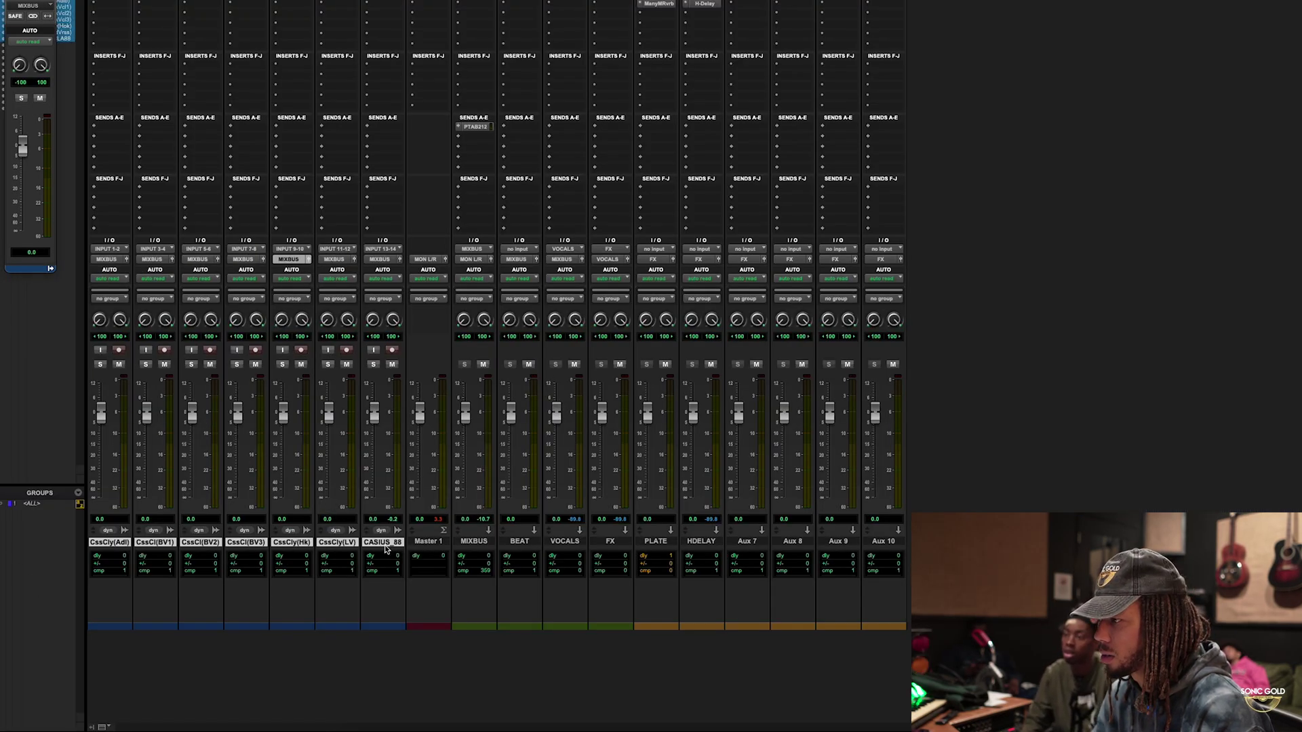
Group the selected vocal and beat tracks as Group 1, lower their faders together to -12.9 dB and suspend the groups.
{"action": "key", "text": "ctrl+g"}
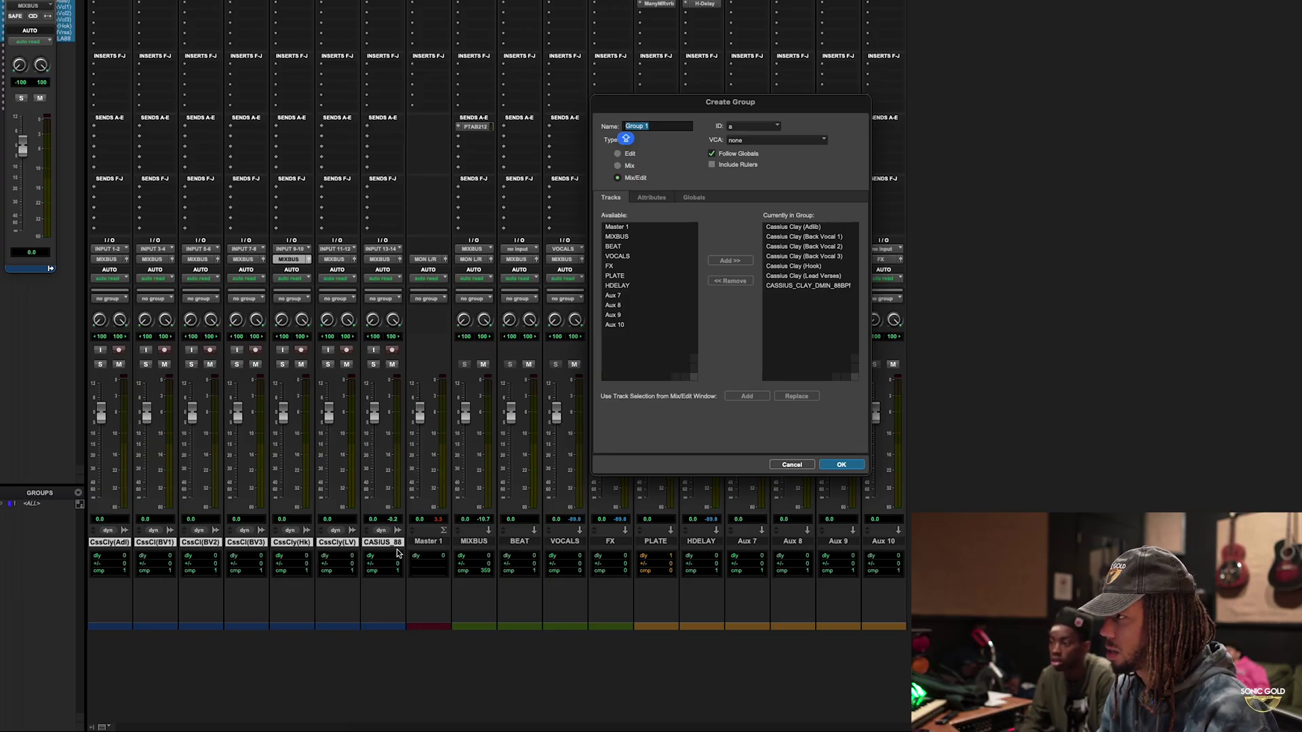
{"action": "key", "text": "Return"}
{"action": "left_click_drag", "start_coordinate": [328, 429], "coordinate": [338, 453]}
{"action": "key", "text": "super+shift+g"}
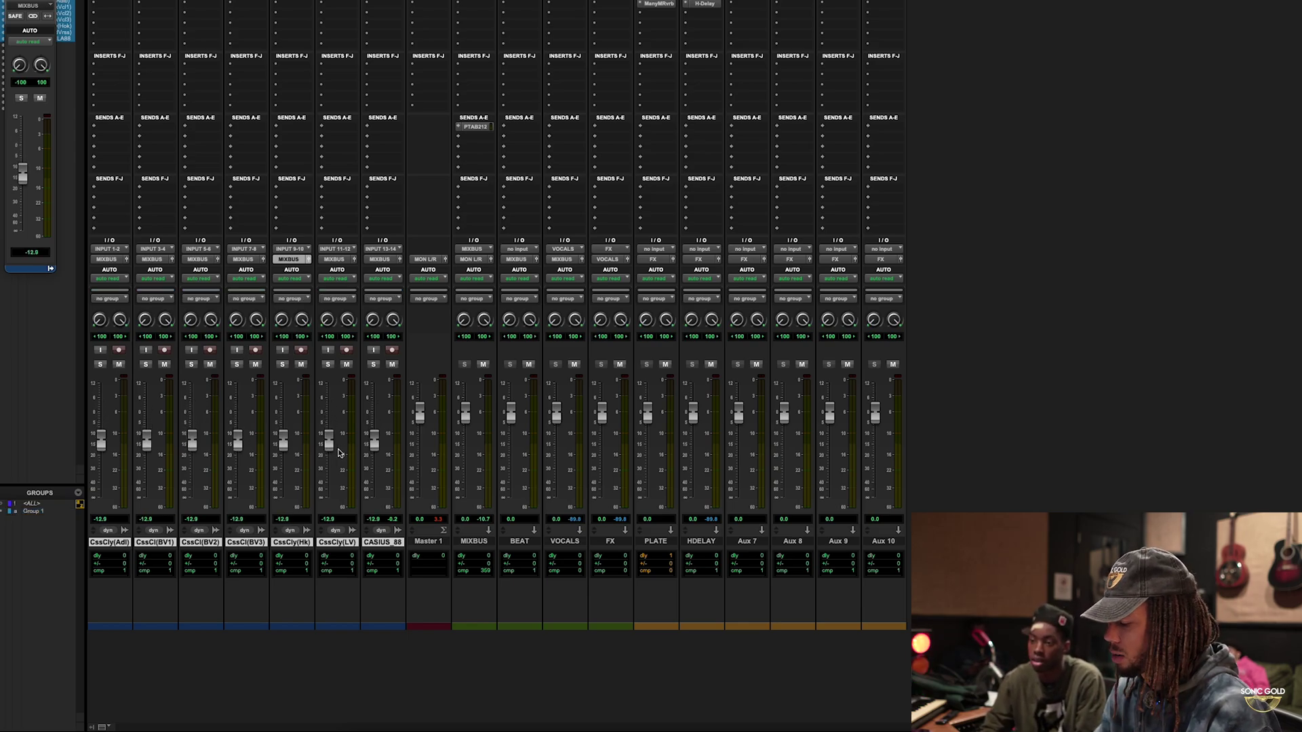
In the Edit window, play from just before the first verse and raise the Lead Verses track's volume to -5.2 dB.
{"action": "key", "text": "super+equal"}
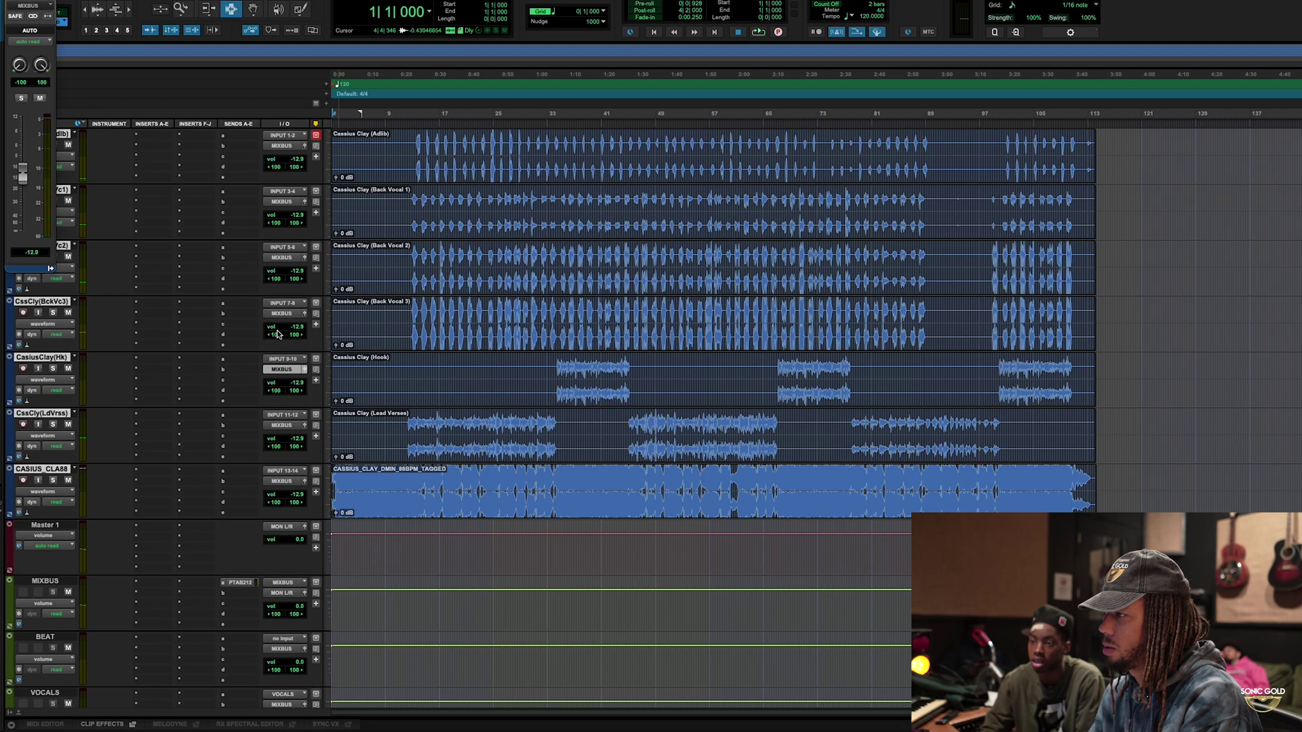
{"action": "left_click", "coordinate": [411, 372]}
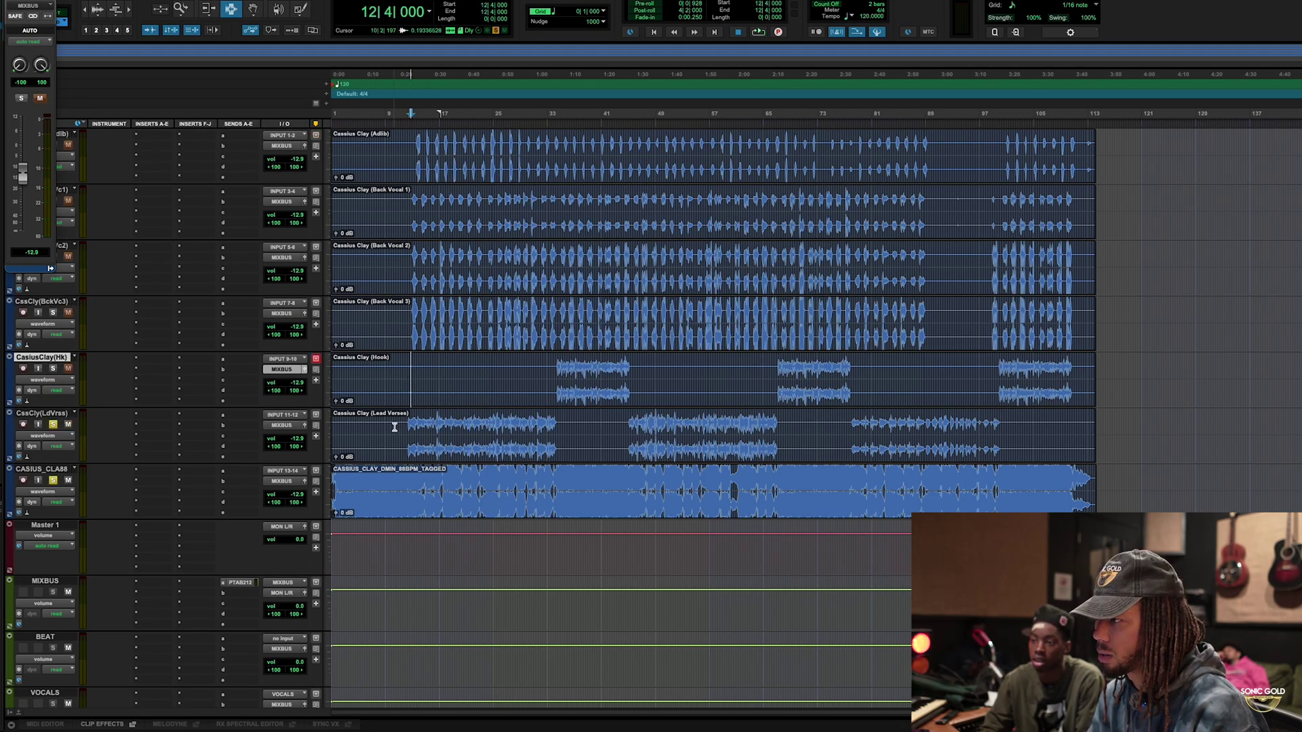
{"action": "key", "text": "space"}
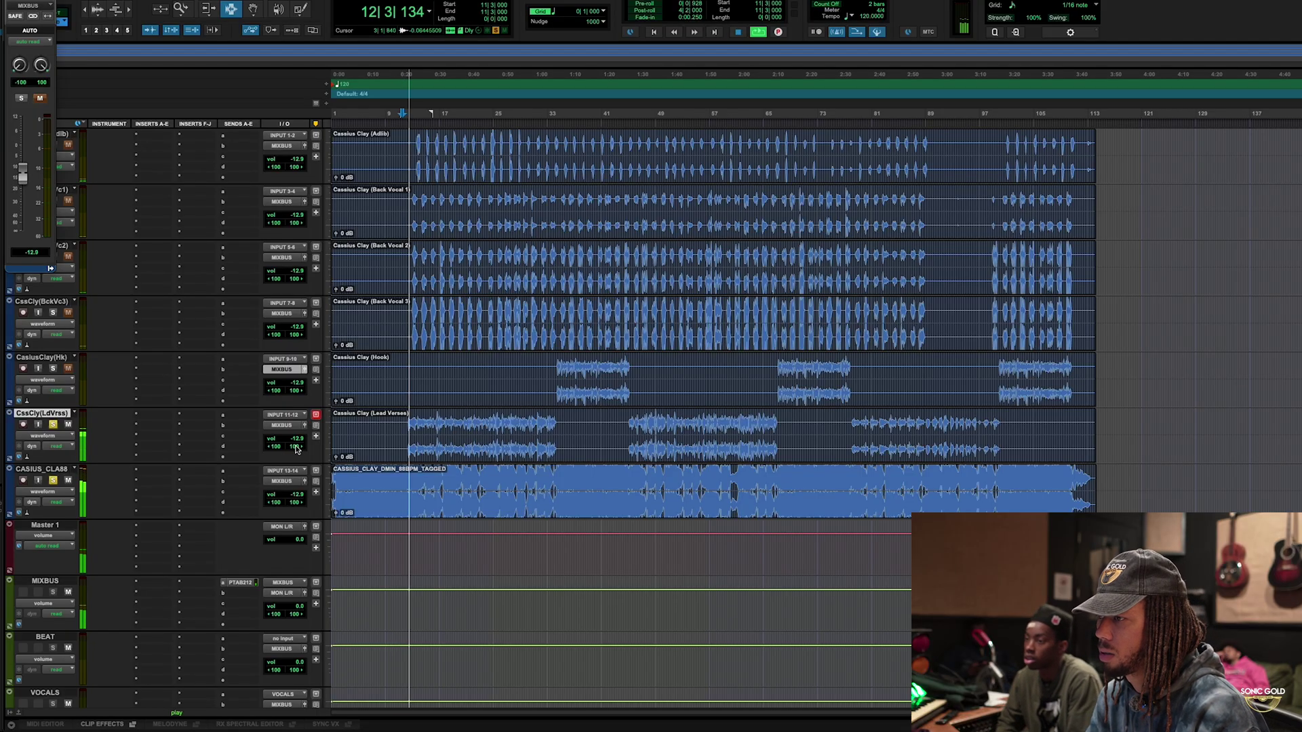
{"action": "left_click_drag", "start_coordinate": [292, 439], "coordinate": [291, 432]}
{"action": "scroll", "coordinate": [396, 460], "scroll_direction": "down", "scroll_amount": 1}
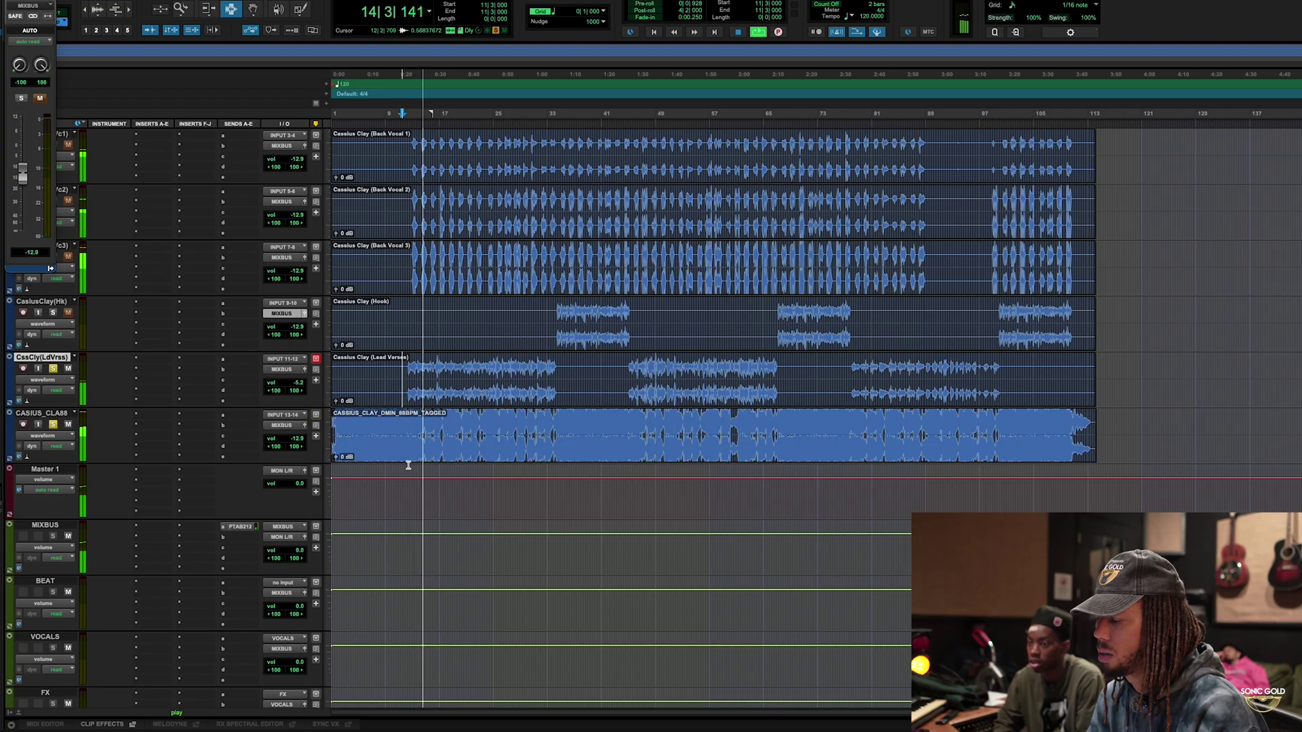
{"action": "scroll", "coordinate": [379, 518], "scroll_direction": "down", "scroll_amount": 1}
{"action": "key", "text": "space"}
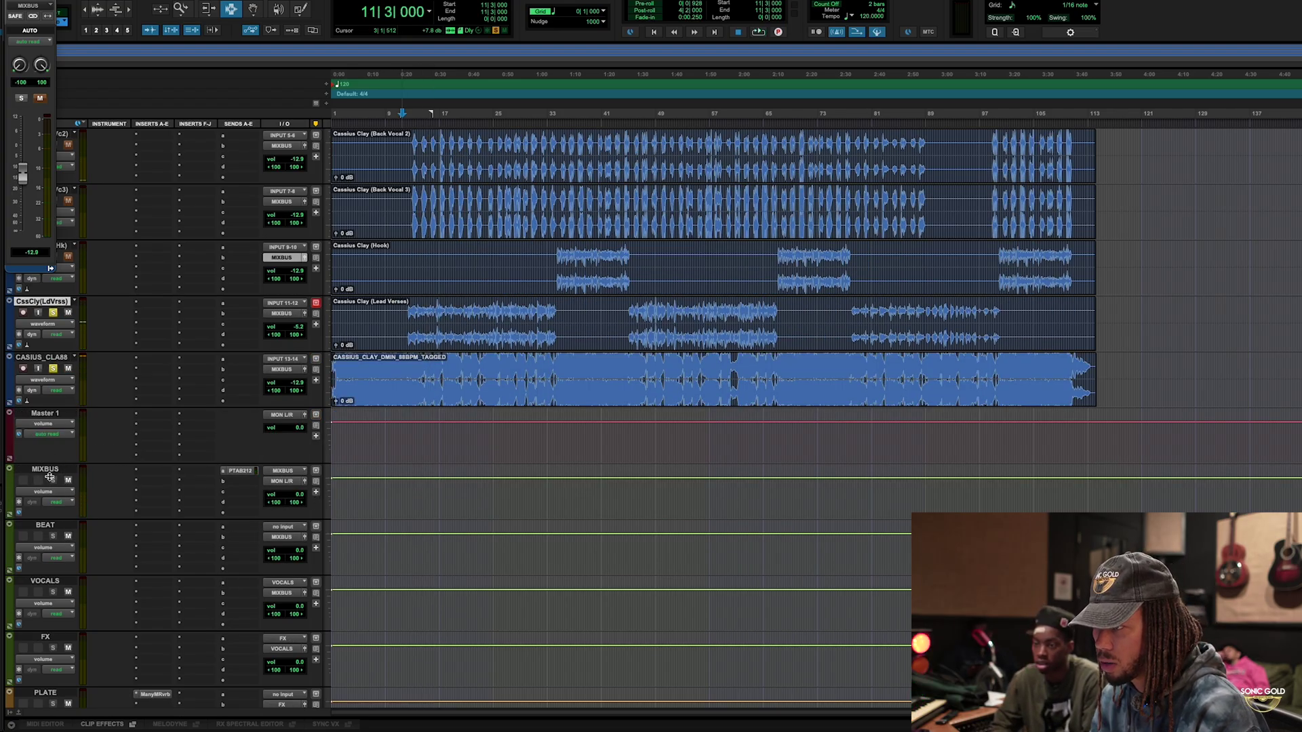
Insert the WLM Meter (stereo) plug-in on the Master 1 track and play the song from bar 13 to meter its loudness.
{"action": "left_click_drag", "start_coordinate": [50, 476], "coordinate": [131, 483]}
{"action": "left_click", "coordinate": [143, 459]}
{"action": "mouse_move", "coordinate": [143, 460]}
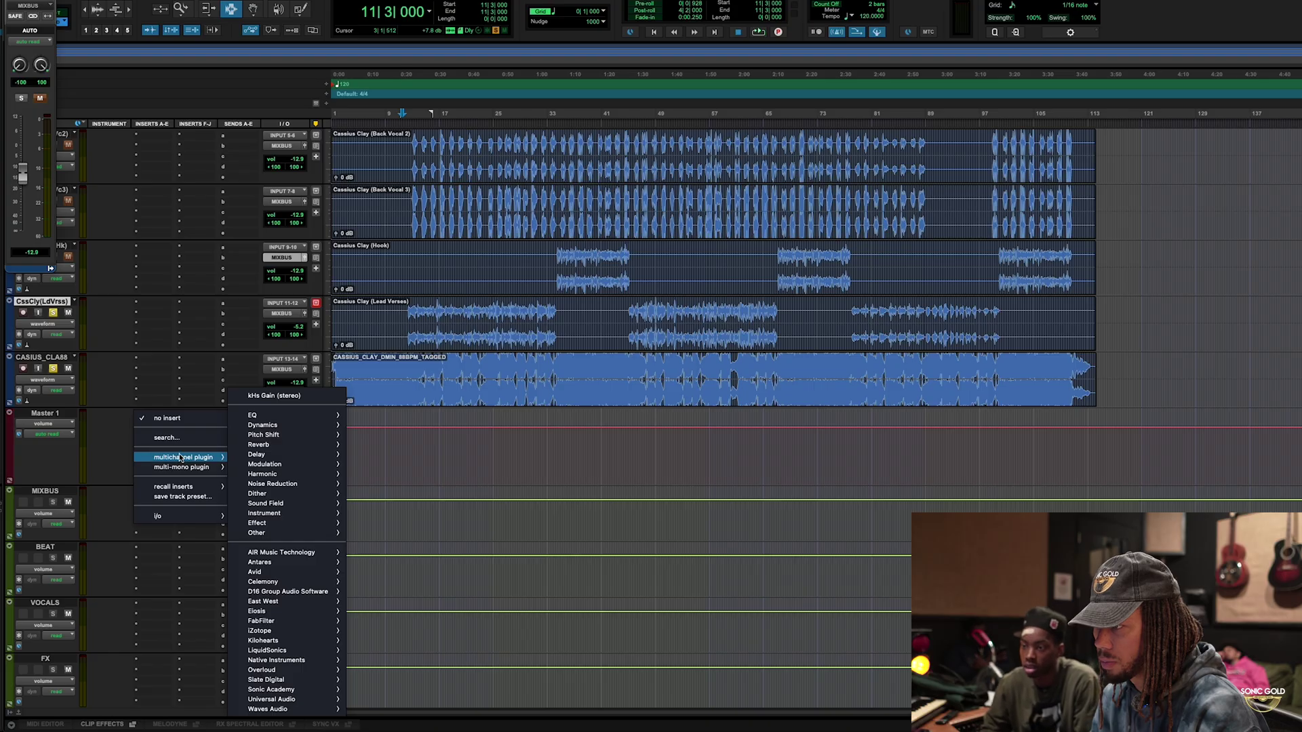
{"action": "left_click", "coordinate": [59, 418]}
{"action": "left_click", "coordinate": [138, 460]}
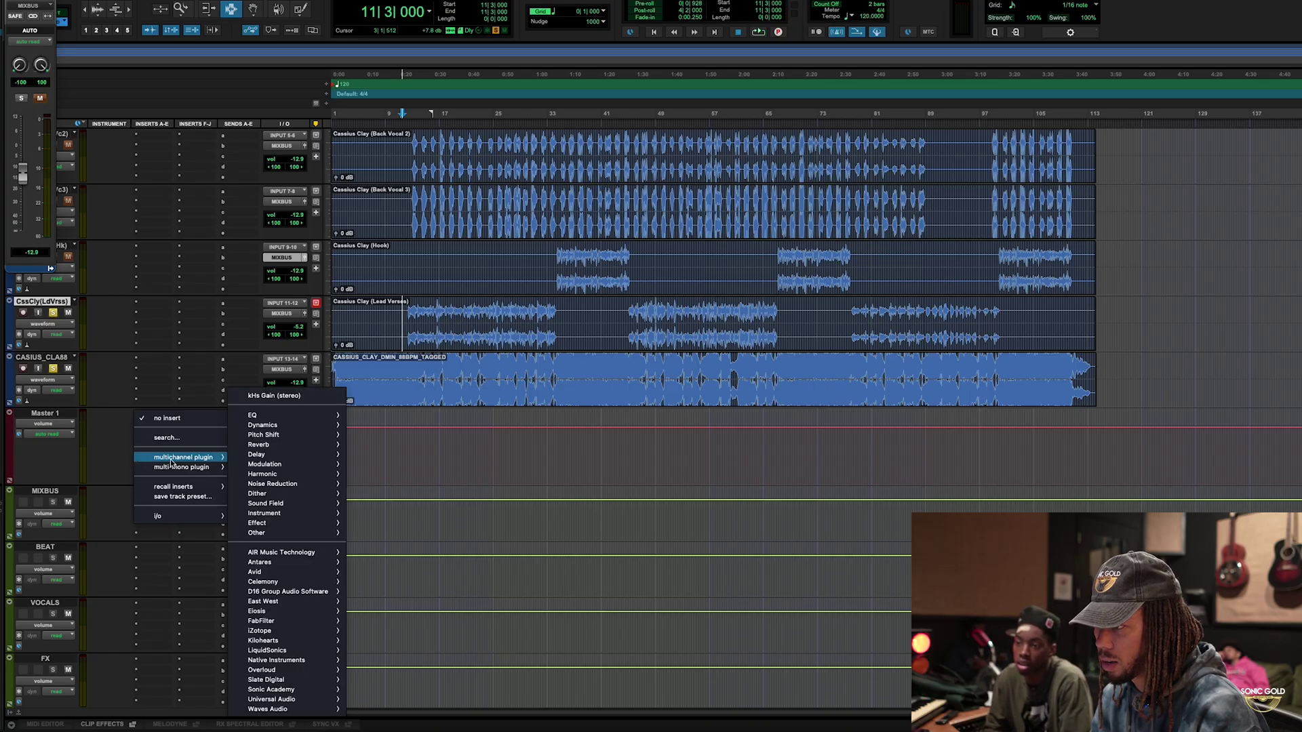
{"action": "mouse_move", "coordinate": [325, 536]}
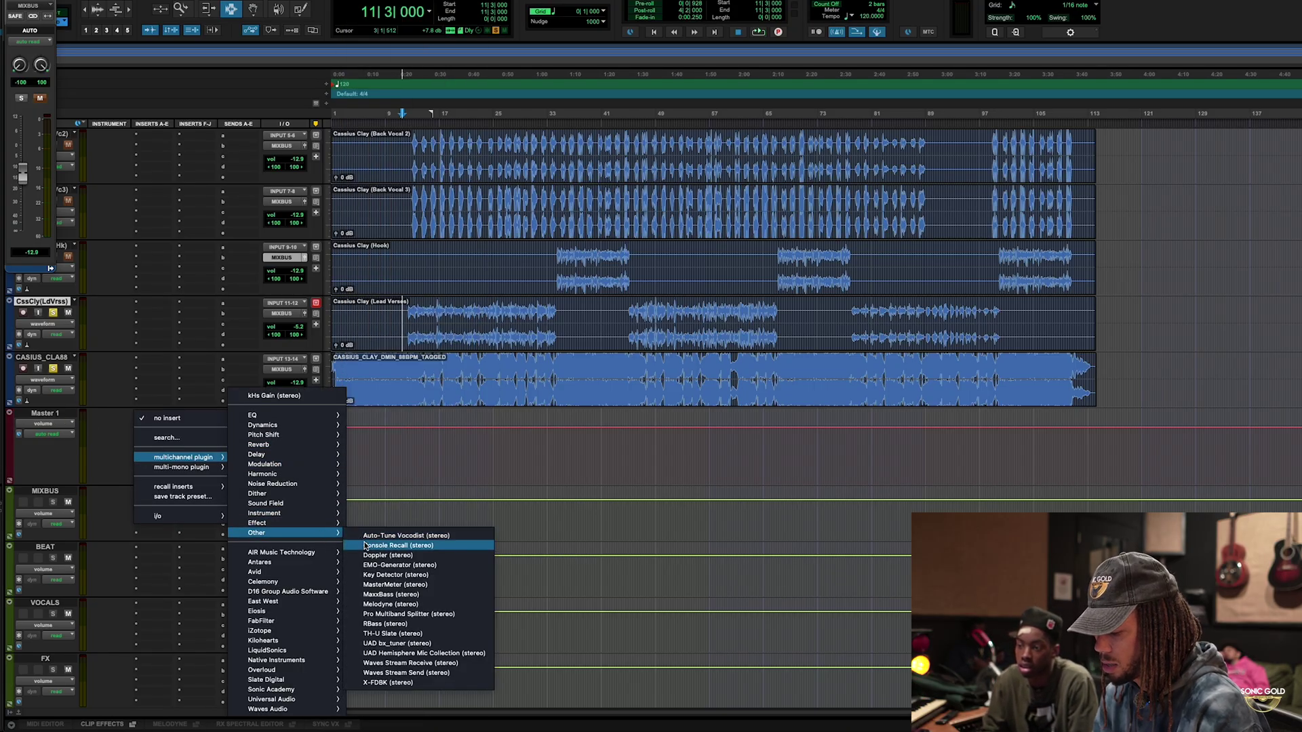
{"action": "key", "text": "w"}
{"action": "key", "text": "Down"}
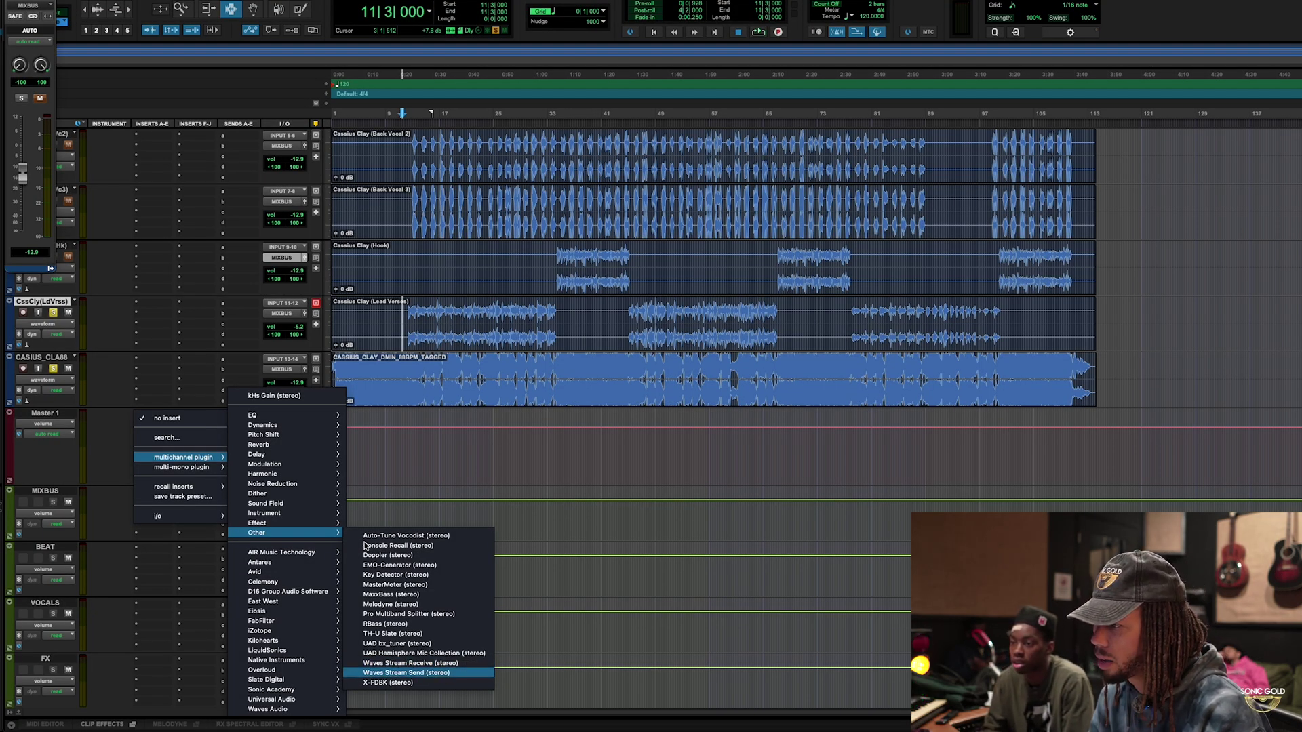
{"action": "mouse_move", "coordinate": [293, 505]}
{"action": "key", "text": "w"}
{"action": "key", "text": "Down"}
{"action": "key", "text": "Up"}
{"action": "key", "text": "Down"}
{"action": "key", "text": "Up"}
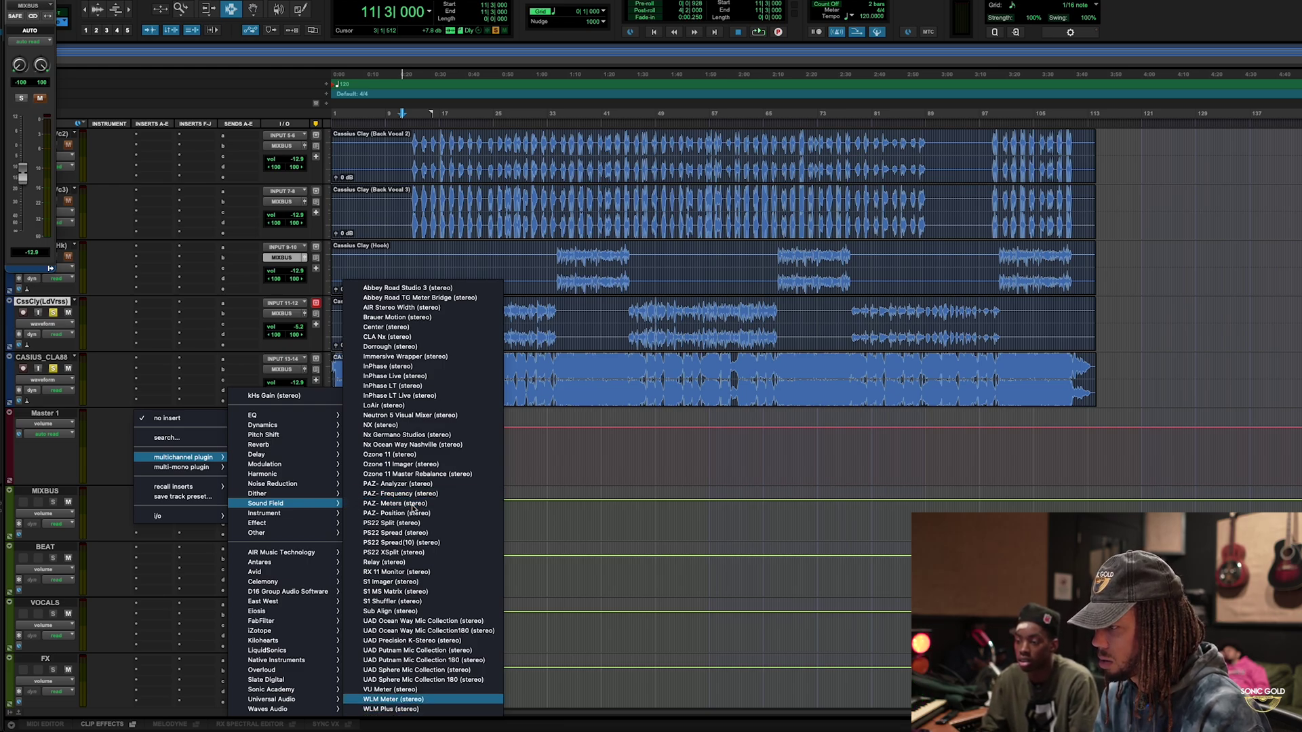
{"action": "key", "text": "Return"}
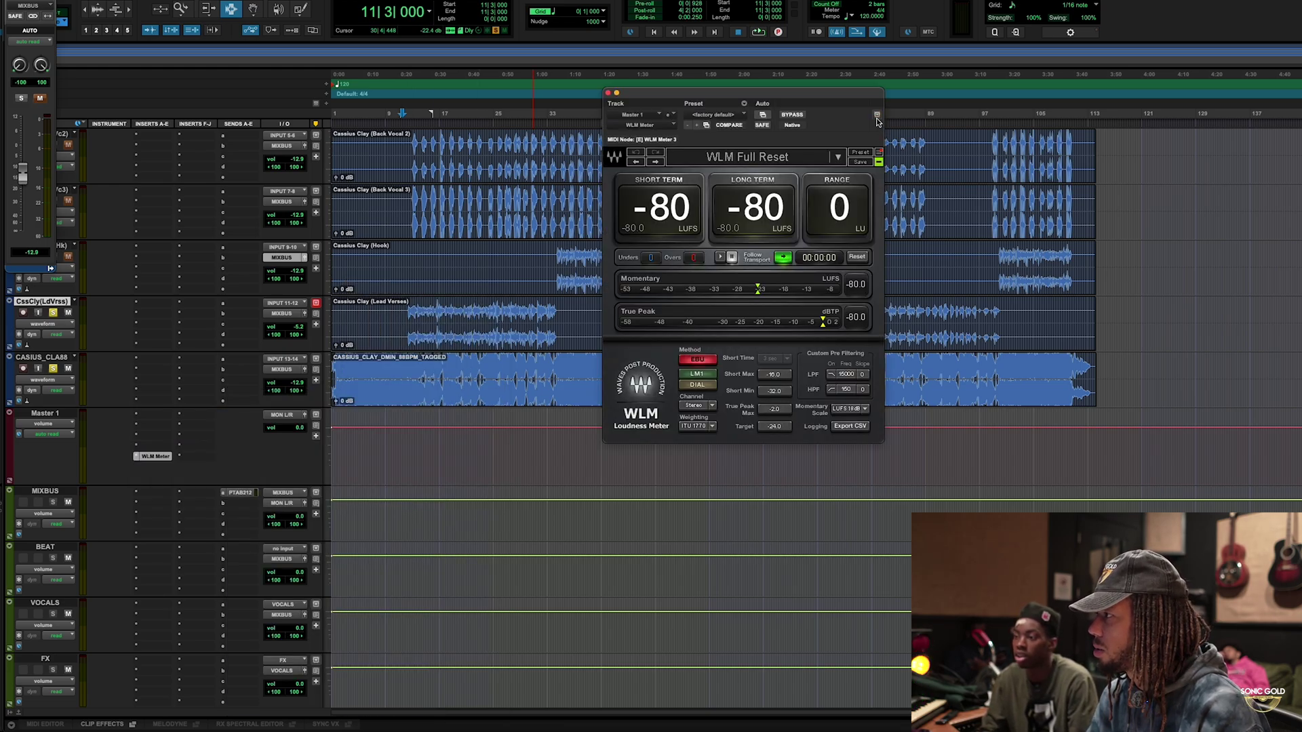
{"action": "left_click_drag", "start_coordinate": [826, 95], "coordinate": [871, 219]}
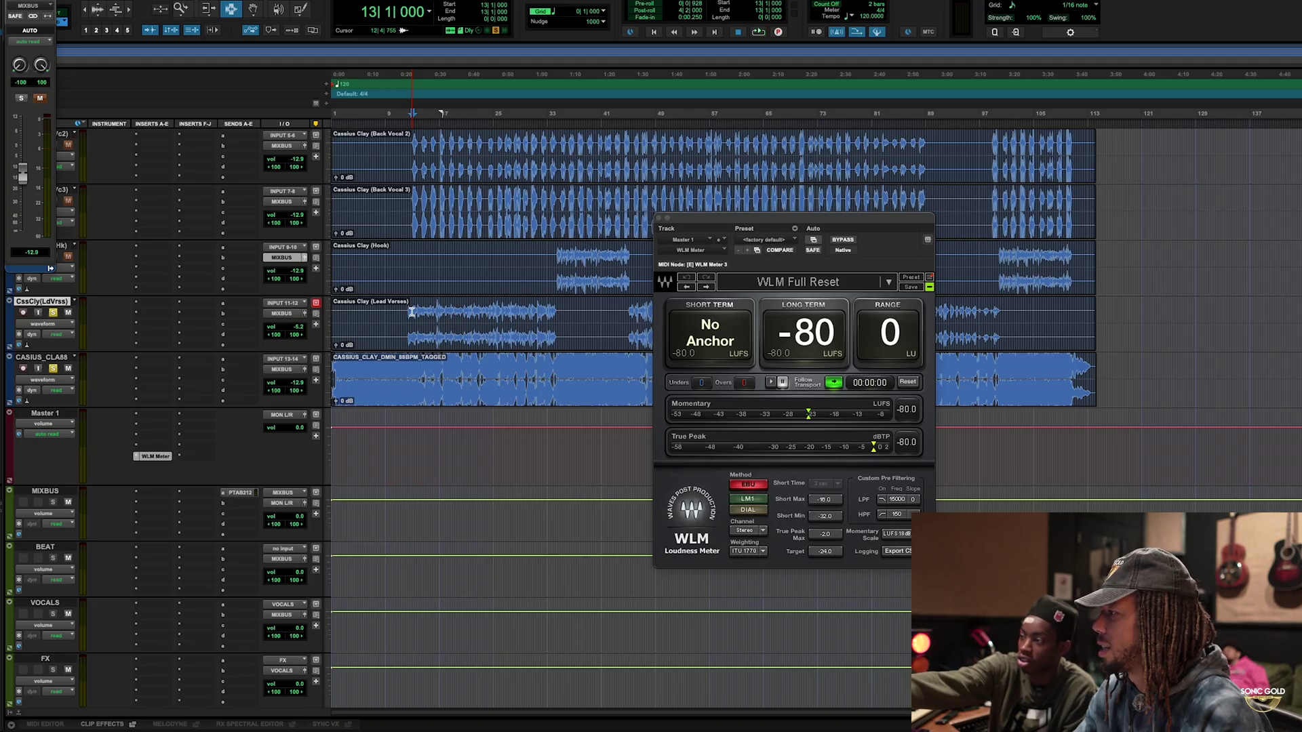
{"action": "key", "text": "space"}
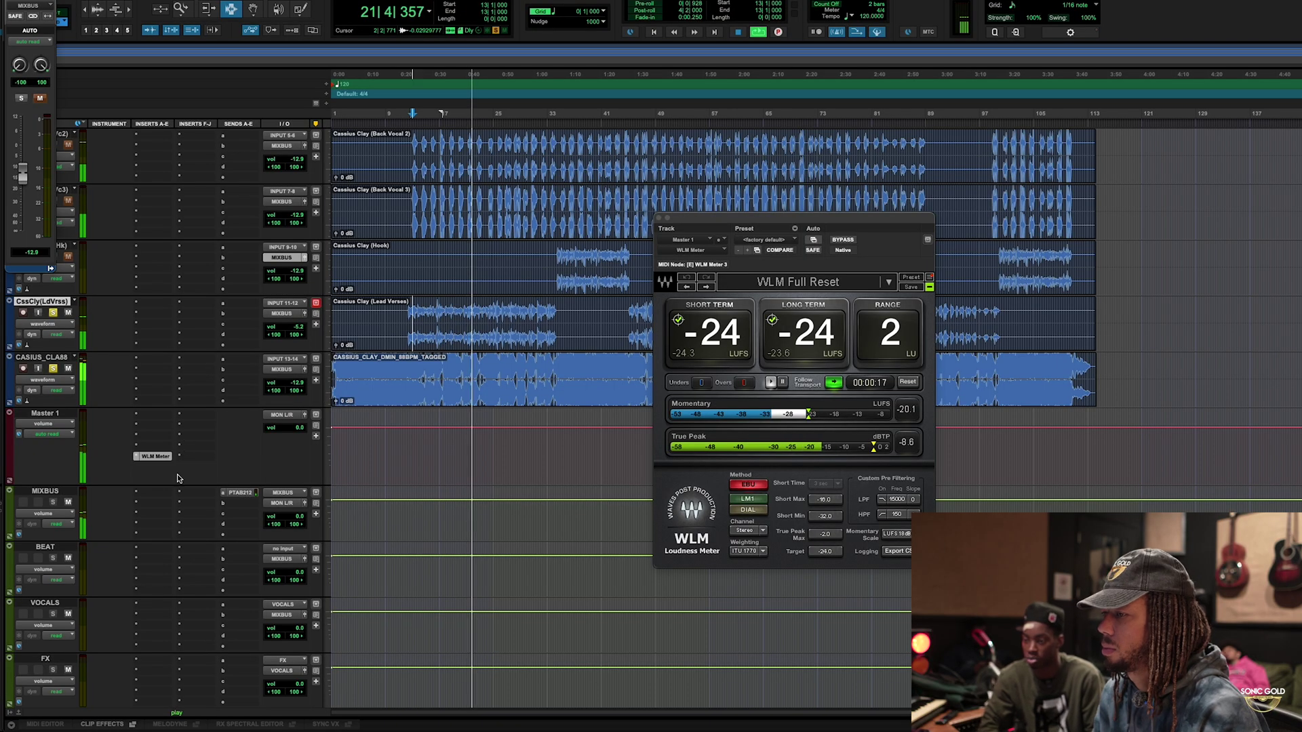
Insert the L2 (stereo) limiter on the MIXBUS track and place its window clear of the loudness meter.
{"action": "left_click", "coordinate": [148, 499]}
{"action": "mouse_move", "coordinate": [190, 493]}
{"action": "mouse_move", "coordinate": [293, 427]}
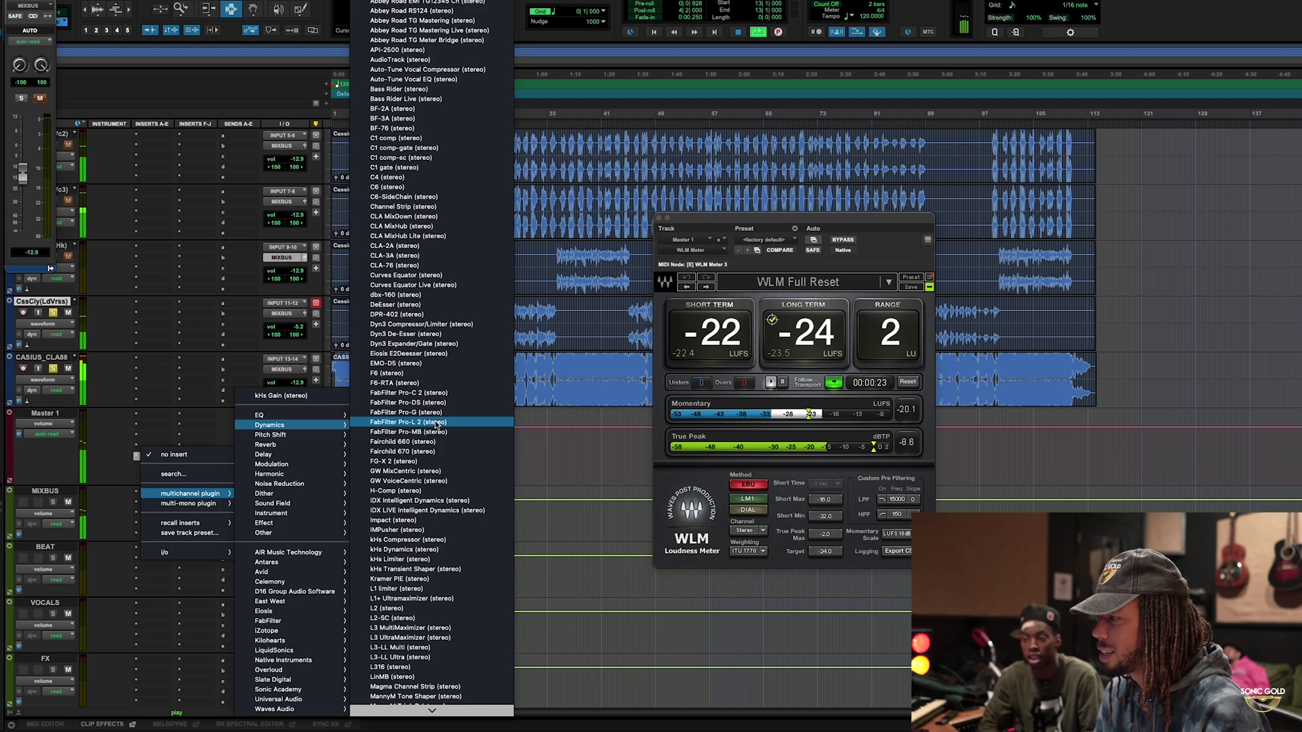
{"action": "key", "text": "f"}
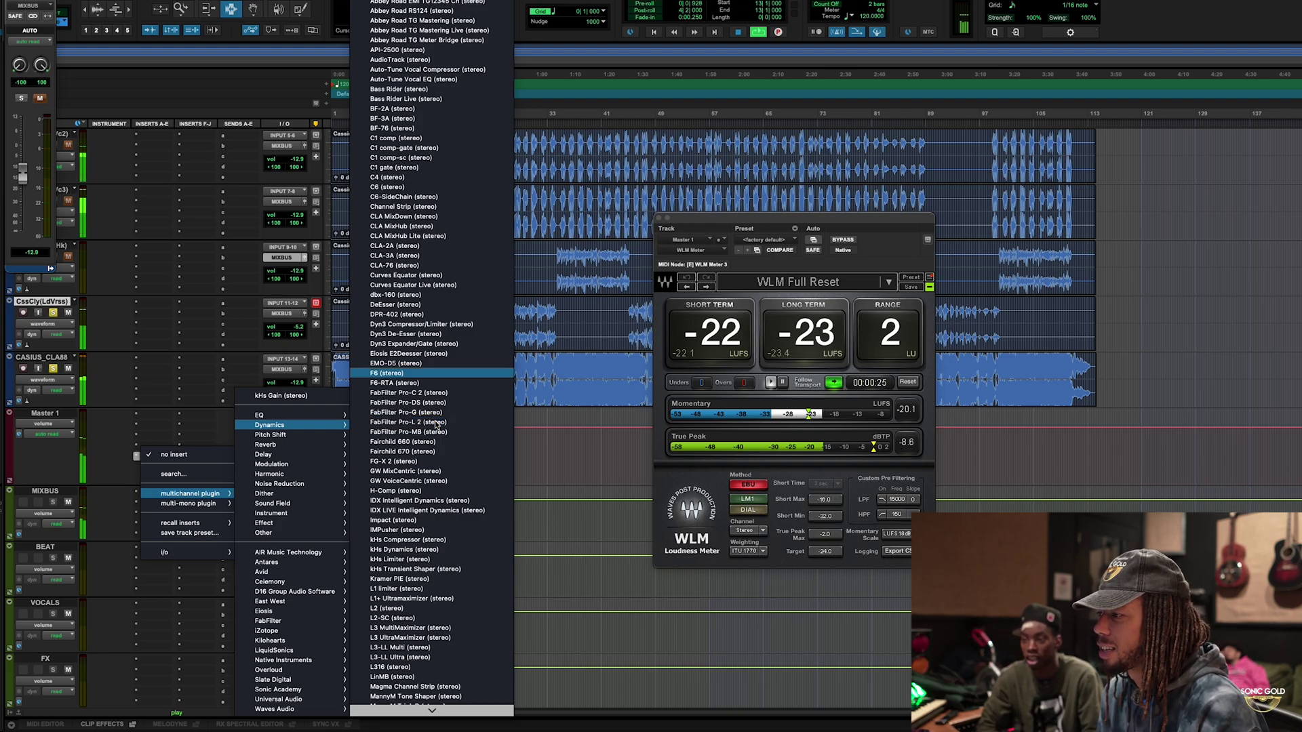
{"action": "key", "text": "Up"}
{"action": "key", "text": "Up"}
{"action": "key", "text": "Up"}
{"action": "key", "text": "Up"}
{"action": "key", "text": "Up"}
{"action": "key", "text": "Up"}
{"action": "key", "text": "Down"}
{"action": "key", "text": "Down"}
{"action": "key", "text": "Down"}
{"action": "key", "text": "Down"}
{"action": "key", "text": "Down"}
{"action": "key", "text": "Down"}
{"action": "key", "text": "Down"}
{"action": "key", "text": "Down"}
{"action": "key", "text": "Down"}
{"action": "key", "text": "Down"}
{"action": "key", "text": "Down"}
{"action": "key", "text": "Down"}
{"action": "key", "text": "Down"}
{"action": "key", "text": "Down"}
{"action": "key", "text": "Down"}
{"action": "key", "text": "Down"}
{"action": "key", "text": "Down"}
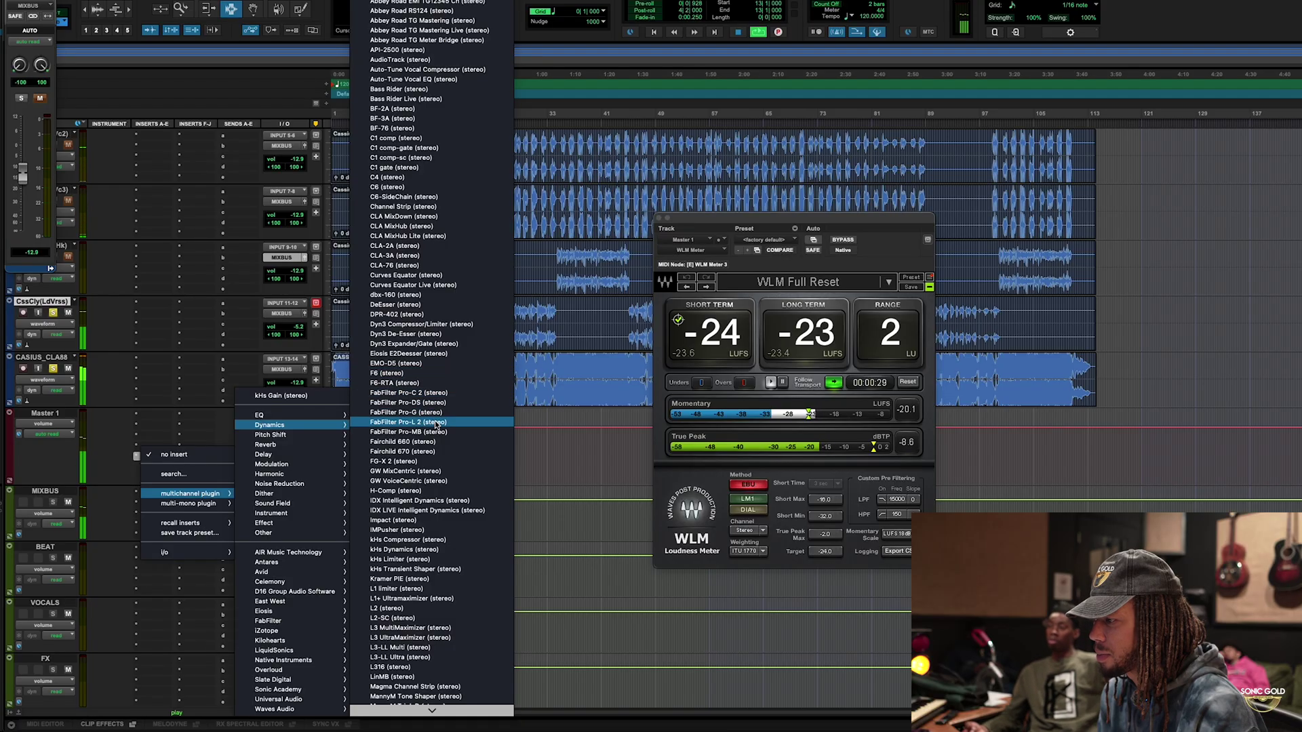
{"action": "key", "text": "l"}
{"action": "key", "text": "Down"}
{"action": "key", "text": "Down"}
{"action": "key", "text": "Return"}
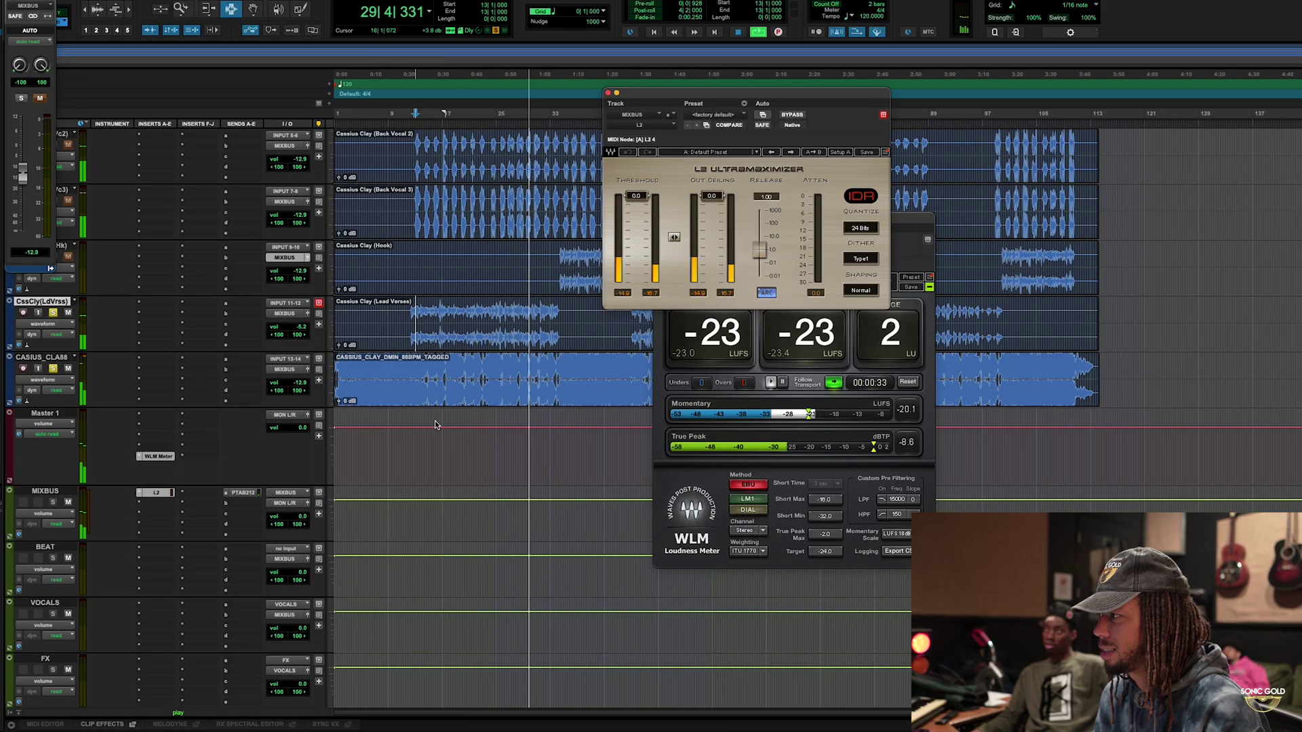
{"action": "key", "text": "space"}
{"action": "left_click_drag", "start_coordinate": [761, 99], "coordinate": [330, 131]}
Set the L2's out ceiling to -0.3 and lower its threshold to -13.9, checking the loudness during playback.
{"action": "key", "text": "space"}
{"action": "key", "text": "space"}
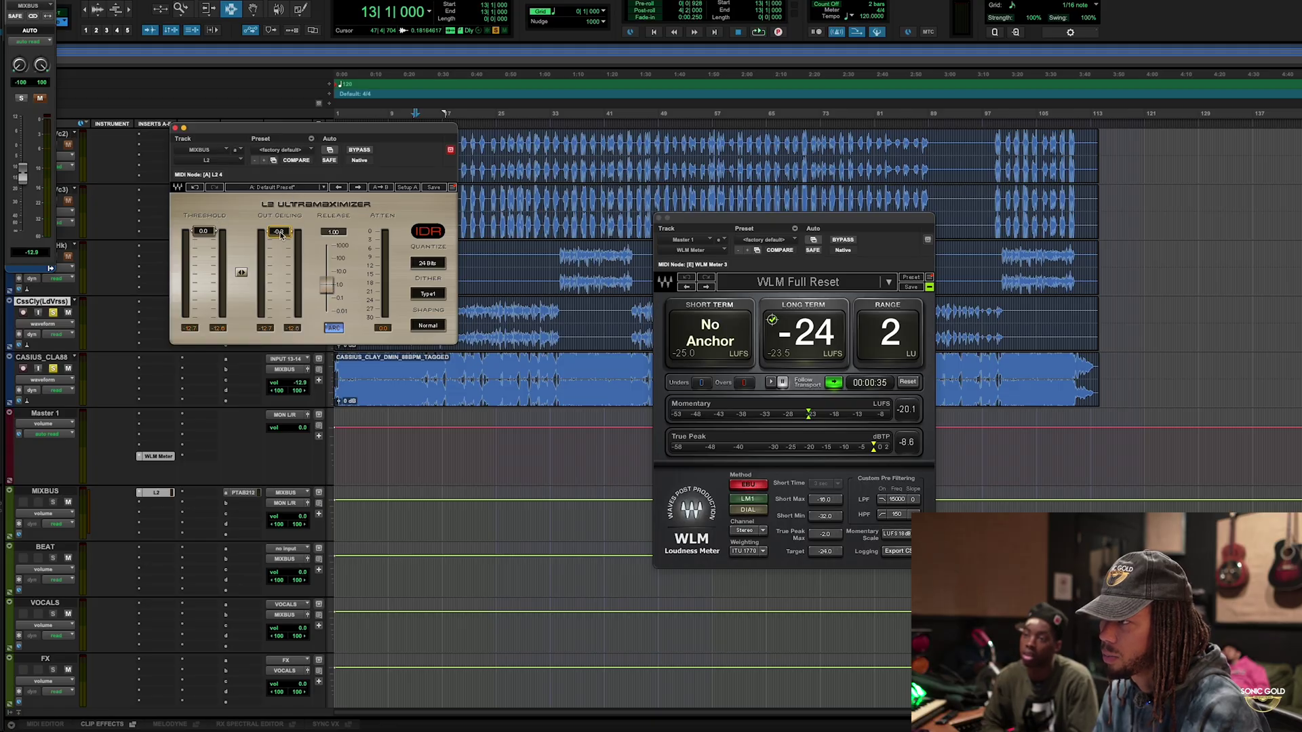
{"action": "left_click_drag", "start_coordinate": [201, 239], "coordinate": [204, 266]}
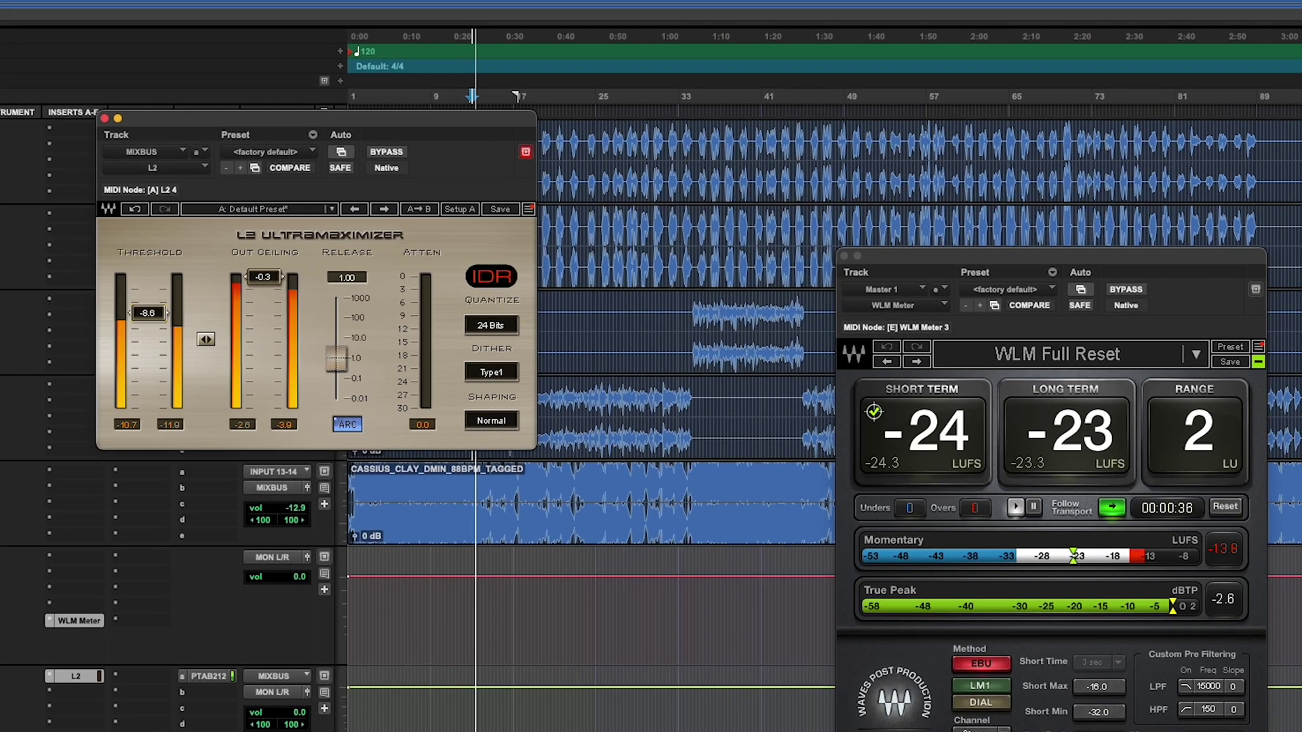
{"action": "left_click_drag", "start_coordinate": [148, 323], "coordinate": [149, 336]}
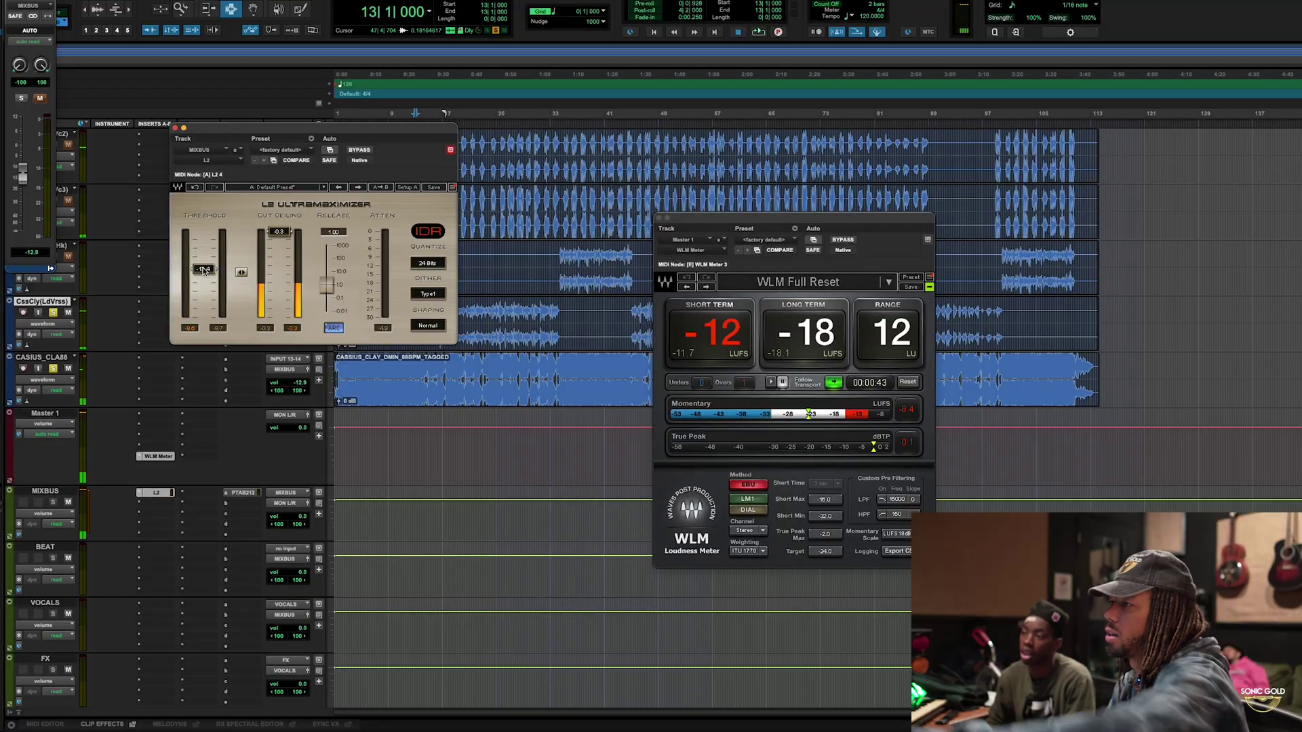
{"action": "left_click_drag", "start_coordinate": [204, 269], "coordinate": [211, 270]}
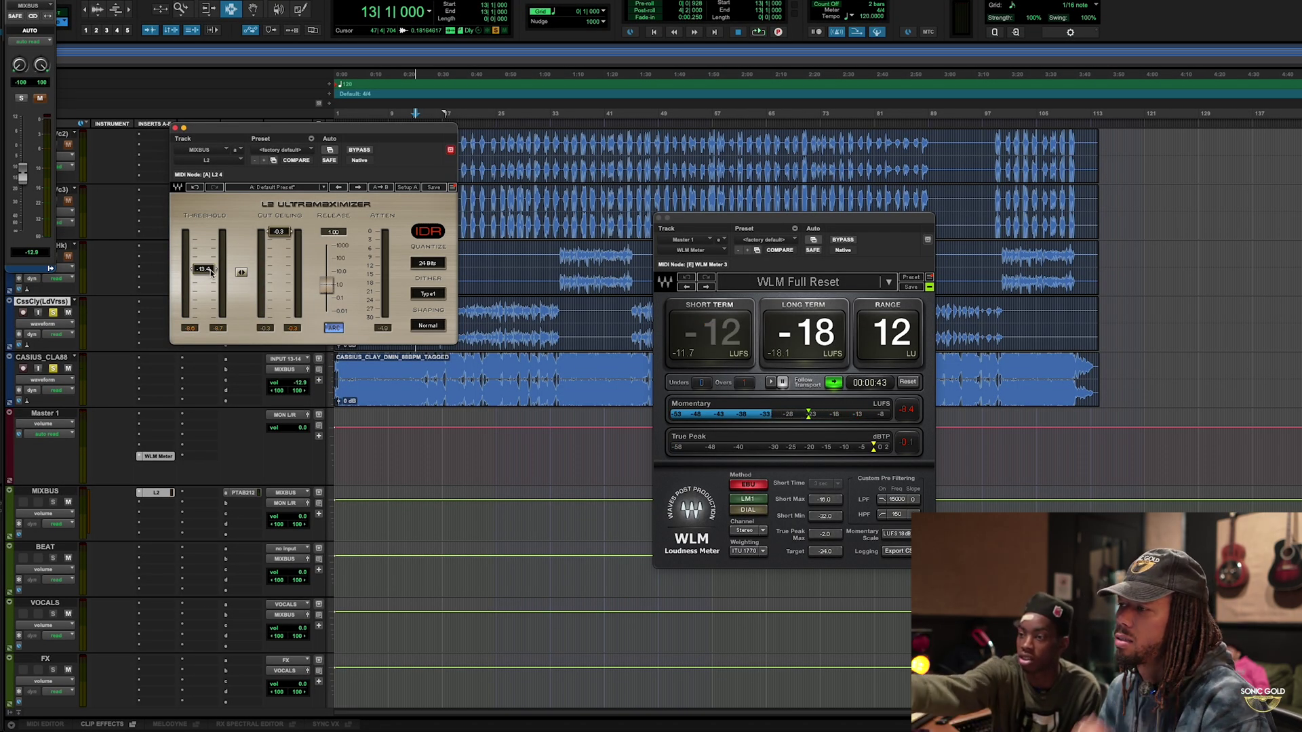
{"action": "left_click_drag", "start_coordinate": [203, 286], "coordinate": [195, 304]}
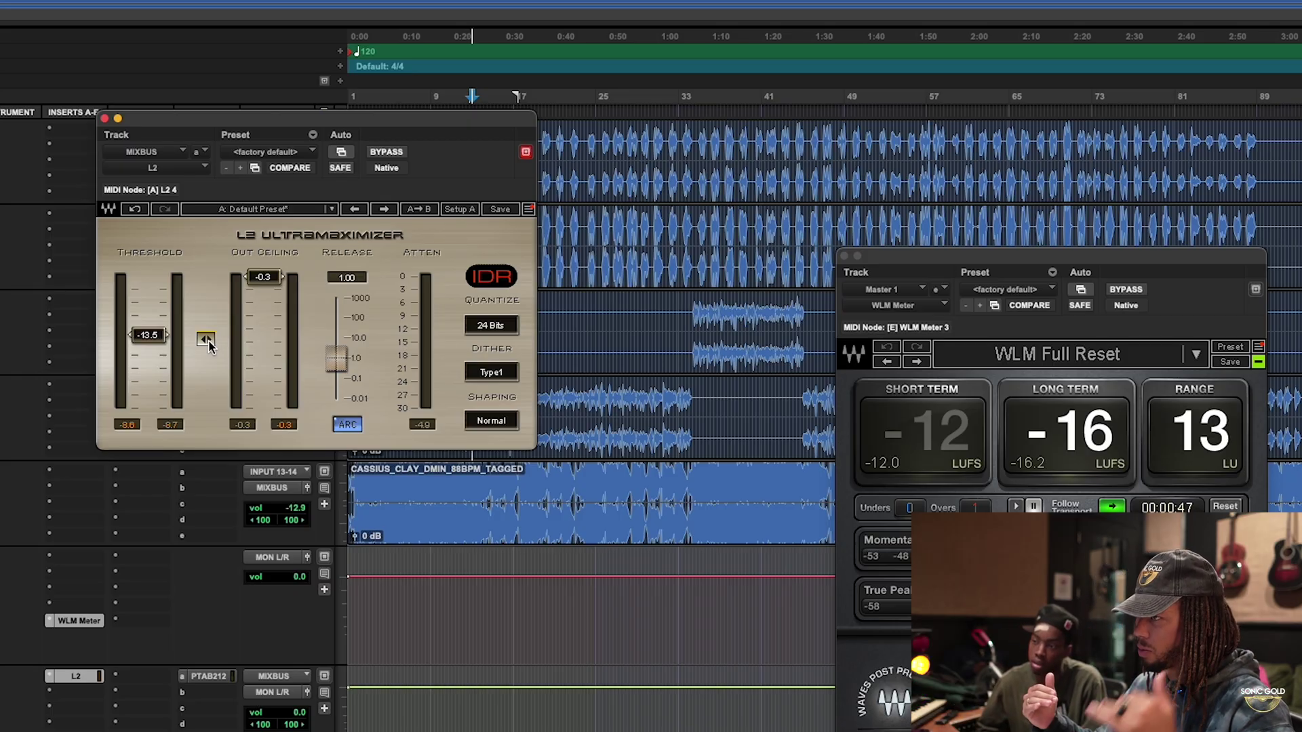
{"action": "mouse_move", "coordinate": [207, 342]}
{"action": "left_mouse_down"}
{"action": "mouse_move", "coordinate": [207, 360]}
{"action": "mouse_move", "coordinate": [207, 341]}
{"action": "left_mouse_up"}
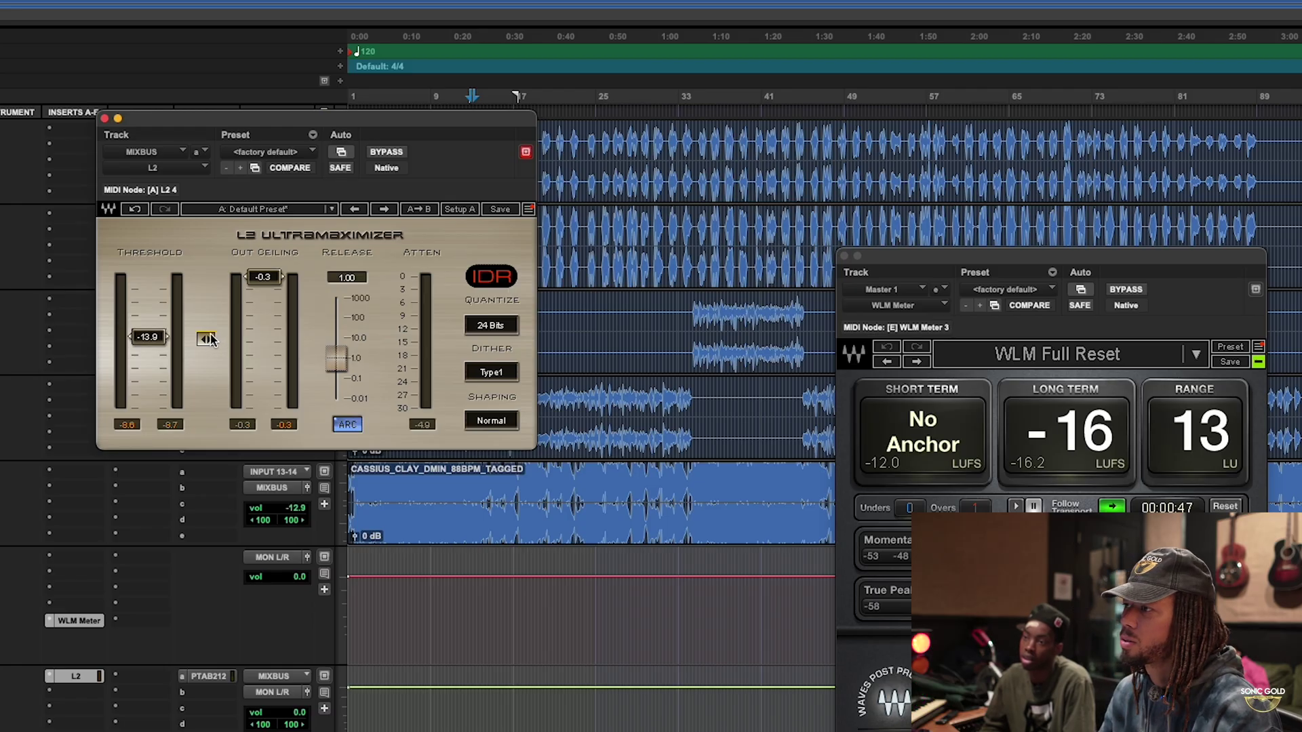
During playback, lower the L2's linked threshold and out ceiling together to -17.3 and -3.7.
{"action": "key", "text": "space"}
{"action": "left_click_drag", "start_coordinate": [206, 339], "coordinate": [207, 413]}
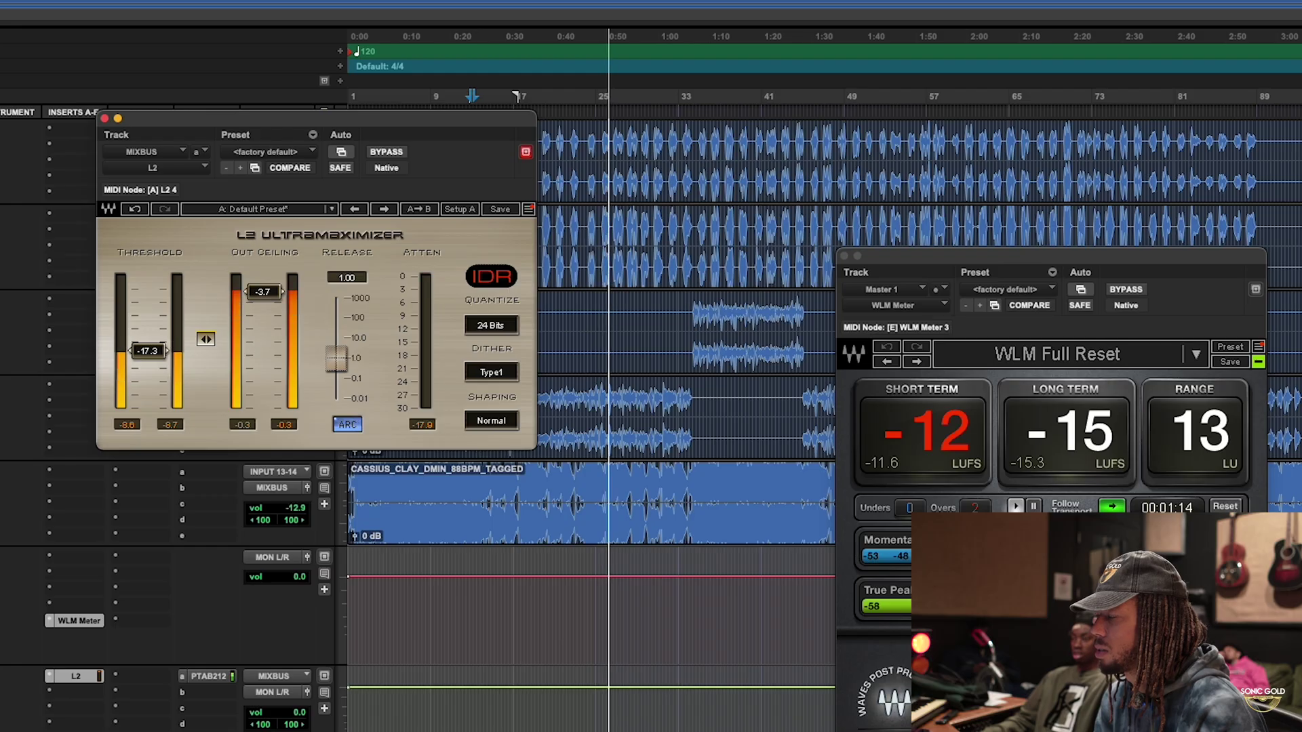
{"action": "key", "text": "space"}
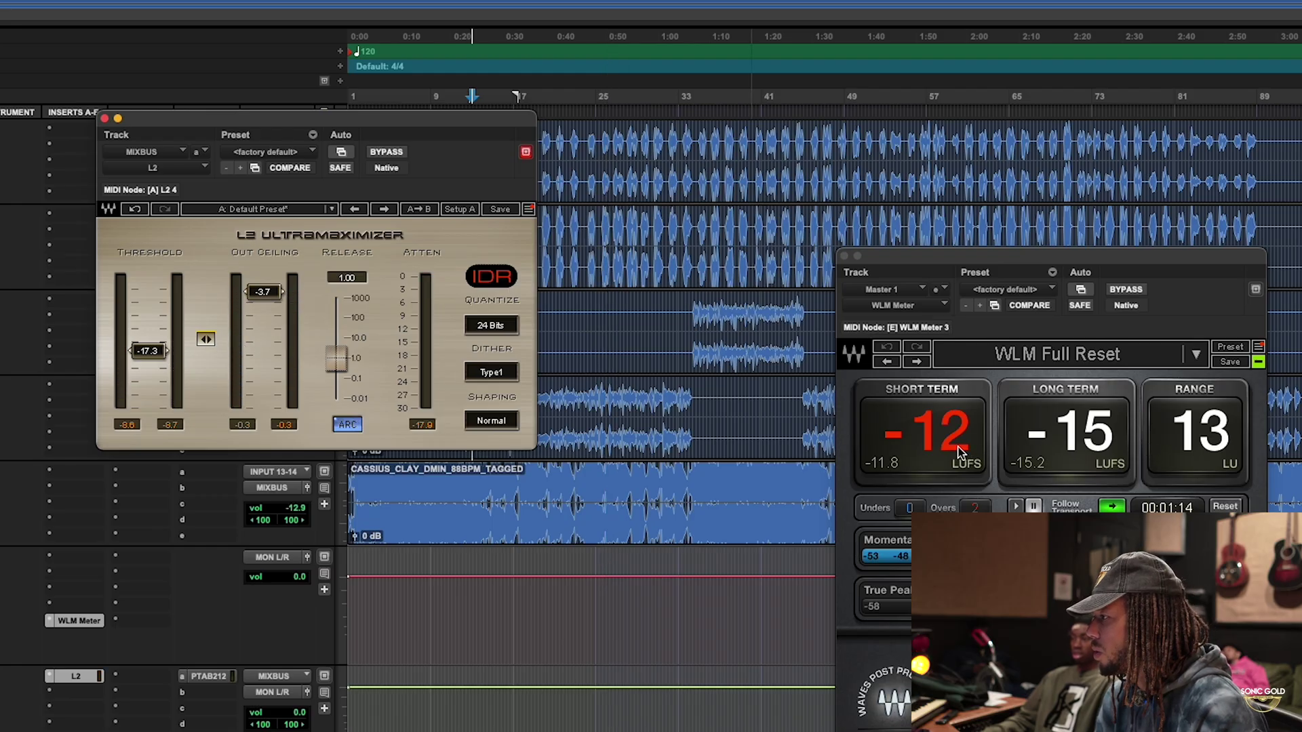
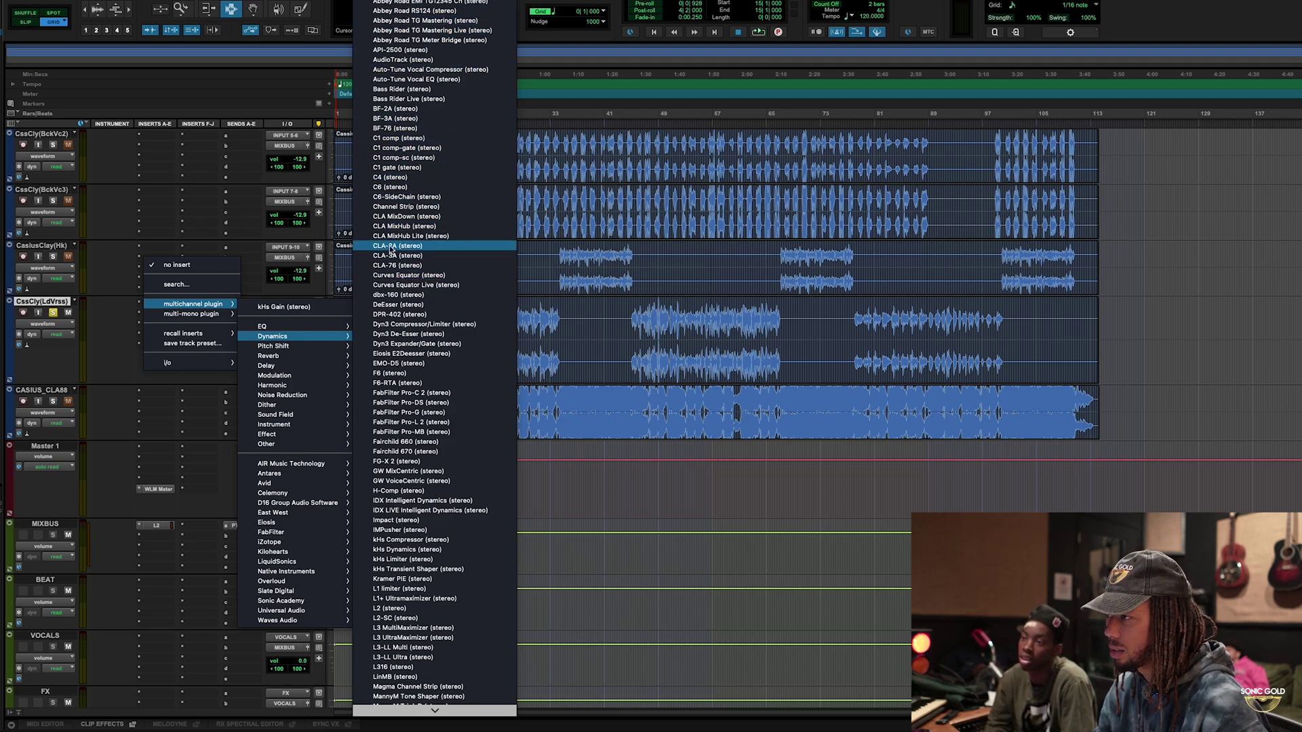
Insert the CLA-2A (stereo) compressor on the Lead Verses track and move its window clear of the inserts.
{"action": "scroll", "coordinate": [452, 375], "scroll_direction": "down", "scroll_amount": 10}
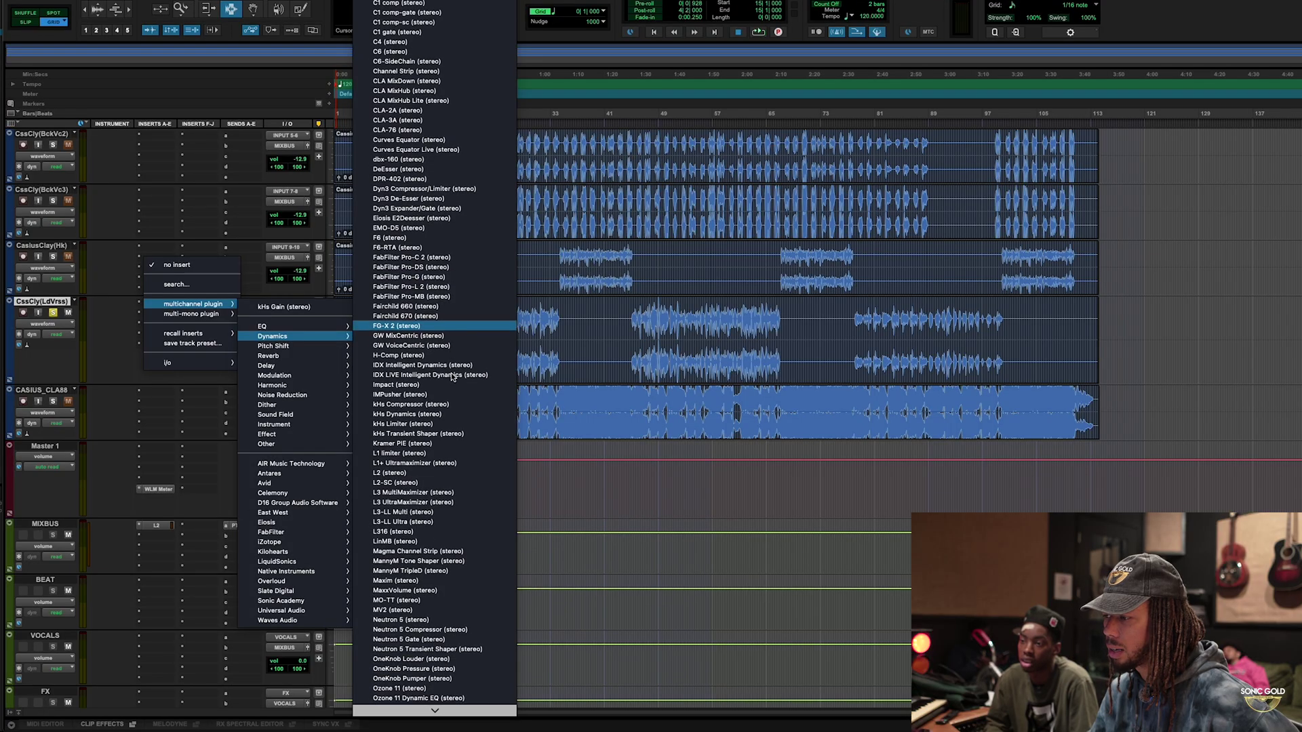
{"action": "scroll", "coordinate": [452, 375], "scroll_direction": "up", "scroll_amount": 10}
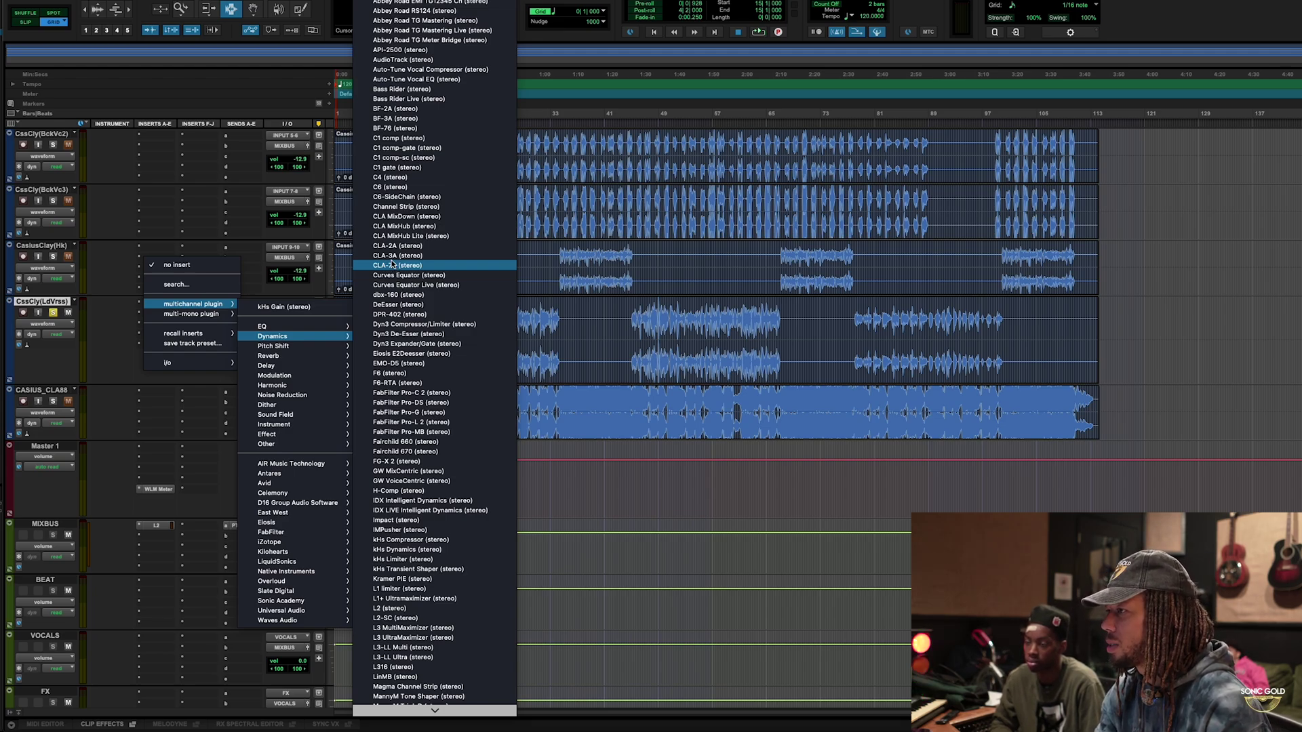
{"action": "left_click", "coordinate": [394, 246]}
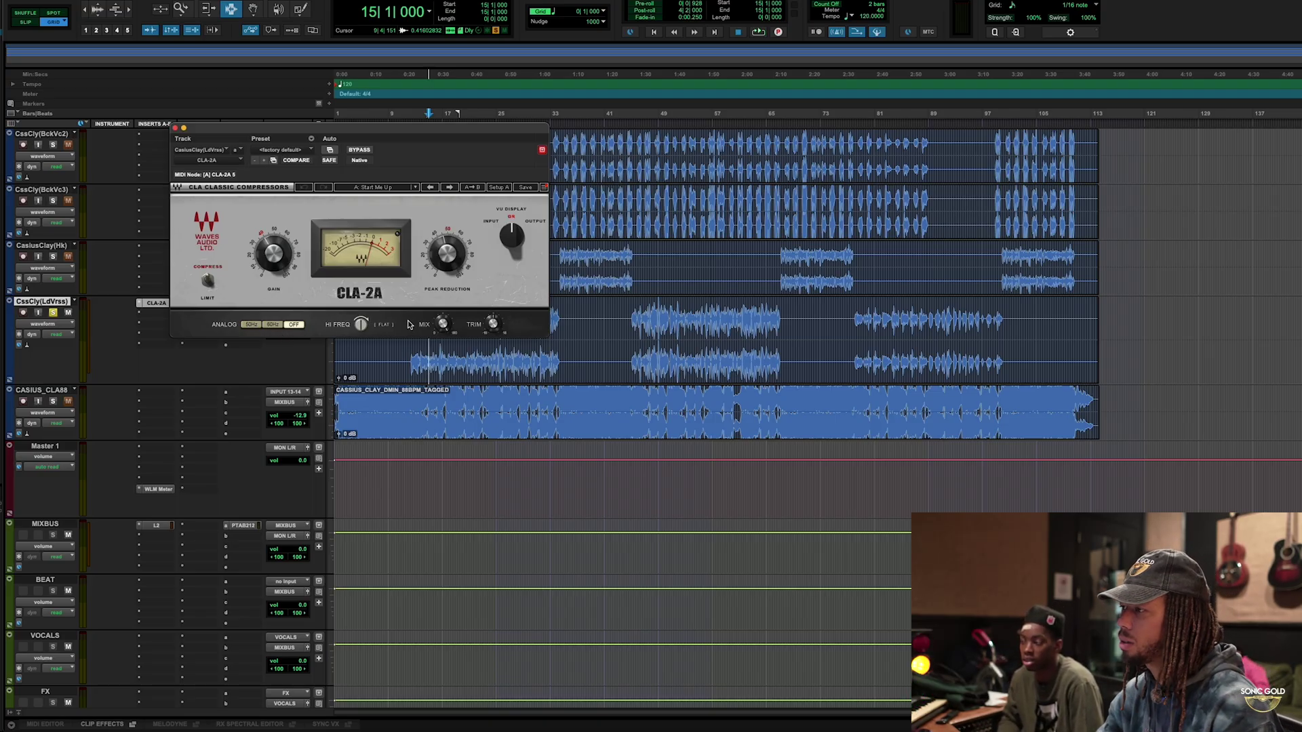
{"action": "left_click_drag", "start_coordinate": [467, 144], "coordinate": [756, 154]}
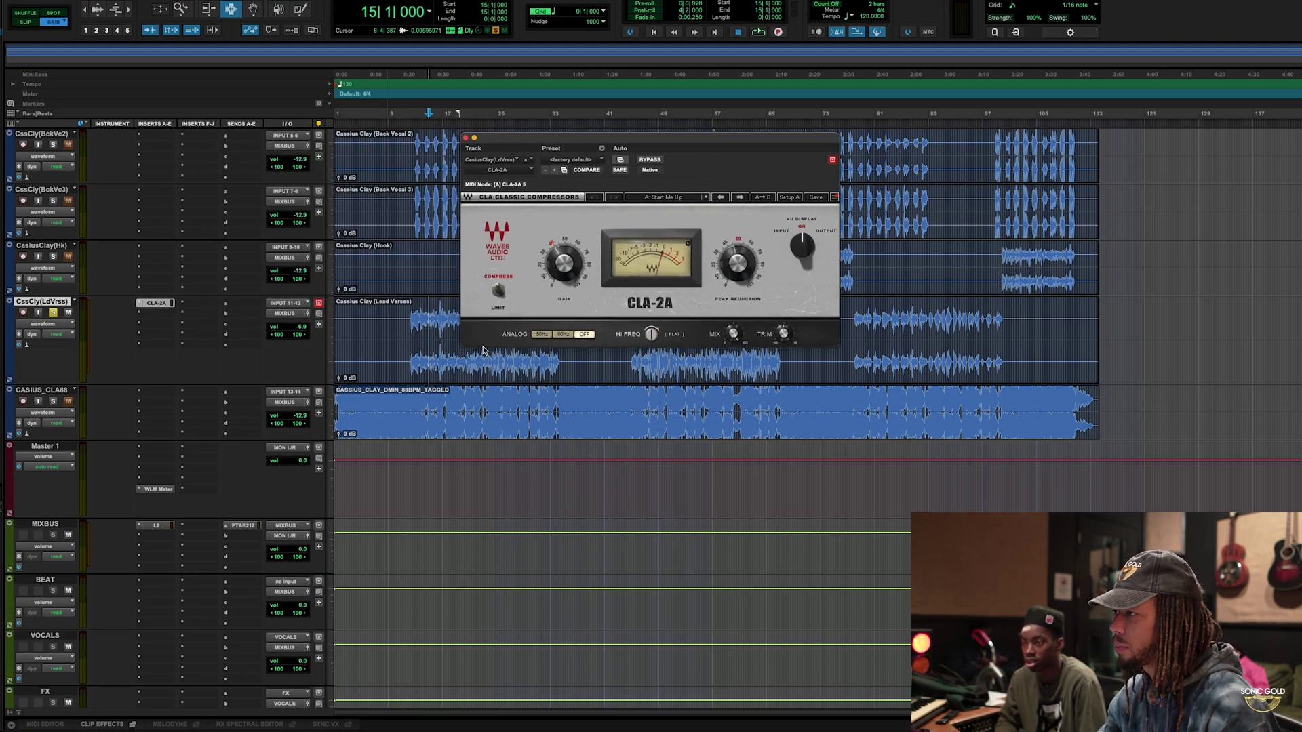
Play the lead verse from bar 14 and fine-tune the CLA-2A's gain and peak reduction.
{"action": "left_click", "coordinate": [426, 313]}
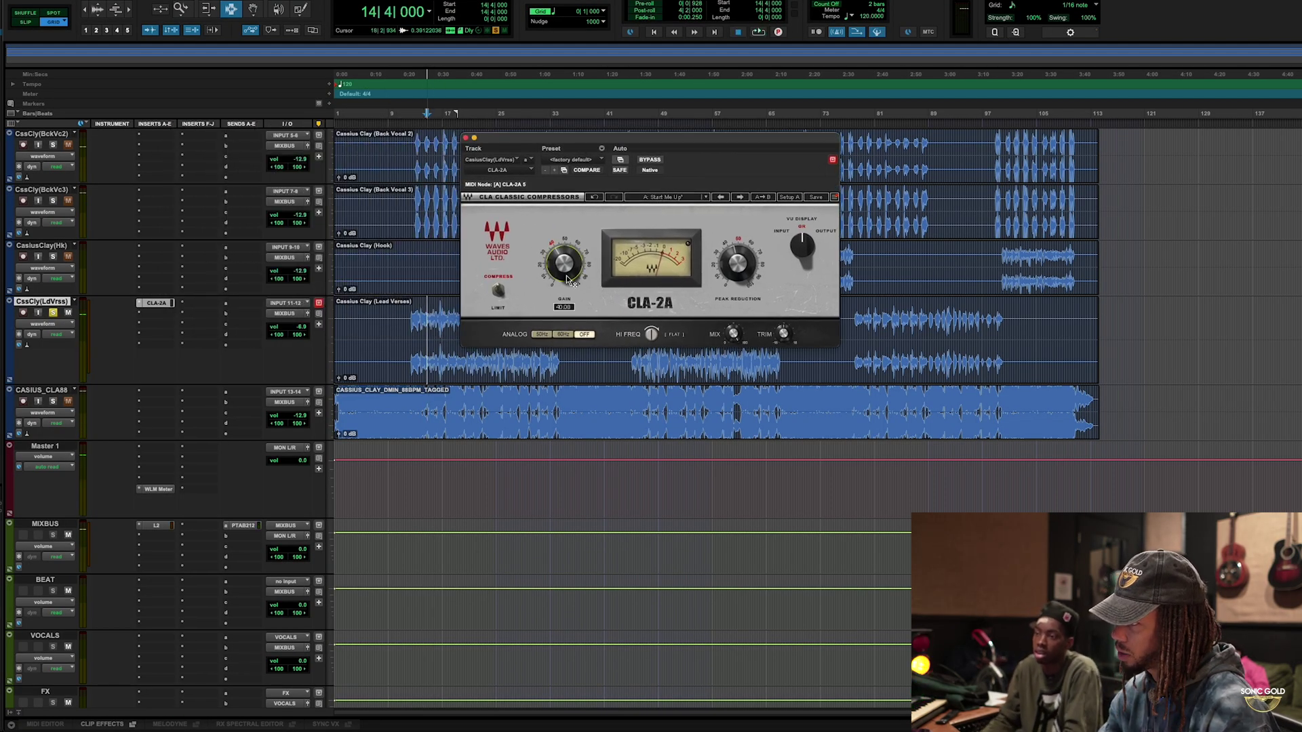
{"action": "left_click_drag", "start_coordinate": [567, 278], "coordinate": [567, 274]}
{"action": "key", "text": "space"}
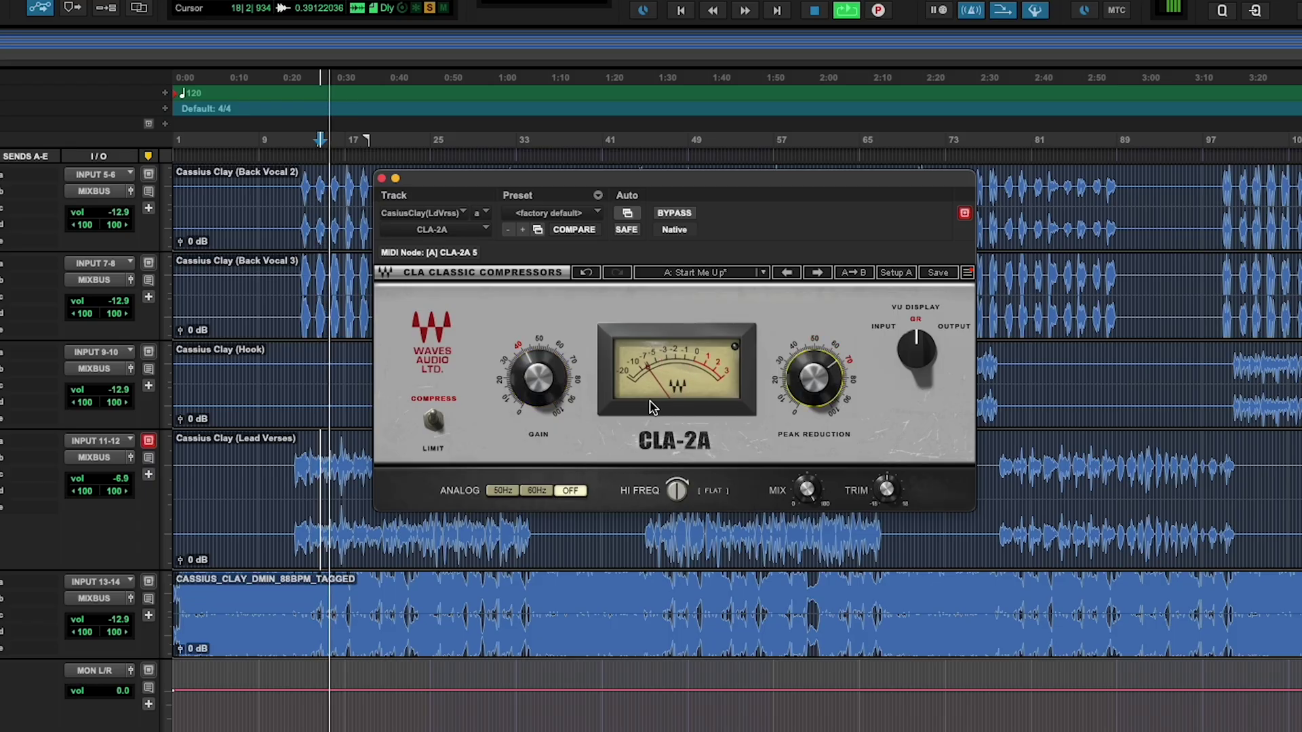
{"action": "left_click_drag", "start_coordinate": [538, 378], "coordinate": [537, 377]}
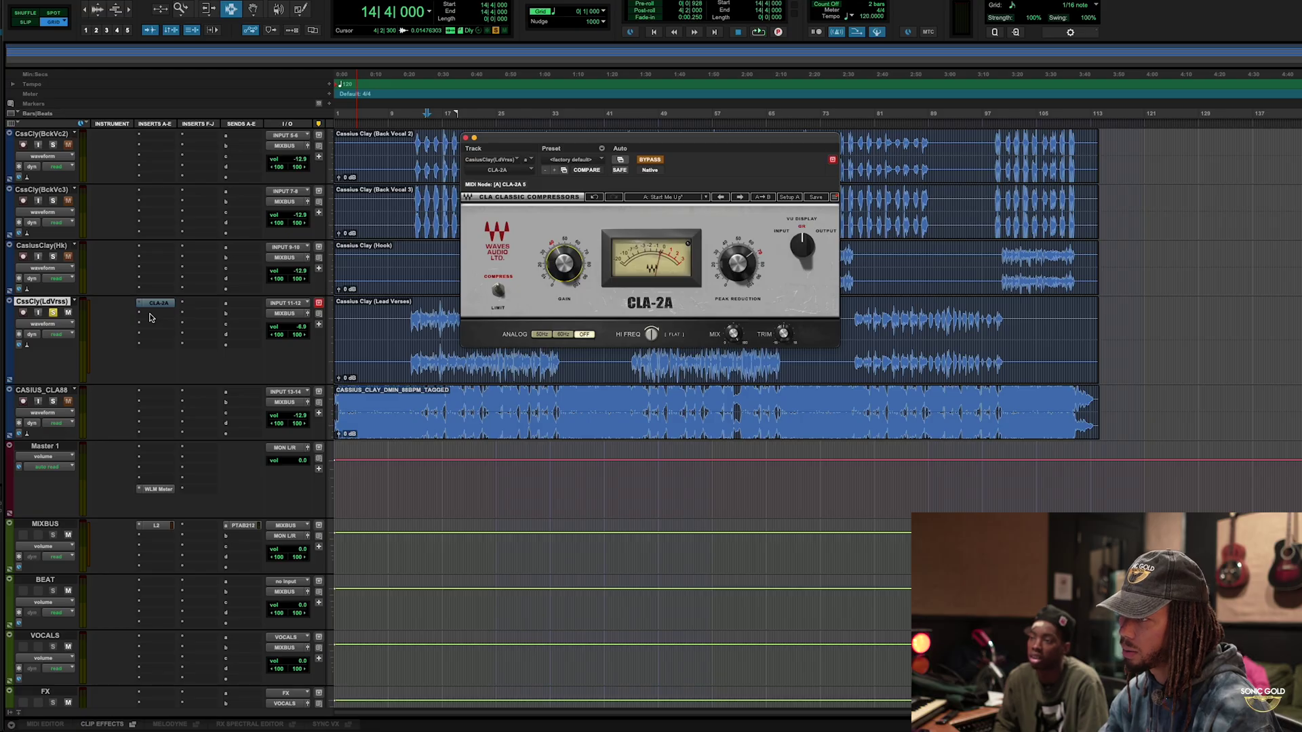
Insert the CLA-76 (stereo) compressor after the CLA-2A on the Lead Verses track and move its window clear of the inserts.
{"action": "left_click", "coordinate": [150, 315]}
{"action": "mouse_move", "coordinate": [154, 314]}
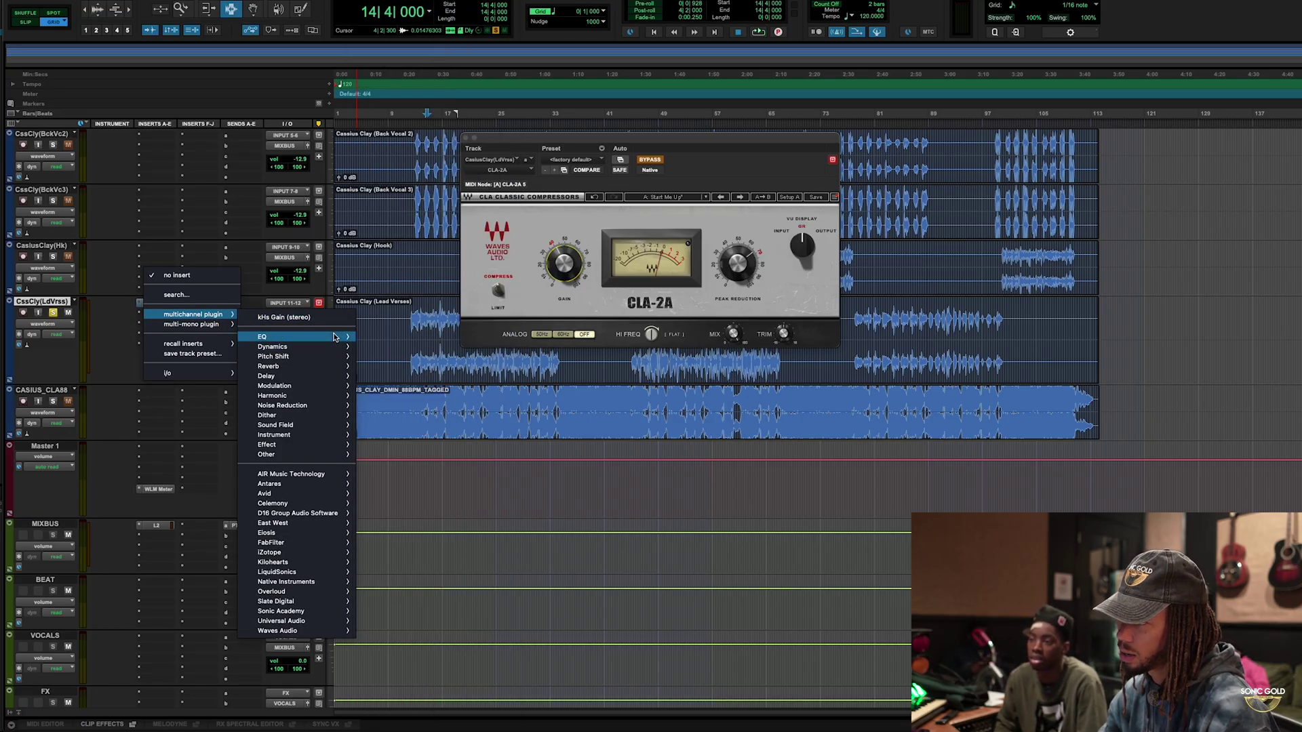
{"action": "mouse_move", "coordinate": [333, 337]}
{"action": "left_click", "coordinate": [438, 270]}
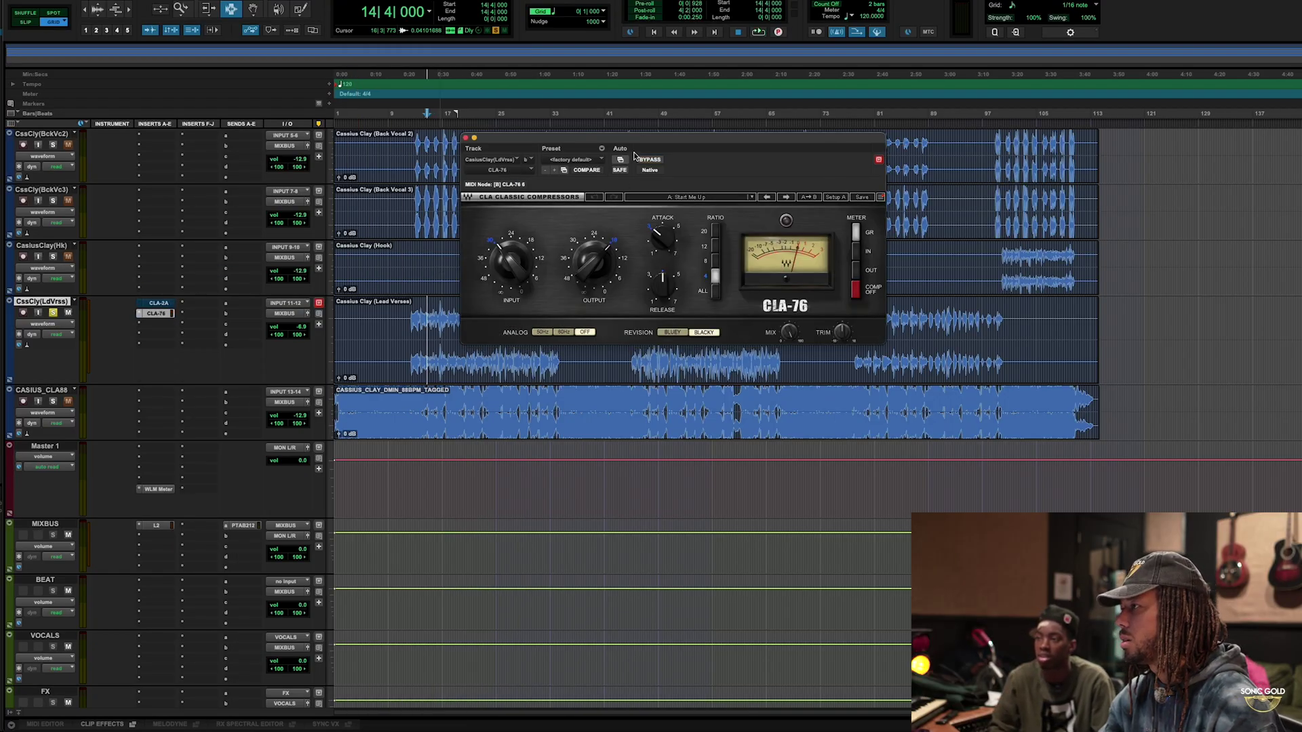
{"action": "left_click_drag", "start_coordinate": [635, 155], "coordinate": [782, 226]}
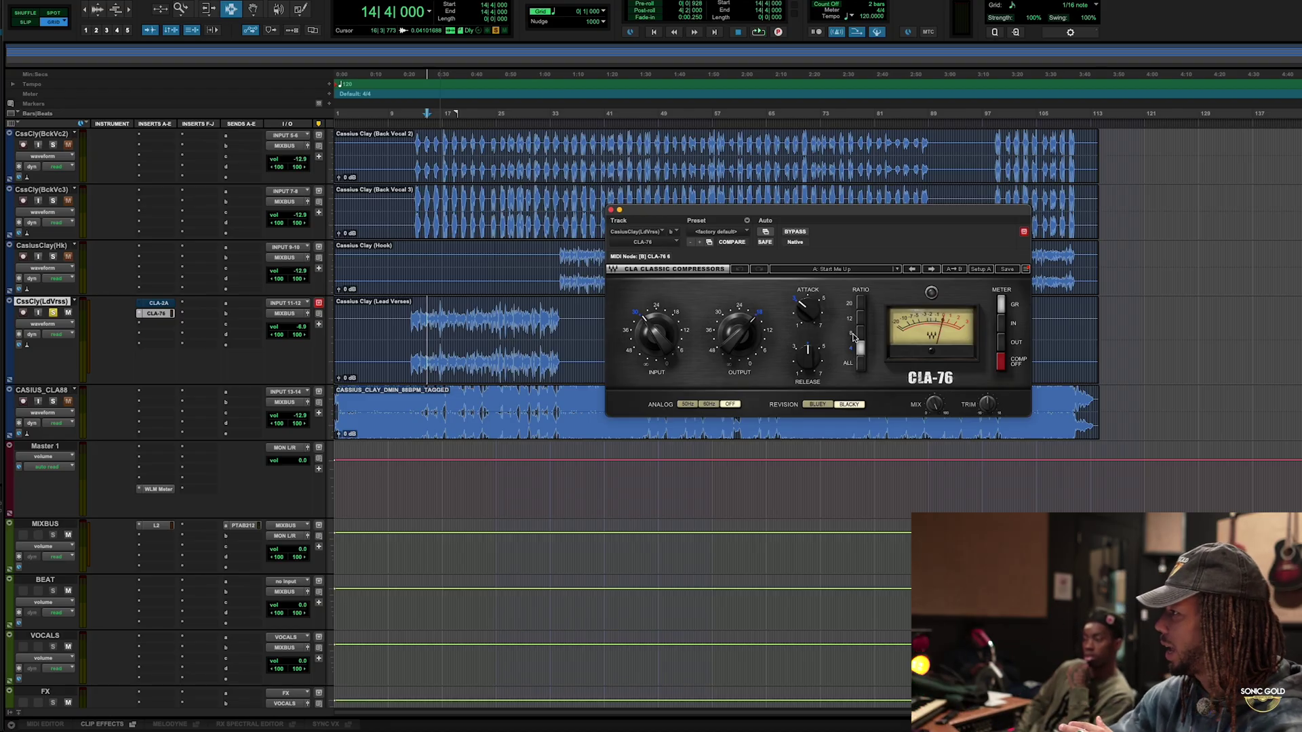
Try the CLA-76's 8 and All ratio settings and return the ratio to 4.
{"action": "left_click", "coordinate": [861, 334]}
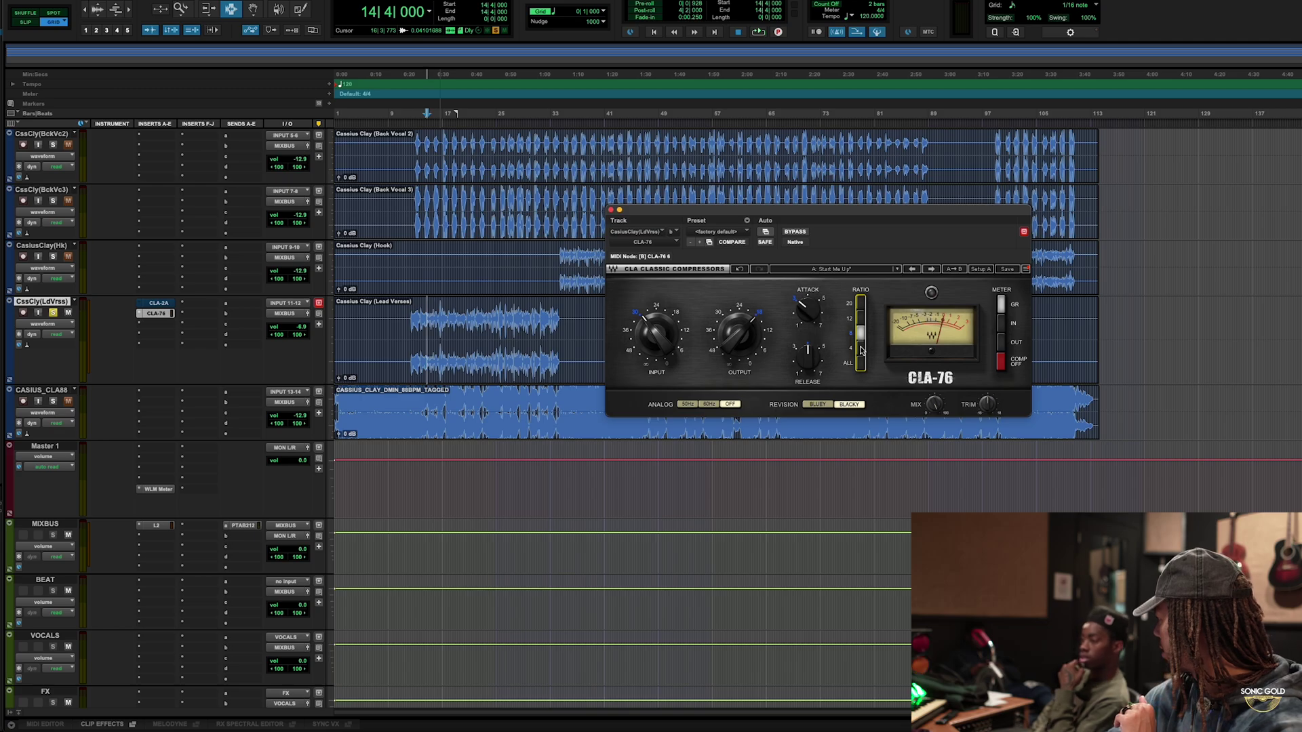
{"action": "left_click", "coordinate": [861, 349]}
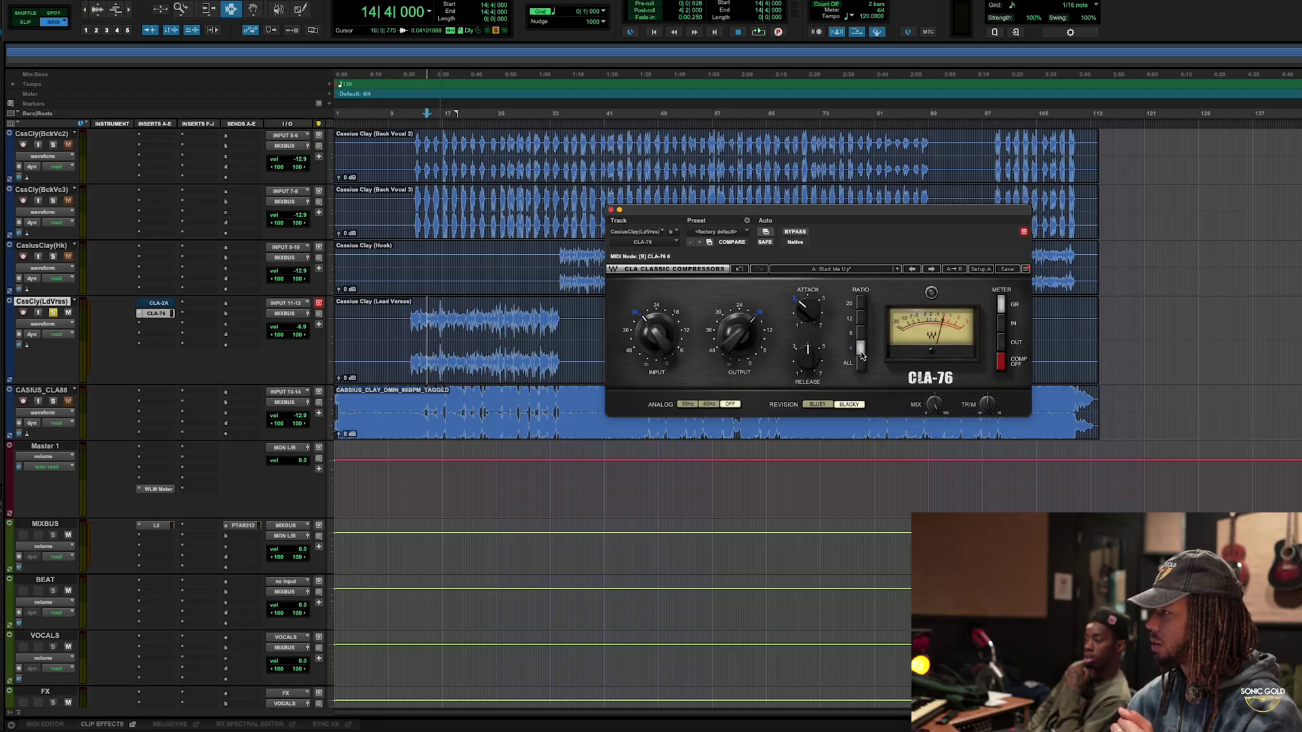
{"action": "left_click_drag", "start_coordinate": [862, 355], "coordinate": [862, 341]}
{"action": "left_click", "coordinate": [862, 353]}
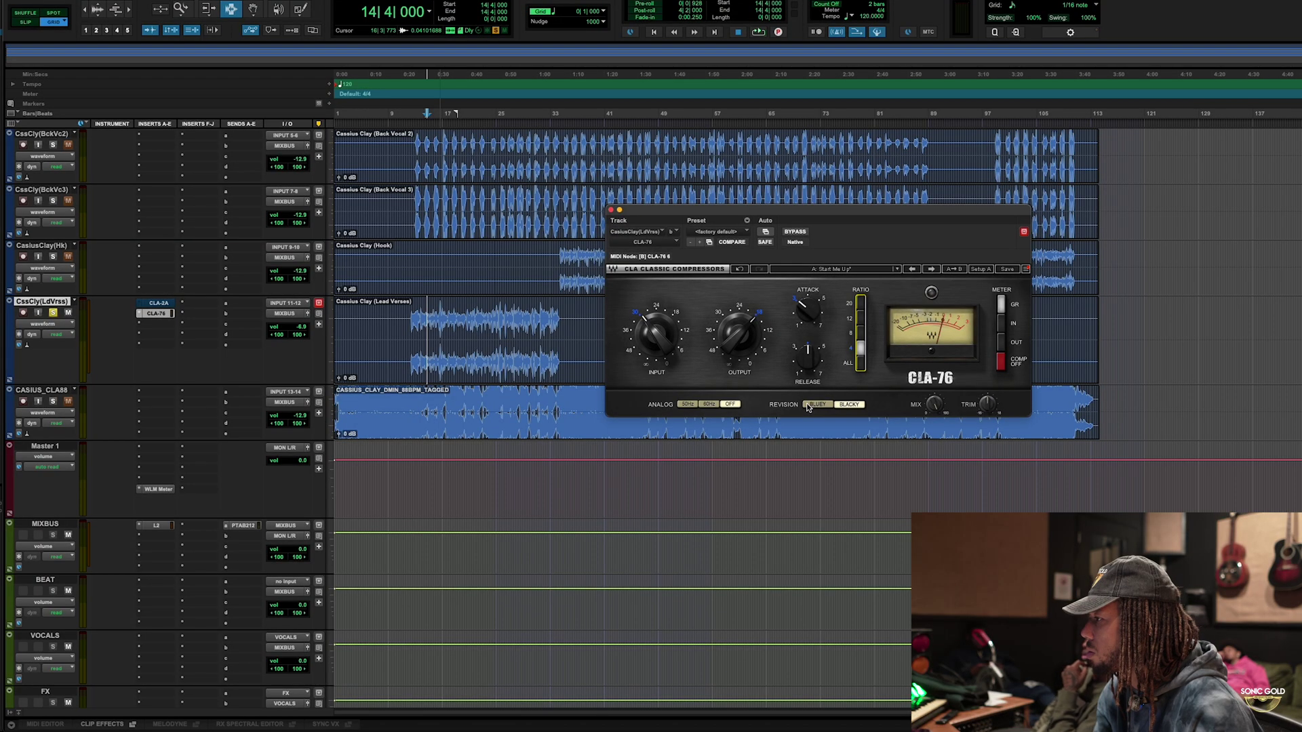
{"action": "left_click", "coordinate": [861, 367]}
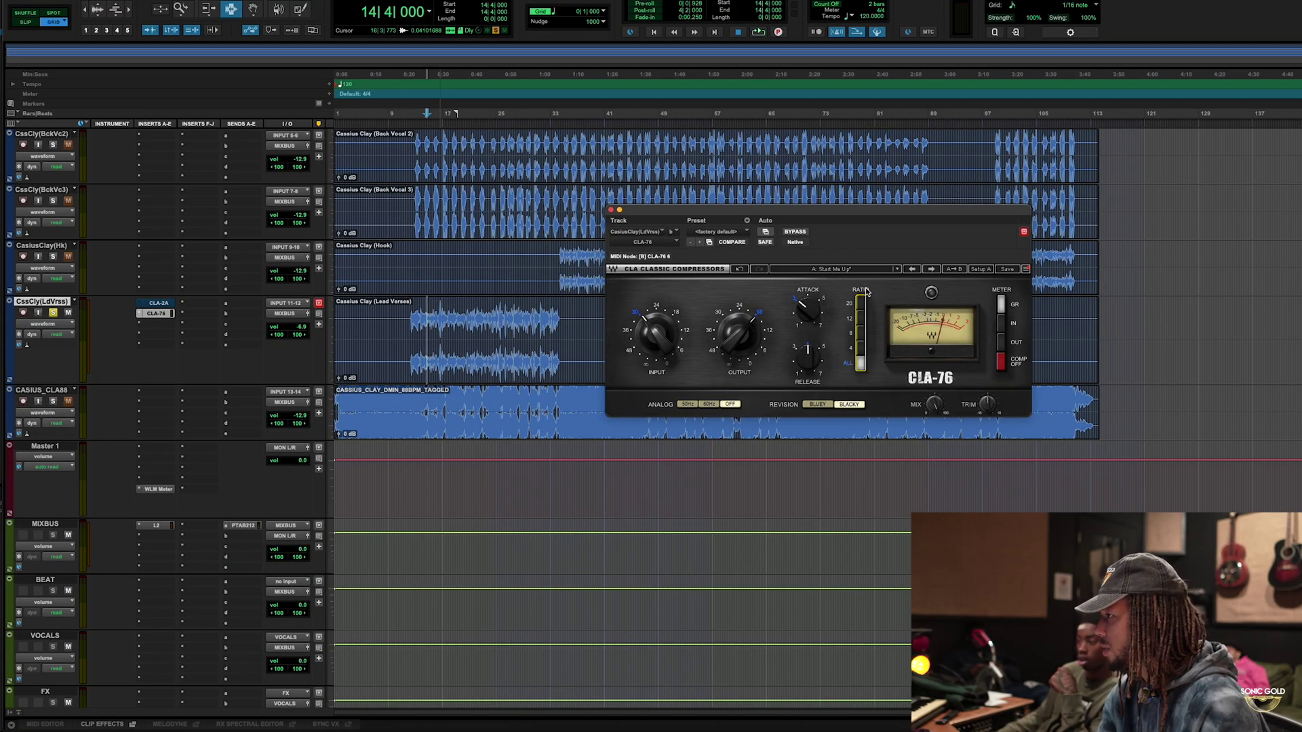
{"action": "left_click", "coordinate": [859, 363]}
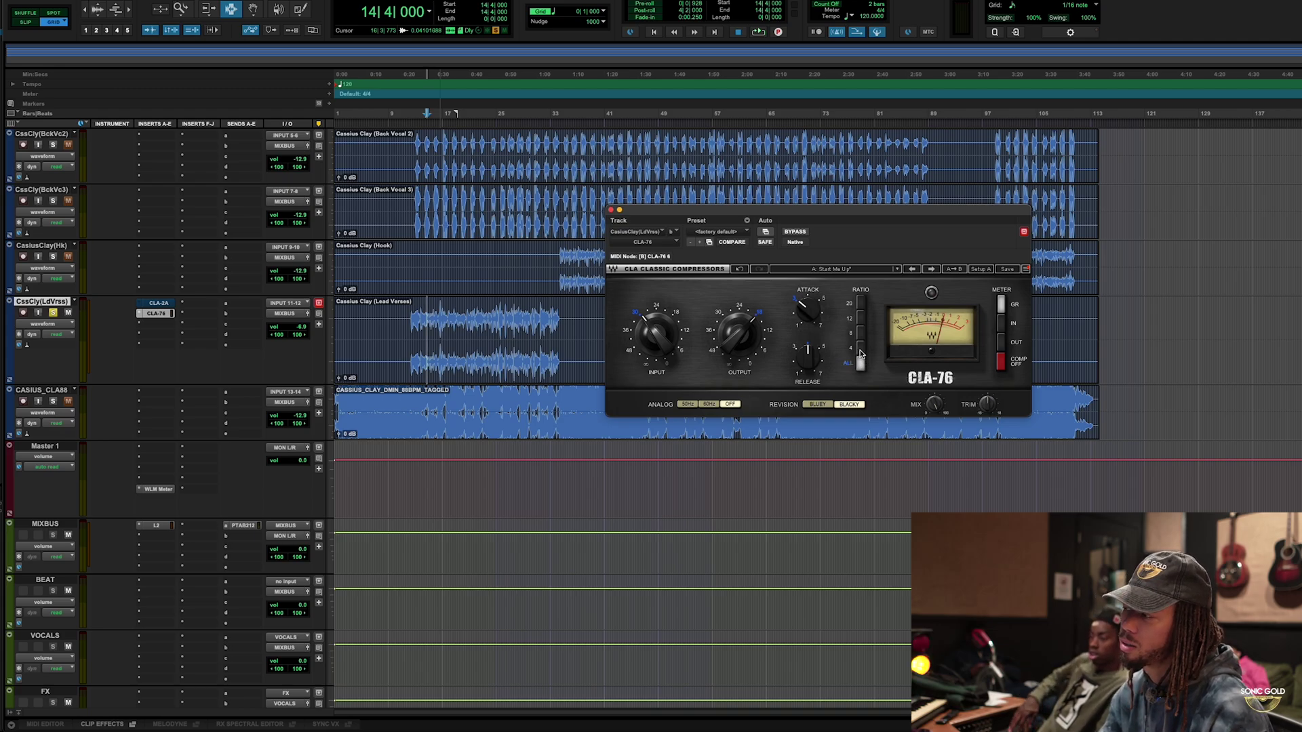
{"action": "left_click", "coordinate": [860, 350]}
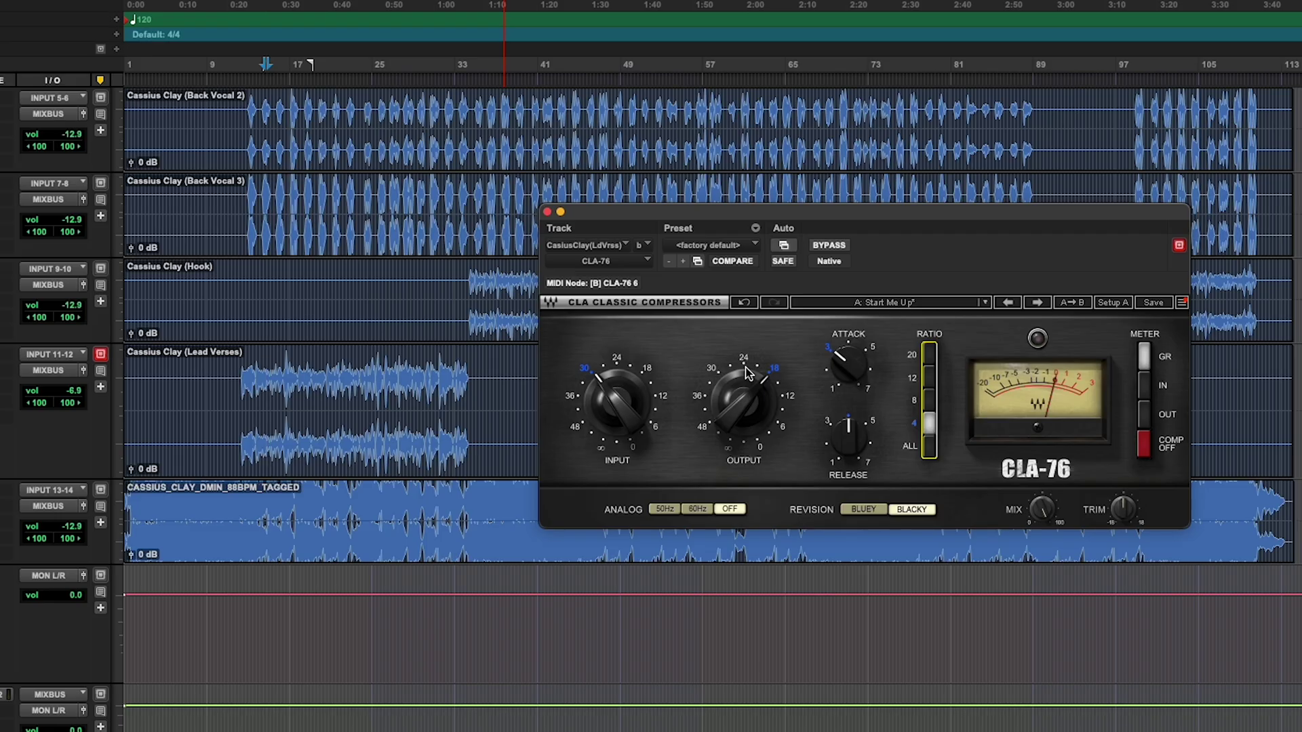
During lead verse playback, set the CLA-76's input to about -24, lower its output slightly, and set its release to 1.00.
{"action": "left_click_drag", "start_coordinate": [655, 335], "coordinate": [655, 343]}
{"action": "left_click_drag", "start_coordinate": [616, 402], "coordinate": [616, 387]}
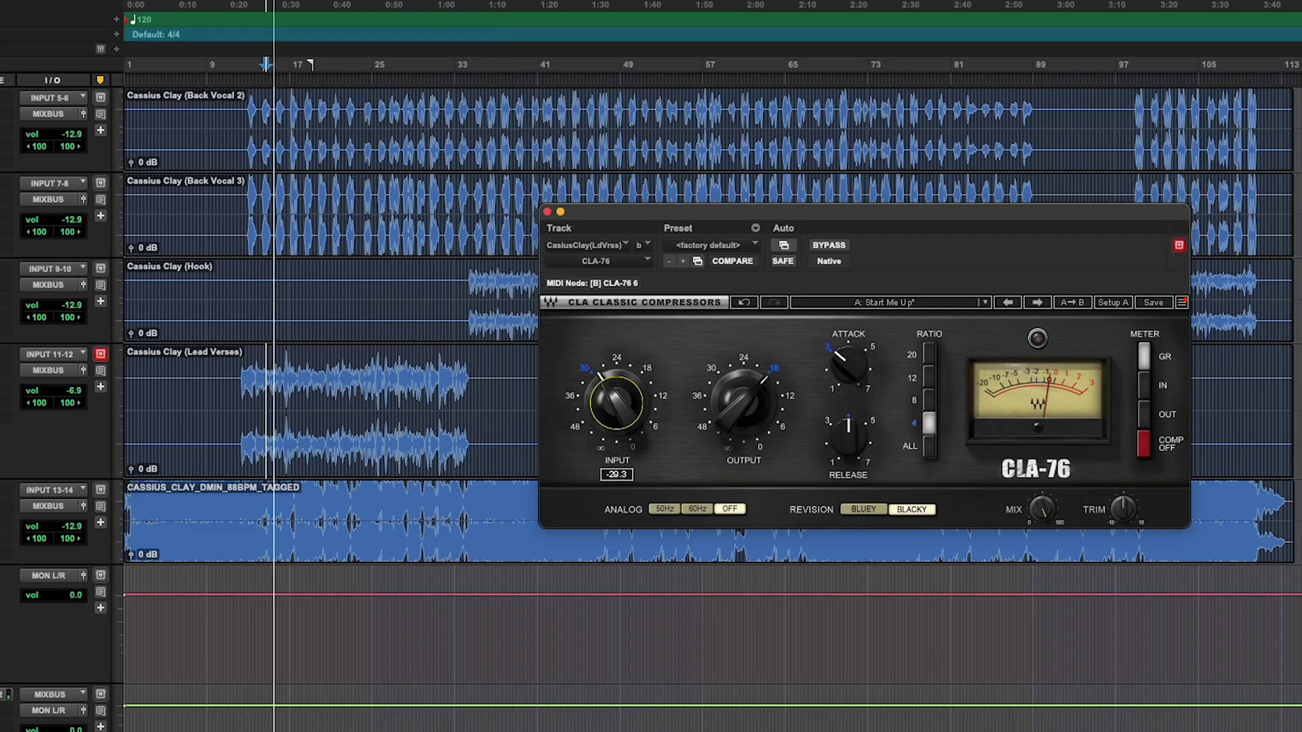
{"action": "left_click", "coordinate": [744, 401]}
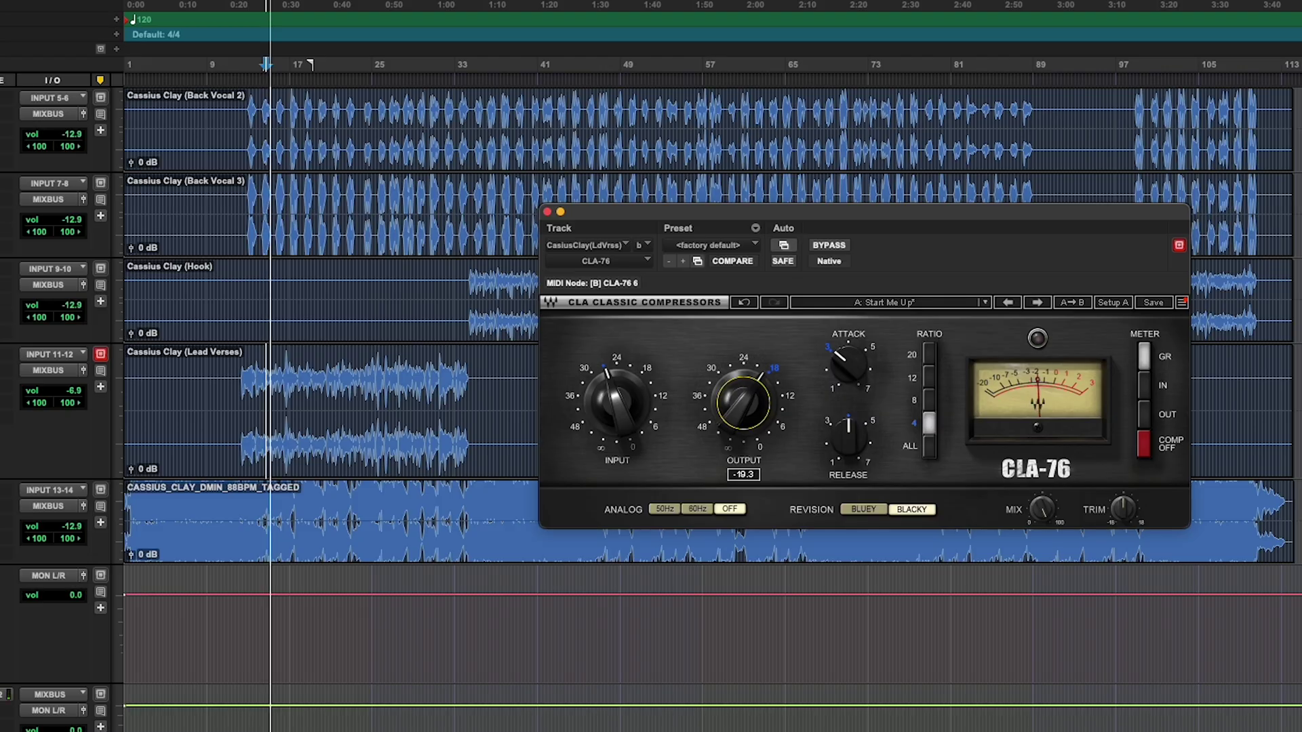
{"action": "left_click_drag", "start_coordinate": [615, 401], "coordinate": [616, 397]}
{"action": "left_click", "coordinate": [744, 401]}
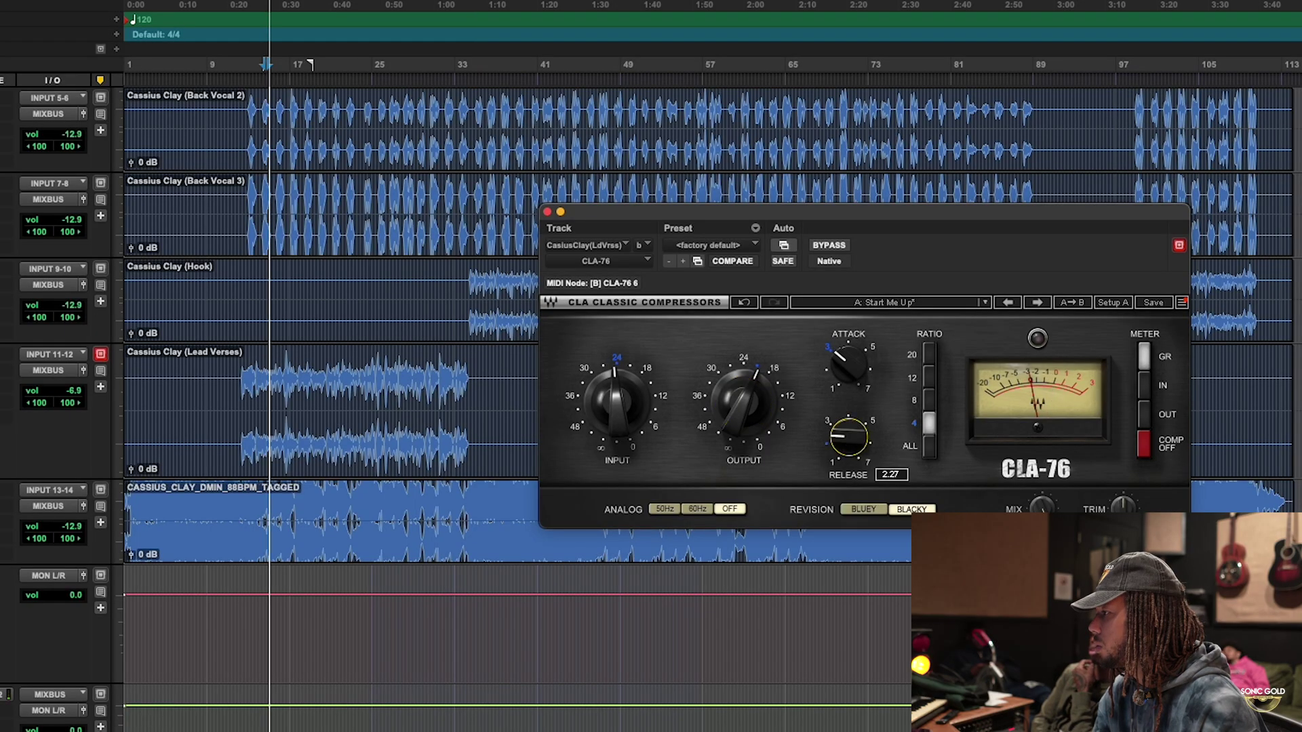
{"action": "left_click_drag", "start_coordinate": [851, 437], "coordinate": [856, 449]}
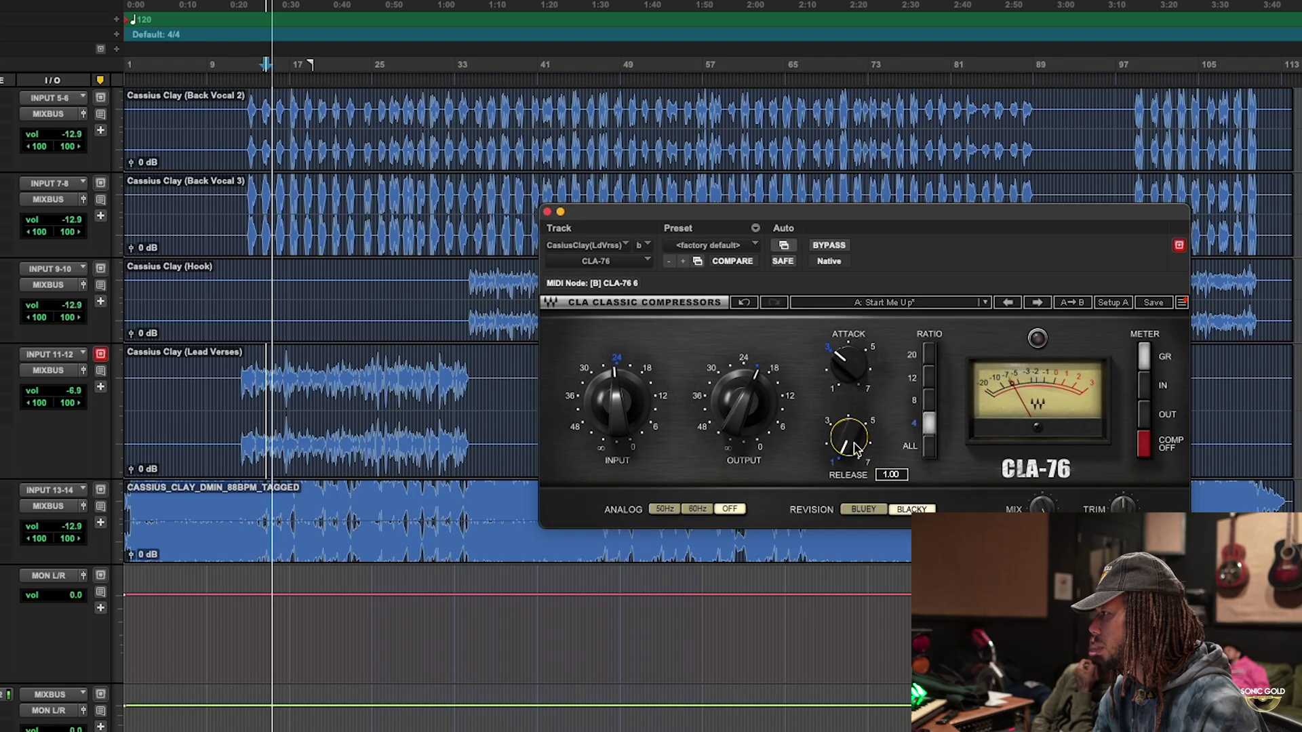
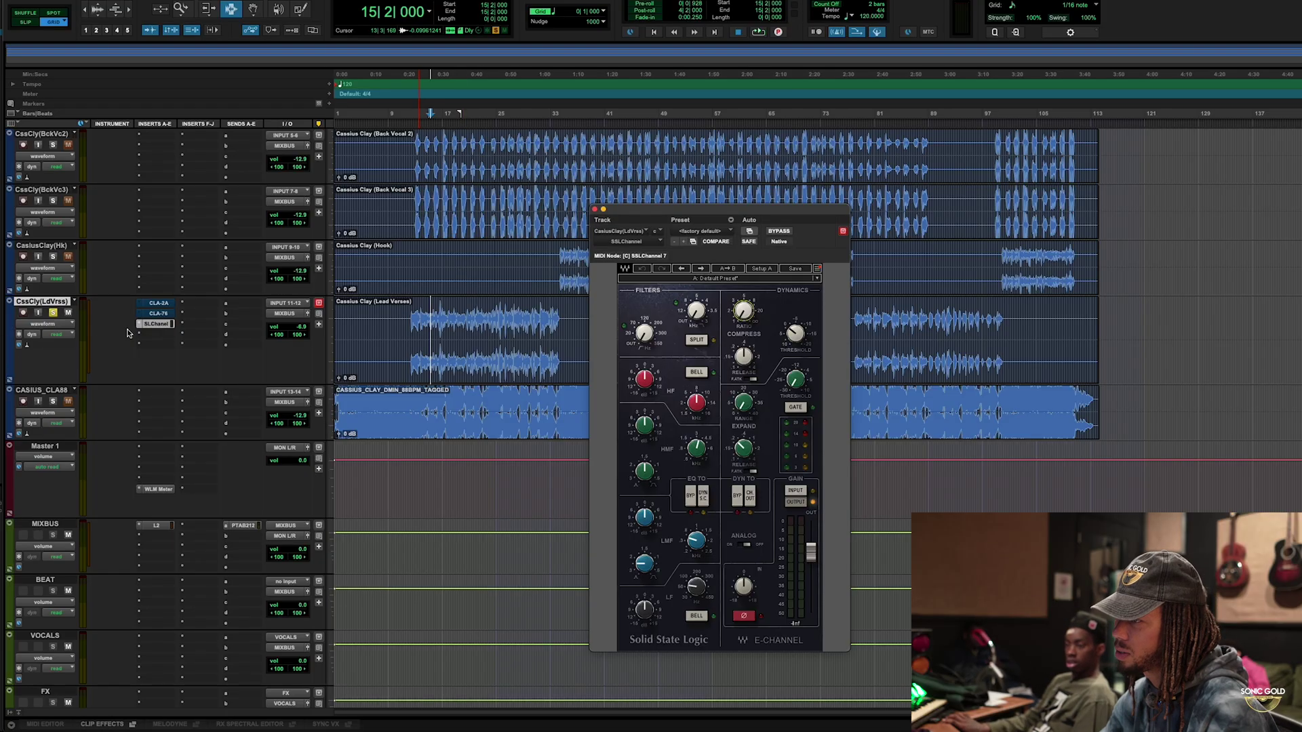
Play the lead verse through the SSLChannel and lower its compressor threshold until light gain reduction registers.
{"action": "left_click", "coordinate": [155, 314]}
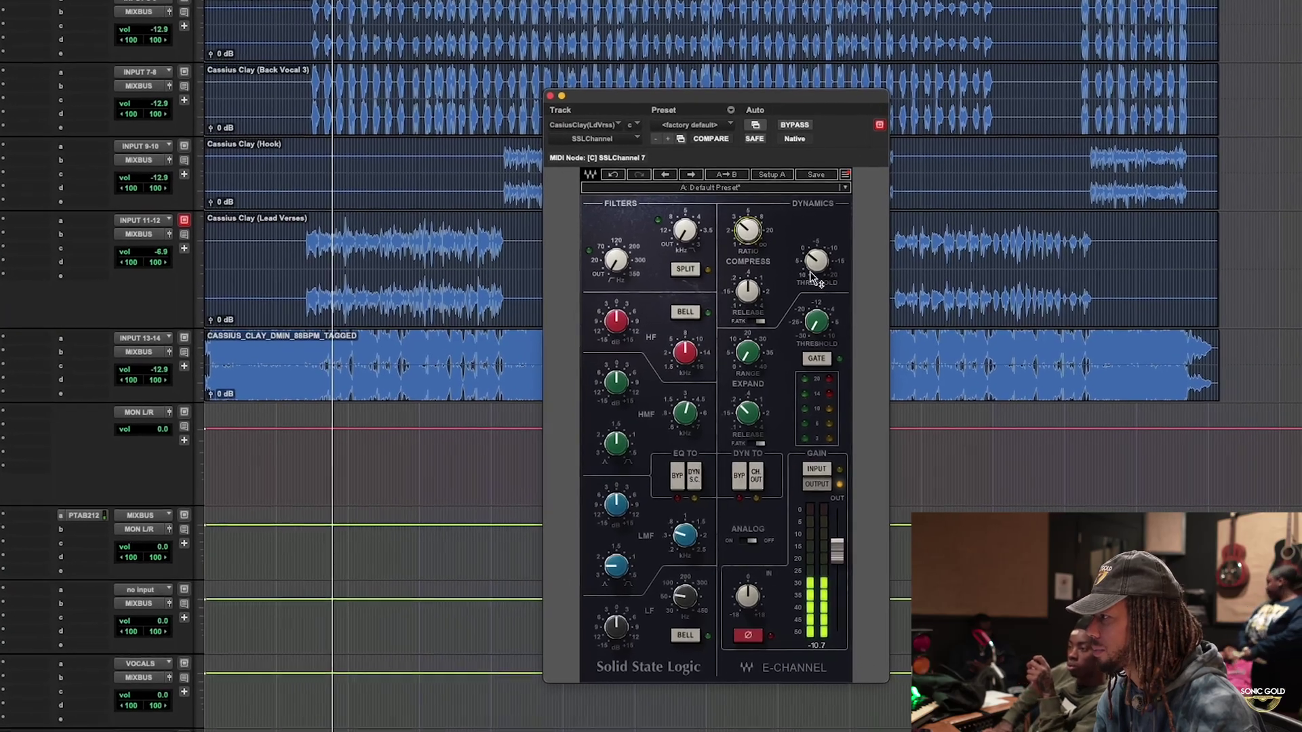
{"action": "left_click_drag", "start_coordinate": [809, 282], "coordinate": [809, 299]}
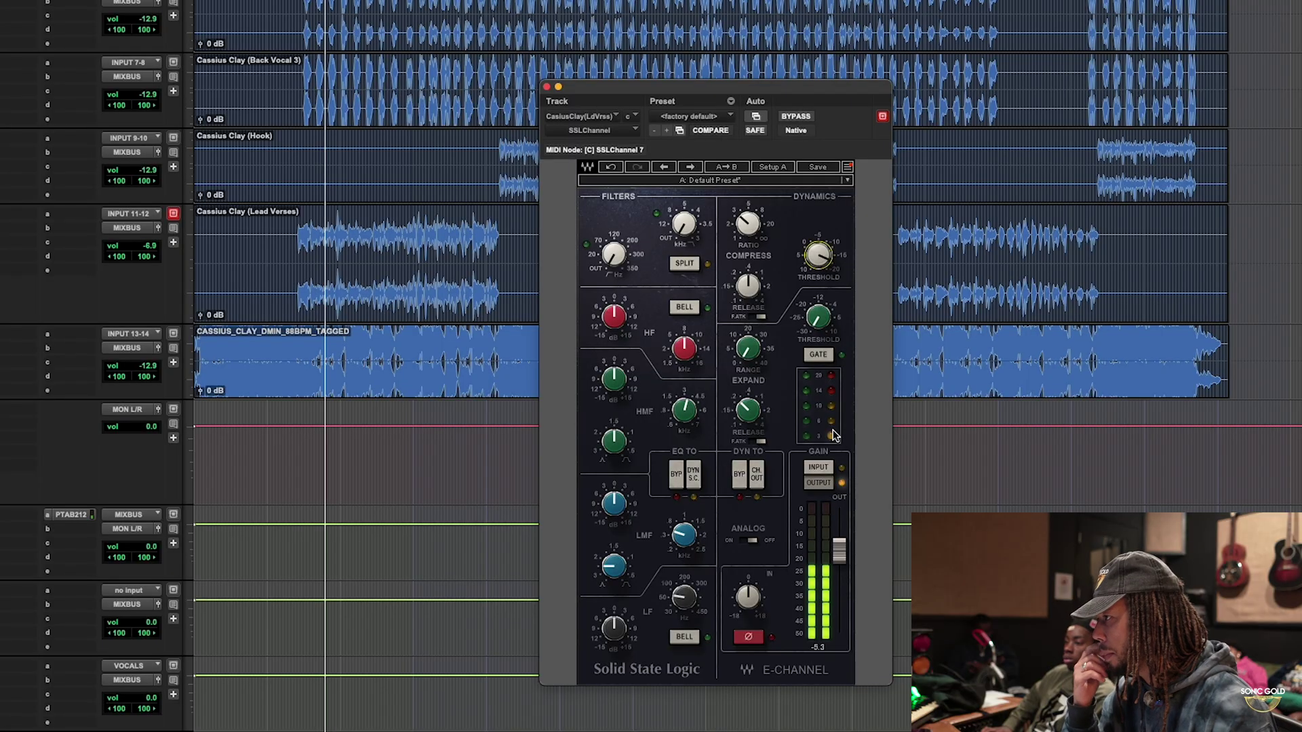
{"action": "key", "text": "space"}
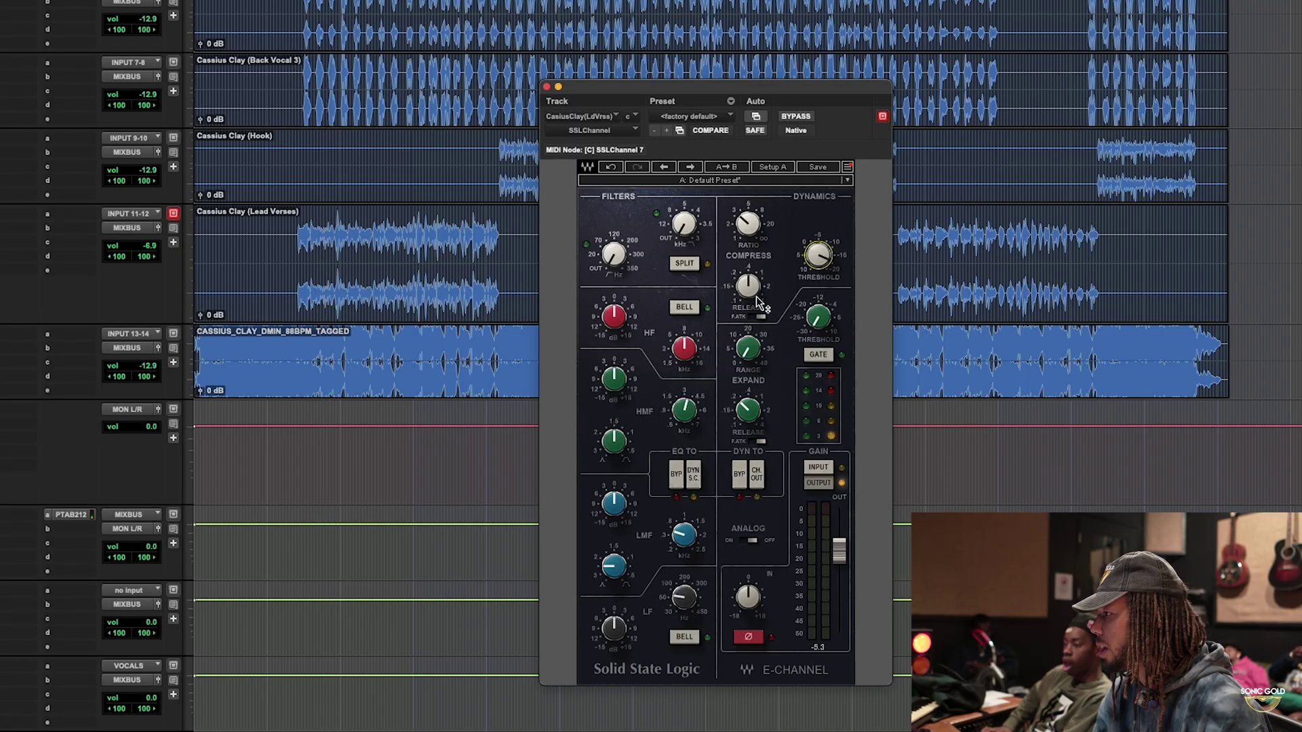
During playback, try the SSLChannel compressor's release at 4.00 and set it to 0.15.
{"action": "mouse_move", "coordinate": [754, 288]}
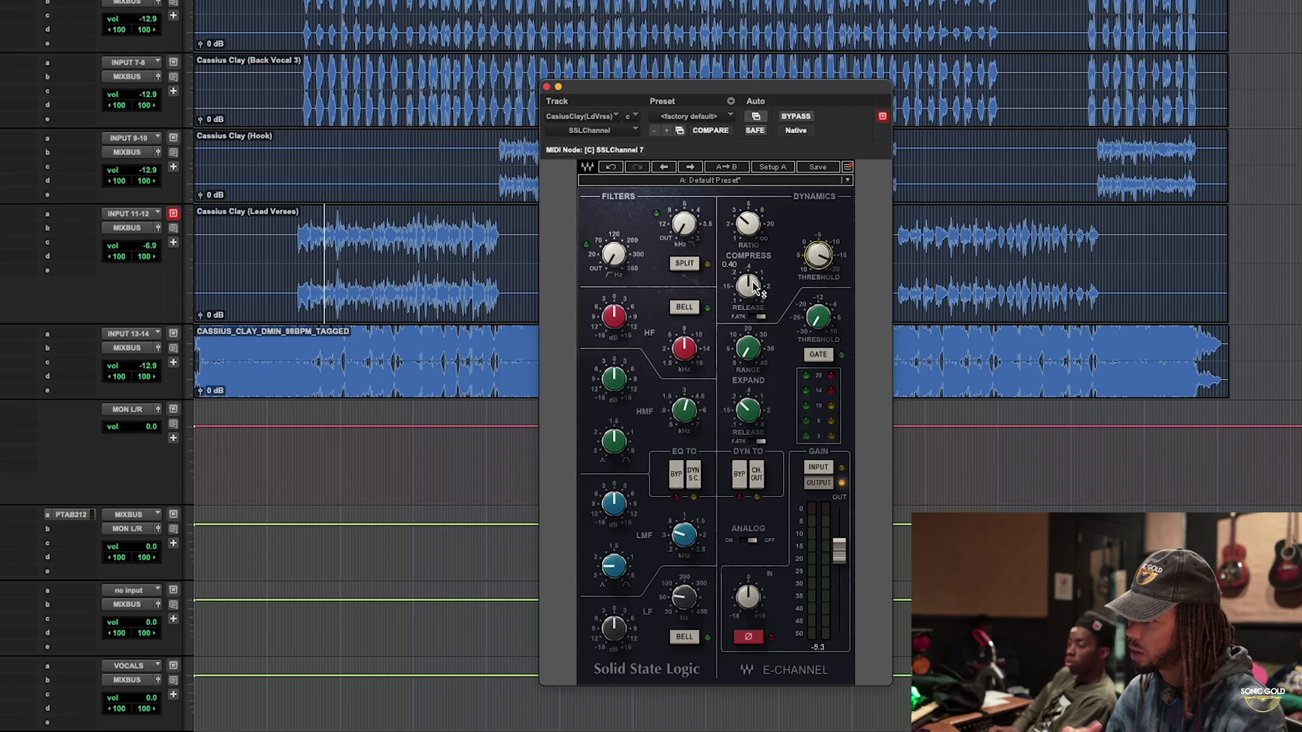
{"action": "key", "text": "space"}
{"action": "left_click_drag", "start_coordinate": [757, 290], "coordinate": [757, 271]}
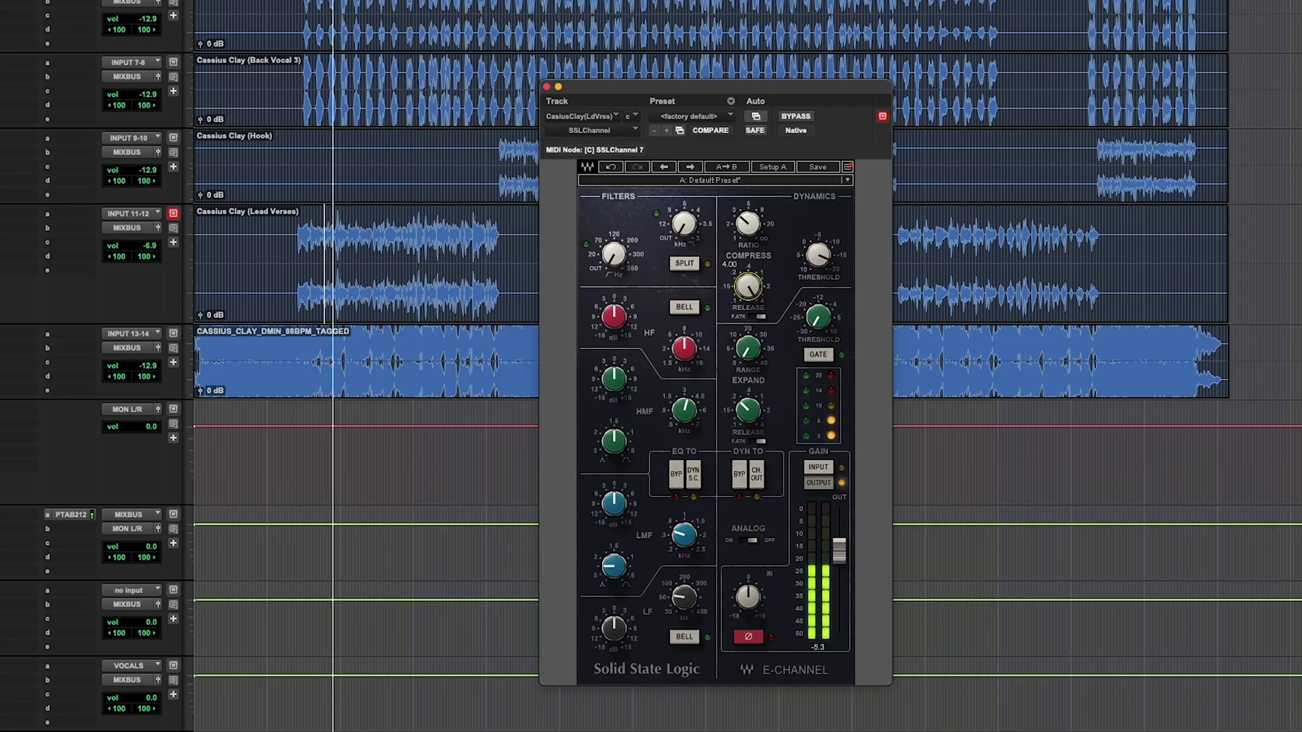
{"action": "left_click_drag", "start_coordinate": [748, 286], "coordinate": [749, 304]}
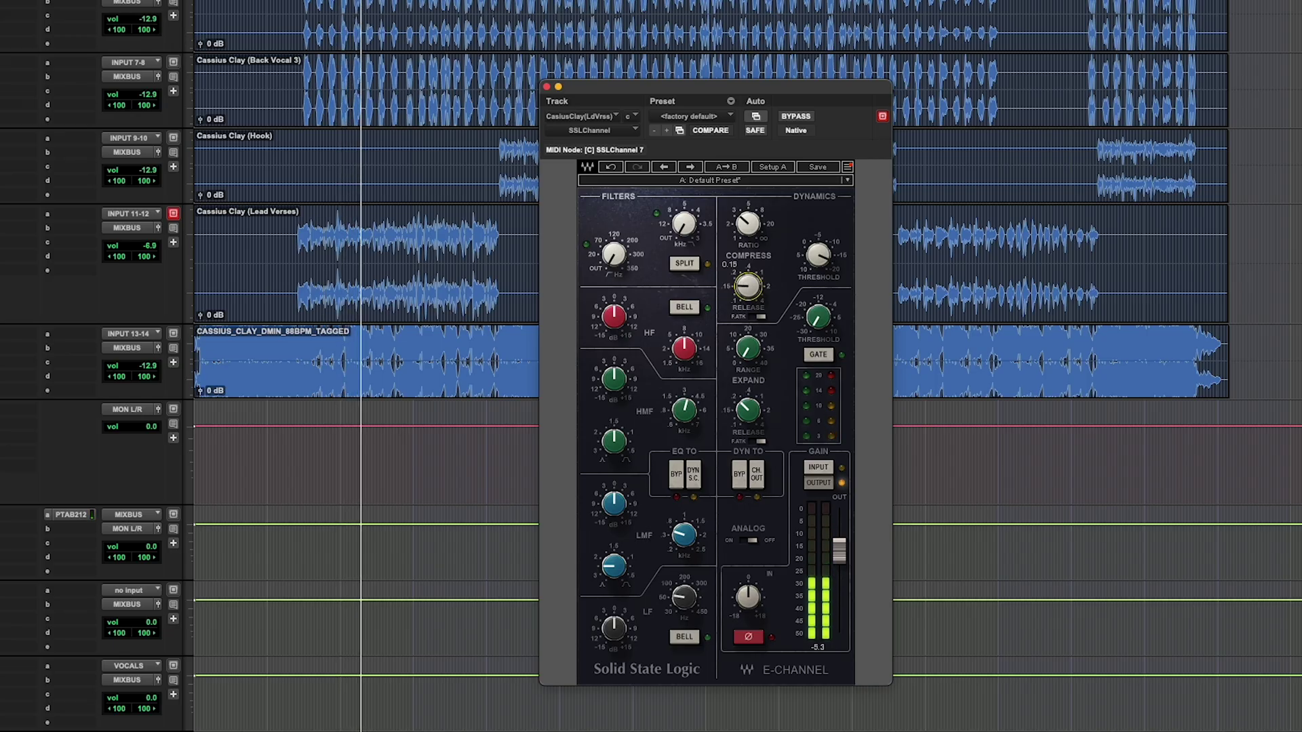
{"action": "key", "text": "space"}
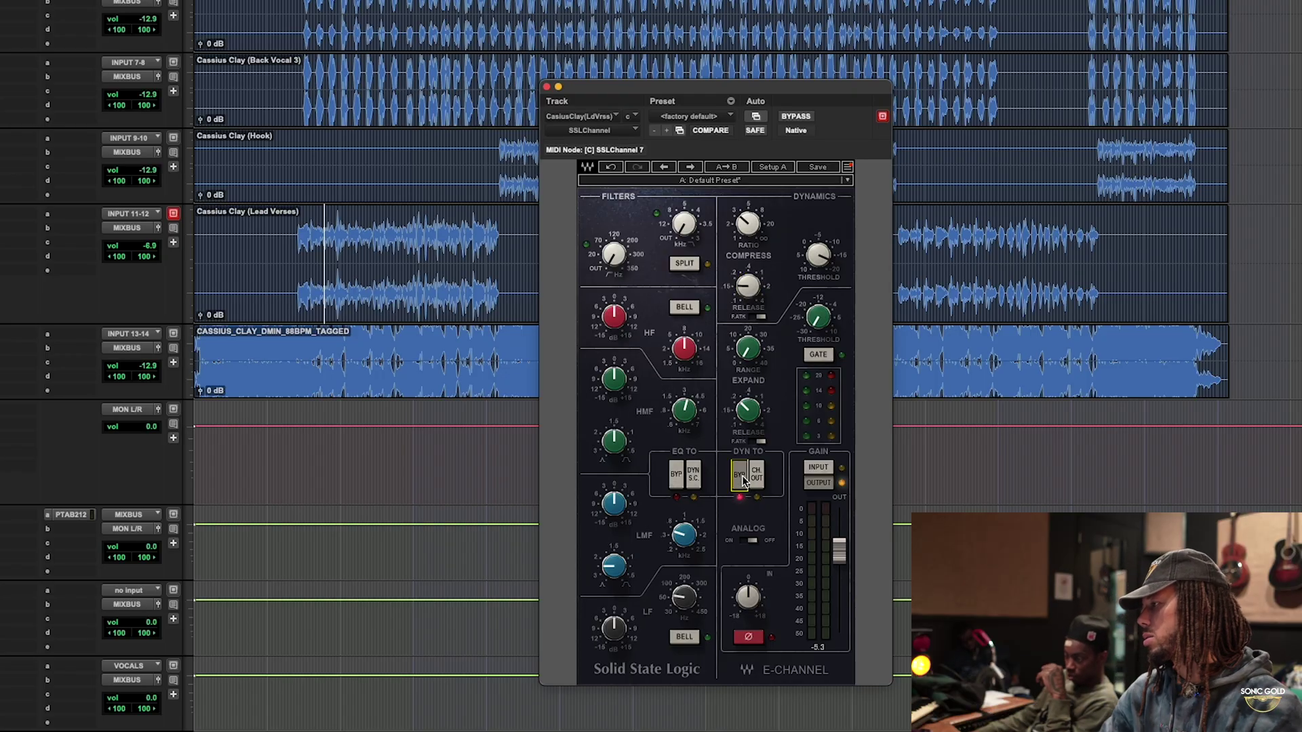
Compare the lead verse with the SSLChannel's dynamics bypassed and active, and close the plug-in window.
{"action": "key", "text": "space"}
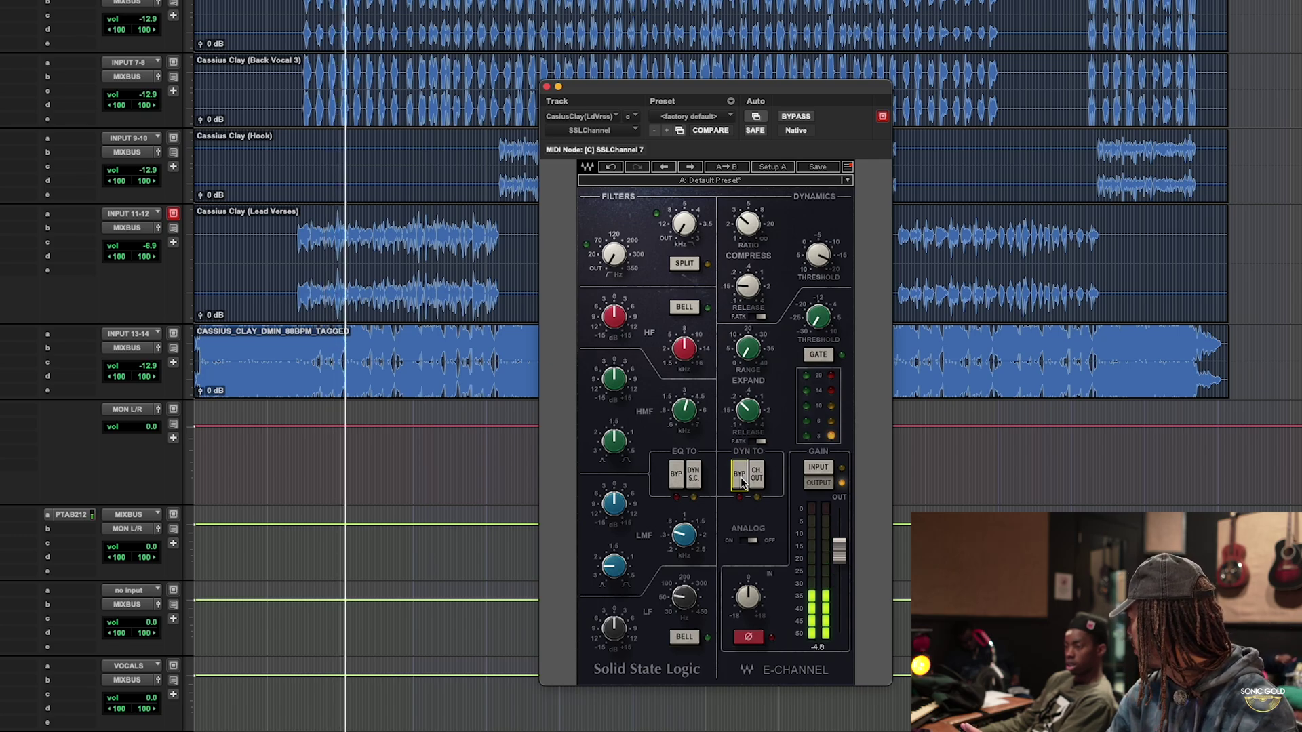
{"action": "key", "text": "space"}
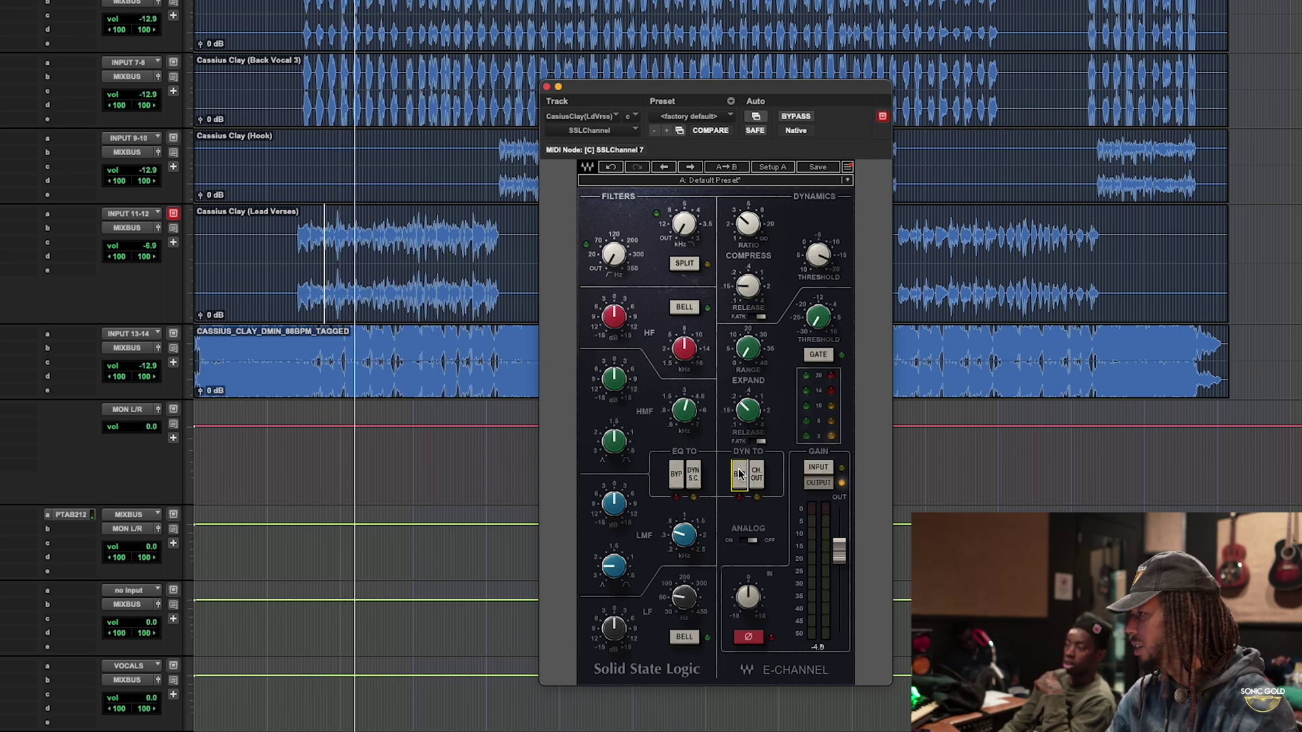
{"action": "left_click", "coordinate": [547, 87]}
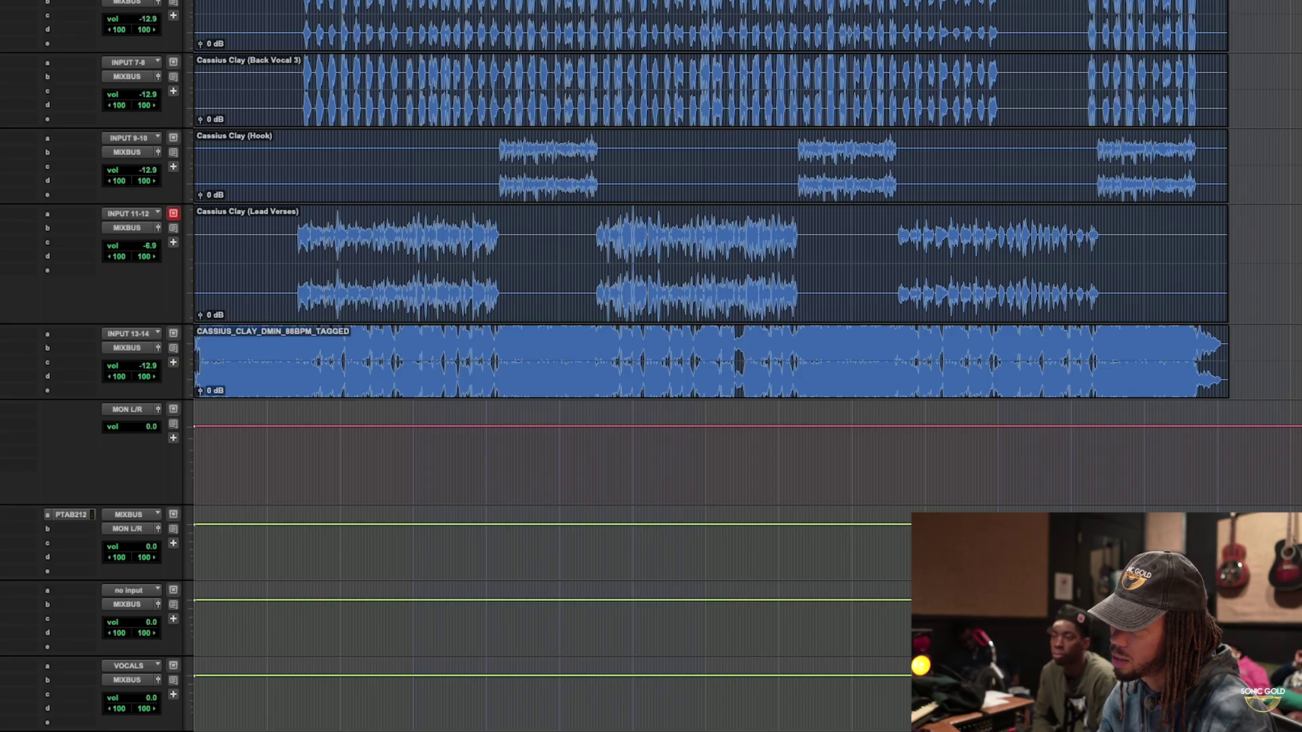
Open the CLA-2A on the Lead Verses track and audition the verse with only that compressor active.
{"action": "left_click", "coordinate": [35, 221]}
{"action": "key", "text": "space"}
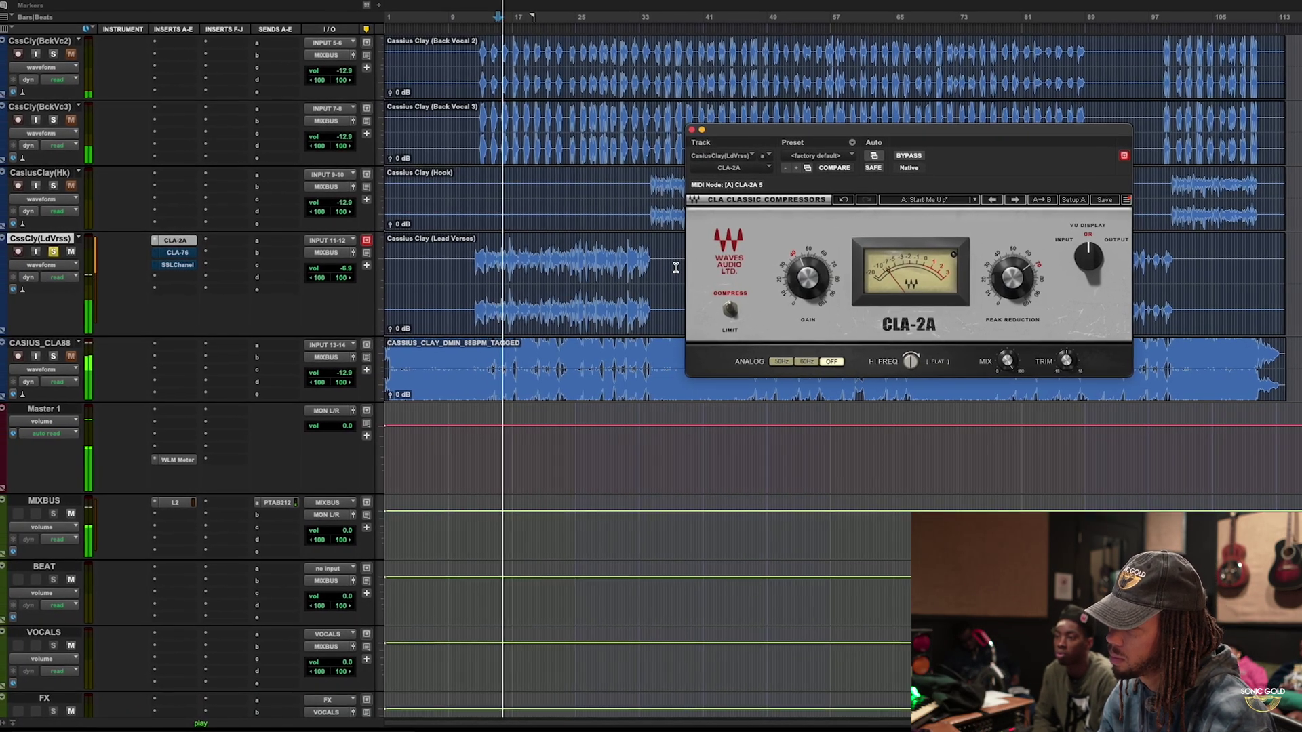
{"action": "mouse_move", "coordinate": [824, 292]}
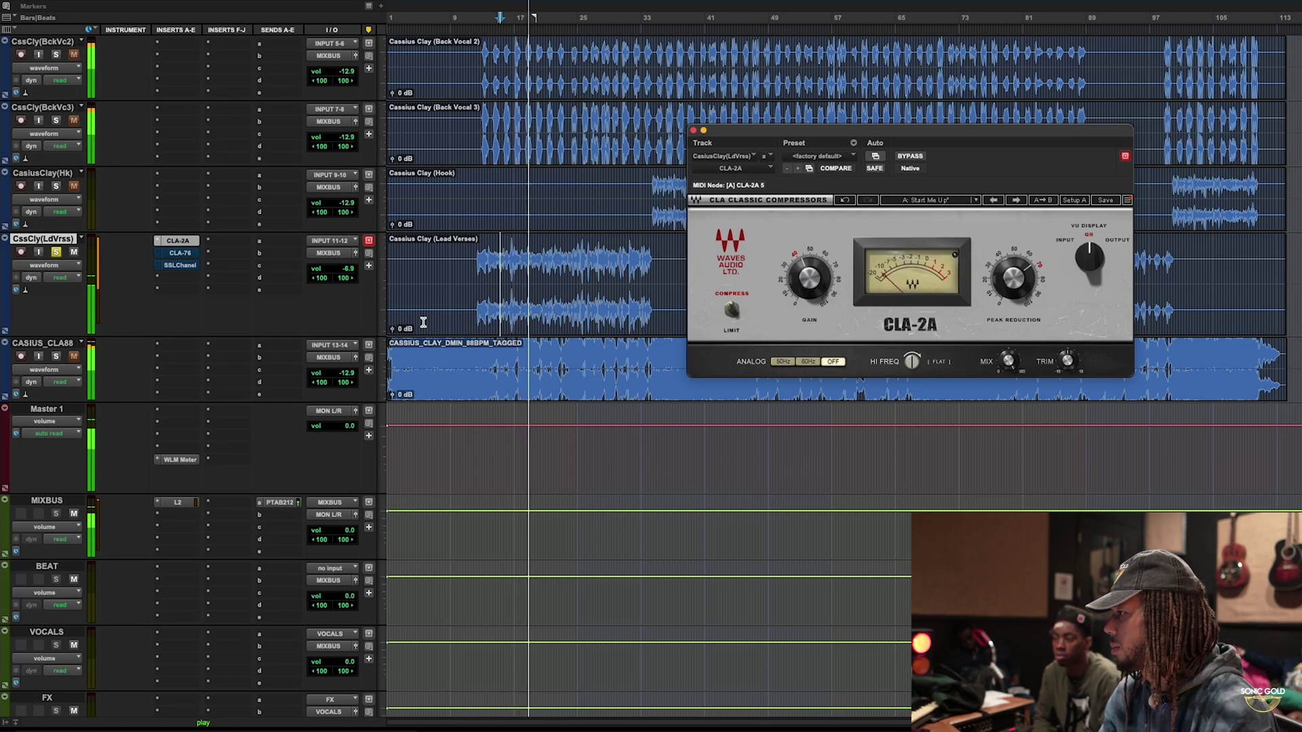
{"action": "key", "text": "space"}
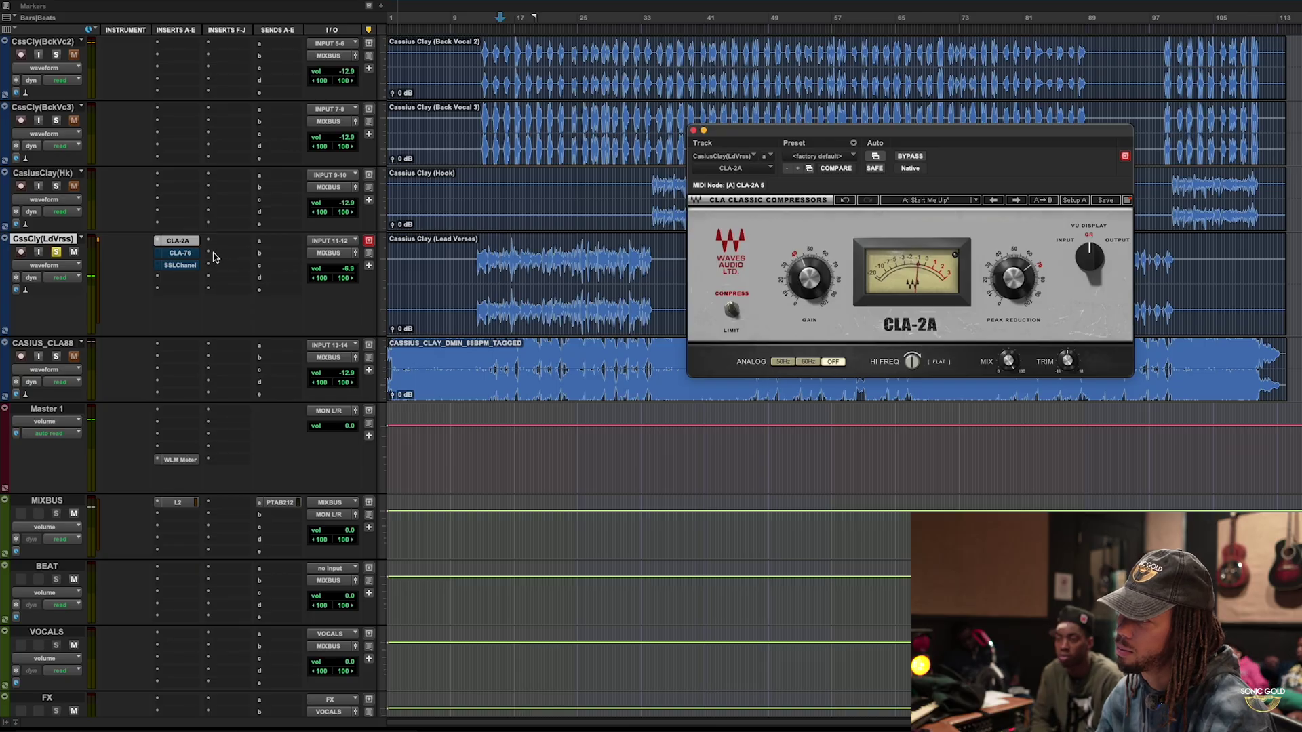
Open the CLA-76 on the Lead Verses track and audition the same passage with only that compressor active.
{"action": "left_click", "coordinate": [179, 254]}
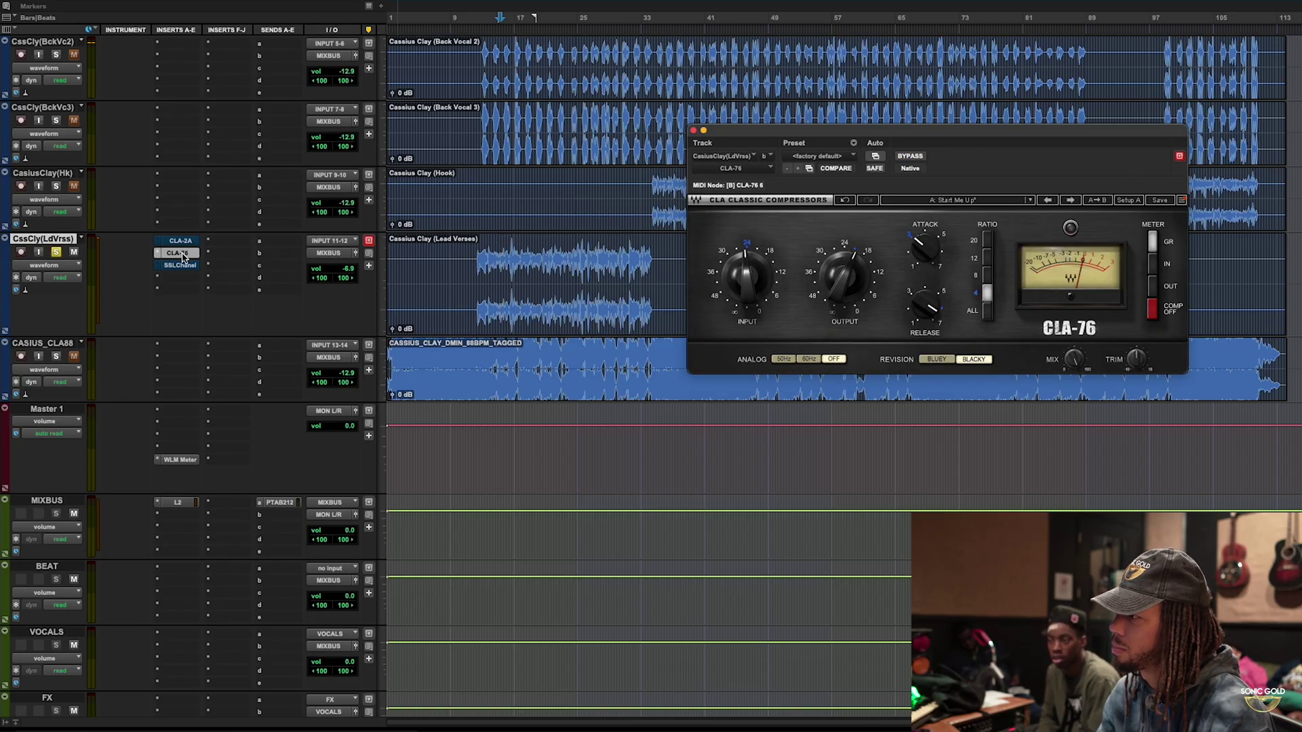
{"action": "key", "text": "space"}
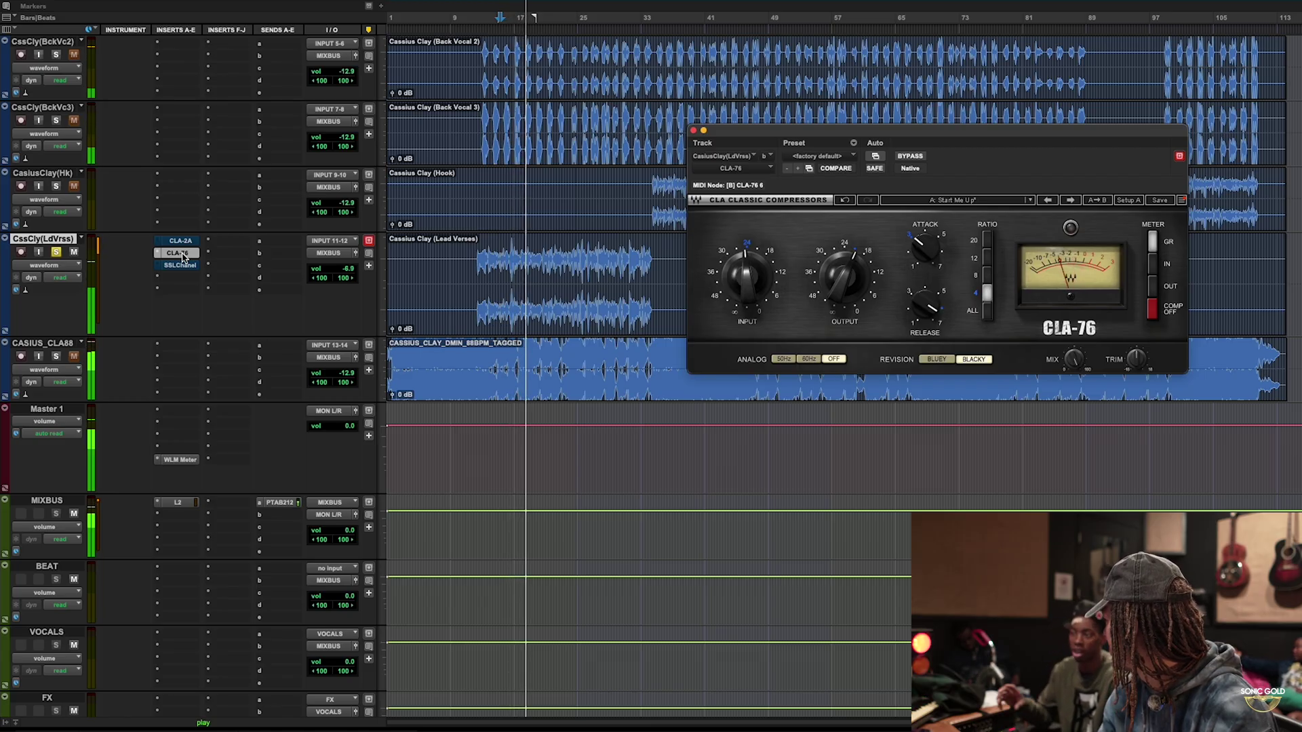
{"action": "key", "text": "space"}
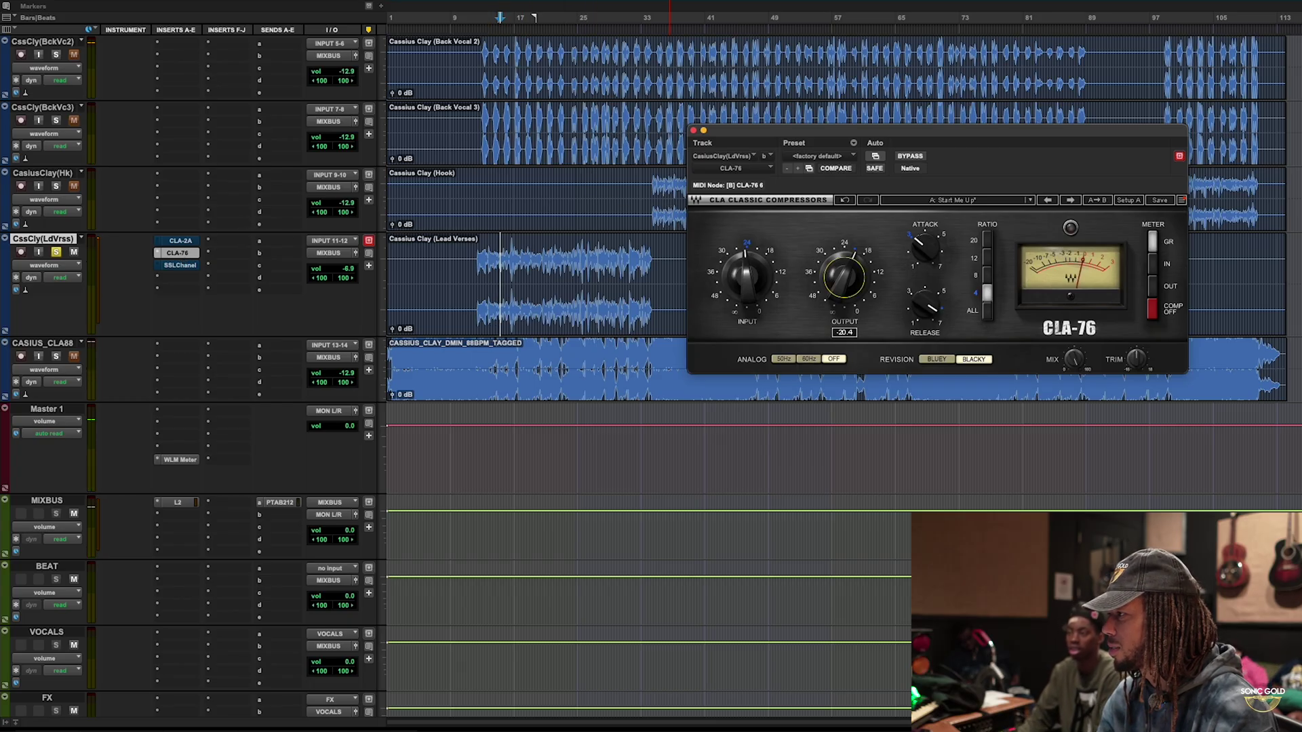
Open the SSLChannel on the Lead Verses track, take it out of bypass, and audition the verse through it.
{"action": "left_click", "coordinate": [194, 264]}
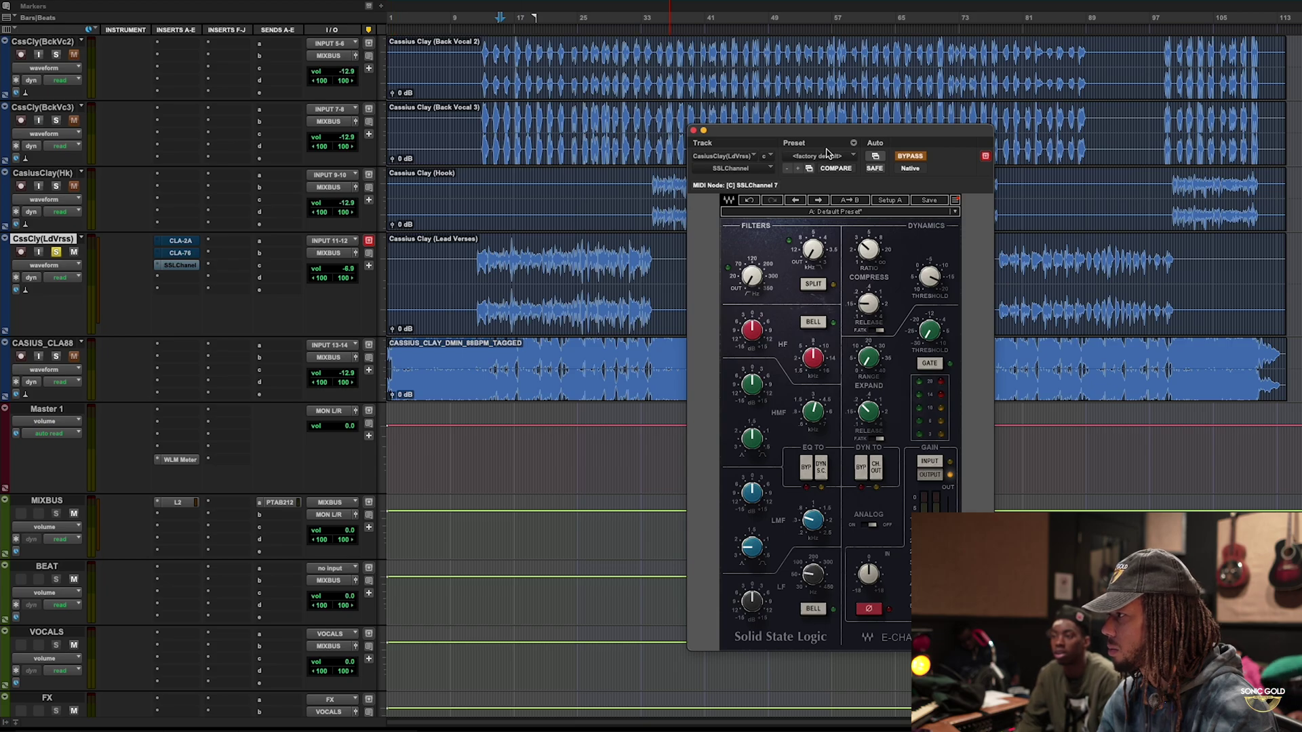
{"action": "left_click", "coordinate": [906, 155]}
{"action": "key", "text": "space"}
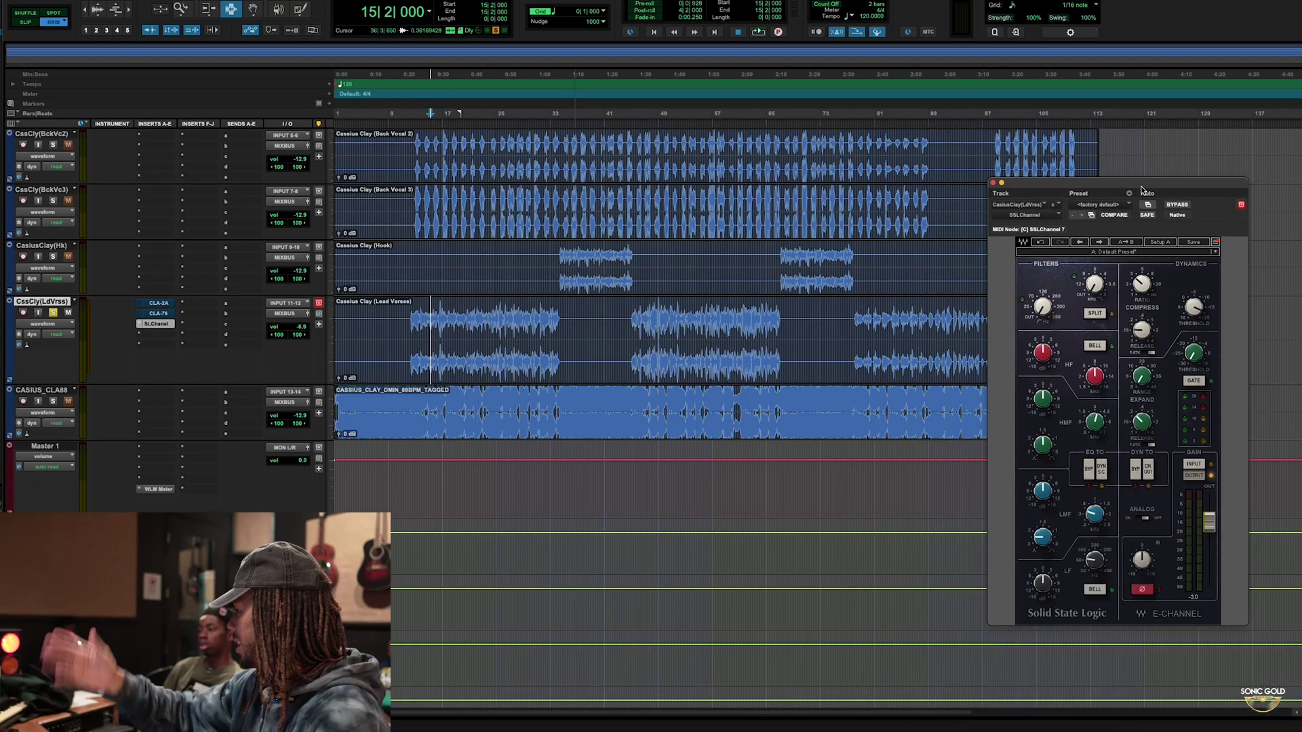
Switch from the SSLChannel to the CLA-76 on the Lead Verses track and reposition its window.
{"action": "left_click", "coordinate": [154, 322]}
{"action": "left_click", "coordinate": [156, 325]}
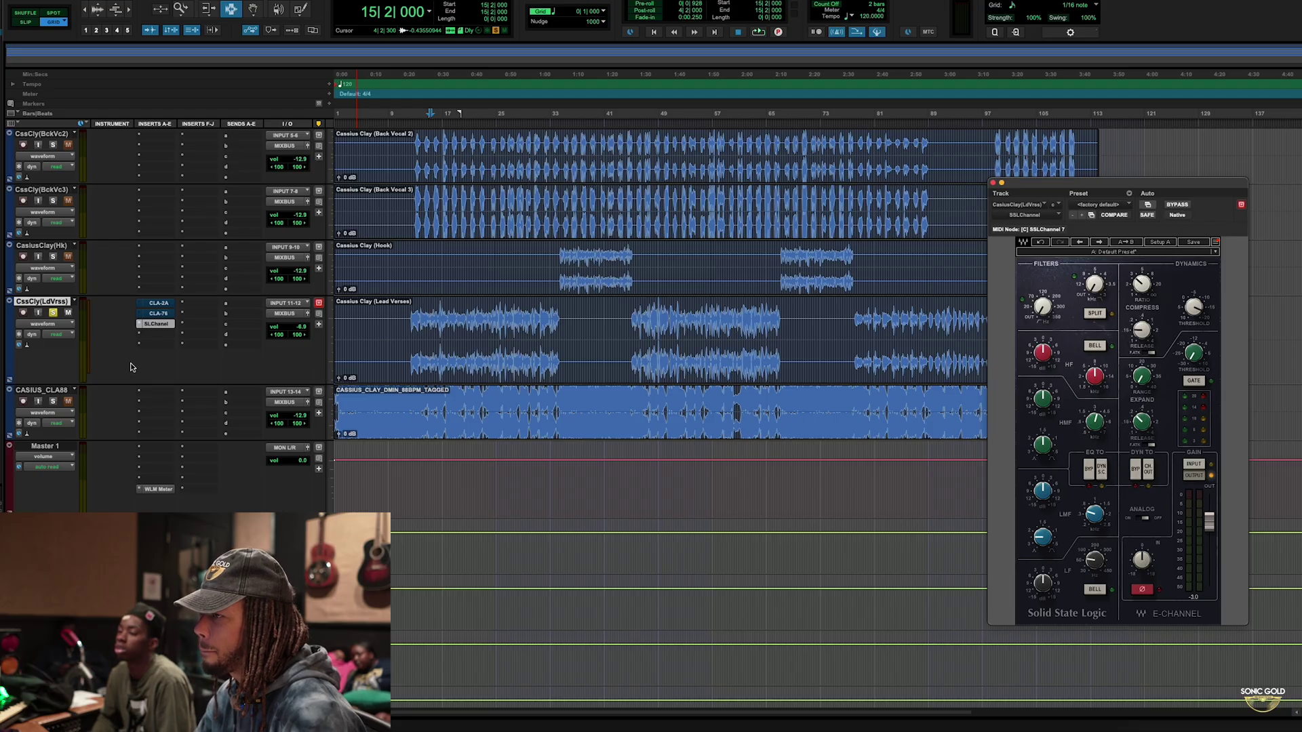
{"action": "left_click", "coordinate": [165, 315]}
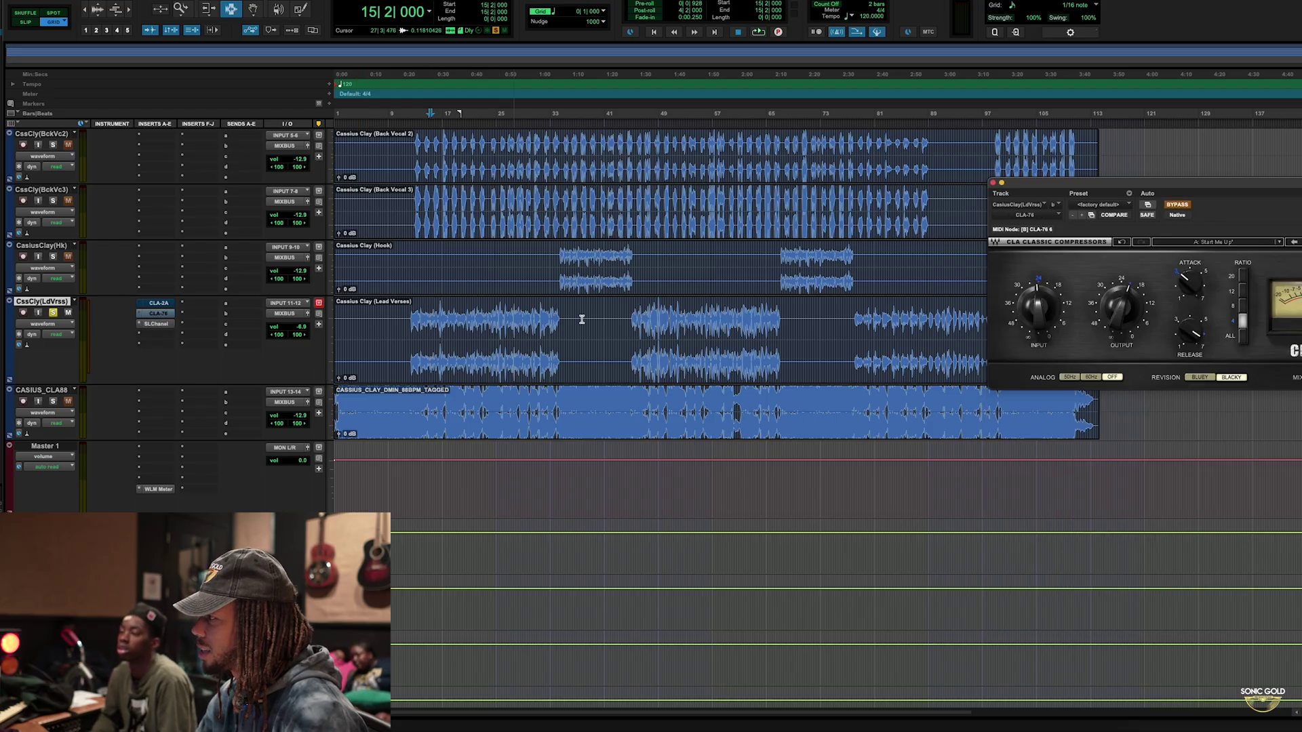
{"action": "left_click_drag", "start_coordinate": [1197, 185], "coordinate": [1172, 199]}
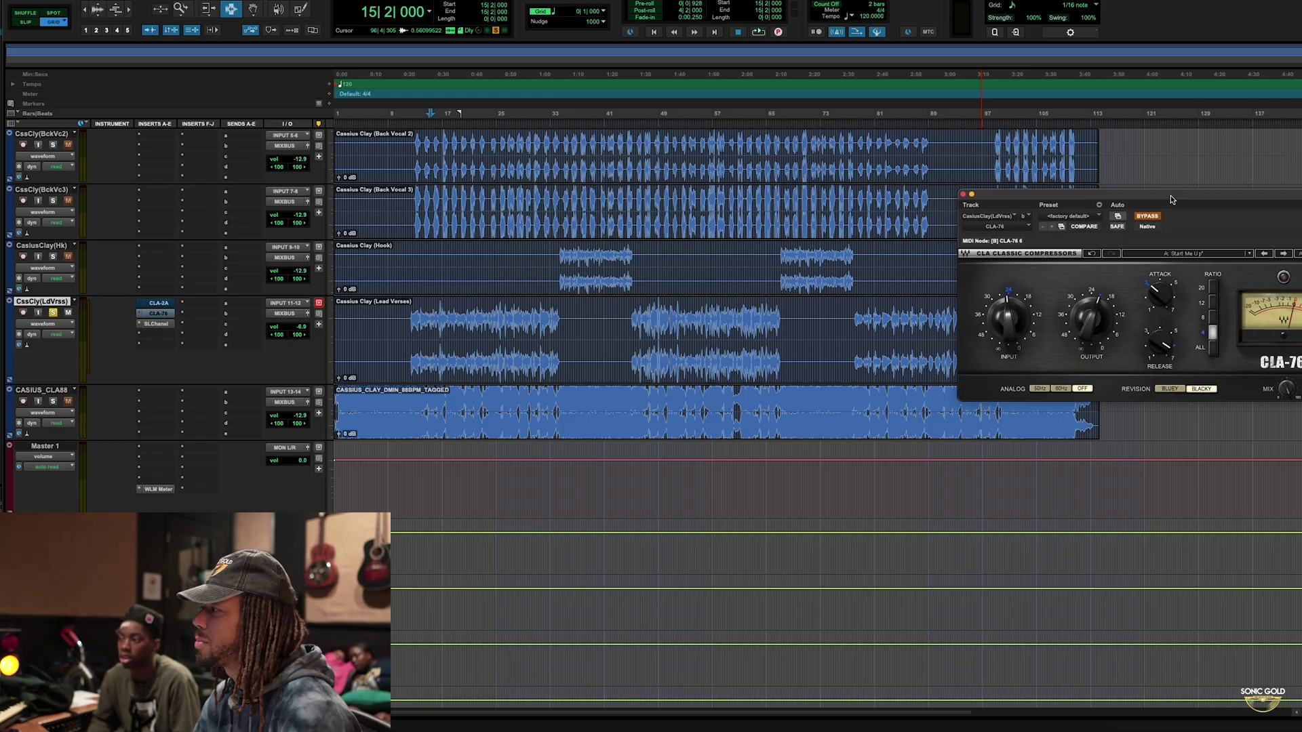
Move the CLA-76 window fully into view and review the SSLChannel, CLA-76 and CLA-2A settings on the Lead Verses track.
{"action": "left_click_drag", "start_coordinate": [1171, 198], "coordinate": [1164, 208]}
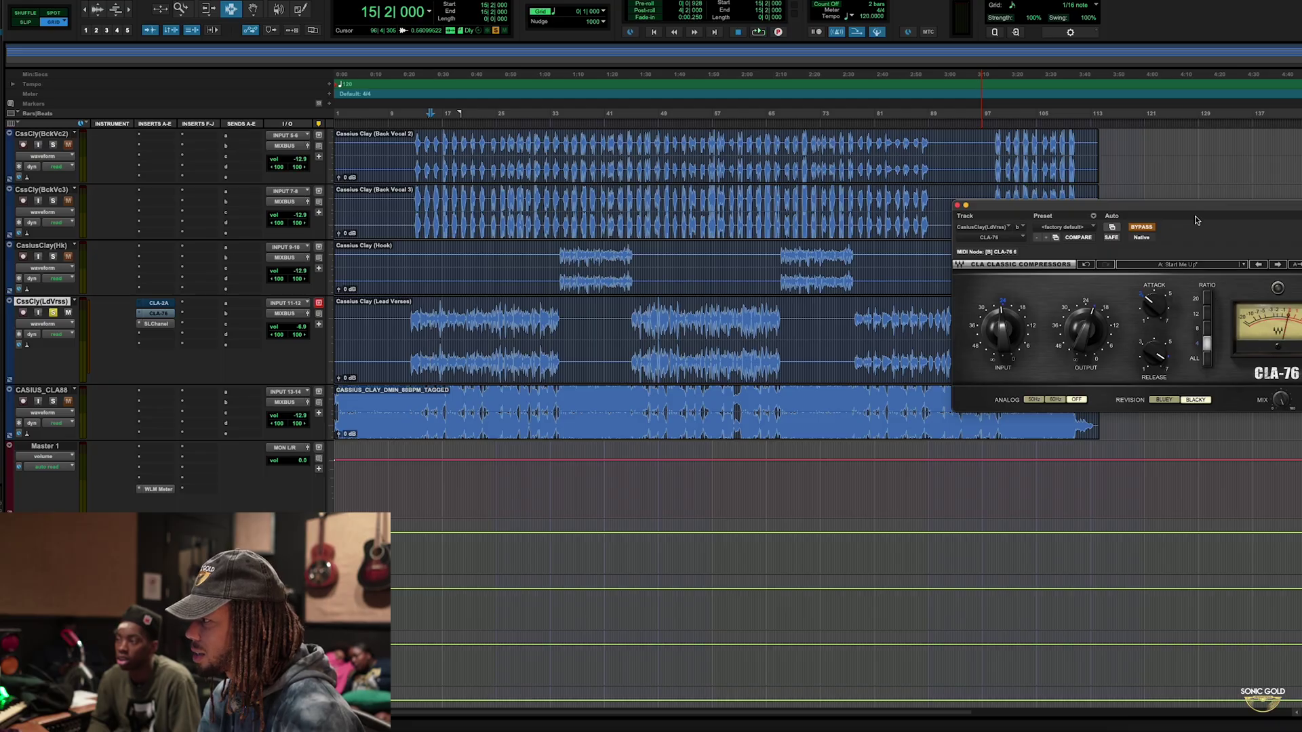
{"action": "left_click_drag", "start_coordinate": [1189, 215], "coordinate": [1109, 293]}
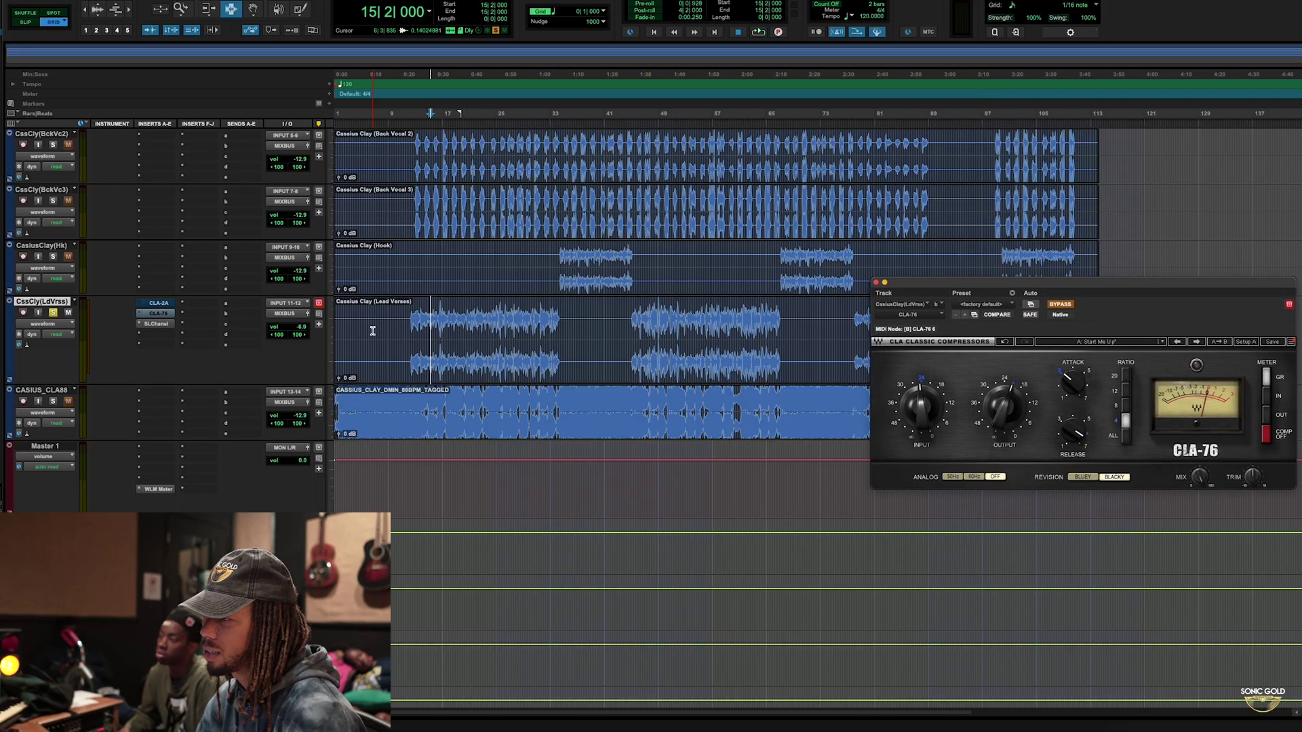
{"action": "left_click", "coordinate": [156, 324]}
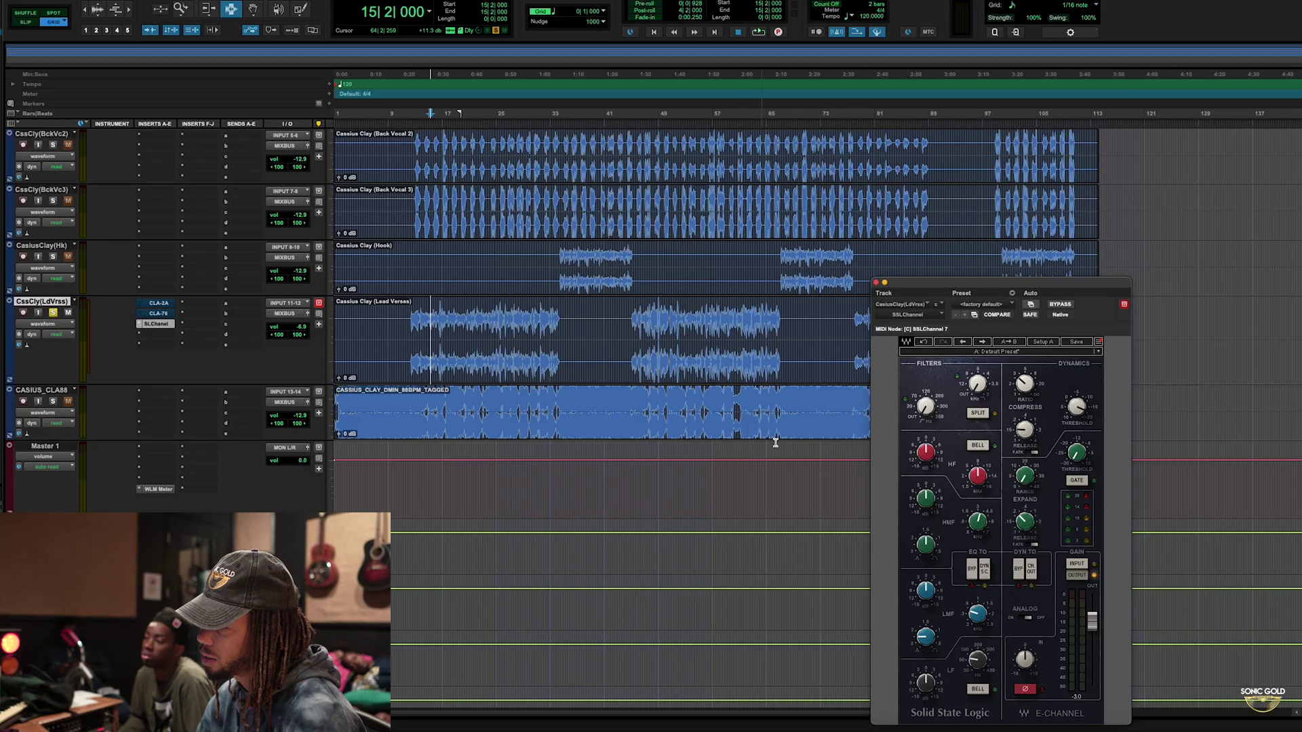
{"action": "left_click", "coordinate": [160, 314]}
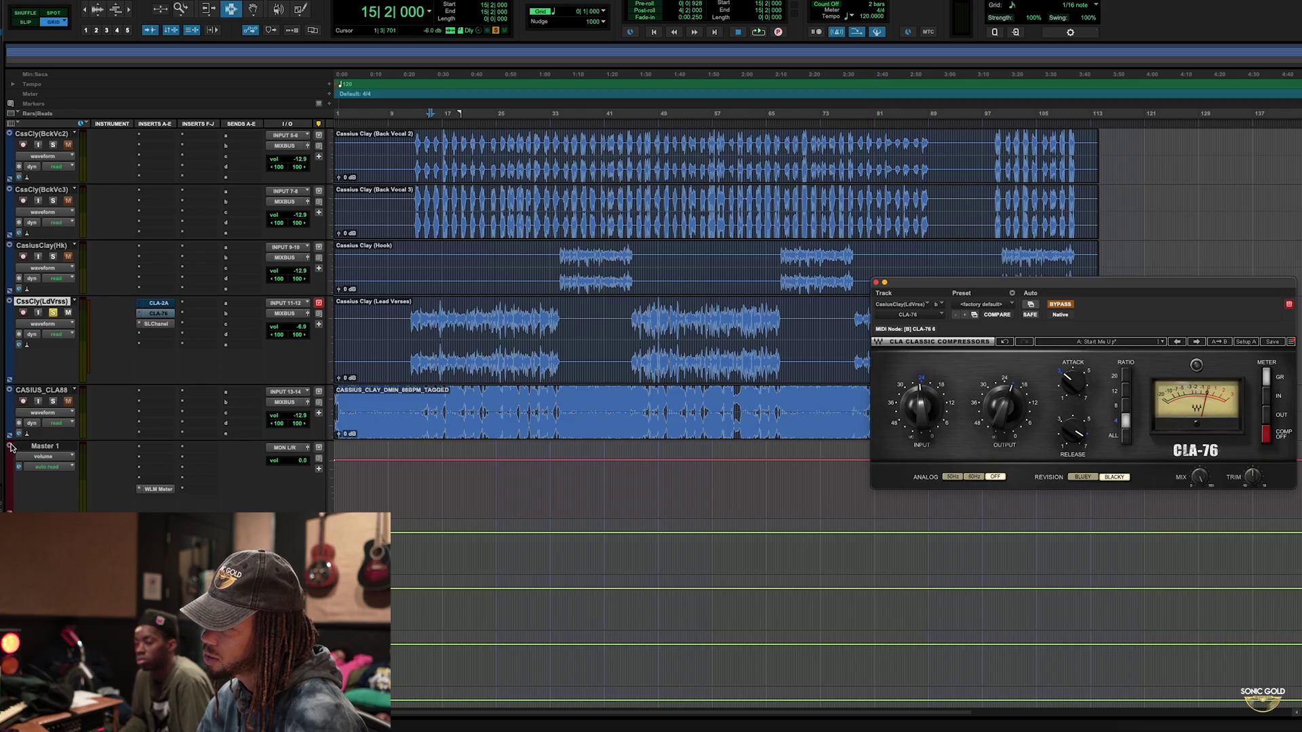
{"action": "left_click", "coordinate": [167, 305]}
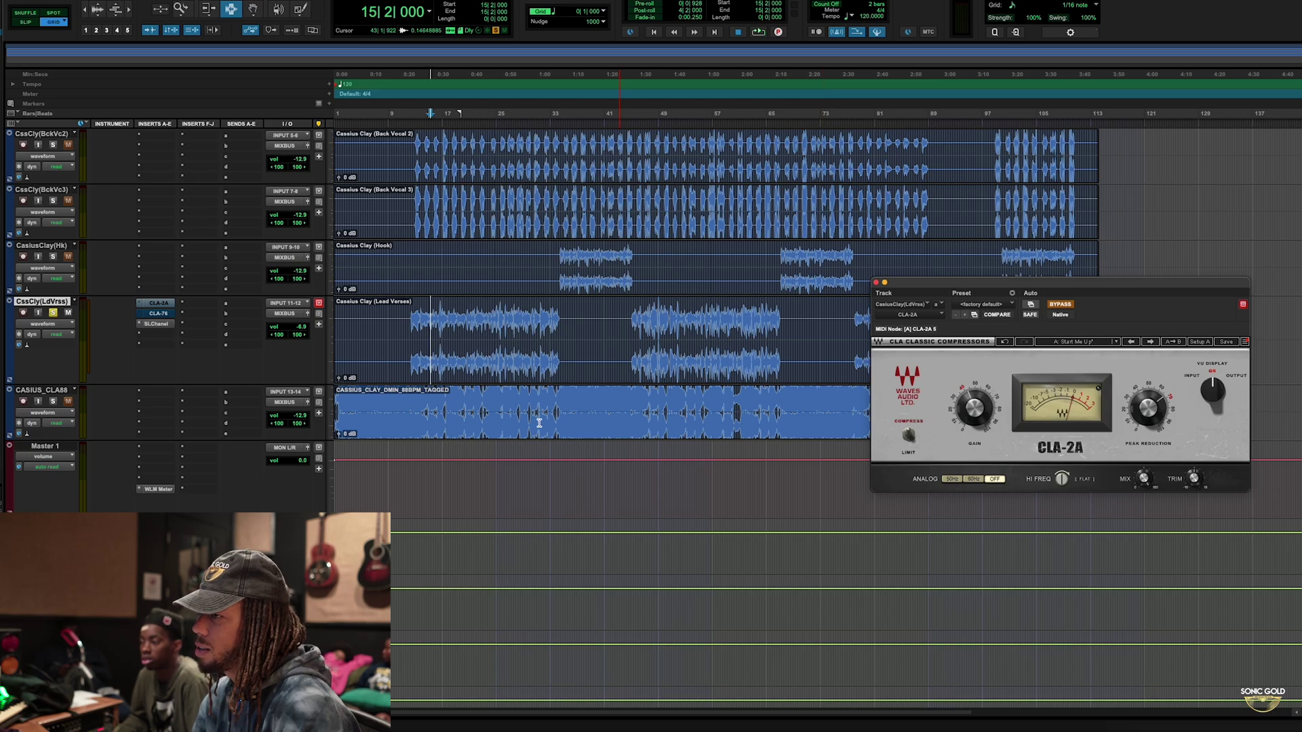
Insert the stereo Renaissance Axx below the SSLChannel on the Lead Verses track and briefly play the verse through it.
{"action": "left_click", "coordinate": [152, 338]}
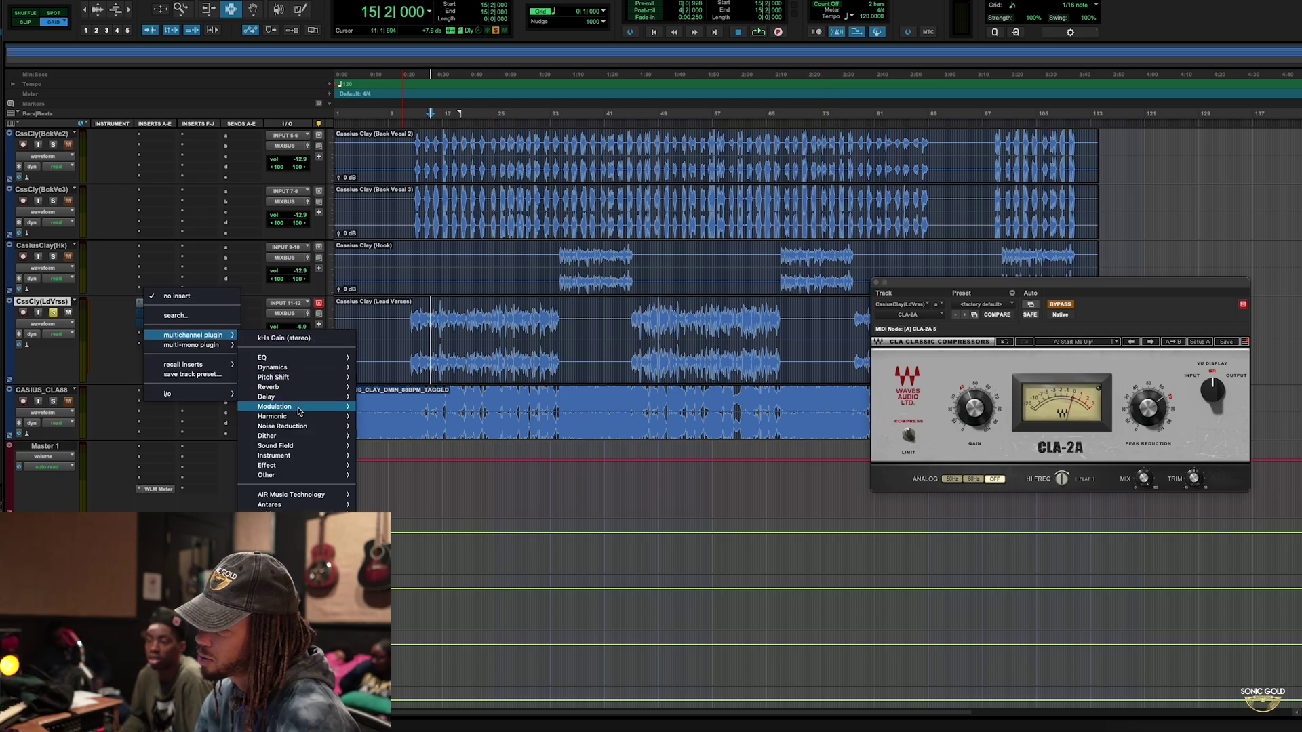
{"action": "mouse_move", "coordinate": [302, 416]}
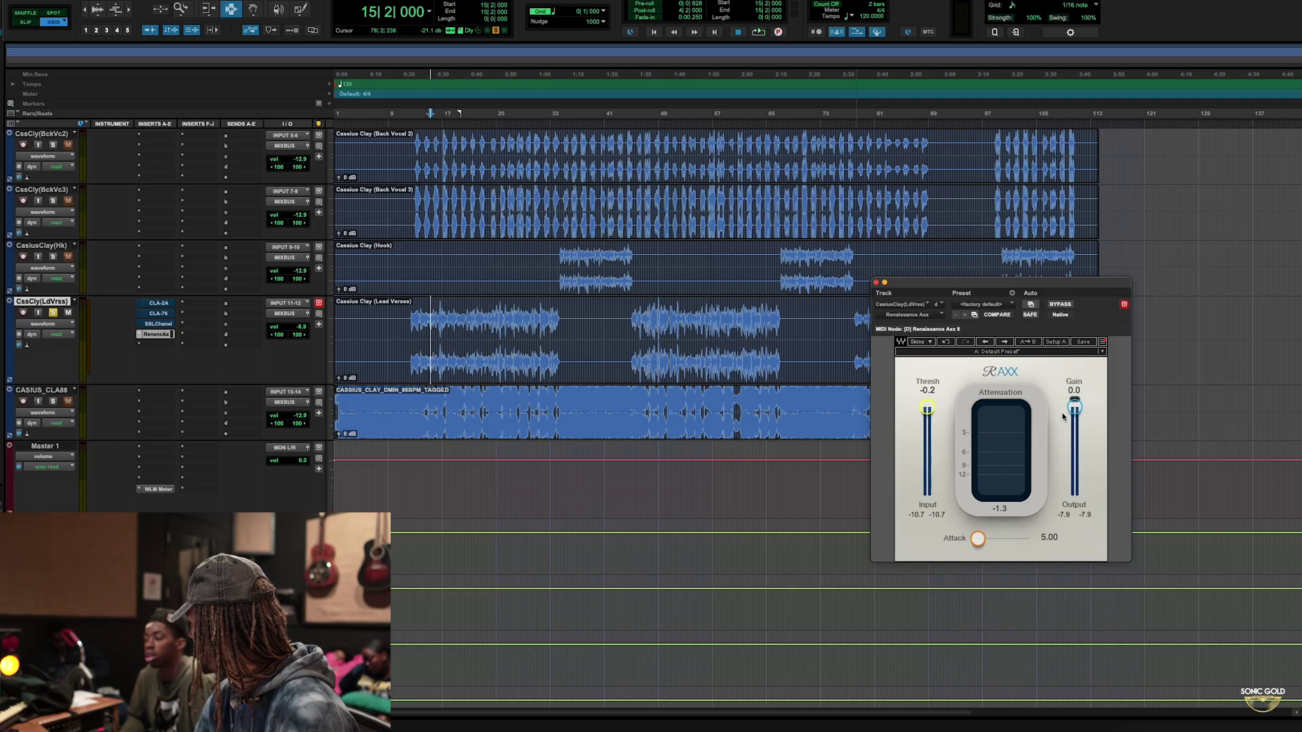
{"action": "key", "text": "space"}
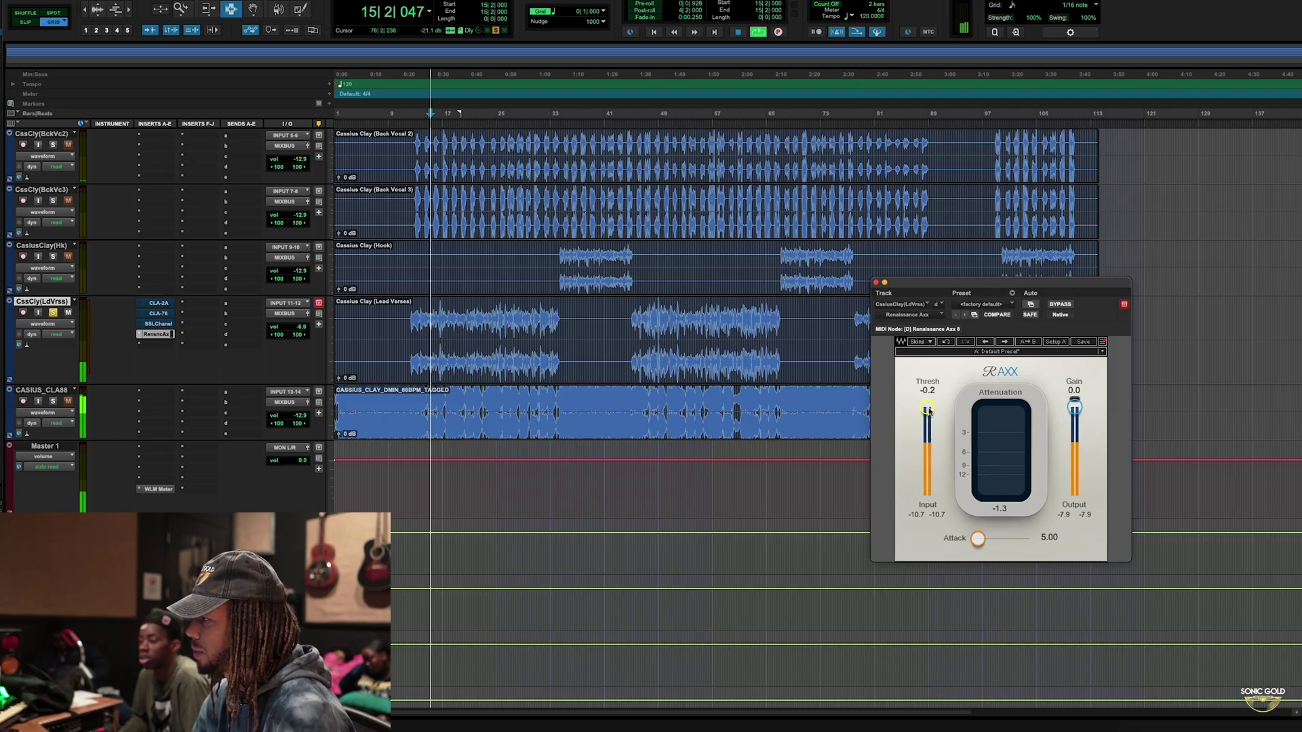
{"action": "key", "text": "space"}
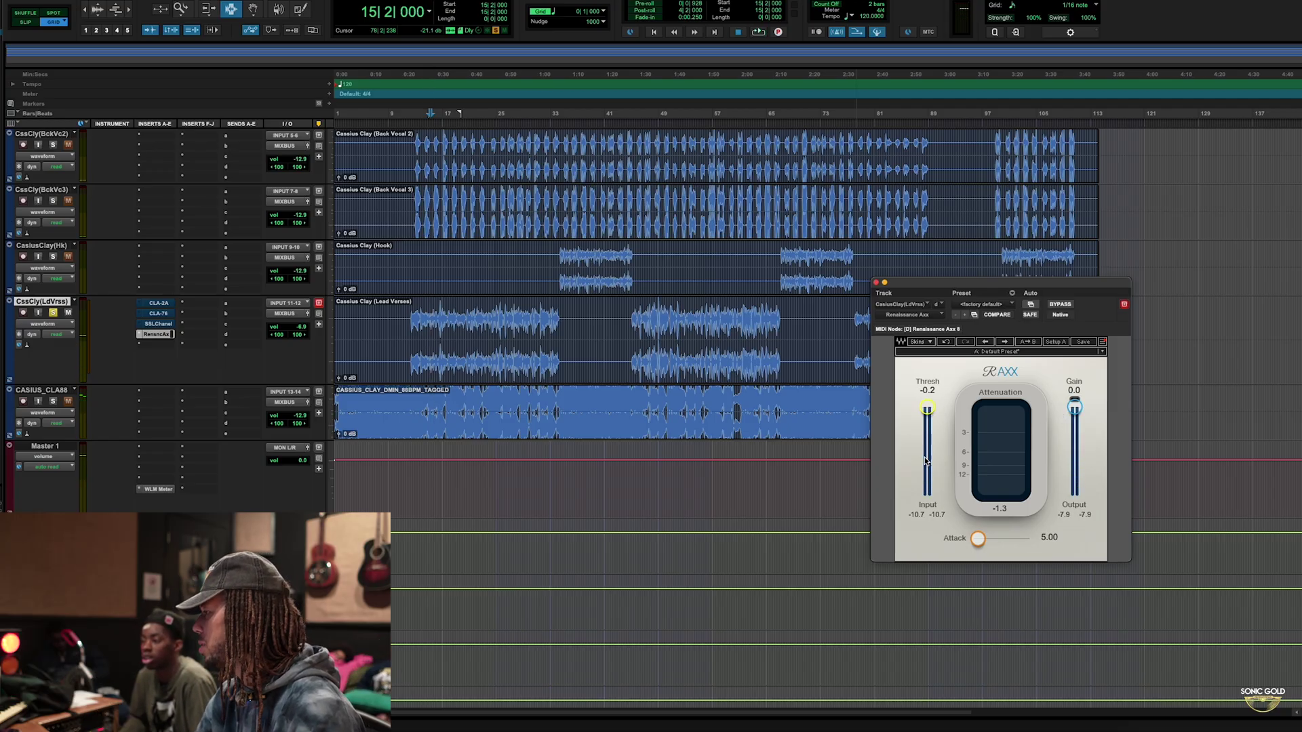
Set the Renaissance Axx threshold to -12.3 and its gain to -6.0 while the lead verse plays.
{"action": "left_click", "coordinate": [924, 428]}
{"action": "left_click", "coordinate": [929, 408]}
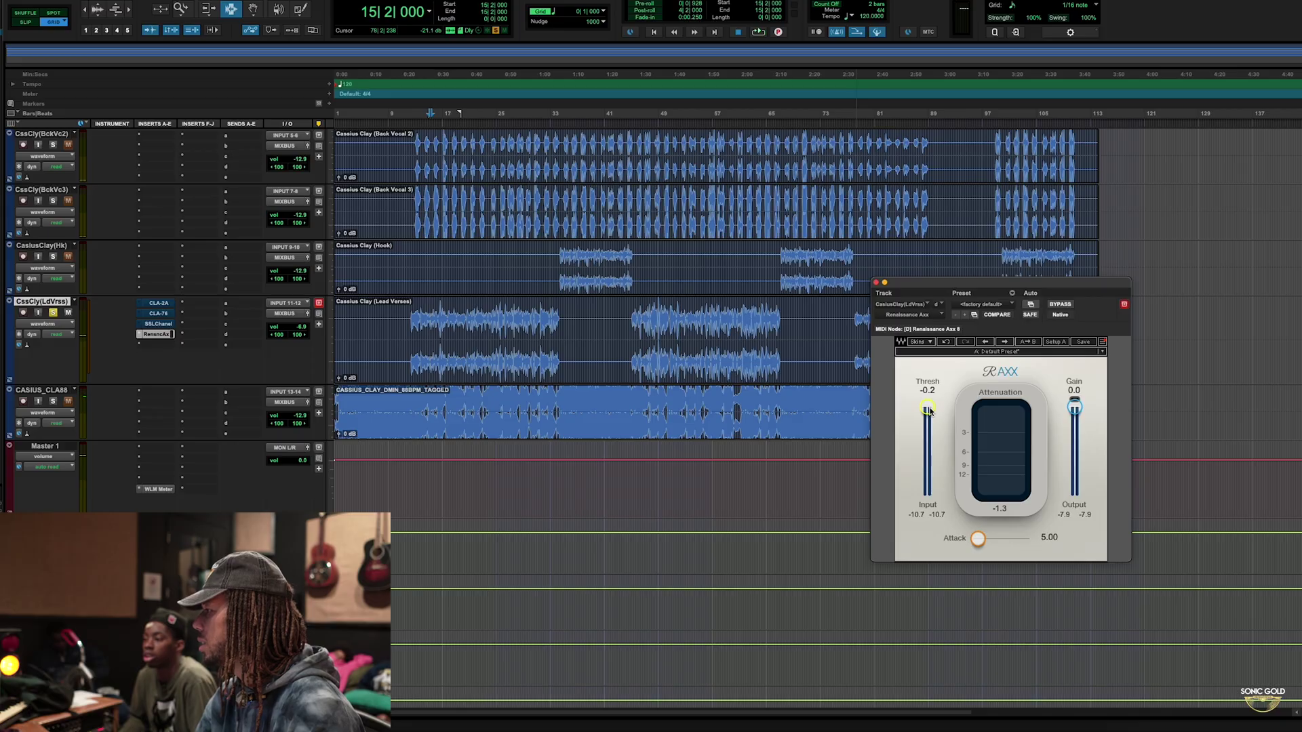
{"action": "left_click_drag", "start_coordinate": [927, 412], "coordinate": [928, 408]}
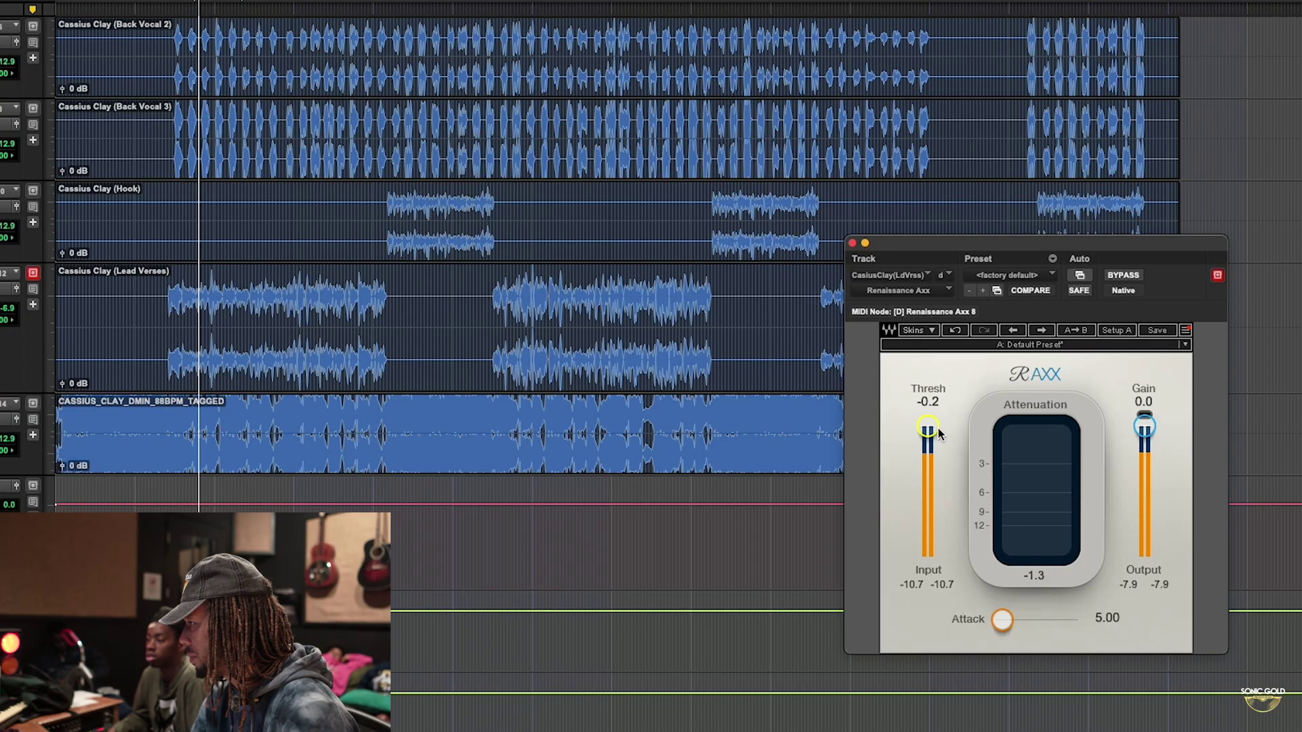
{"action": "mouse_move", "coordinate": [939, 430]}
{"action": "left_mouse_down"}
{"action": "mouse_move", "coordinate": [938, 461]}
{"action": "mouse_move", "coordinate": [928, 451]}
{"action": "left_mouse_up"}
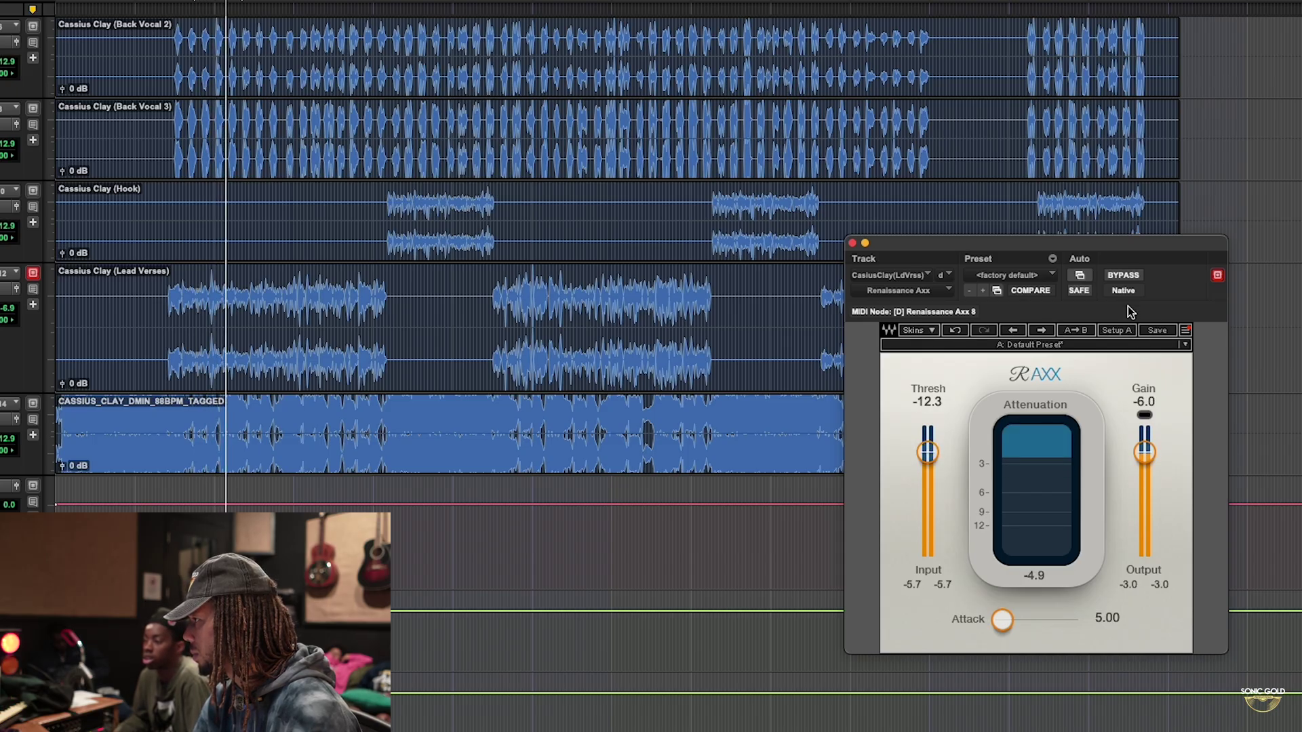
Audition the lead verse through the CLA-2A, CLA-76, SSLChannel and Renaissance Axx in turn, with only one compressor active each time.
{"action": "left_click", "coordinate": [1123, 276]}
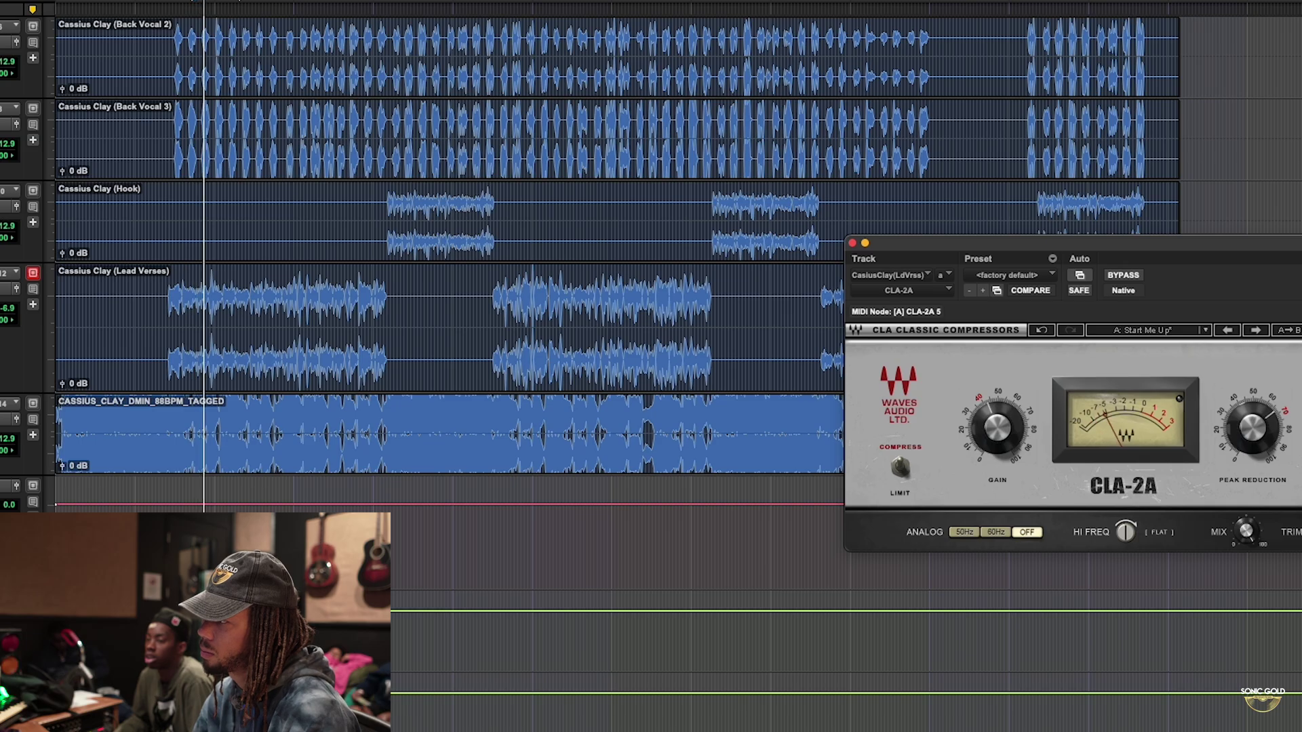
{"action": "left_click", "coordinate": [1124, 275]}
{"action": "key", "text": "space"}
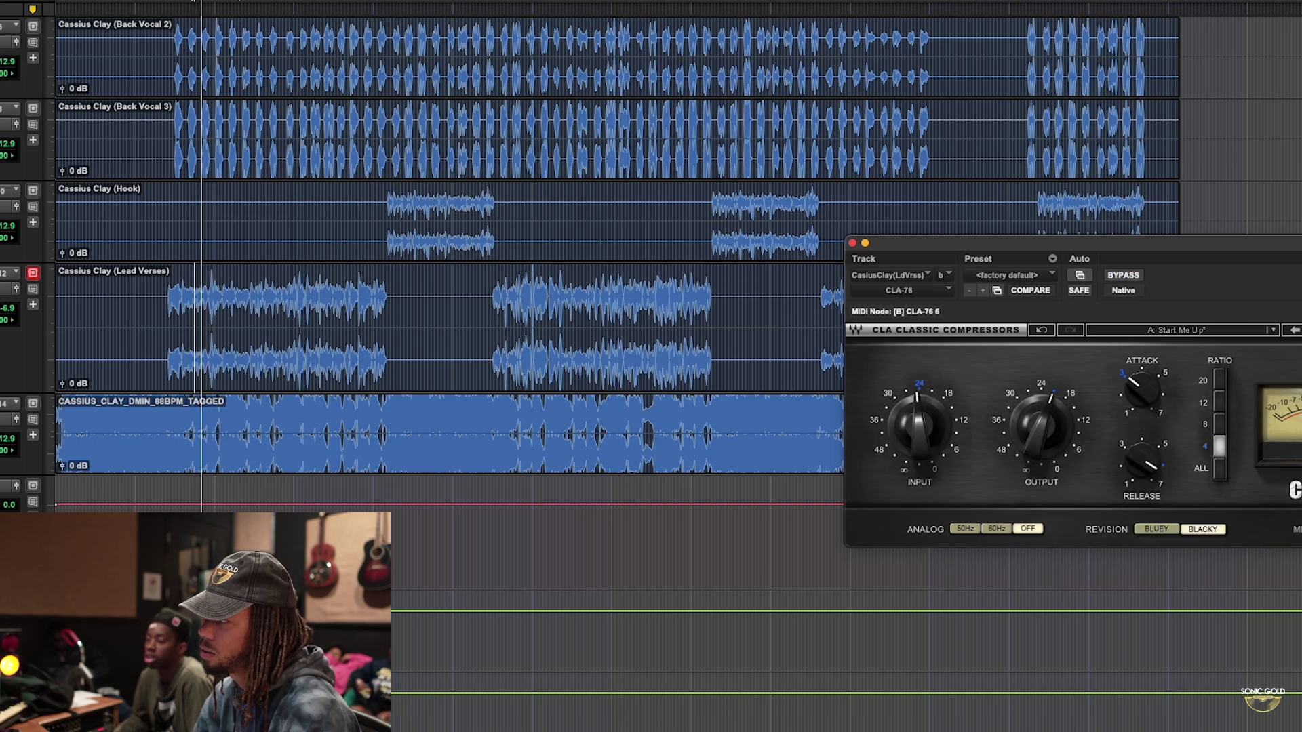
{"action": "left_click", "coordinate": [1123, 276]}
{"action": "key", "text": "space"}
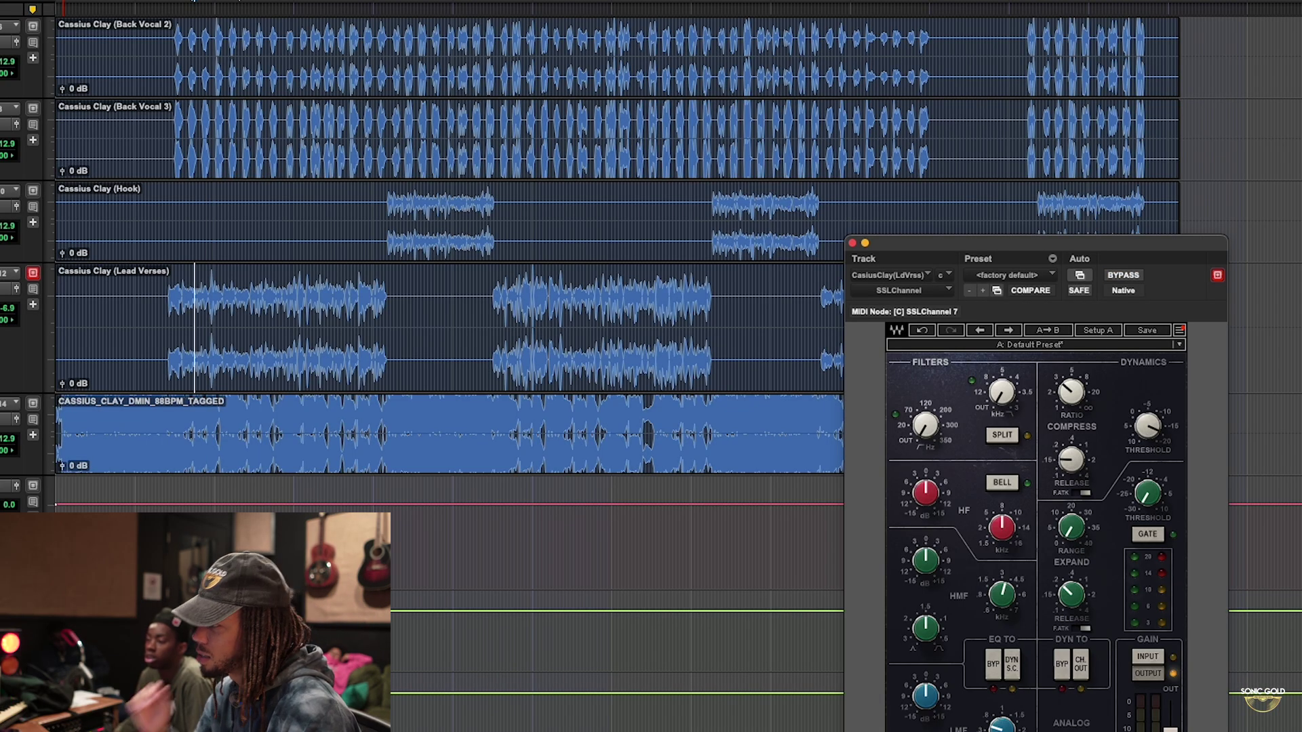
{"action": "key", "text": "space"}
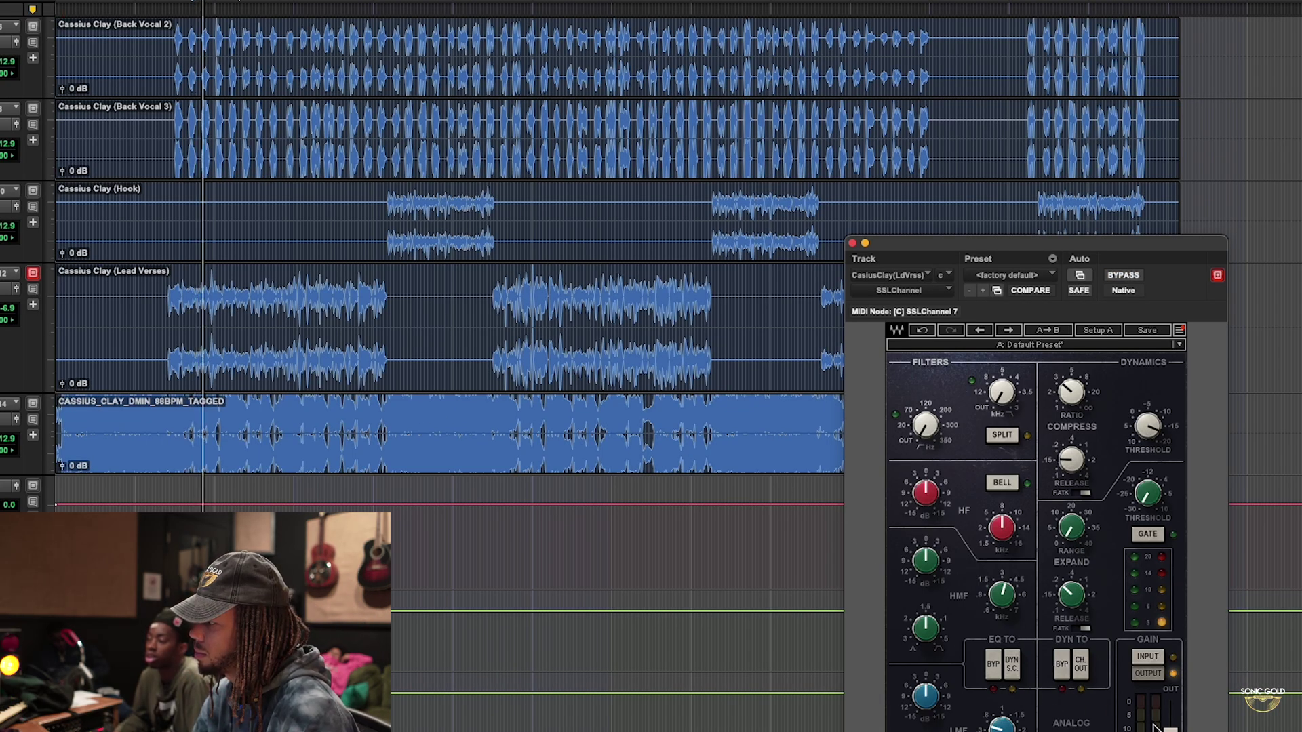
{"action": "key", "text": "space"}
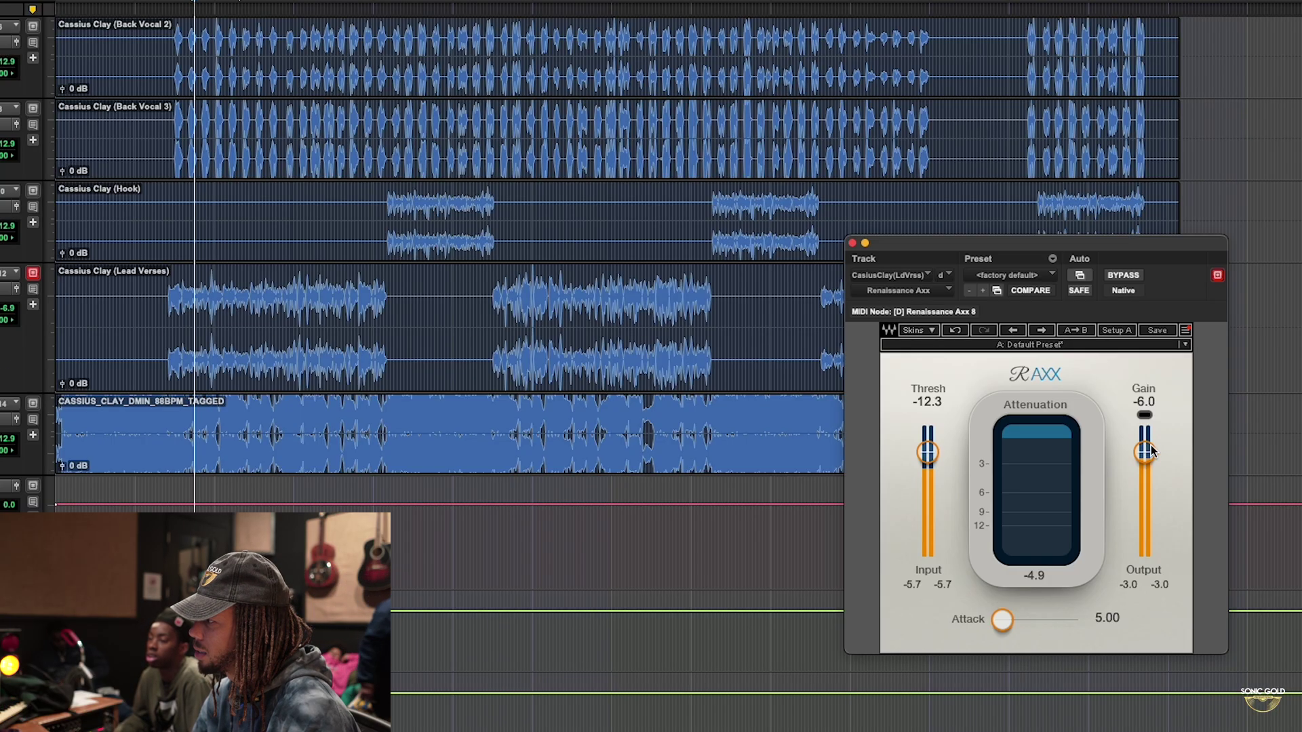
{"action": "key", "text": "space"}
{"action": "left_click_drag", "start_coordinate": [1151, 451], "coordinate": [1151, 453]}
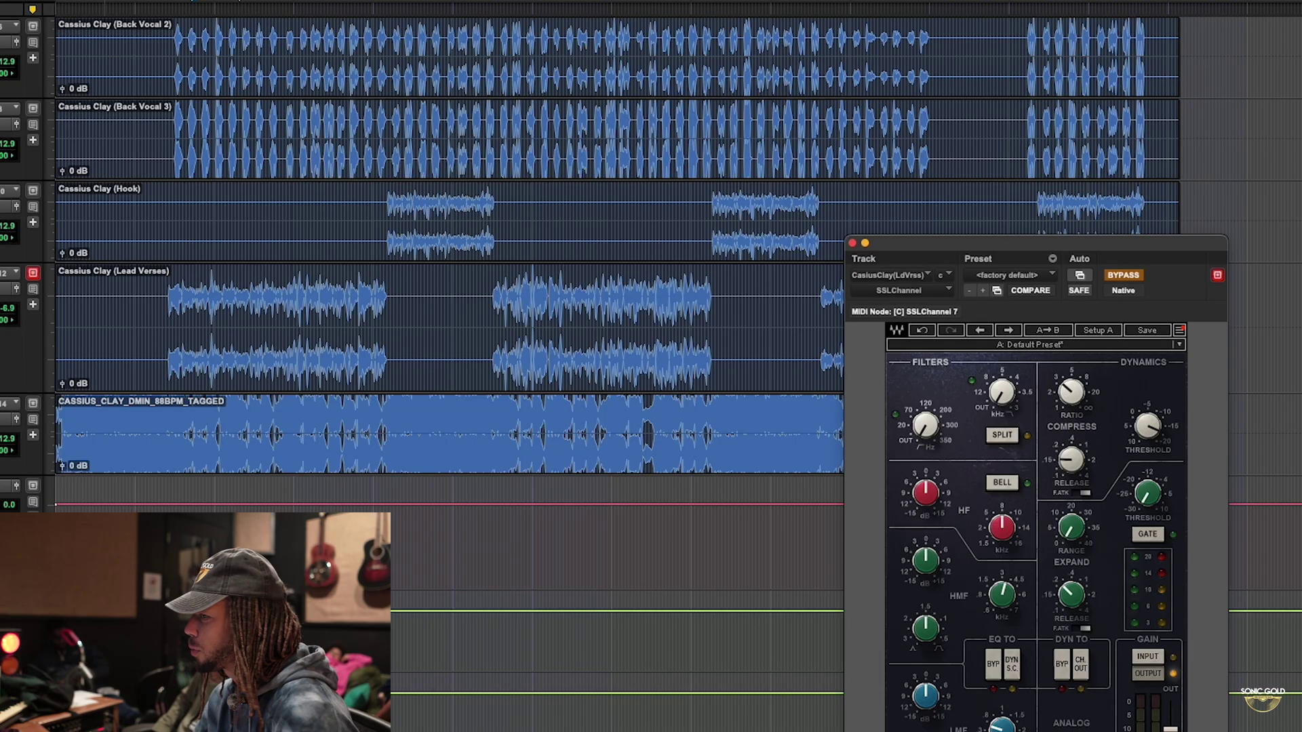
Compare the lead vocal with the CLA-76 bypassed and active against the beat, and set the Lead Verses volume to -6.4 dB.
{"action": "scroll", "coordinate": [448, 271], "scroll_direction": "down", "scroll_amount": 3}
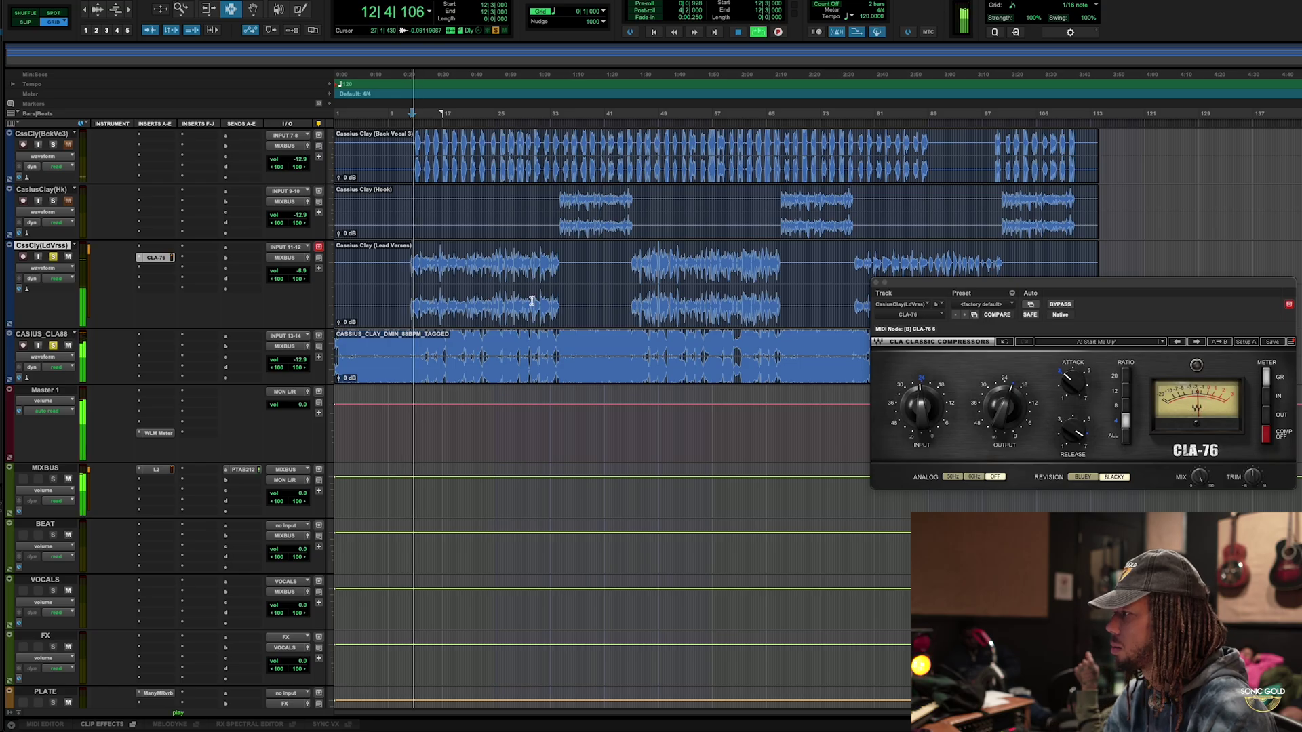
{"action": "left_click", "coordinate": [1060, 305]}
{"action": "left_click", "coordinate": [1060, 305]}
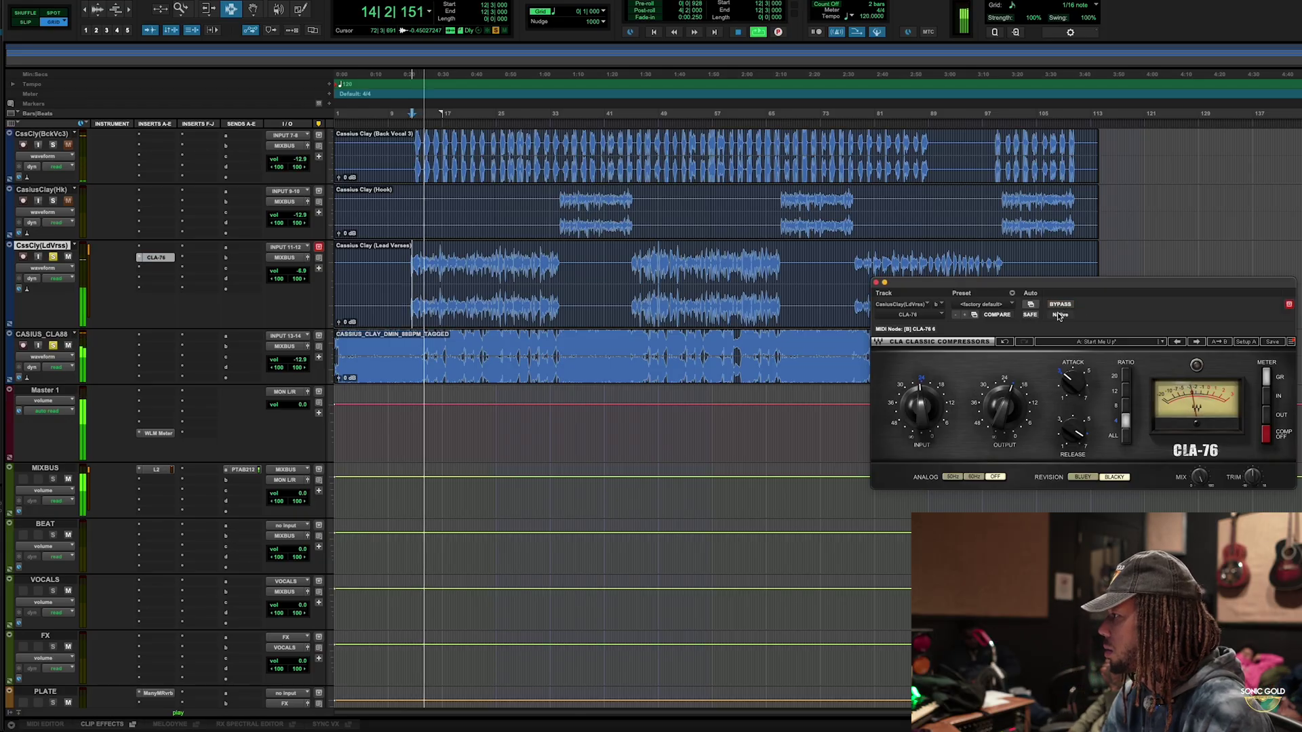
{"action": "left_click_drag", "start_coordinate": [1008, 416], "coordinate": [1008, 416]}
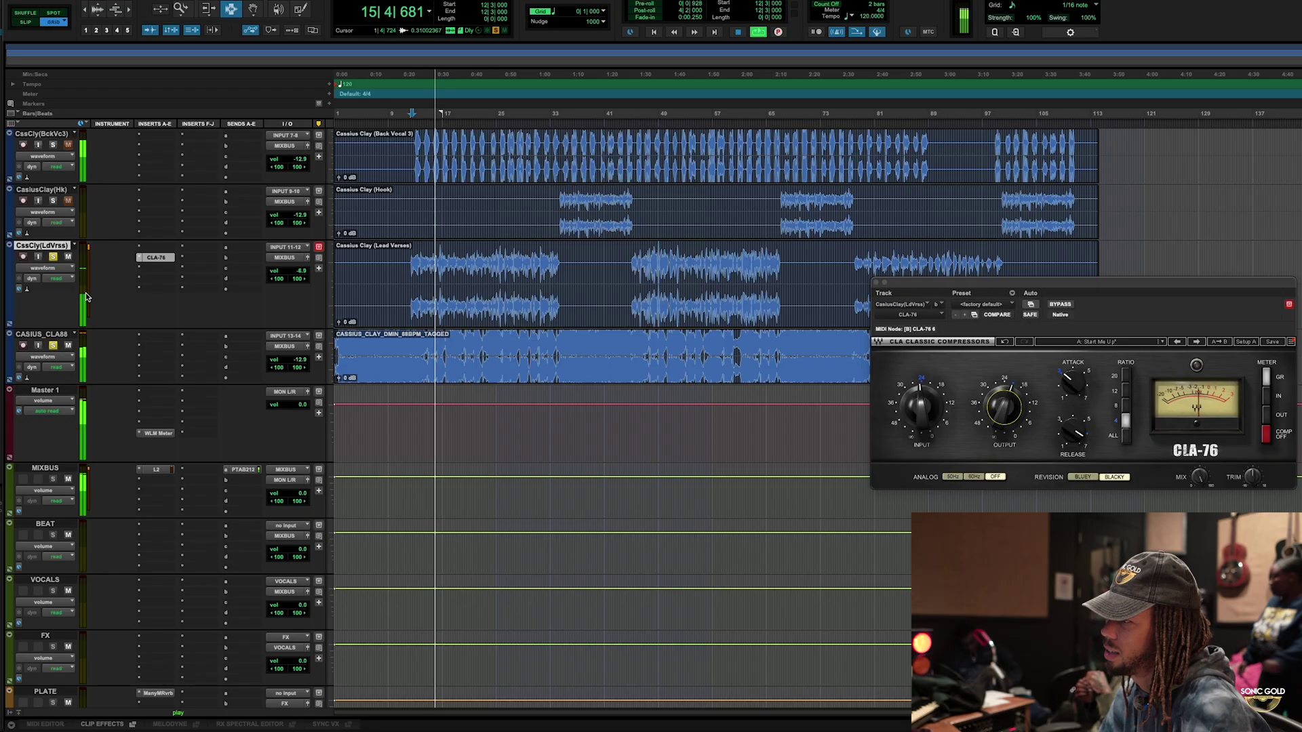
{"action": "left_click_drag", "start_coordinate": [292, 270], "coordinate": [292, 269]}
{"action": "key", "text": "space"}
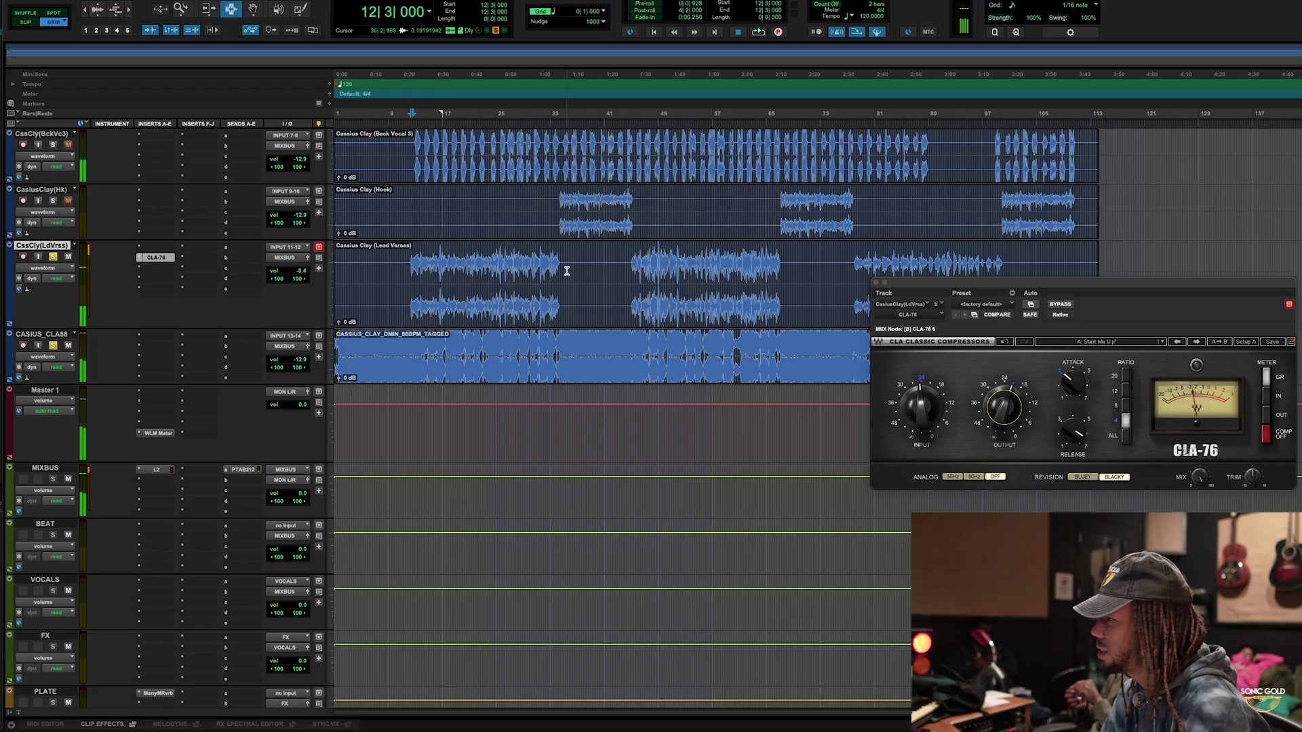
Zoom in on the first lead verse and audition the vocal with the beat around bar 23.
{"action": "left_click", "coordinate": [496, 264]}
{"action": "key", "text": "space"}
{"action": "key", "text": "super+]"}
{"action": "key", "text": "super+]"}
{"action": "key", "text": "super+]"}
{"action": "key", "text": "super+]"}
{"action": "key", "text": "space"}
{"action": "key", "text": "space"}
{"action": "key", "text": "super+["}
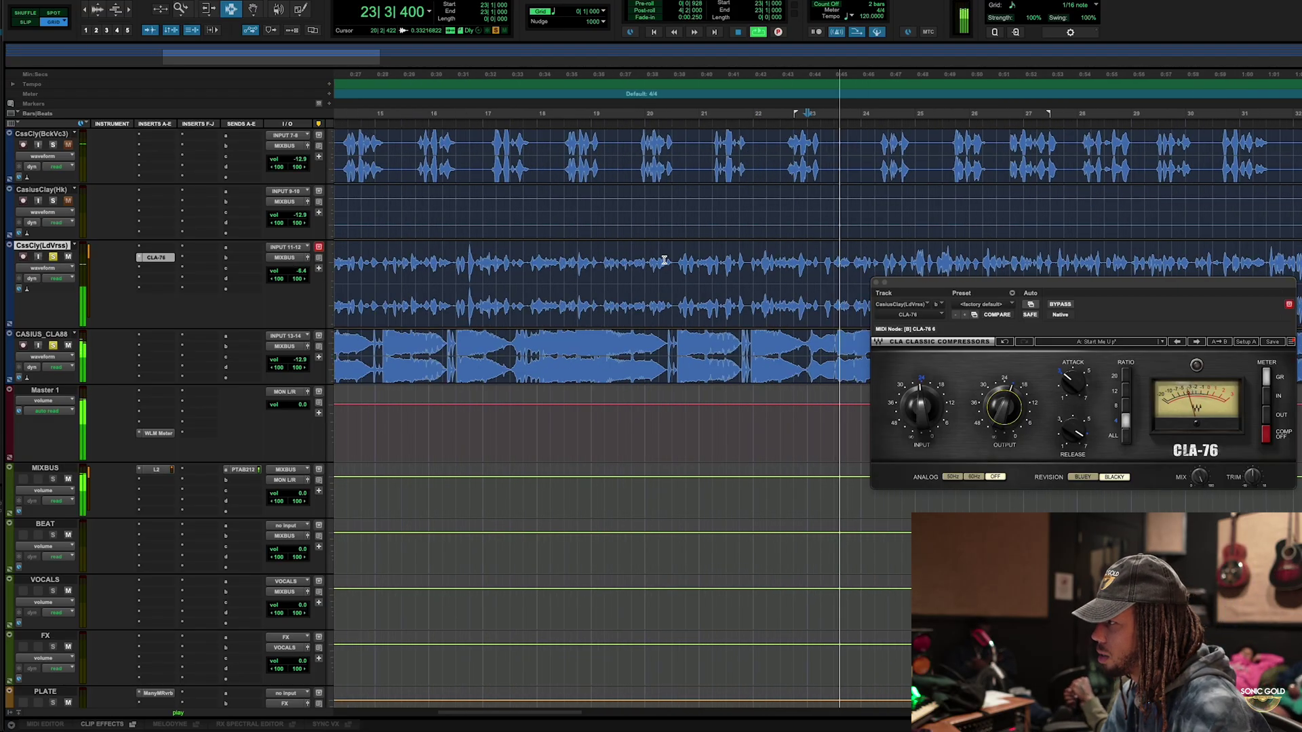
Audition further spots of the first lead verse, including from bars 18 and 24, to locate a harsh phrase.
{"action": "key", "text": "space"}
{"action": "left_click", "coordinate": [580, 261]}
{"action": "key", "text": "space"}
{"action": "left_click", "coordinate": [495, 264]}
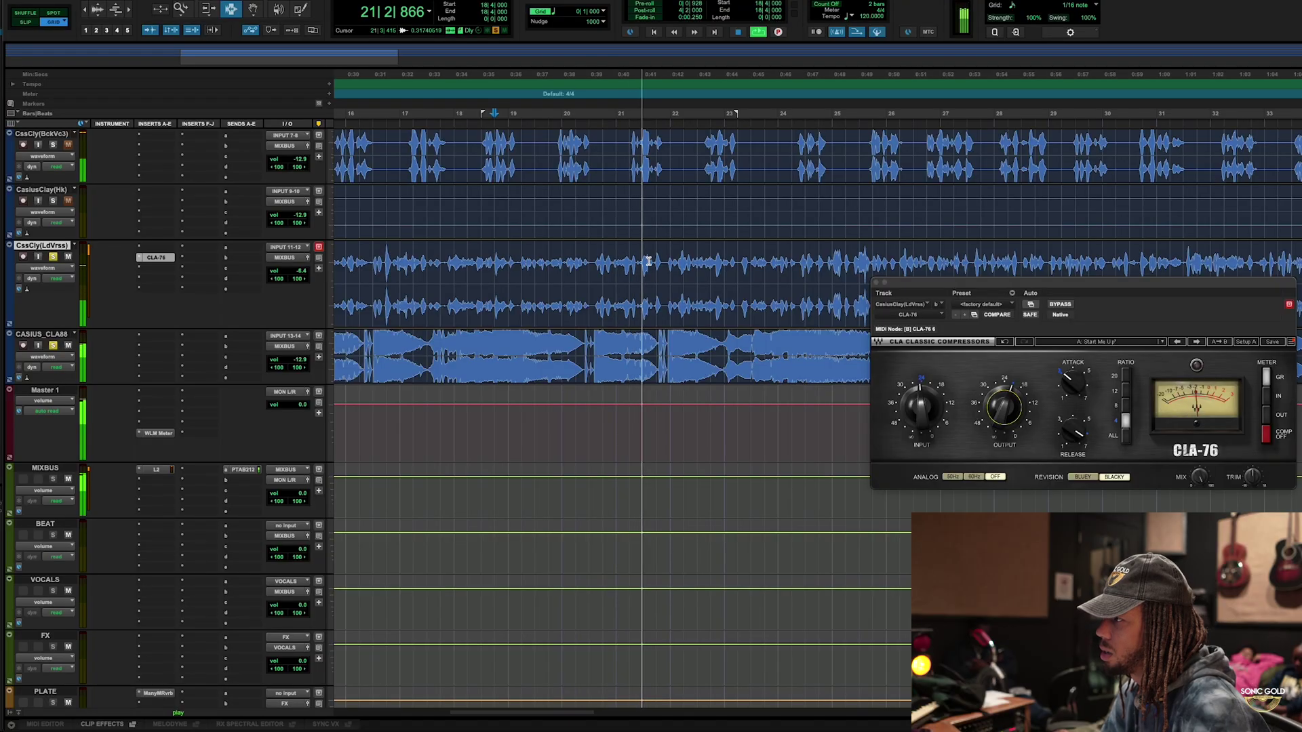
{"action": "key", "text": "space"}
{"action": "left_click", "coordinate": [815, 261]}
{"action": "key", "text": "space"}
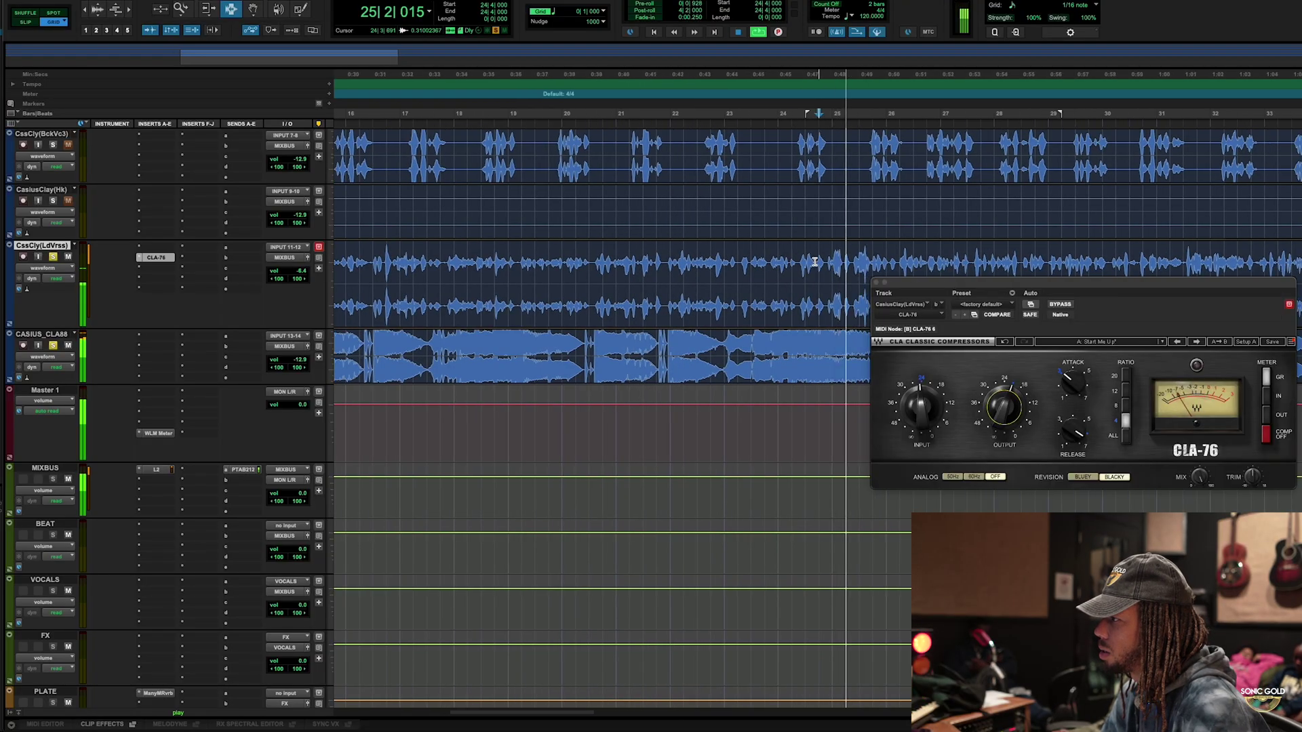
Switch to Slip mode and select the Lead Verses phrase from 24|4|509 to about 25|3|865.
{"action": "key", "text": "space"}
{"action": "left_click_drag", "start_coordinate": [802, 258], "coordinate": [848, 254]}
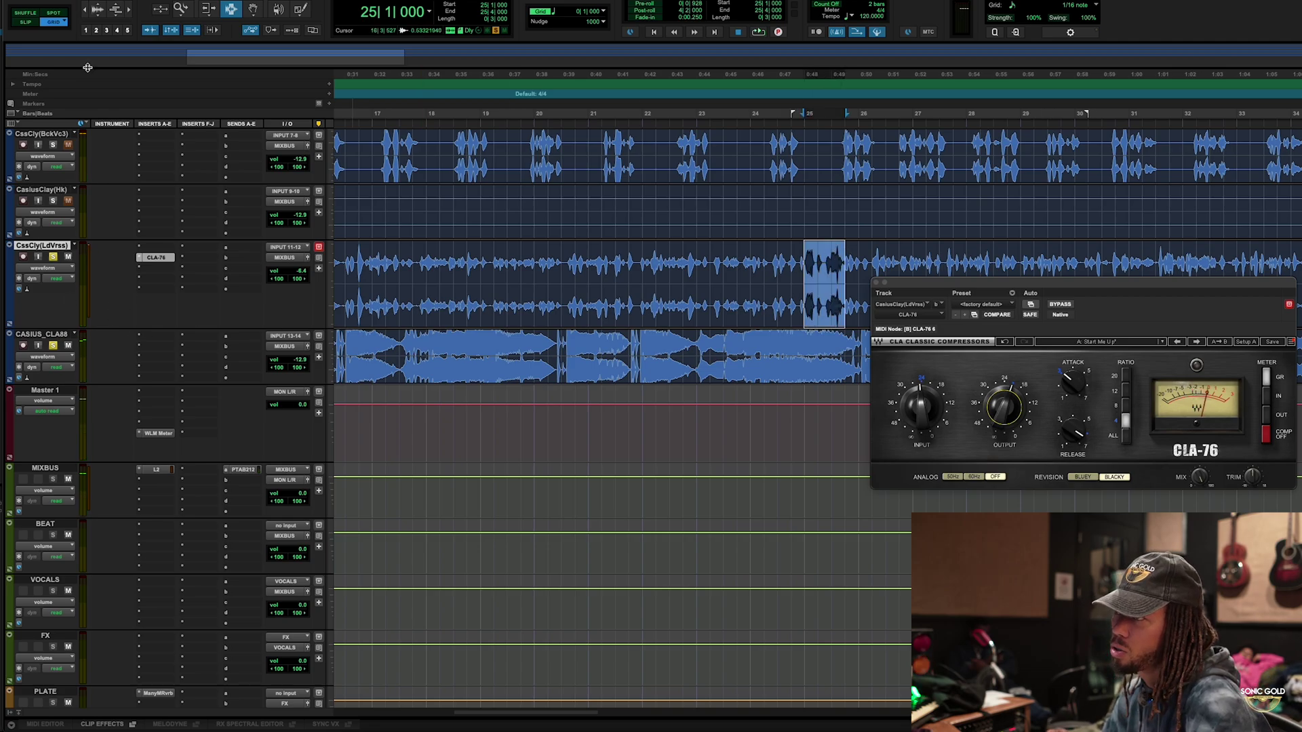
{"action": "left_click", "coordinate": [25, 22]}
{"action": "scroll", "coordinate": [729, 342], "scroll_direction": "right", "scroll_amount": 2}
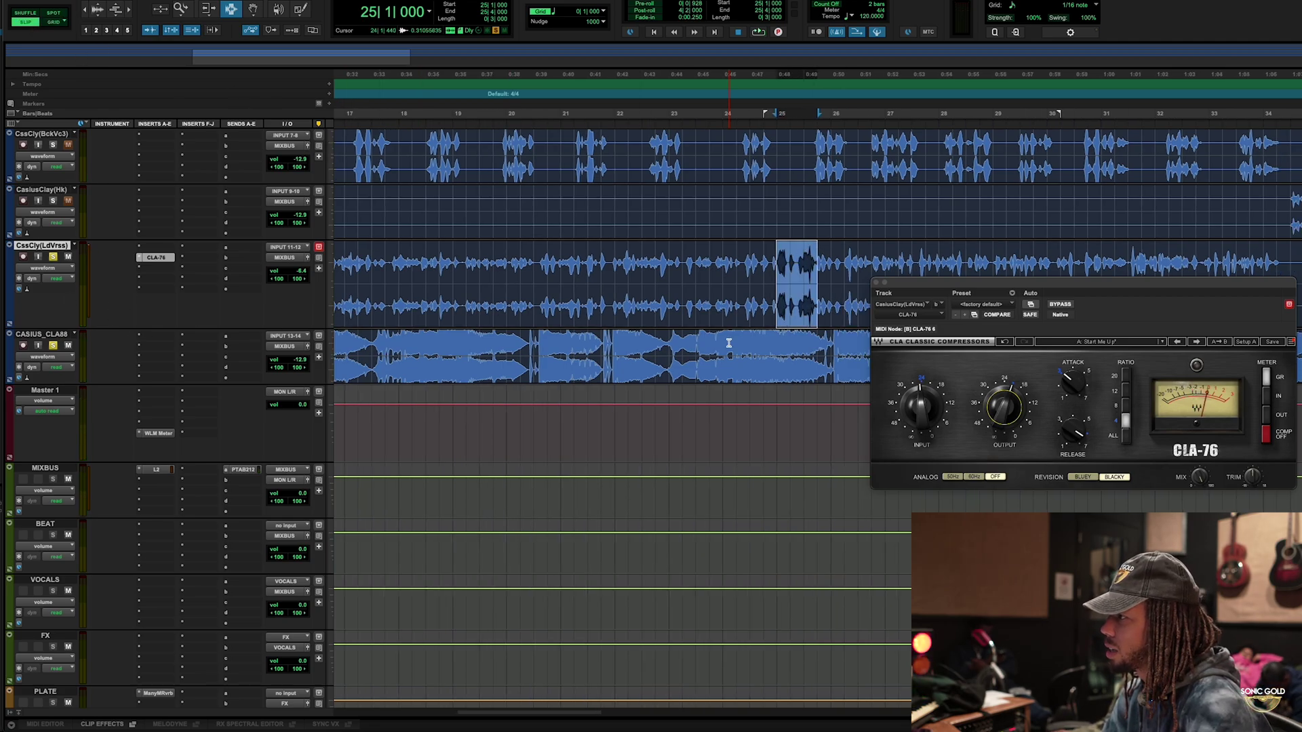
{"action": "left_click", "coordinate": [777, 264]}
{"action": "left_click_drag", "start_coordinate": [770, 259], "coordinate": [812, 261]}
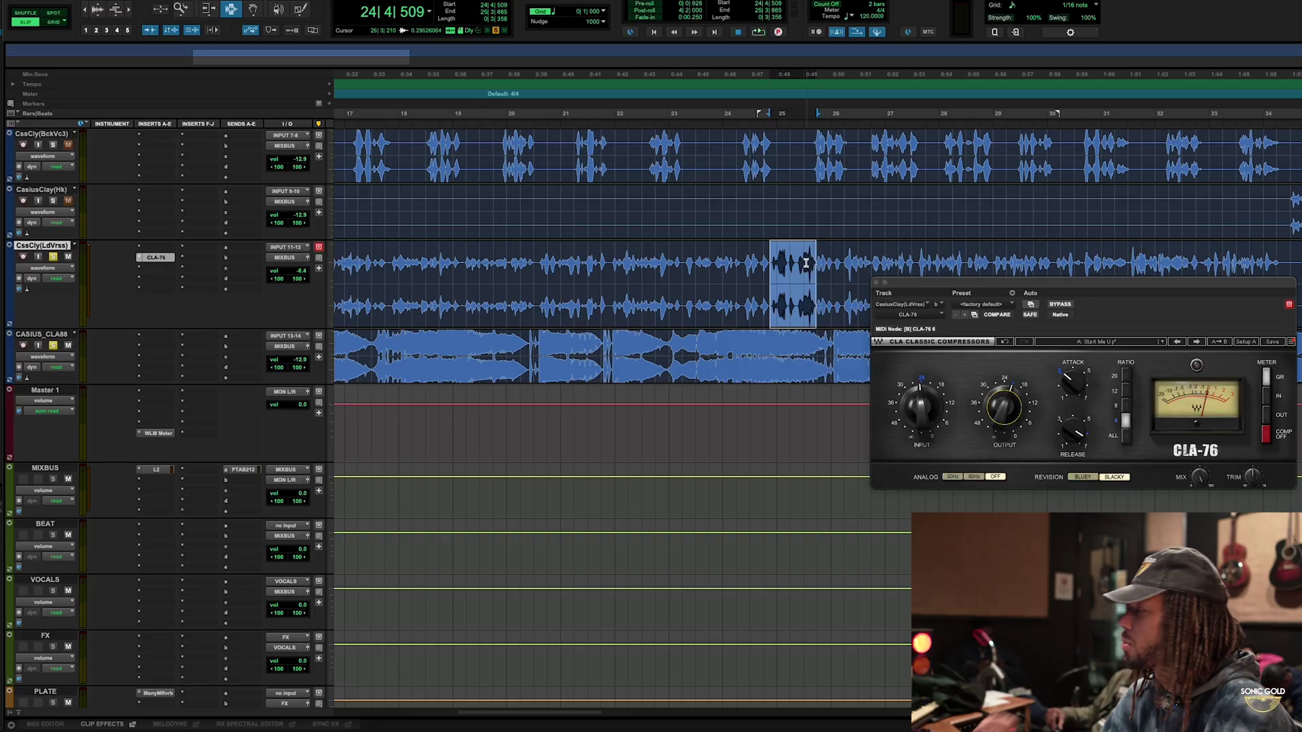
Play the selected phrase and take the beat track out of solo to hear the lead vocal alone.
{"action": "key", "text": "space"}
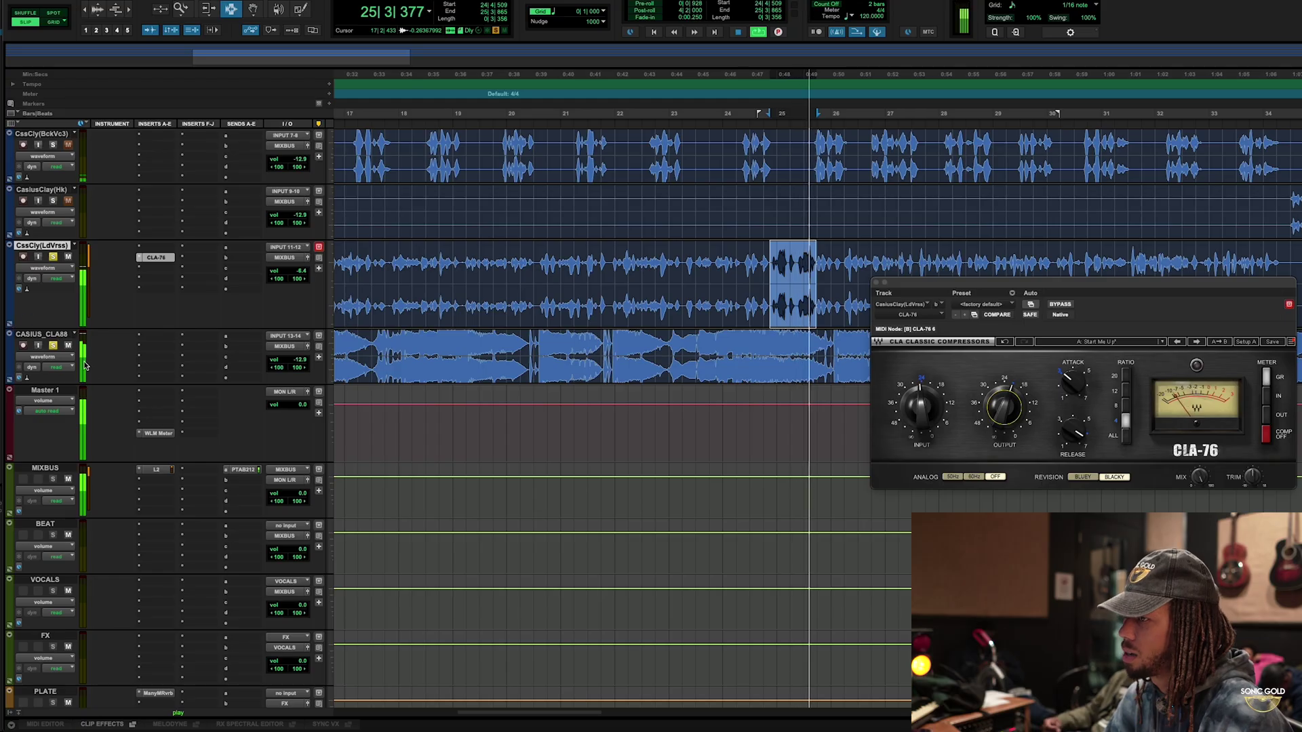
{"action": "left_click", "coordinate": [53, 345]}
{"action": "key", "text": "space"}
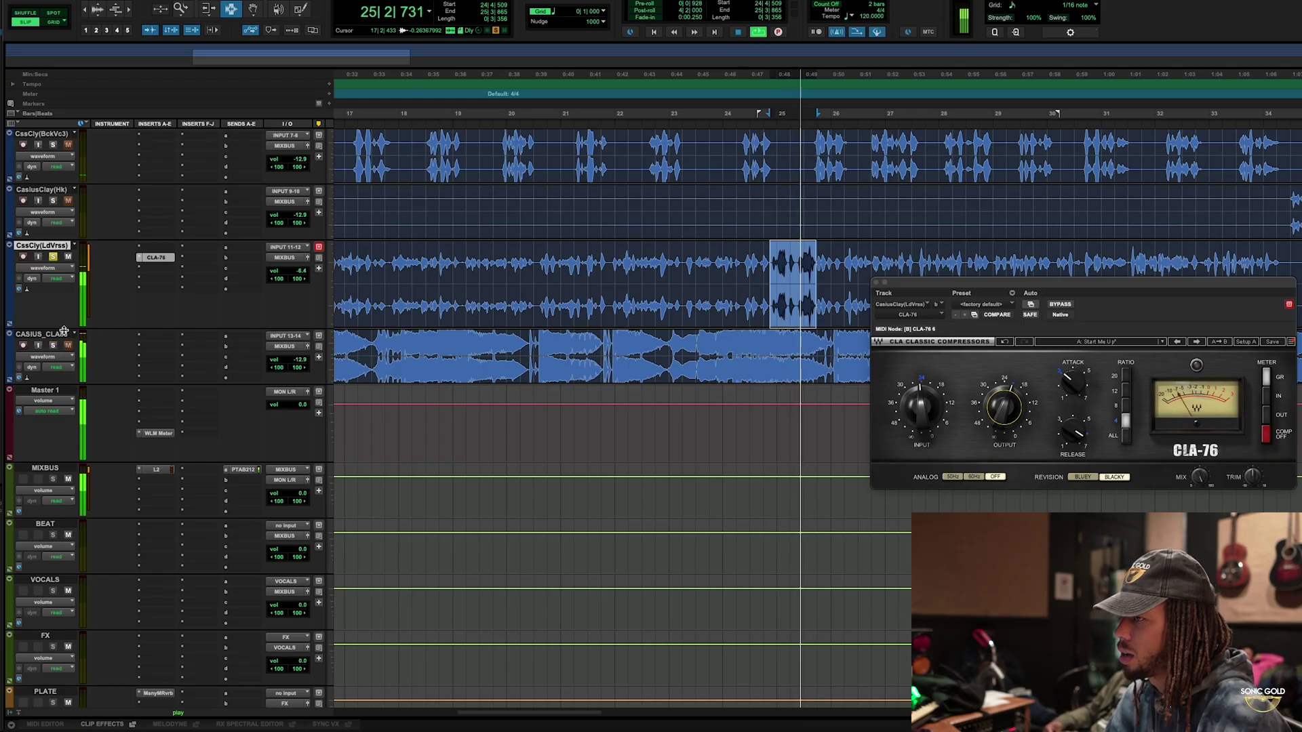
{"action": "key", "text": "space"}
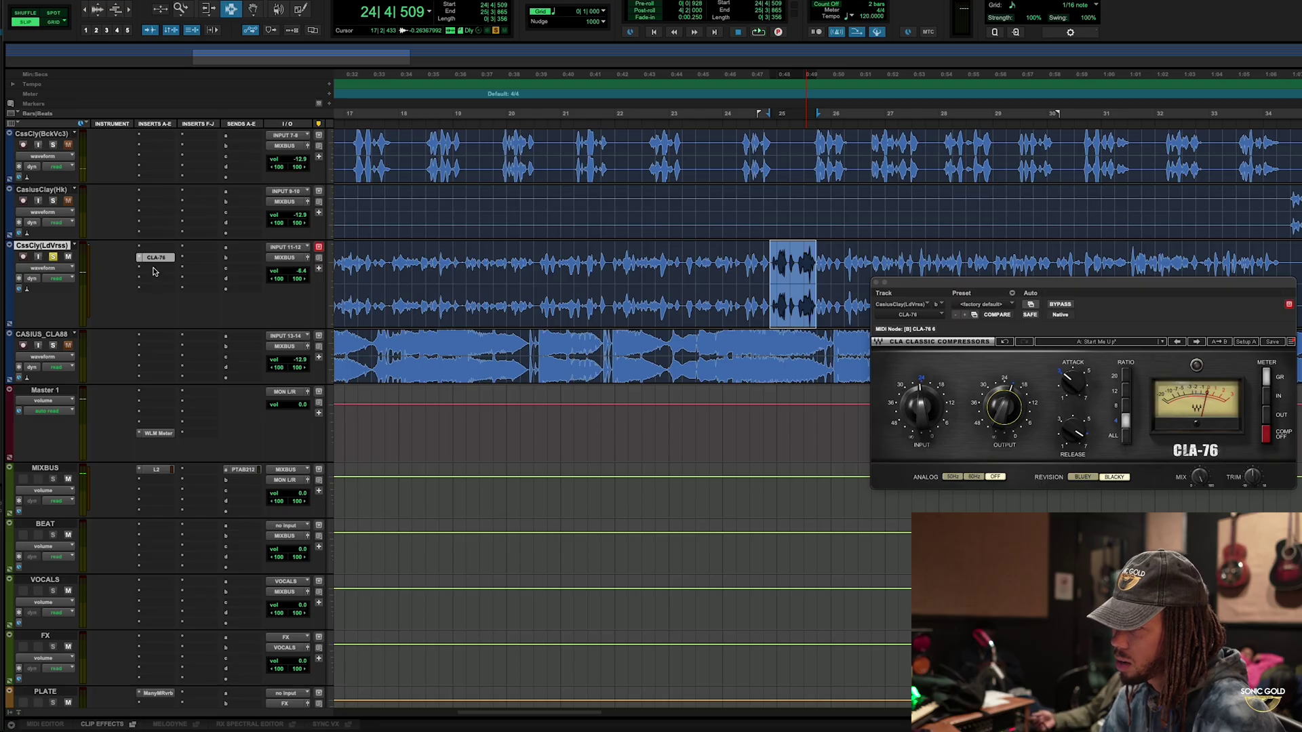
Insert a stereo DeEsser after the CLA-76 on the Lead Verses track.
{"action": "left_click", "coordinate": [154, 271]}
{"action": "mouse_move", "coordinate": [301, 301]}
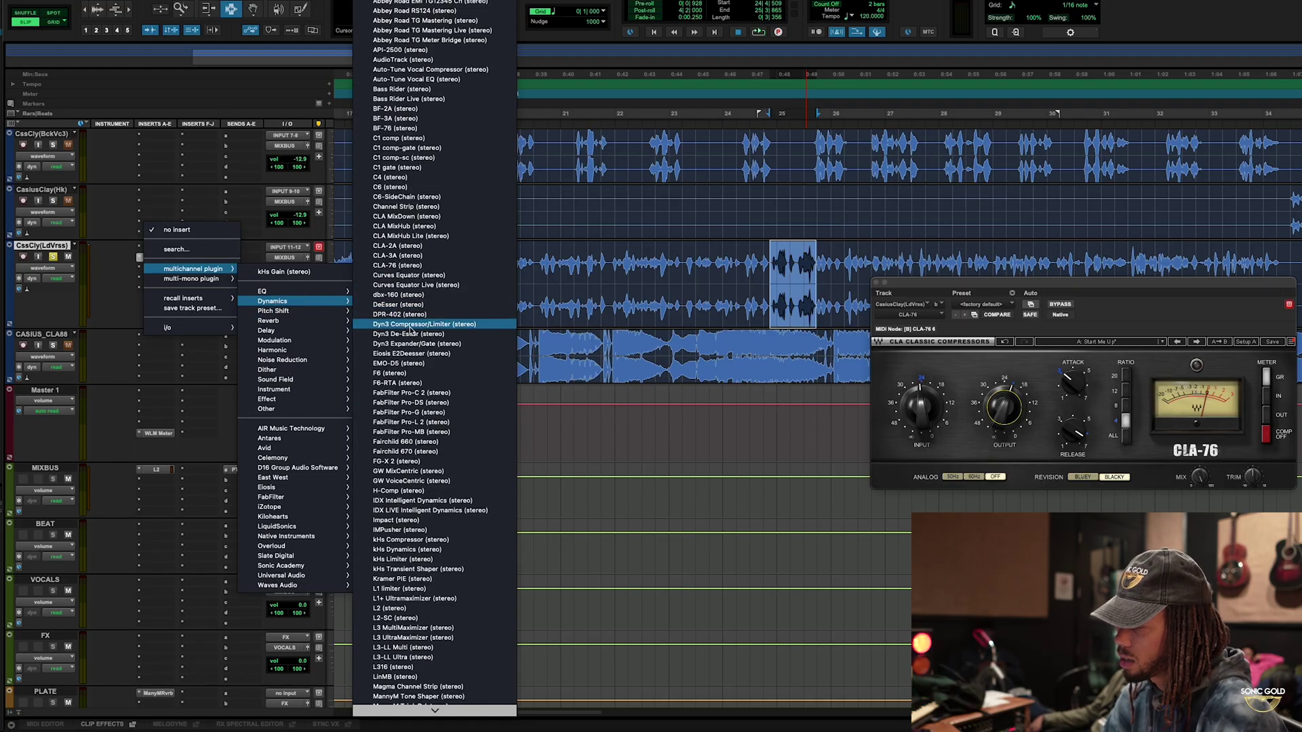
{"action": "left_click", "coordinate": [412, 305]}
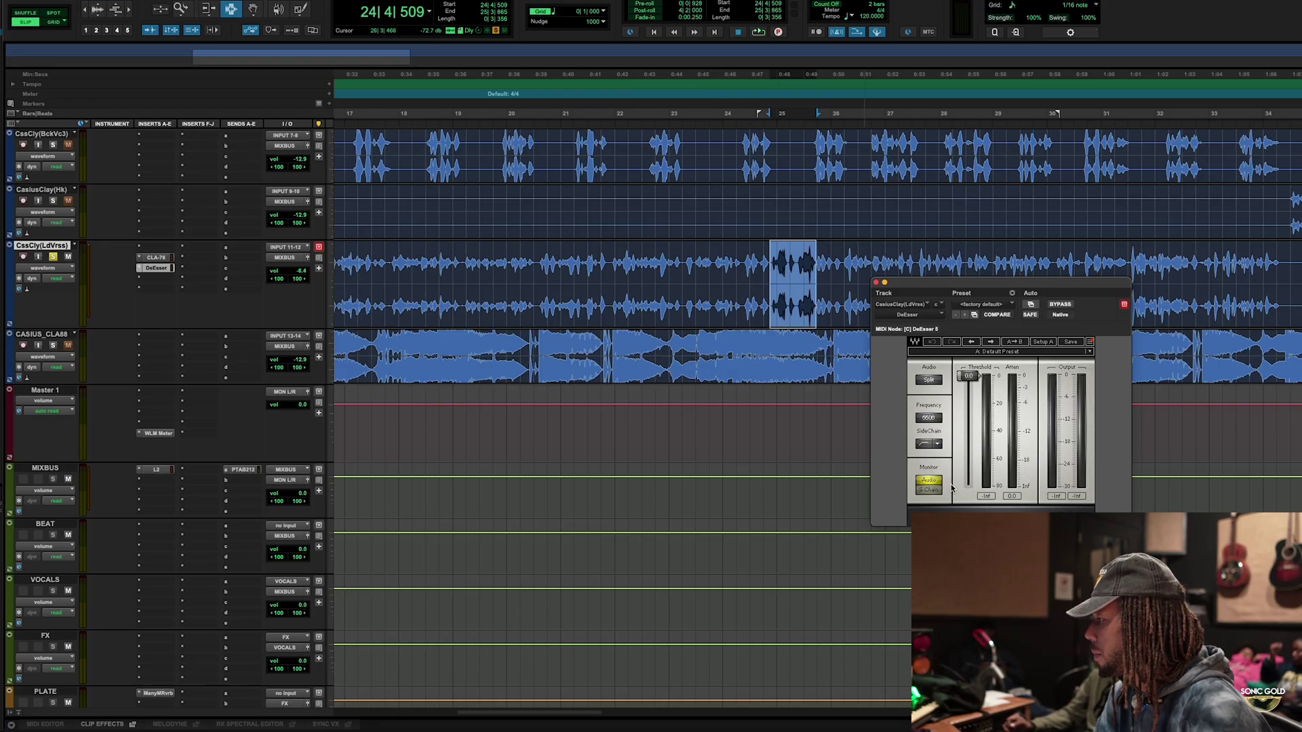
Sweep the DeEsser frequency while monitoring the sidechain of the looped phrase, settle on 6212 Hz, and audition the isolated sibilance.
{"action": "left_click_drag", "start_coordinate": [1011, 279], "coordinate": [1142, 308]}
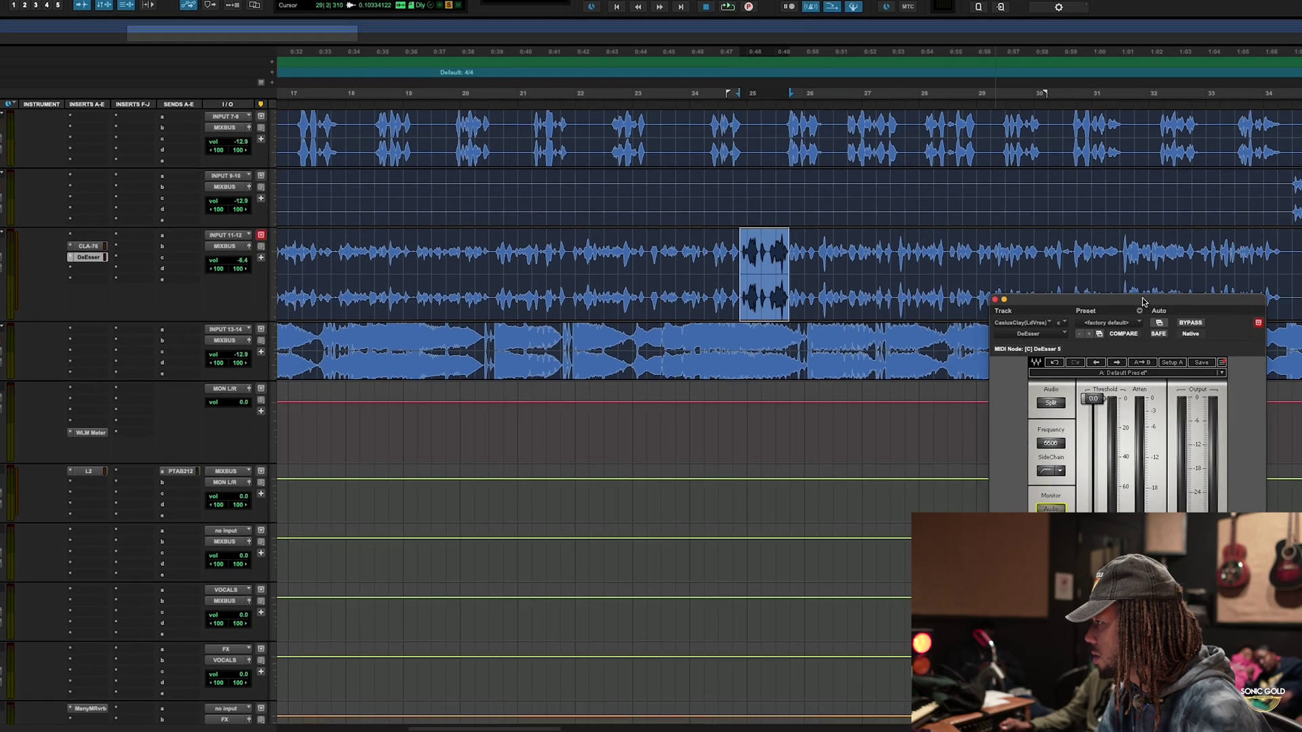
{"action": "key", "text": "space"}
{"action": "scroll", "coordinate": [977, 447], "scroll_direction": "down", "scroll_amount": 5}
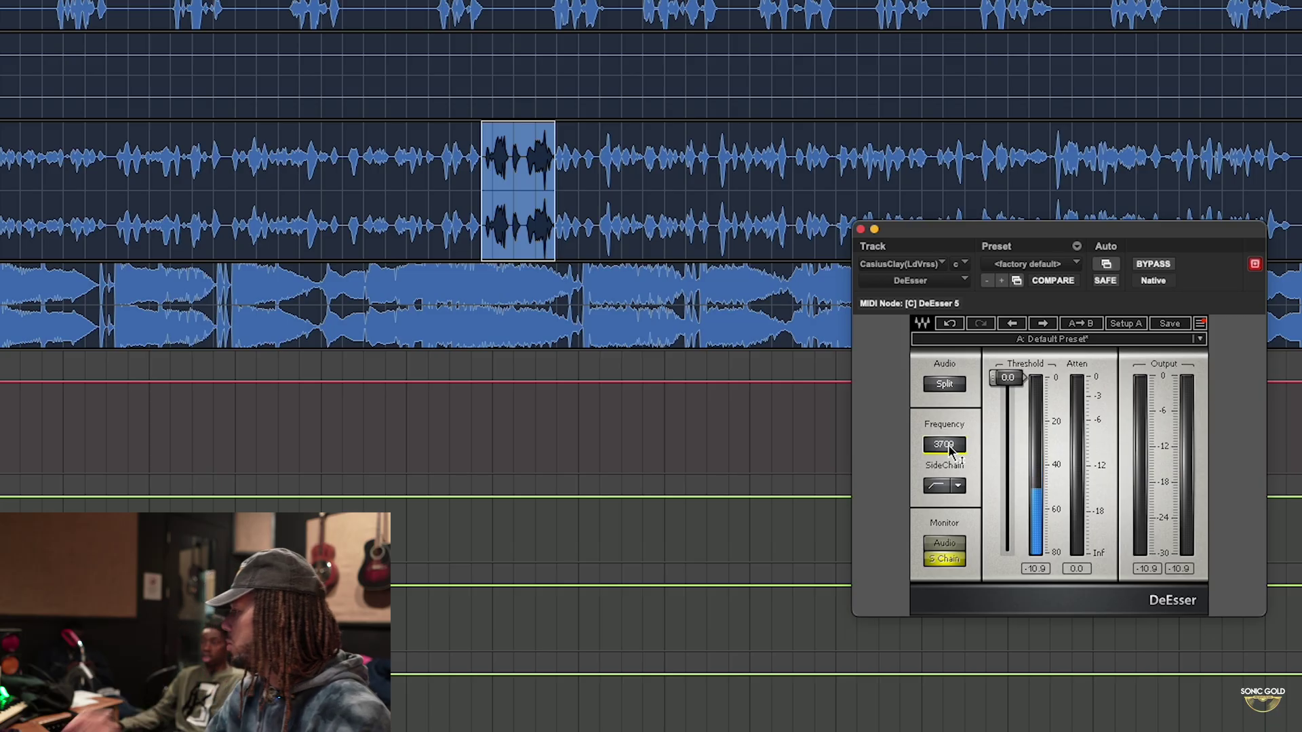
{"action": "left_click_drag", "start_coordinate": [947, 446], "coordinate": [947, 413]}
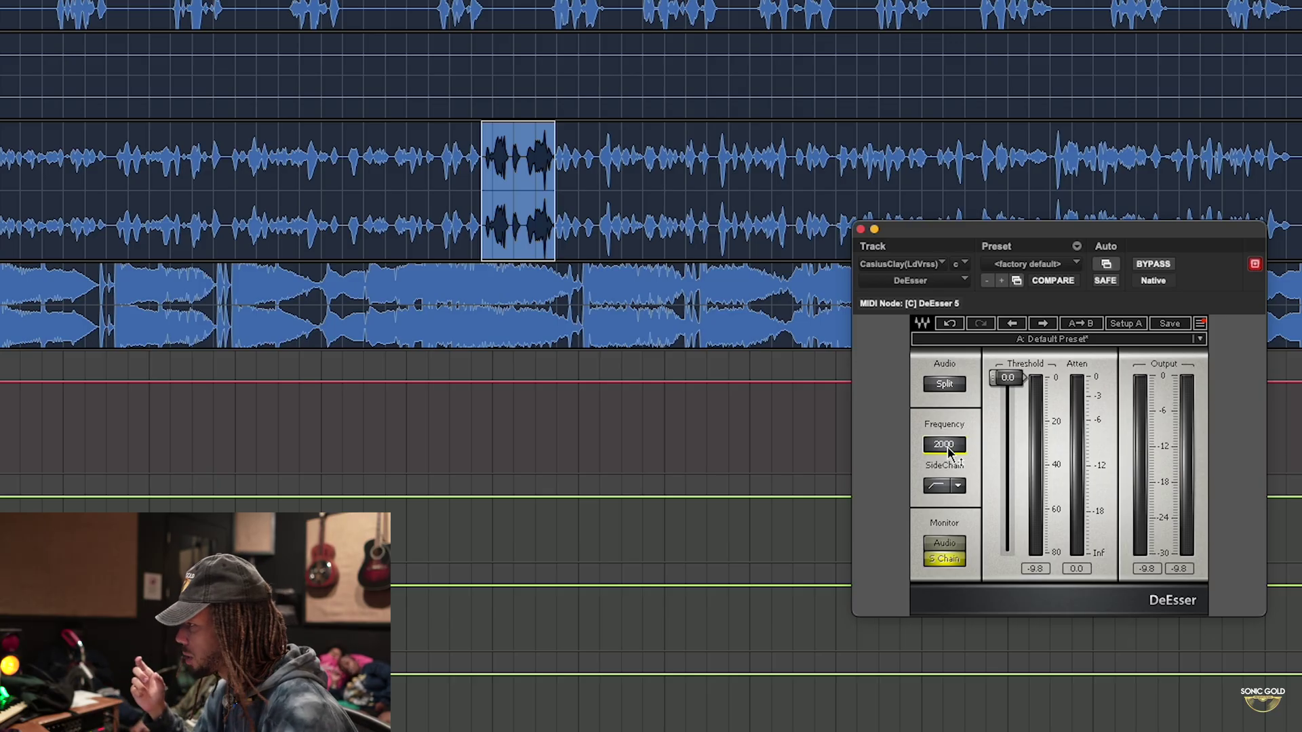
{"action": "key", "text": "space"}
{"action": "left_click_drag", "start_coordinate": [948, 451], "coordinate": [948, 377]}
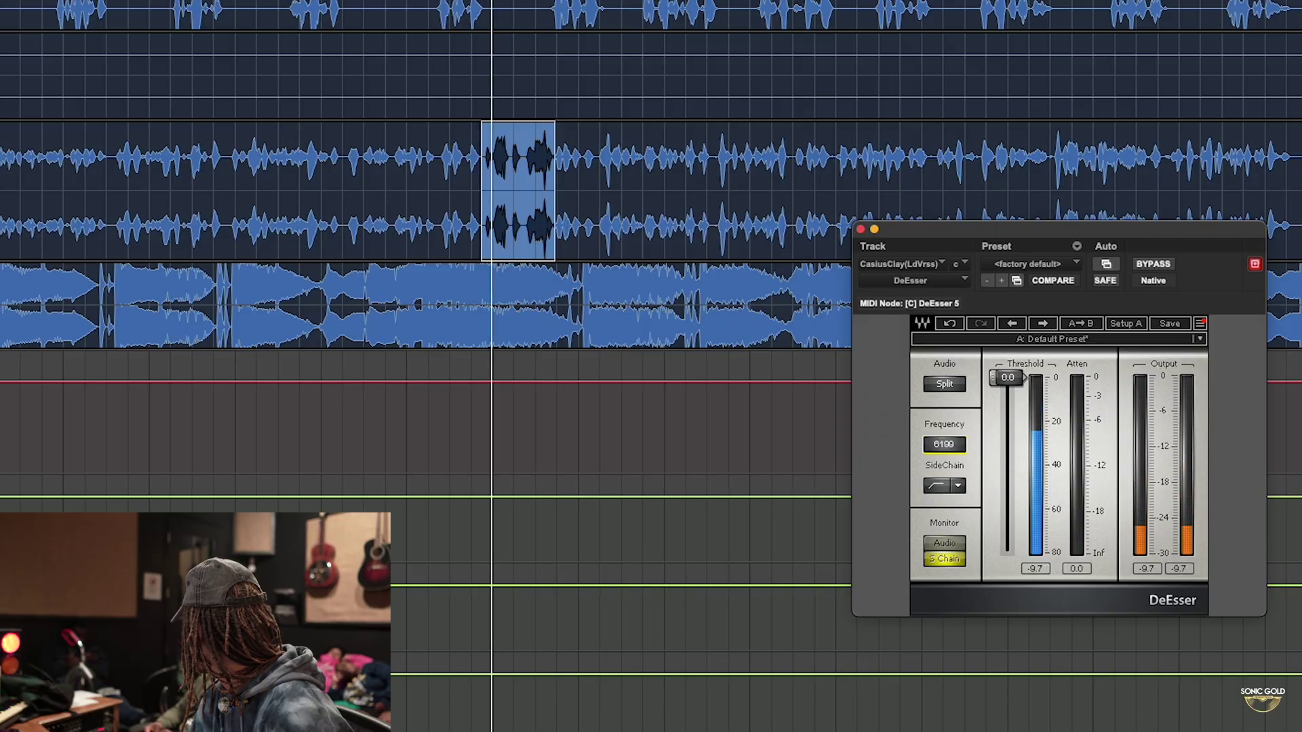
{"action": "left_click_drag", "start_coordinate": [944, 444], "coordinate": [956, 459]}
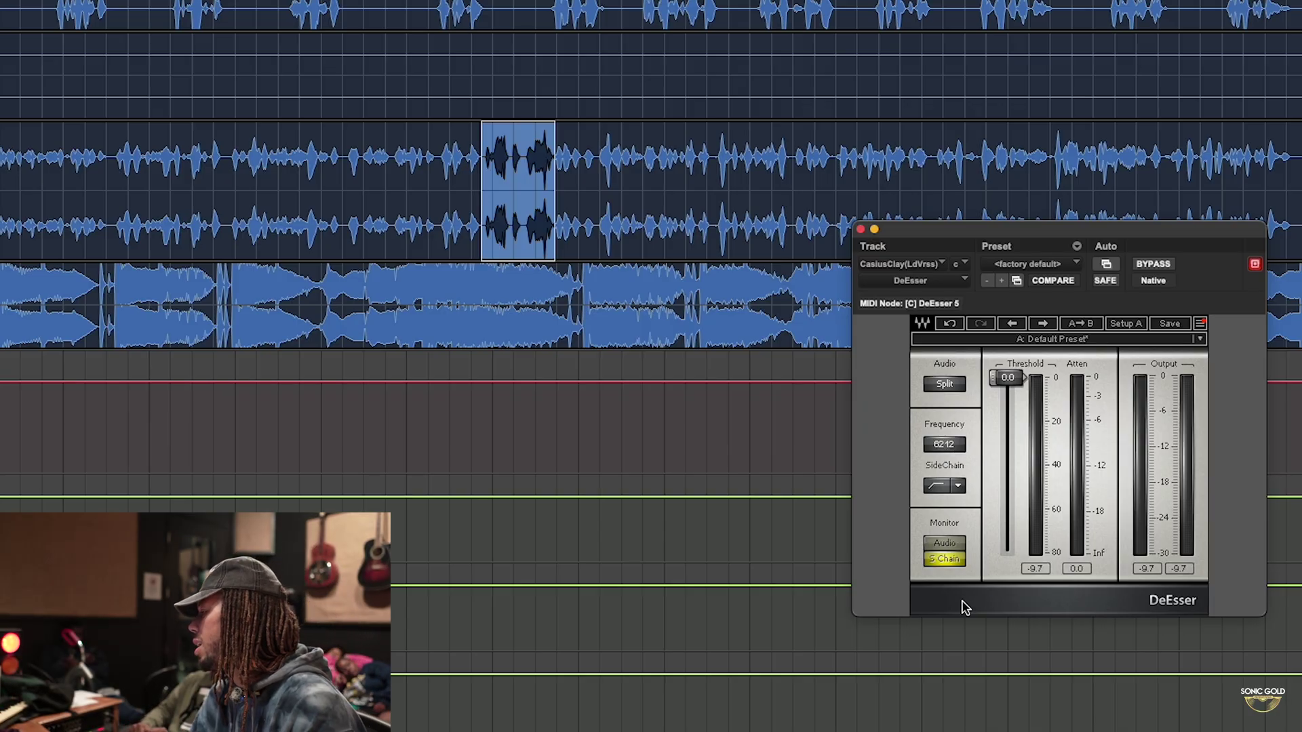
{"action": "key", "text": "space"}
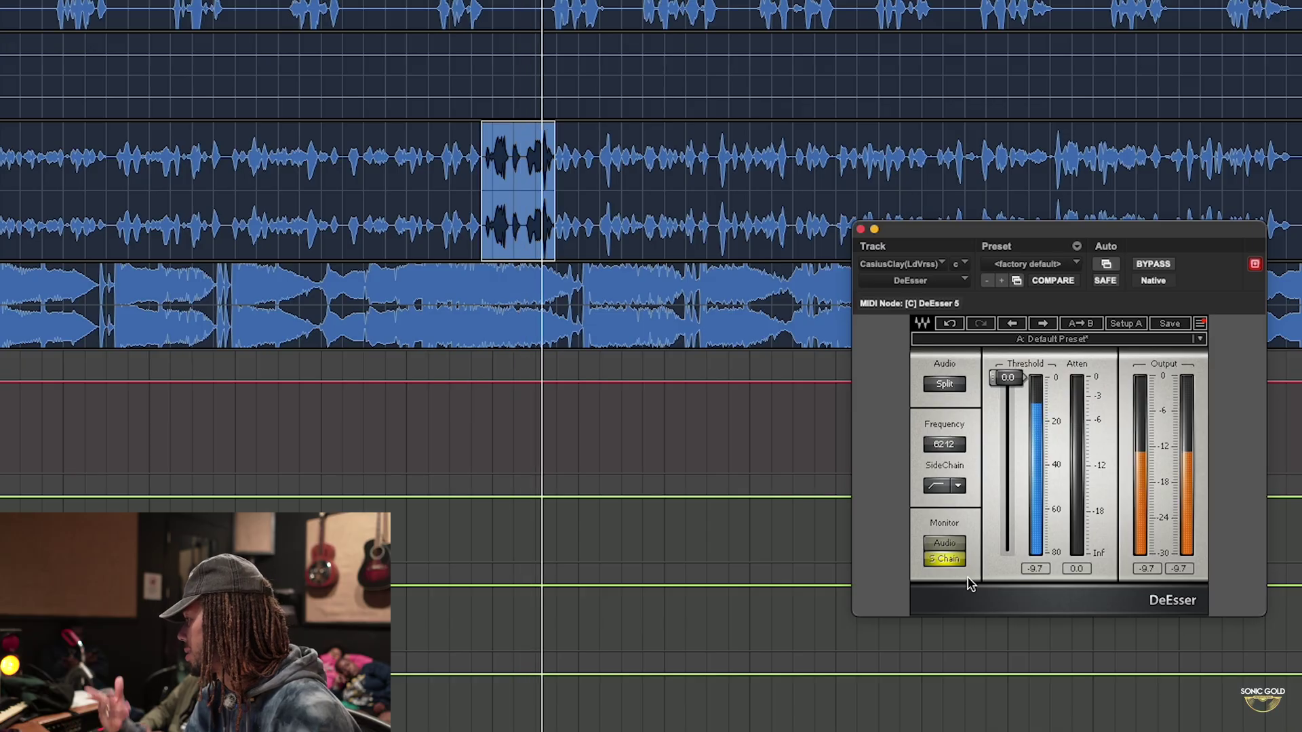
{"action": "key", "text": "space"}
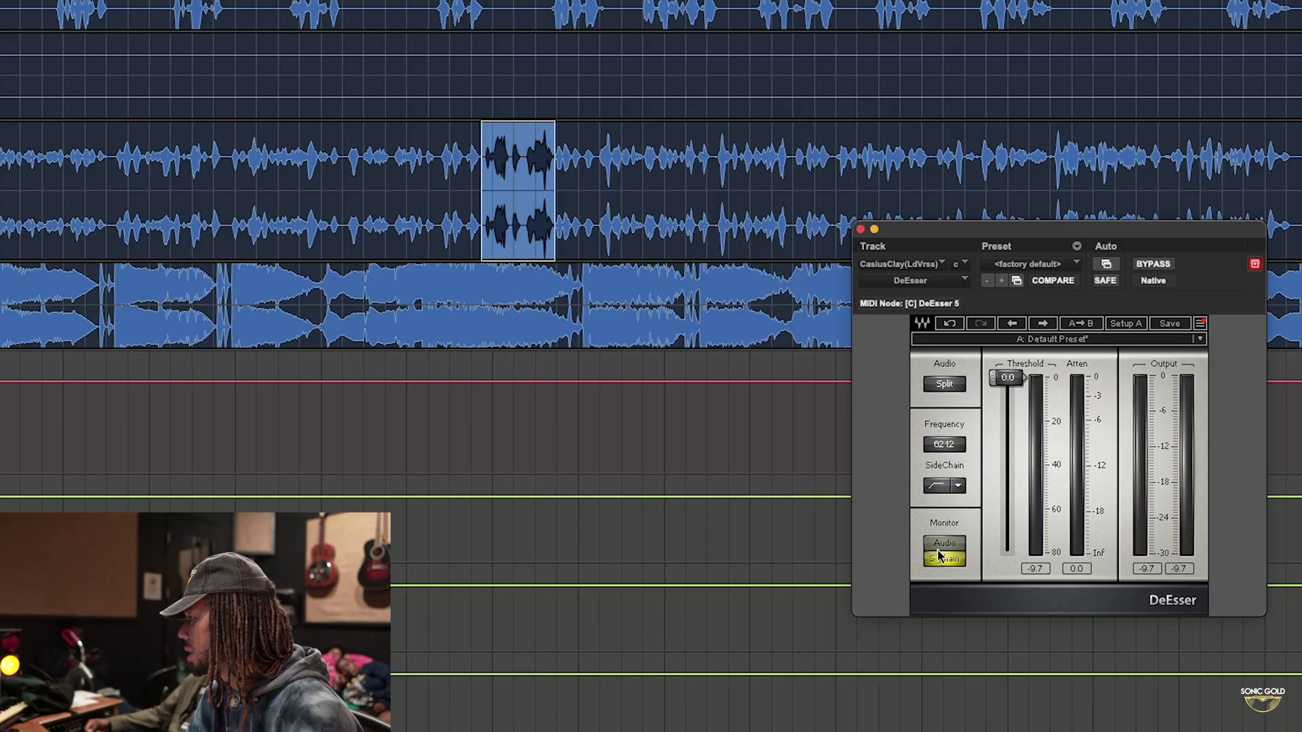
Switch the DeEsser monitor to Audio and lower its threshold to about -22.5 dB during playback of the selected phrase.
{"action": "left_click", "coordinate": [942, 559]}
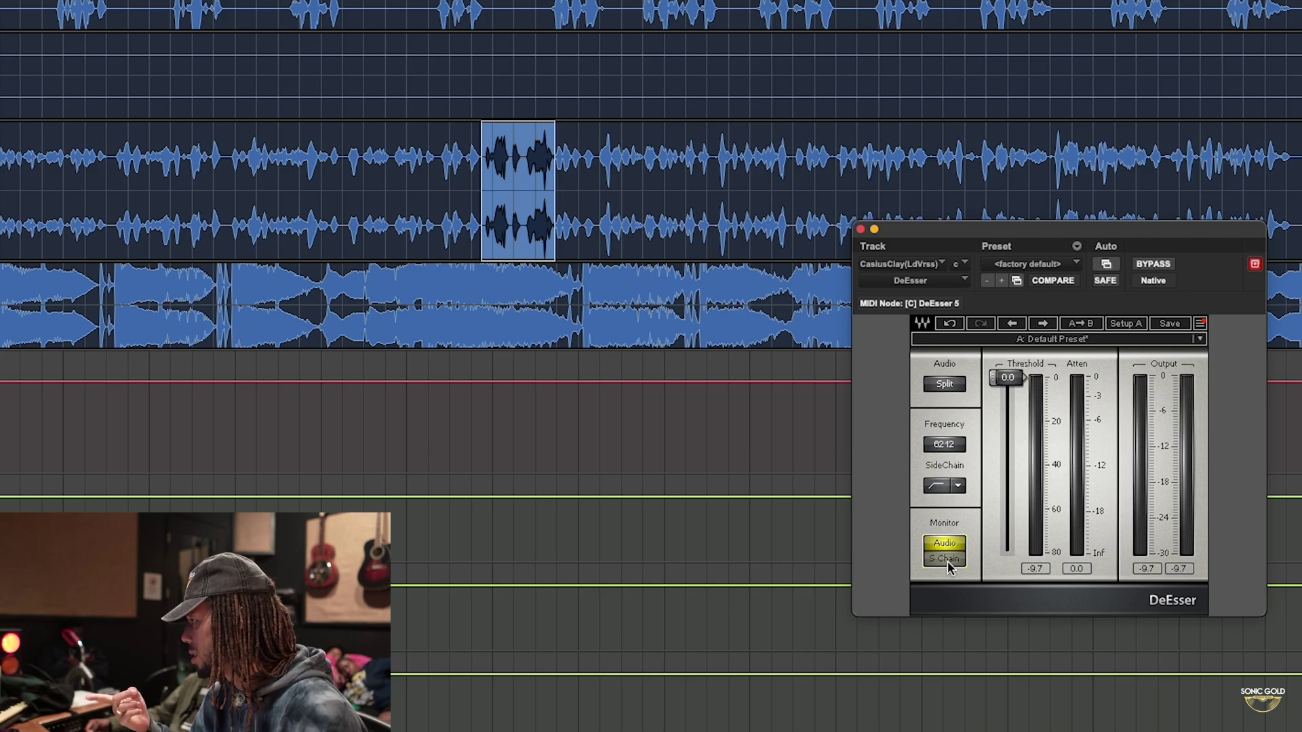
{"action": "key", "text": "space"}
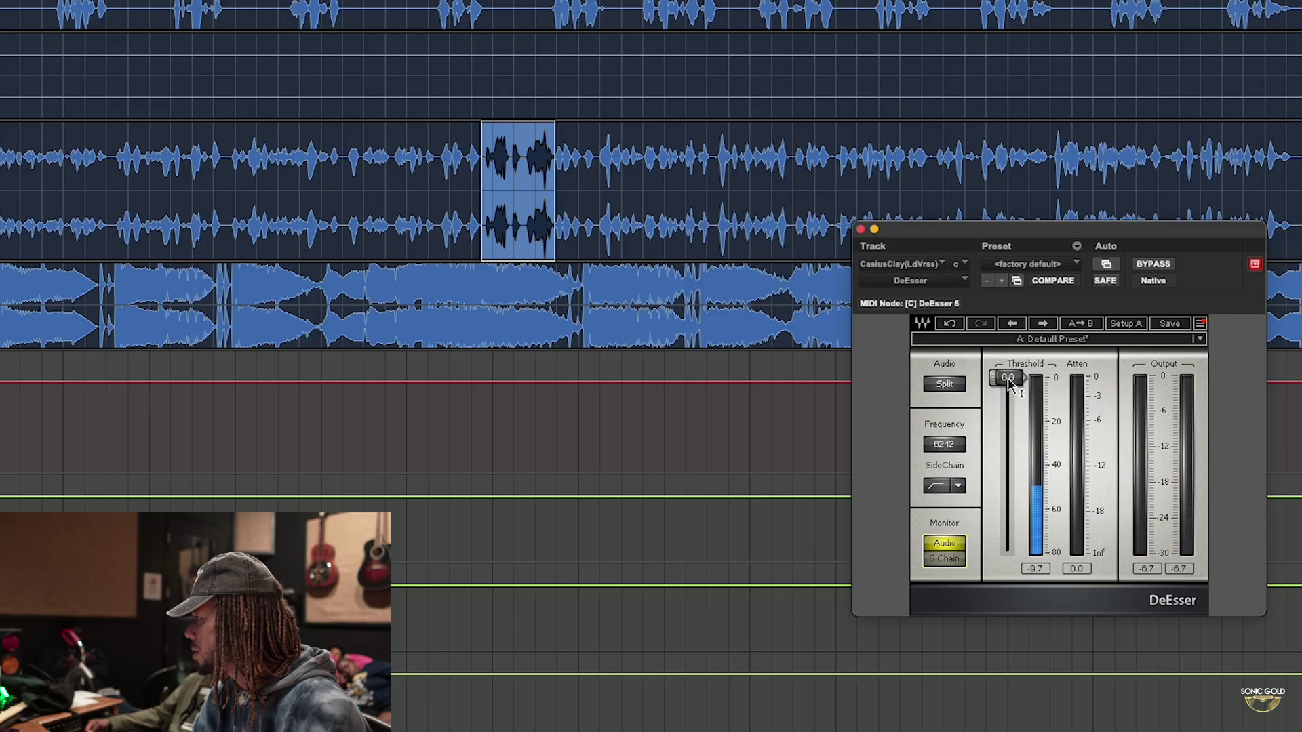
{"action": "mouse_move", "coordinate": [1008, 379]}
{"action": "left_mouse_down"}
{"action": "mouse_move", "coordinate": [1008, 464]}
{"action": "mouse_move", "coordinate": [1018, 382]}
{"action": "left_mouse_up"}
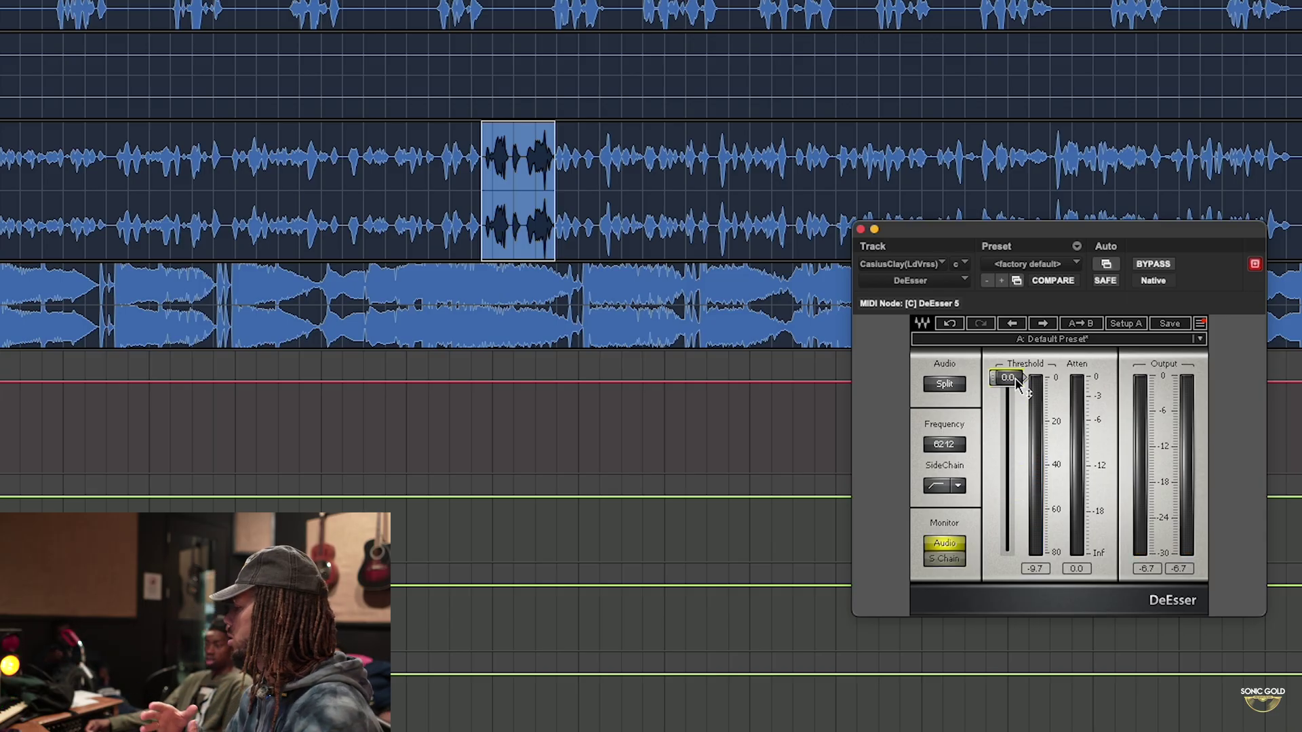
{"action": "key", "text": "space"}
{"action": "left_click_drag", "start_coordinate": [1017, 382], "coordinate": [1017, 428]}
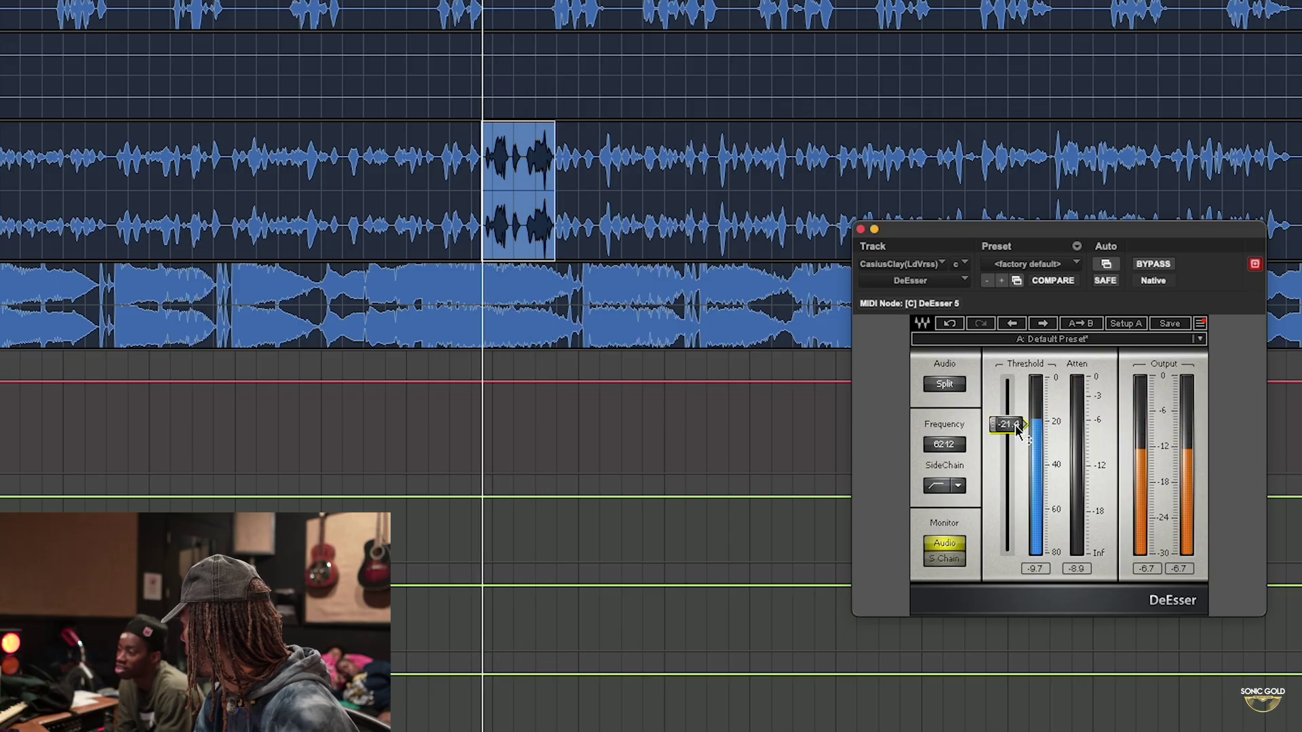
{"action": "left_click_drag", "start_coordinate": [1017, 429], "coordinate": [1017, 431]}
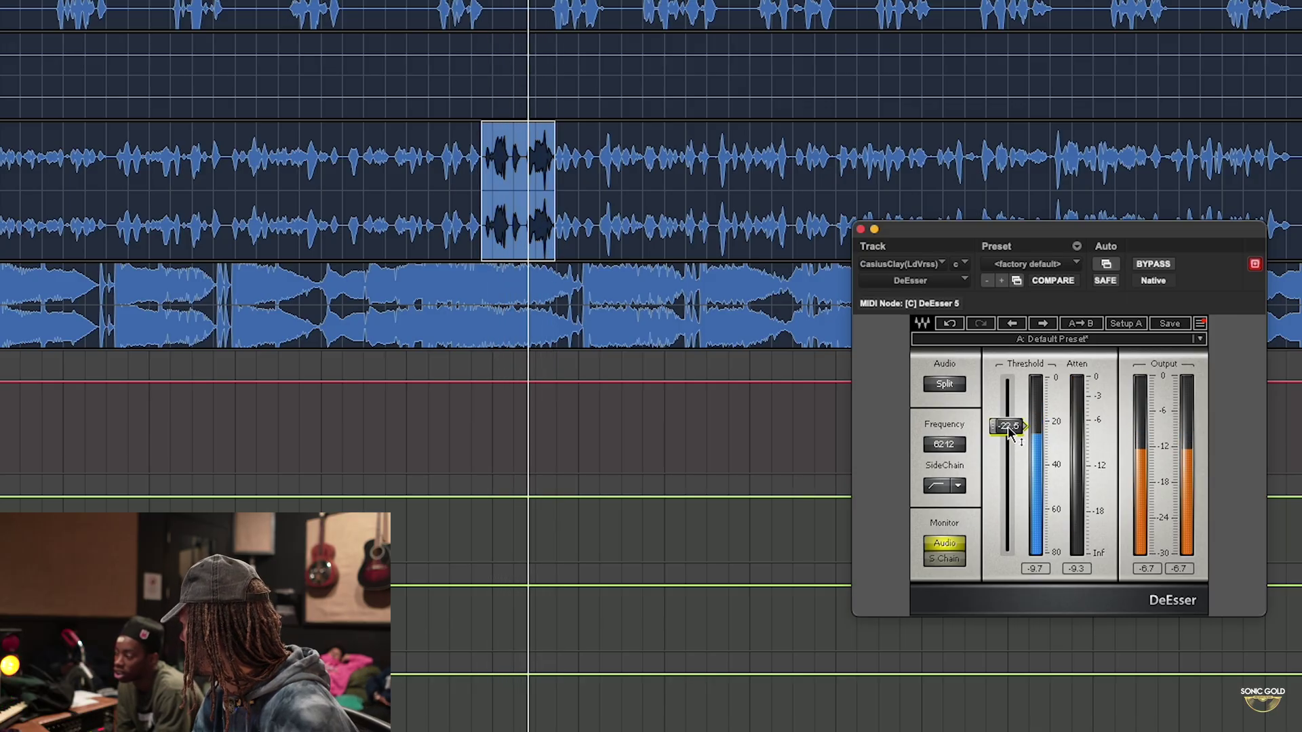
{"action": "key", "text": "space"}
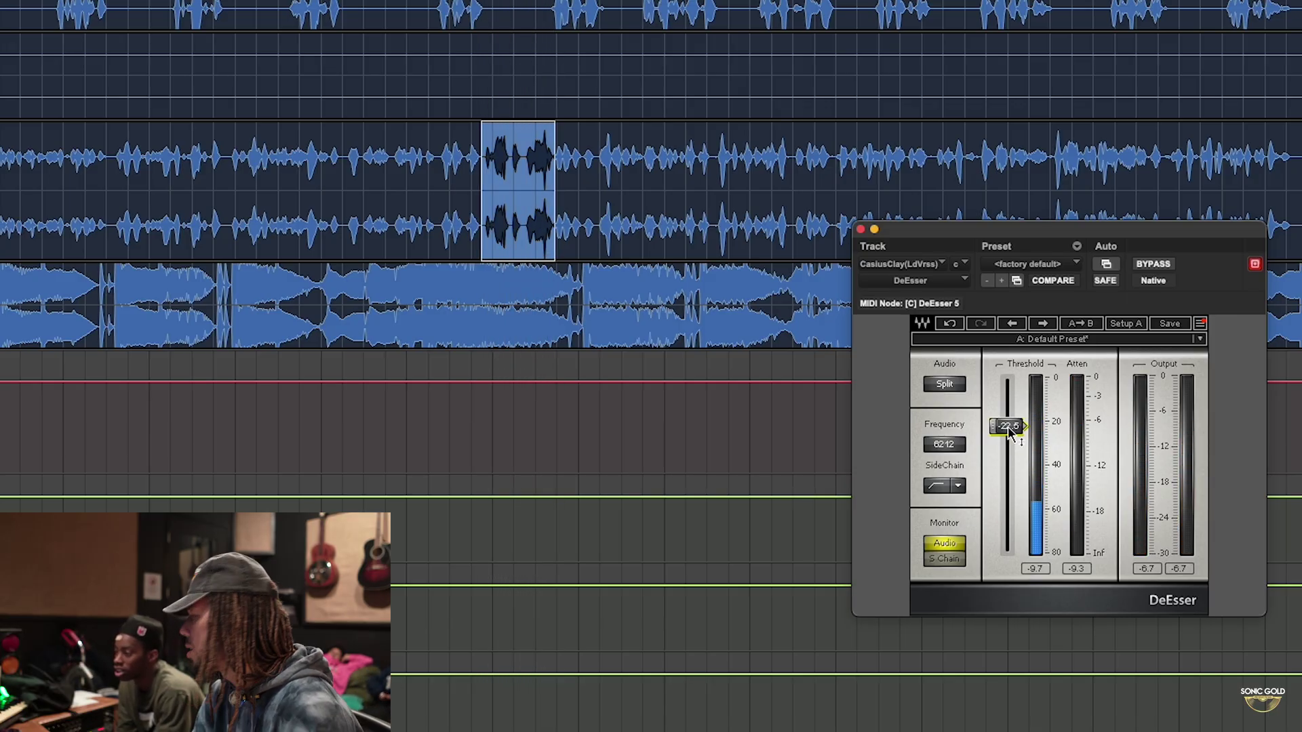
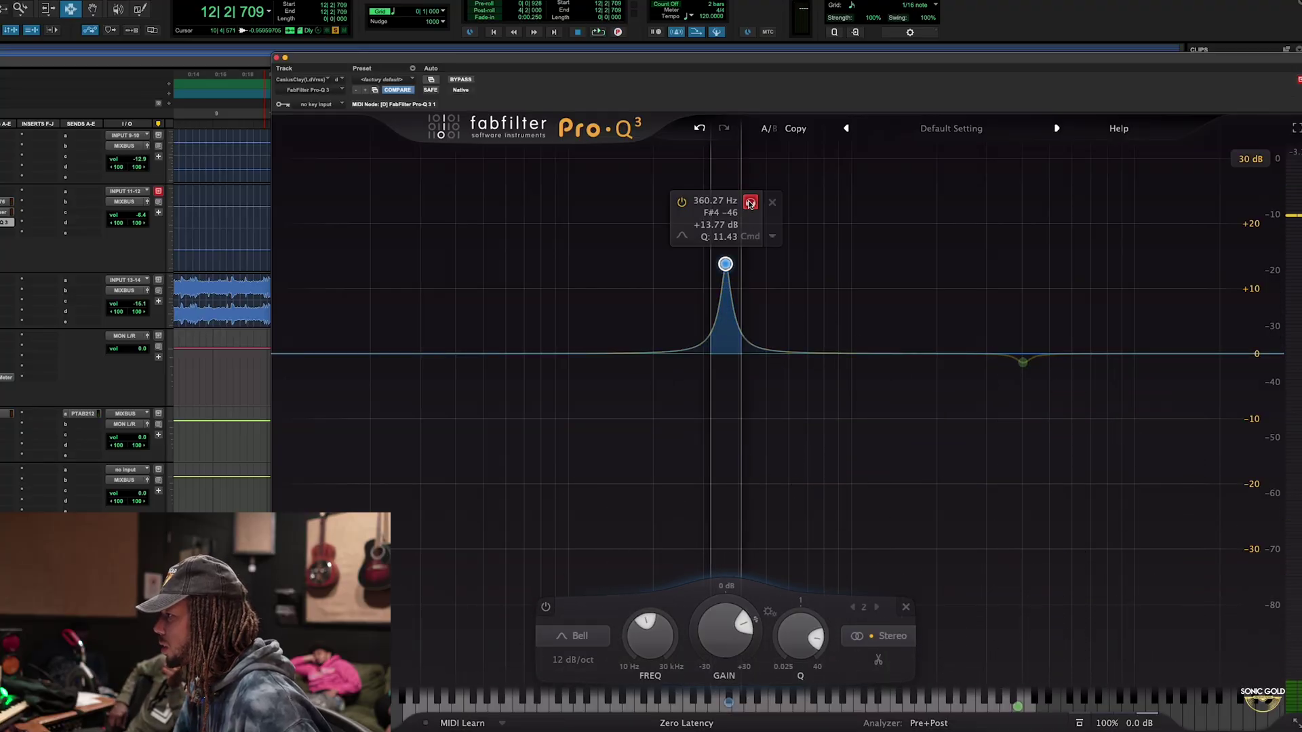
Audition the boosted 360.27 Hz band in solo on the lead vocal's Pro-Q 3 from bar 12.
{"action": "key", "text": "space"}
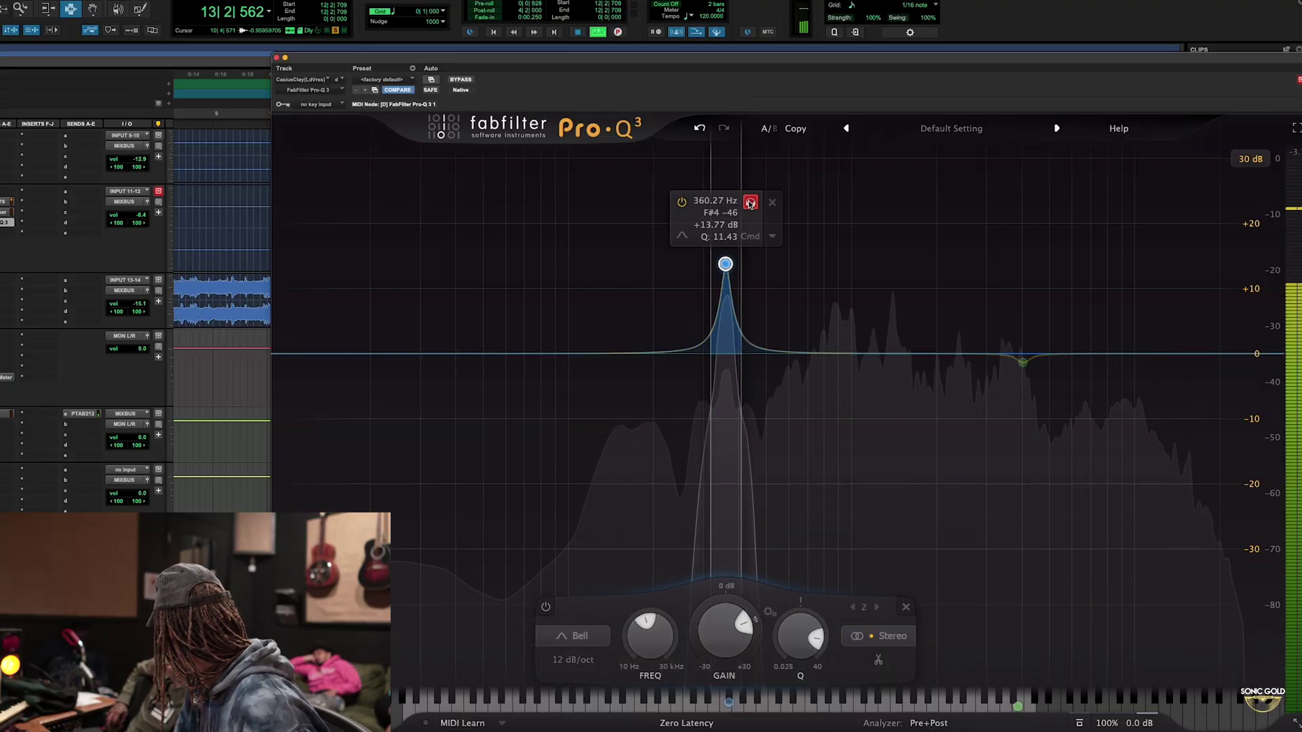
{"action": "key", "text": "space"}
{"action": "key", "text": "space"}
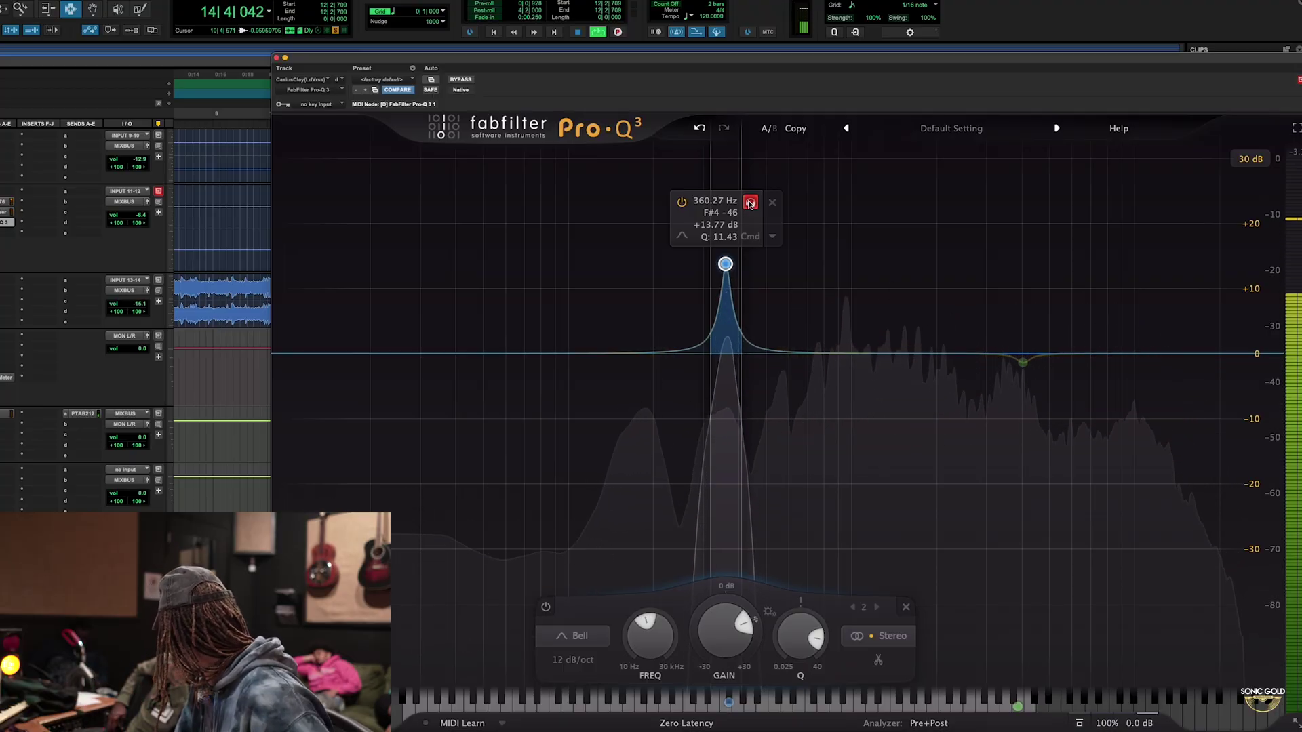
{"action": "key", "text": "space"}
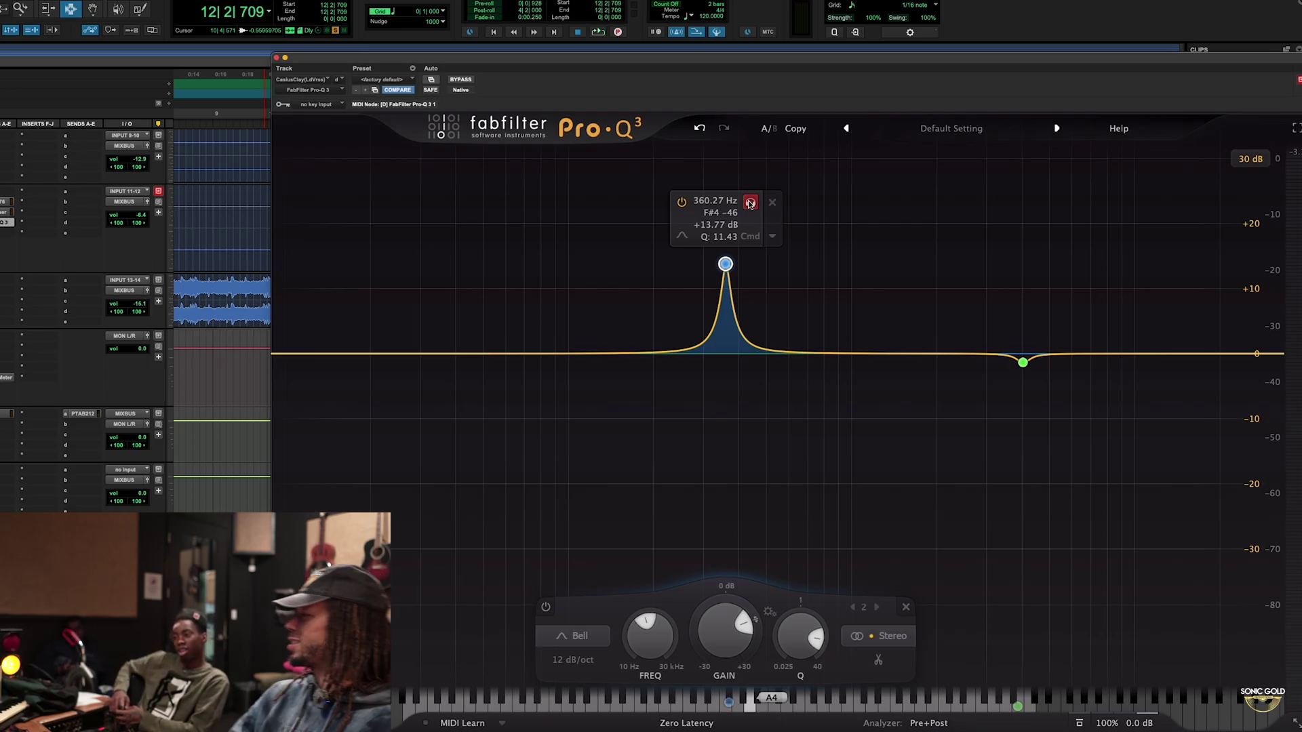
Reset the 360.27 Hz band's gain, set the EQ display range to 6 dB, and cut the band by 1.16 dB during playback.
{"action": "double_click", "coordinate": [742, 627]}
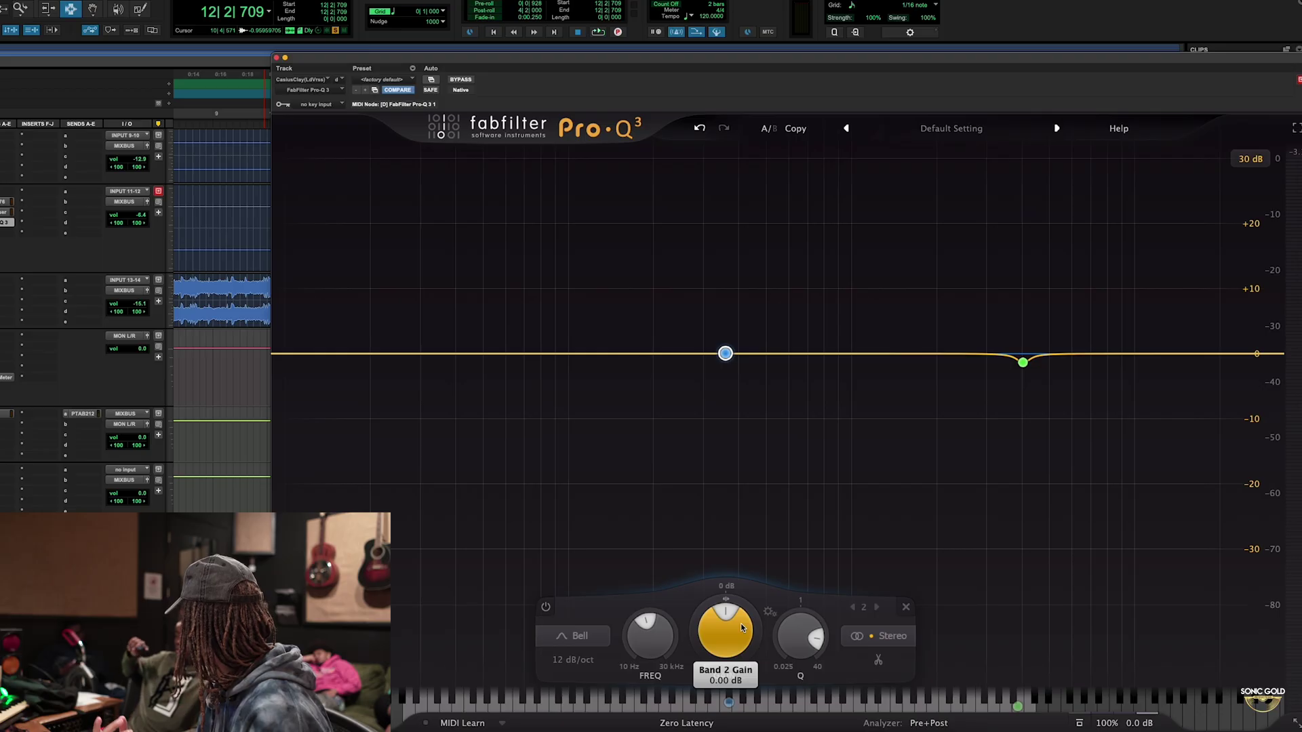
{"action": "left_click", "coordinate": [1254, 158]}
{"action": "left_click", "coordinate": [1221, 256]}
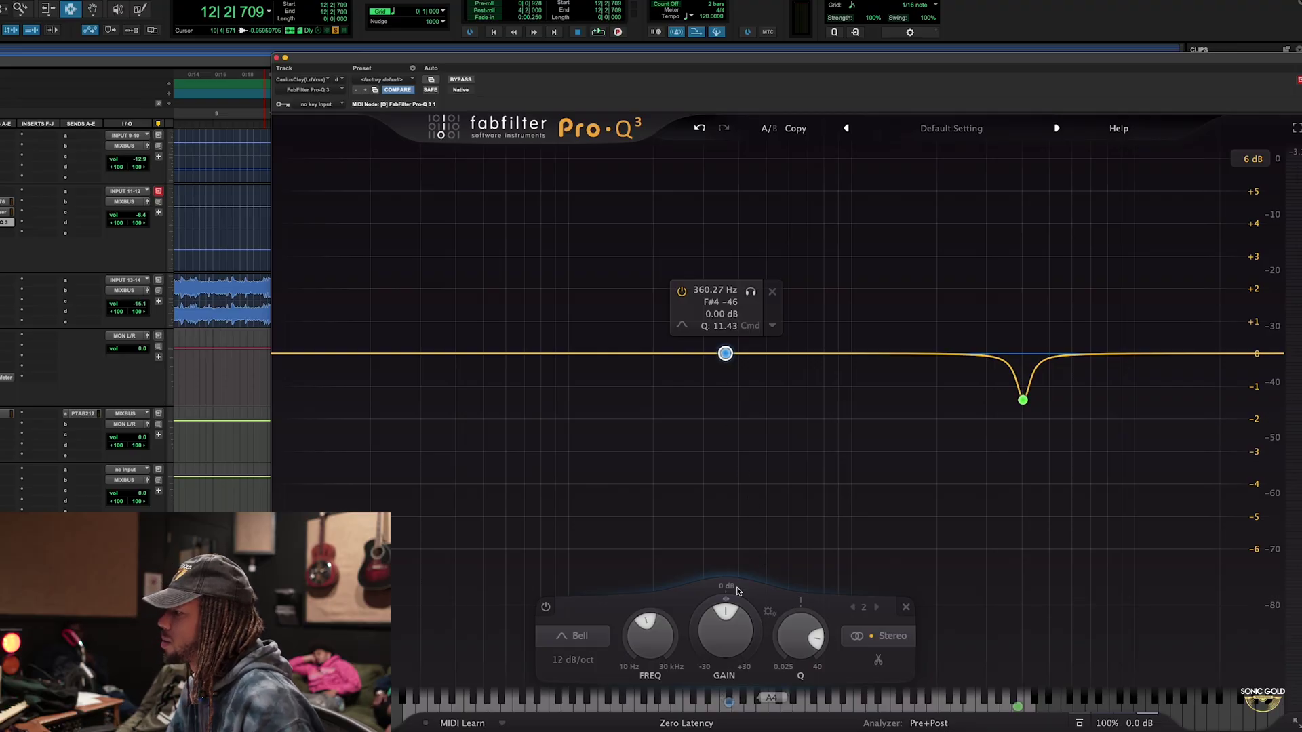
{"action": "key", "text": "space"}
{"action": "scroll", "coordinate": [724, 637], "scroll_direction": "down", "scroll_amount": 2}
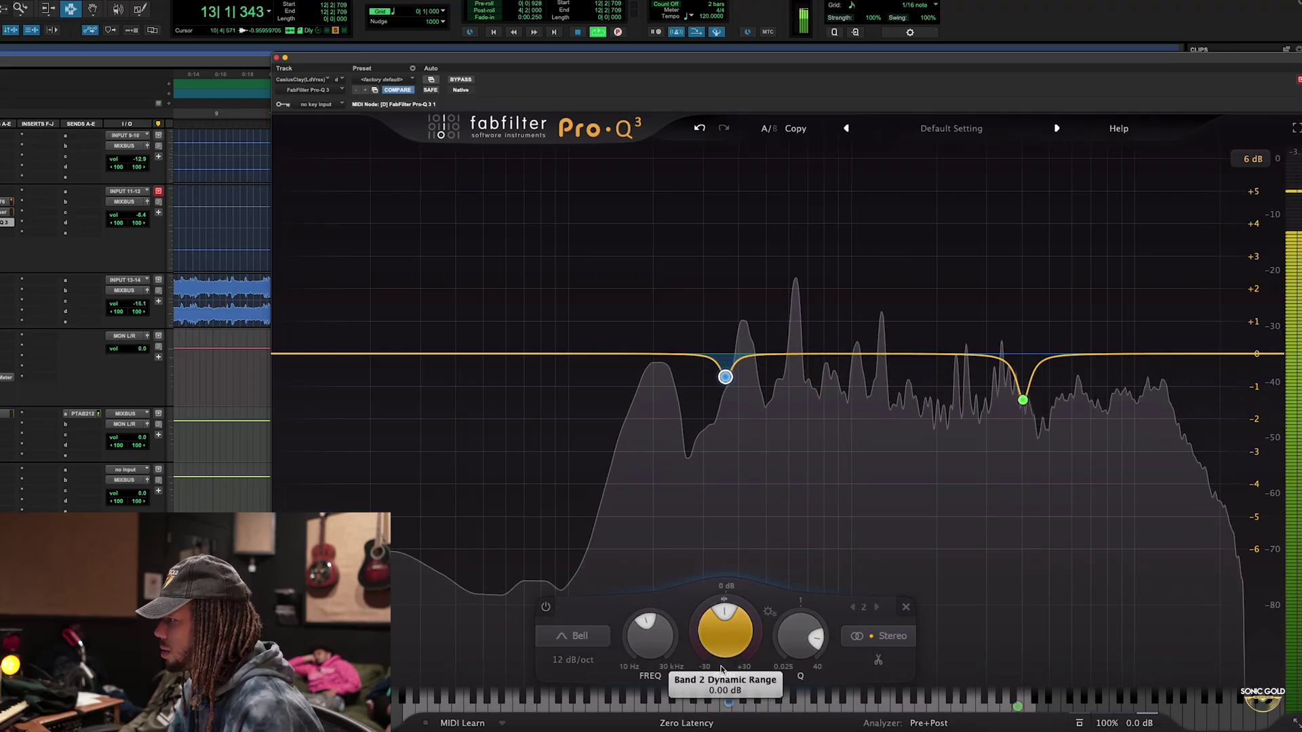
{"action": "left_click_drag", "start_coordinate": [731, 625], "coordinate": [722, 654]}
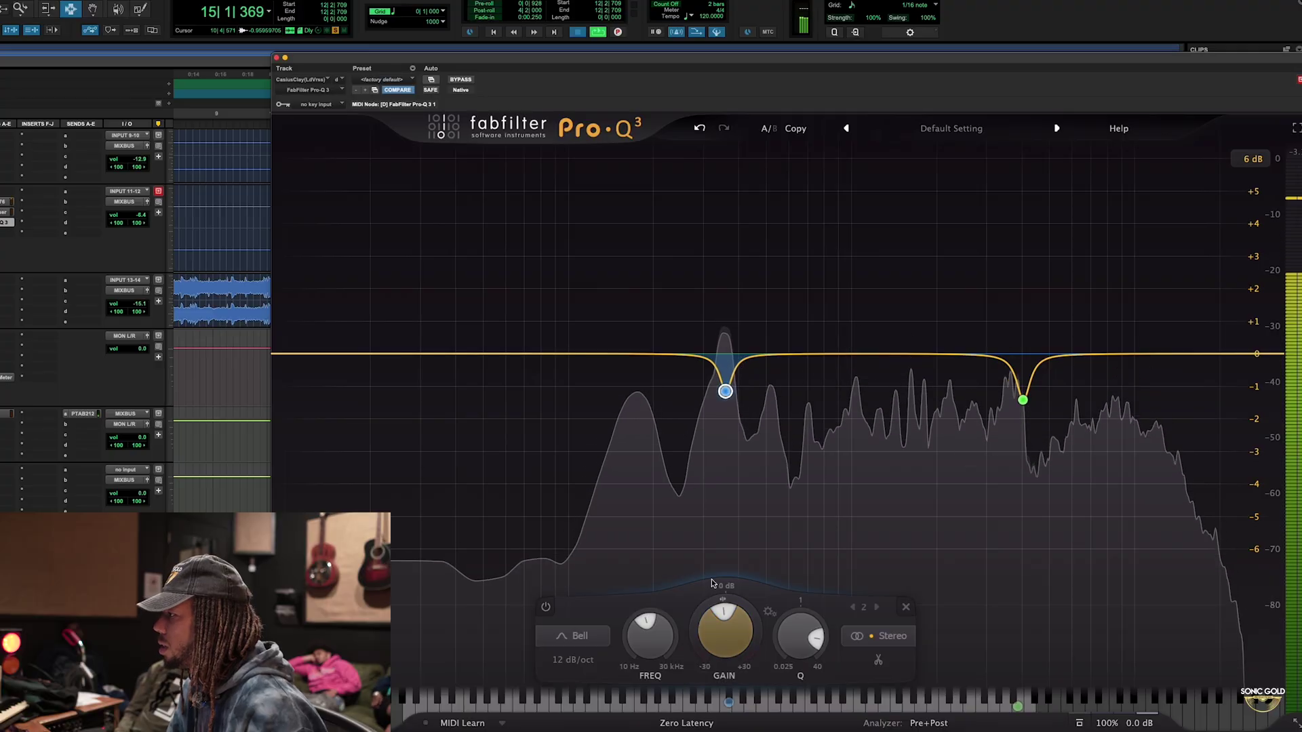
{"action": "key", "text": "space"}
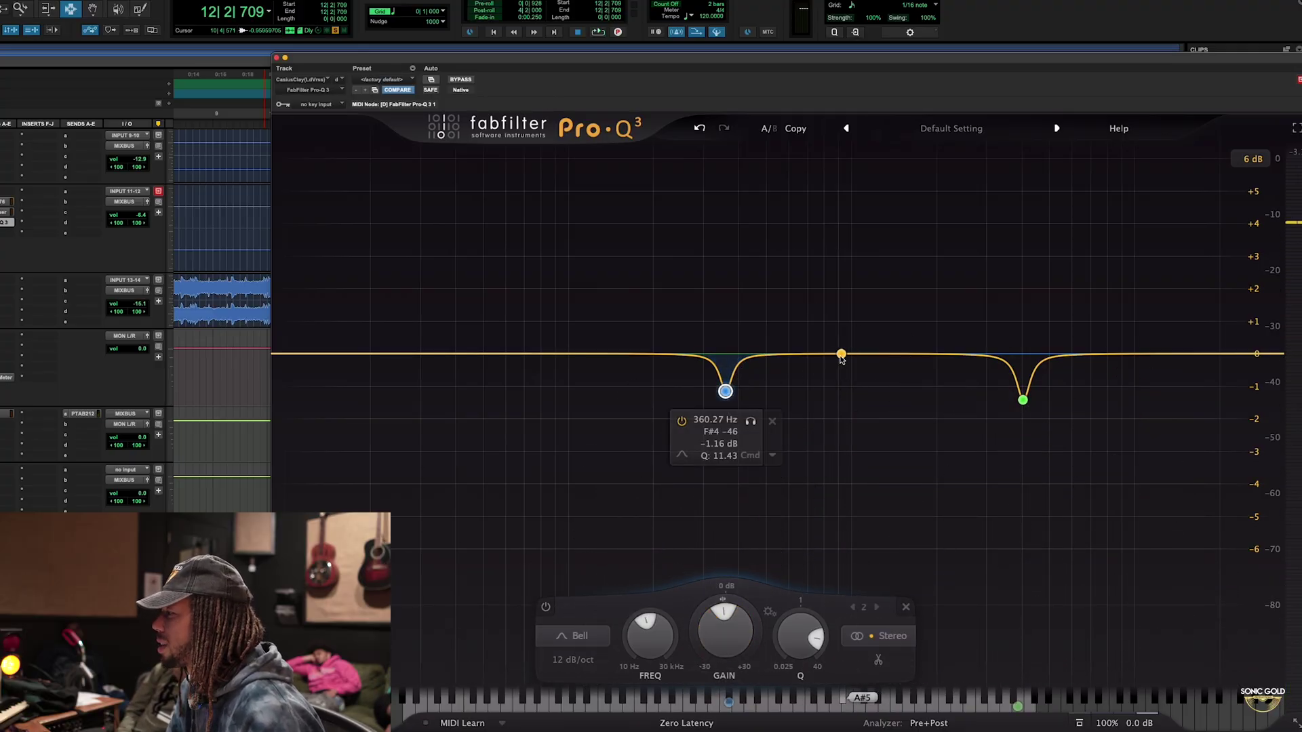
Add a third bell band with a Q of 13.28 and boost it to nearly +6 dB below the 360.27 Hz cut.
{"action": "left_click", "coordinate": [840, 356]}
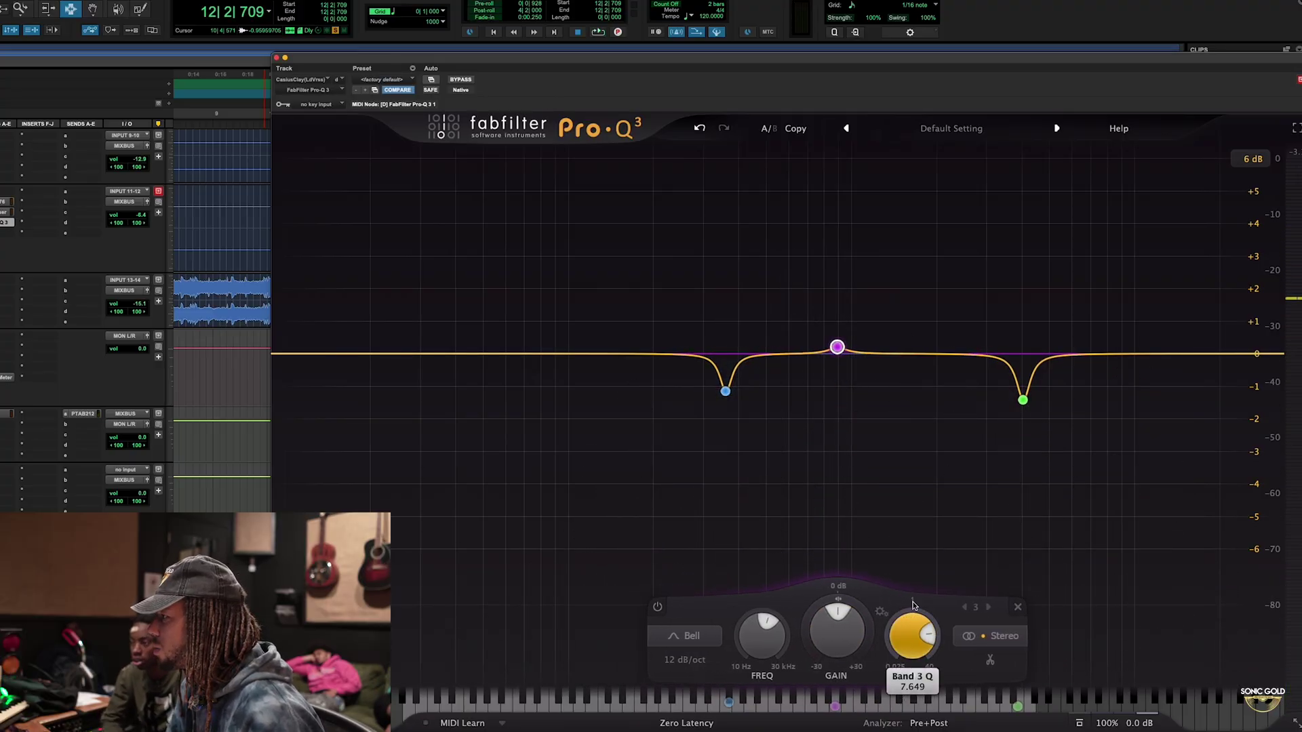
{"action": "key", "text": "space"}
{"action": "key", "text": "space"}
{"action": "left_click_drag", "start_coordinate": [837, 347], "coordinate": [679, 166]}
{"action": "key", "text": "space"}
{"action": "key", "text": "space"}
{"action": "scroll", "coordinate": [763, 614], "scroll_direction": "up", "scroll_amount": 2}
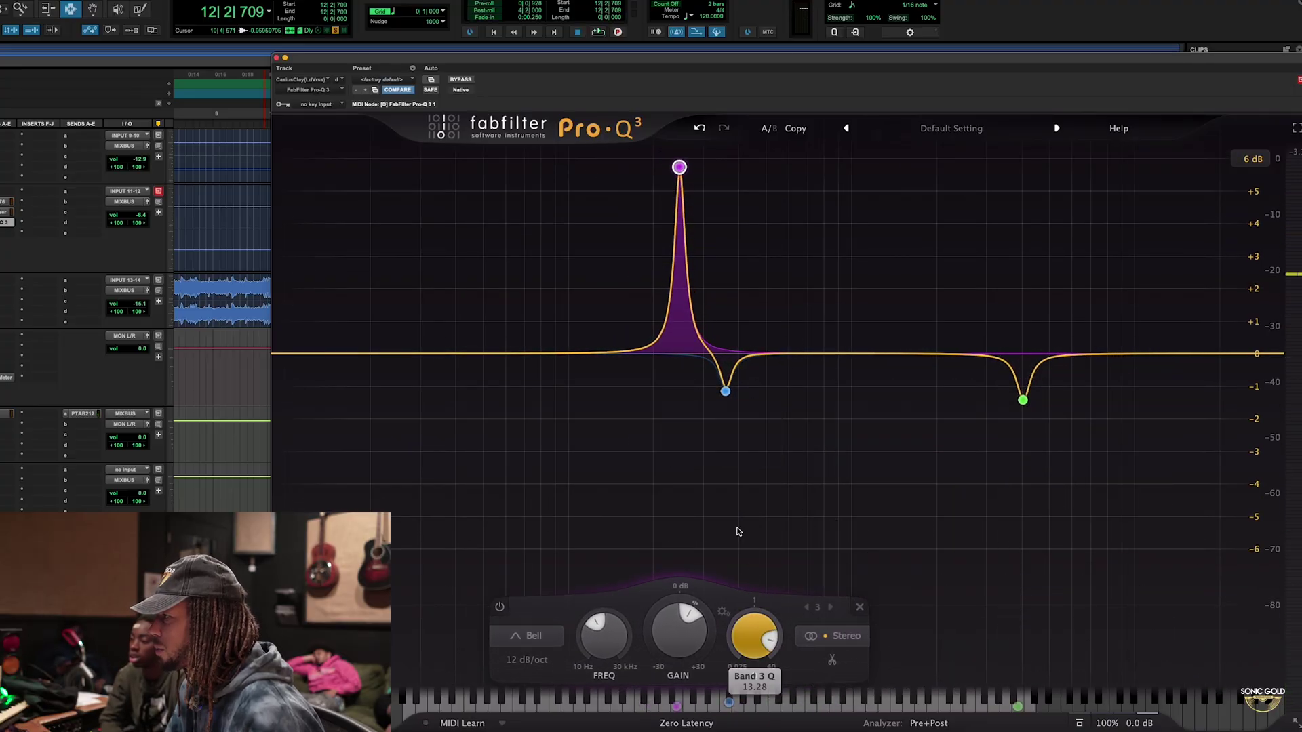
Sweep the boosted third band through the mids during vocal playback, settling near 419.27 Hz at +7.71 dB.
{"action": "mouse_move", "coordinate": [665, 243]}
{"action": "left_click_drag", "start_coordinate": [679, 167], "coordinate": [813, 224]}
{"action": "key", "text": "space"}
{"action": "left_click_drag", "start_coordinate": [817, 97], "coordinate": [748, 100]}
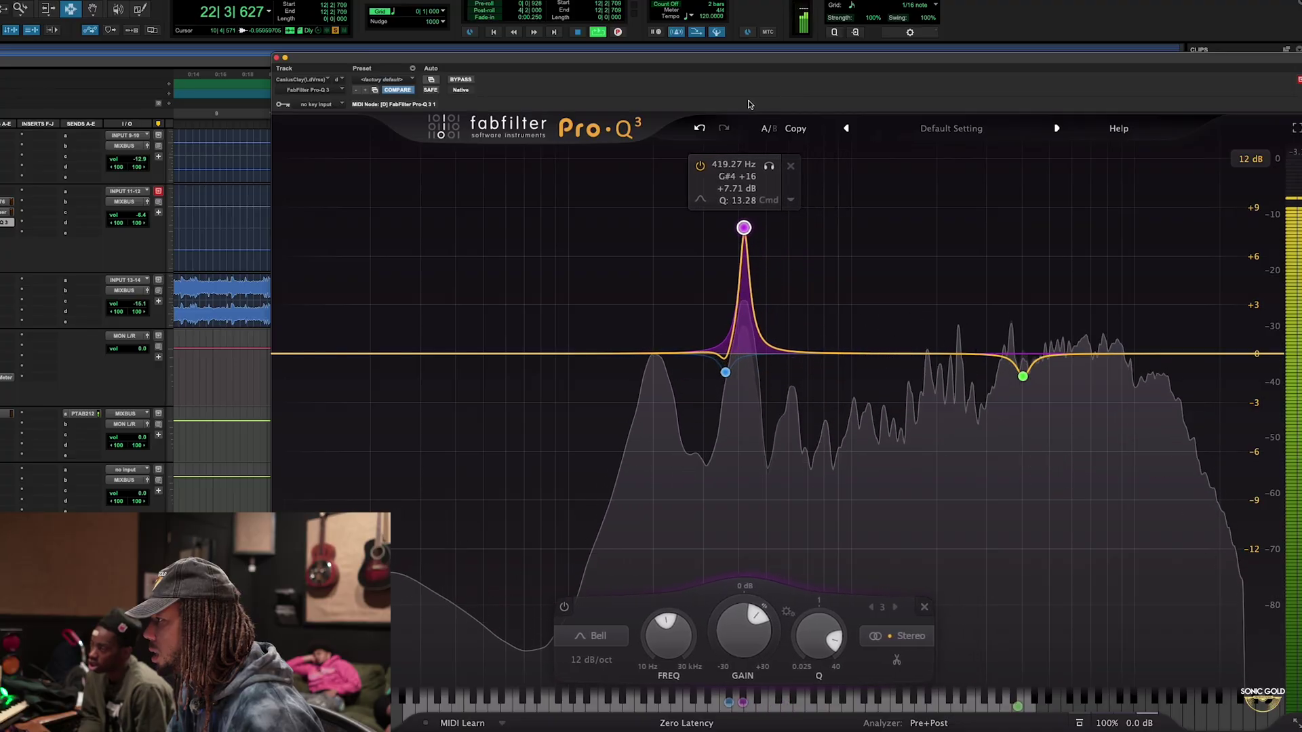
{"action": "key", "text": "space"}
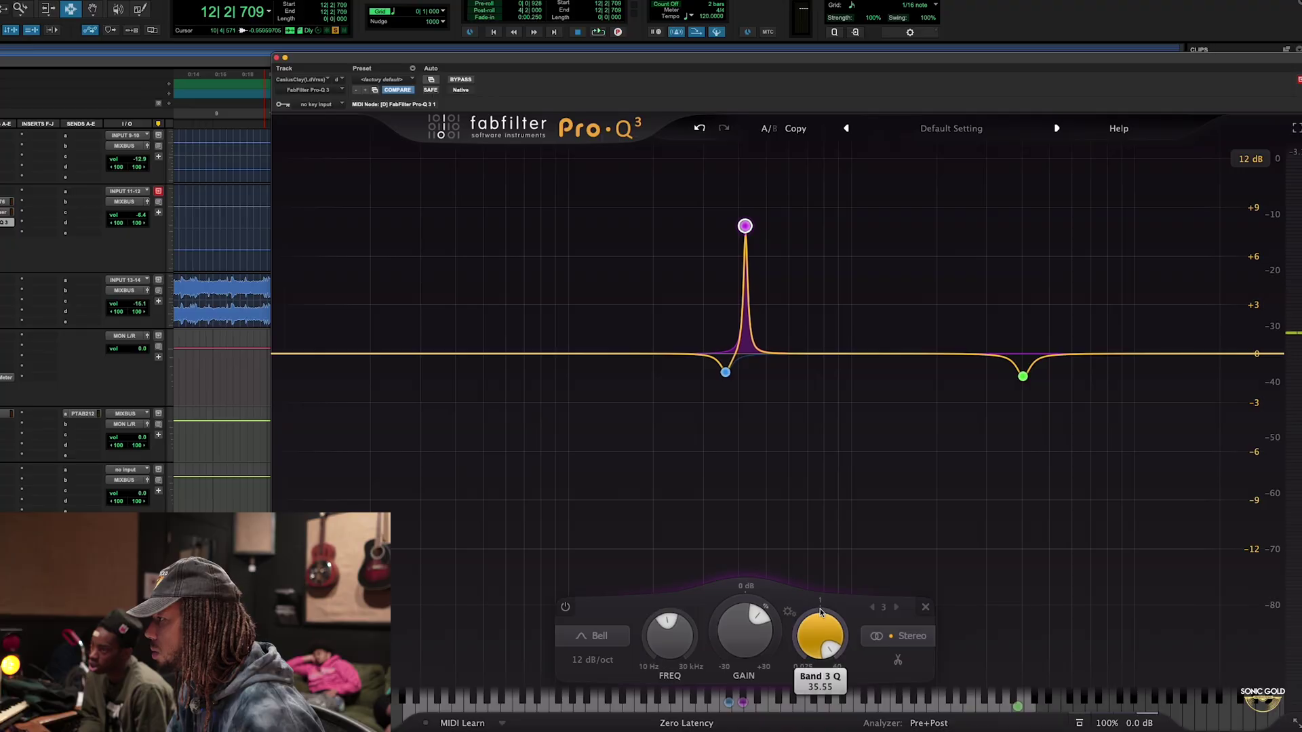
Narrow the third band to a Q of 29.44 and tune it to 417.49 Hz at +11.44 dB during soloed playback.
{"action": "key", "text": "space"}
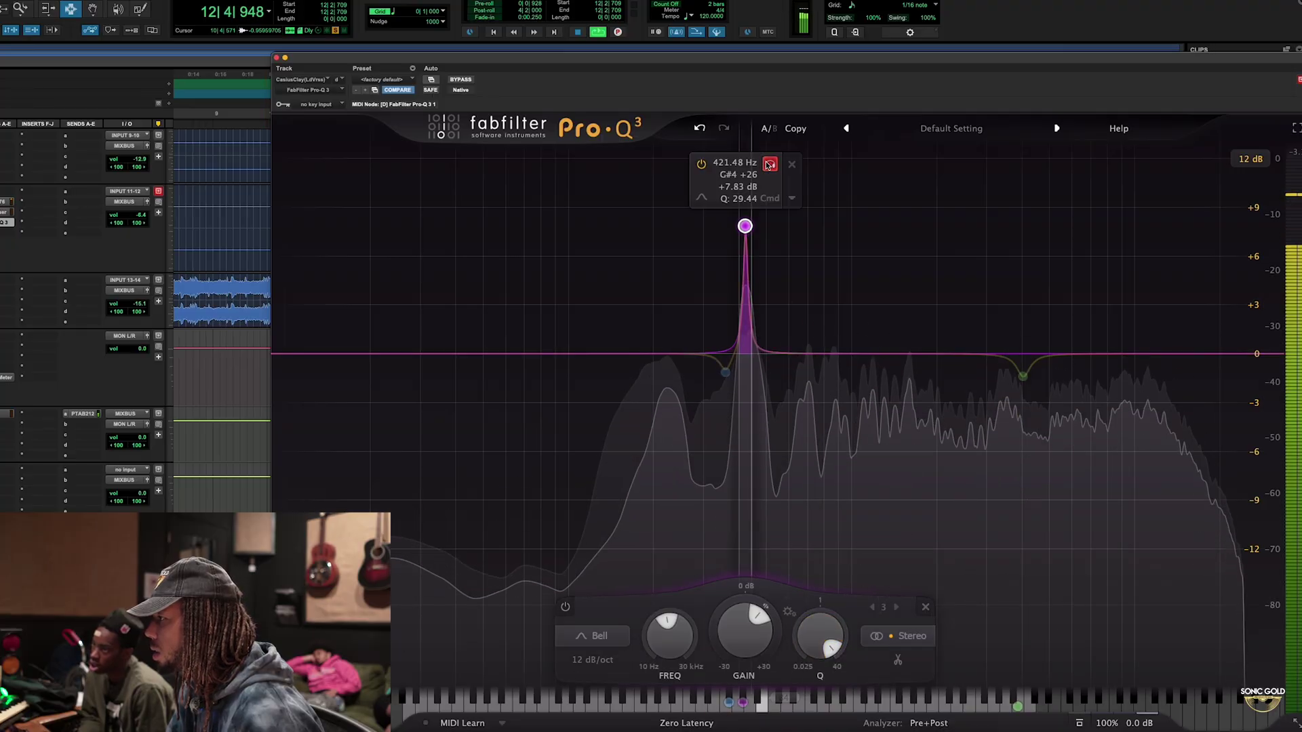
{"action": "left_click_drag", "start_coordinate": [767, 166], "coordinate": [766, 167]}
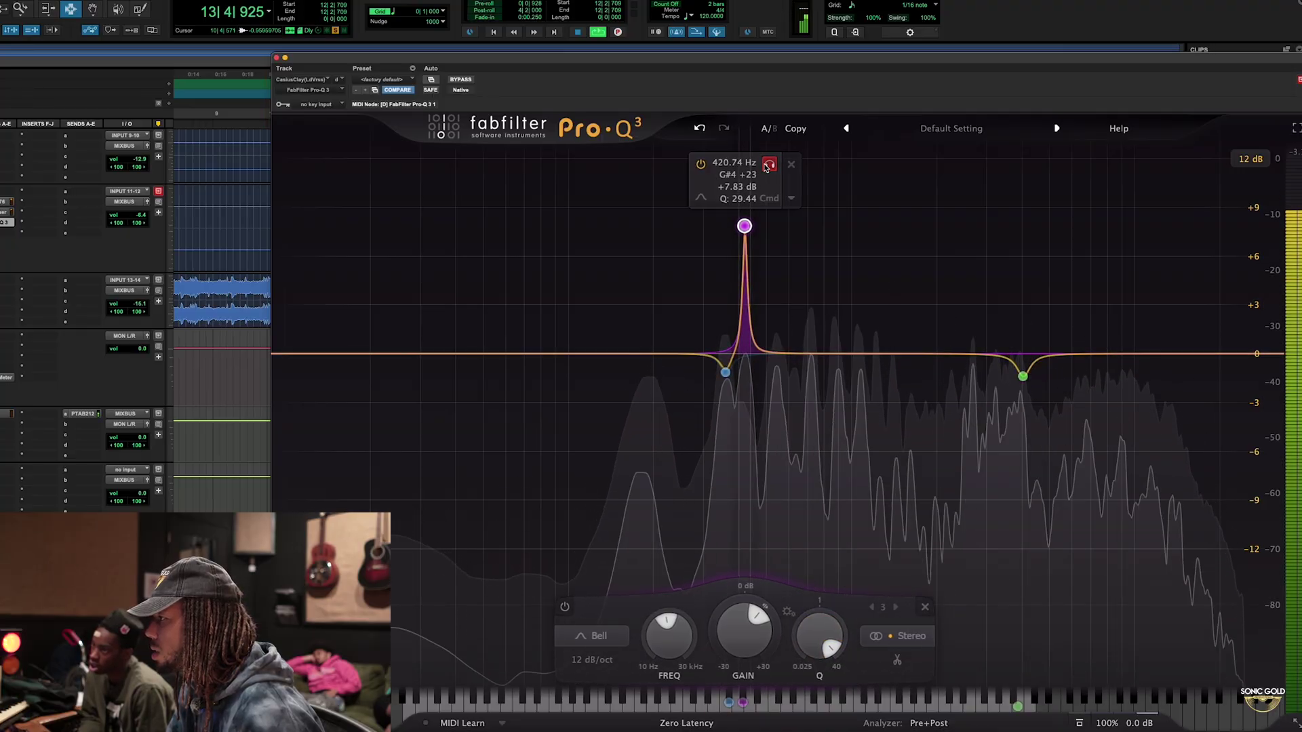
{"action": "left_click_drag", "start_coordinate": [744, 226], "coordinate": [744, 170]}
{"action": "key", "text": "space"}
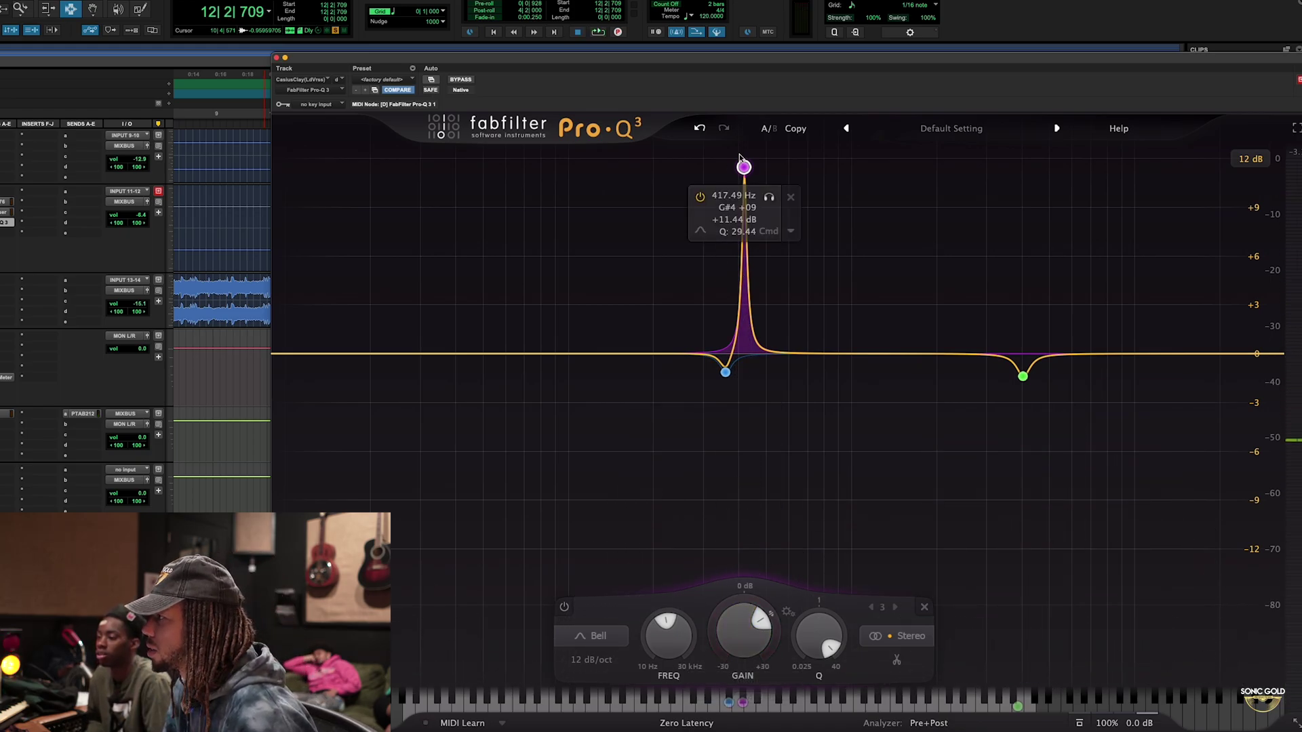
Audition the 417.49 Hz boost in playback, reset its gain to 0 dB, and replay the vocal.
{"action": "key", "text": "space"}
{"action": "left_click", "coordinate": [769, 197]}
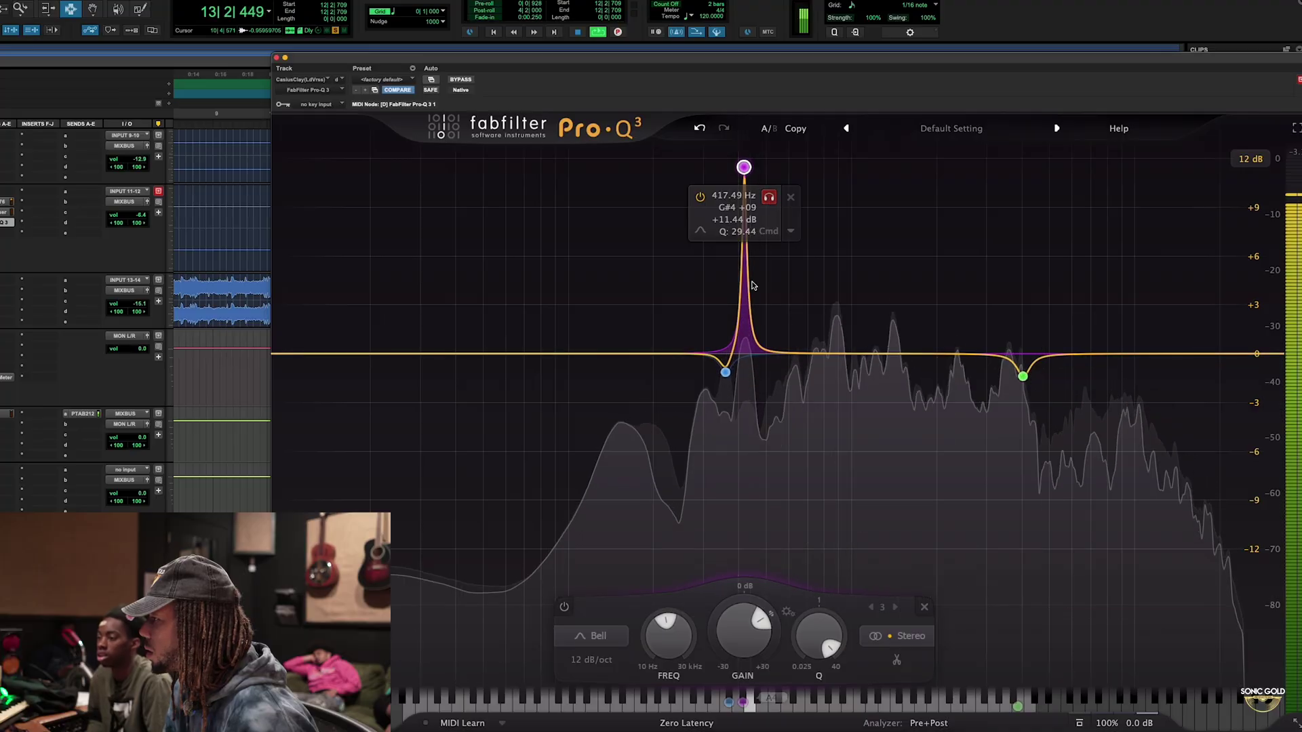
{"action": "key", "text": "space"}
{"action": "double_click", "coordinate": [752, 641]}
{"action": "key", "text": "space"}
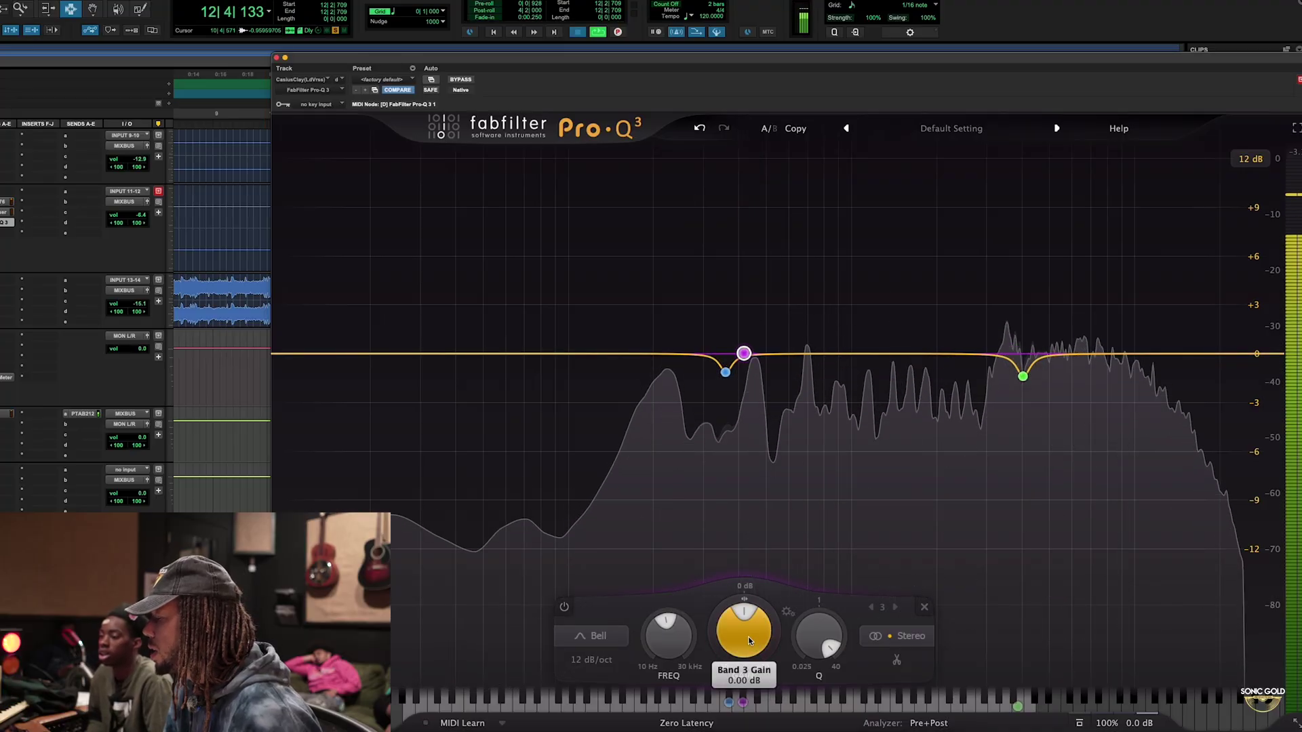
{"action": "key", "text": "space"}
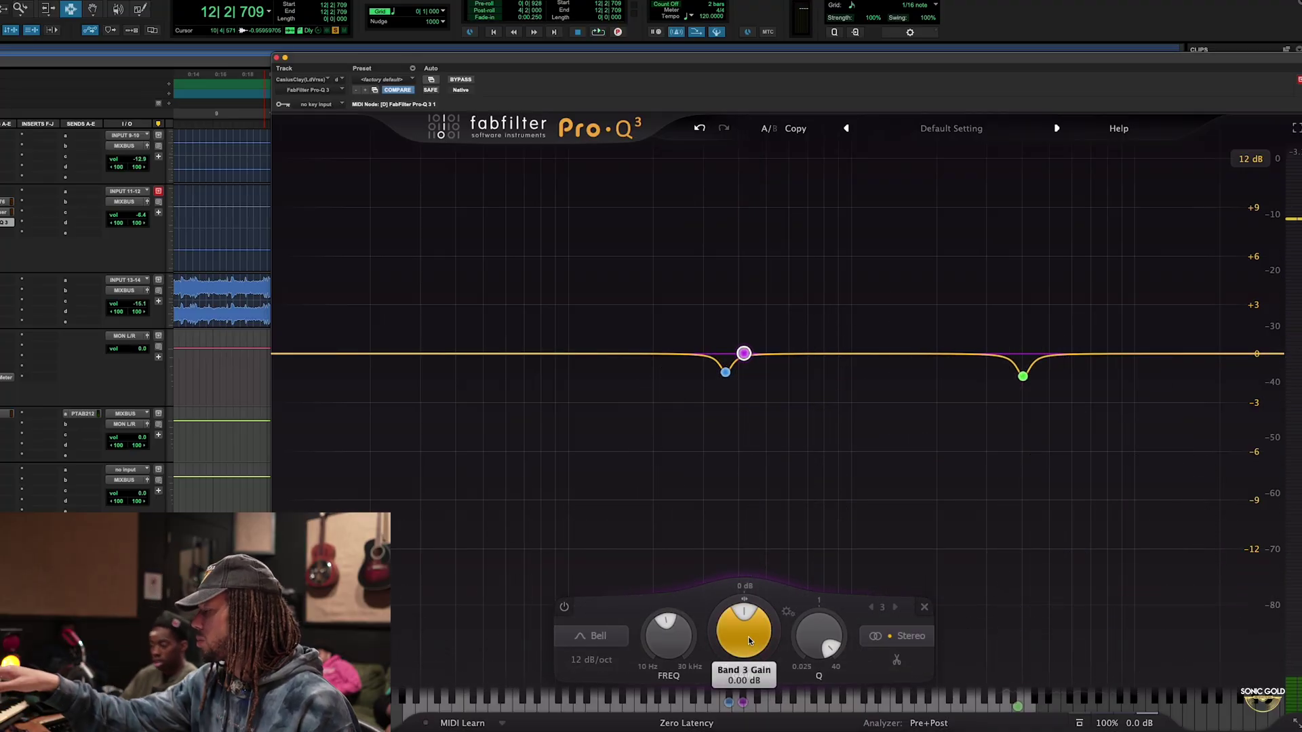
Replay the vocal with the third band flat and set the EQ display range to 6 dB.
{"action": "key", "text": "space"}
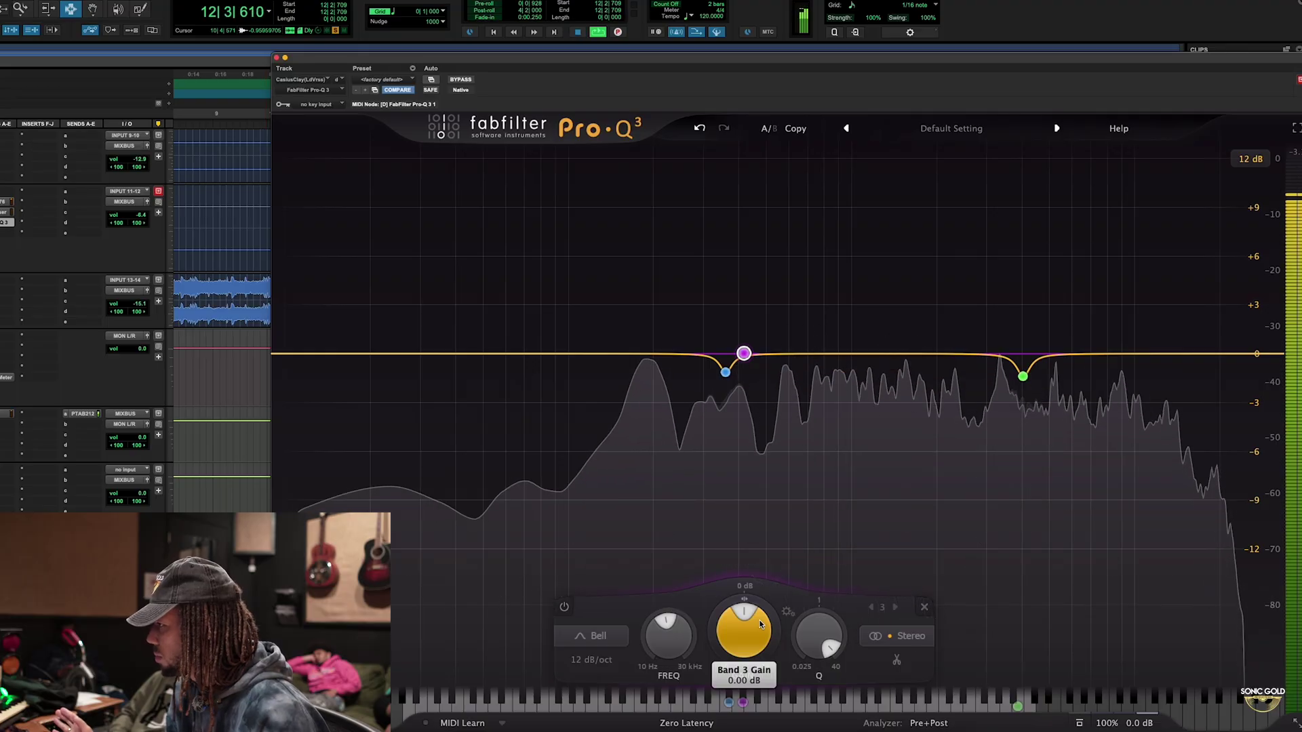
{"action": "key", "text": "space"}
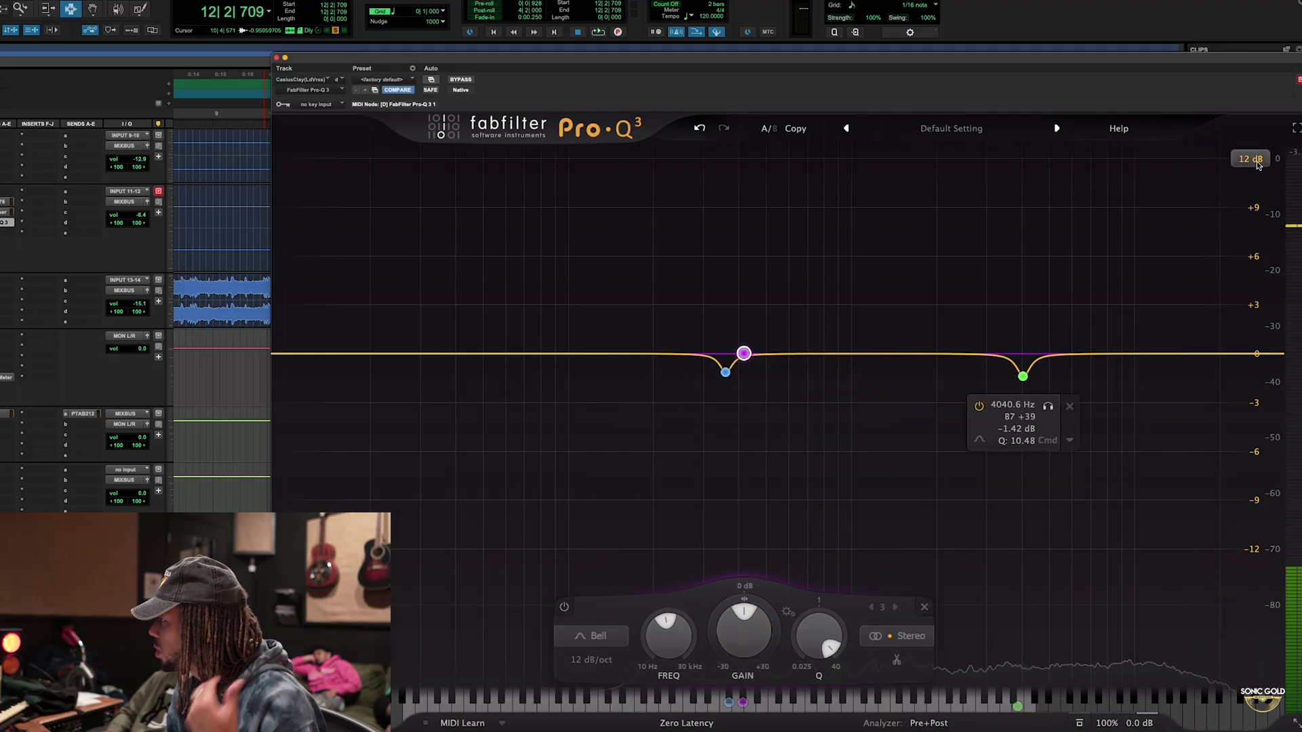
{"action": "left_click", "coordinate": [1251, 159]}
{"action": "left_click", "coordinate": [1250, 191]}
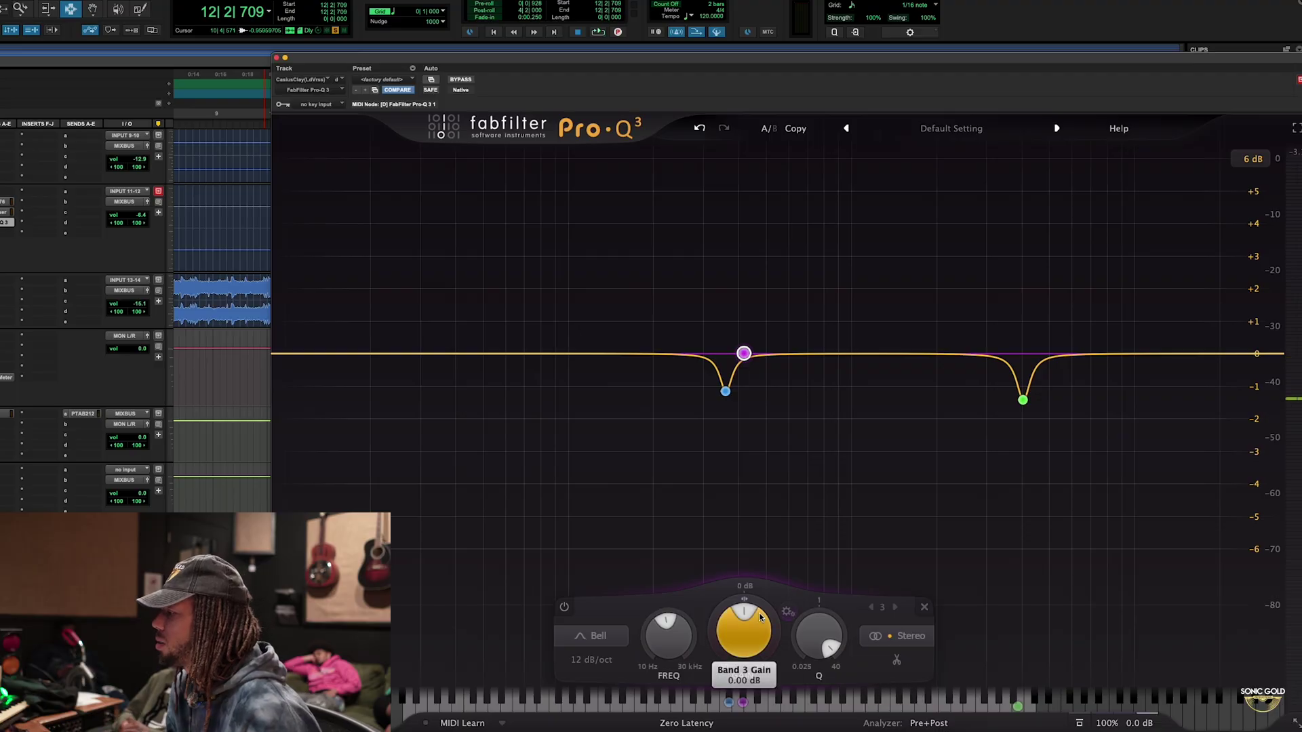
Lower the third band's gain to a cut of about -1.2 dB while playing the vocal.
{"action": "key", "text": "space"}
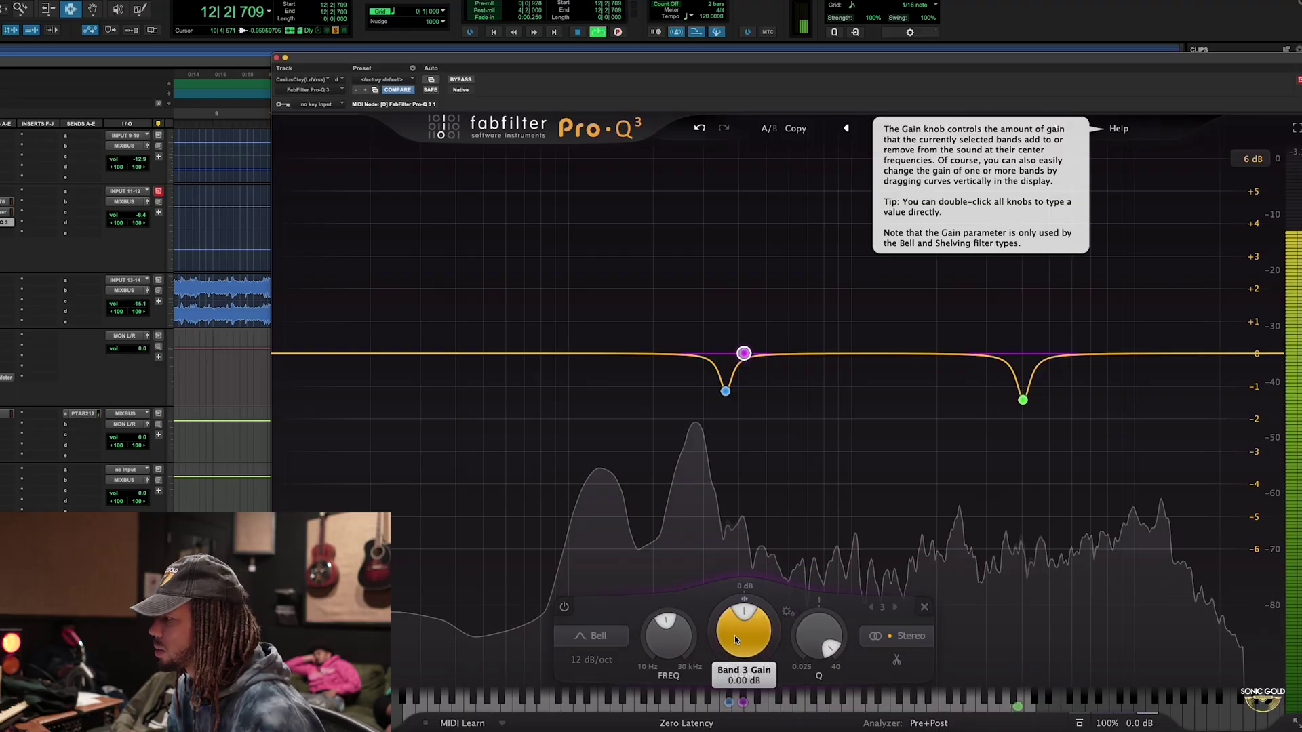
{"action": "mouse_move", "coordinate": [735, 636]}
{"action": "left_mouse_down"}
{"action": "mouse_move", "coordinate": [742, 650]}
{"action": "mouse_move", "coordinate": [744, 625]}
{"action": "mouse_move", "coordinate": [744, 656]}
{"action": "left_mouse_up"}
{"action": "key", "text": "space"}
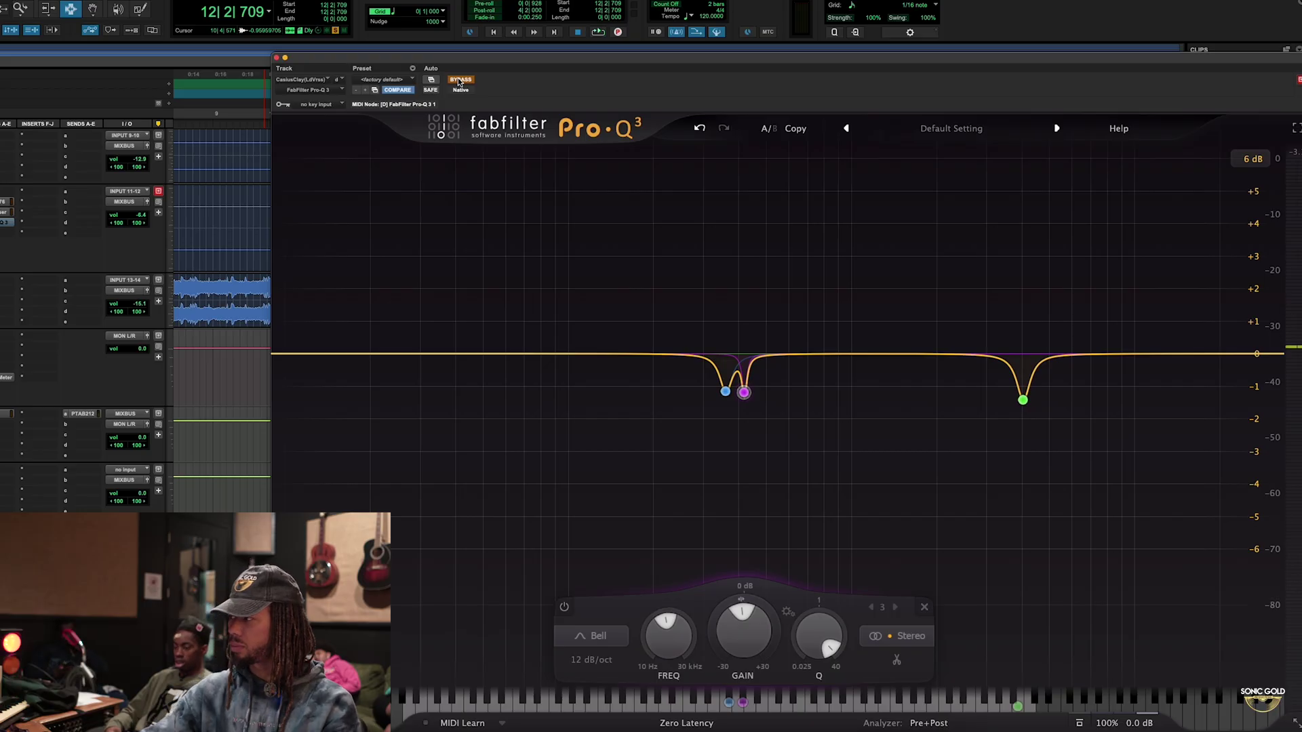
Compare the lead vocal in playback with the Pro-Q 3 bypassed and with its three cuts active.
{"action": "key", "text": "space"}
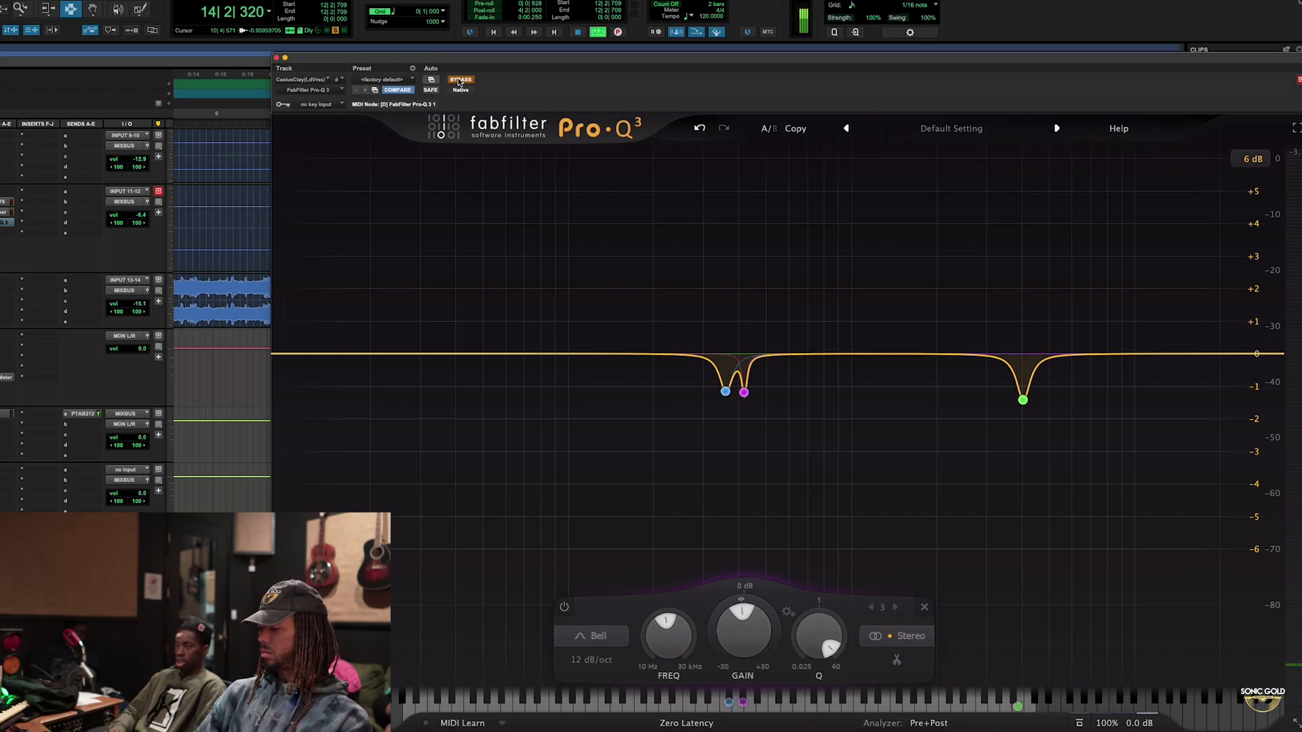
{"action": "key", "text": "space"}
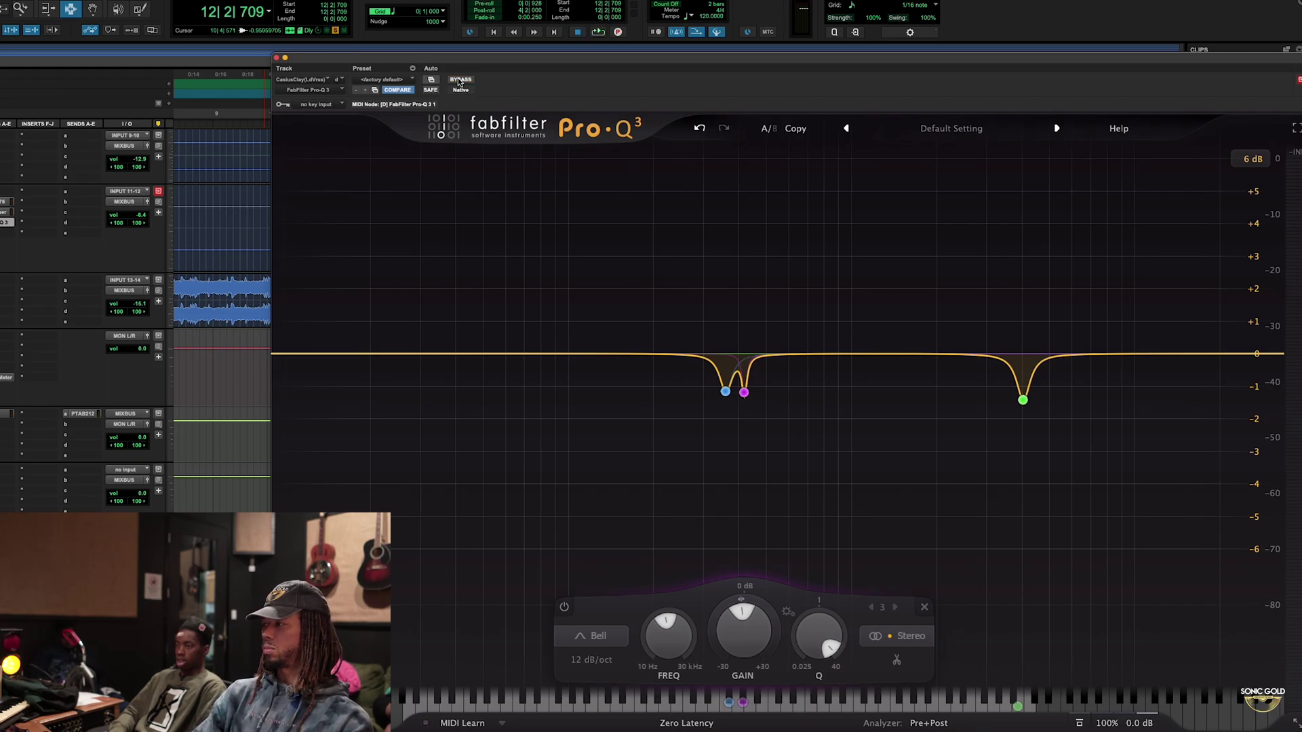
{"action": "key", "text": "space"}
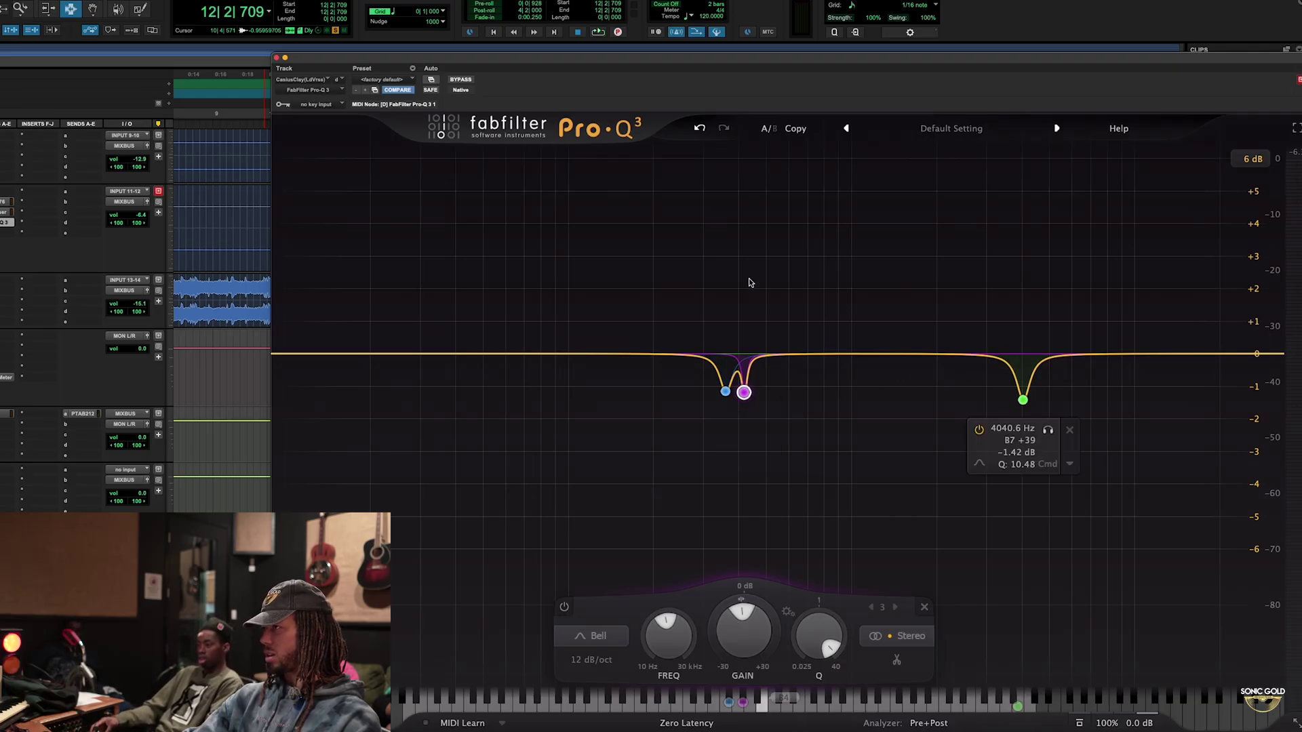
{"action": "left_click", "coordinate": [461, 80]}
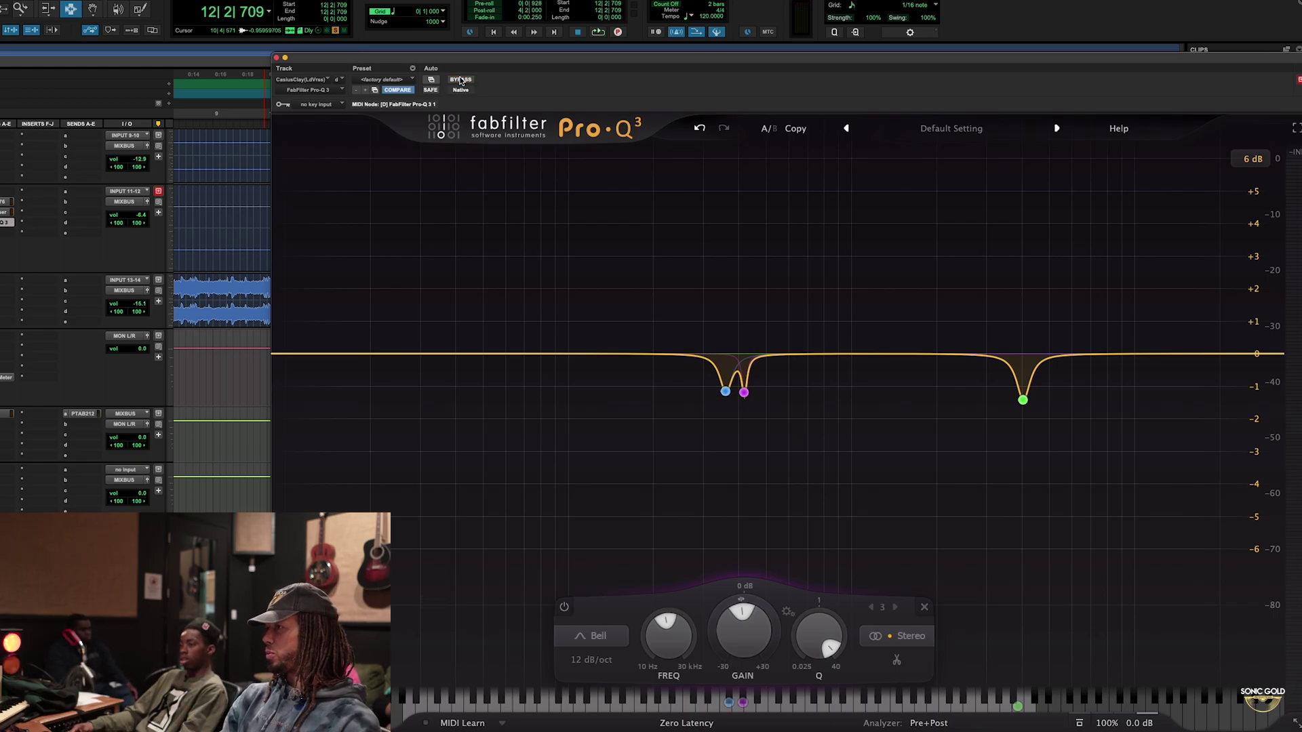
{"action": "key", "text": "space"}
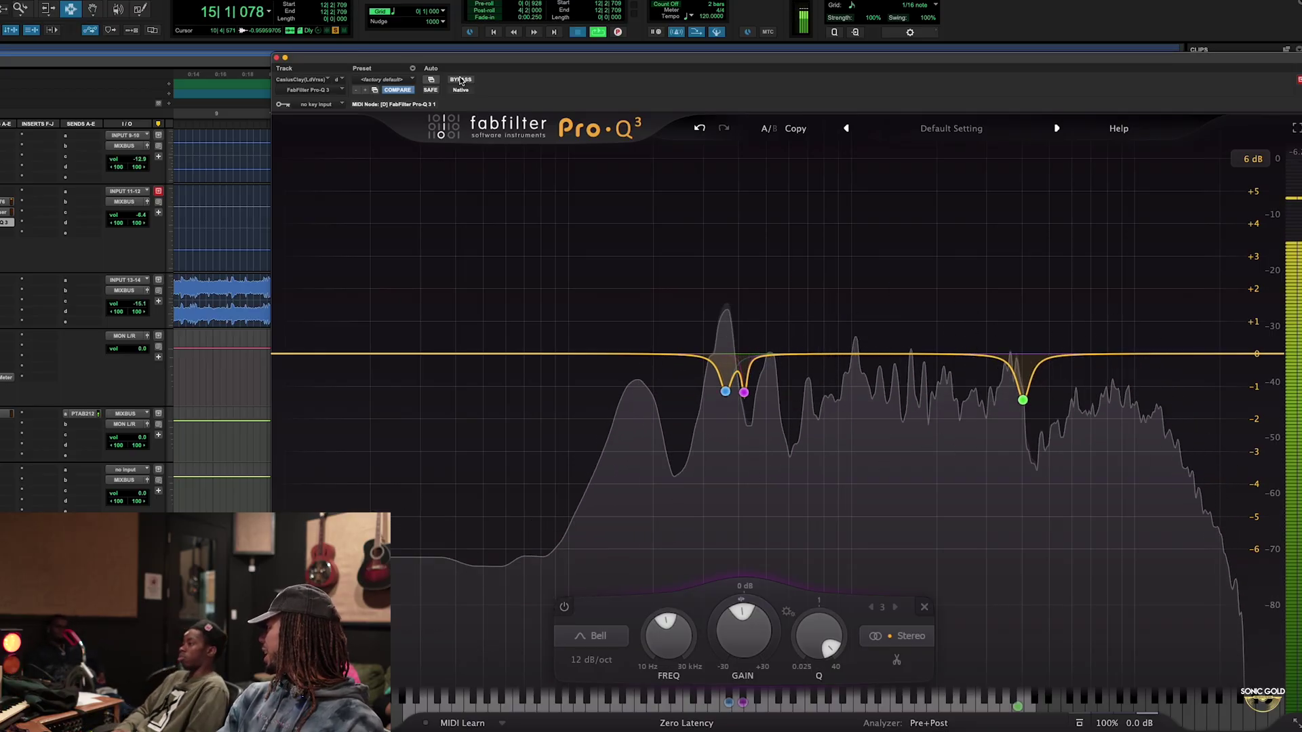
{"action": "key", "text": "space"}
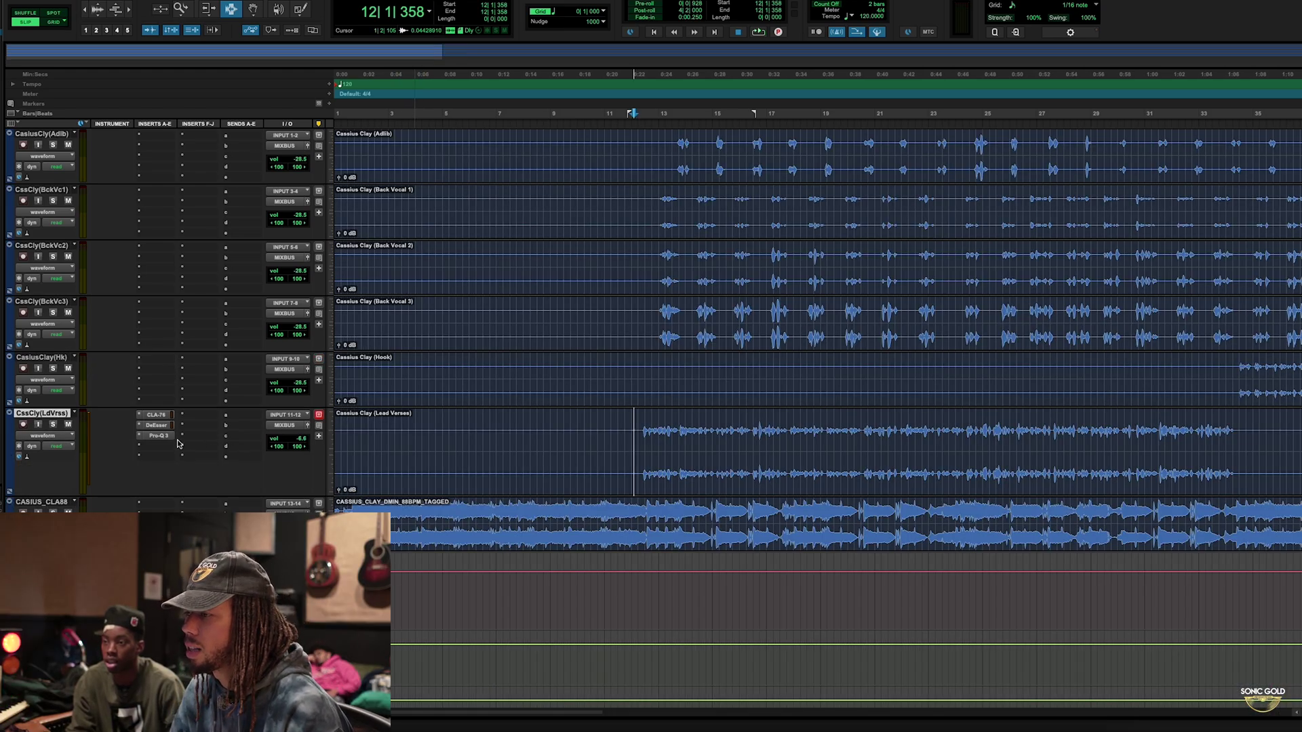
Reopen the lead vocal's Pro-Q 3 beside the tracks and add a fourth bell band at 175.76 Hz during playback.
{"action": "left_click", "coordinate": [157, 436]}
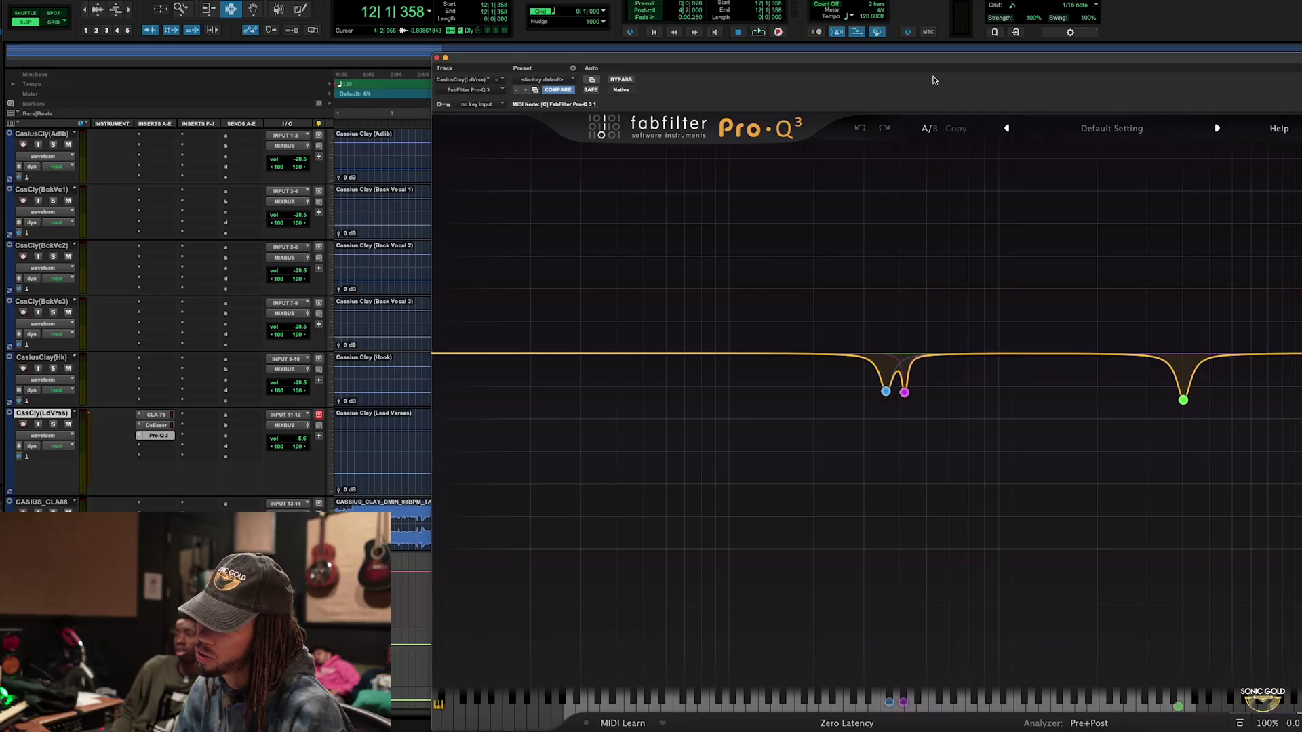
{"action": "left_click_drag", "start_coordinate": [794, 59], "coordinate": [1017, 76]}
{"action": "key", "text": "space"}
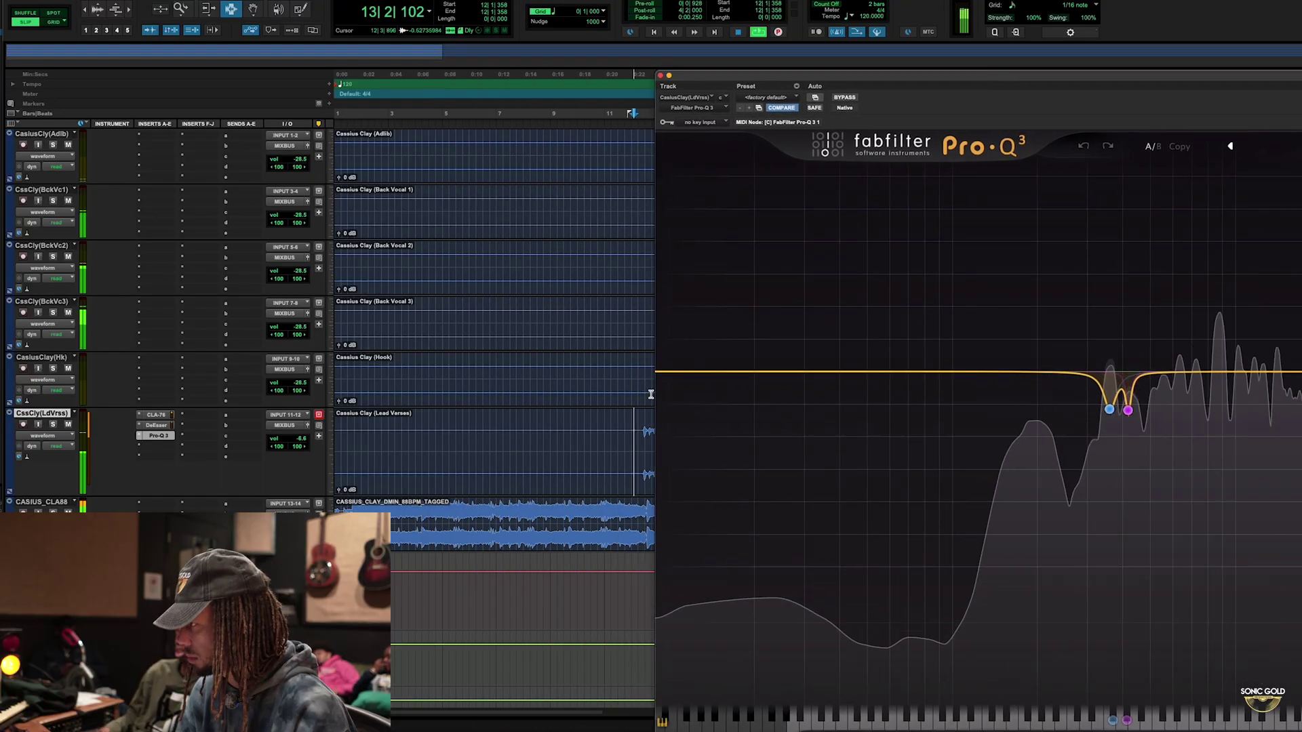
{"action": "left_click", "coordinate": [1022, 369]}
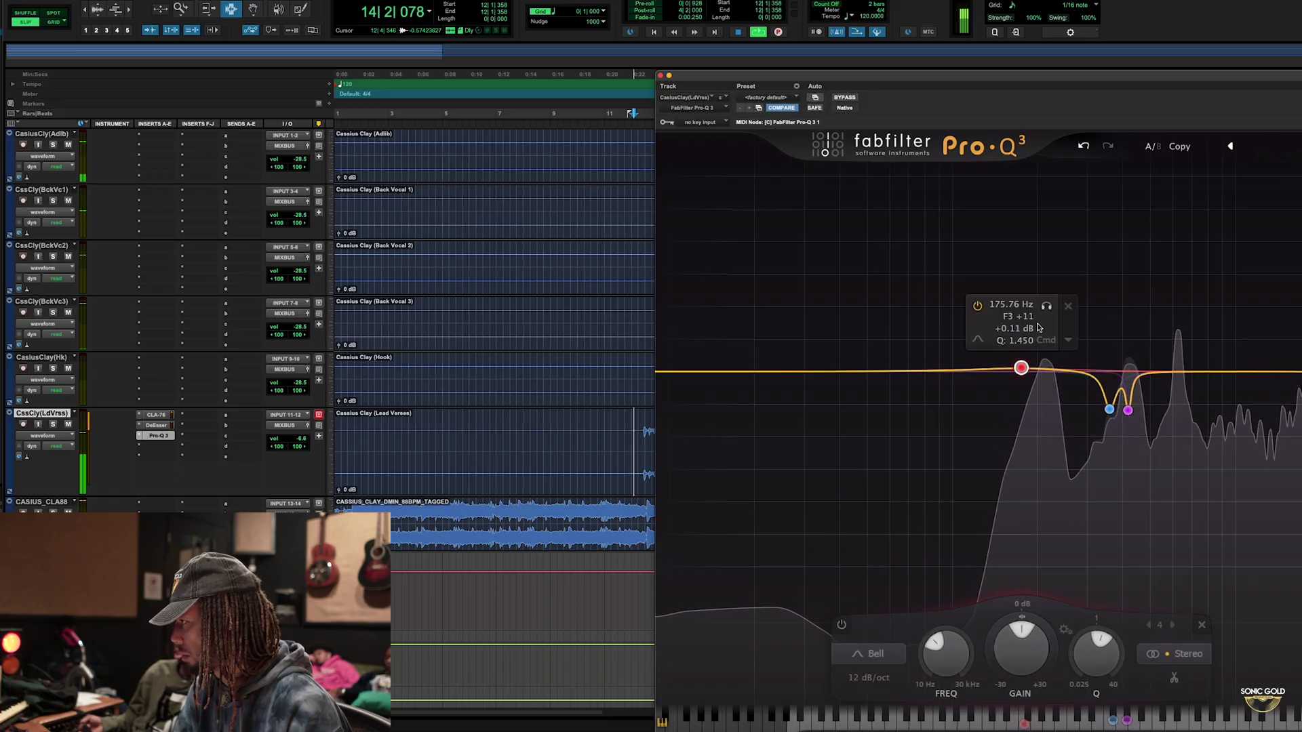
{"action": "key", "text": "space"}
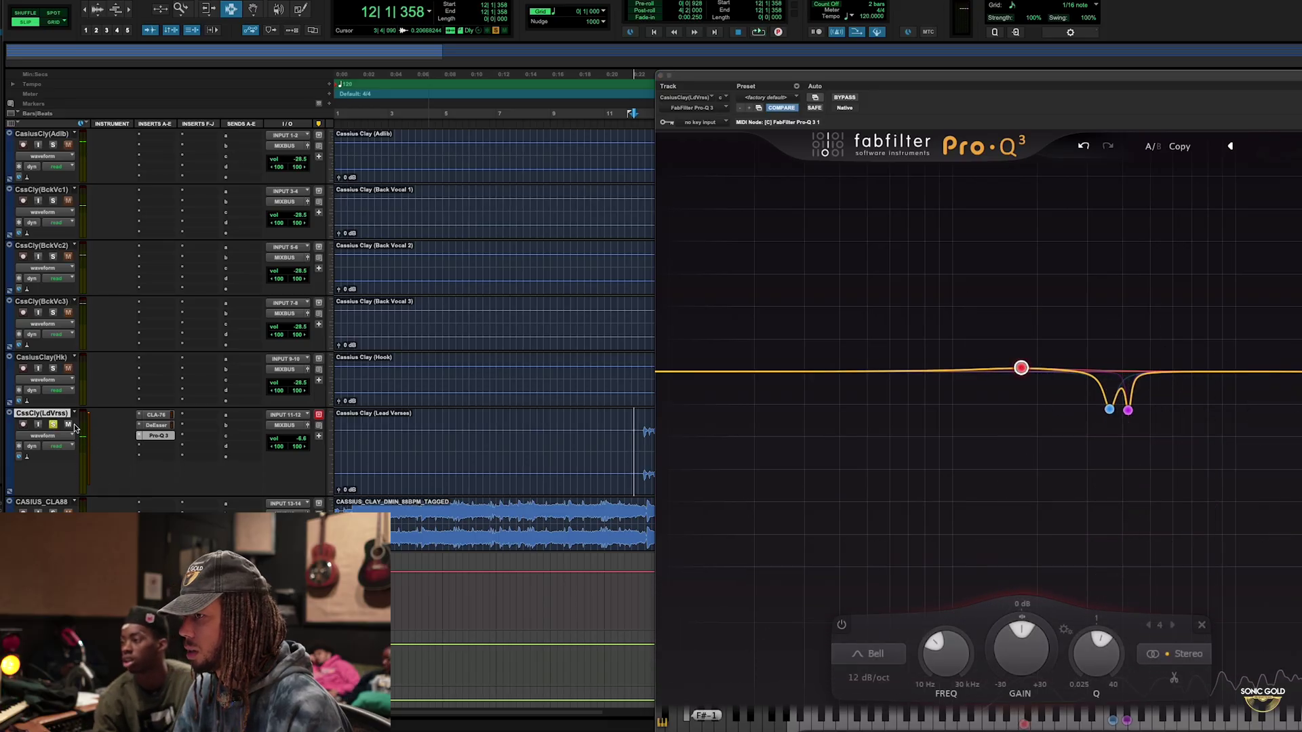
Audition the fourth band on the soloed lead vocal and move it to 195.63 Hz at 0 dB.
{"action": "mouse_move", "coordinate": [1124, 352]}
{"action": "key", "text": "space"}
{"action": "mouse_move", "coordinate": [1046, 307]}
{"action": "left_mouse_down"}
{"action": "mouse_move", "coordinate": [1065, 306]}
{"action": "mouse_move", "coordinate": [1015, 315]}
{"action": "mouse_move", "coordinate": [1063, 308]}
{"action": "left_mouse_up"}
{"action": "key", "text": "space"}
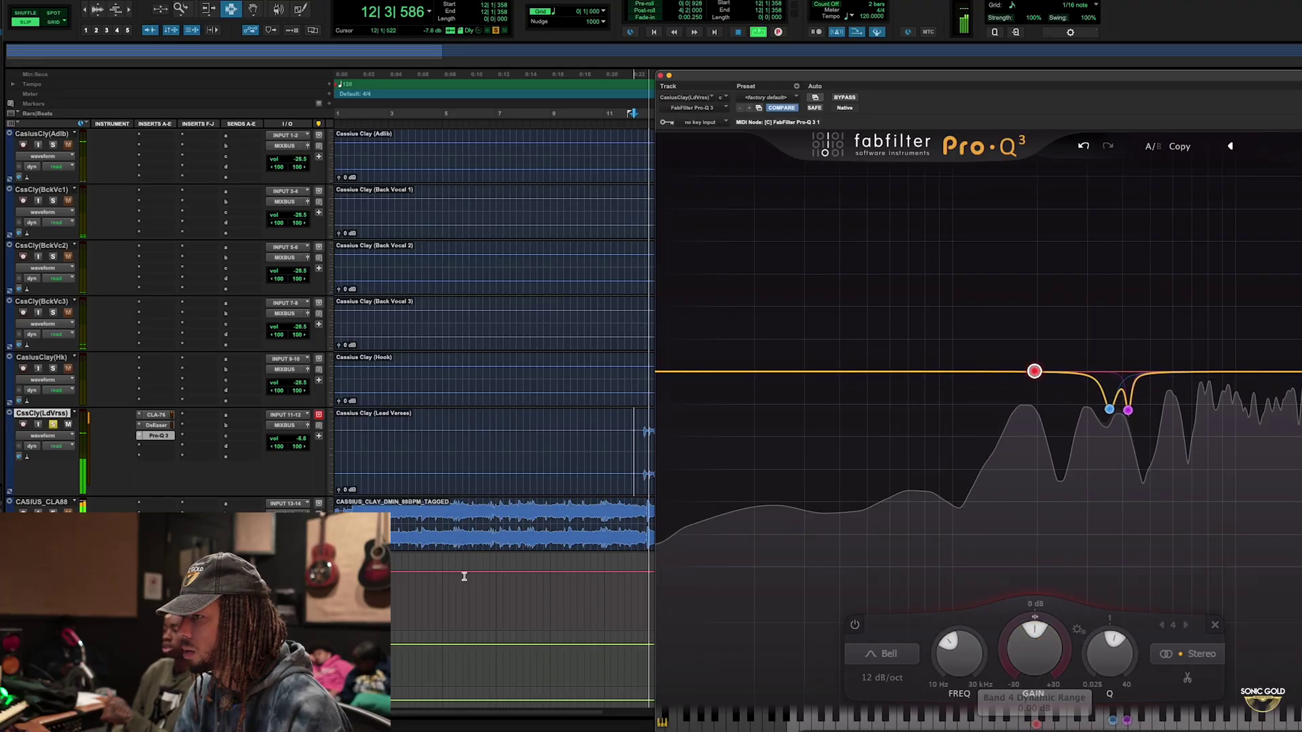
{"action": "key", "text": "space"}
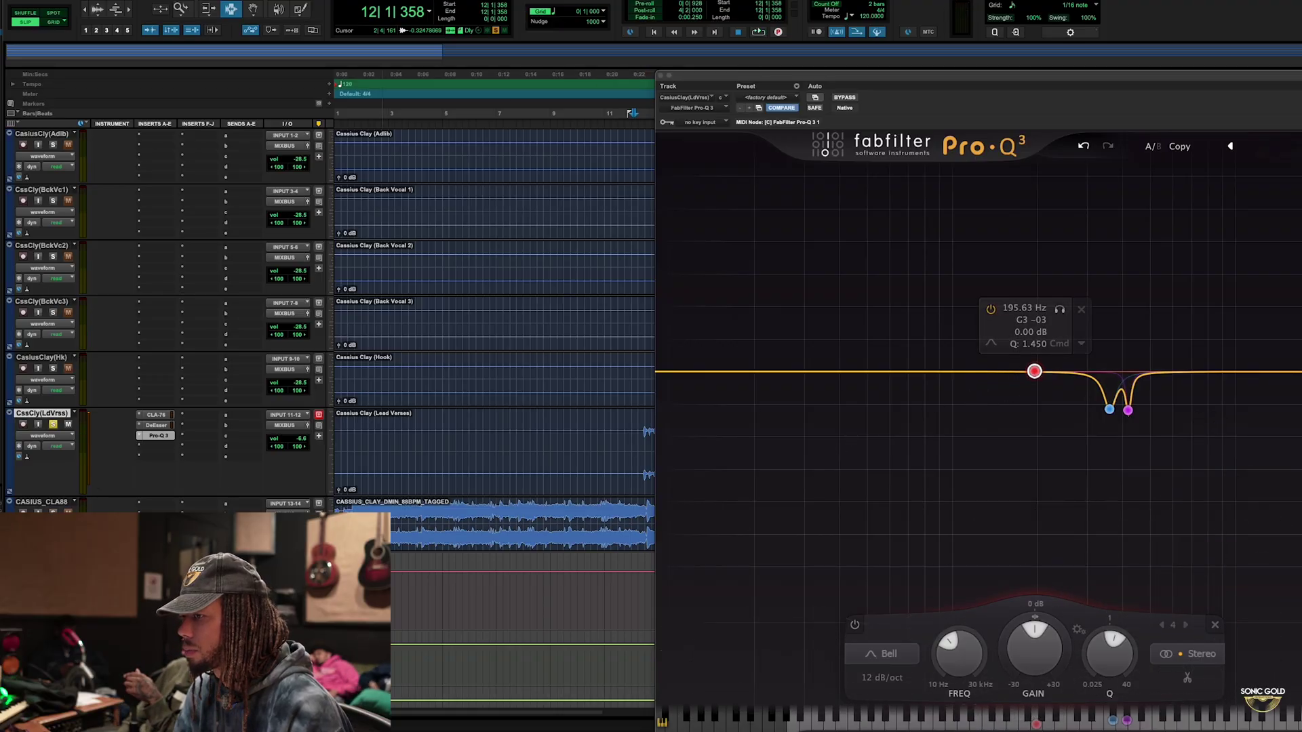
Replay the soloed lead vocal and audition the isolated 195.63 Hz band.
{"action": "key", "text": "space"}
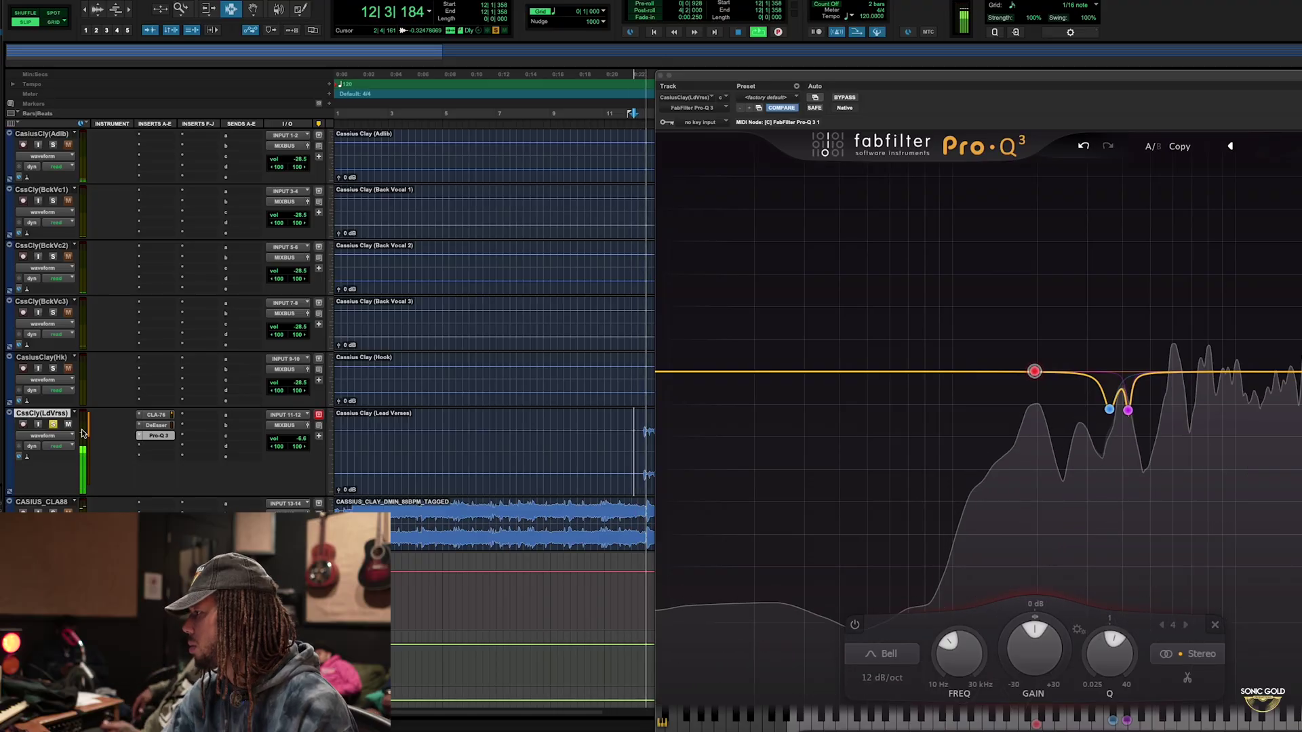
{"action": "key", "text": "space"}
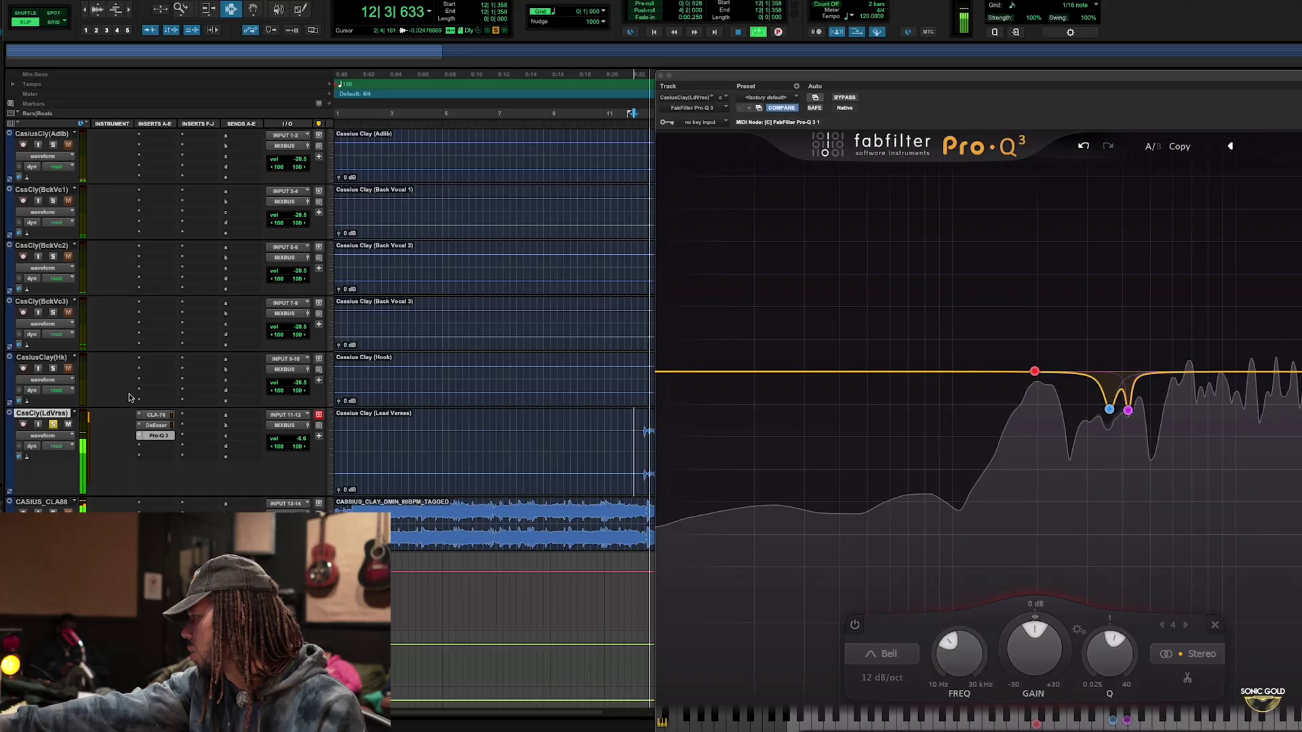
{"action": "key", "text": "space"}
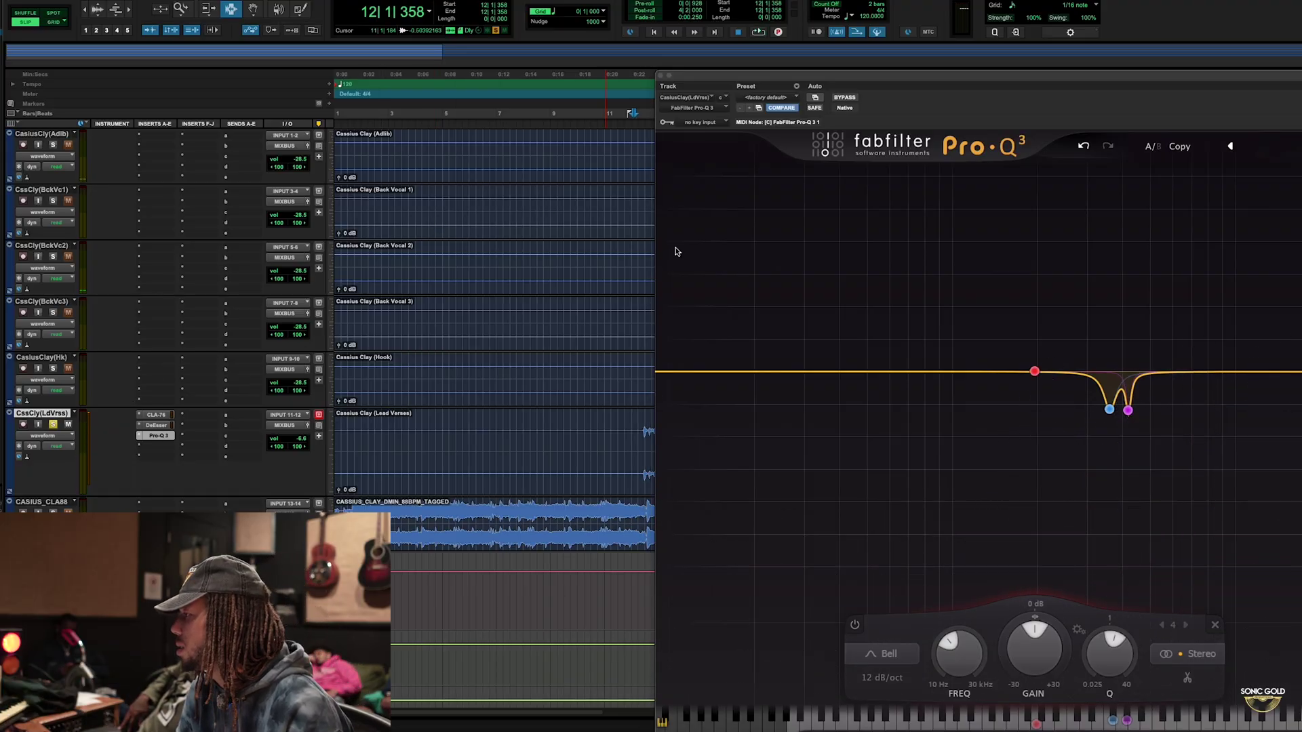
{"action": "key", "text": "space"}
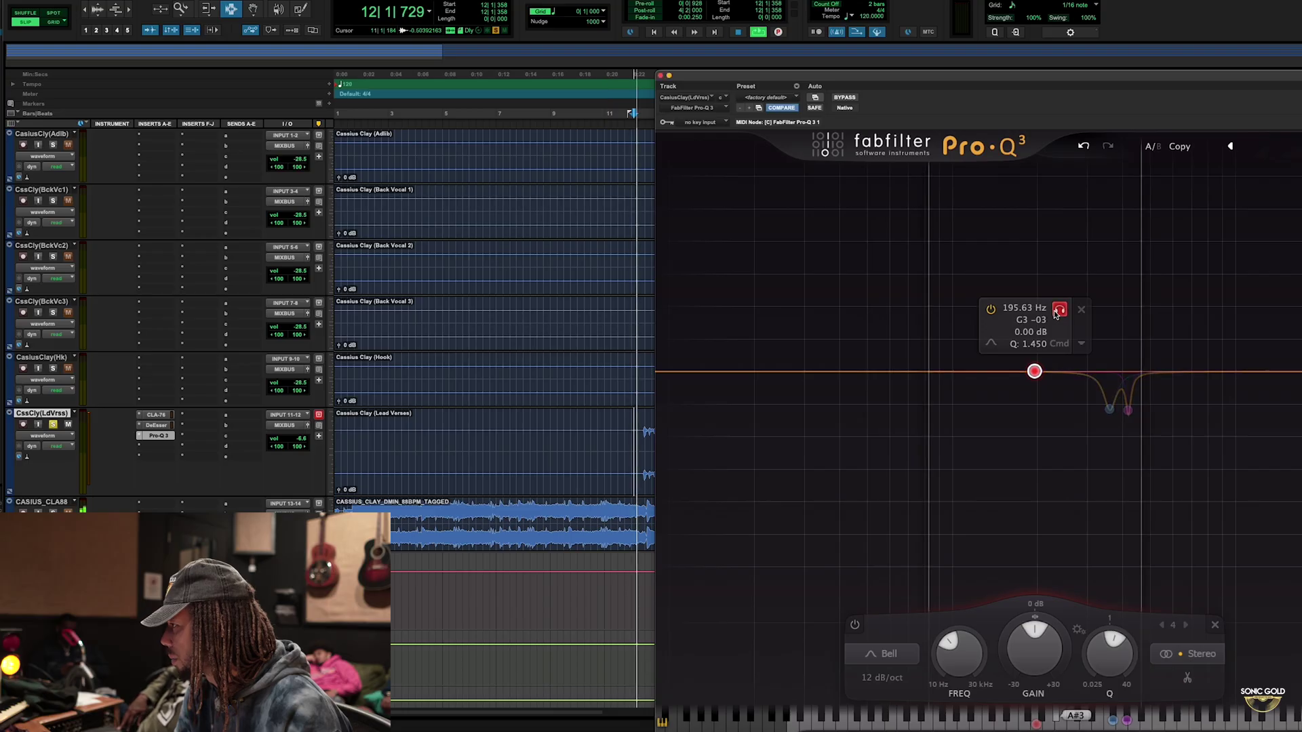
{"action": "key", "text": "space"}
Lower the fourth band's gain to -0.29 dB while the vocal plays.
{"action": "mouse_move", "coordinate": [1106, 637]}
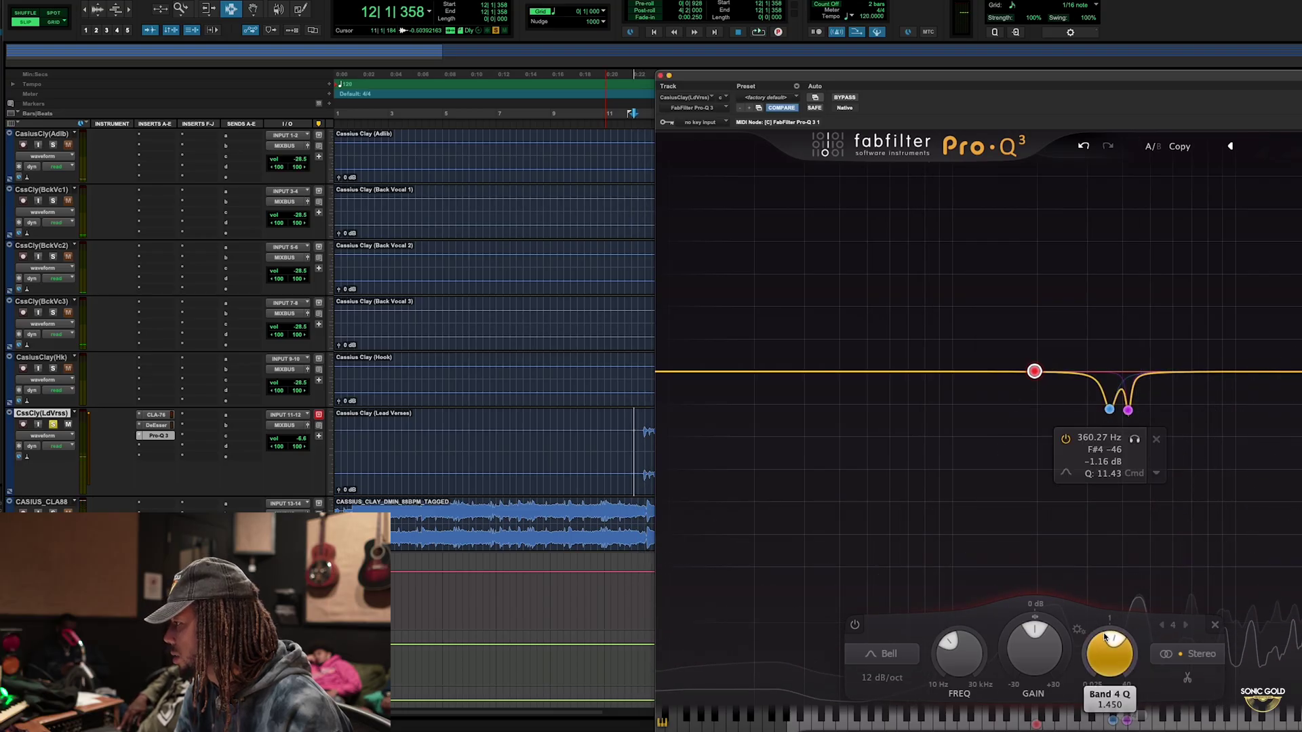
{"action": "mouse_move", "coordinate": [1036, 662]}
{"action": "key", "text": "space"}
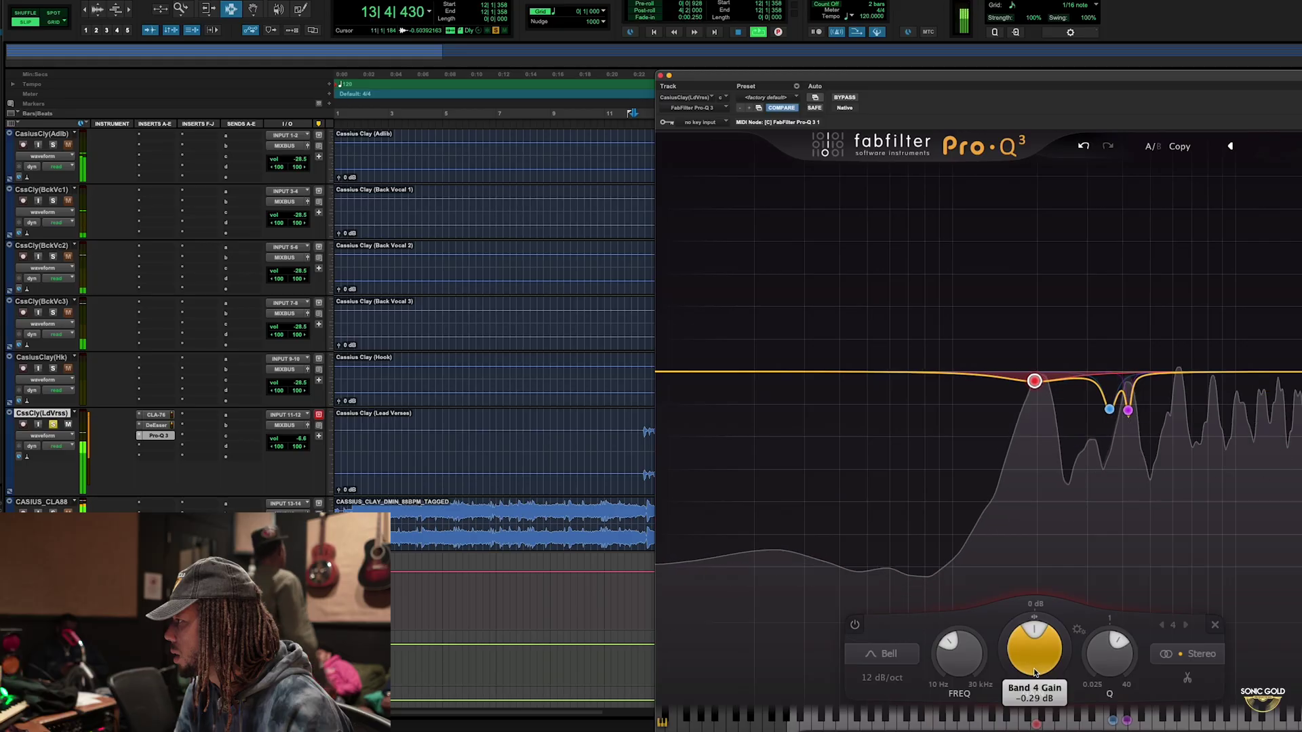
{"action": "left_click_drag", "start_coordinate": [1036, 661], "coordinate": [1035, 675]}
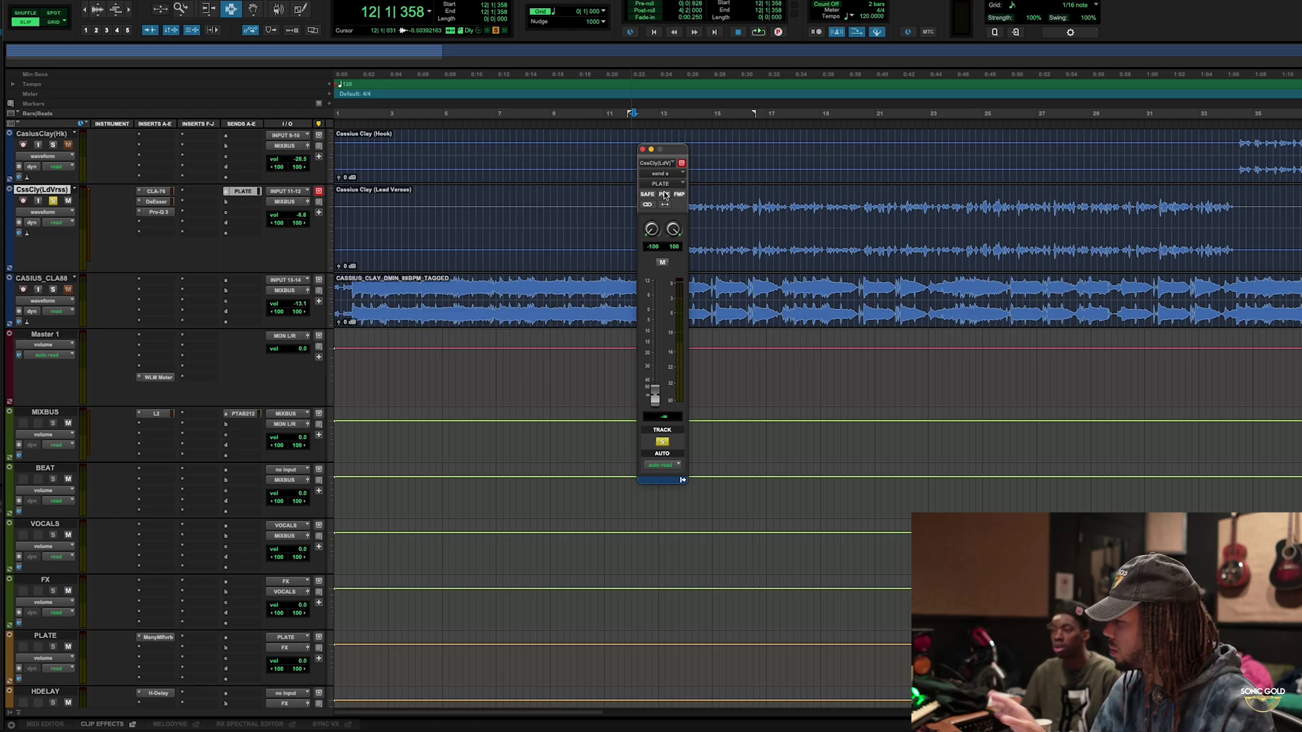
Raise the lead vocal's PLATE send level during playback, with the send fader window moved aside.
{"action": "left_click_drag", "start_coordinate": [668, 154], "coordinate": [581, 155]}
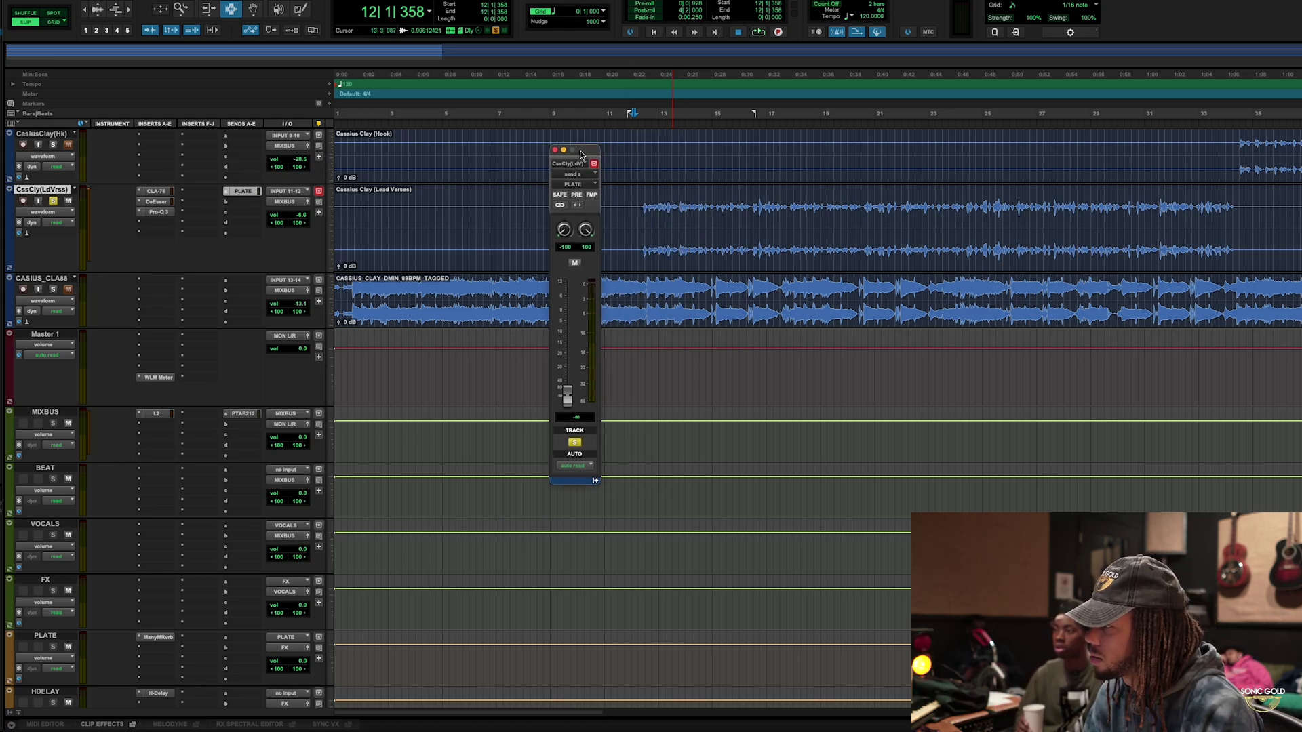
{"action": "key", "text": "space"}
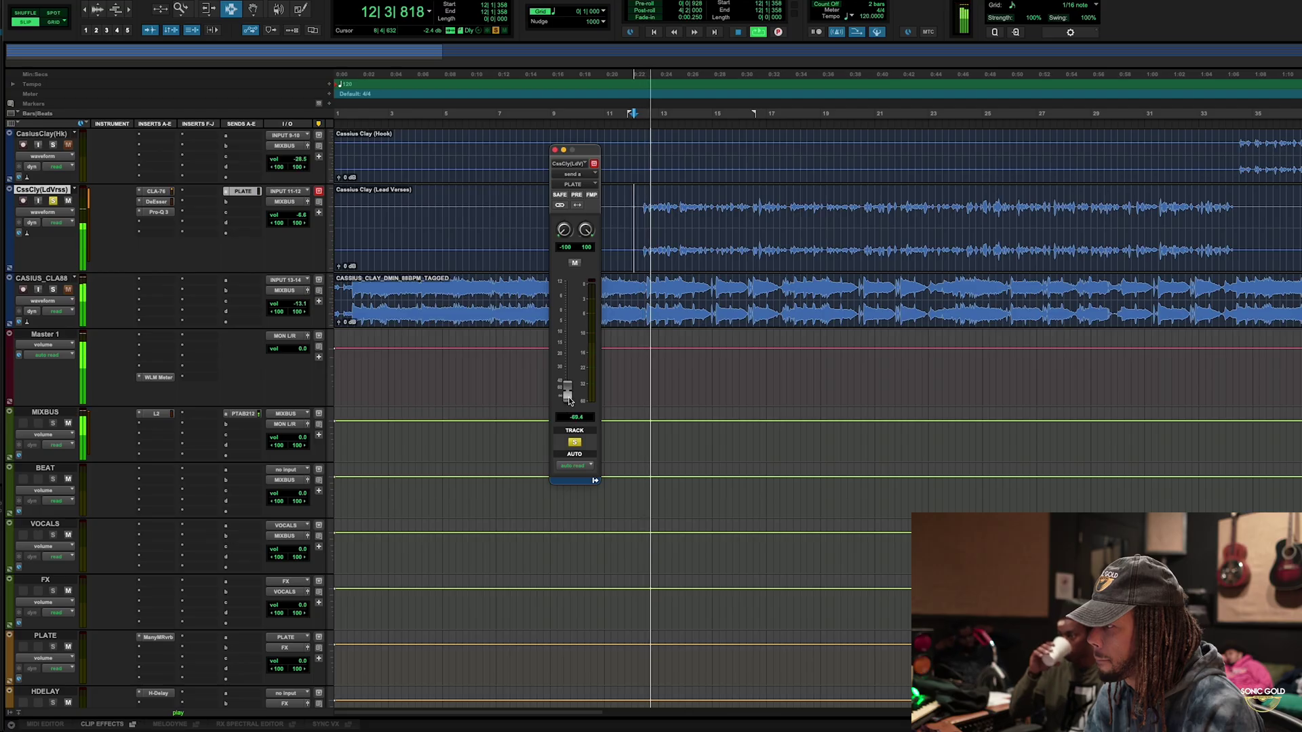
{"action": "left_click_drag", "start_coordinate": [567, 397], "coordinate": [570, 367]}
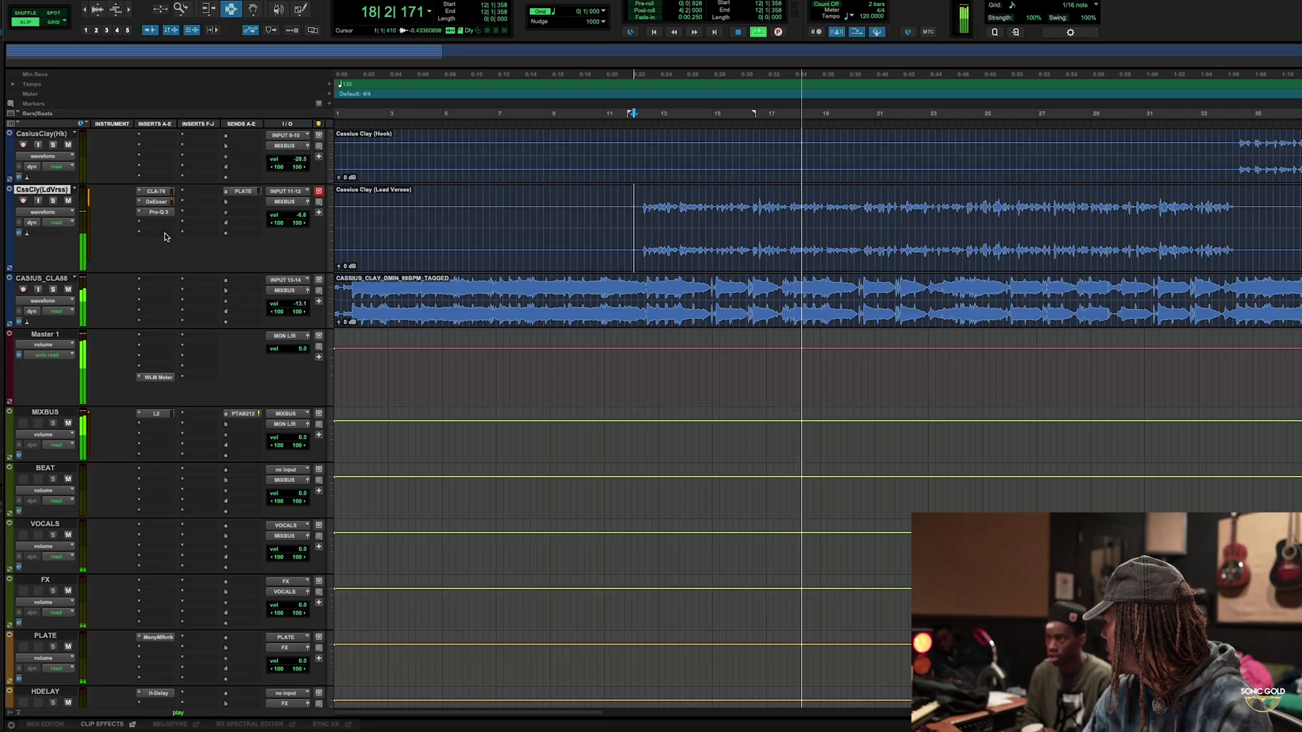
{"action": "key", "text": "space"}
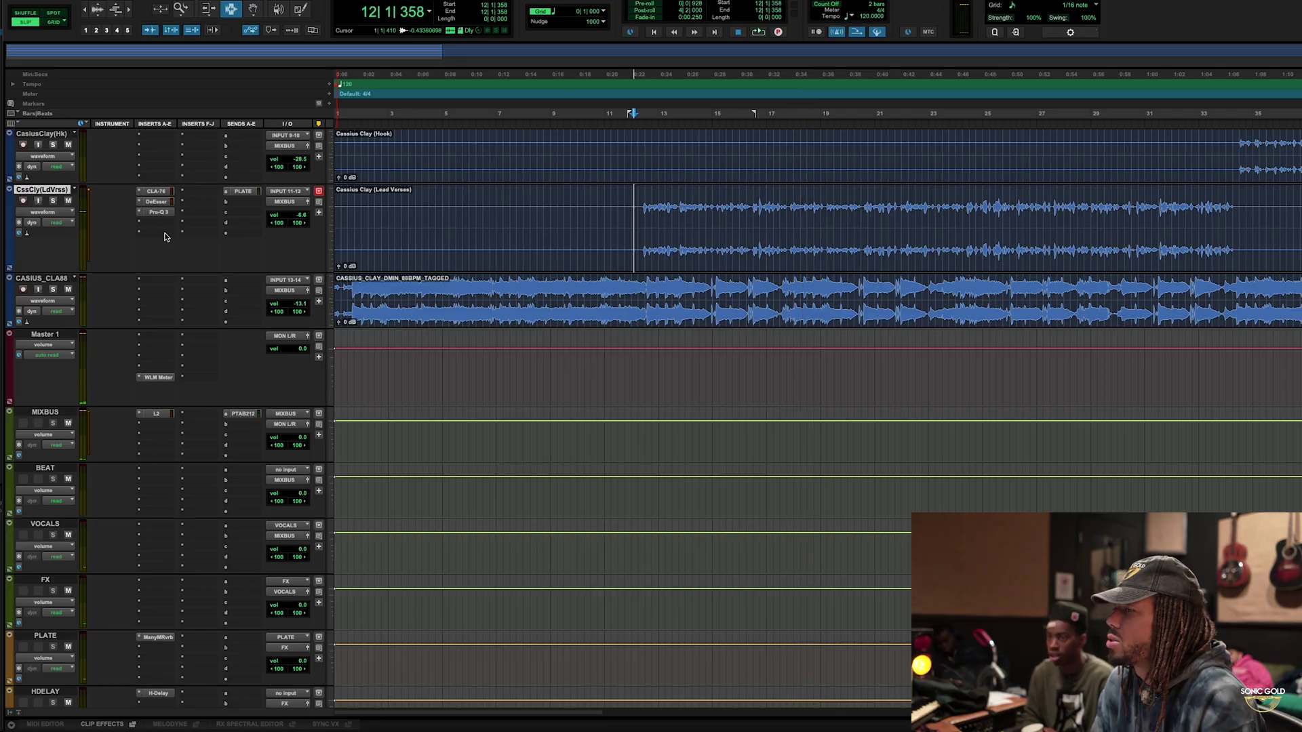
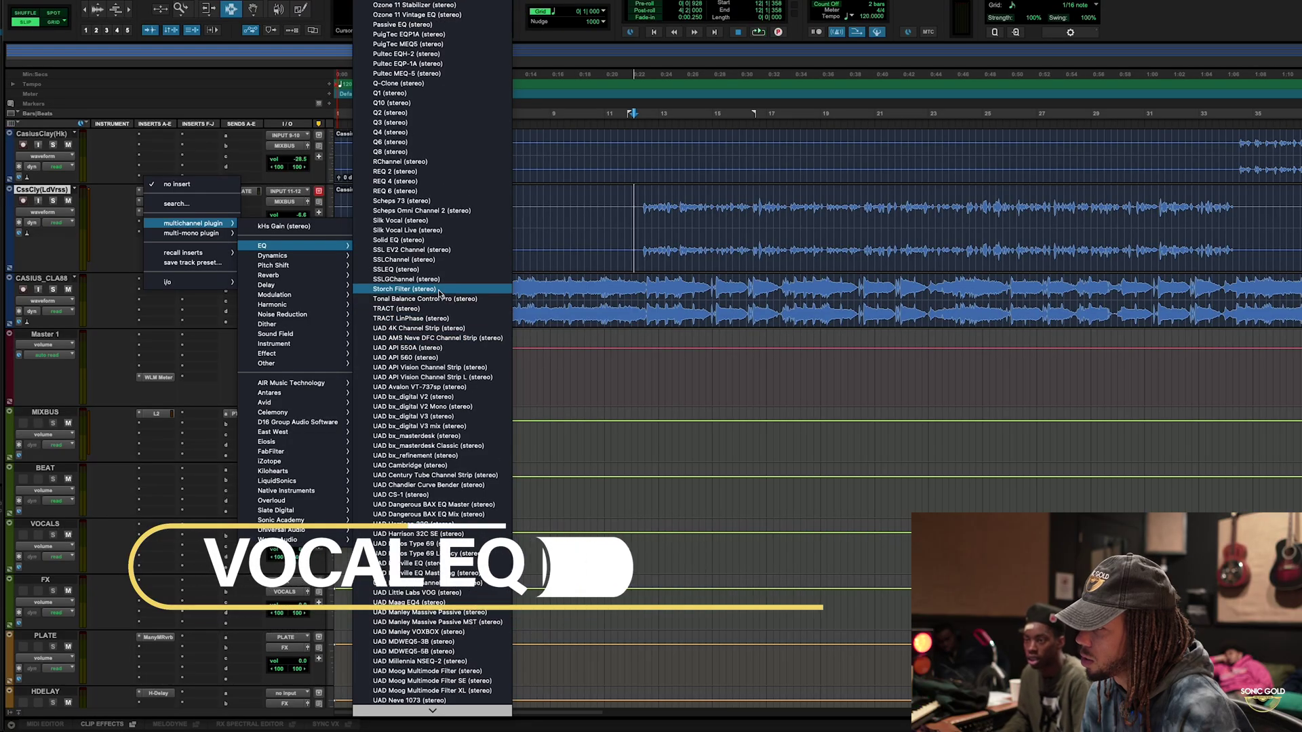
Insert the stereo Pultec EQP-1A equalizer after the Pro-Q 3 on the lead vocal track.
{"action": "scroll", "coordinate": [434, 285], "scroll_direction": "up", "scroll_amount": 3}
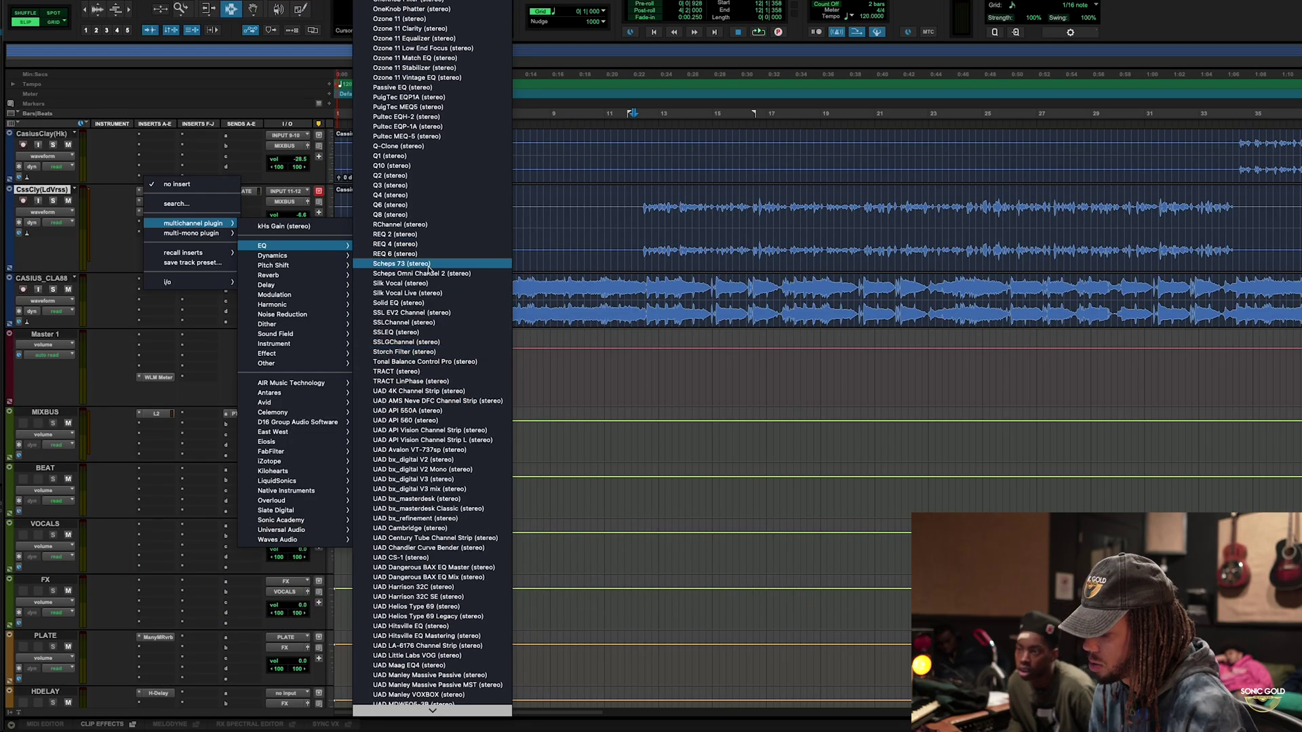
{"action": "key", "text": "p"}
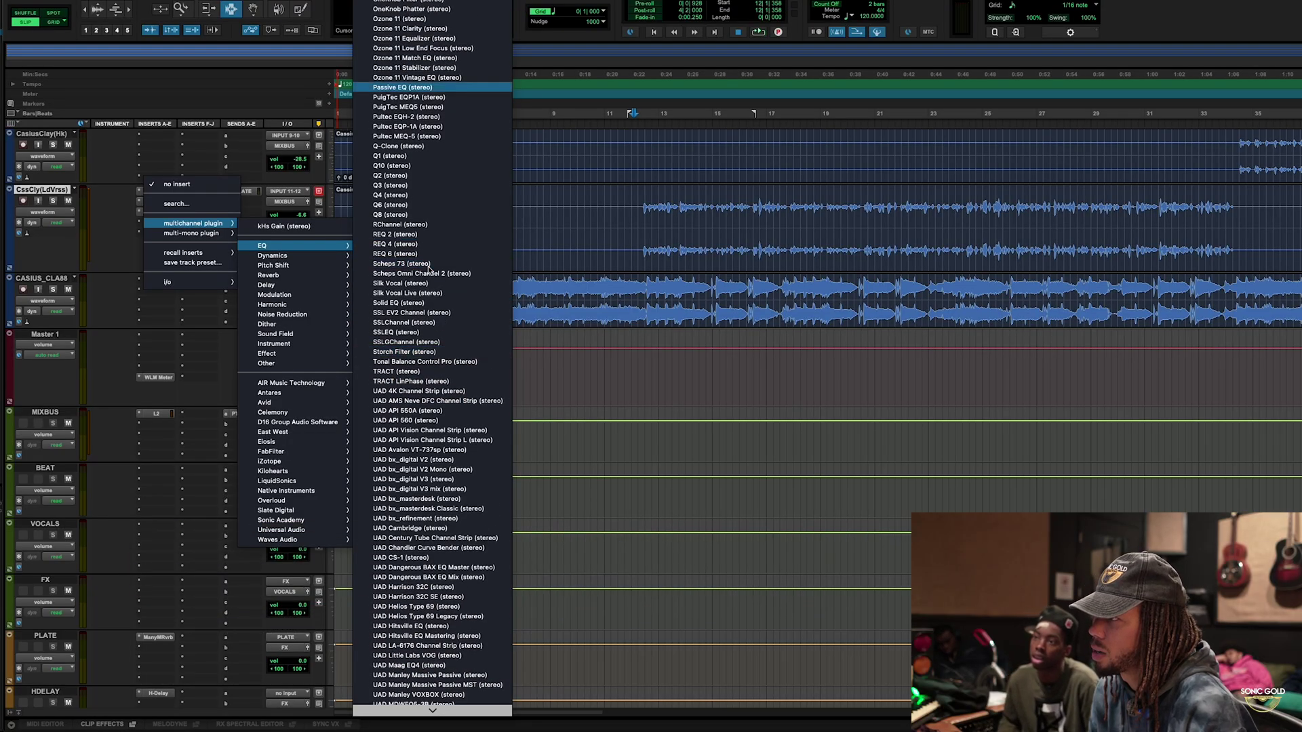
{"action": "key", "text": "Down"}
{"action": "key", "text": "Down"}
{"action": "key", "text": "Down"}
{"action": "key", "text": "Down"}
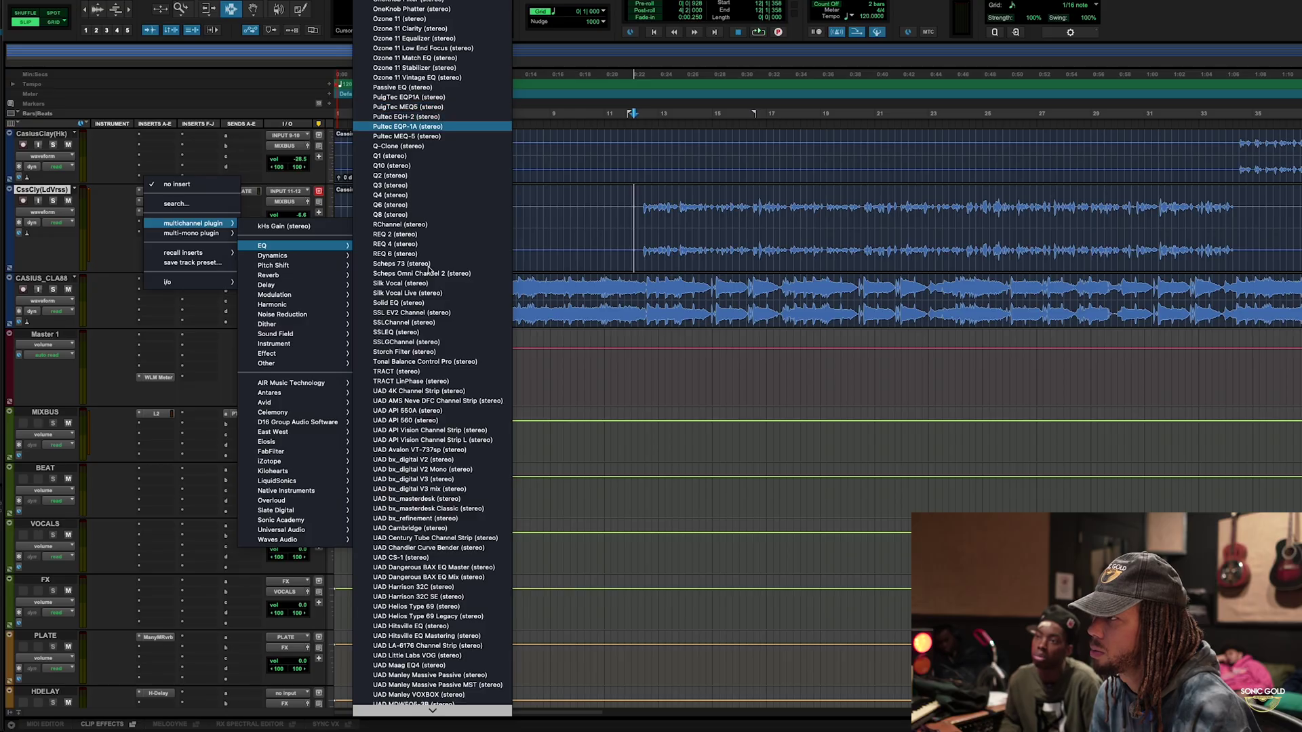
{"action": "key", "text": "Escape"}
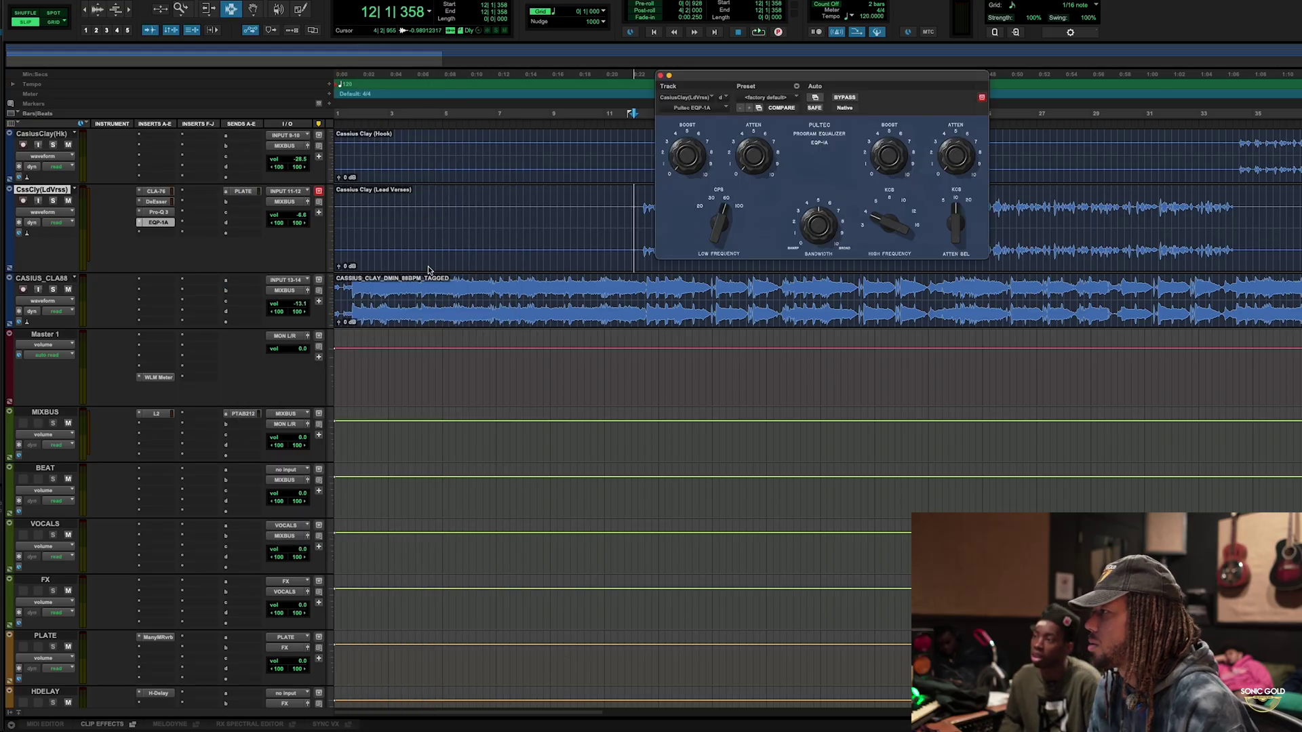
Insert the PuigTec MEQ5 after the EQP-1A on the lead vocal and move its window lower.
{"action": "left_click", "coordinate": [144, 235]}
{"action": "mouse_move", "coordinate": [193, 234]}
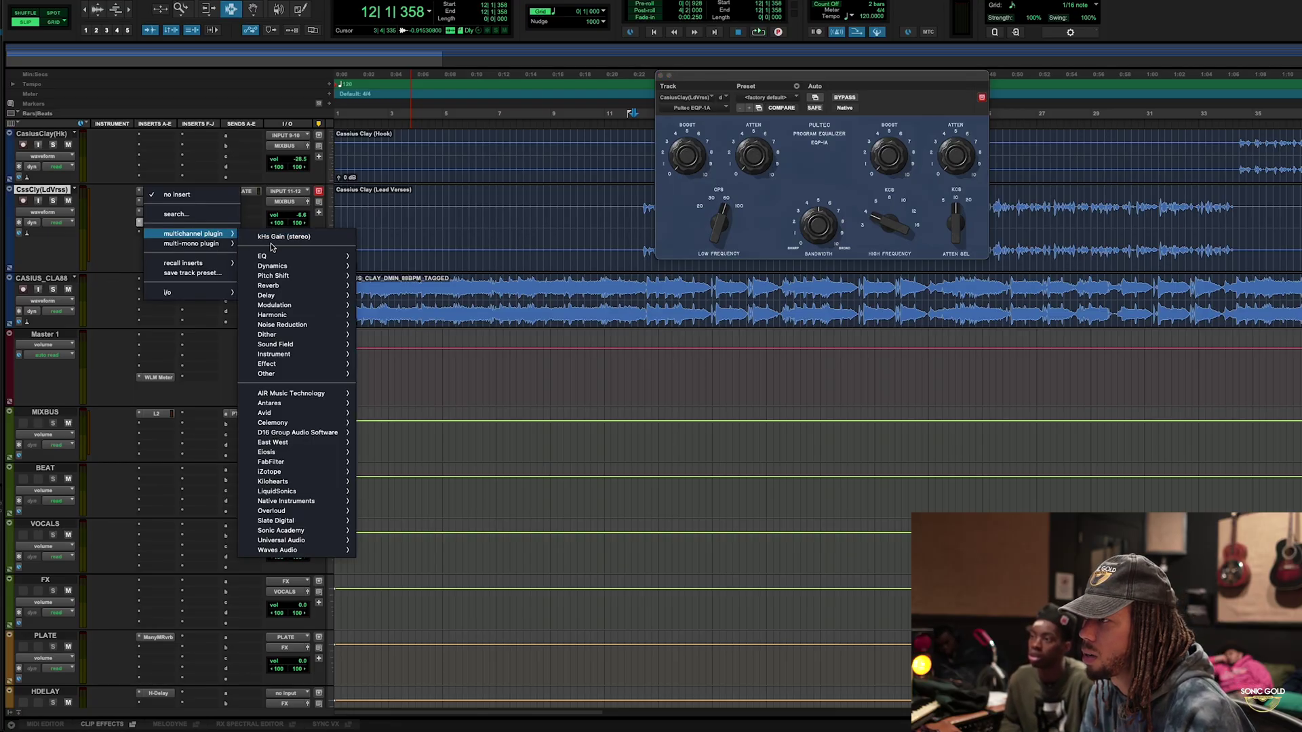
{"action": "left_click_drag", "start_coordinate": [735, 76], "coordinate": [666, 216]}
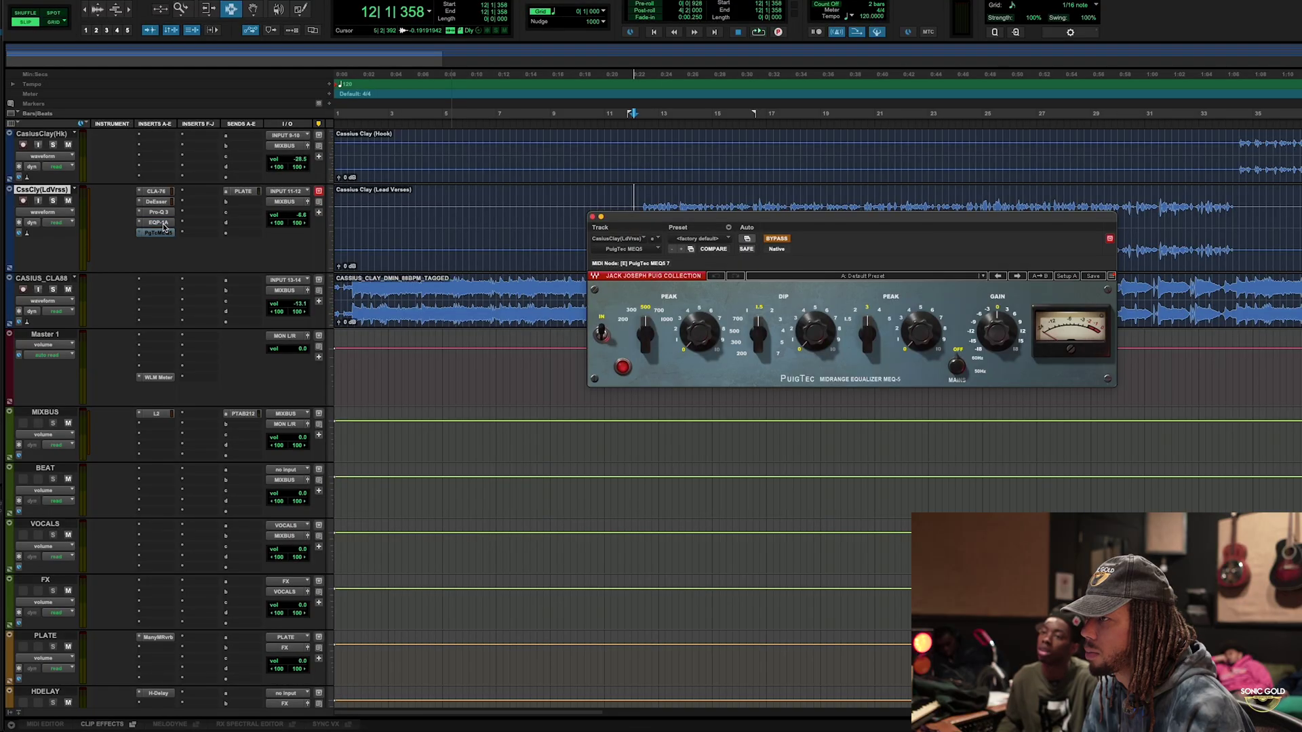
Open the lead vocal's EQP-1A, move its window lower, and raise the high-frequency boost while the soloed vocal plays.
{"action": "left_click", "coordinate": [163, 224]}
{"action": "left_click_drag", "start_coordinate": [754, 219], "coordinate": [859, 290]}
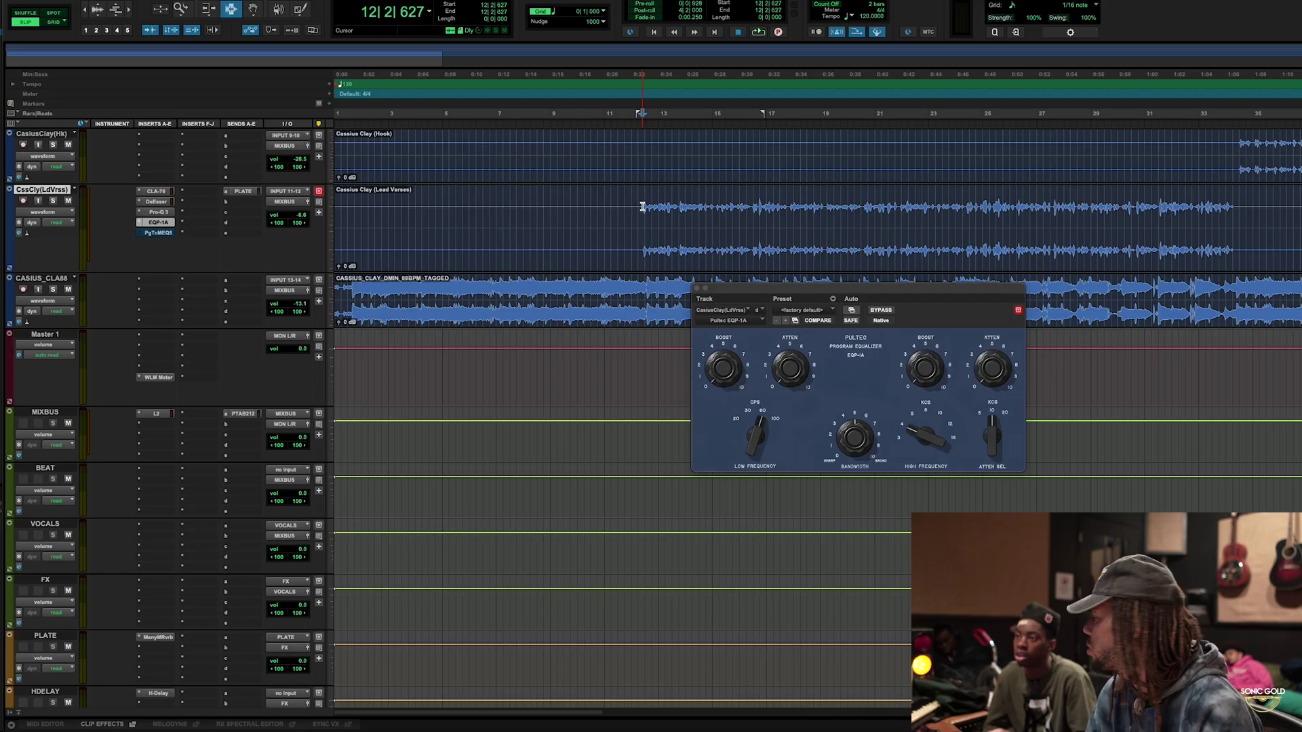
{"action": "key", "text": "space"}
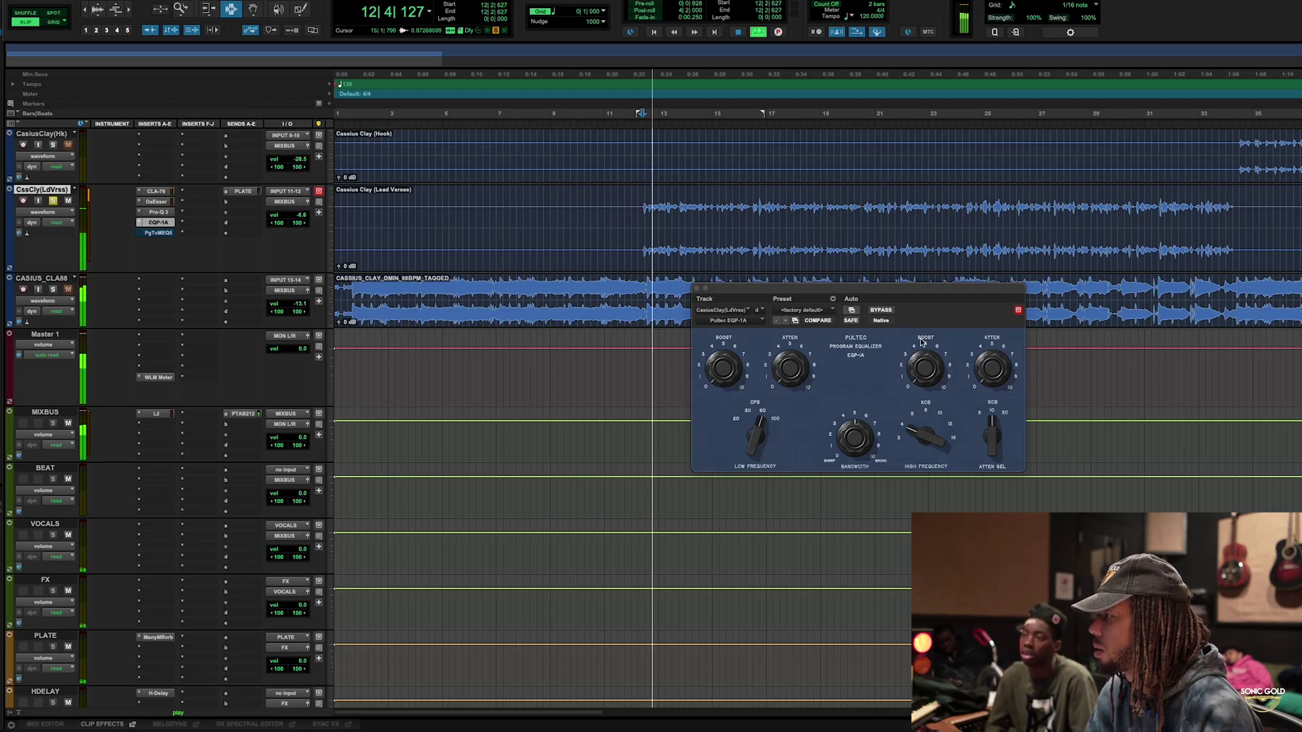
{"action": "left_click_drag", "start_coordinate": [920, 349], "coordinate": [922, 372]}
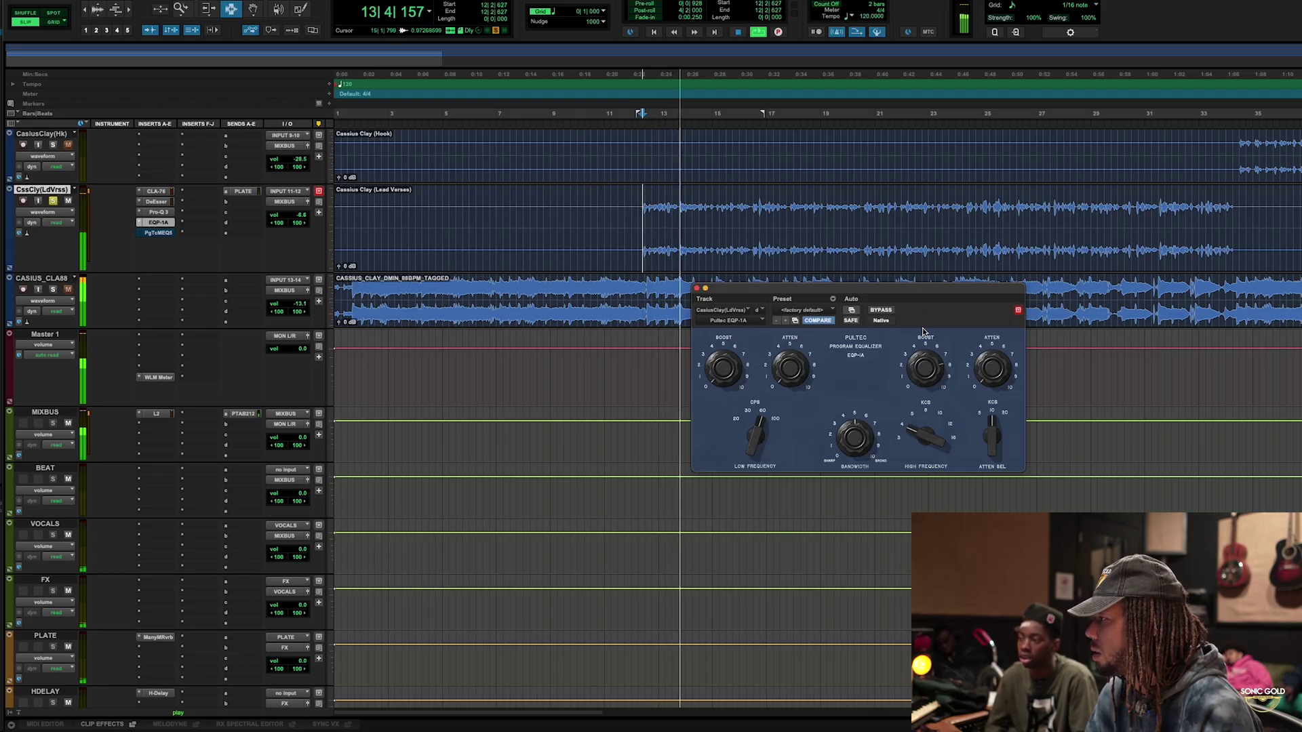
Set the EQP-1A's high-frequency selector to a higher frequency during playback and compare the result with bypass.
{"action": "key", "text": "space"}
{"action": "key", "text": "space"}
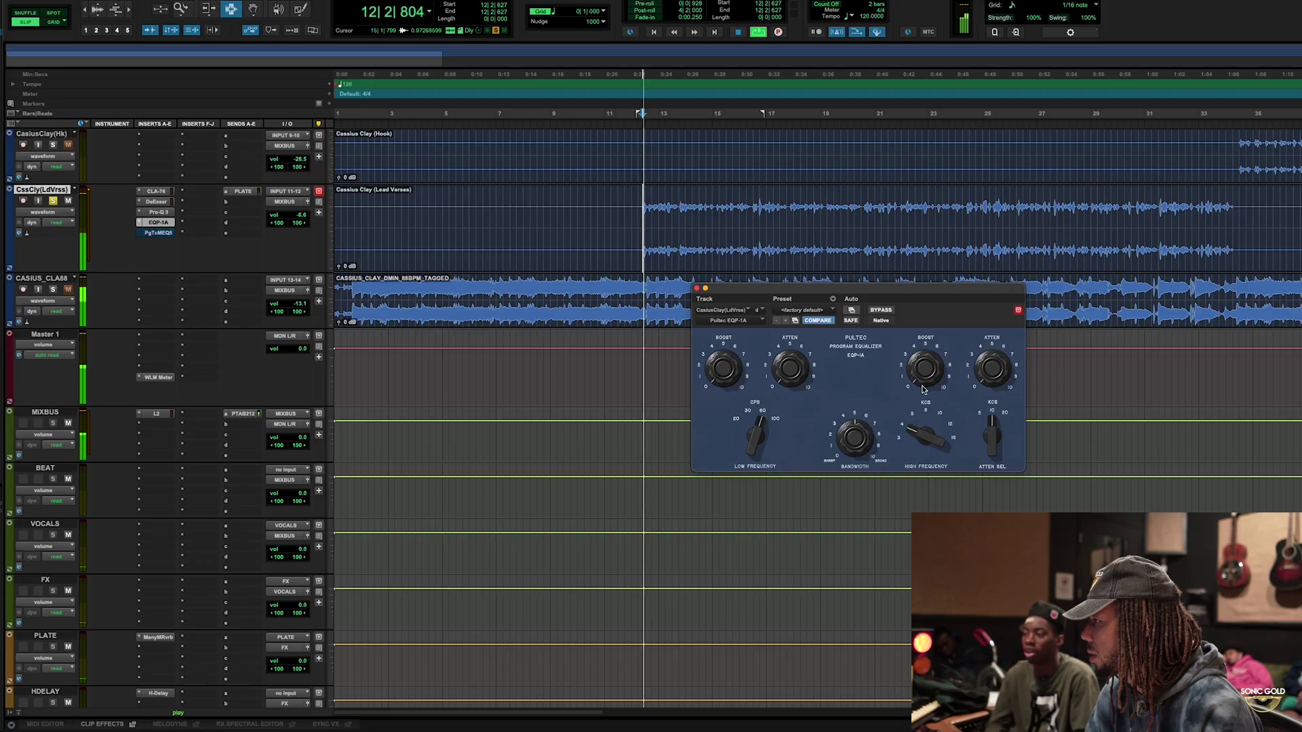
{"action": "left_click_drag", "start_coordinate": [917, 422], "coordinate": [947, 405]}
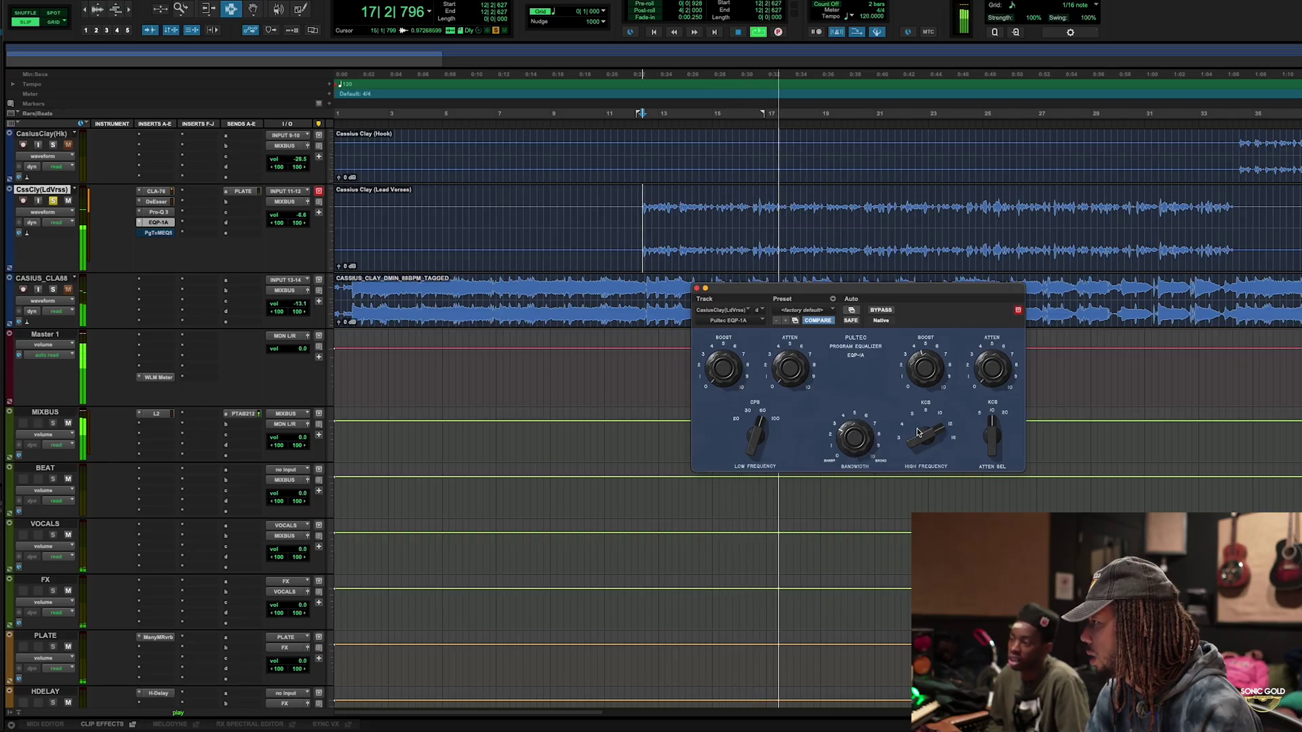
{"action": "left_click", "coordinate": [877, 310]}
{"action": "left_click", "coordinate": [877, 310]}
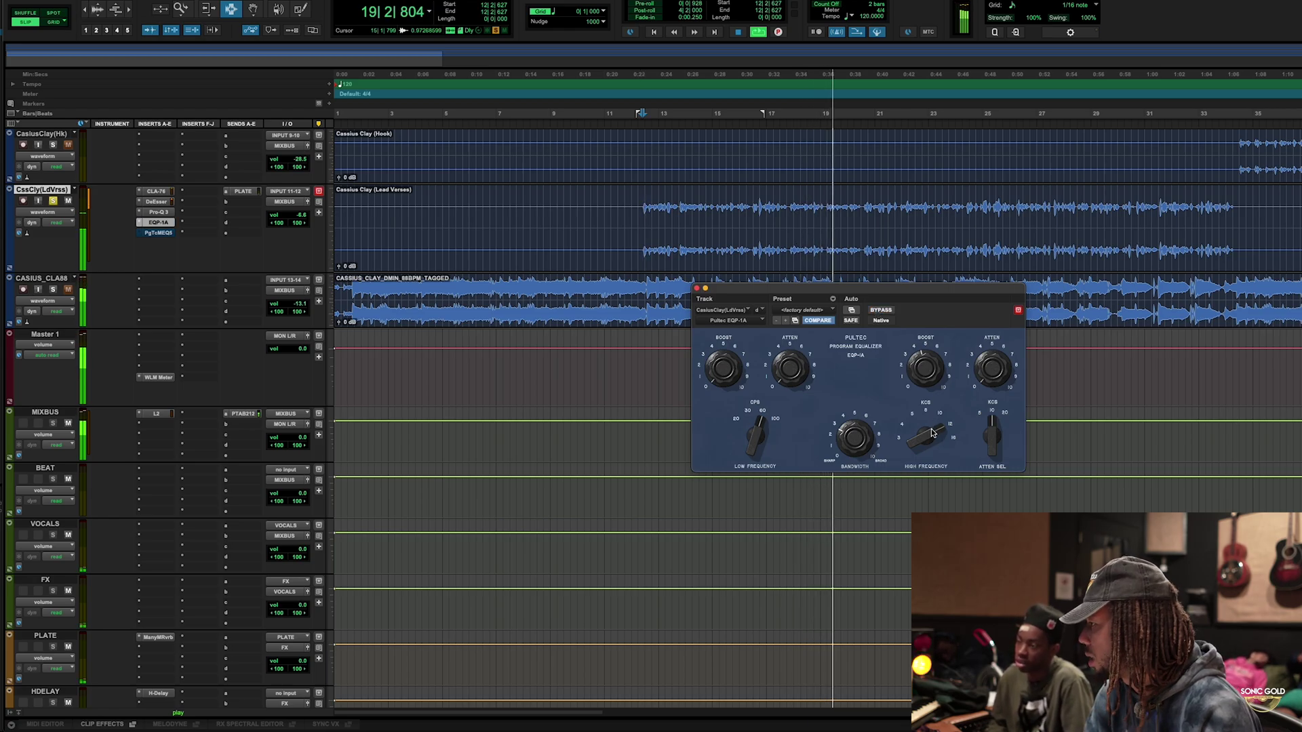
Try the EQP-1A boost at lower high-frequency settings against the soloed vocal, returning to the previous higher frequency.
{"action": "key", "text": "space"}
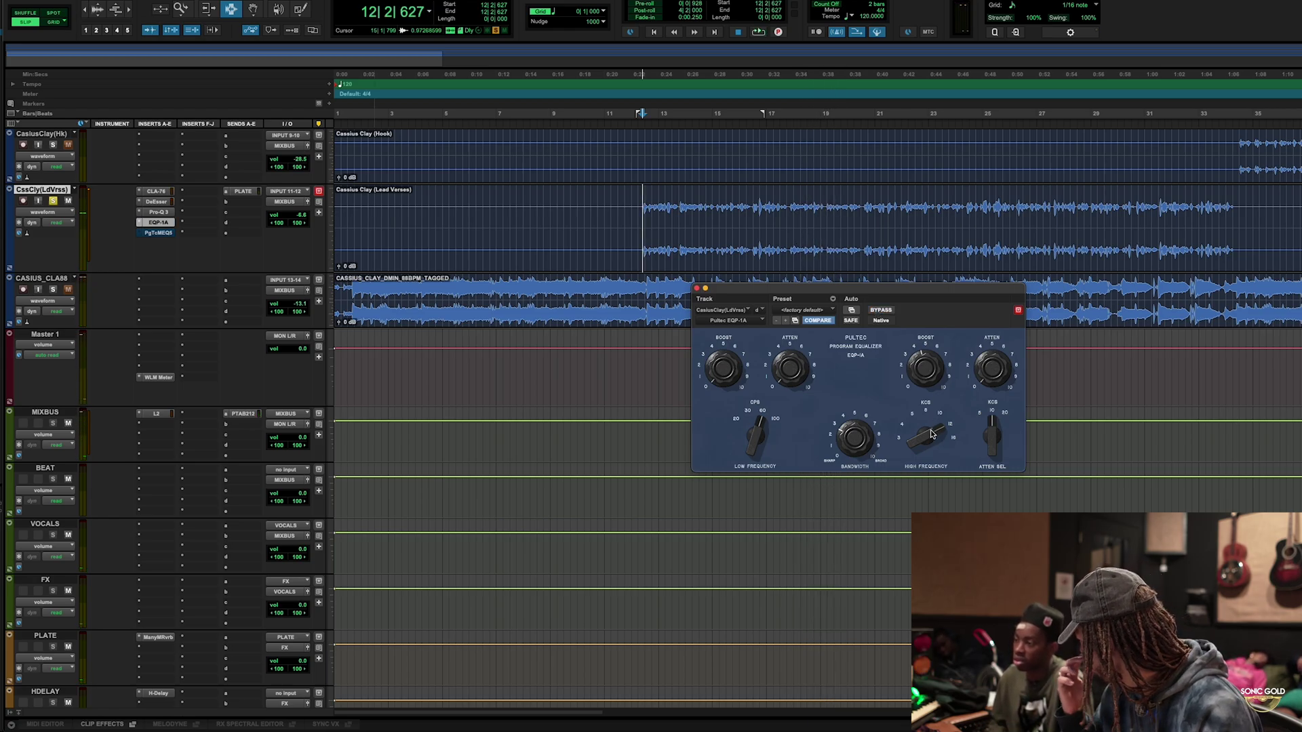
{"action": "key", "text": "space"}
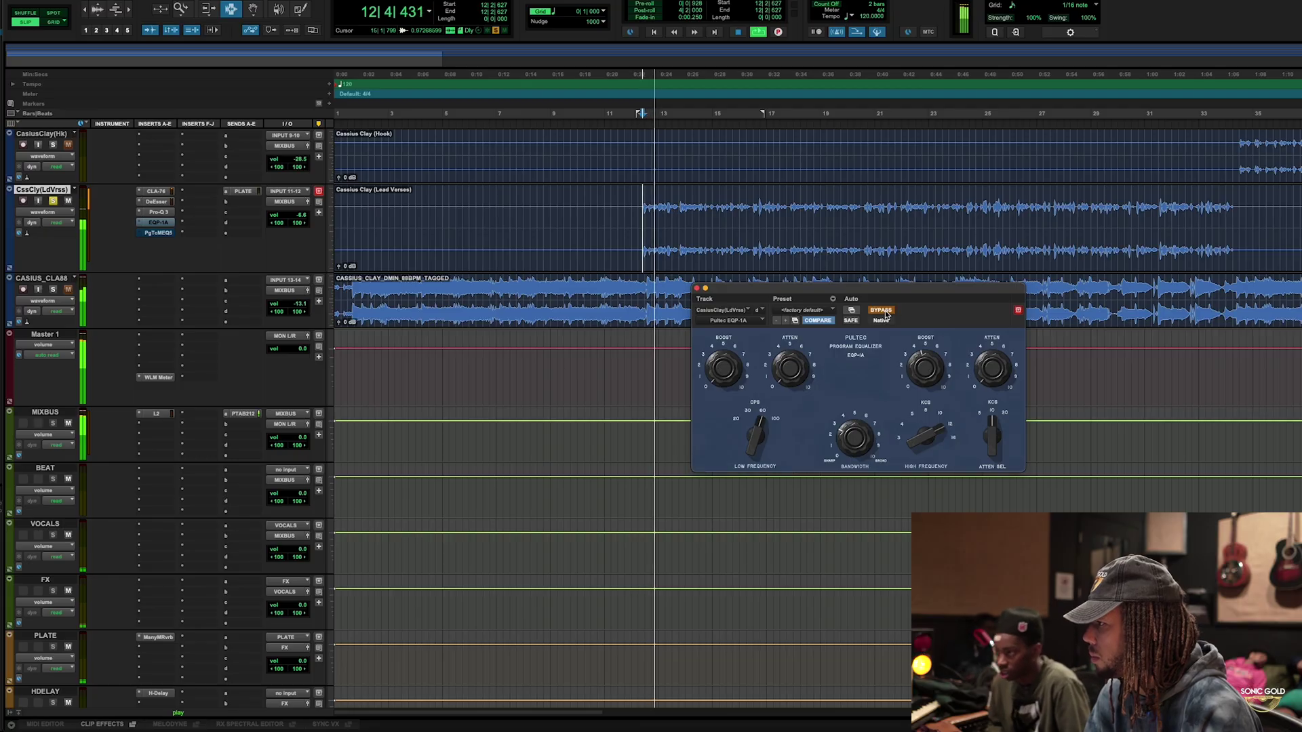
{"action": "left_click_drag", "start_coordinate": [921, 422], "coordinate": [921, 472]}
{"action": "key", "text": "space"}
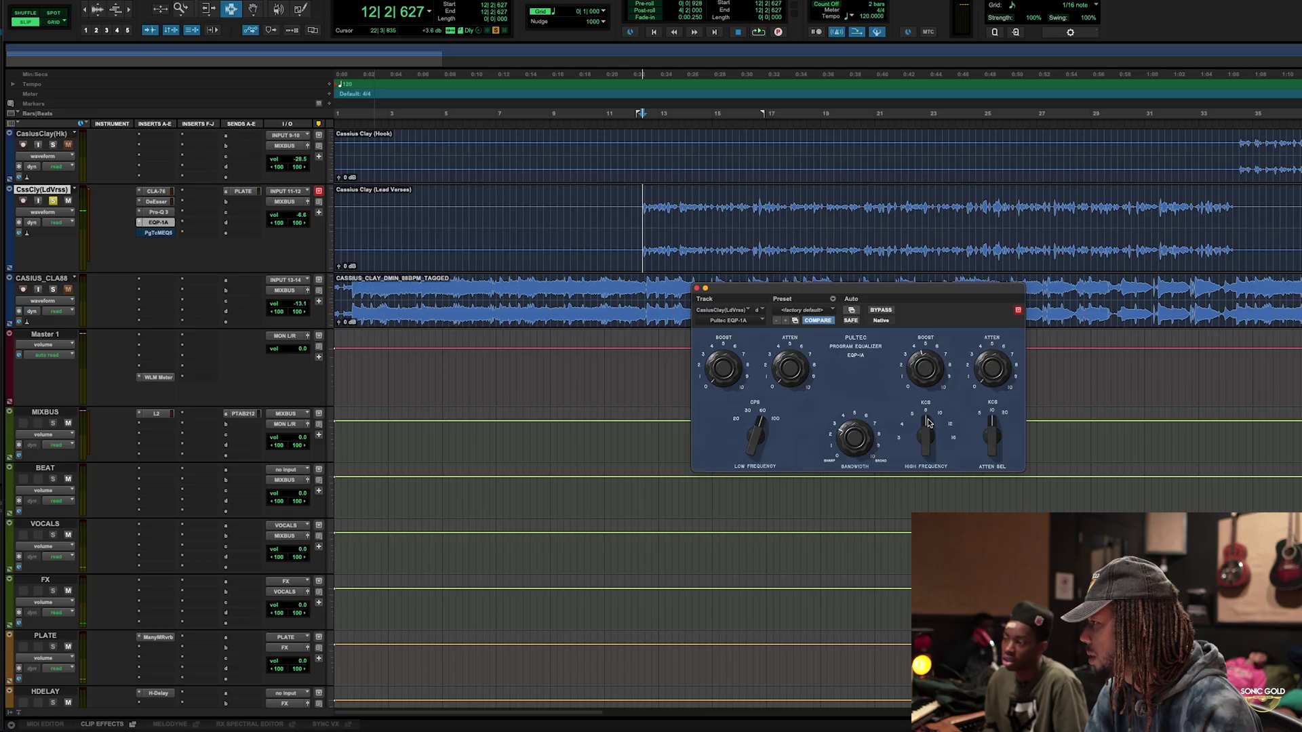
{"action": "key", "text": "space"}
{"action": "left_click_drag", "start_coordinate": [926, 412], "coordinate": [923, 469]}
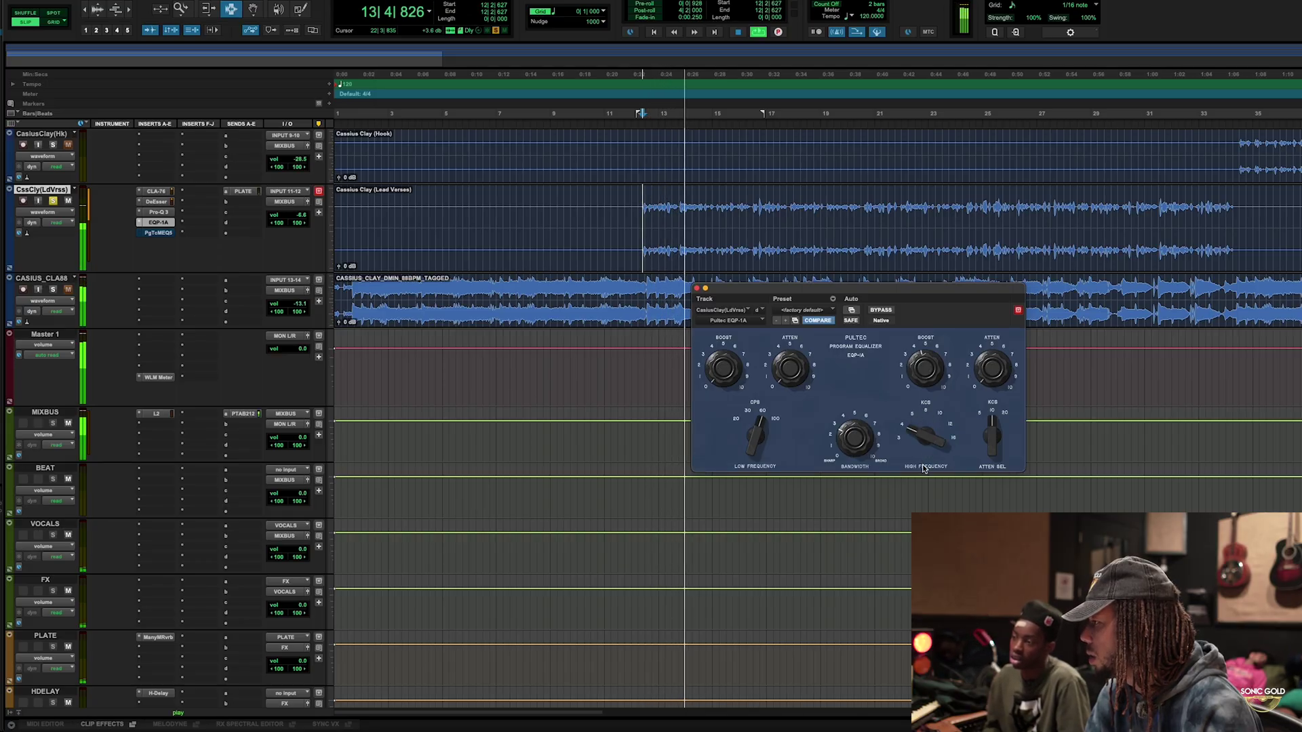
{"action": "key", "text": "space"}
{"action": "key", "text": "space"}
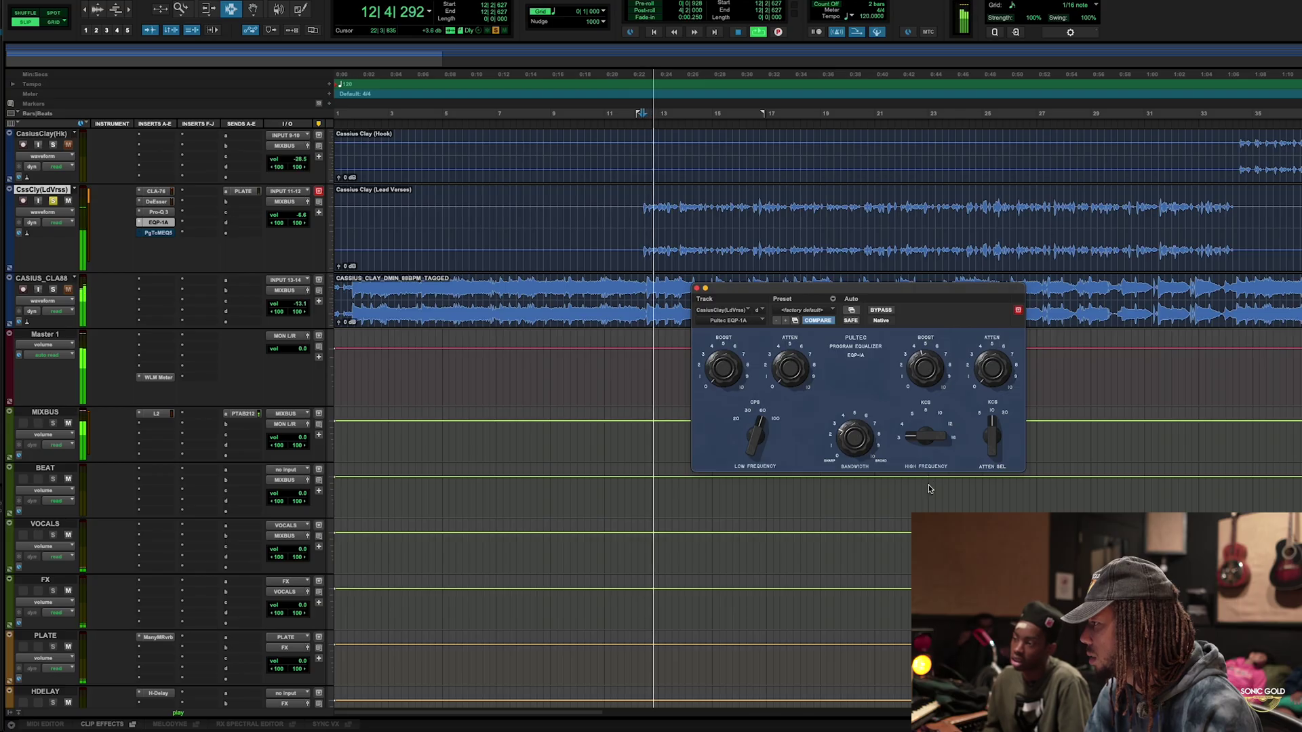
{"action": "mouse_move", "coordinate": [928, 437]}
{"action": "left_mouse_down"}
{"action": "mouse_move", "coordinate": [931, 412]}
{"action": "mouse_move", "coordinate": [930, 426]}
{"action": "left_mouse_up"}
Replay the soloed vocal to compare its sound with the EQP-1A bypassed and active.
{"action": "key", "text": "space"}
{"action": "key", "text": "space"}
{"action": "key", "text": "space"}
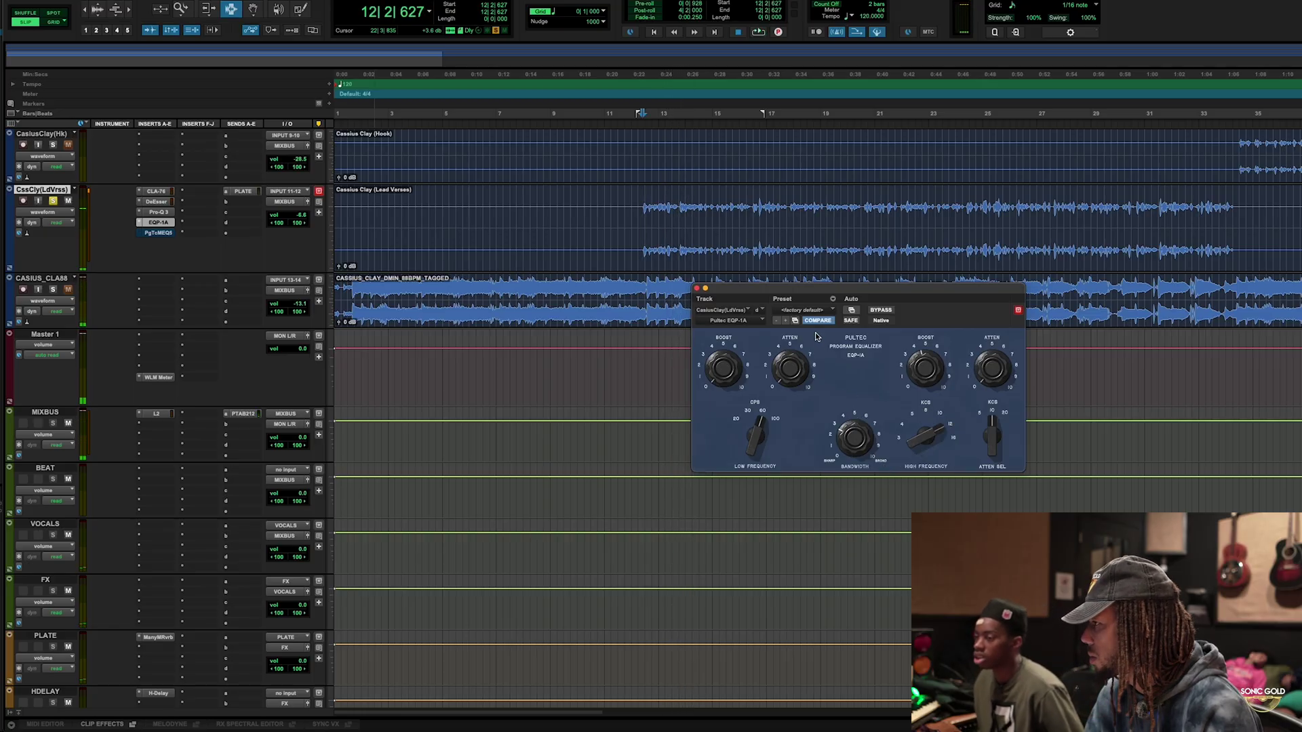
{"action": "left_click", "coordinate": [872, 311]}
{"action": "key", "text": "space"}
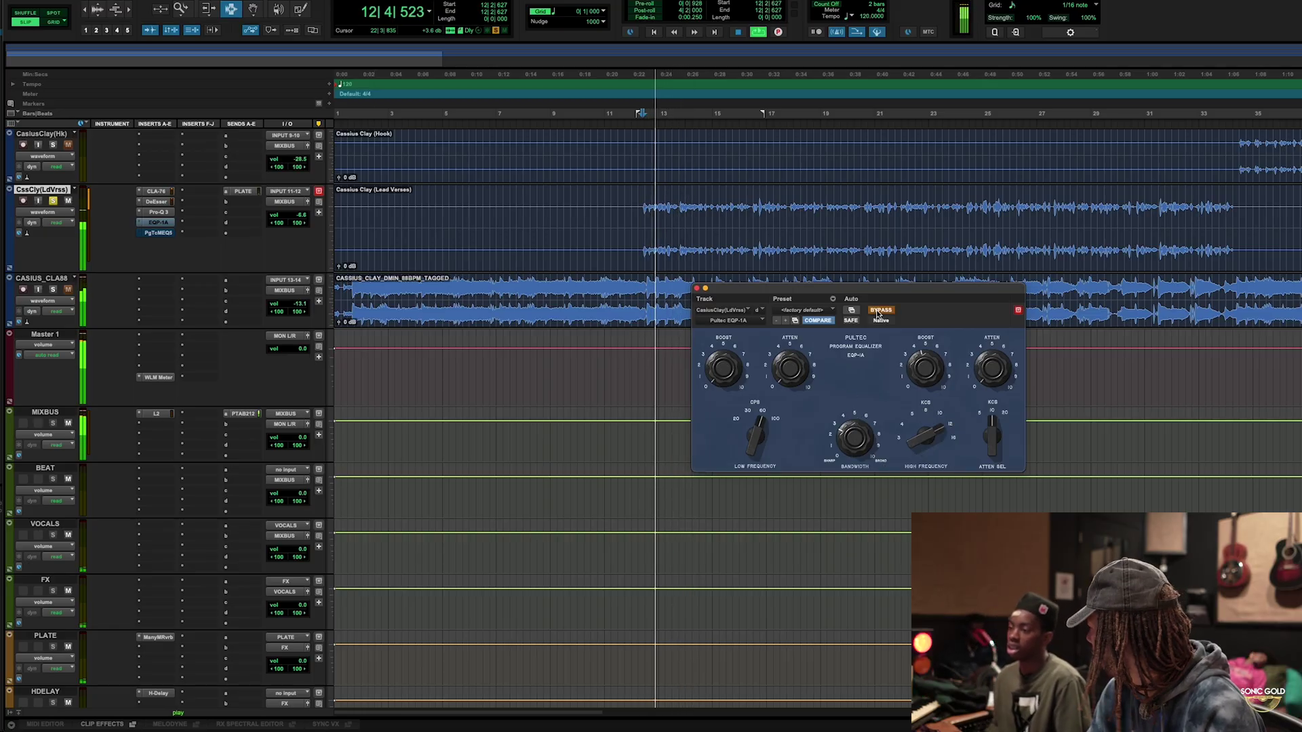
{"action": "left_click", "coordinate": [877, 311]}
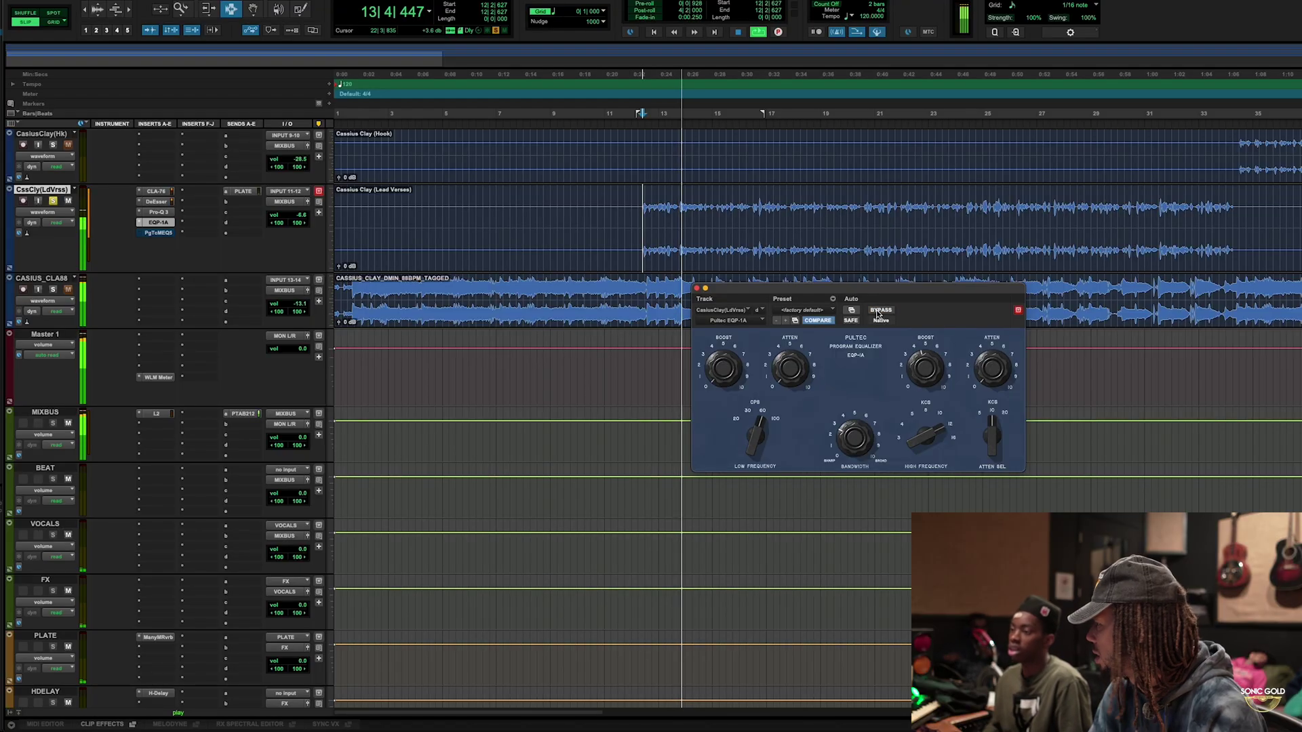
{"action": "key", "text": "space"}
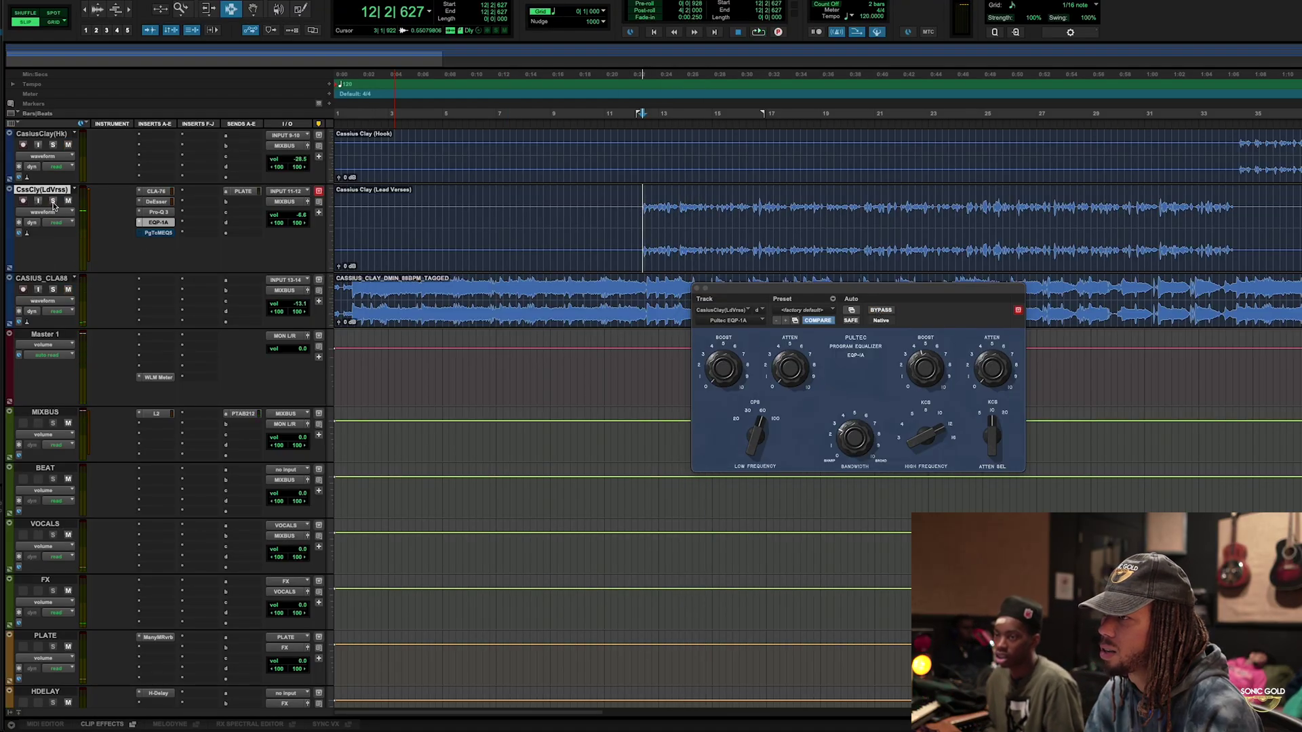
Audition the unsoloed lead vocal in the full mix from just before the verse, with the EQP-1A bypassed and active.
{"action": "key", "text": "space"}
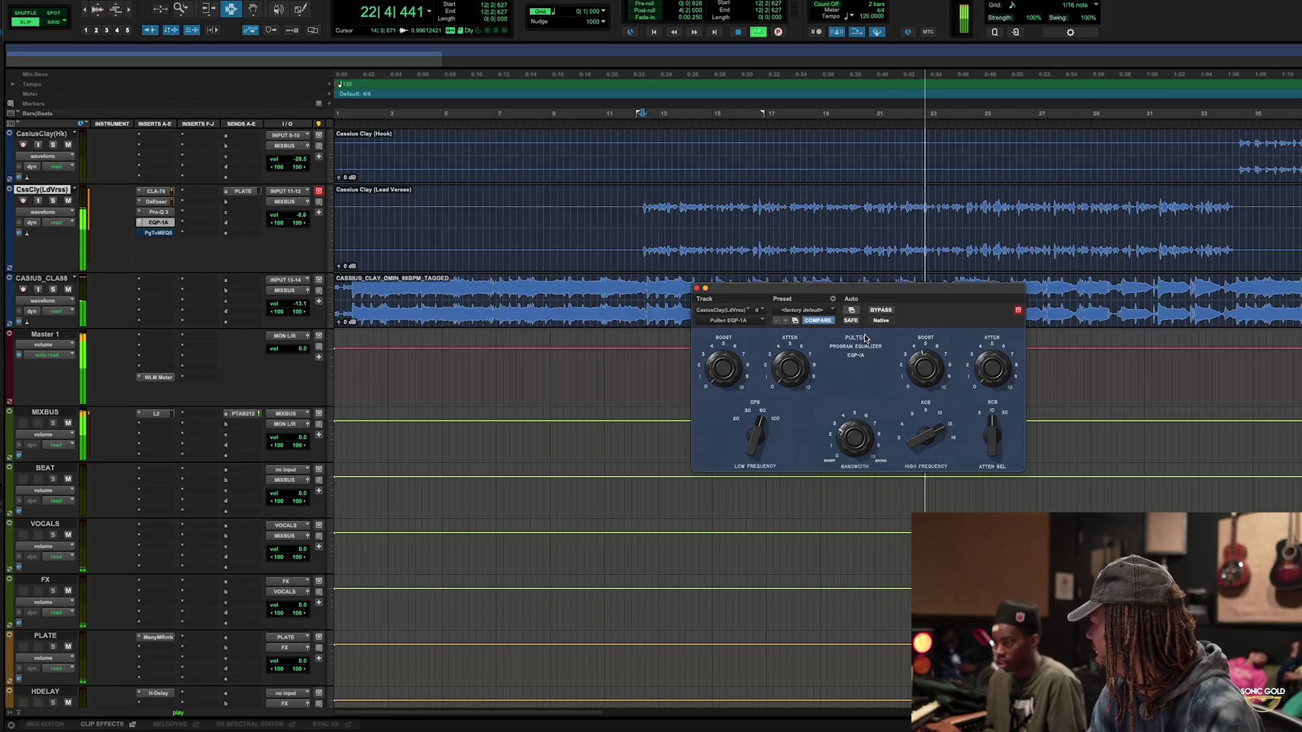
{"action": "key", "text": "space"}
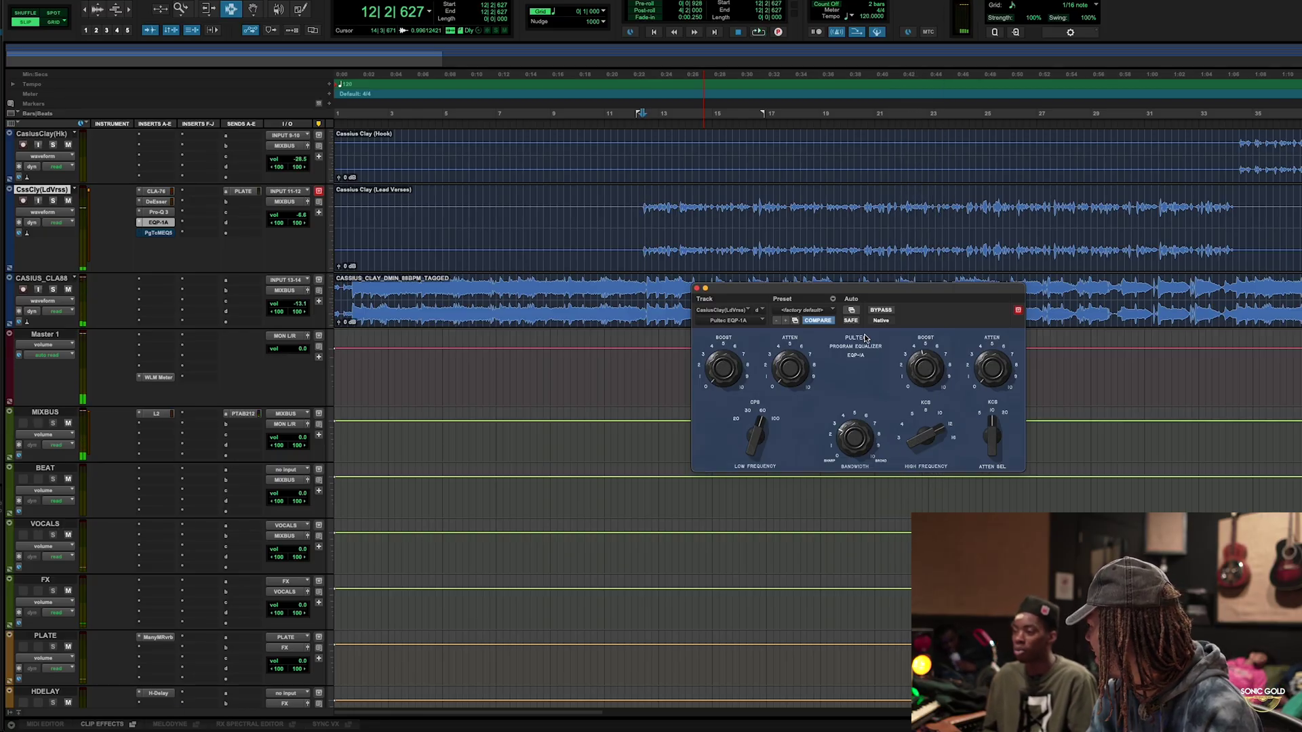
{"action": "left_click", "coordinate": [884, 311]}
{"action": "left_click", "coordinate": [639, 204]}
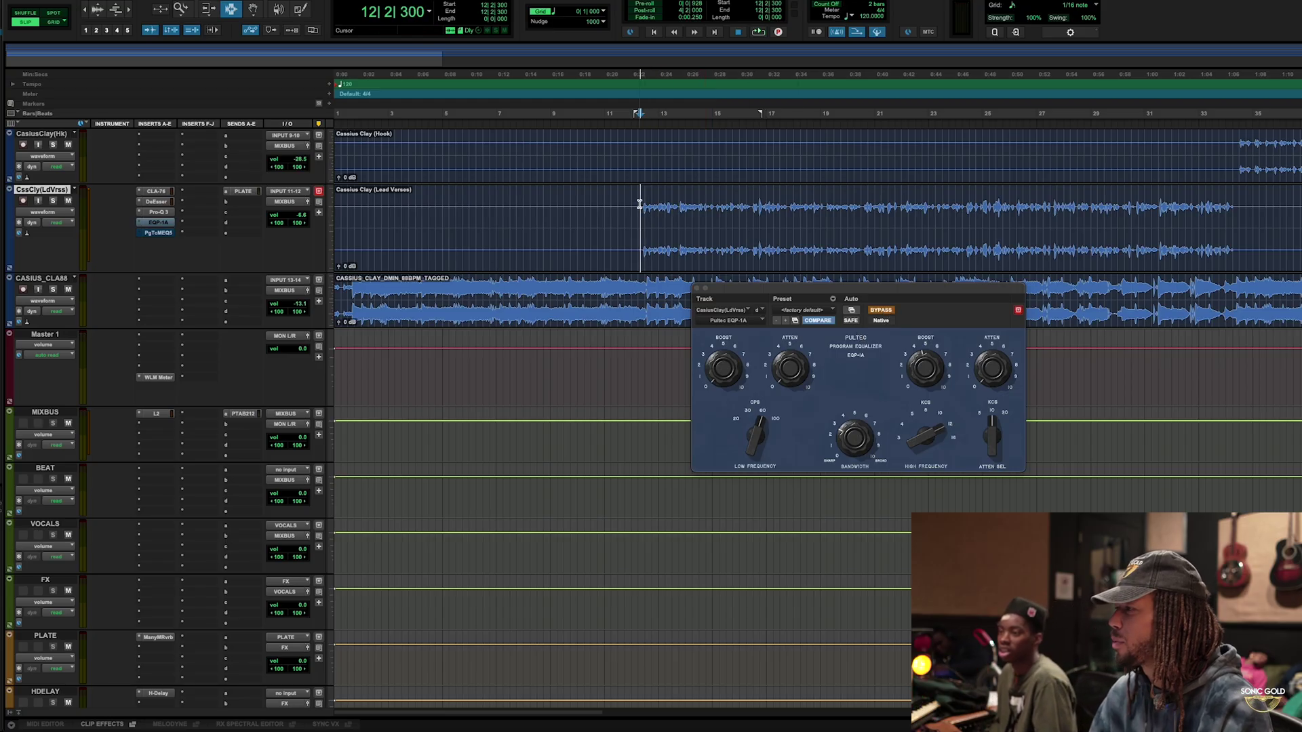
{"action": "key", "text": "space"}
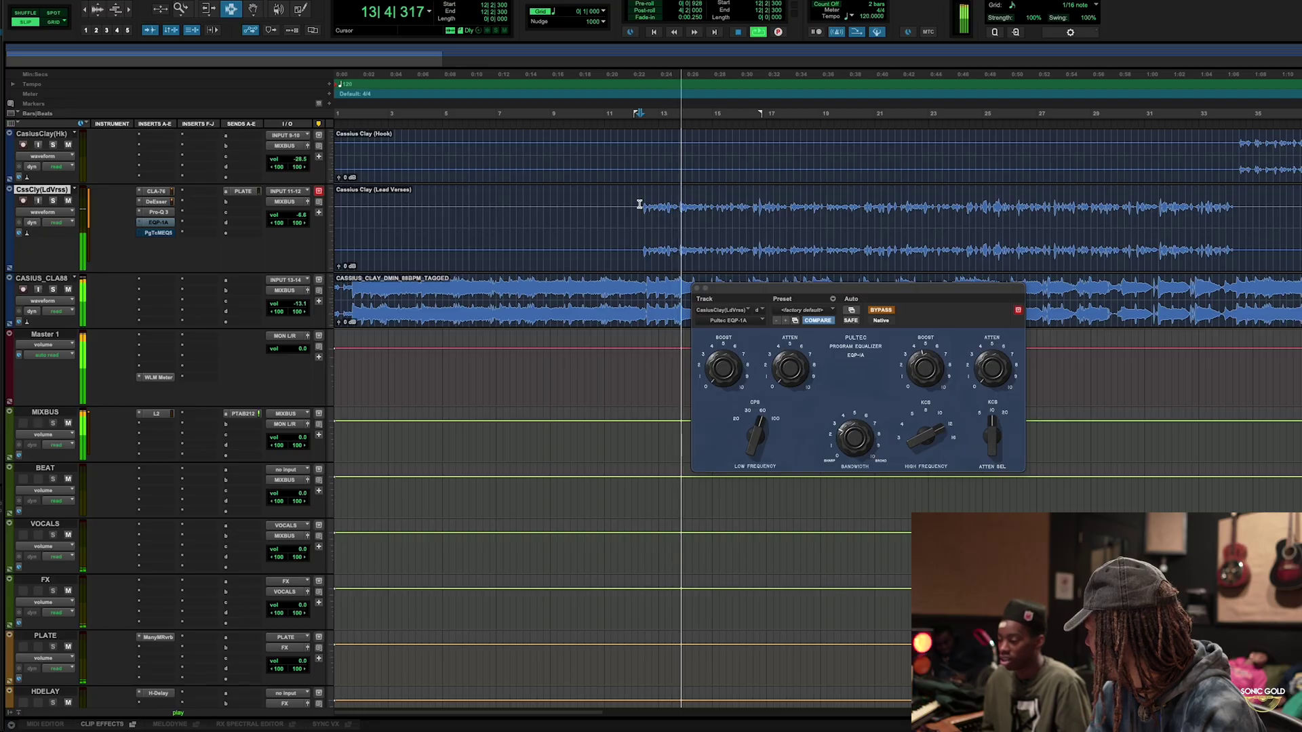
{"action": "left_click", "coordinate": [881, 310]}
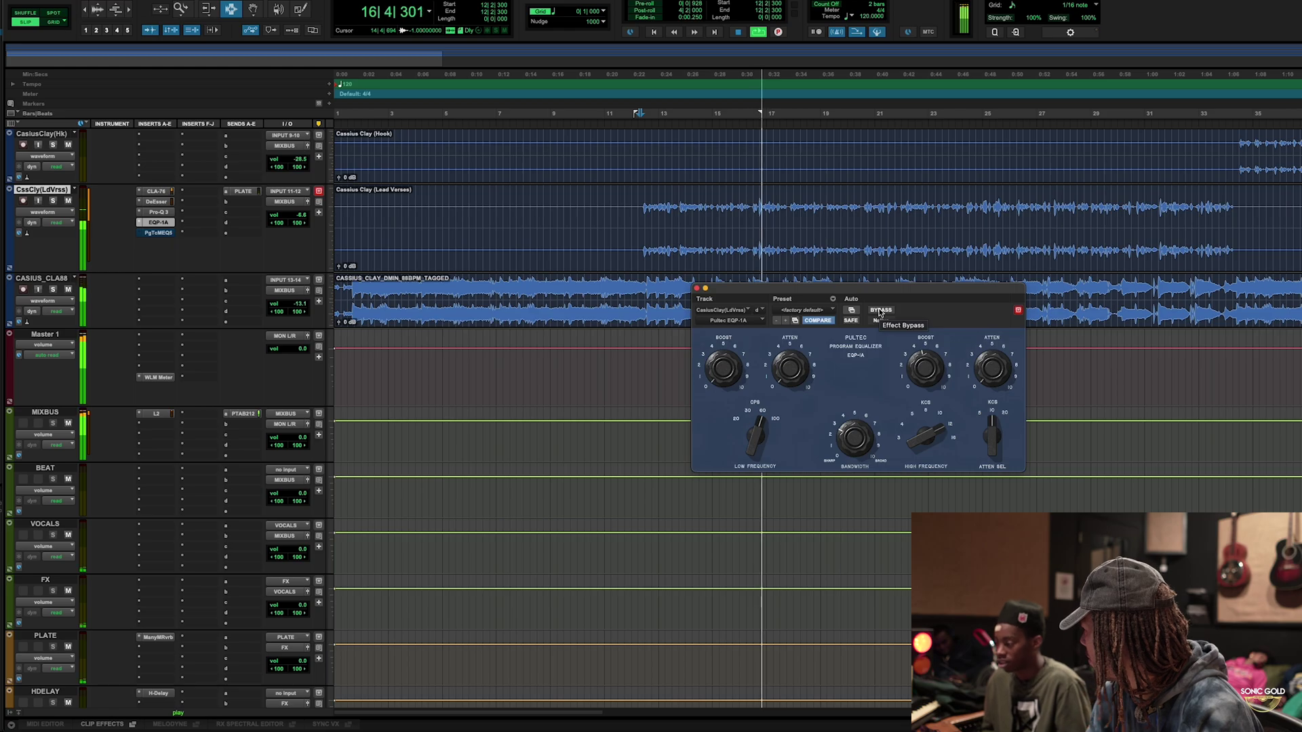
{"action": "key", "text": "space"}
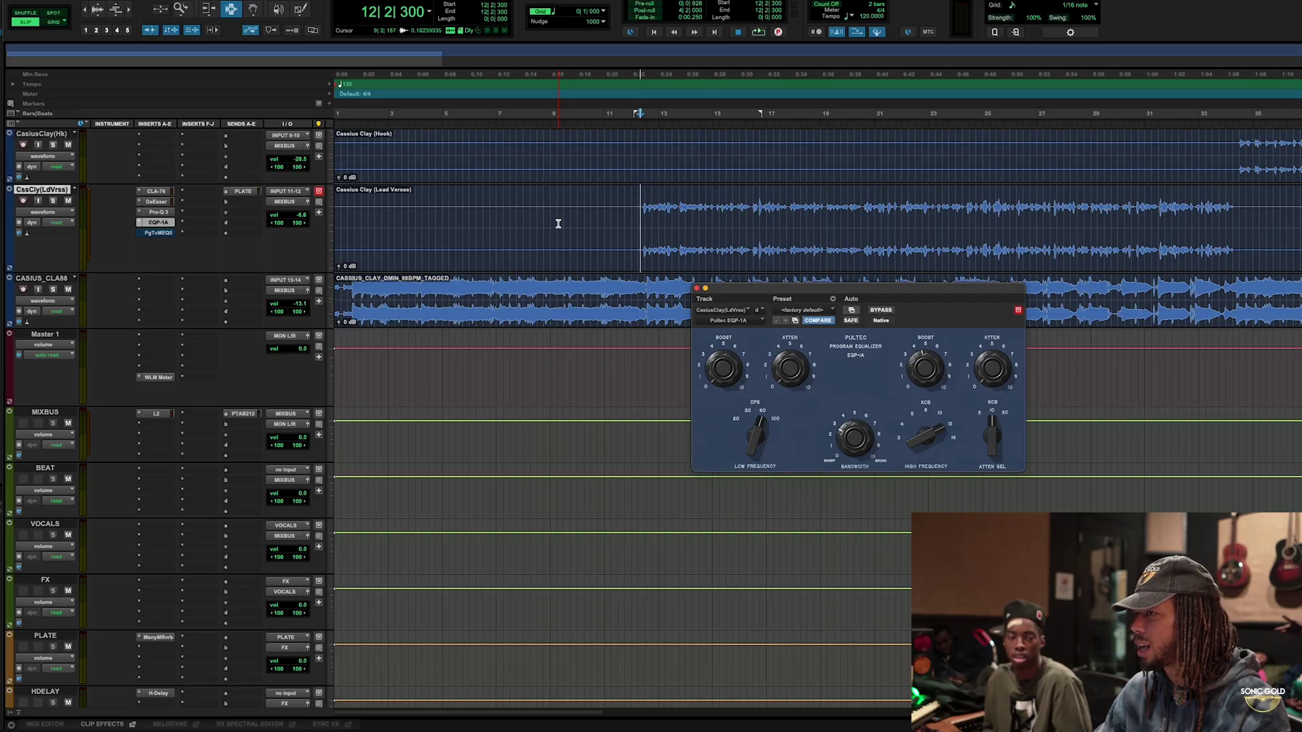
Check the lead vocal's Pro-Q 3 curve and insert a multichannel EQ3 7-Band between the Pro-Q 3 and the EQP-1A.
{"action": "left_click", "coordinate": [157, 213]}
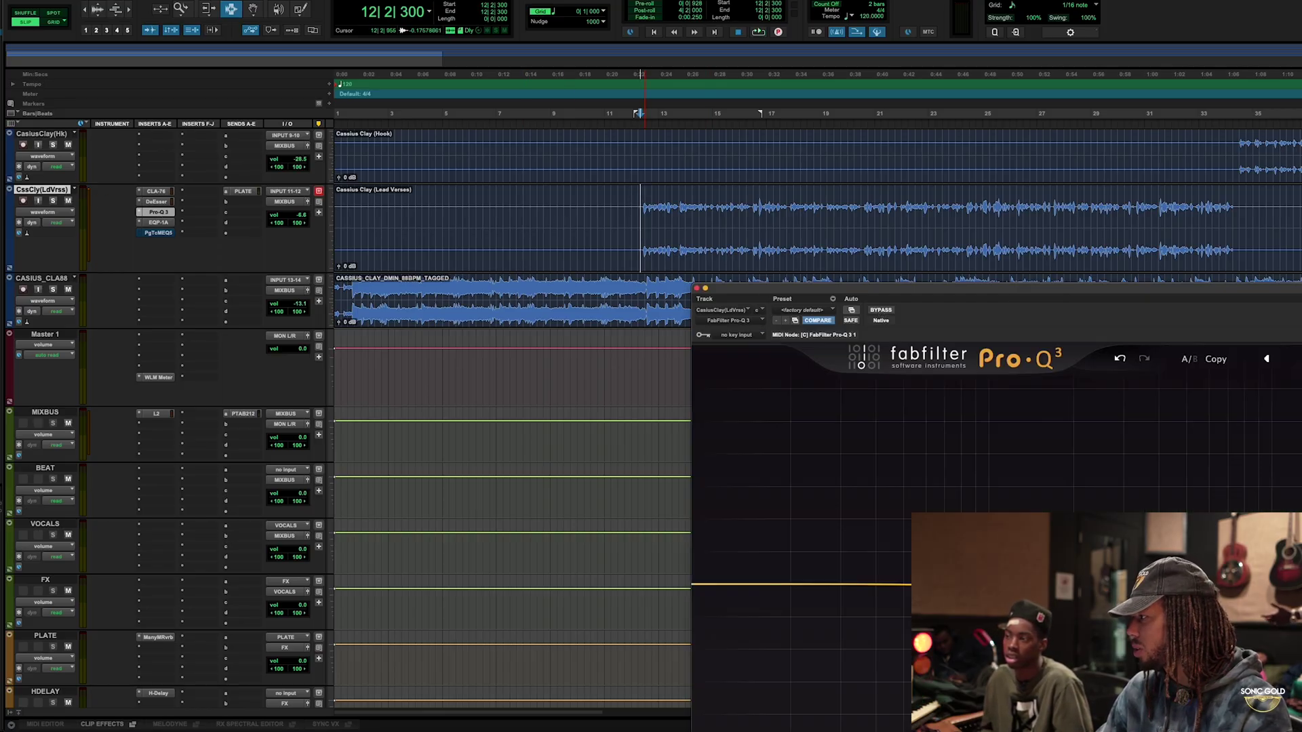
{"action": "left_click_drag", "start_coordinate": [1272, 307], "coordinate": [1083, 268]}
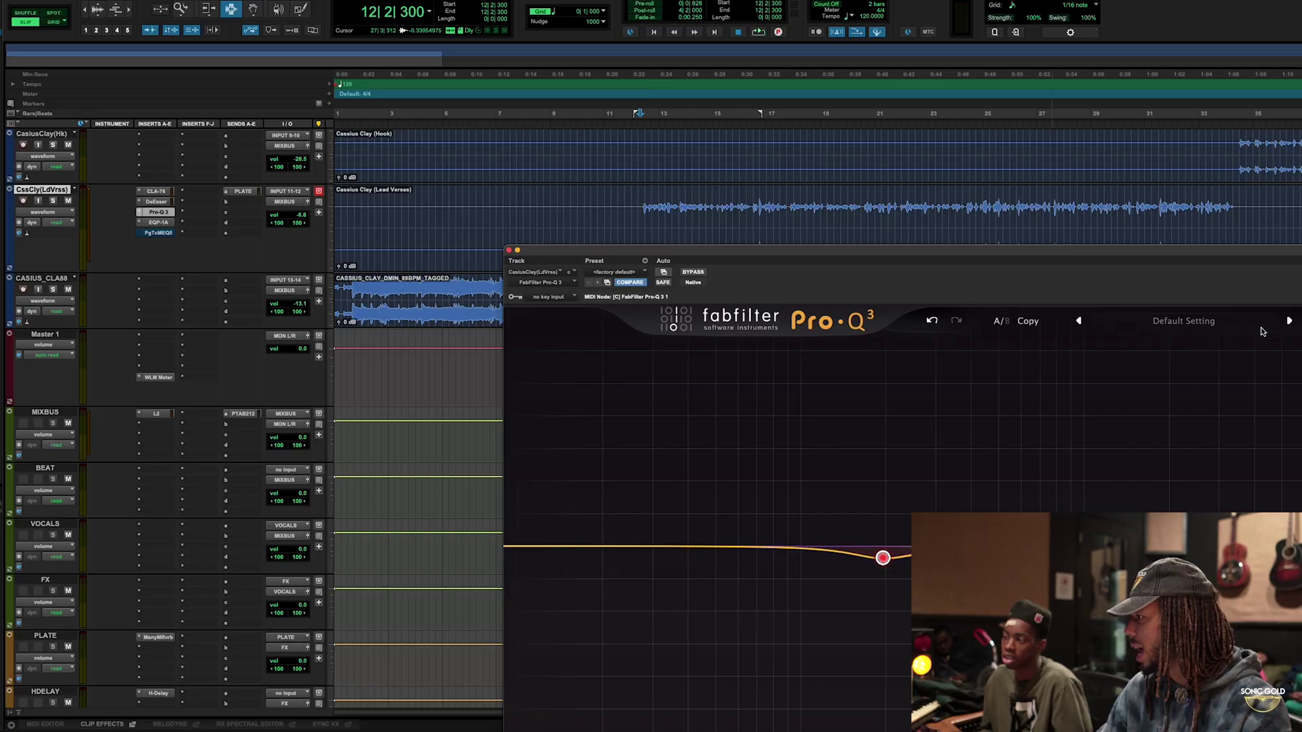
{"action": "left_click_drag", "start_coordinate": [1243, 250], "coordinate": [1043, 117]}
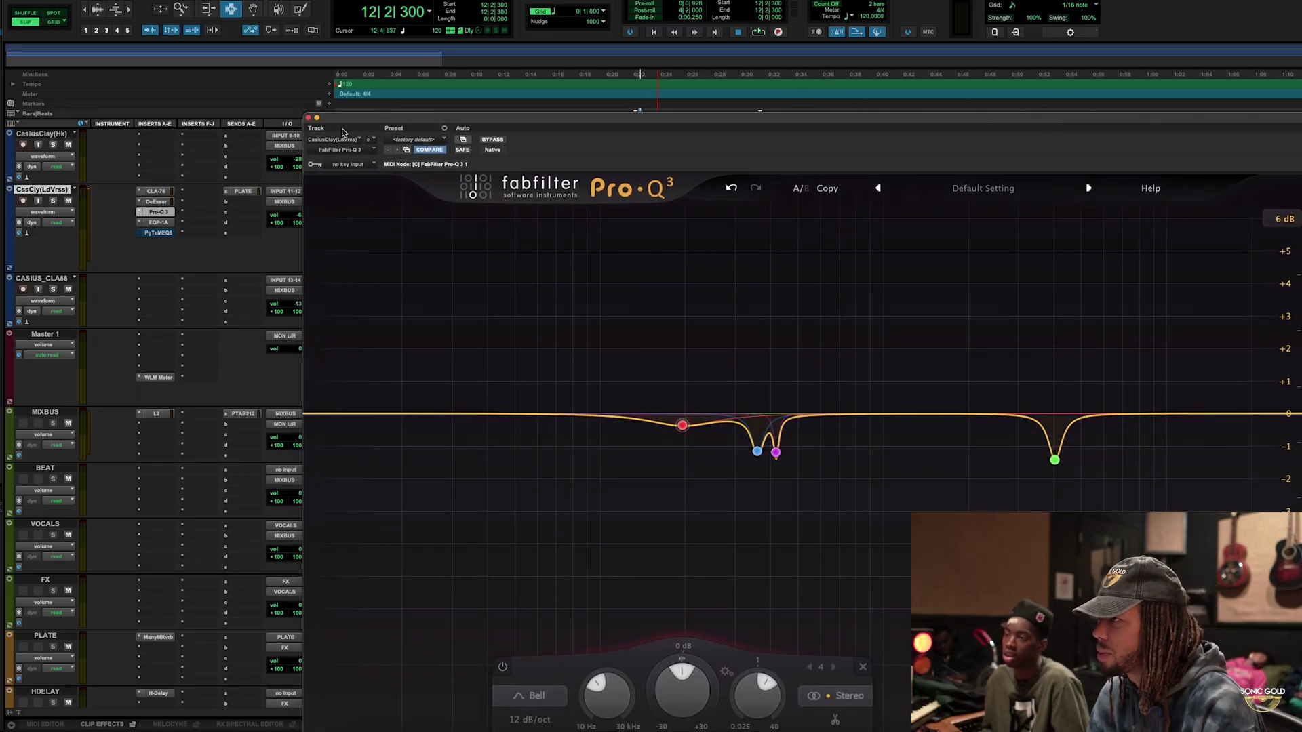
{"action": "left_click", "coordinate": [309, 119]}
{"action": "left_click", "coordinate": [163, 222]}
{"action": "mouse_move", "coordinate": [217, 233]}
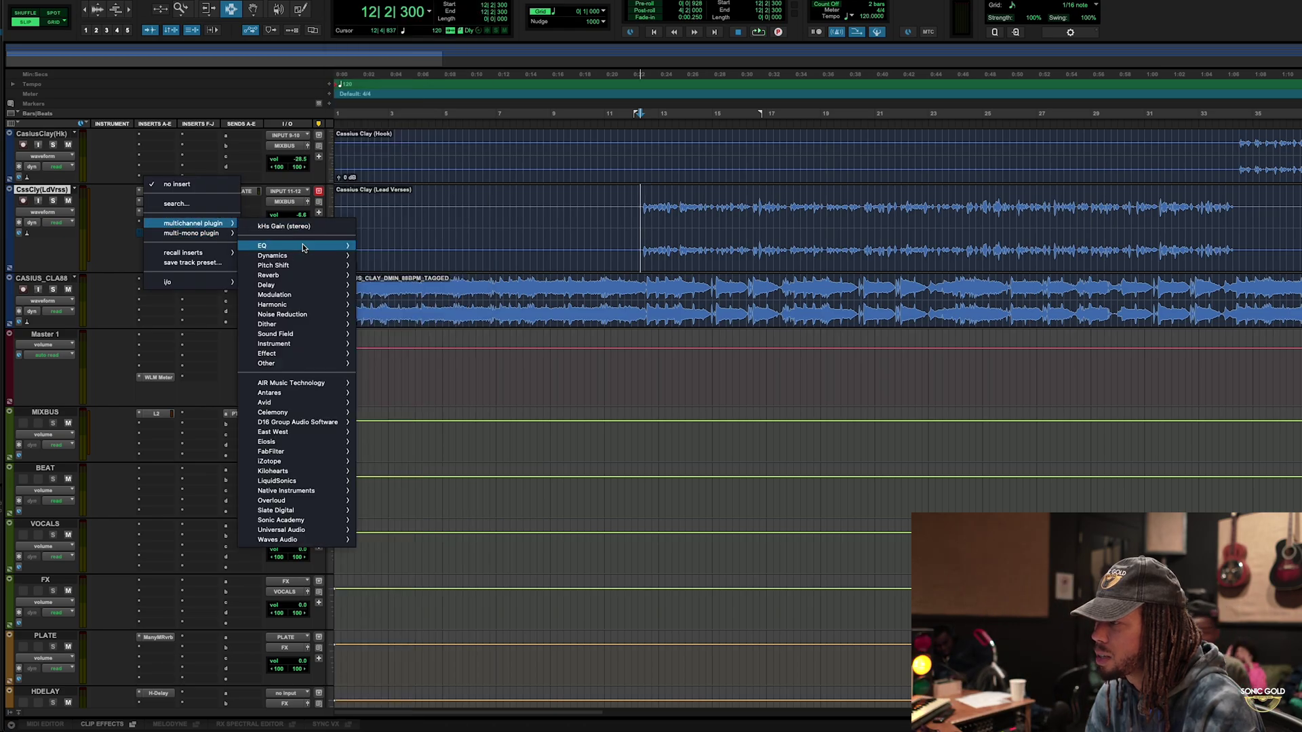
{"action": "mouse_move", "coordinate": [306, 246]}
{"action": "left_click", "coordinate": [400, 256]}
Boost the EQ3 7-Band's high shelf by 5.9 dB at 4.00 kHz while the mix plays.
{"action": "key", "text": "space"}
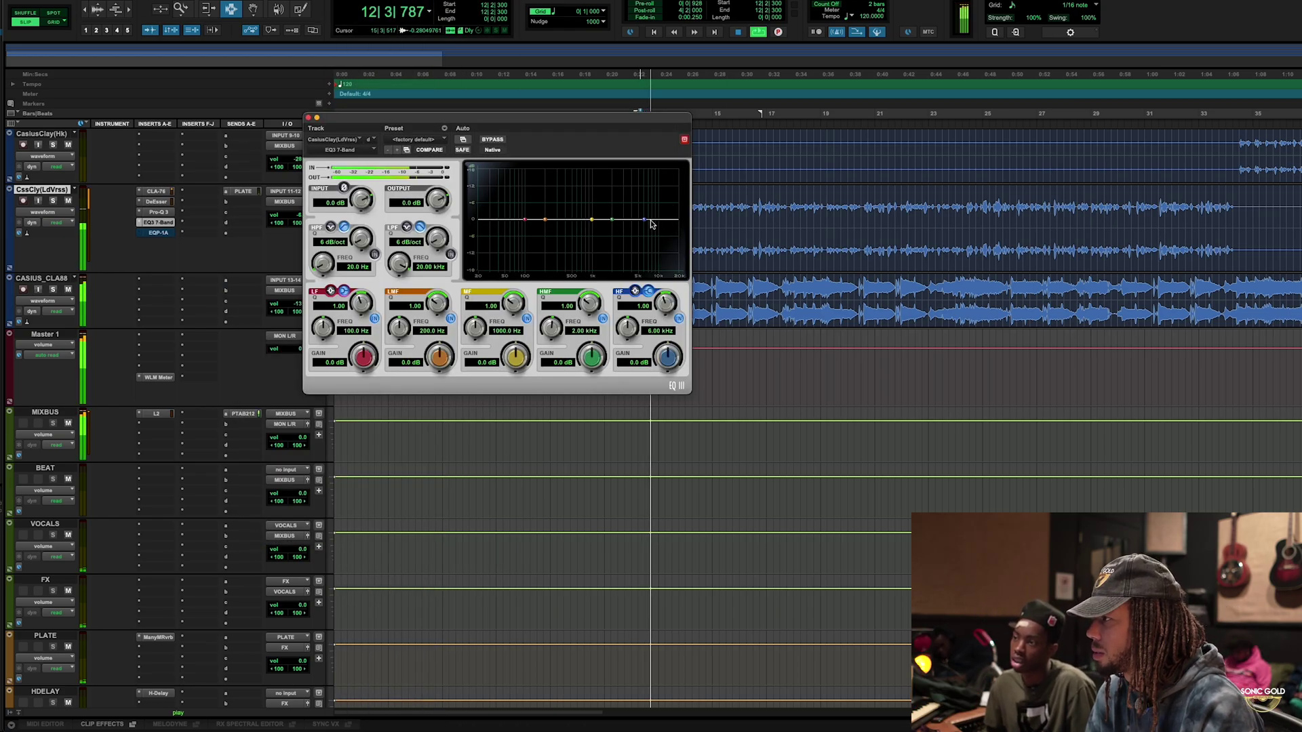
{"action": "left_click_drag", "start_coordinate": [648, 215], "coordinate": [635, 207]}
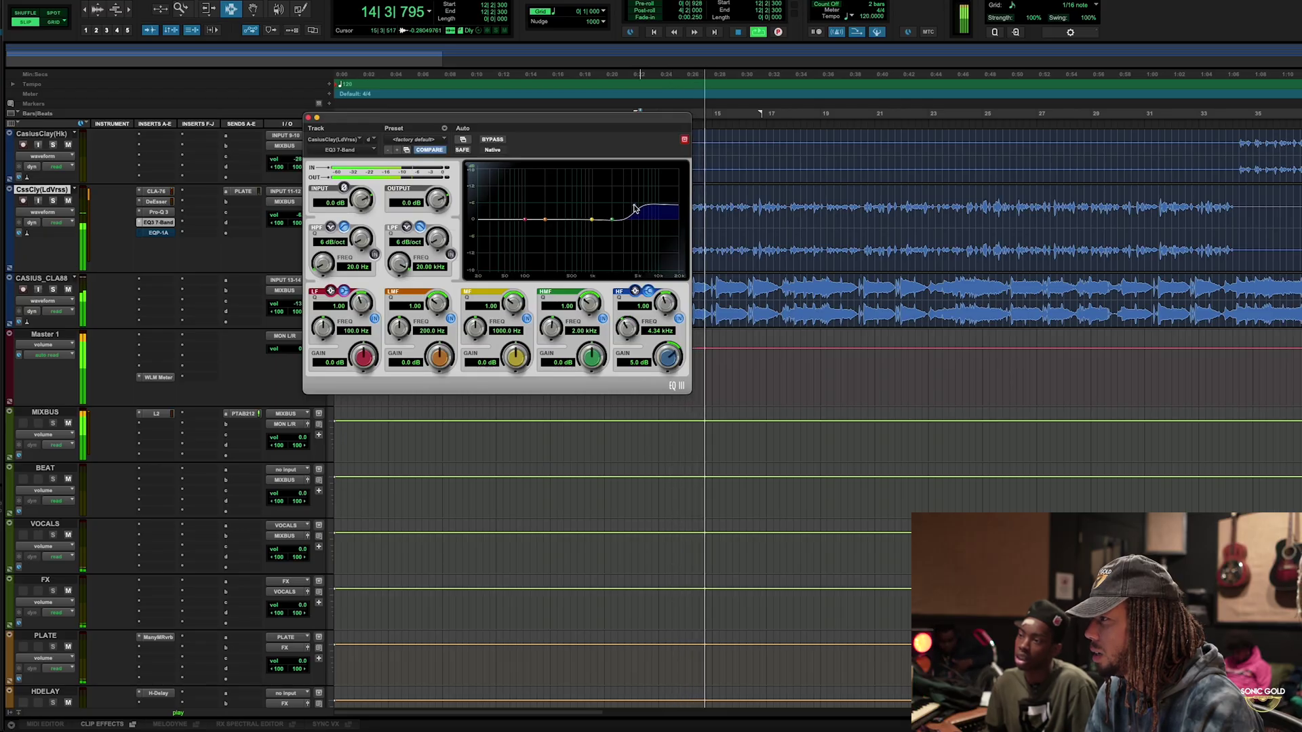
{"action": "left_click_drag", "start_coordinate": [636, 207], "coordinate": [632, 205]}
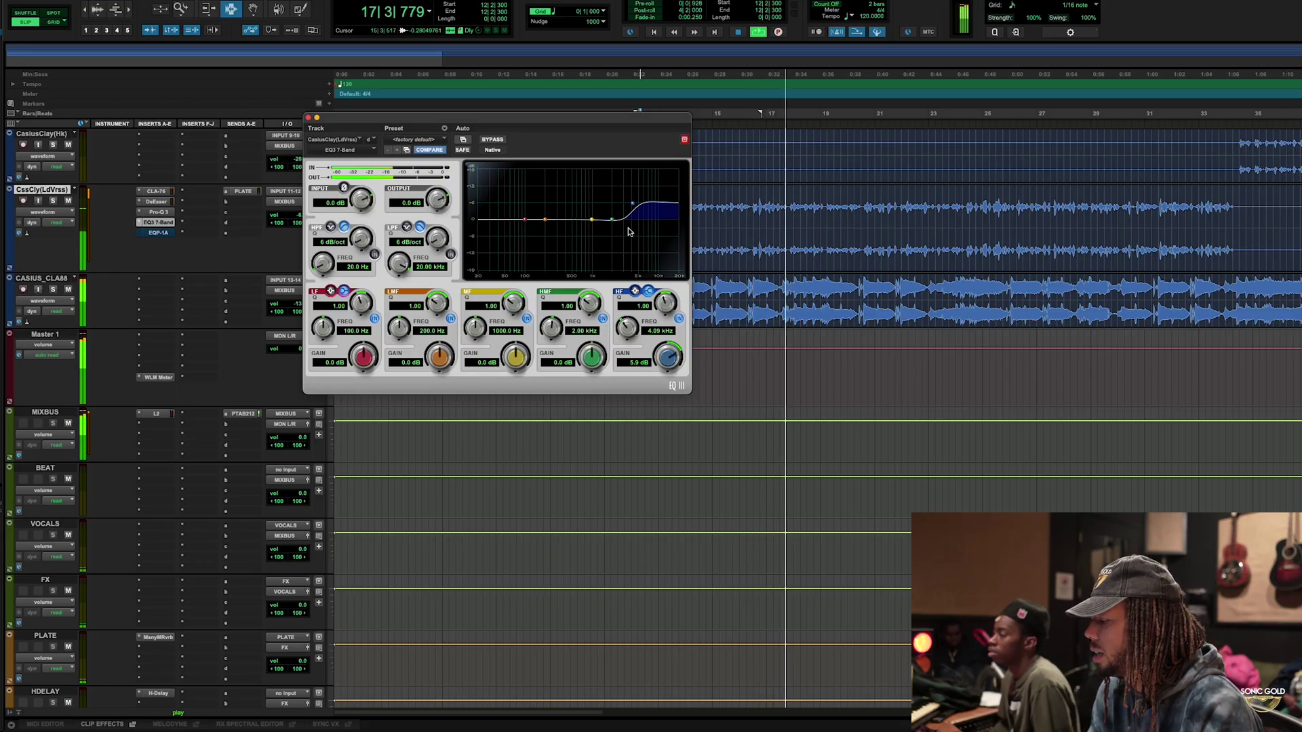
{"action": "key", "text": "space"}
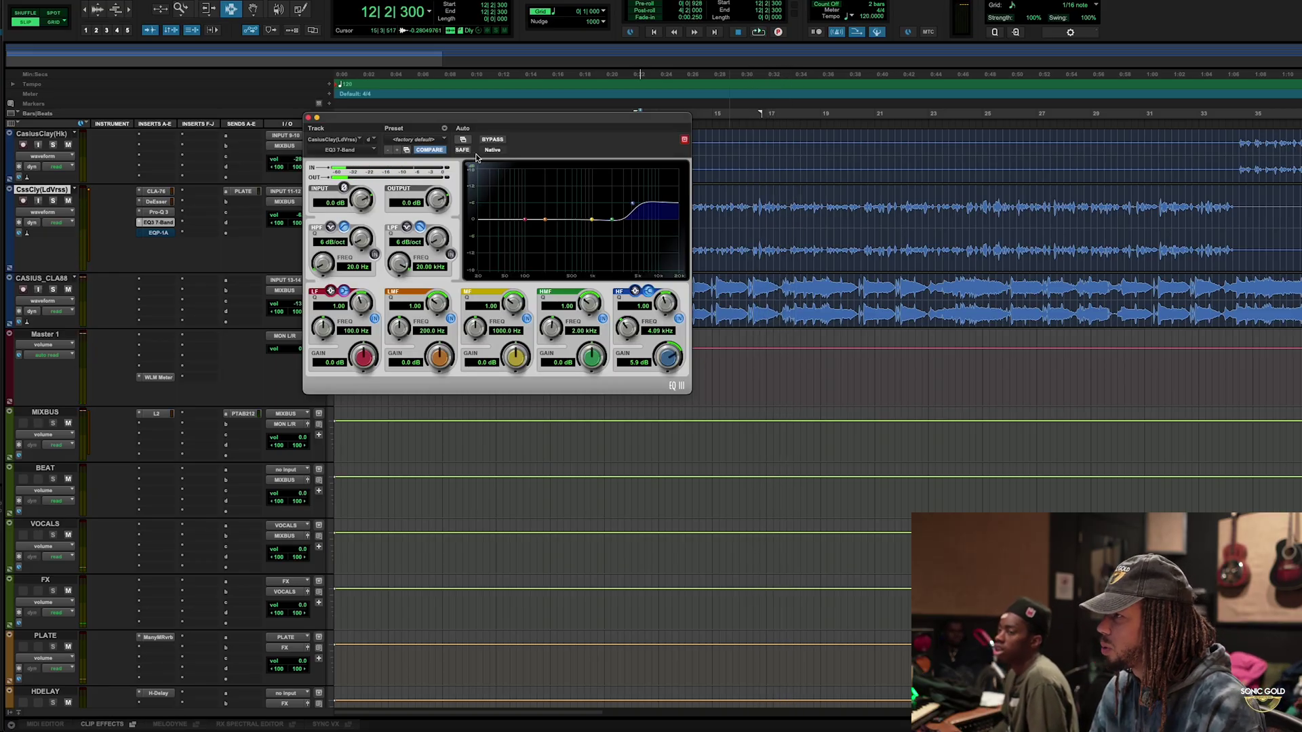
Bypass the EQ3 7-Band and audition the verse in the full mix with the EQP-1A active instead.
{"action": "left_click", "coordinate": [493, 139]}
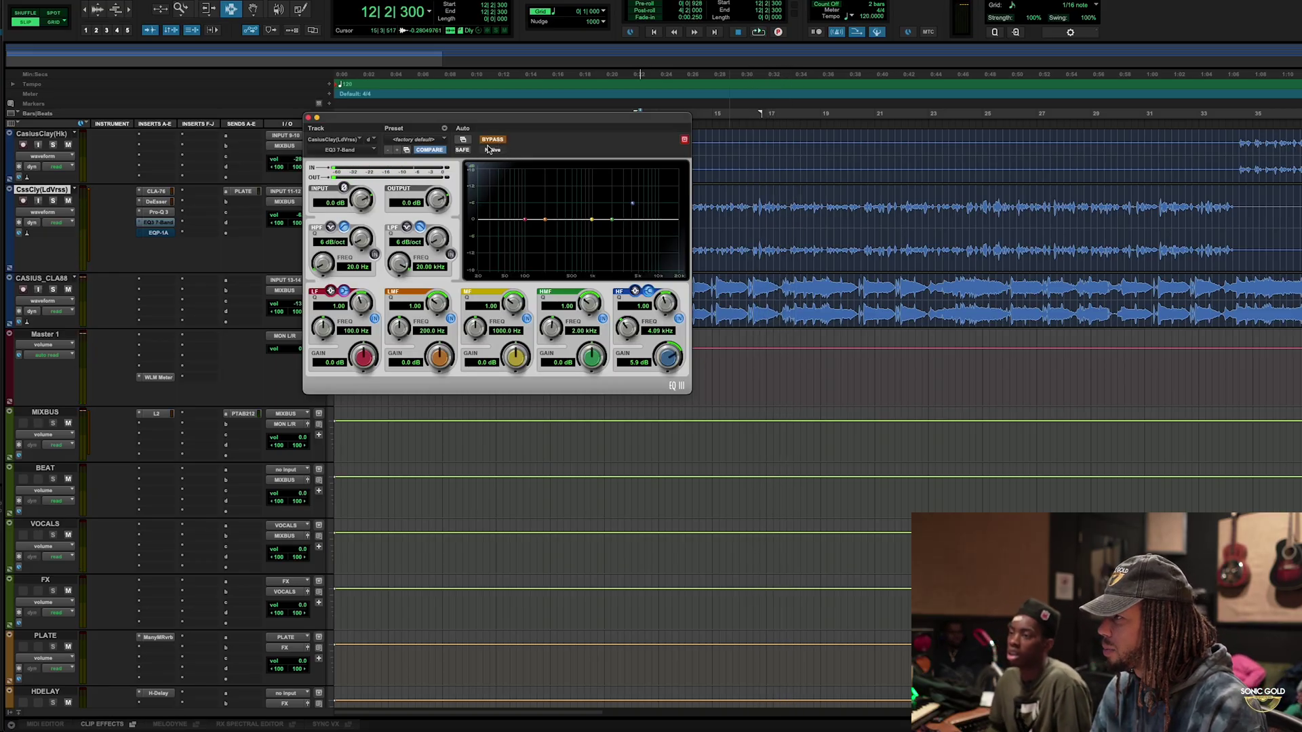
{"action": "left_click", "coordinate": [157, 233]}
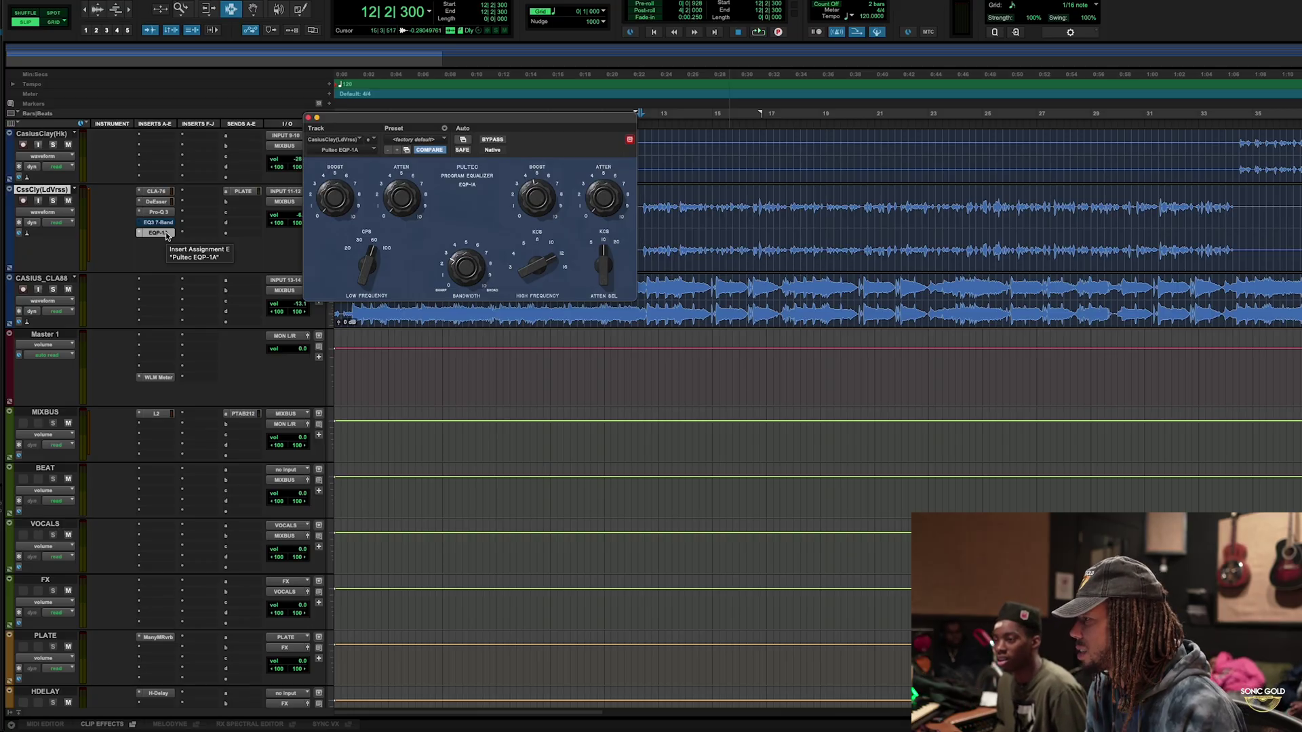
{"action": "key", "text": "space"}
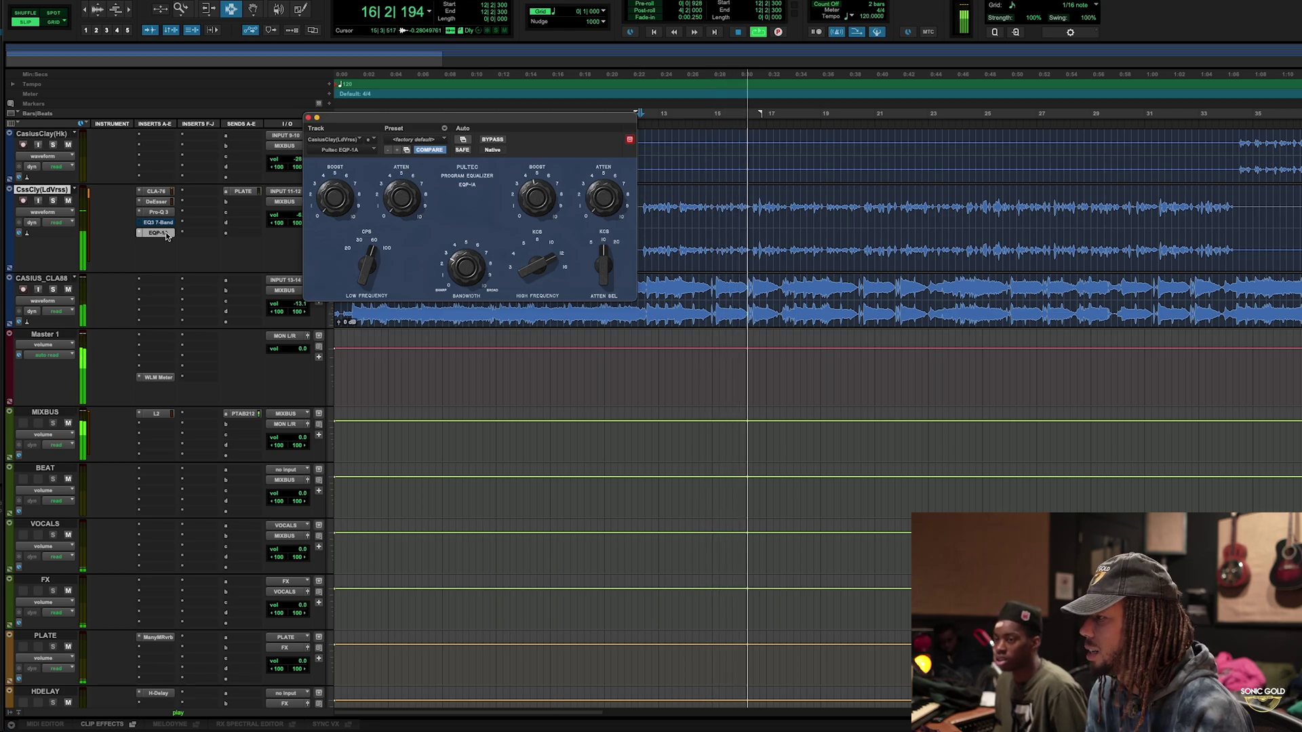
{"action": "key", "text": "space"}
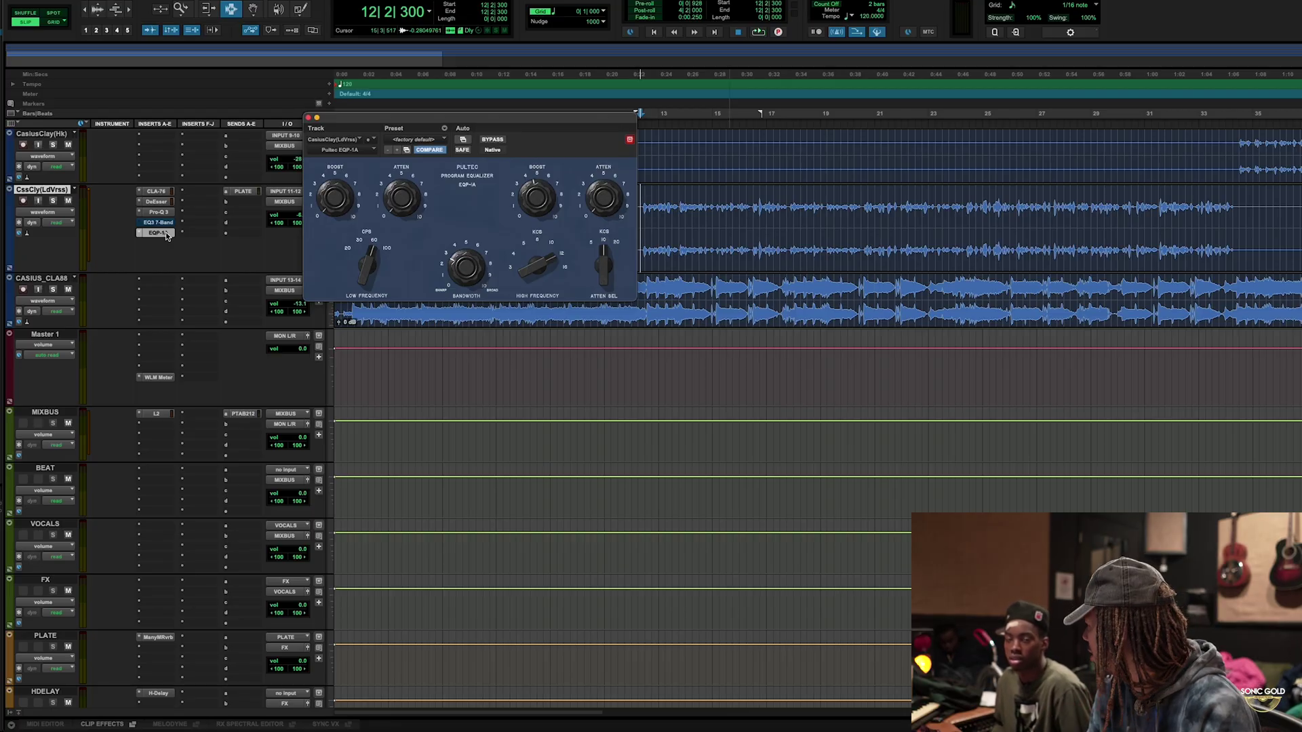
{"action": "key", "text": "space"}
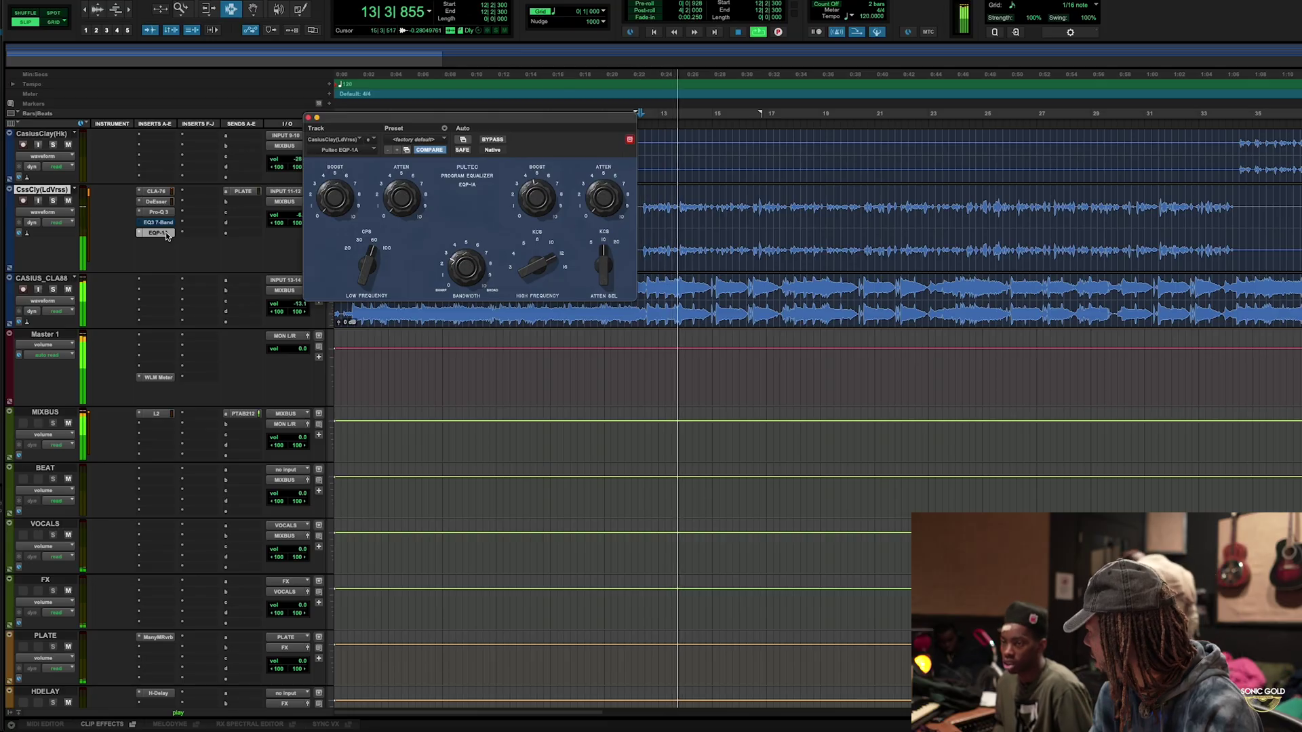
{"action": "key", "text": "space"}
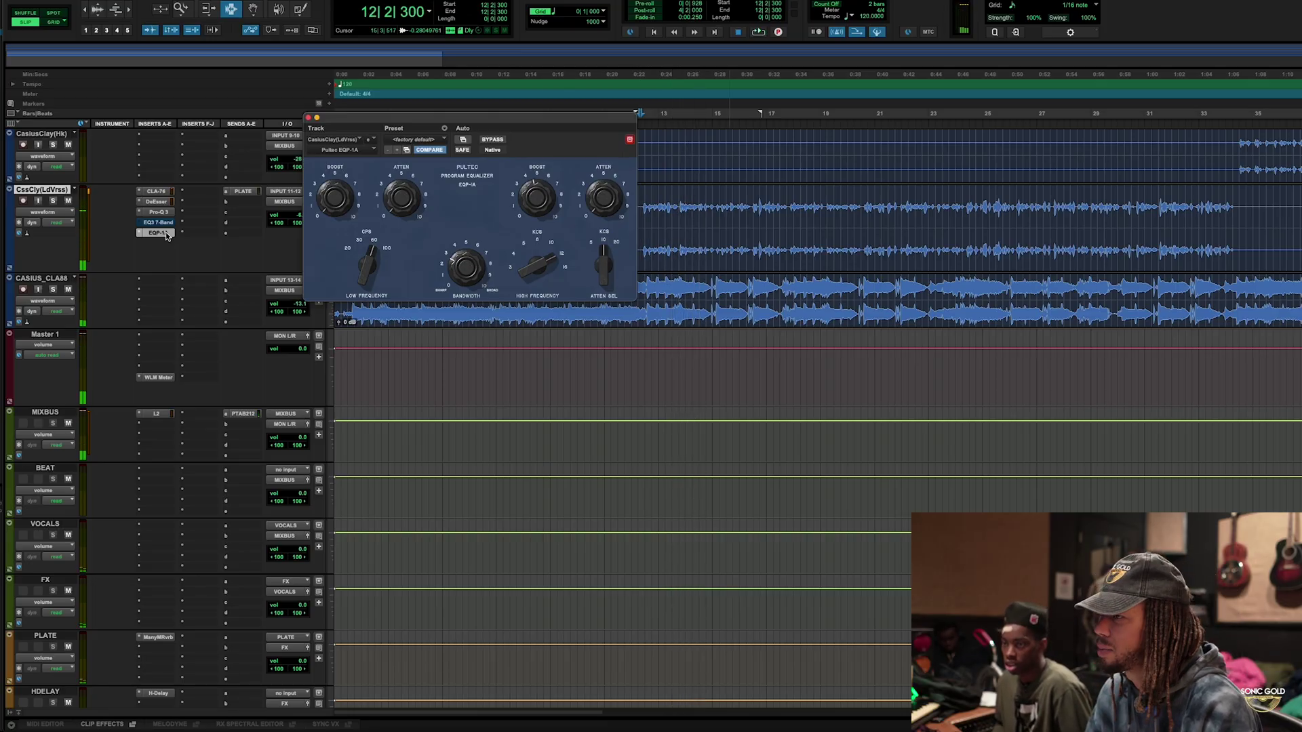
Audition the lead vocal with the EQ3 7-Band active and the EQP-1A bypassed, and lower the EQ3's high-shelf frequency to 3.75 kHz.
{"action": "left_click", "coordinate": [161, 224]}
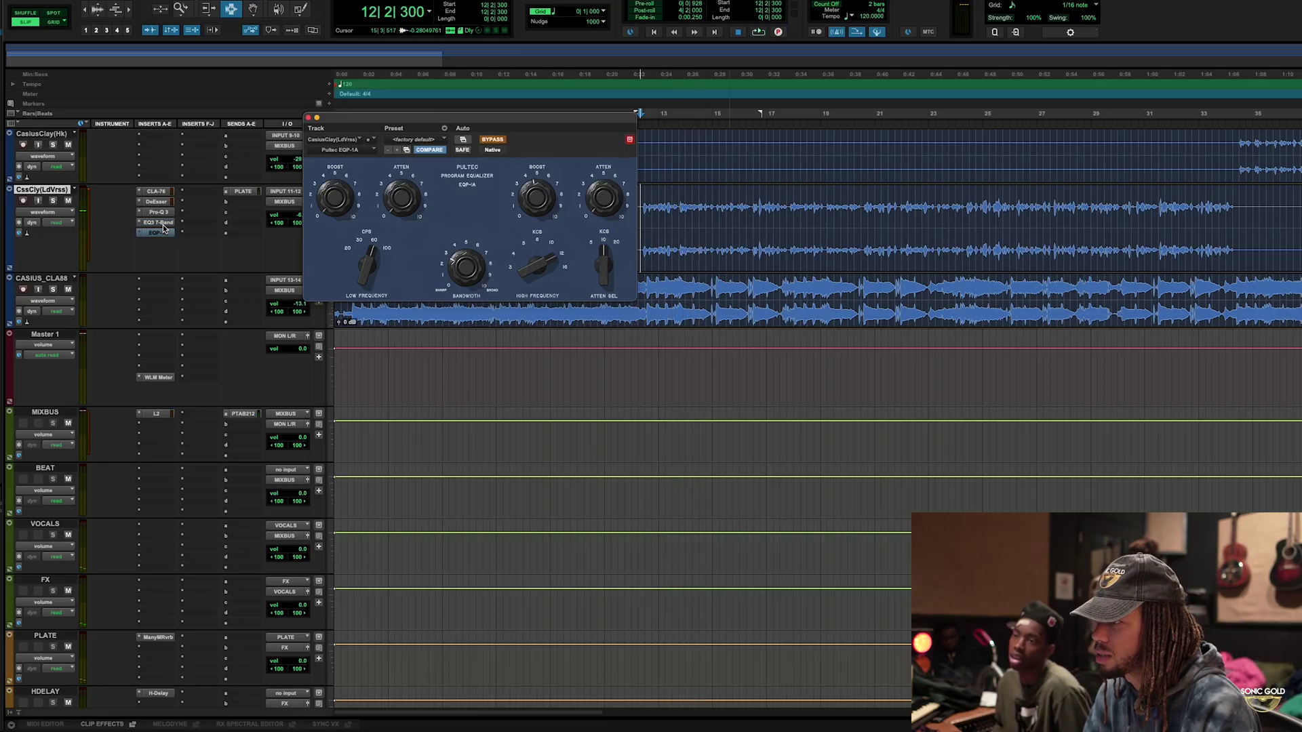
{"action": "key", "text": "space"}
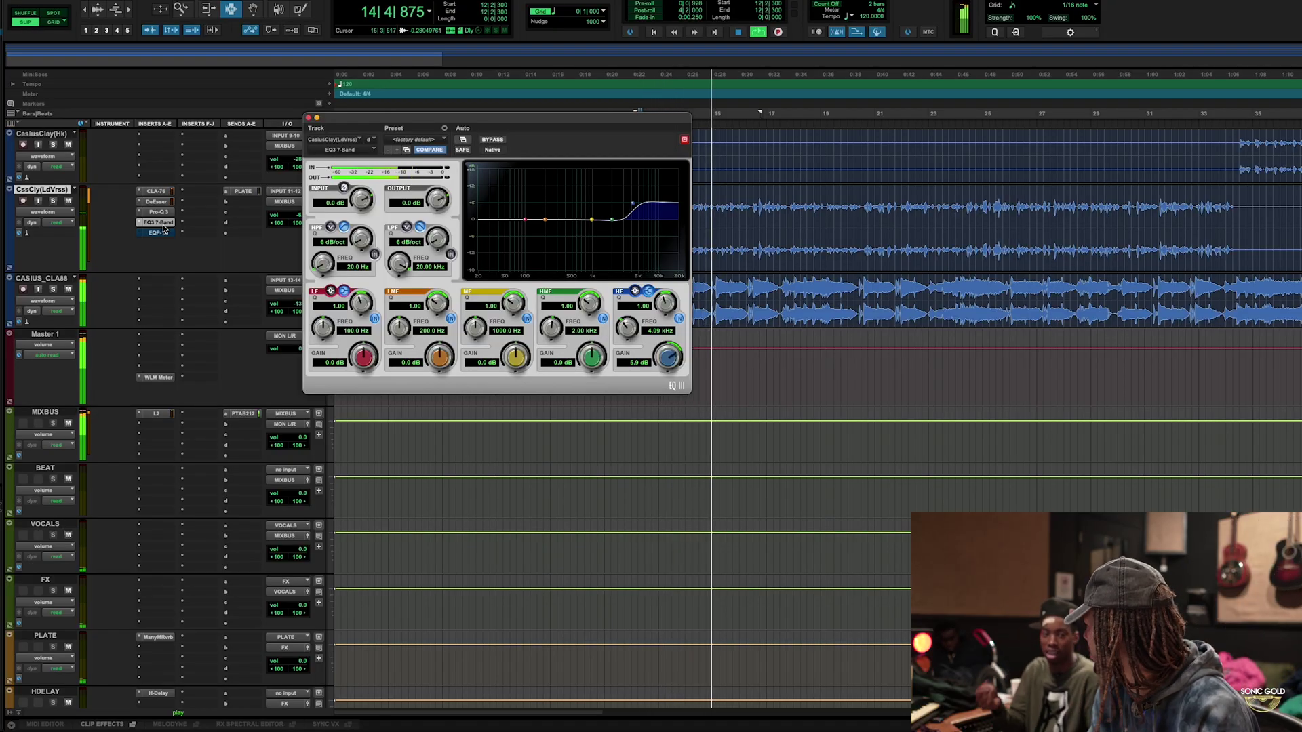
{"action": "key", "text": "space"}
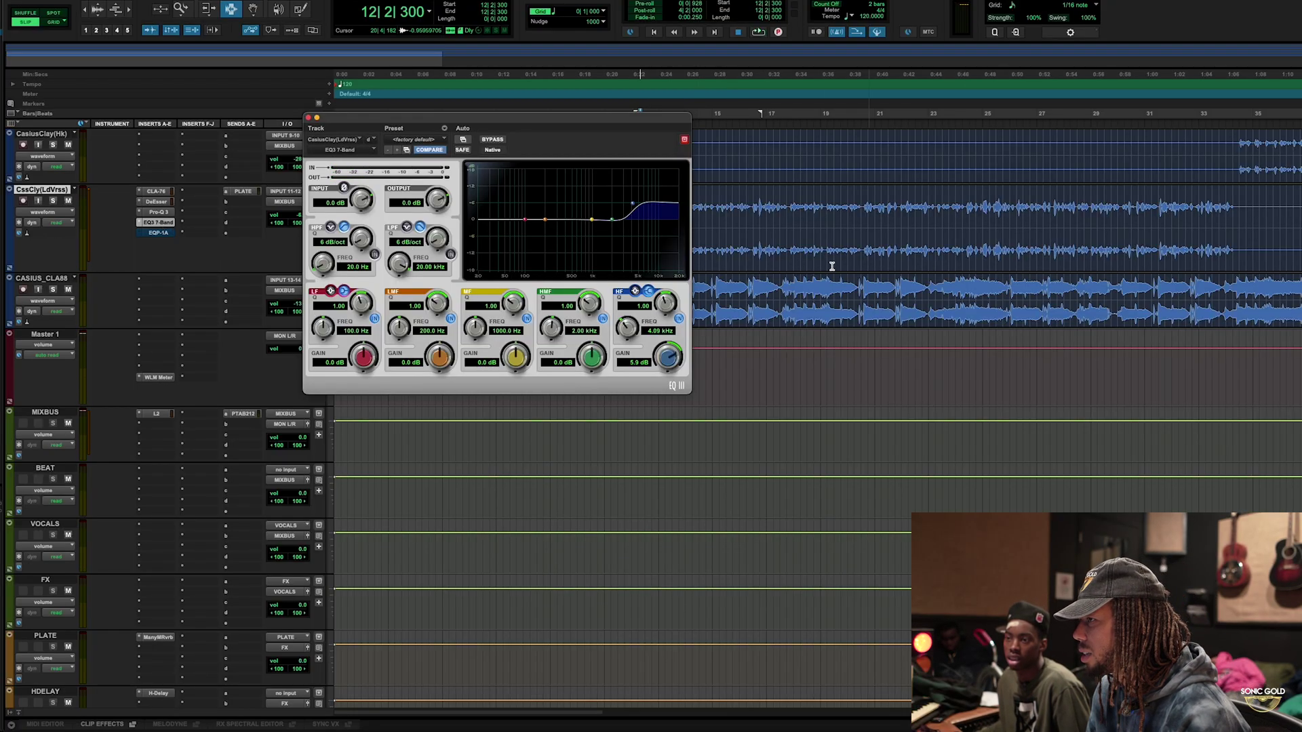
{"action": "left_click_drag", "start_coordinate": [636, 207], "coordinate": [632, 207]}
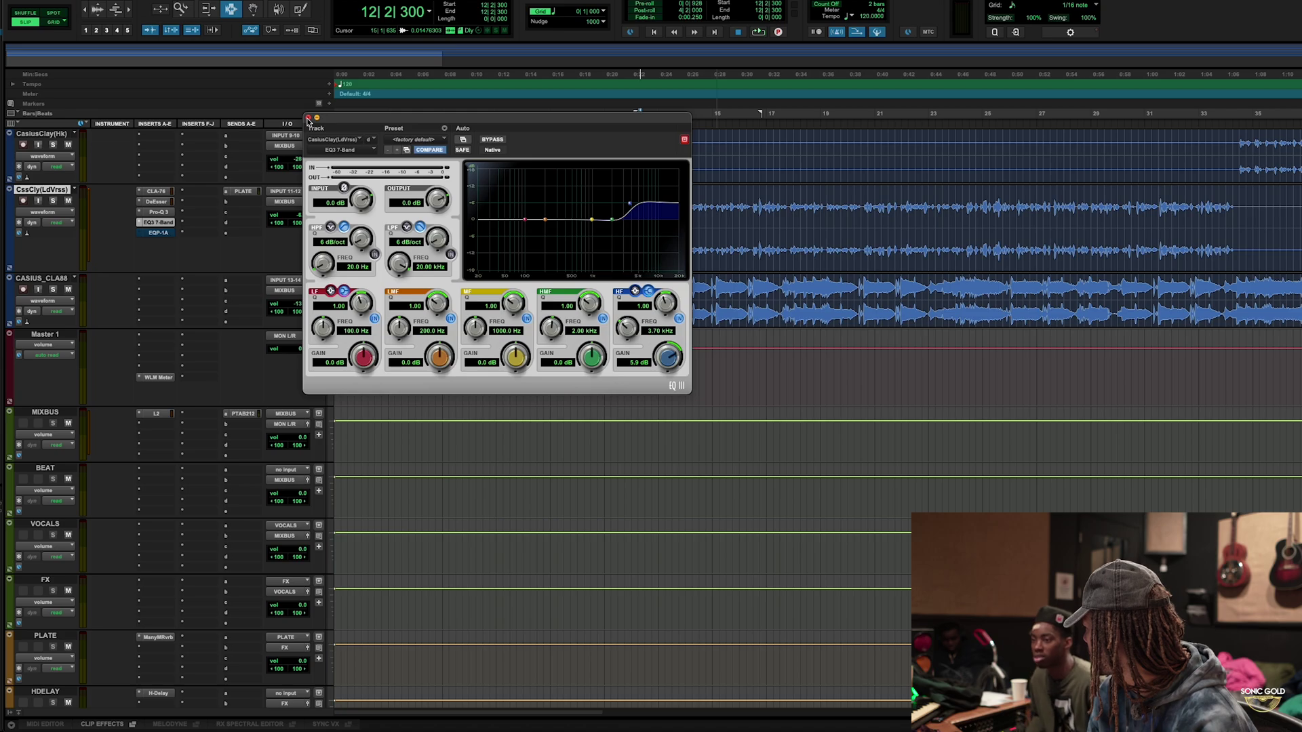
{"action": "left_click", "coordinate": [308, 118]}
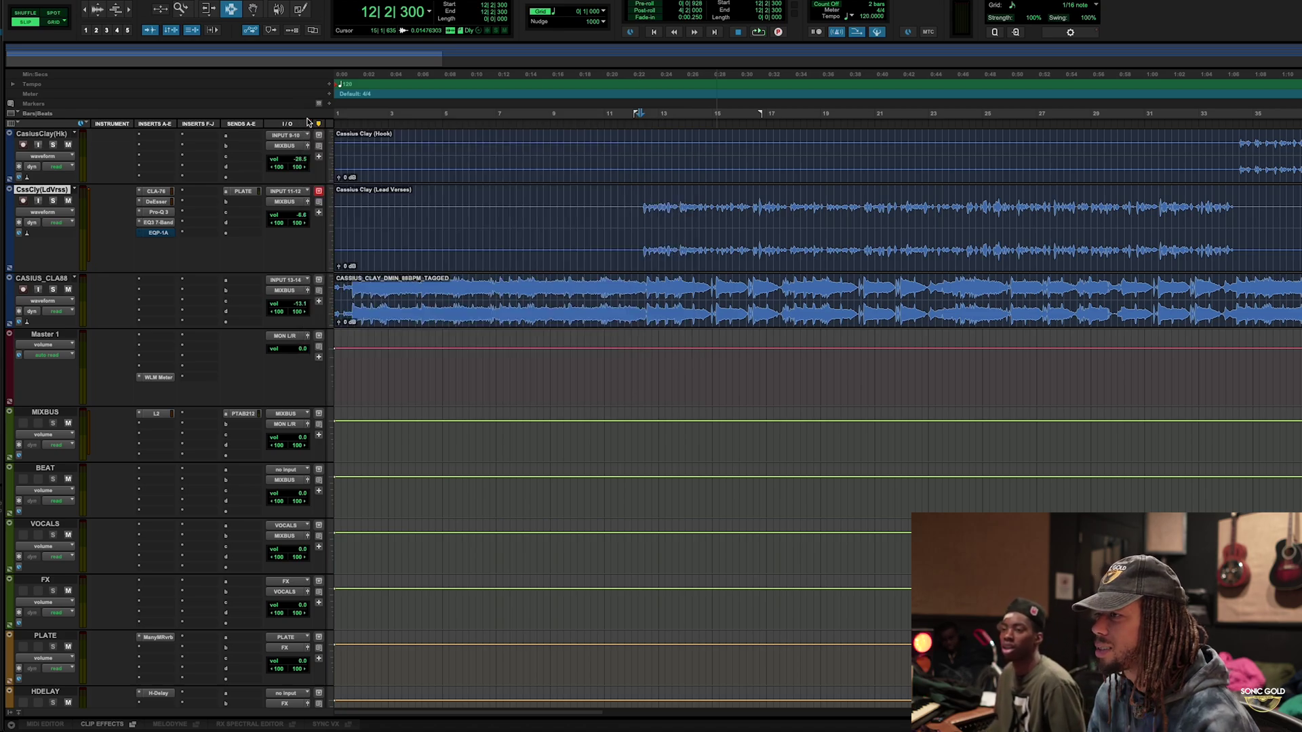
Switch the lead vocal's EQ3 7-Band and EQP-1A bypass states back and forth, and look over the DeEsser settings.
{"action": "left_click", "coordinate": [158, 224]}
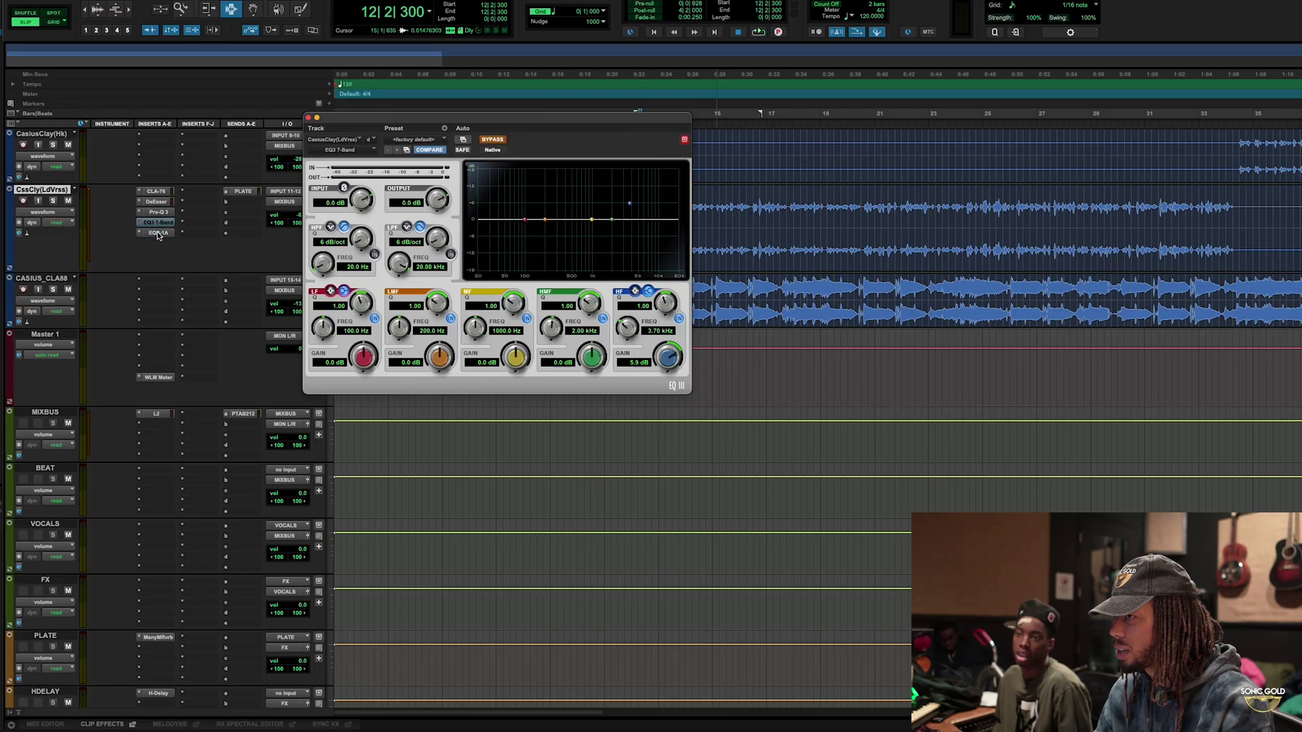
{"action": "left_click", "coordinate": [157, 234]}
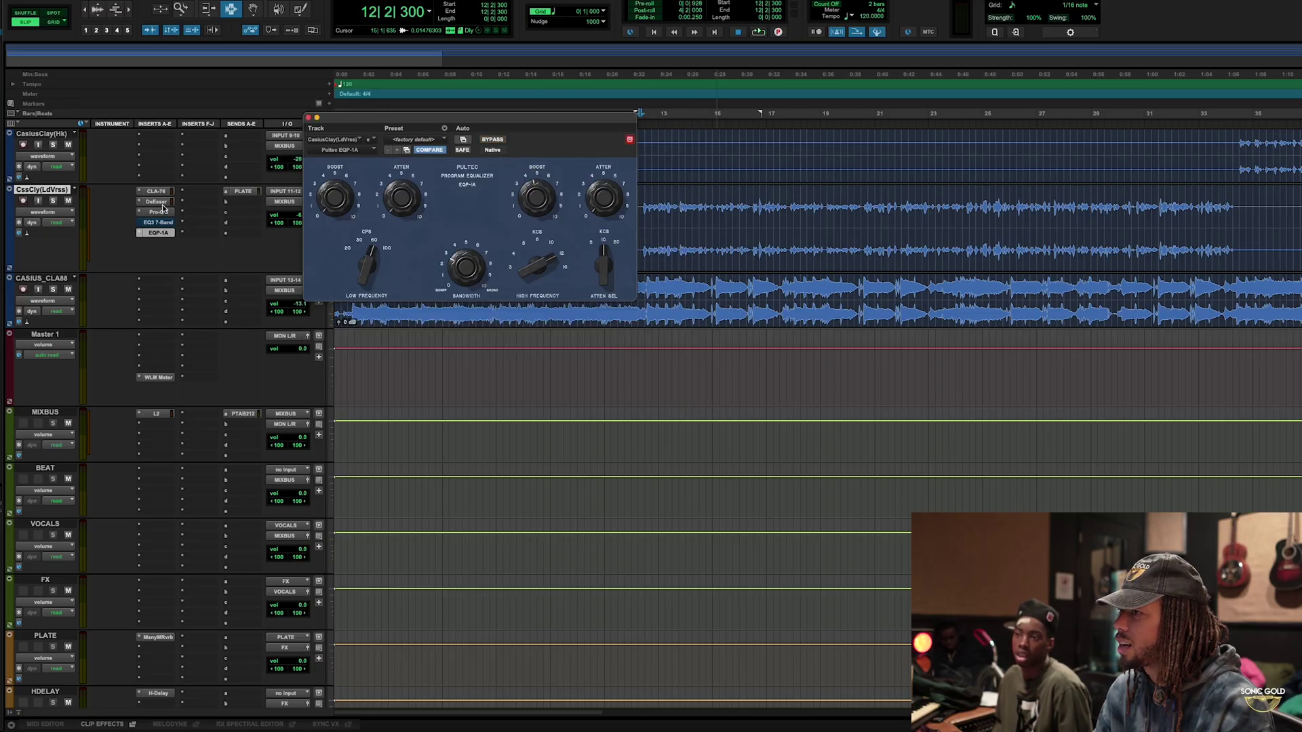
{"action": "left_click", "coordinate": [156, 202]}
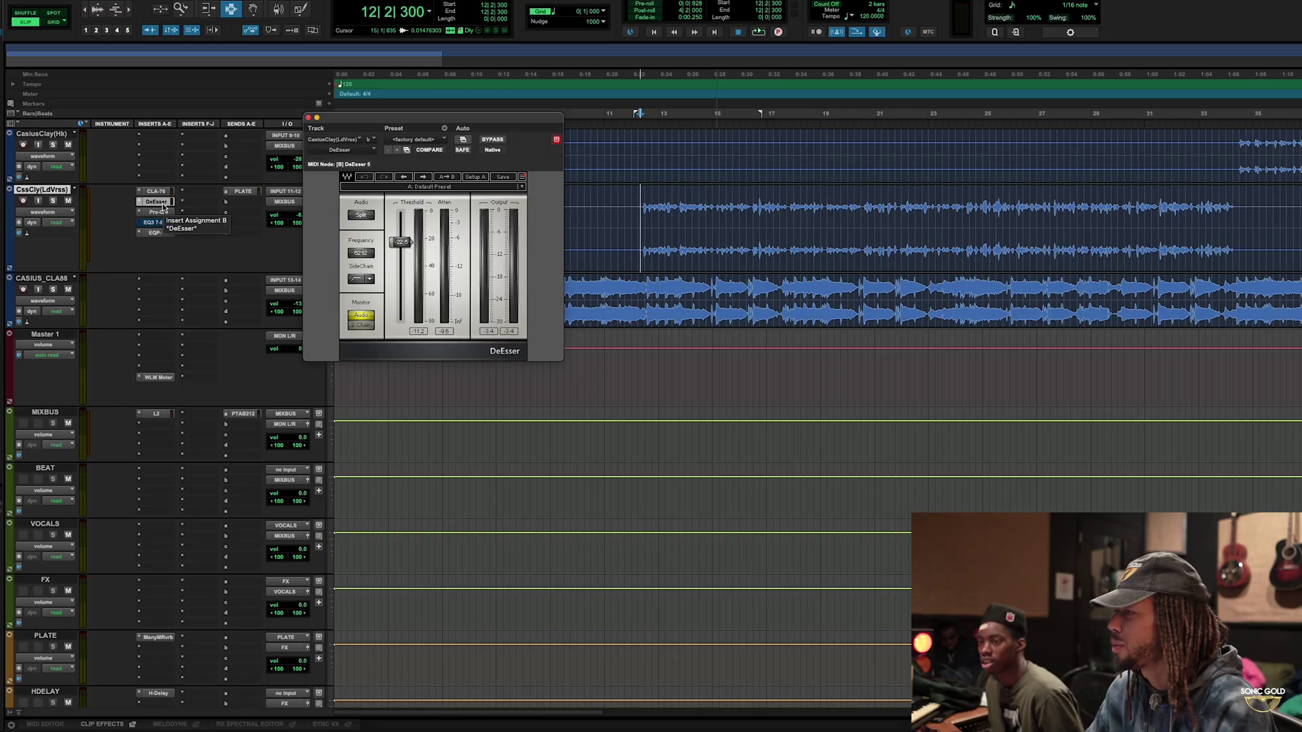
{"action": "left_click", "coordinate": [162, 234]}
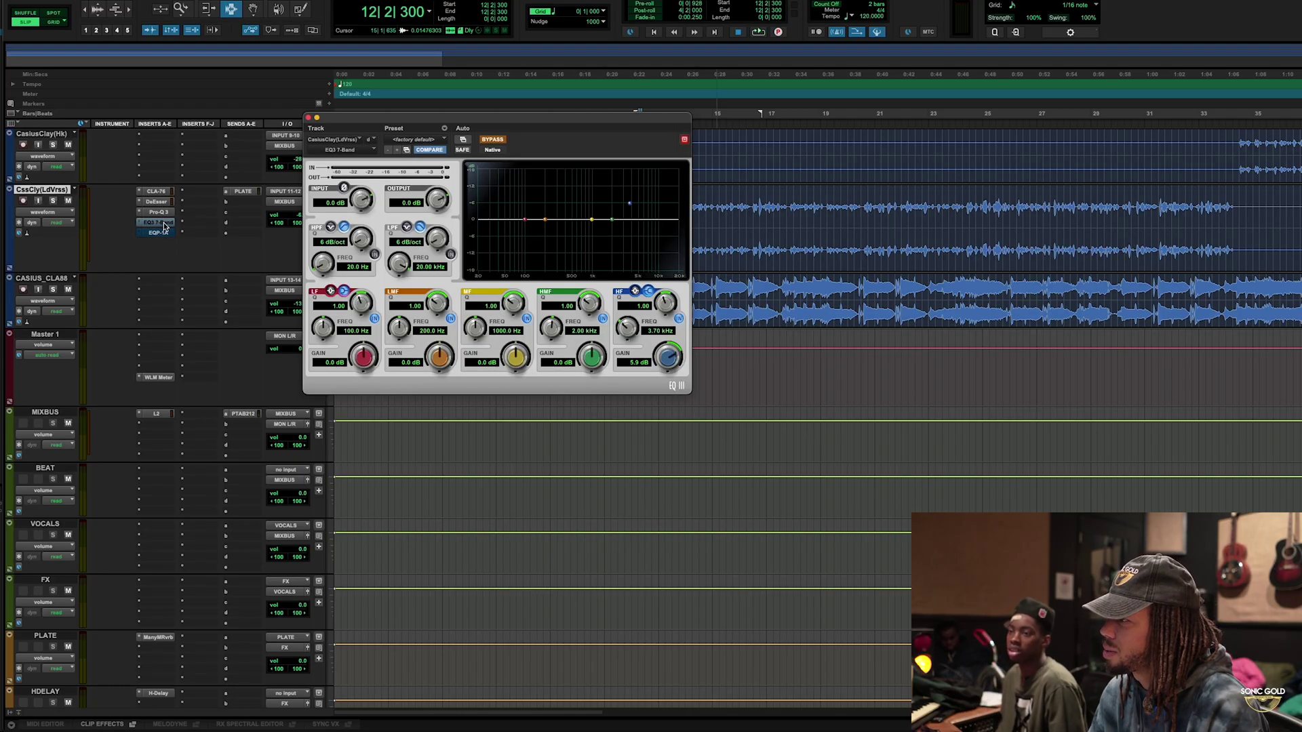
{"action": "left_click", "coordinate": [164, 223]}
{"action": "left_click", "coordinate": [165, 224]}
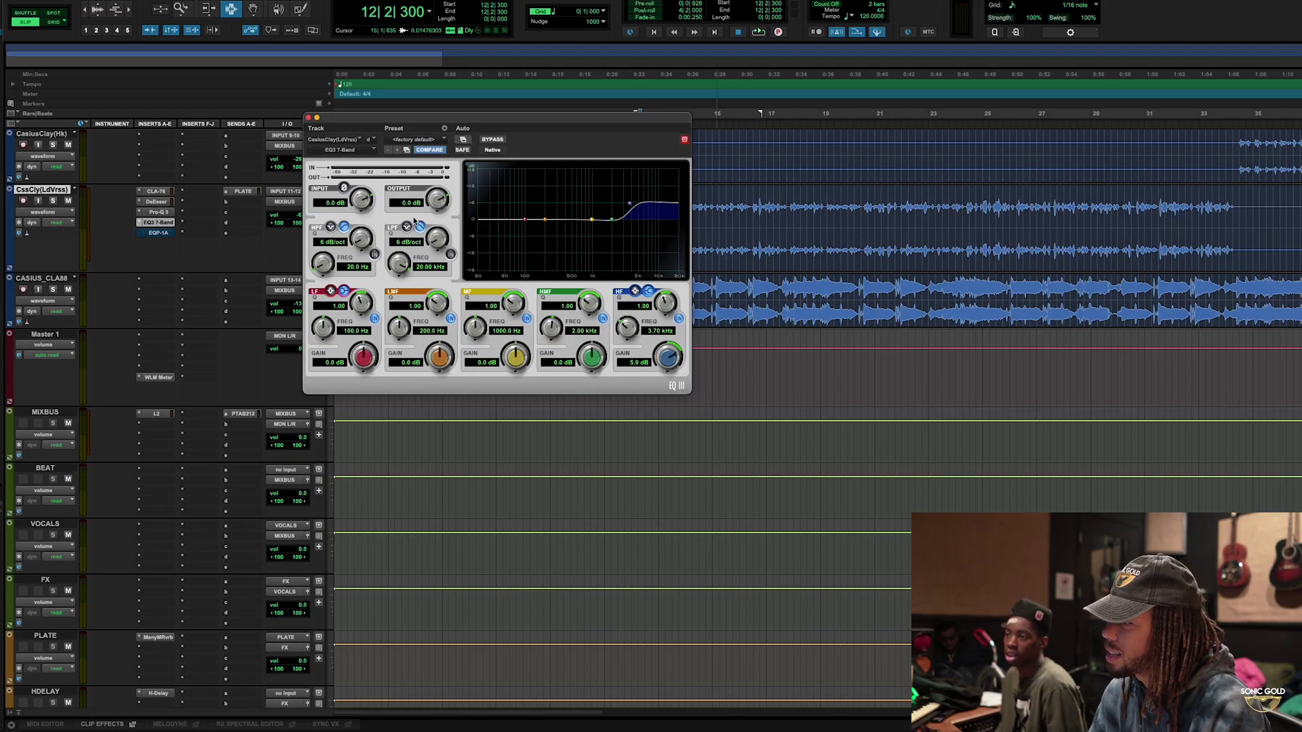
{"action": "left_click", "coordinate": [157, 202]}
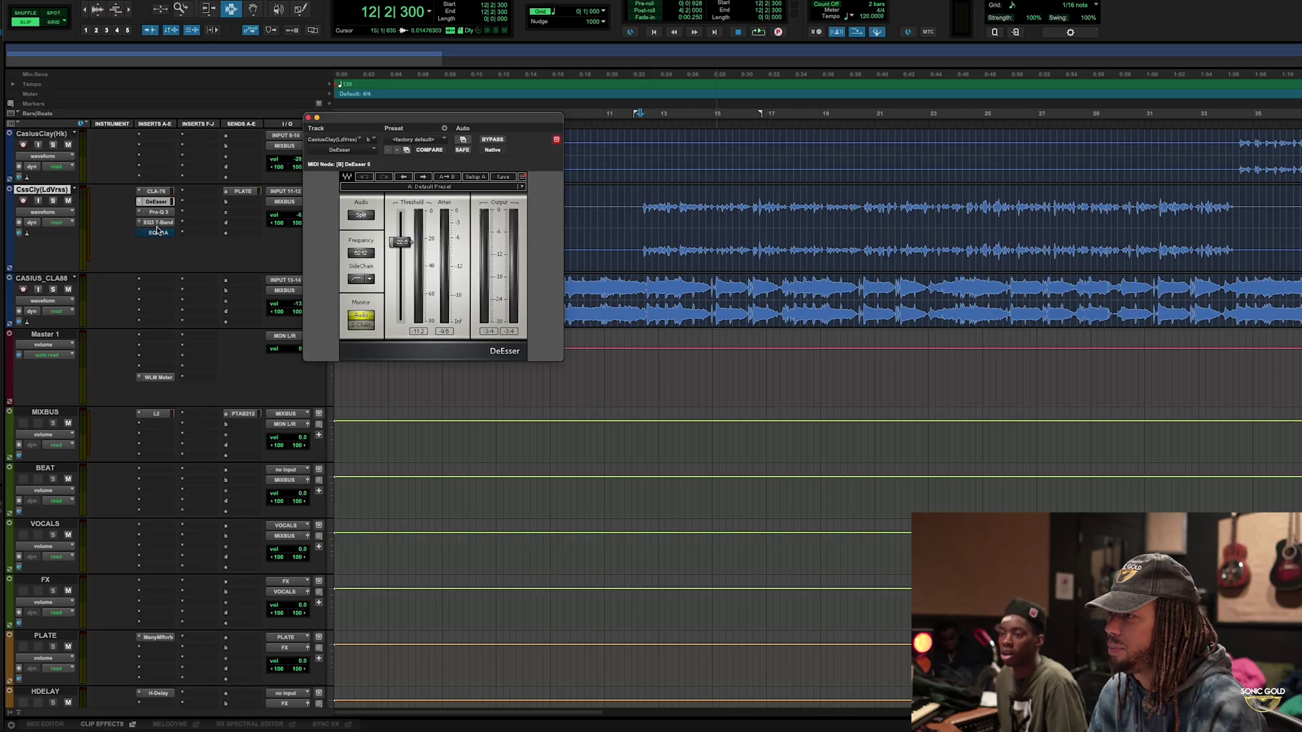
Remove the EQ3 7-Band from the lead vocal, move the active EQP-1A into its insert slot, and audition the verse.
{"action": "left_click", "coordinate": [159, 223]}
{"action": "left_click", "coordinate": [157, 222]}
{"action": "left_click", "coordinate": [181, 184]}
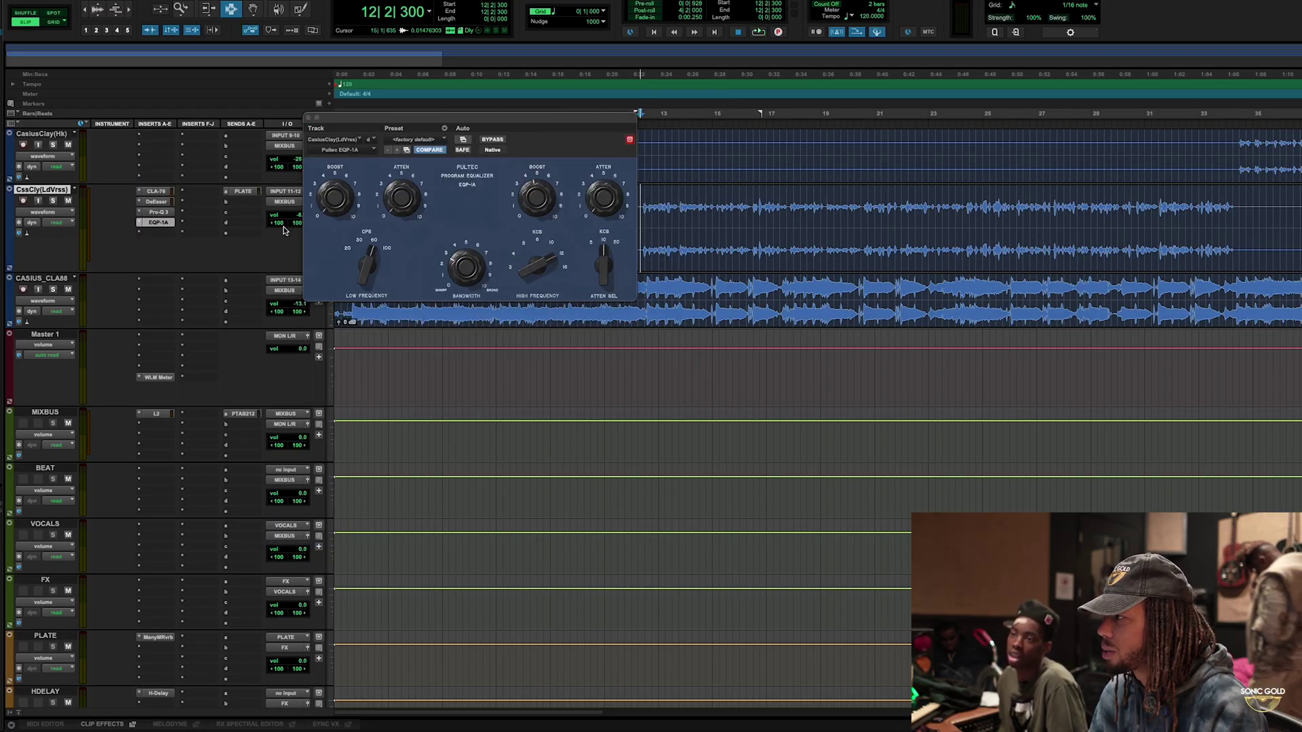
{"action": "key", "text": "space"}
{"action": "key", "text": "space"}
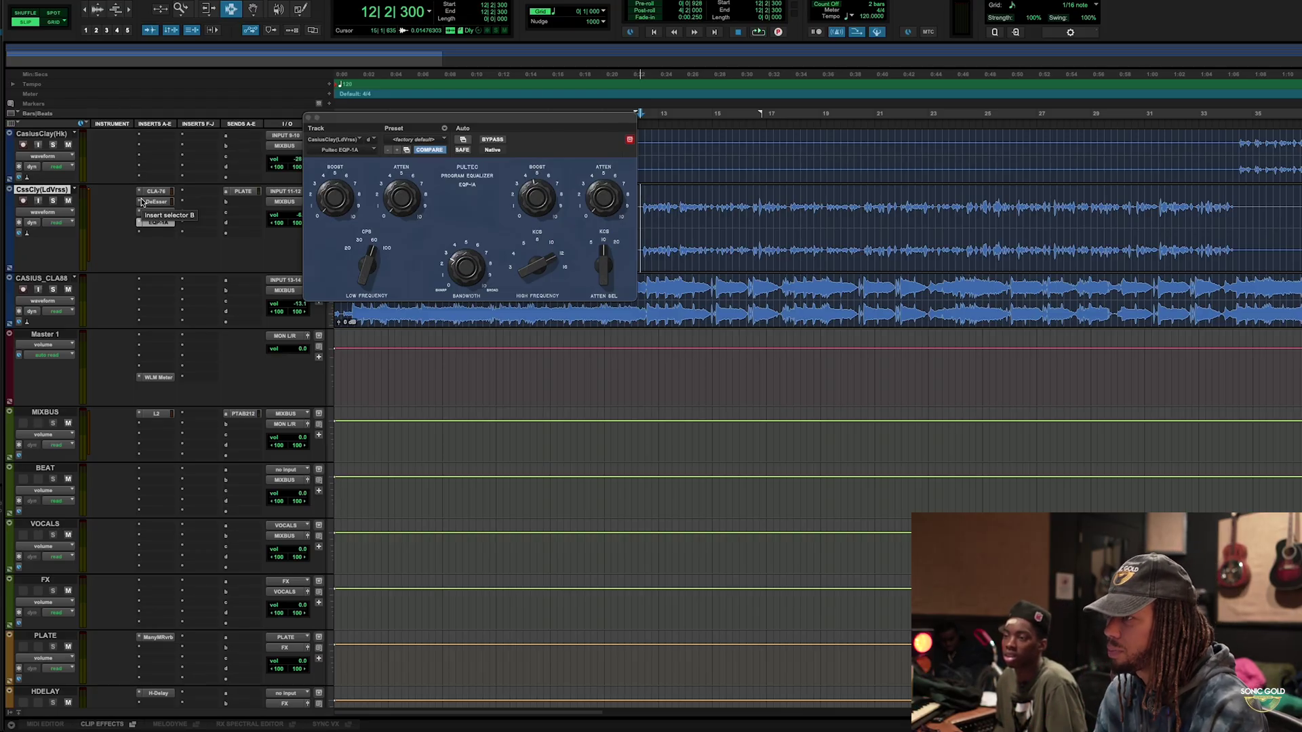
Close the EQP-1A, fit the whole song in view, and play the mix from the start of the first hook on the hook track.
{"action": "scroll", "coordinate": [786, 212], "scroll_direction": "up", "scroll_amount": 5}
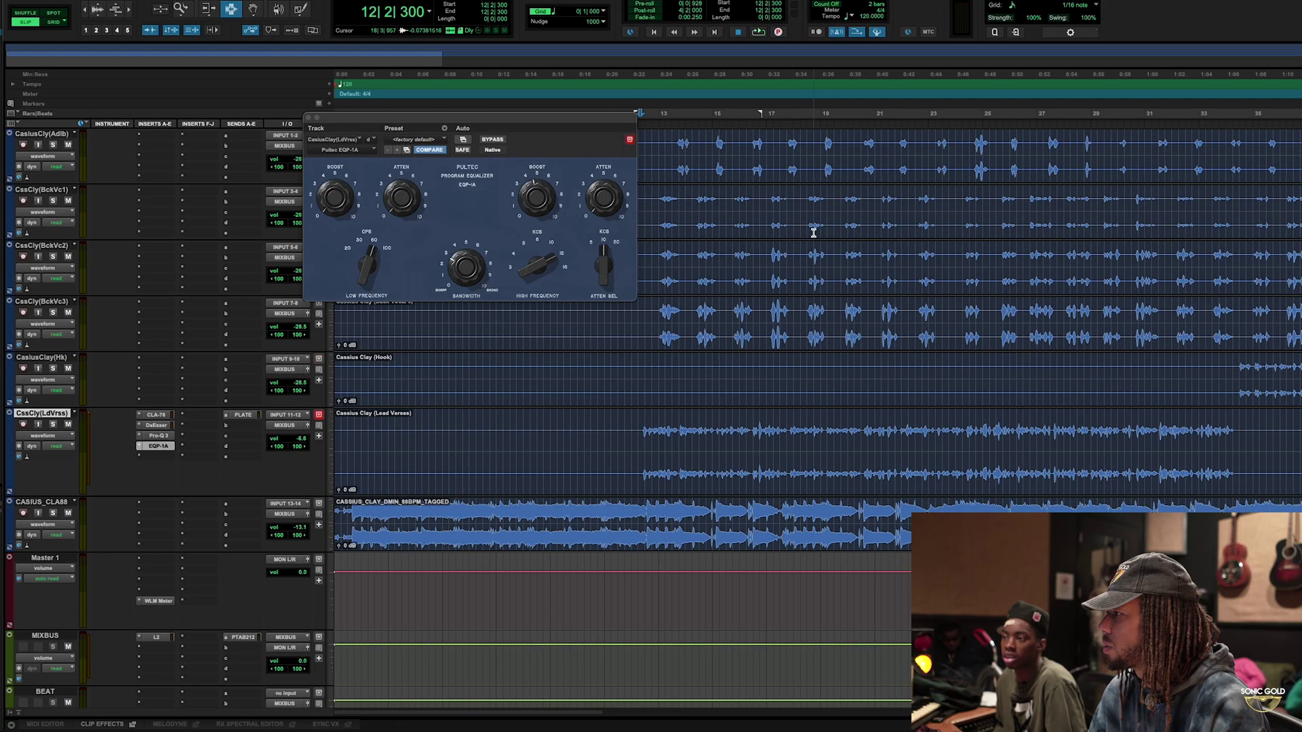
{"action": "left_click", "coordinate": [315, 122]}
{"action": "scroll", "coordinate": [505, 291], "scroll_direction": "down", "scroll_amount": 2}
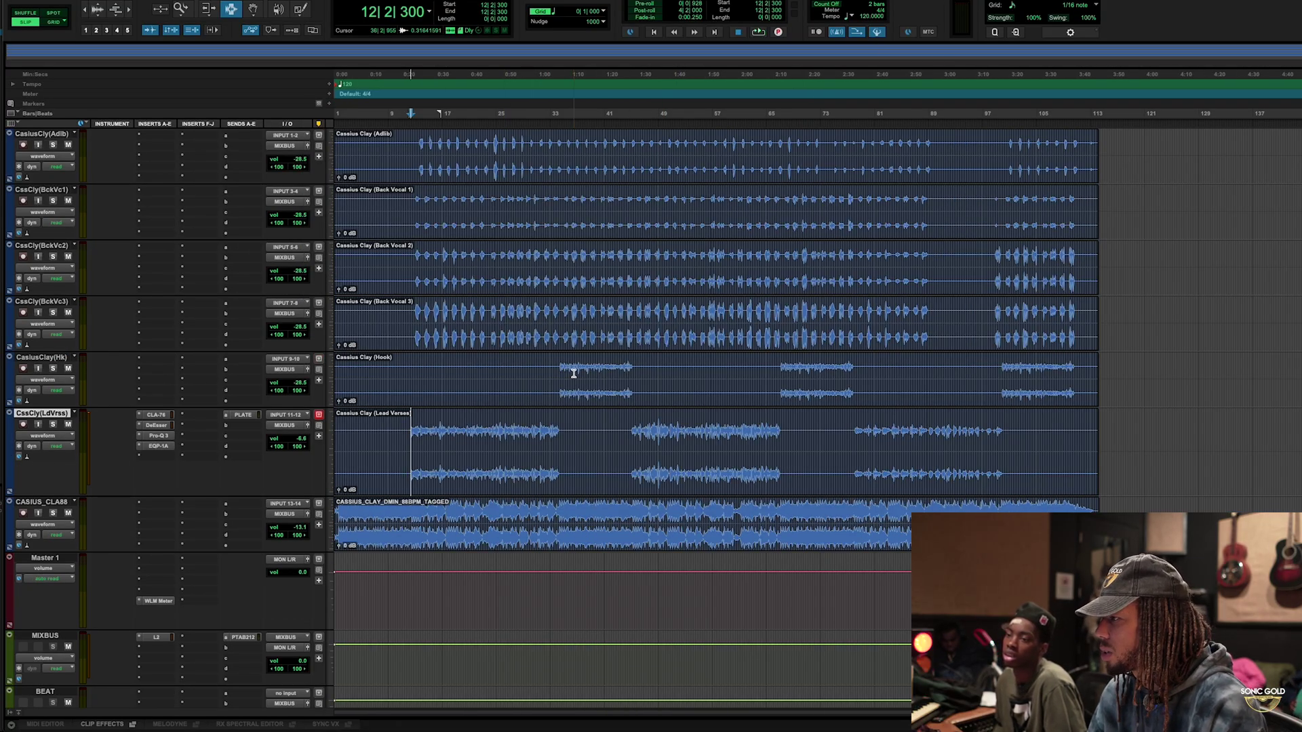
{"action": "left_click_drag", "start_coordinate": [514, 430], "coordinate": [549, 430]}
{"action": "left_click_drag", "start_coordinate": [518, 325], "coordinate": [531, 322]}
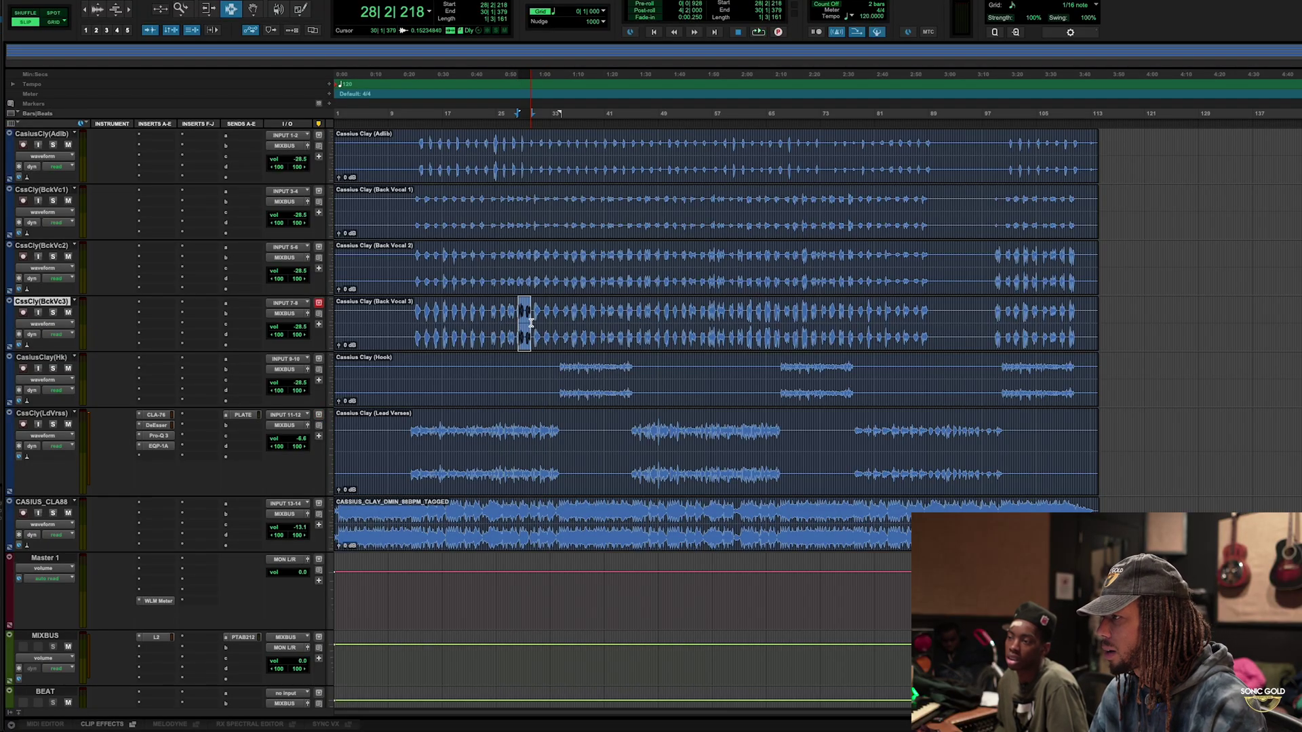
{"action": "left_click", "coordinate": [565, 367]}
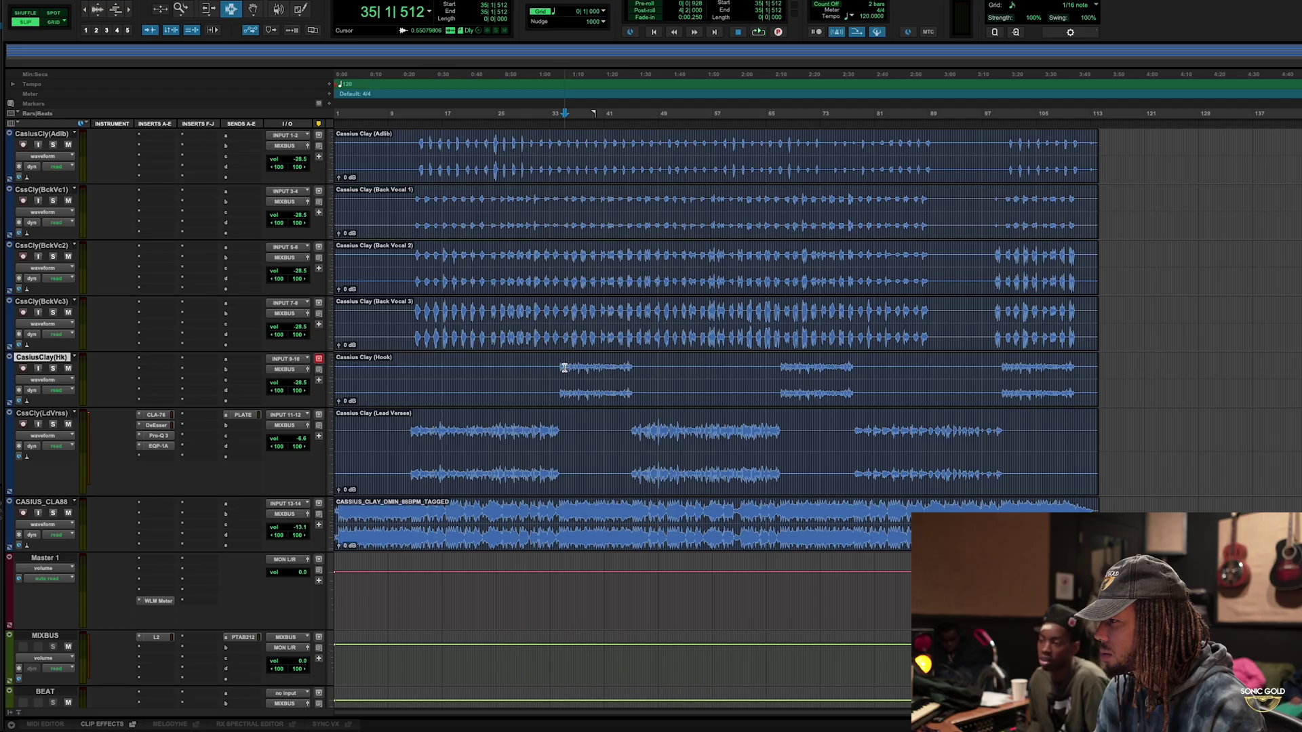
{"action": "key", "text": "space"}
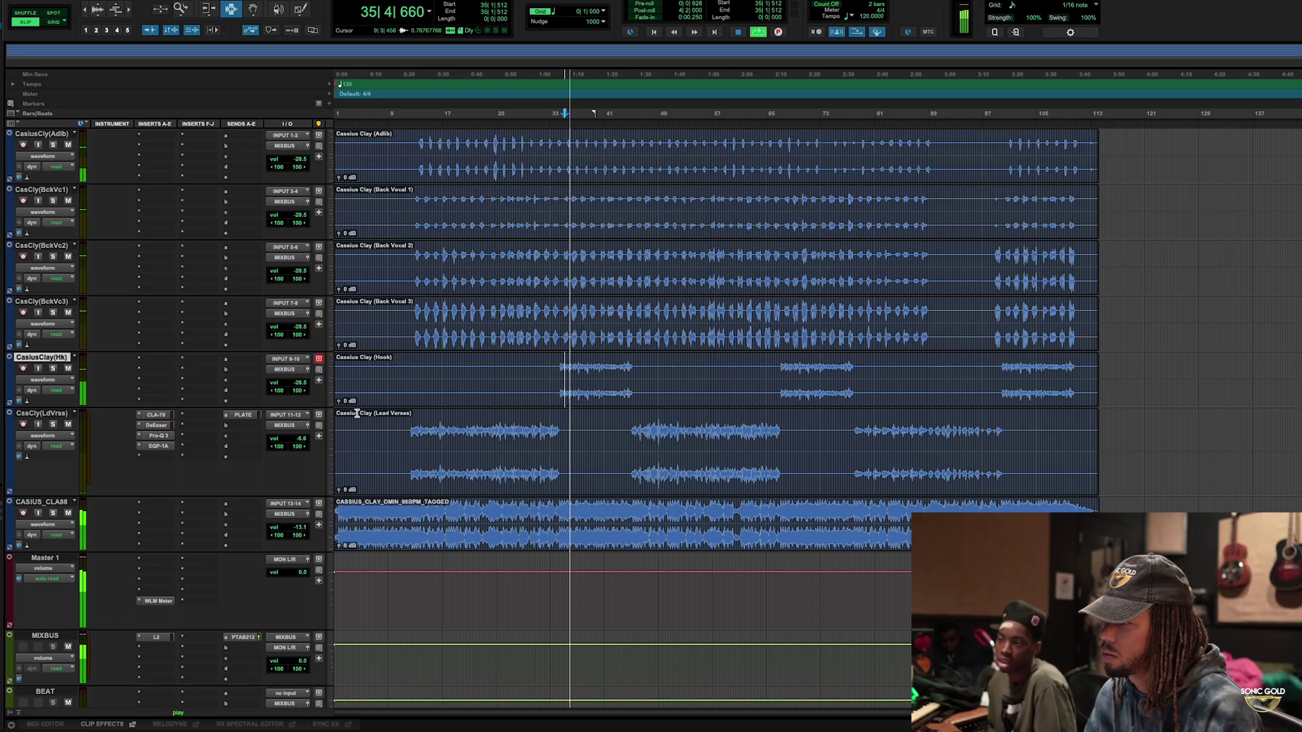
Solo the hook vocal, raise its volume to -12.4 dB, and audition the hook from its start.
{"action": "key", "text": "shift+s"}
{"action": "key", "text": "space"}
{"action": "key", "text": "space"}
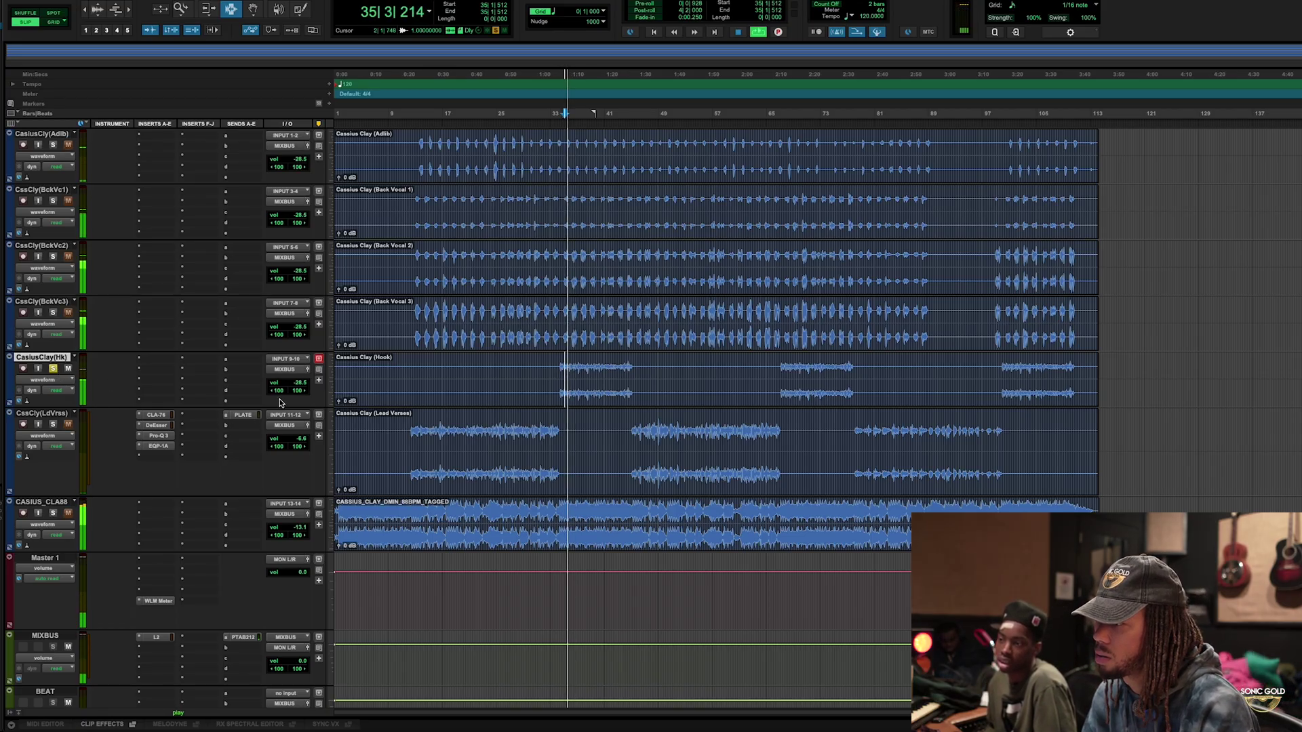
{"action": "left_click_drag", "start_coordinate": [297, 383], "coordinate": [288, 363]}
{"action": "key", "text": "space"}
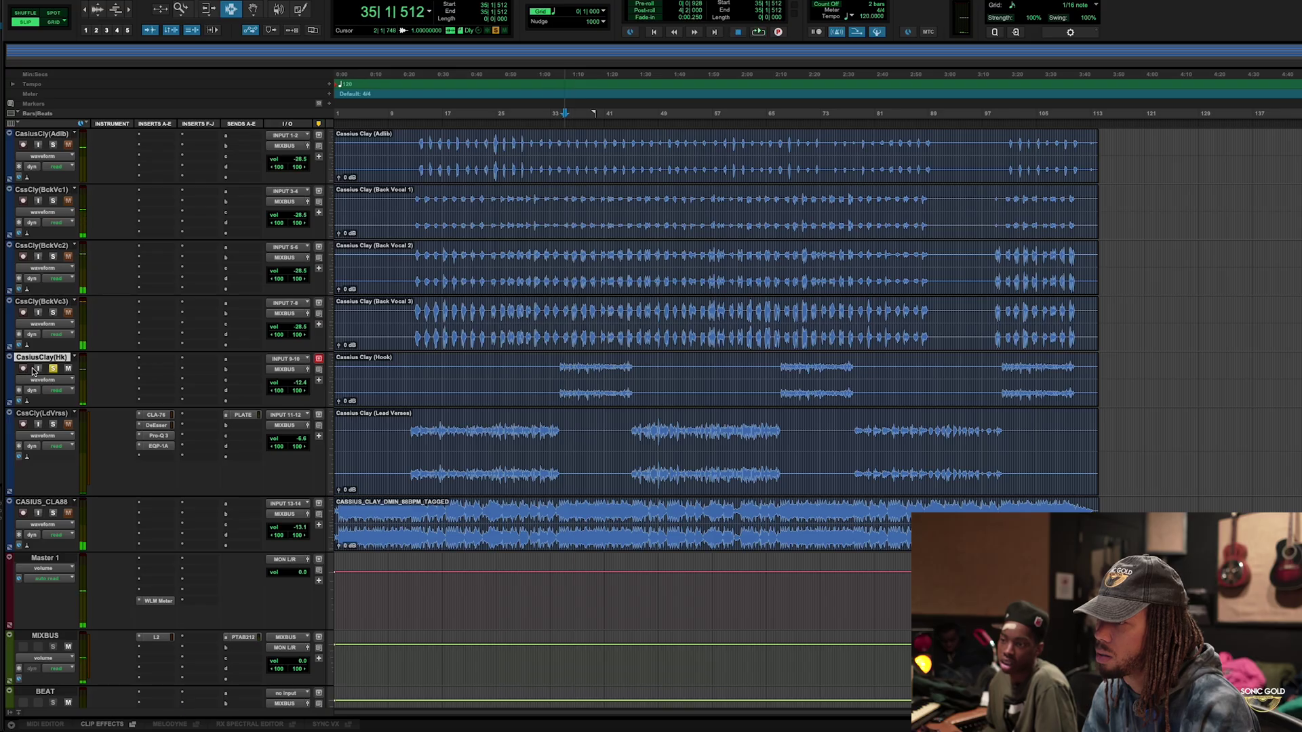
{"action": "key", "text": "space"}
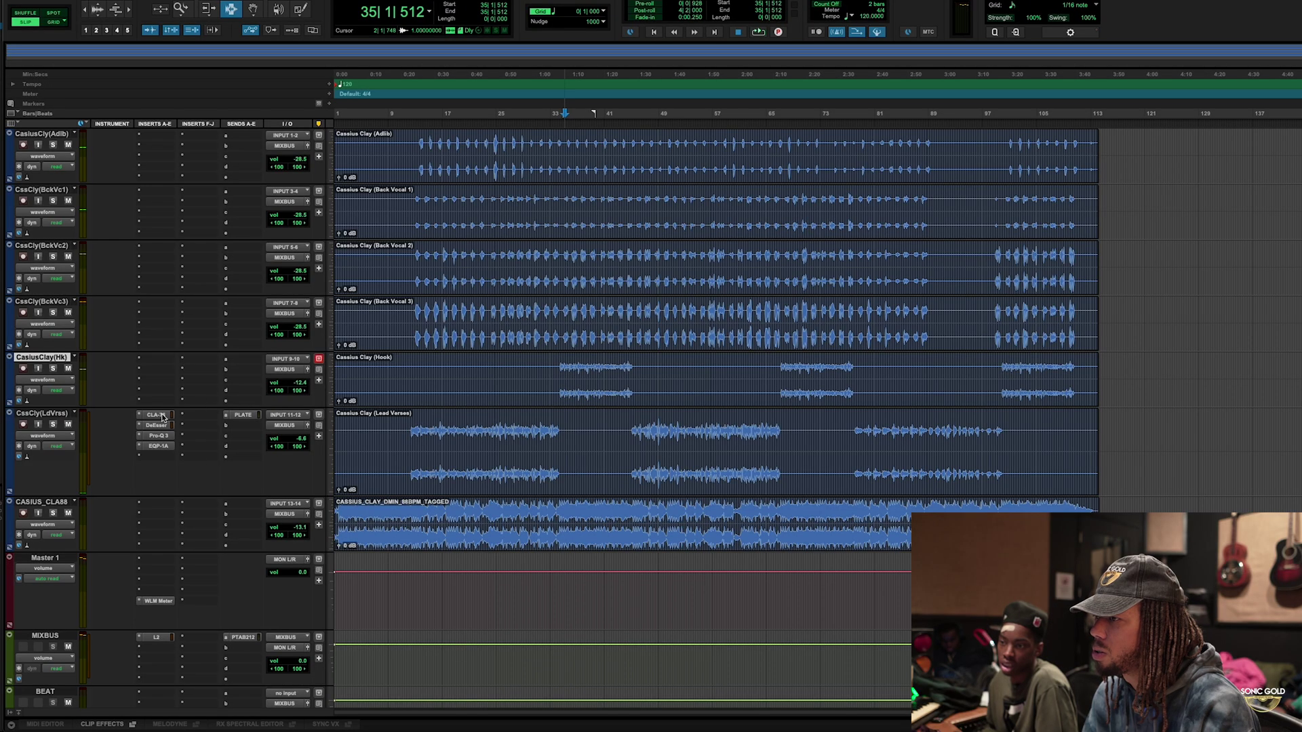
Copy the lead vocal's PLATE send and its CLA-76, DeEsser, Pro-Q 3 and EQP-1A inserts onto the hook vocal track.
{"action": "left_click_drag", "start_coordinate": [229, 417], "coordinate": [229, 360]}
{"action": "left_click_drag", "start_coordinate": [167, 410], "coordinate": [163, 369]}
{"action": "left_click_drag", "start_coordinate": [165, 437], "coordinate": [159, 380]}
{"action": "left_click_drag", "start_coordinate": [163, 449], "coordinate": [164, 396]}
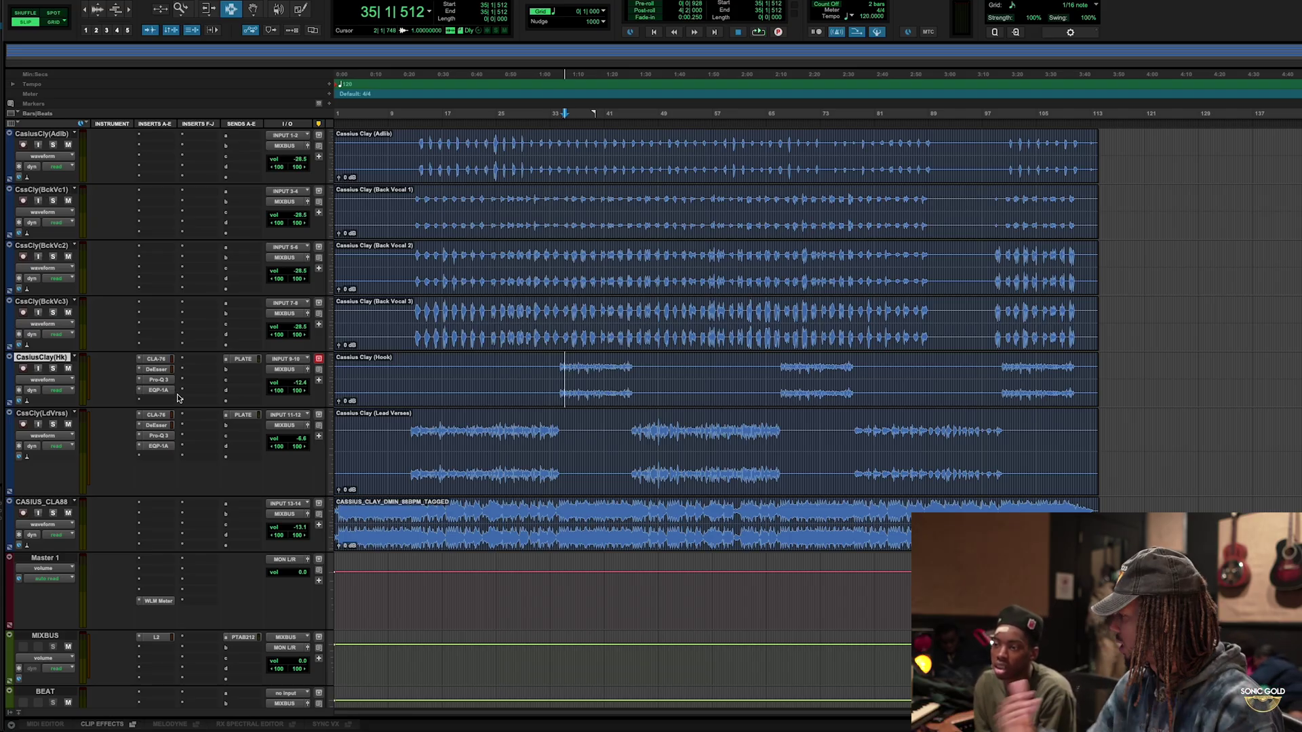
Play the full mix from the start of the first hook and raise the hook vocal's volume to -6.6 dB.
{"action": "left_click_drag", "start_coordinate": [571, 372], "coordinate": [607, 369]}
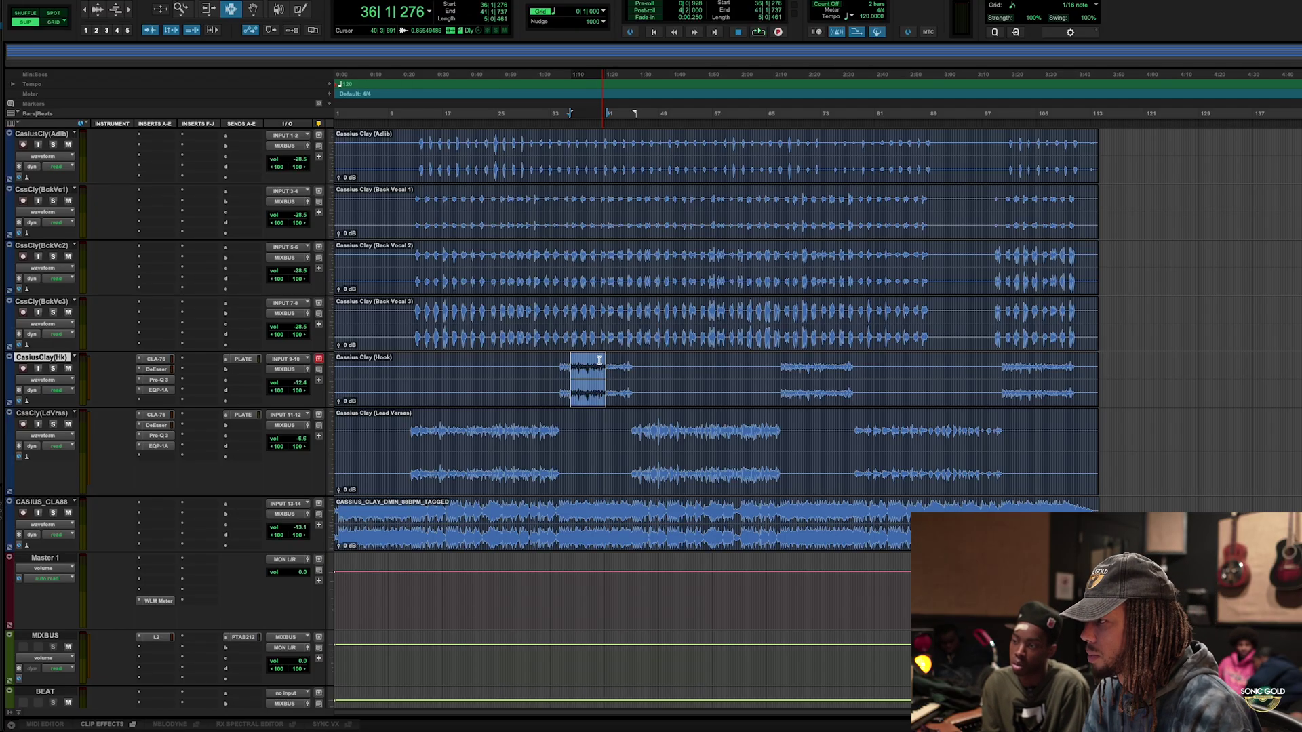
{"action": "left_click", "coordinate": [566, 366]}
{"action": "key", "text": "space"}
{"action": "left_click_drag", "start_coordinate": [291, 383], "coordinate": [303, 346]}
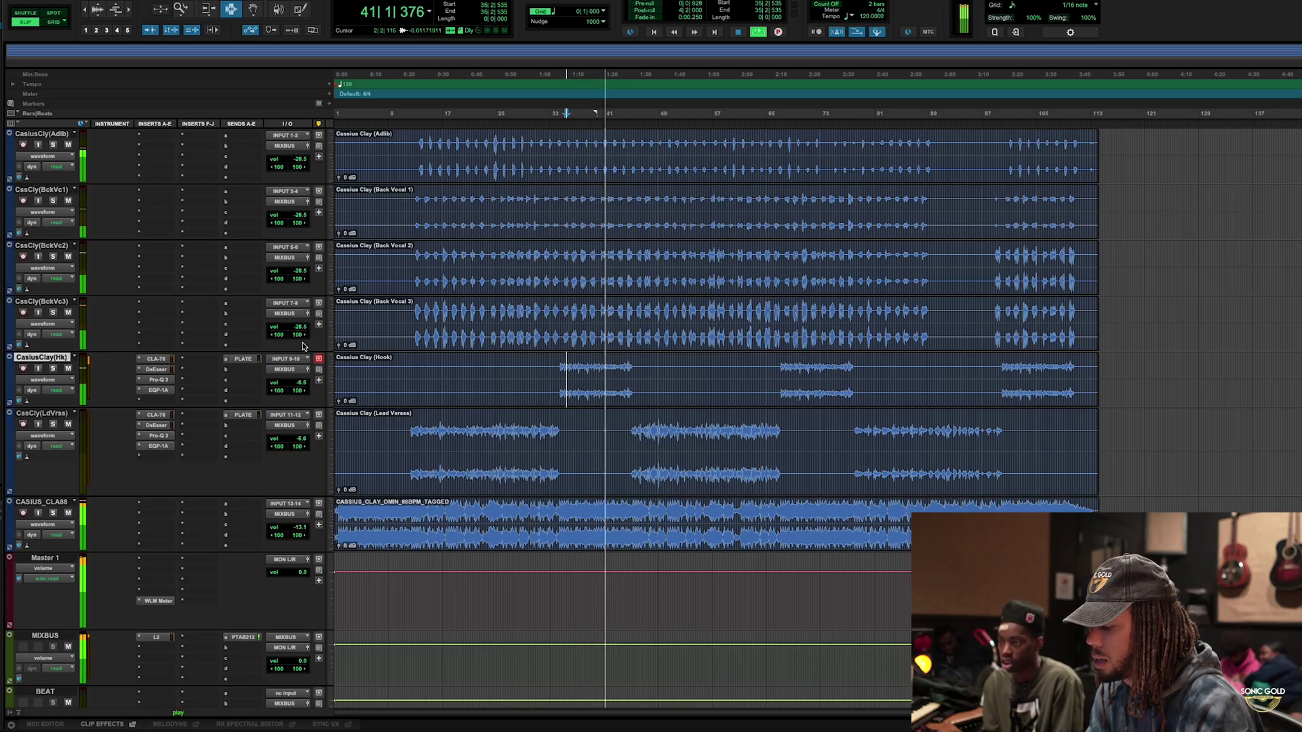
Play the transition from the lead verse into the first hook around bar 33 and set the hook track's volume to -5.8 dB.
{"action": "key", "text": "space"}
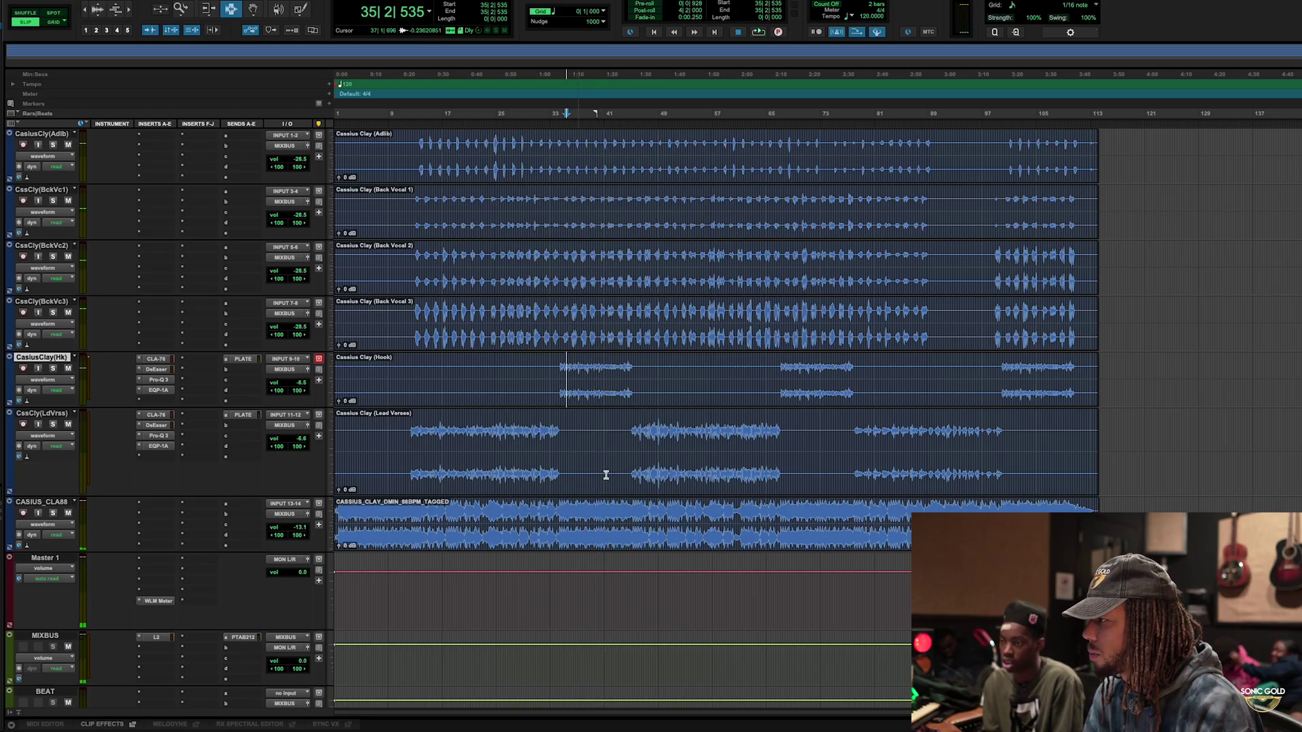
{"action": "key", "text": "t"}
{"action": "left_click", "coordinate": [713, 372]}
{"action": "key", "text": "space"}
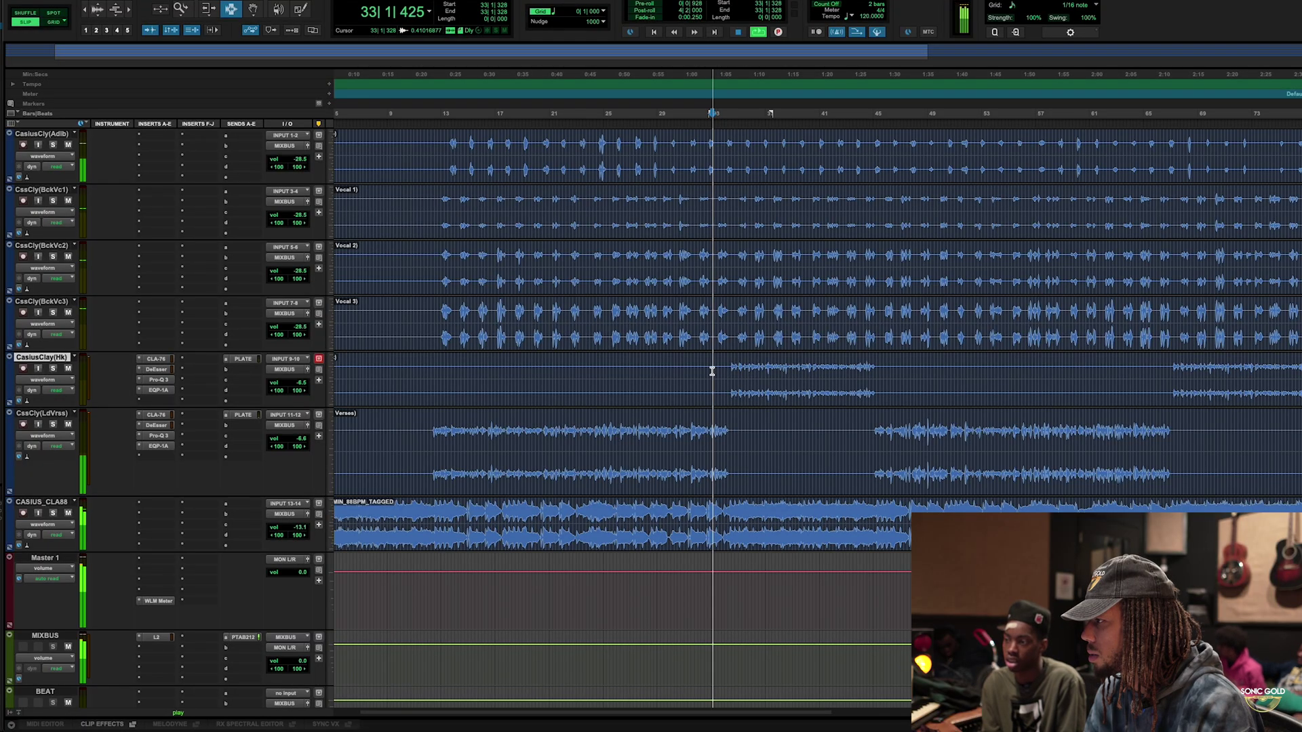
{"action": "key", "text": "t"}
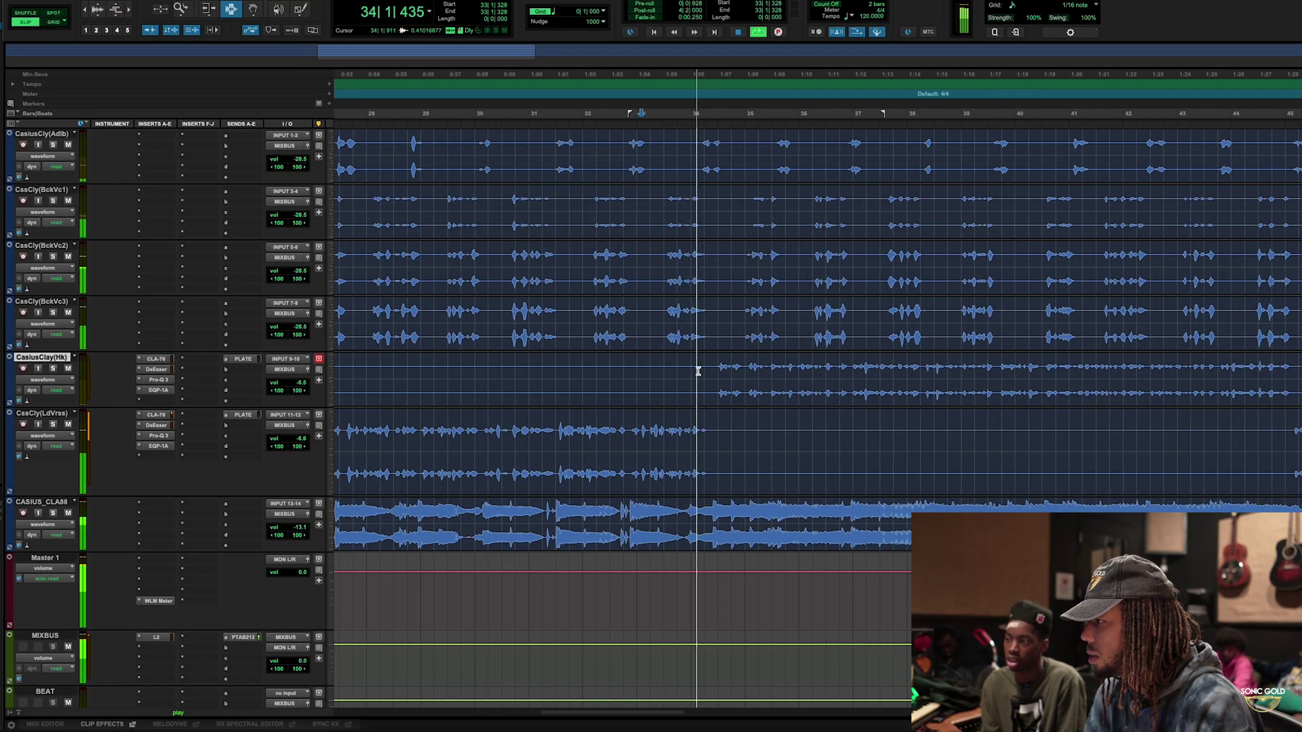
{"action": "left_click", "coordinate": [299, 384]}
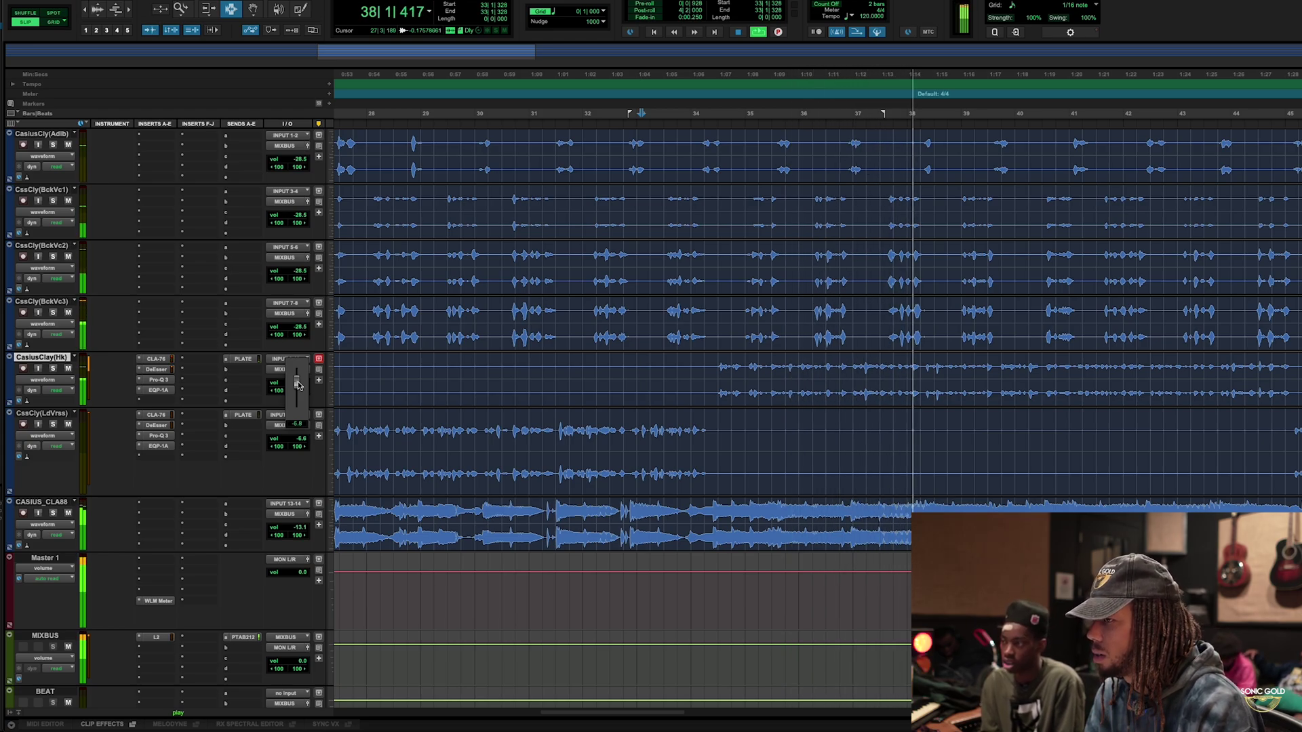
{"action": "key", "text": "space"}
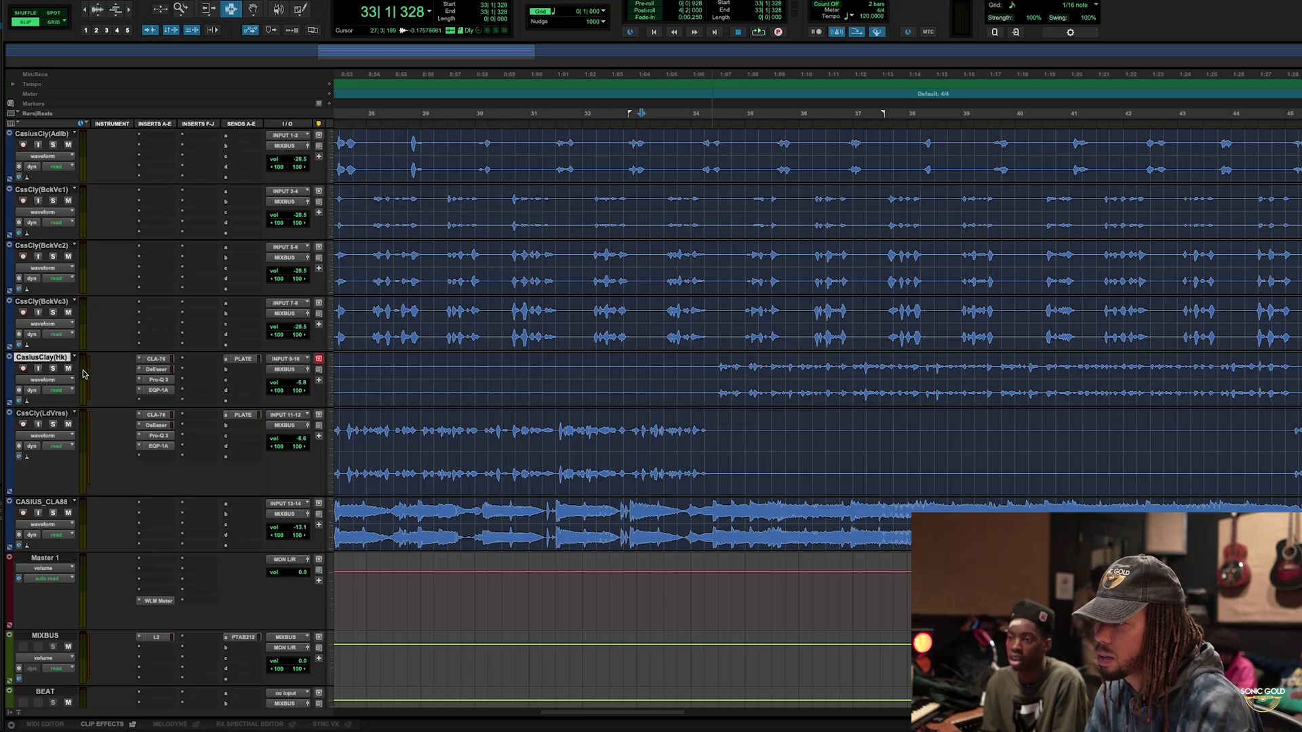
Add the CLA Vocals plug-in to the second slot of inserts F-J on the hook track.
{"action": "left_click", "coordinate": [190, 378]}
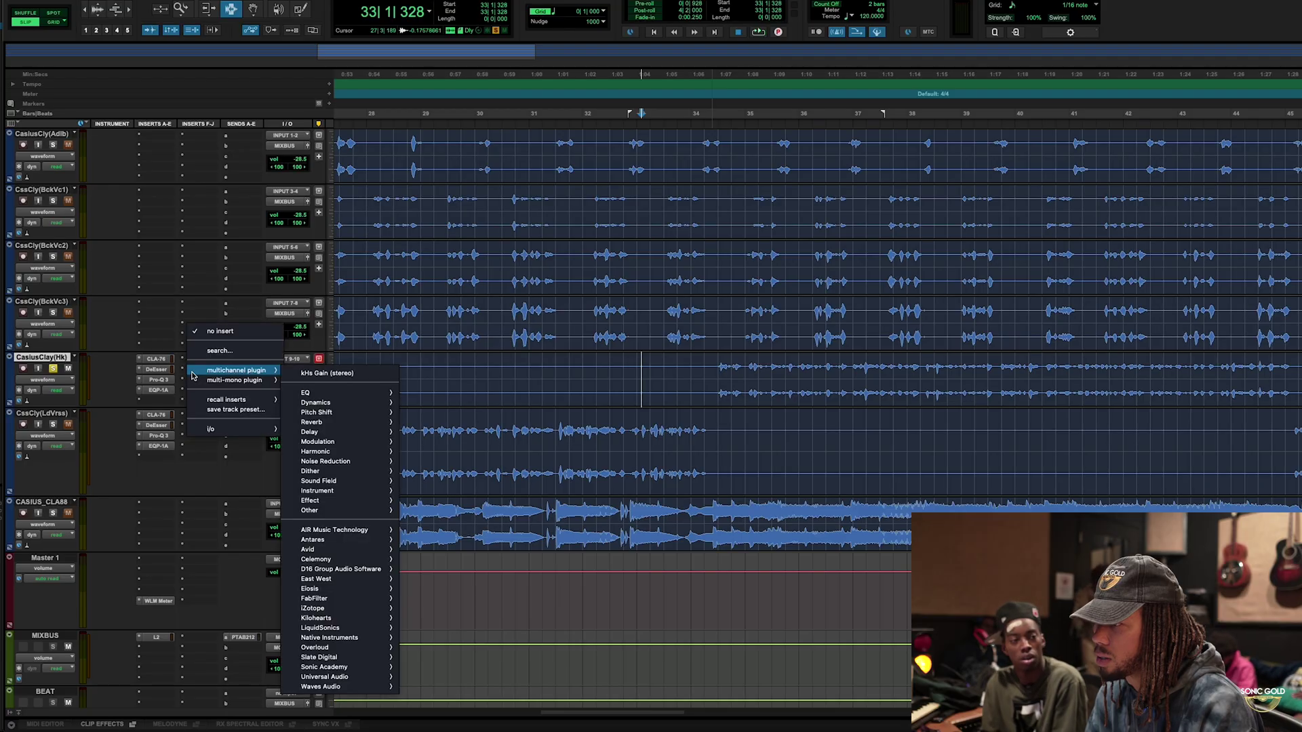
{"action": "mouse_move", "coordinate": [248, 372]}
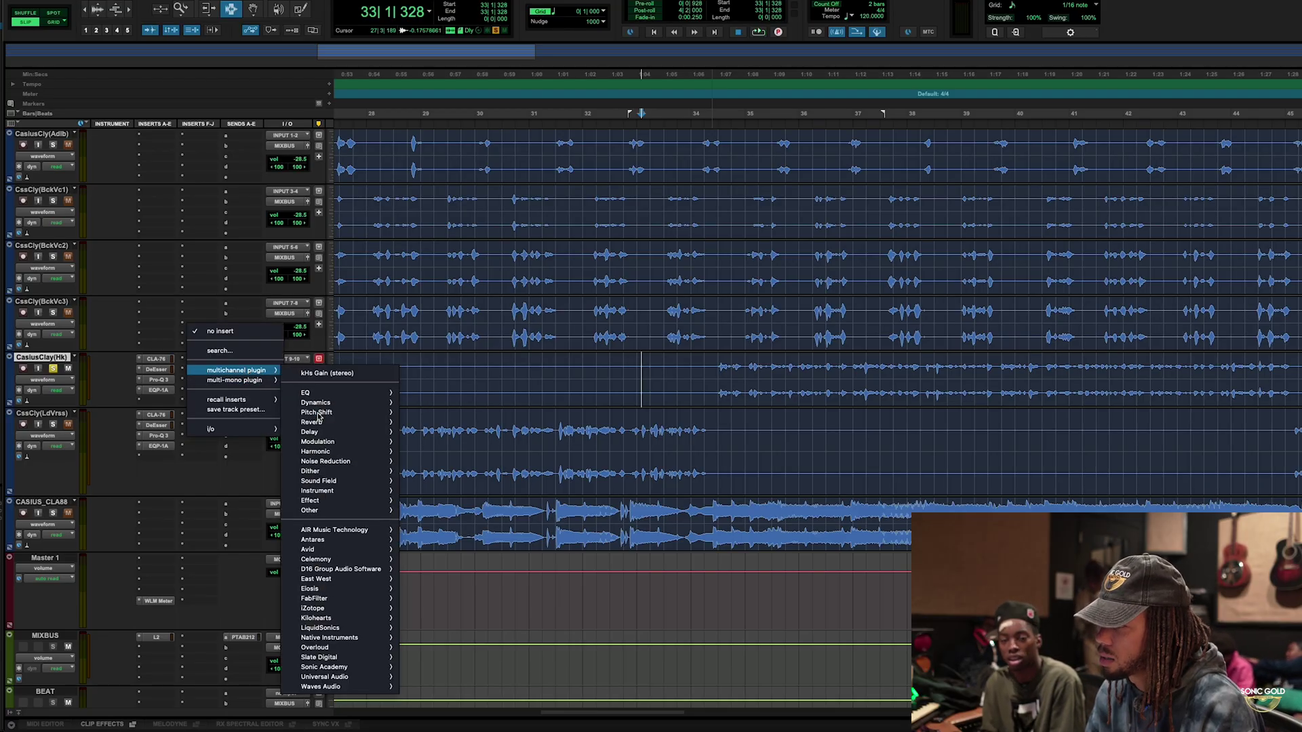
{"action": "mouse_move", "coordinate": [344, 499]}
{"action": "mouse_move", "coordinate": [390, 500]}
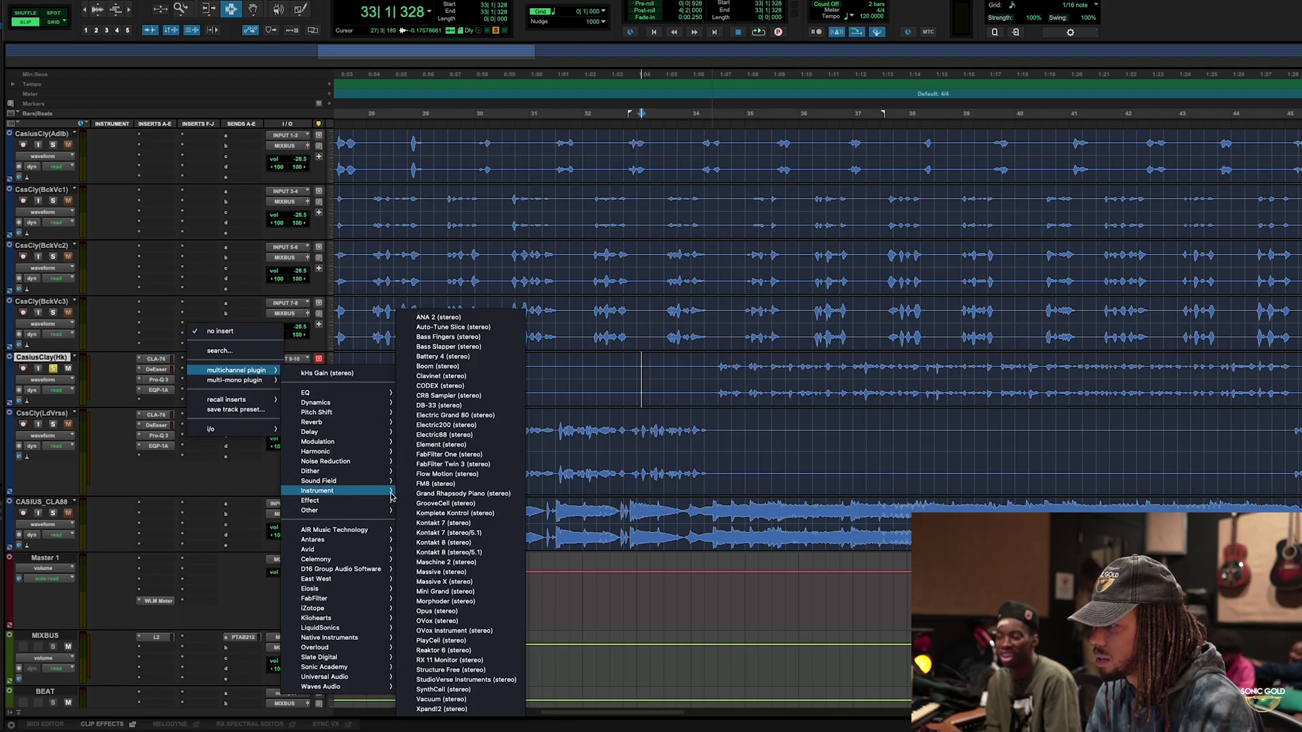
{"action": "key", "text": "c"}
{"action": "key", "text": "Down"}
{"action": "key", "text": "Down"}
{"action": "key", "text": "Down"}
{"action": "key", "text": "Down"}
{"action": "key", "text": "Down"}
{"action": "key", "text": "Down"}
{"action": "key", "text": "Return"}
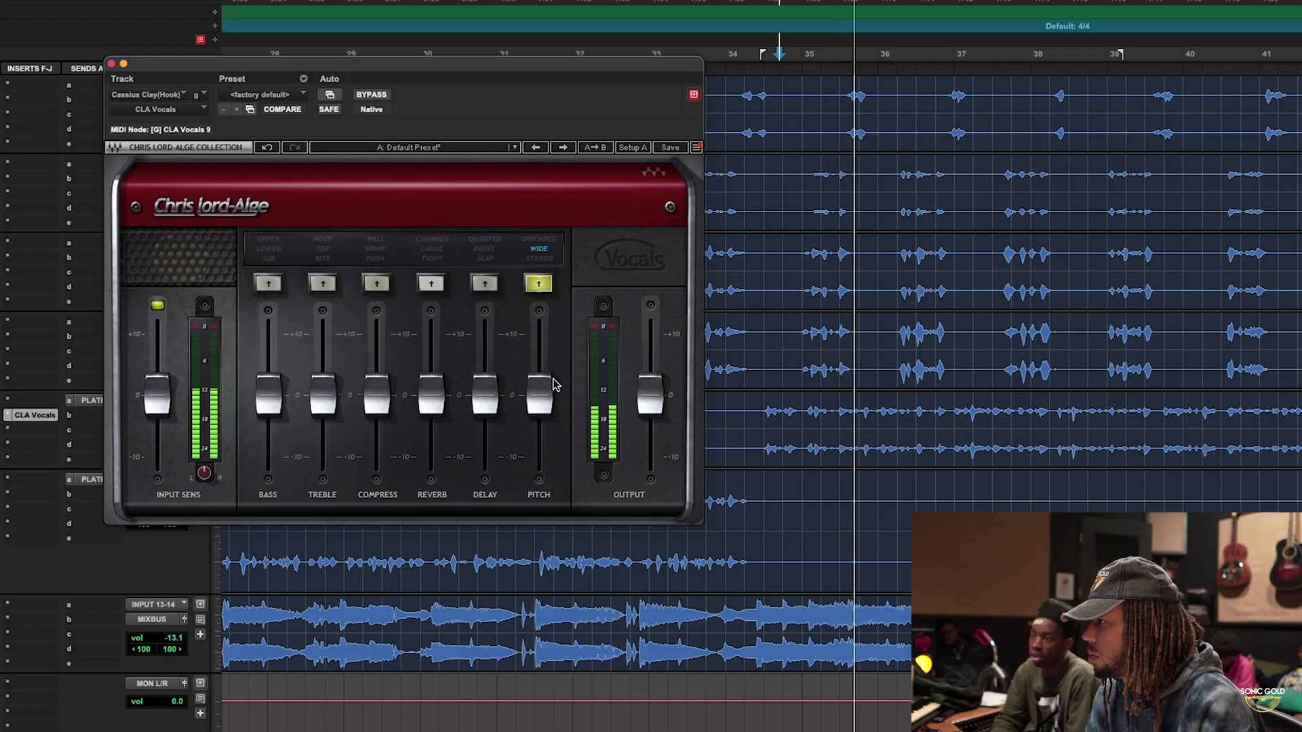
Compare the soloed hook vocal with CLA Vocals bypassed and active during playback.
{"action": "key", "text": "space"}
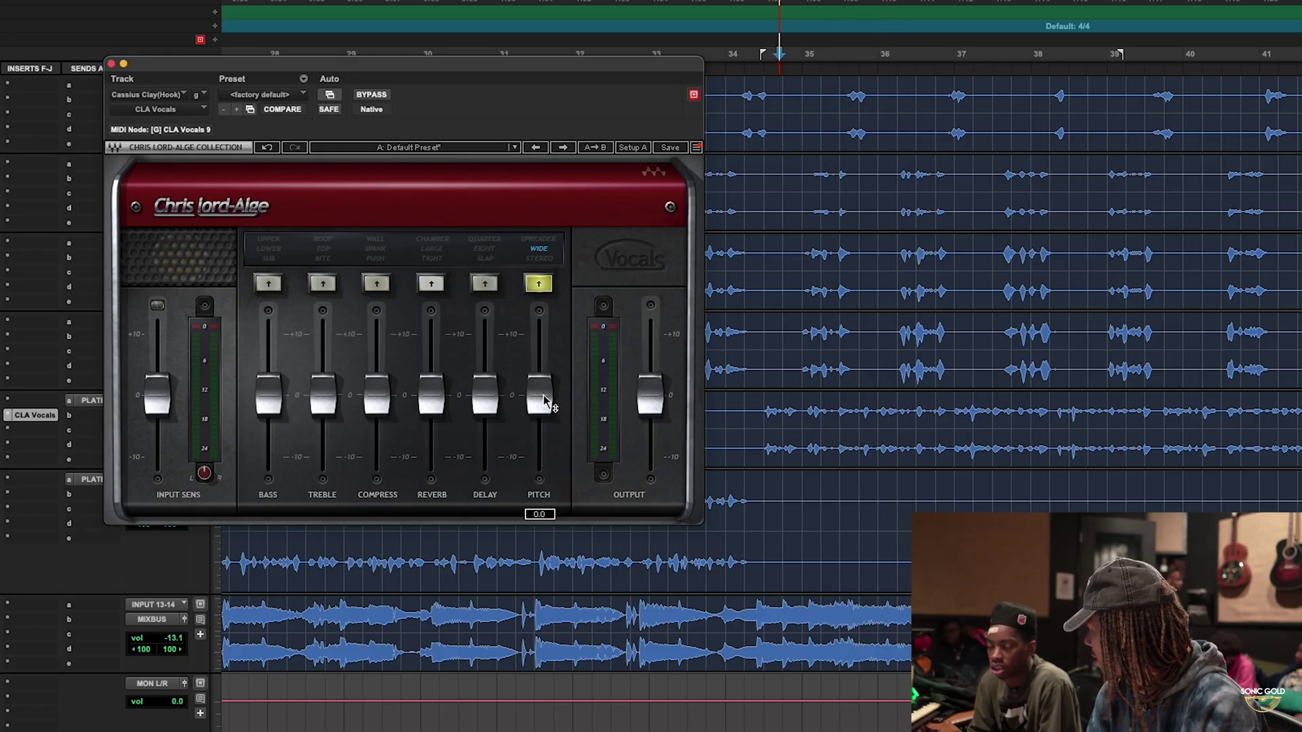
{"action": "left_click", "coordinate": [372, 95]}
{"action": "key", "text": "space"}
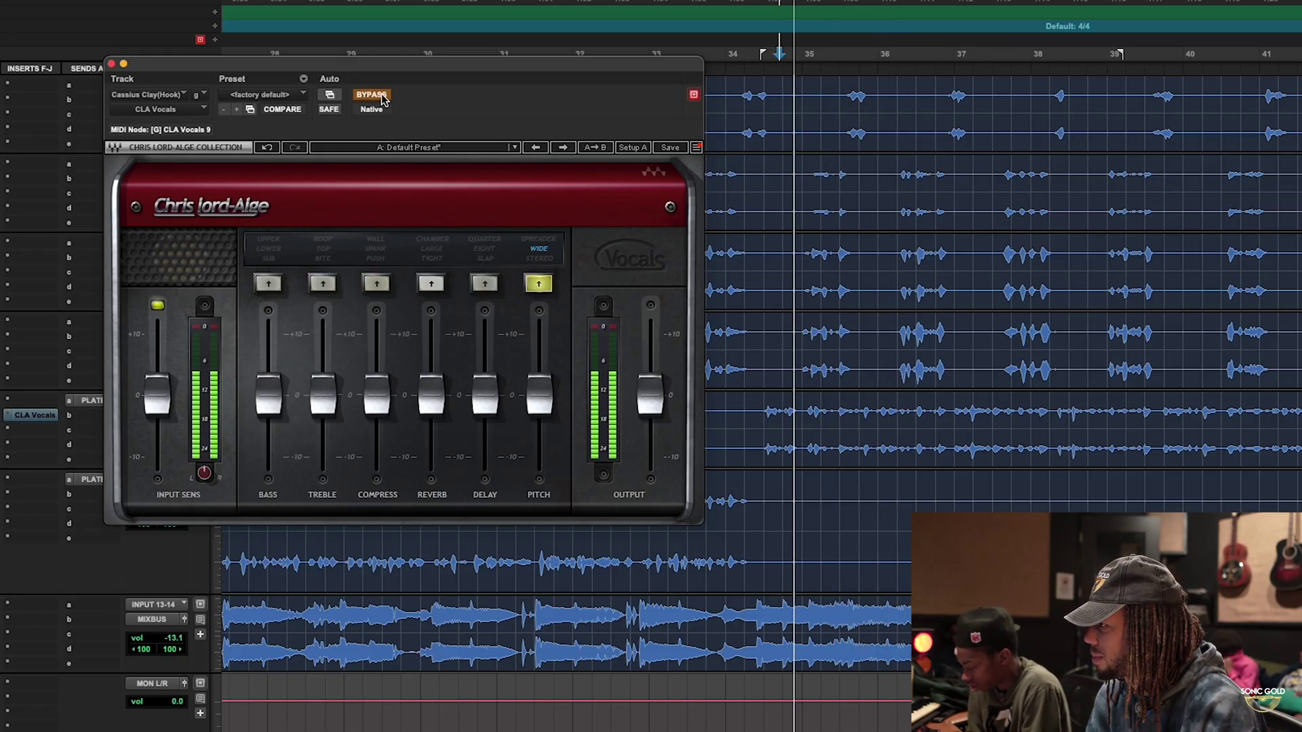
{"action": "left_click", "coordinate": [372, 95]}
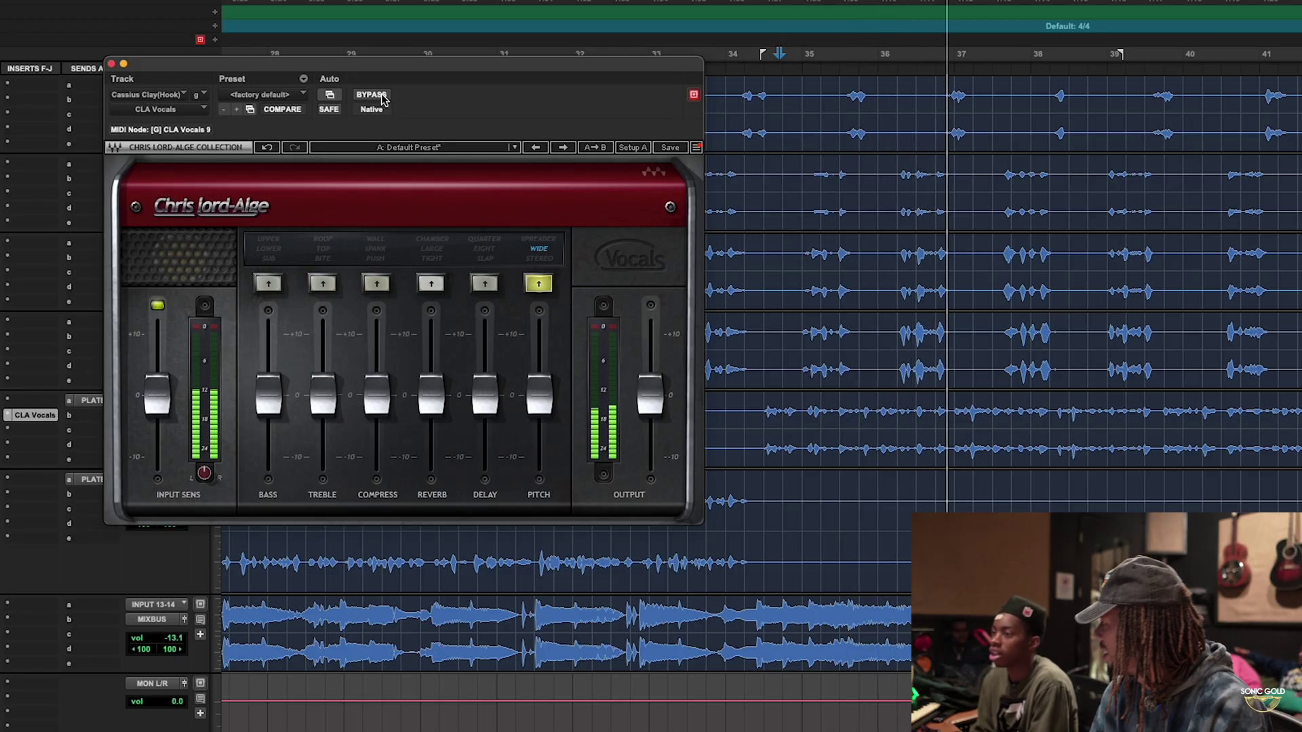
{"action": "key", "text": "space"}
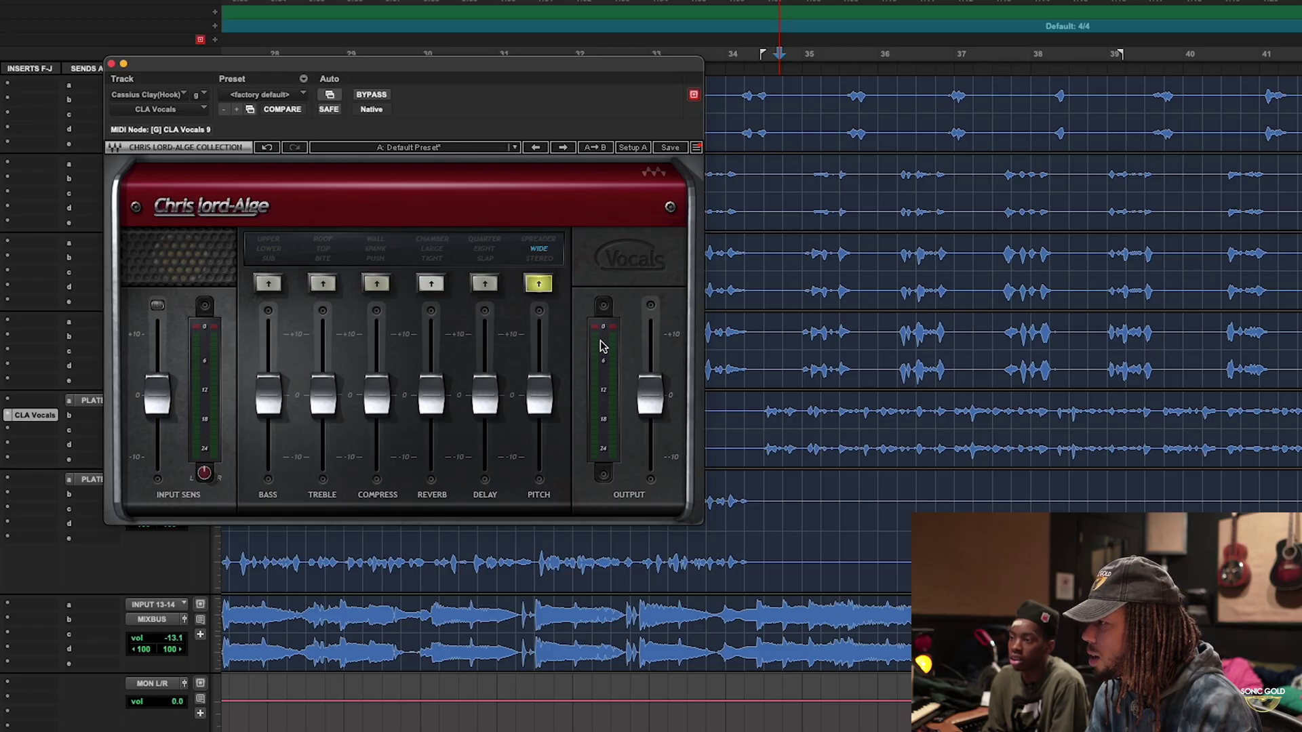
Try the CLA Vocals Pitch level at -2.1 on the hook and listen to it in the full mix.
{"action": "mouse_move", "coordinate": [553, 407]}
{"action": "left_mouse_down"}
{"action": "mouse_move", "coordinate": [552, 325]}
{"action": "mouse_move", "coordinate": [550, 469]}
{"action": "mouse_move", "coordinate": [551, 420]}
{"action": "left_mouse_up"}
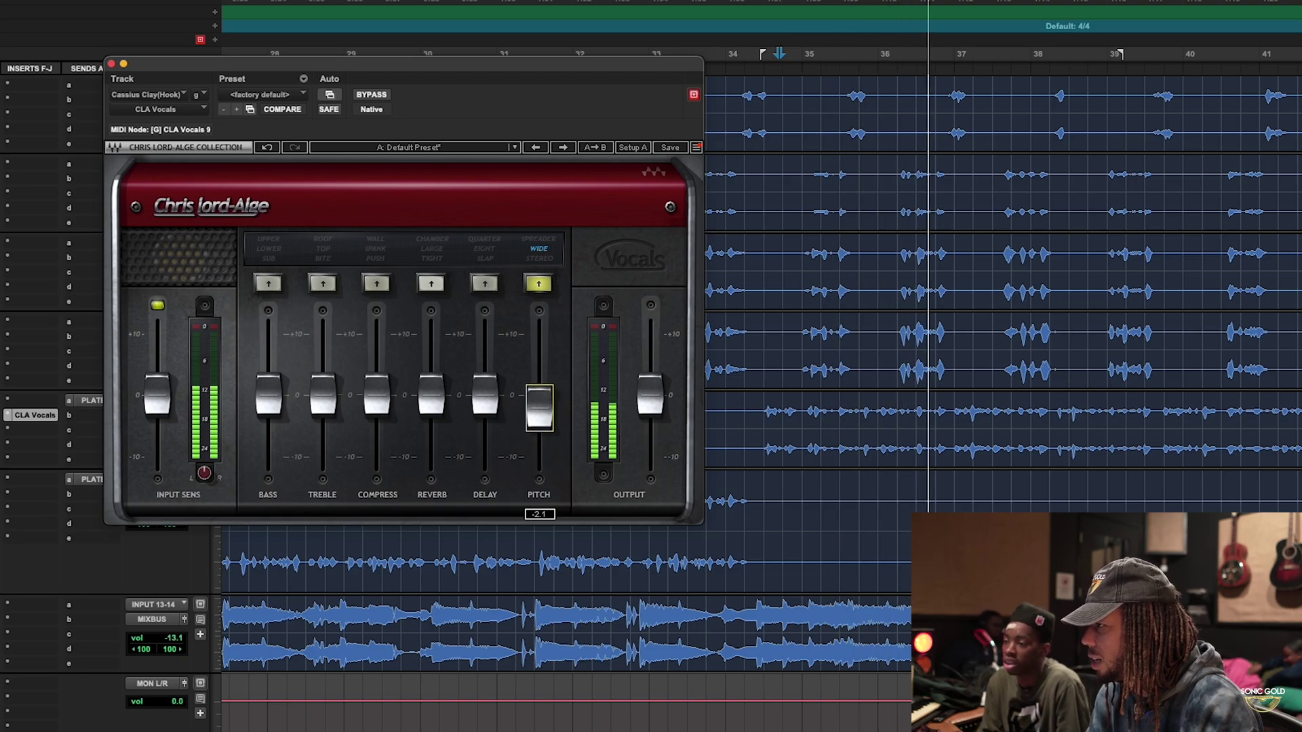
{"action": "key", "text": "space"}
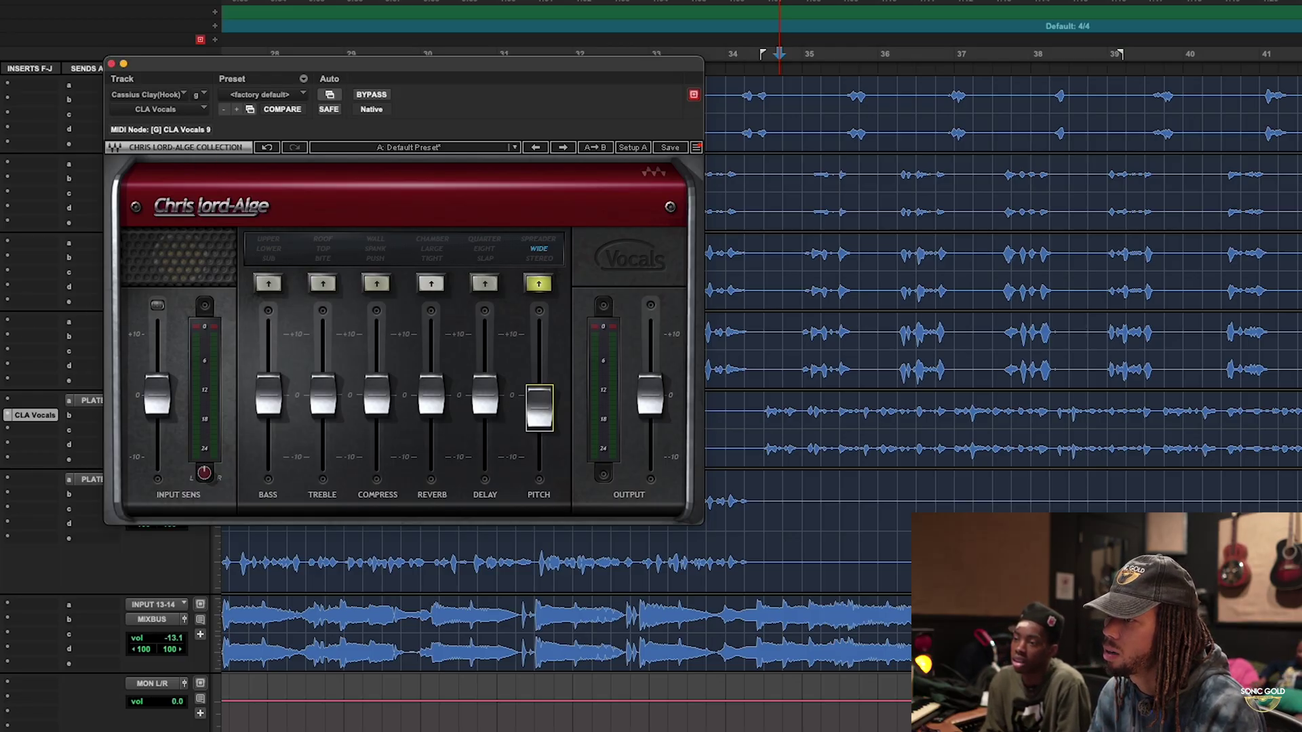
{"action": "left_click", "coordinate": [112, 63]}
{"action": "key", "text": "space"}
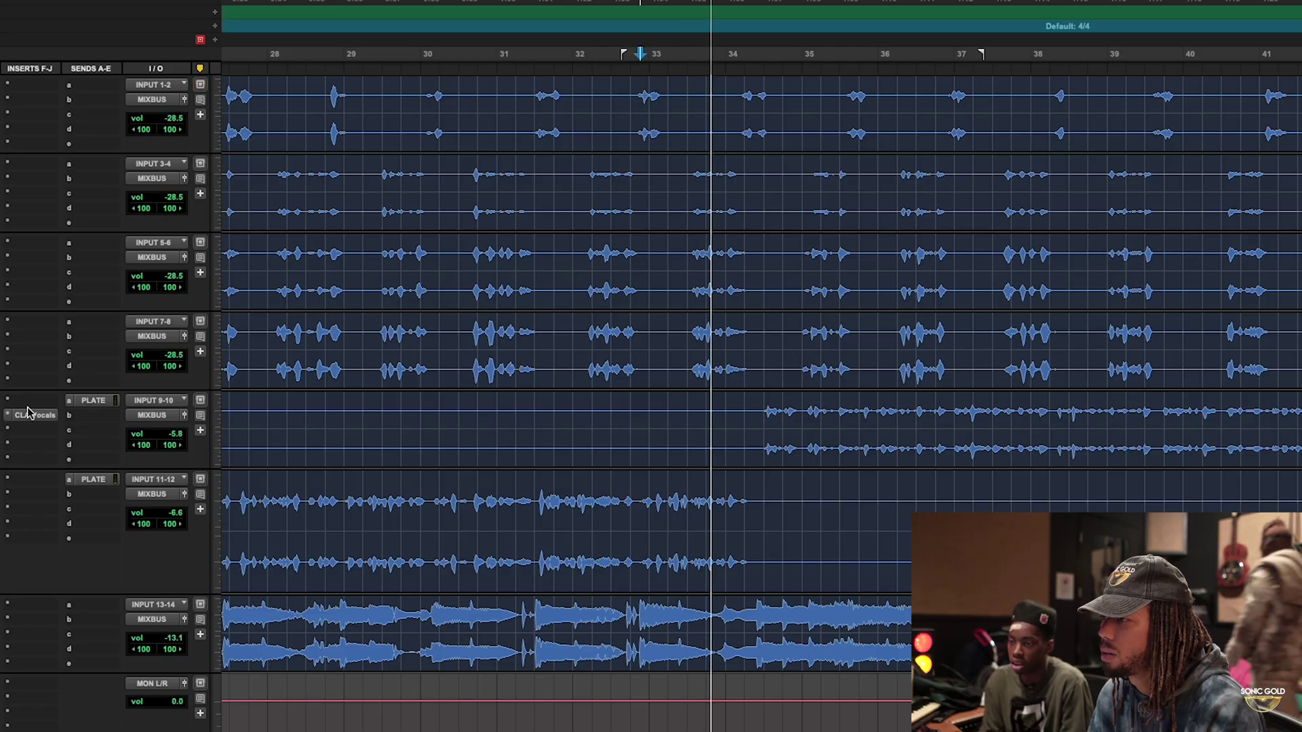
Set the hook's CLA Vocals Pitch level to -0.3 and its Output to -0.5 while listening to playback.
{"action": "left_click", "coordinate": [23, 414]}
{"action": "left_click_drag", "start_coordinate": [539, 406], "coordinate": [539, 395]}
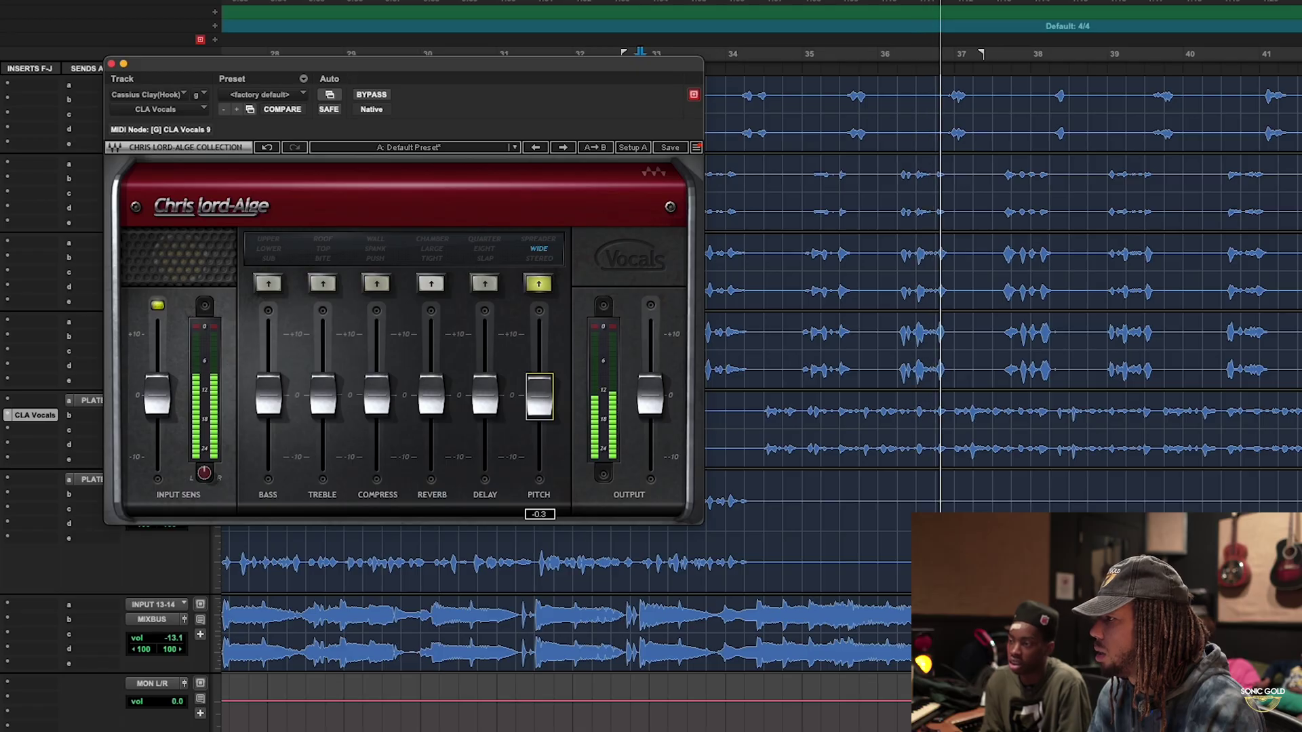
{"action": "left_click_drag", "start_coordinate": [650, 396], "coordinate": [652, 416]}
{"action": "key", "text": "space"}
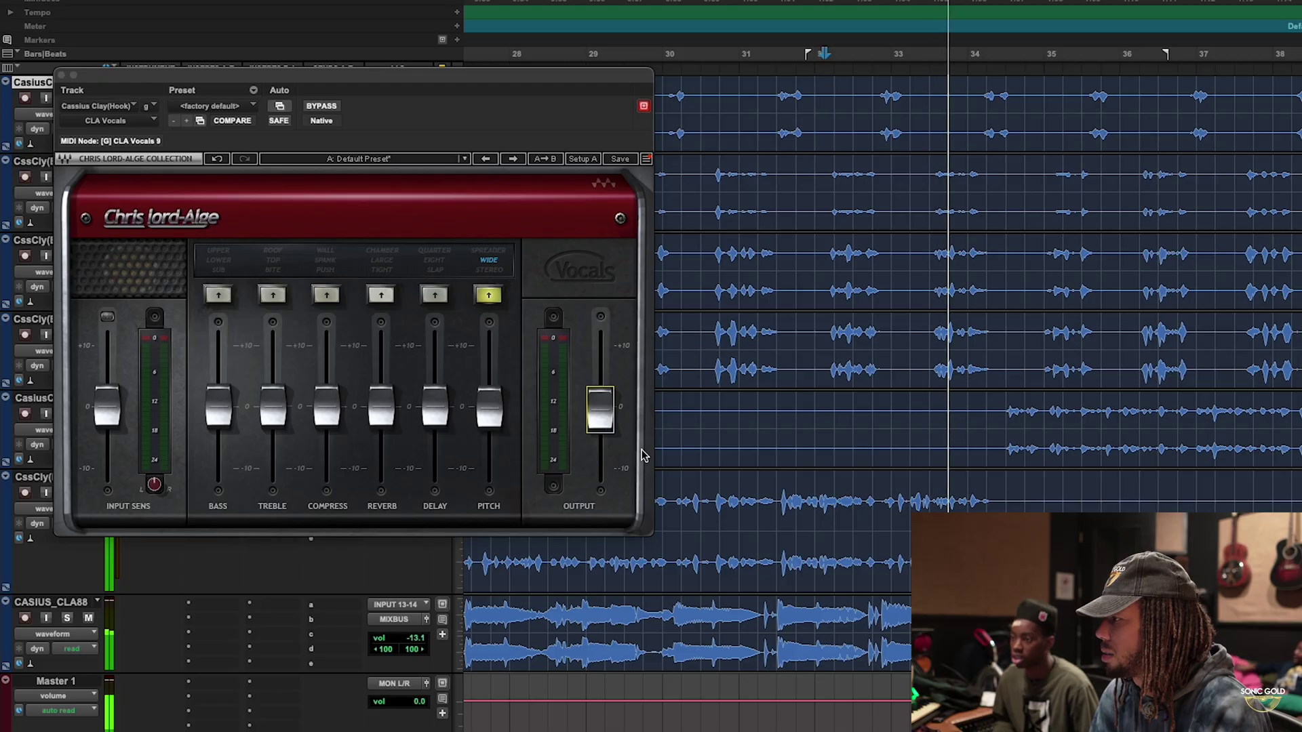
{"action": "left_click_drag", "start_coordinate": [600, 409], "coordinate": [600, 411]}
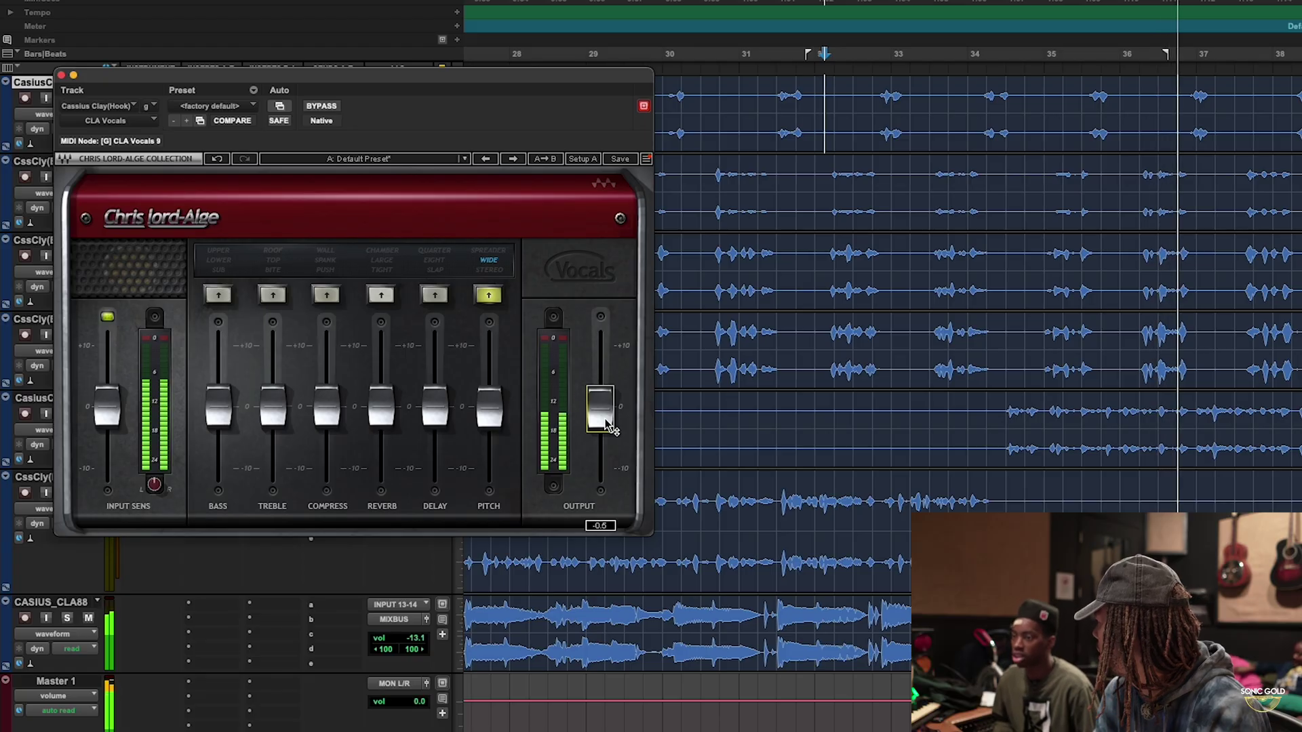
{"action": "key", "text": "space"}
Enable the Slap delay in CLA Vocals at -10.0 and play the soloed hook from its start near bar 34.
{"action": "left_click_drag", "start_coordinate": [435, 417], "coordinate": [437, 482]}
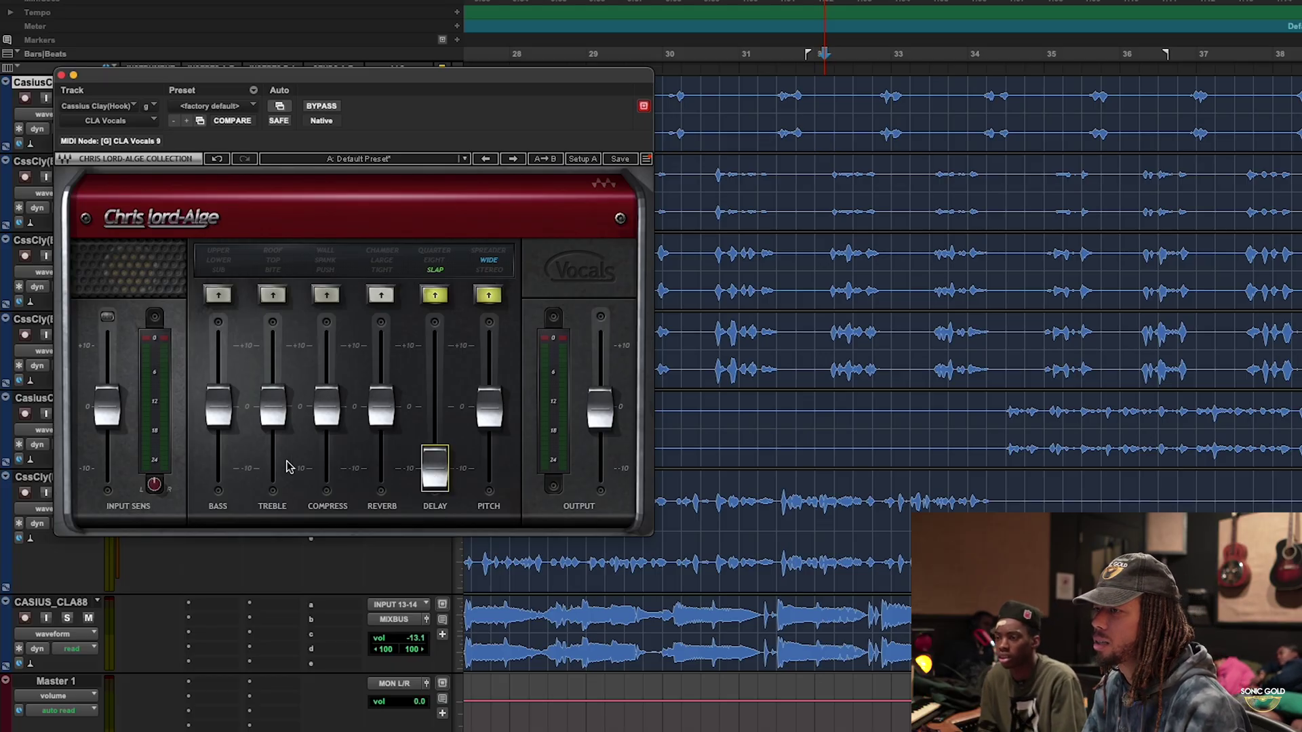
{"action": "left_click_drag", "start_coordinate": [150, 90], "coordinate": [194, 90]}
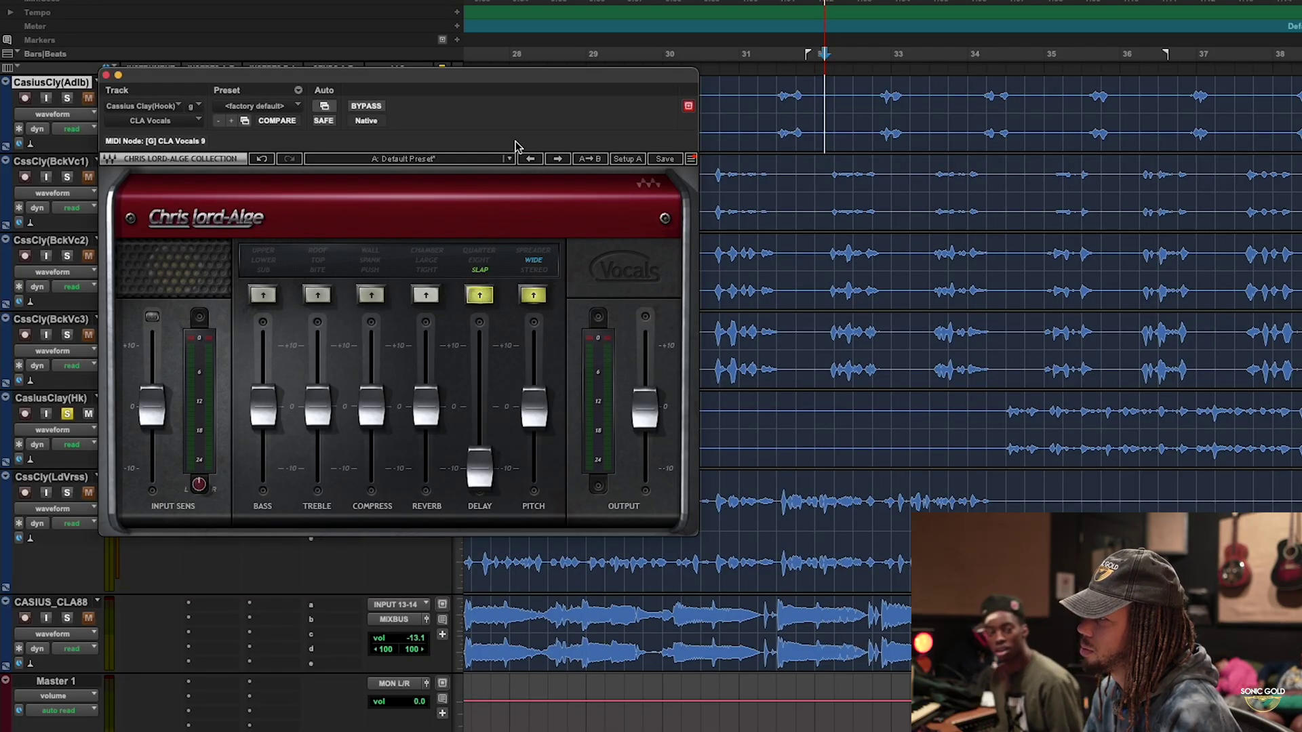
{"action": "left_click_drag", "start_coordinate": [506, 85], "coordinate": [544, 158]}
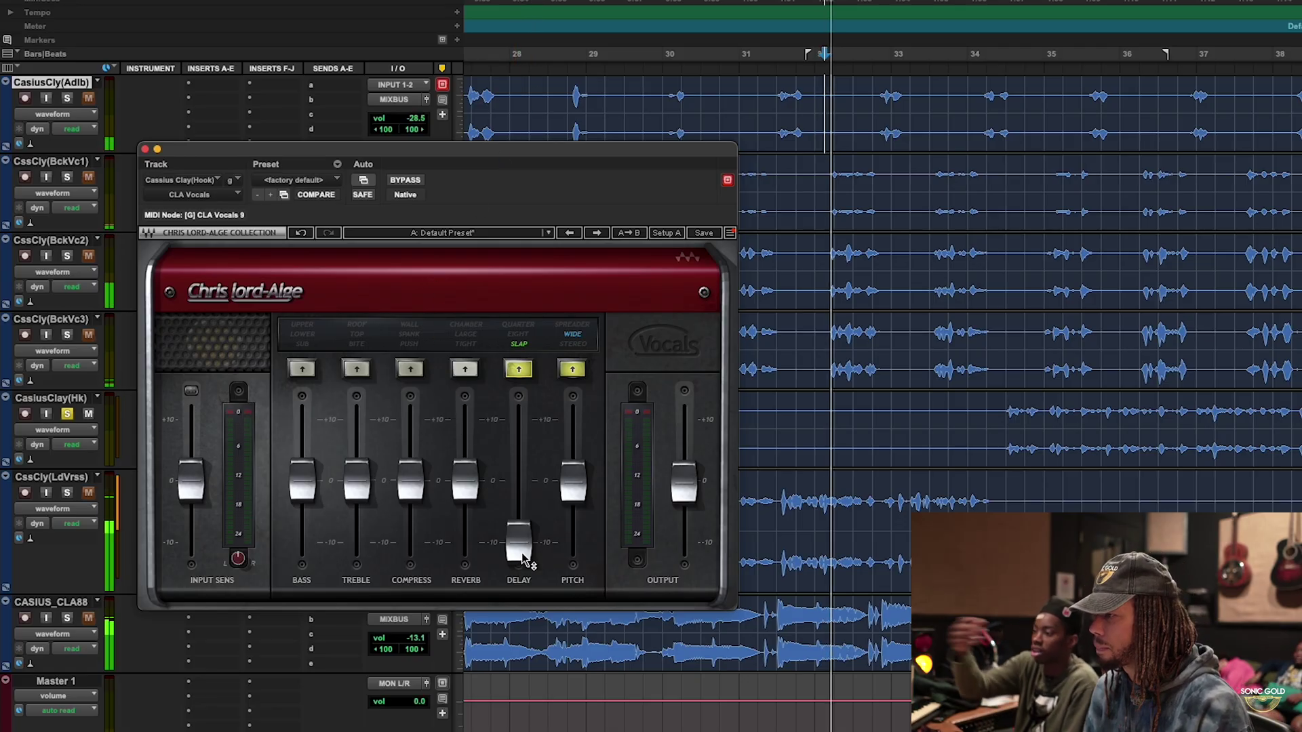
{"action": "left_click", "coordinate": [1001, 412]}
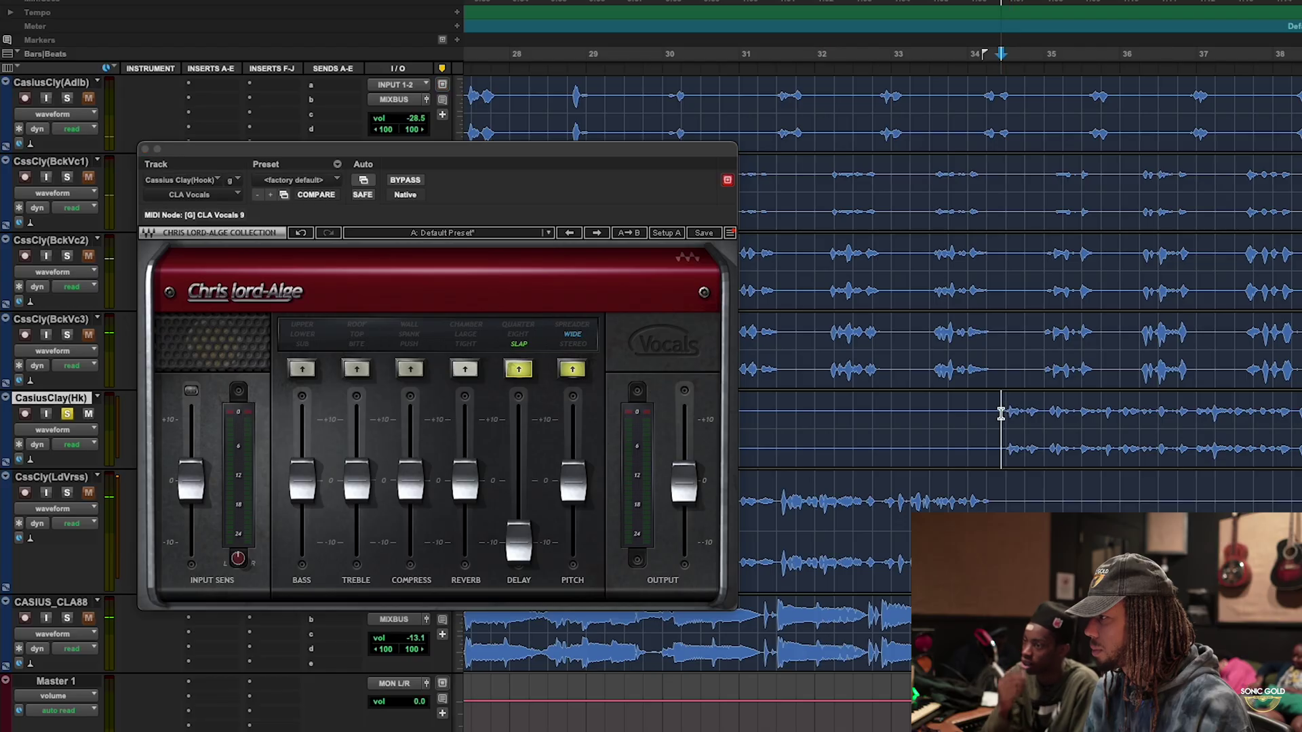
{"action": "key", "text": "space"}
{"action": "mouse_move", "coordinate": [519, 542]}
{"action": "left_mouse_down"}
{"action": "mouse_move", "coordinate": [519, 441]}
{"action": "mouse_move", "coordinate": [519, 542]}
{"action": "left_mouse_up"}
{"action": "key", "text": "space"}
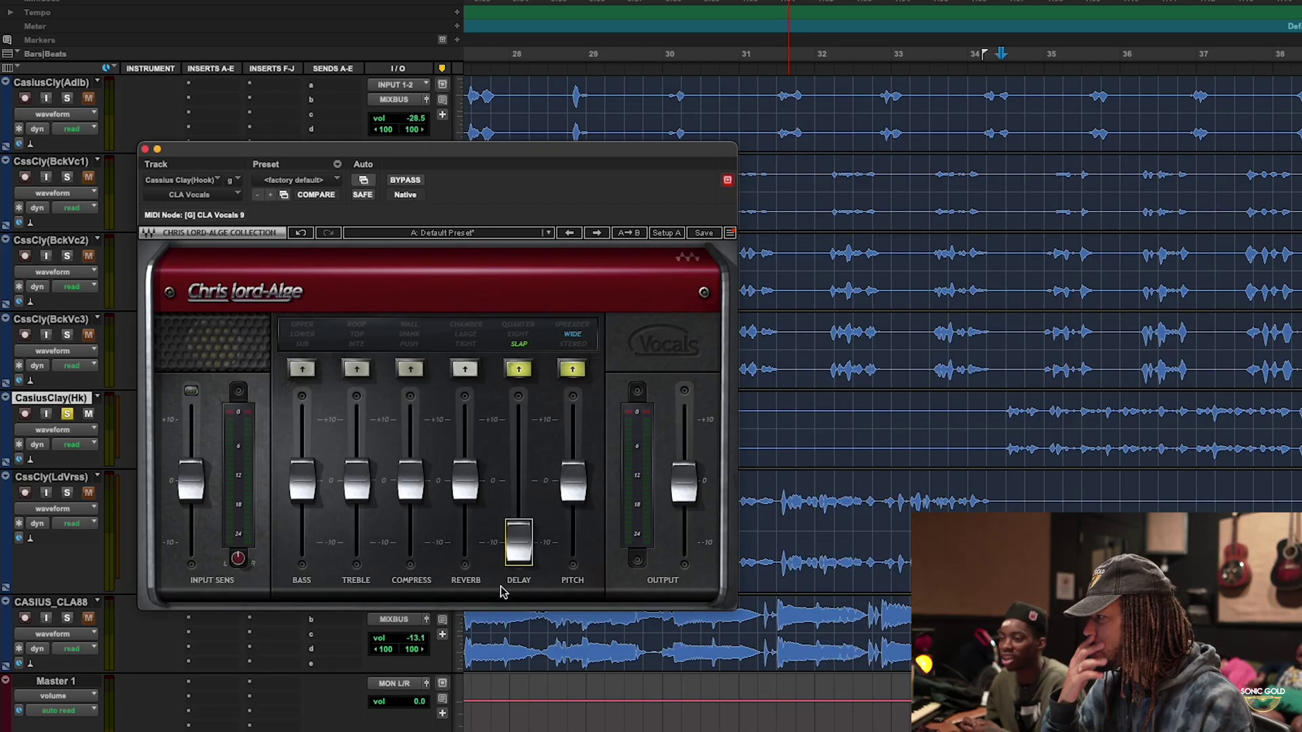
Solo the lead verses along with the hook, play from bar 33, and raise the Slap delay level to -0.9.
{"action": "left_click", "coordinate": [908, 418]}
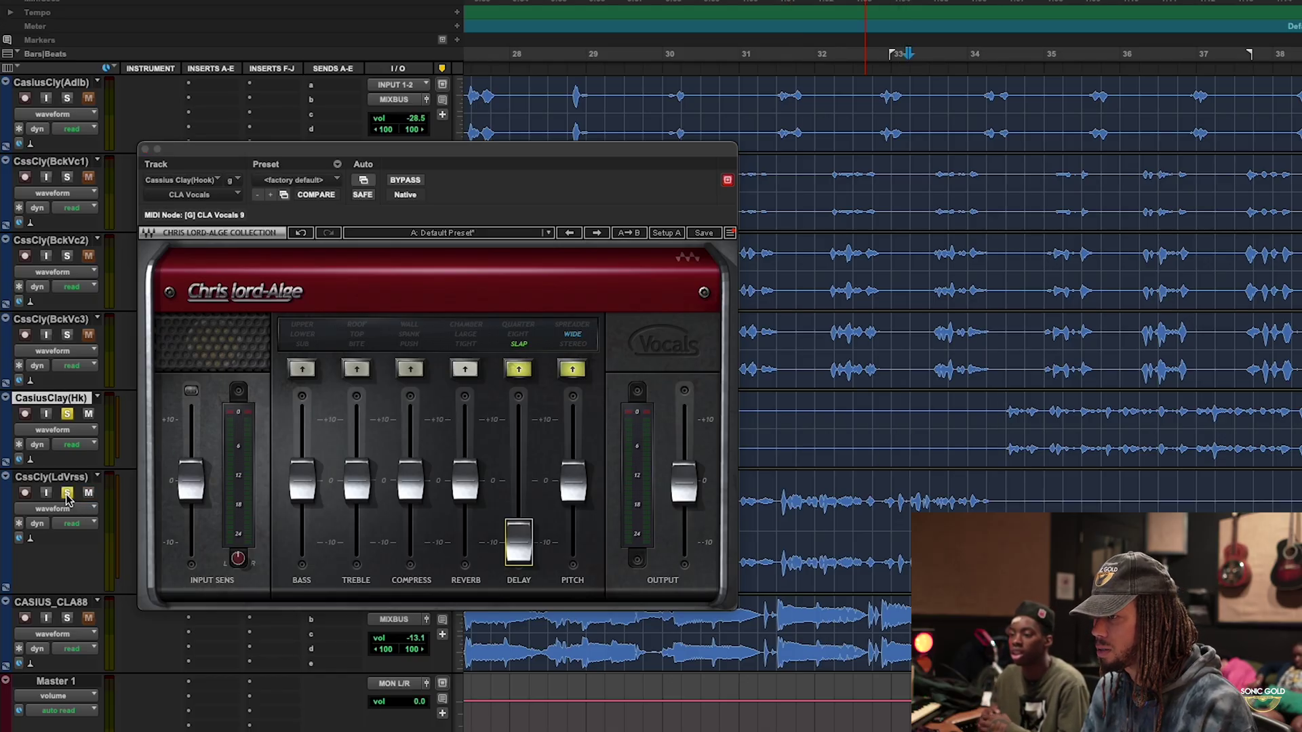
{"action": "key", "text": "space"}
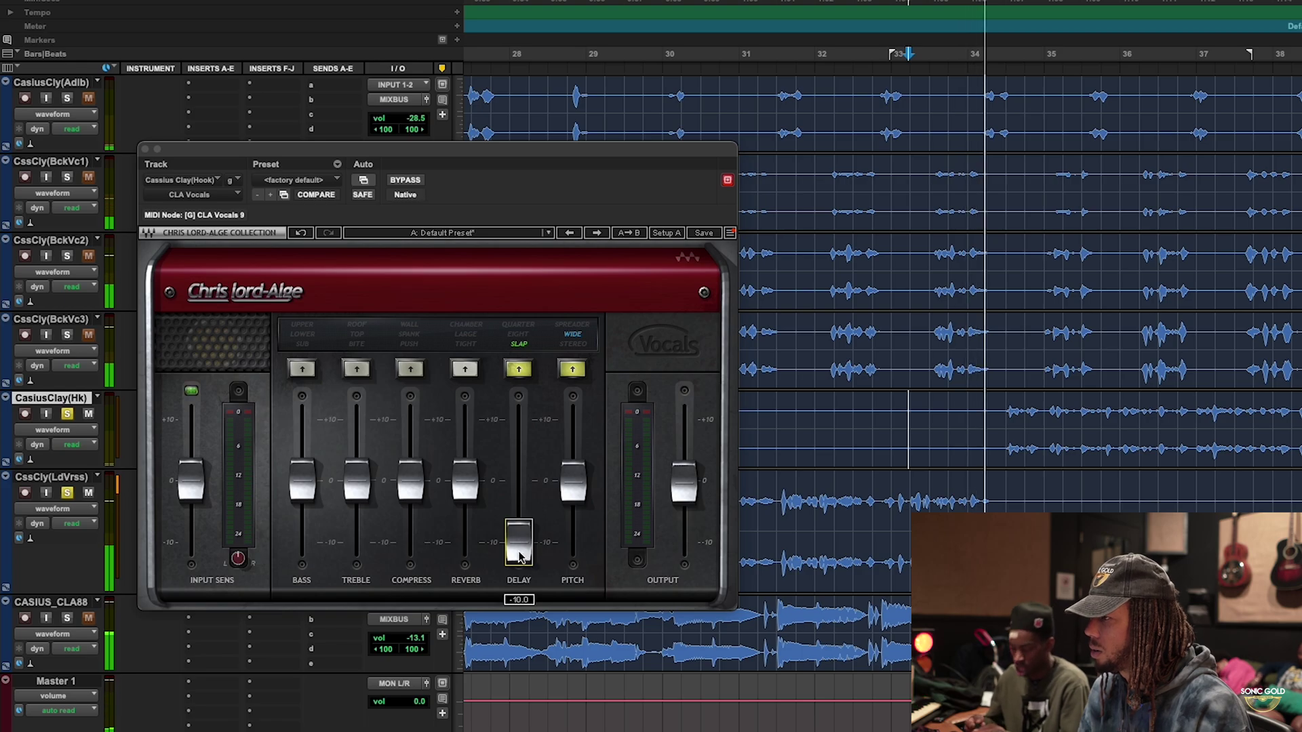
{"action": "left_click_drag", "start_coordinate": [520, 555], "coordinate": [519, 485]}
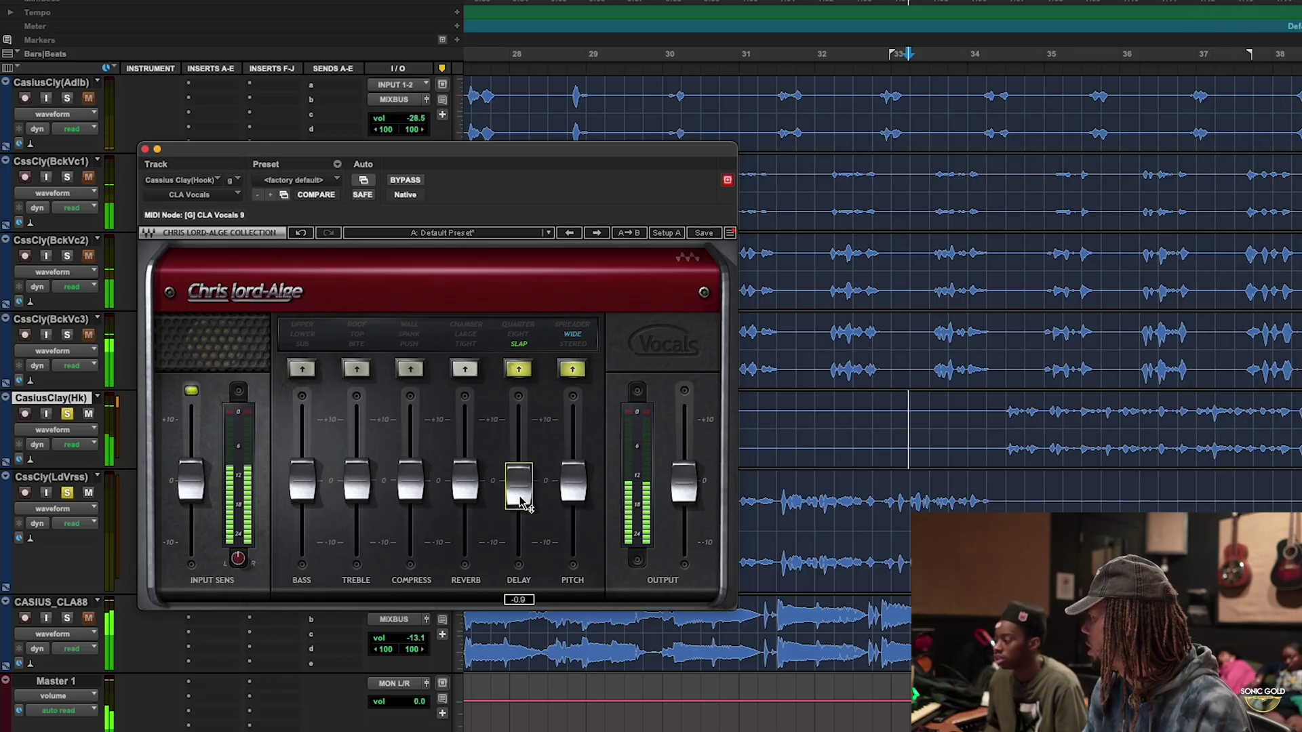
Try the Eighth delay mode in the hook's CLA Vocals at a level of -4.7.
{"action": "left_click_drag", "start_coordinate": [429, 175], "coordinate": [476, 163]}
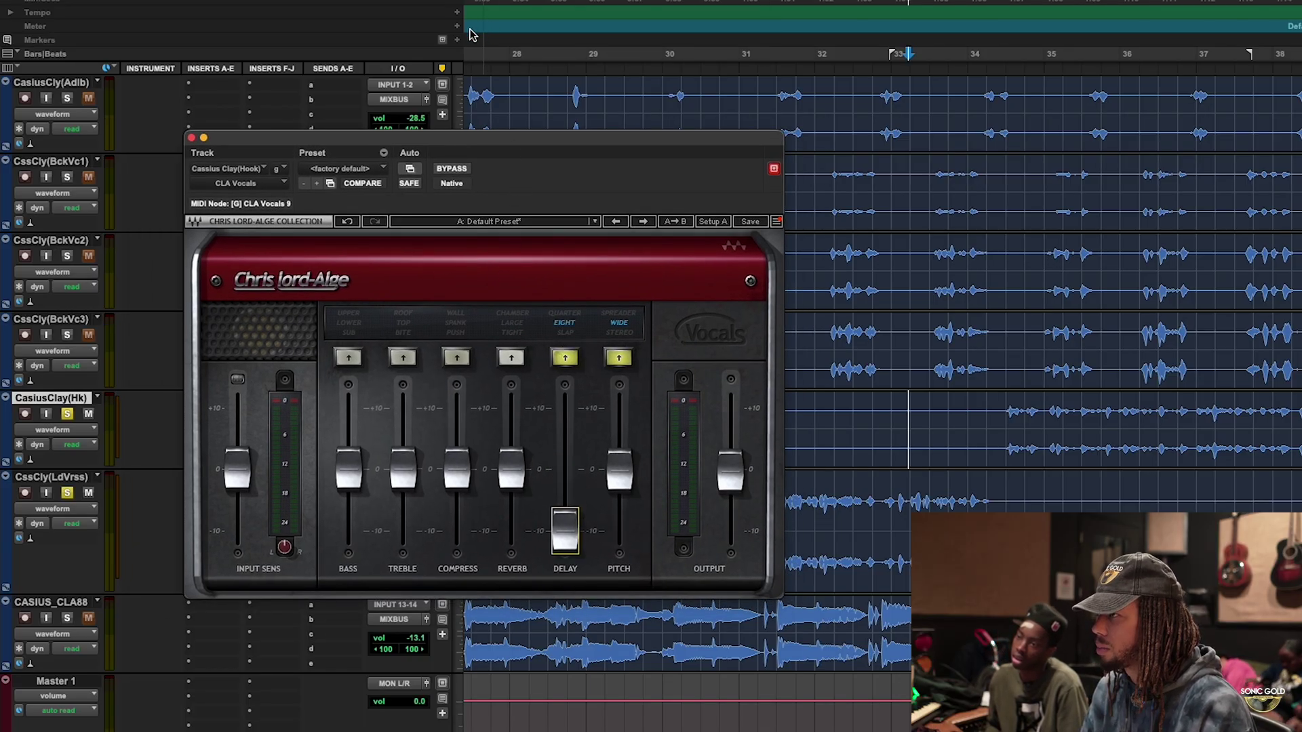
{"action": "left_click_drag", "start_coordinate": [578, 550], "coordinate": [565, 498]}
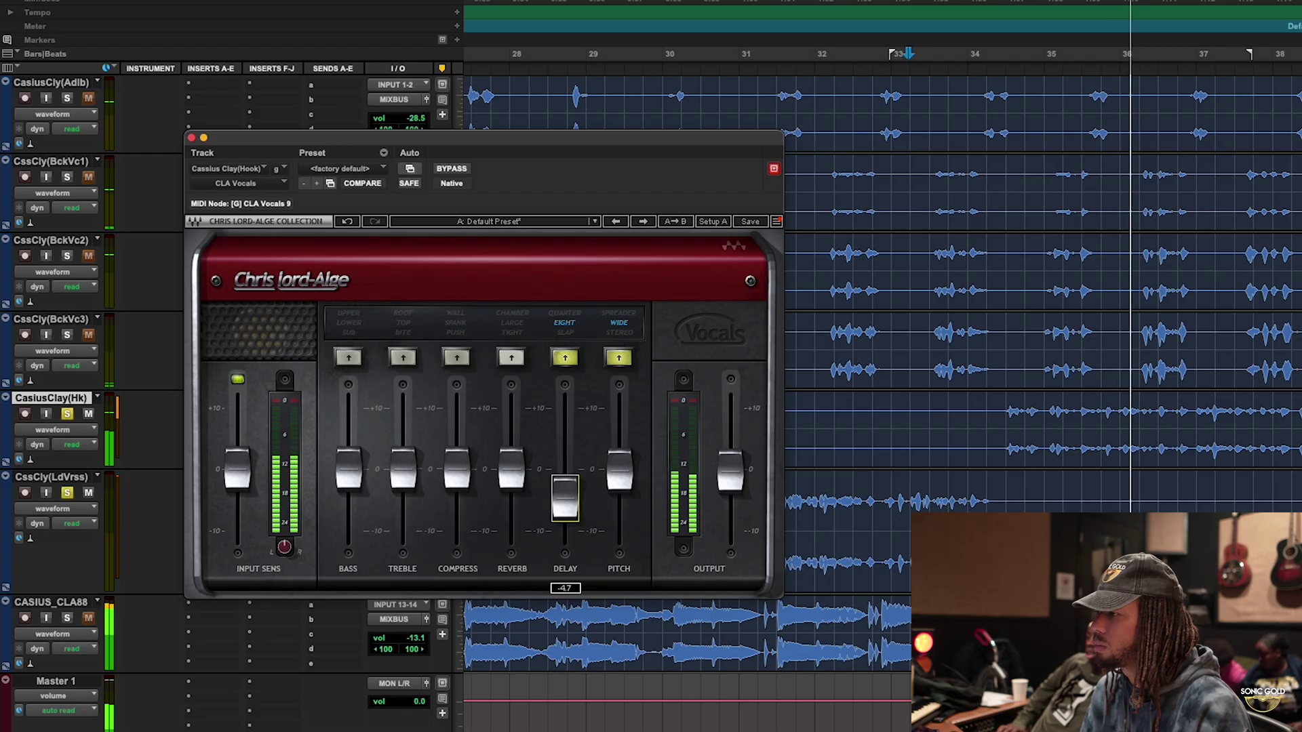
{"action": "key", "text": "space"}
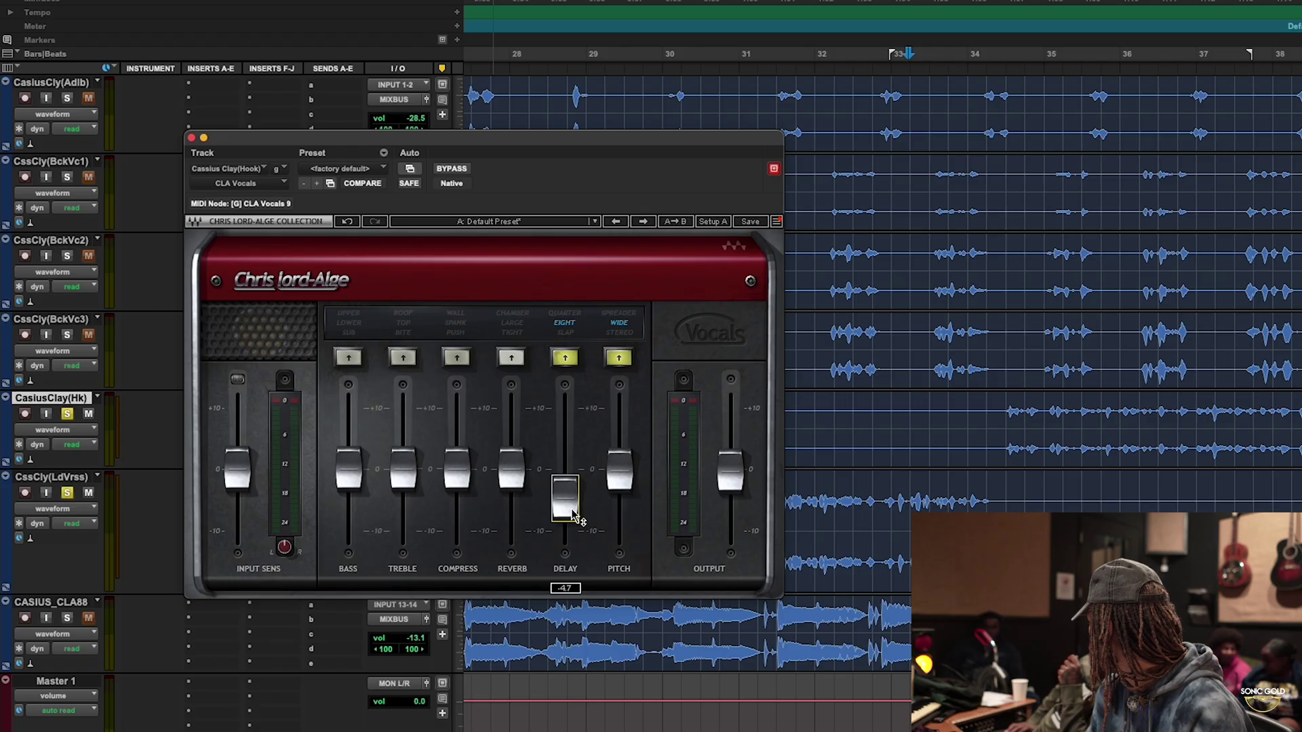
Switch the CLA Vocals delay to Slap, set its level to -1.2, and close the plug-in to hear the full mix.
{"action": "left_click", "coordinate": [566, 359]}
{"action": "key", "text": "space"}
{"action": "mouse_move", "coordinate": [568, 494]}
{"action": "left_mouse_down"}
{"action": "mouse_move", "coordinate": [568, 524]}
{"action": "mouse_move", "coordinate": [566, 475]}
{"action": "left_mouse_up"}
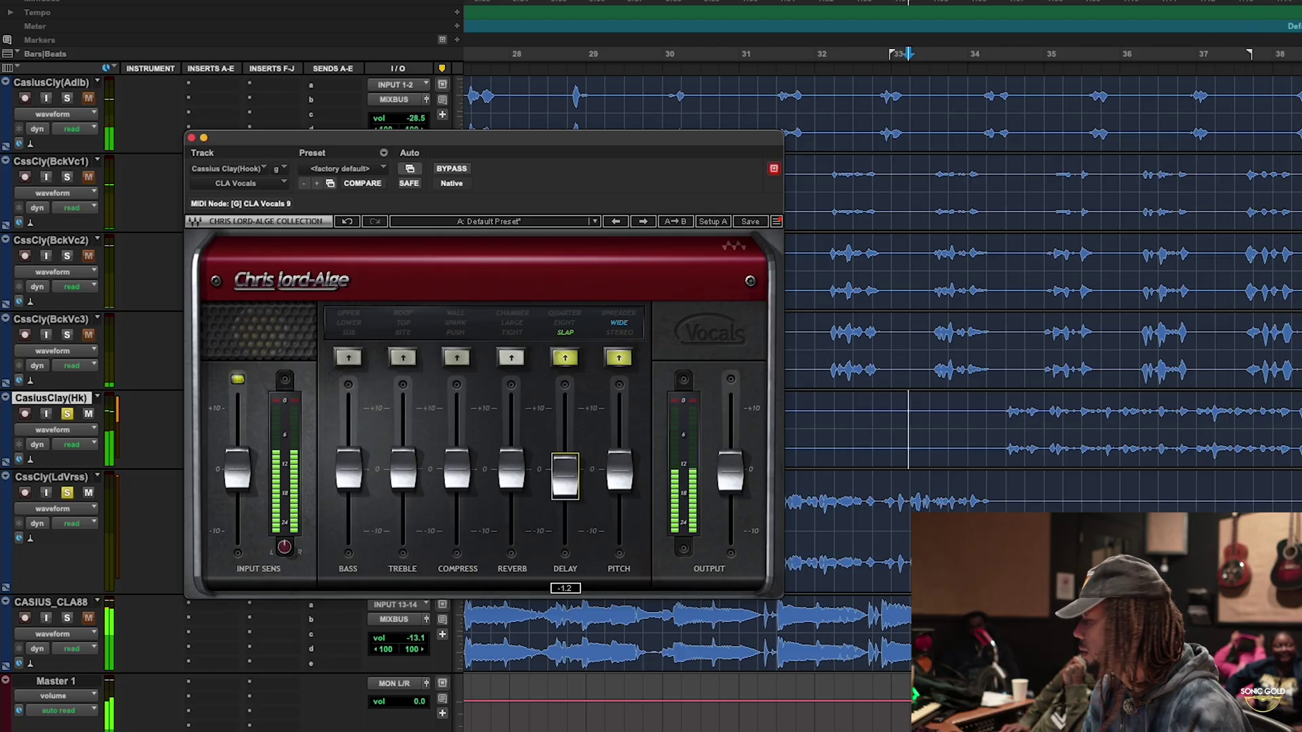
{"action": "left_click", "coordinate": [192, 138]}
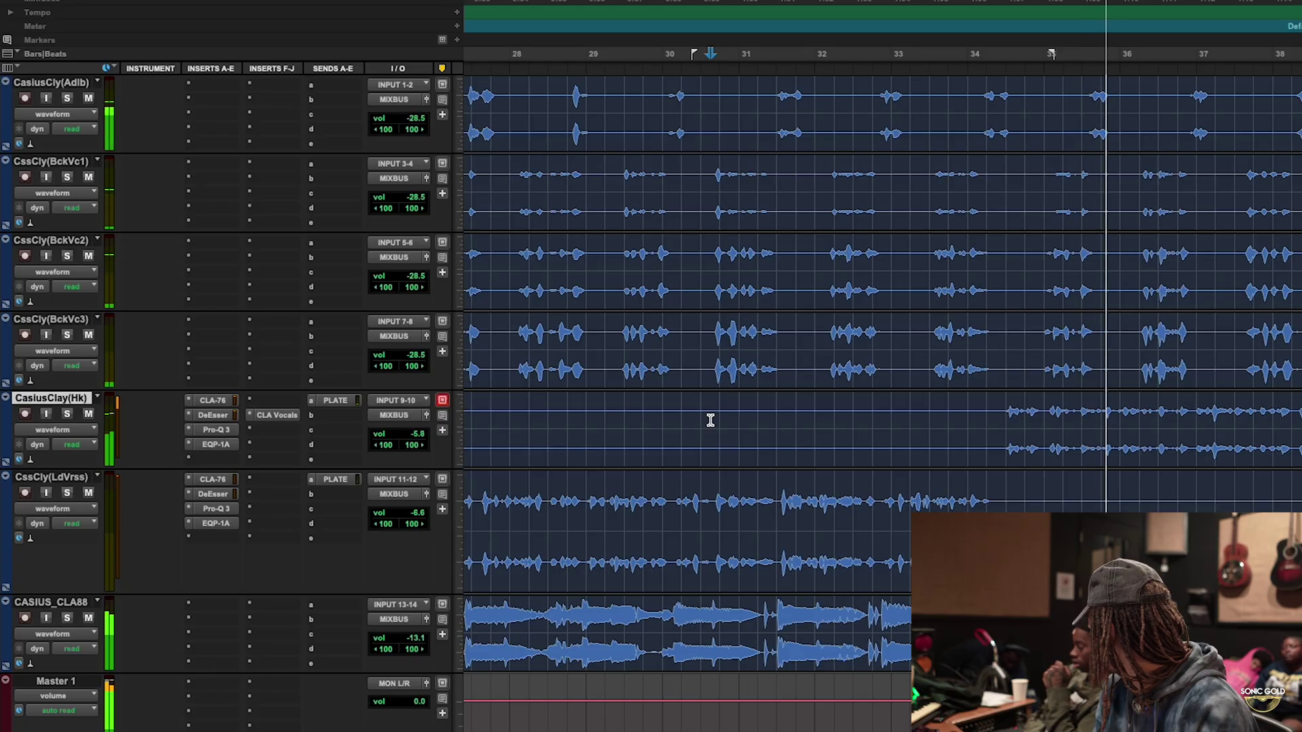
Reopen CLA Vocals on the hook track and raise the Slap delay level to 2.5 during playback.
{"action": "key", "text": "space"}
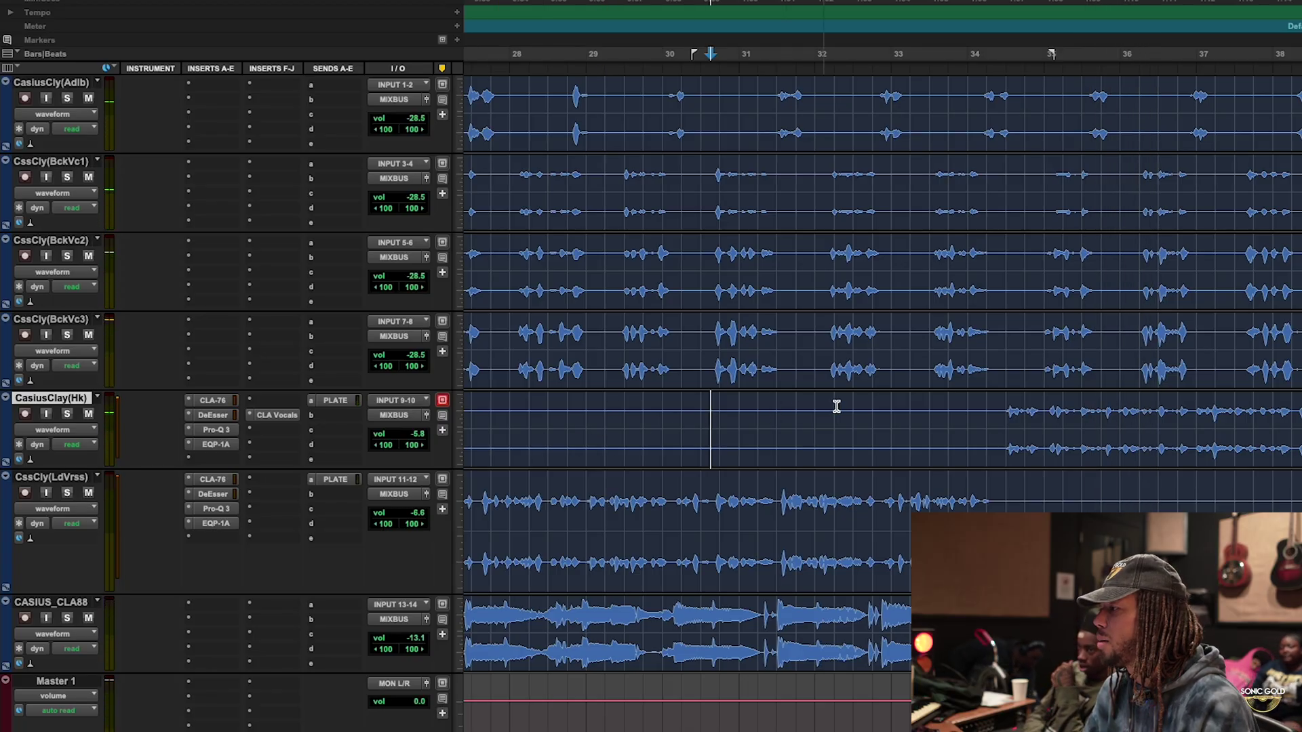
{"action": "left_click", "coordinate": [277, 415]}
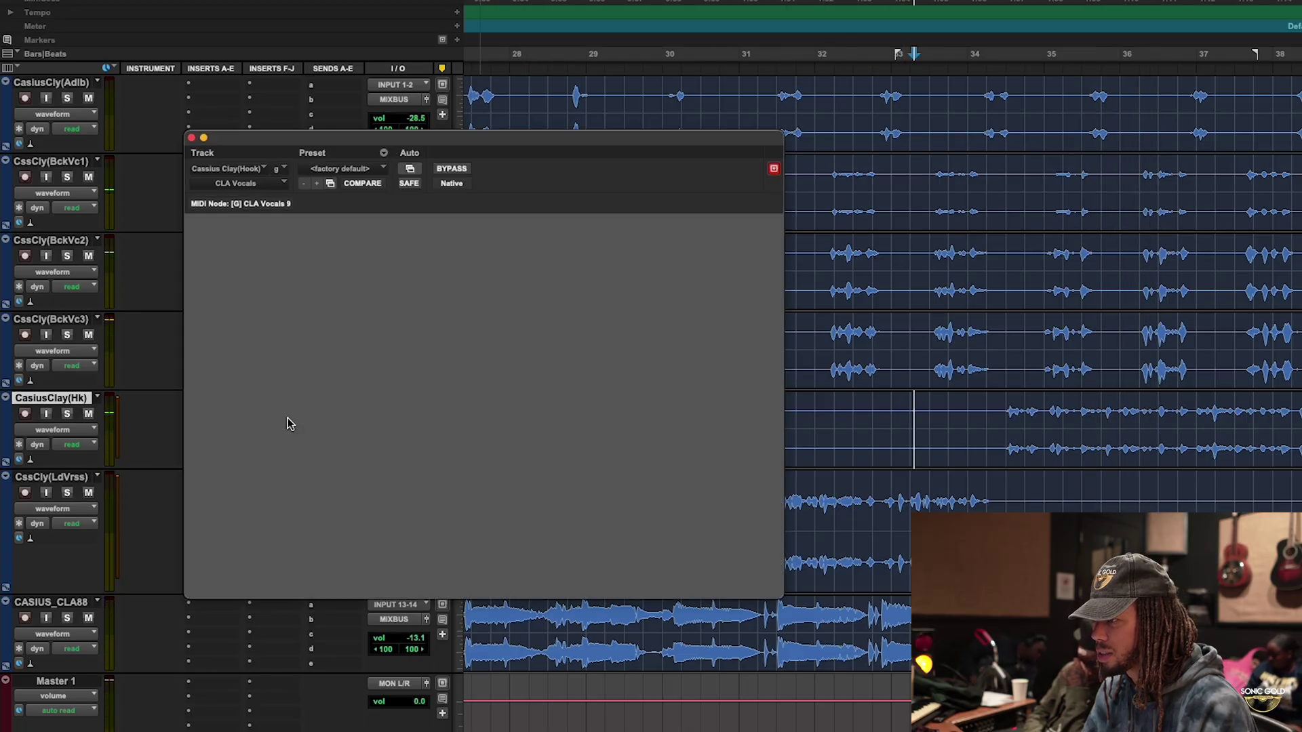
{"action": "mouse_move", "coordinate": [560, 483]}
{"action": "left_mouse_down"}
{"action": "mouse_move", "coordinate": [569, 495]}
{"action": "mouse_move", "coordinate": [570, 476]}
{"action": "left_mouse_up"}
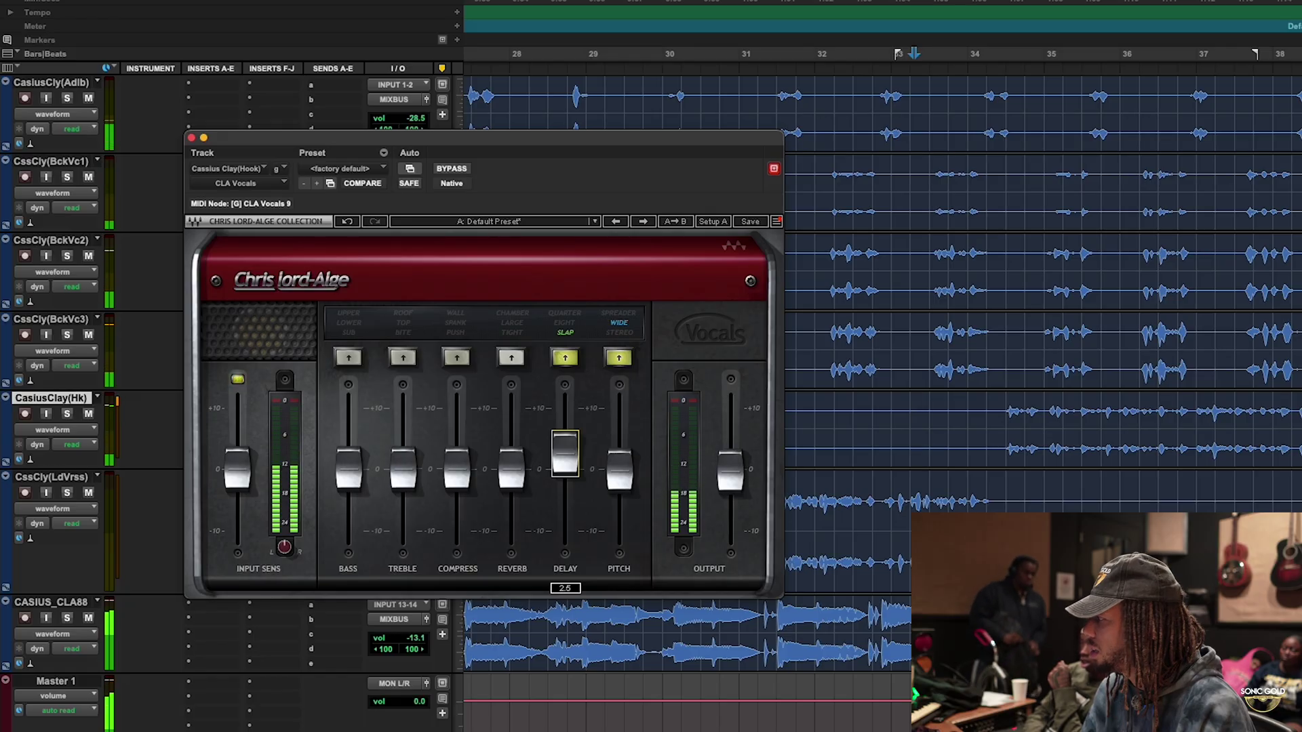
Lower the CLA Vocals output slightly on the hook, close the plug-in, and play the full mix from bar 31.
{"action": "left_click_drag", "start_coordinate": [737, 480], "coordinate": [738, 485]}
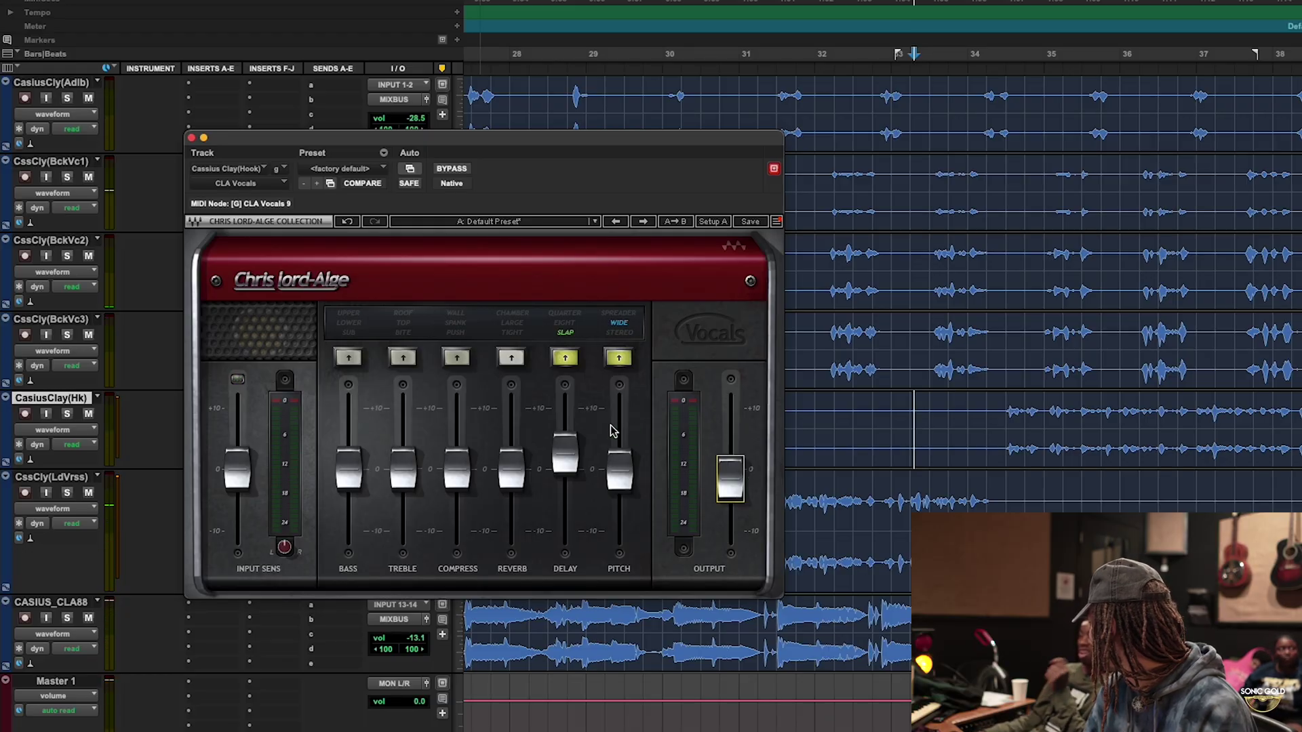
{"action": "left_click", "coordinate": [194, 138]}
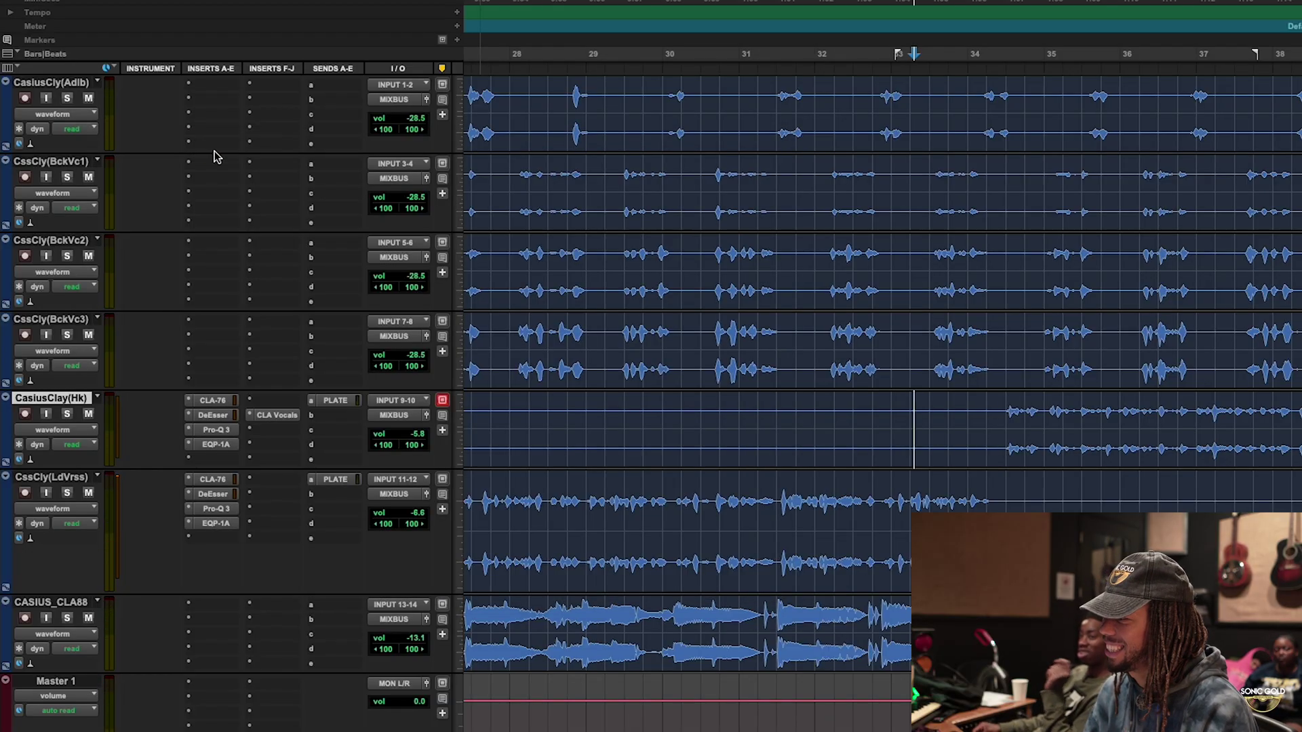
{"action": "left_click", "coordinate": [835, 408]}
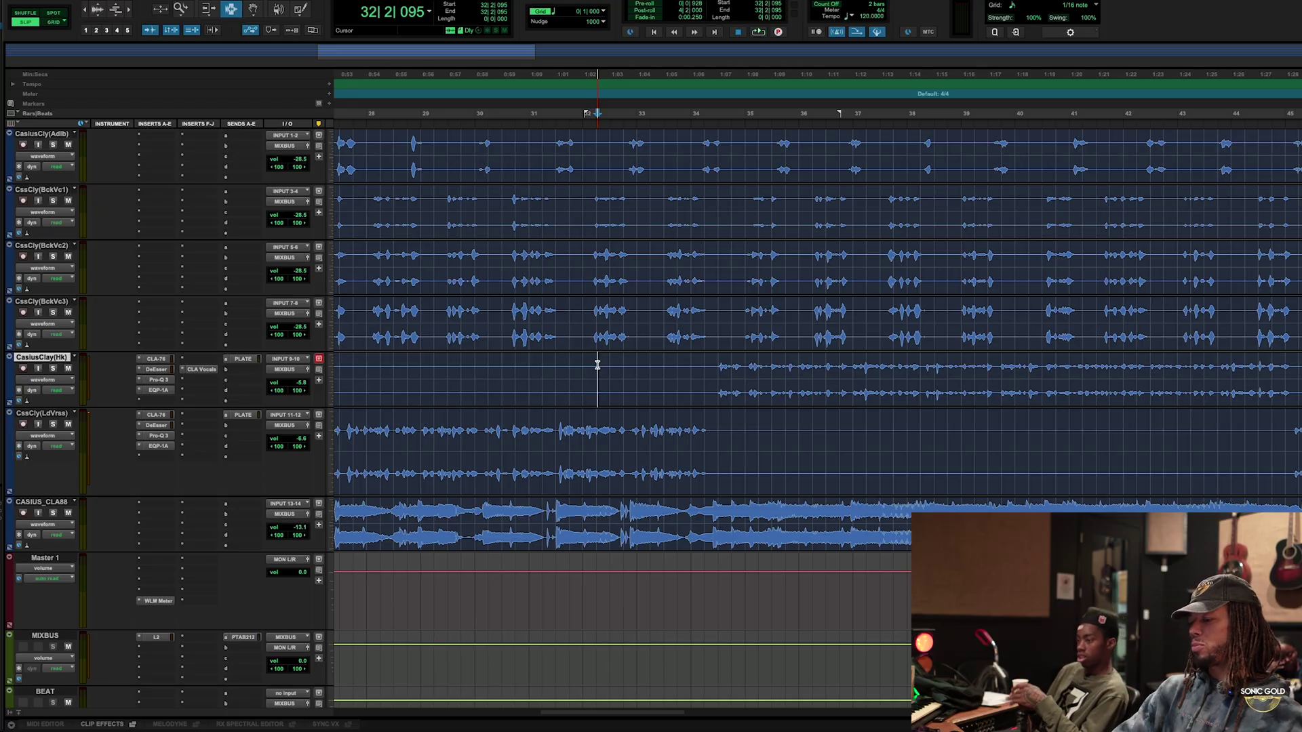
{"action": "key", "text": "space"}
{"action": "key", "text": "space"}
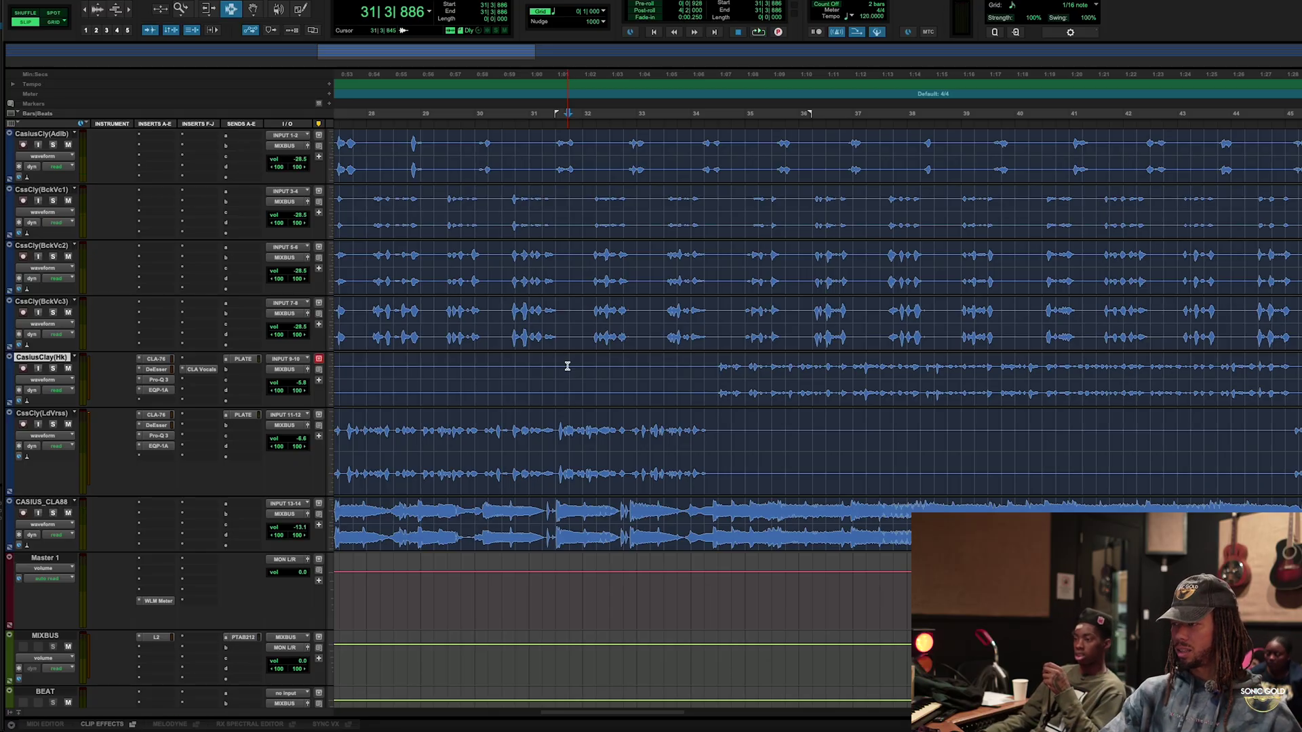
{"action": "key", "text": "space"}
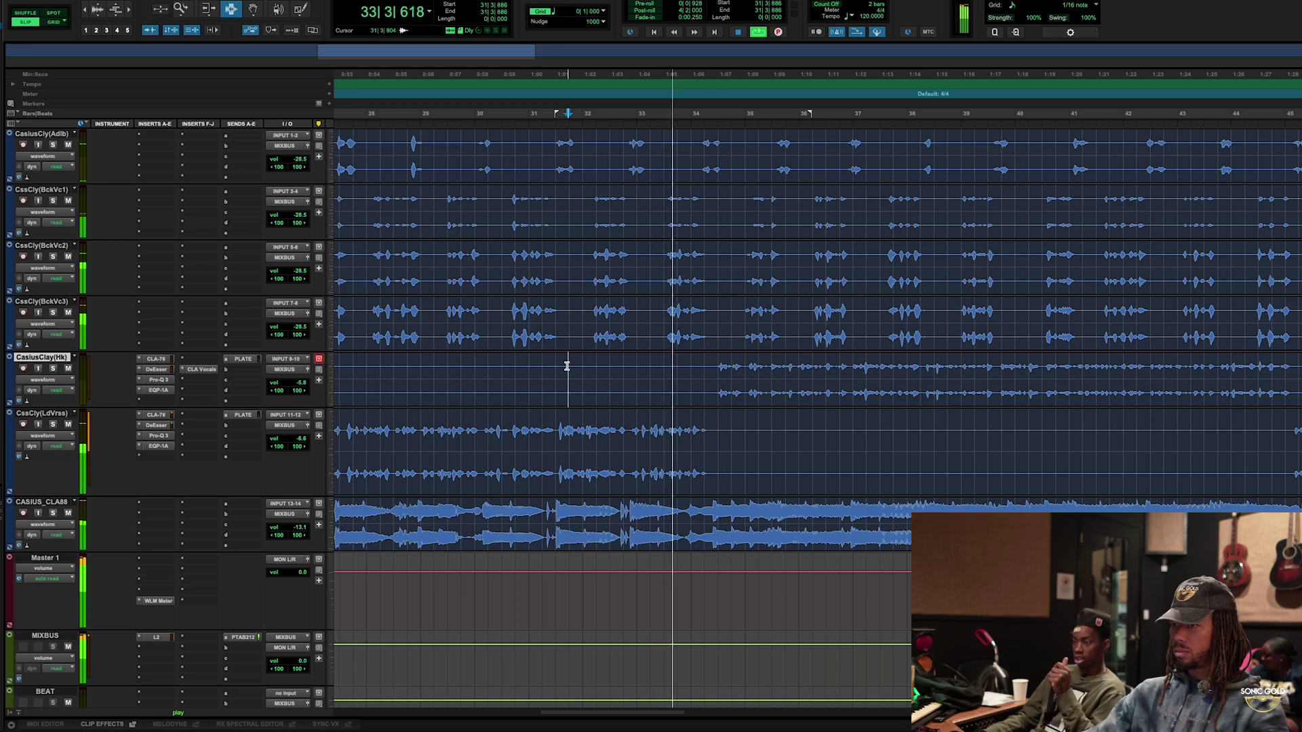
Color the hook and lead verses tracks purple and close the color palette.
{"action": "left_click", "coordinate": [39, 414], "text": "shift"}
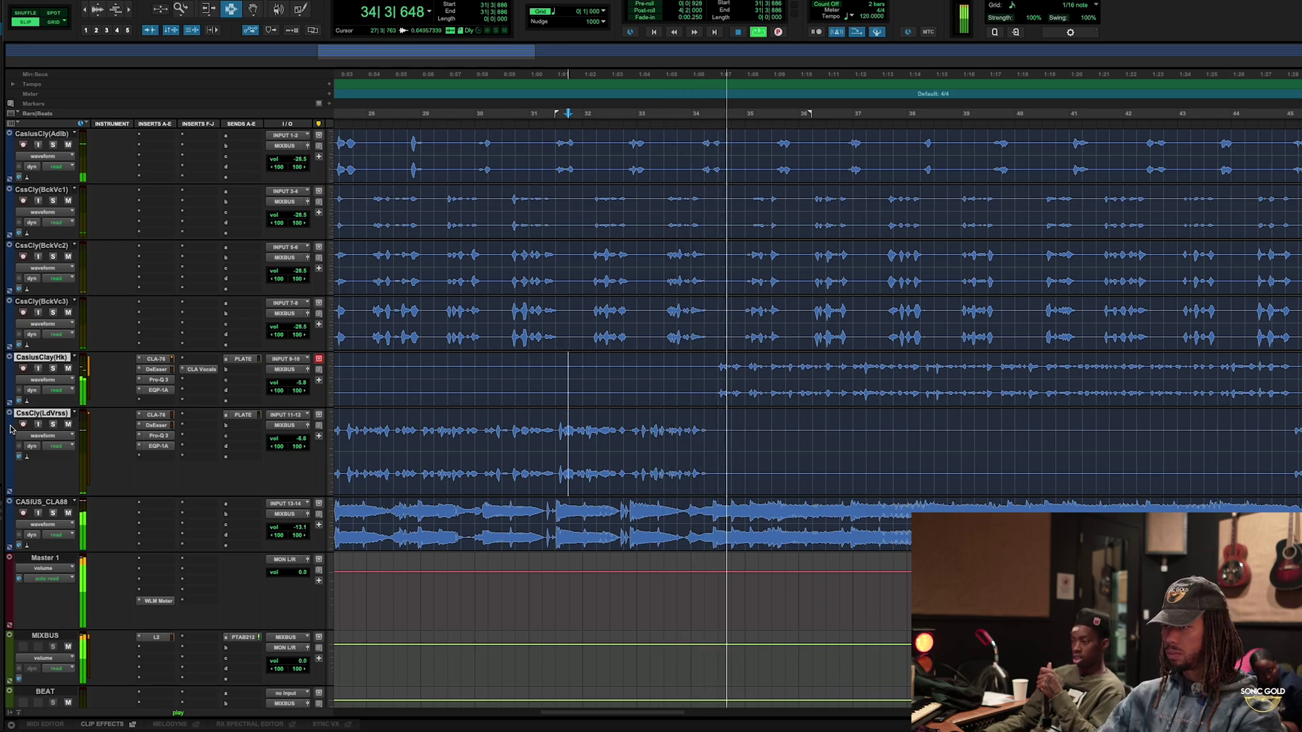
{"action": "double_click", "coordinate": [10, 428]}
{"action": "left_click", "coordinate": [118, 463]}
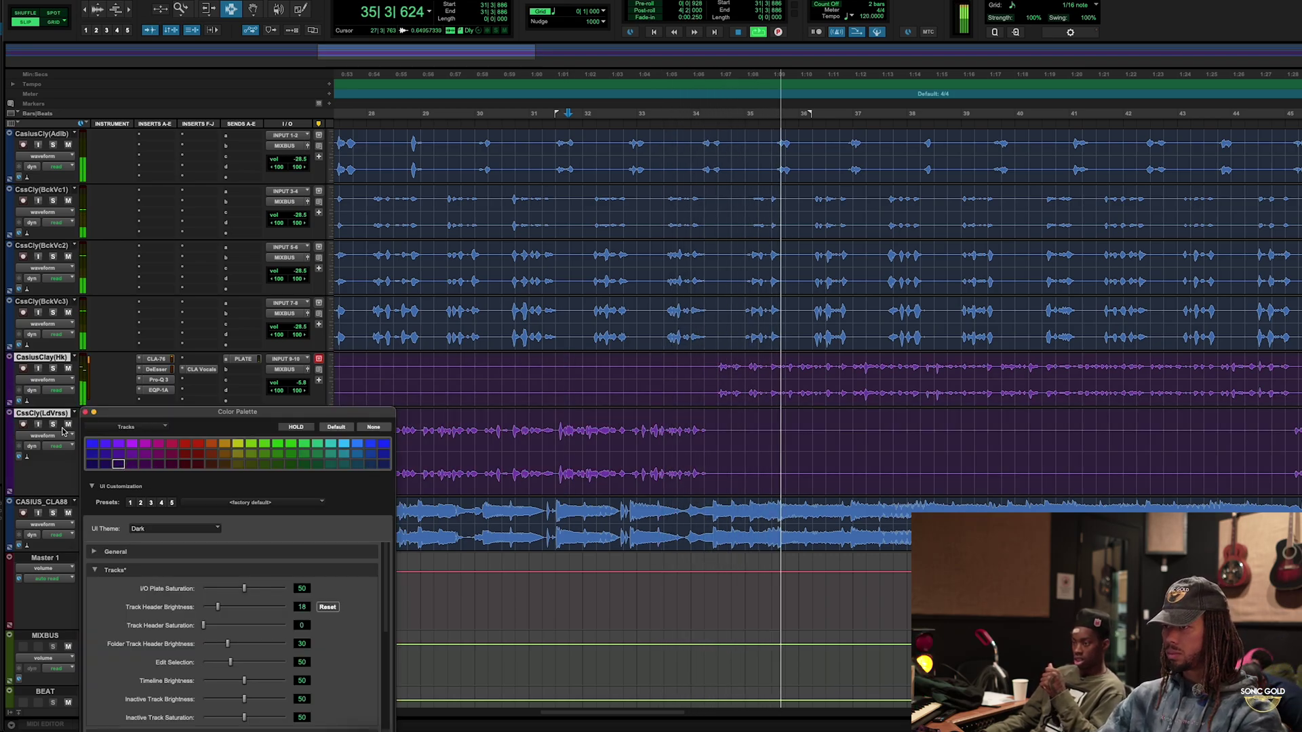
{"action": "left_click", "coordinate": [86, 412]}
Reopen CLA Vocals on the hook during playback, fine-tune its output level, close it, and stop playback.
{"action": "left_click", "coordinate": [201, 369]}
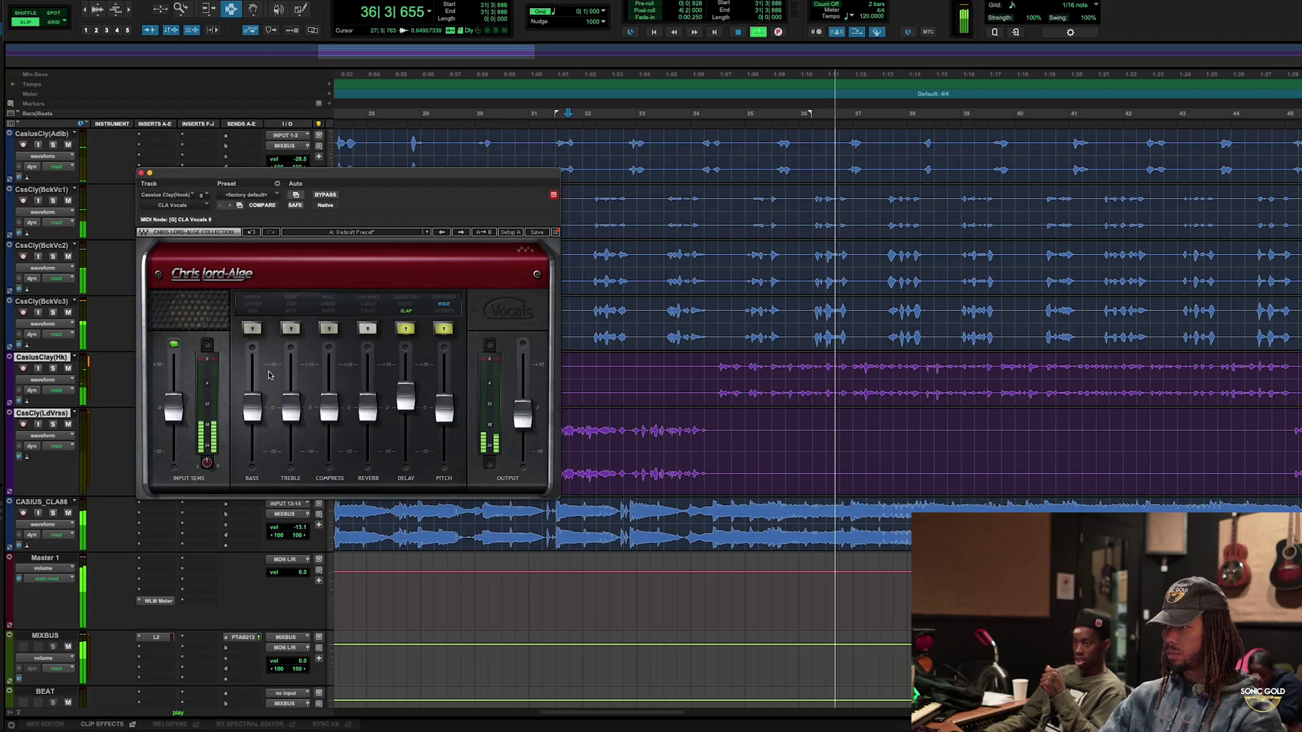
{"action": "left_click_drag", "start_coordinate": [523, 414], "coordinate": [523, 415]}
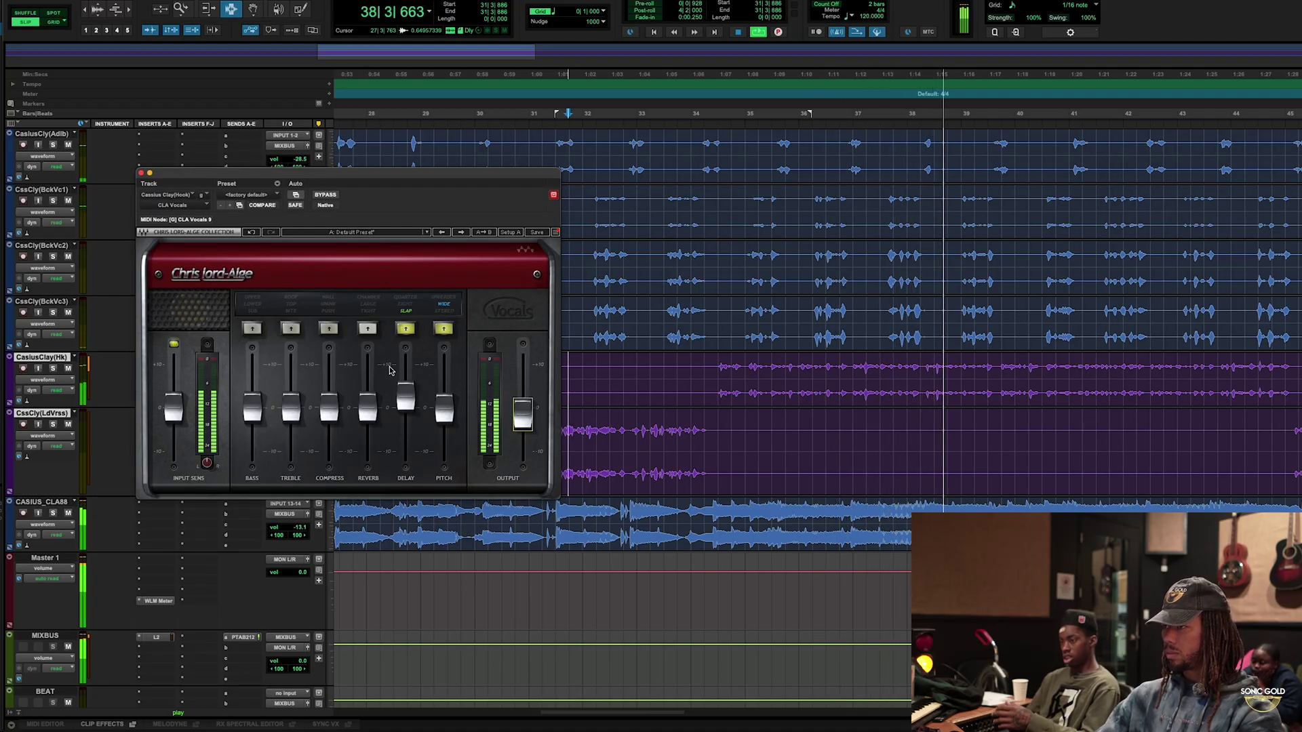
{"action": "left_click", "coordinate": [141, 173]}
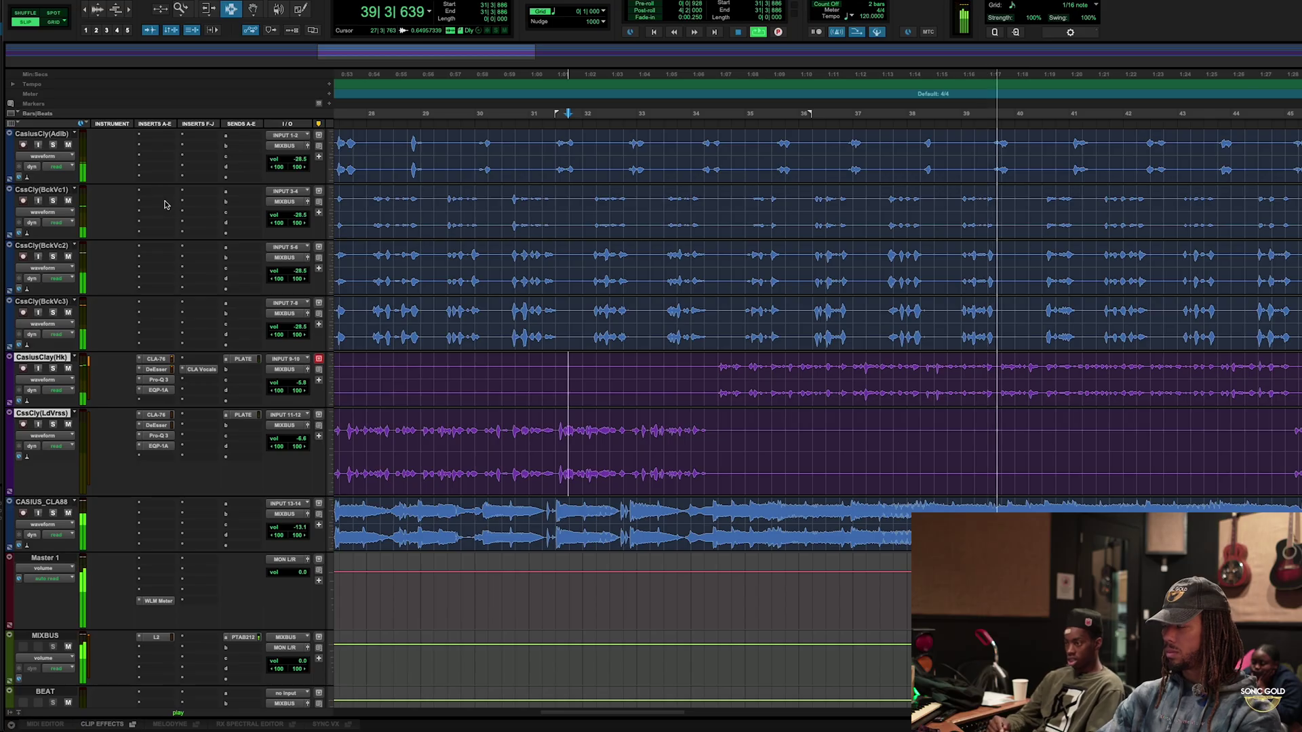
{"action": "key", "text": "space"}
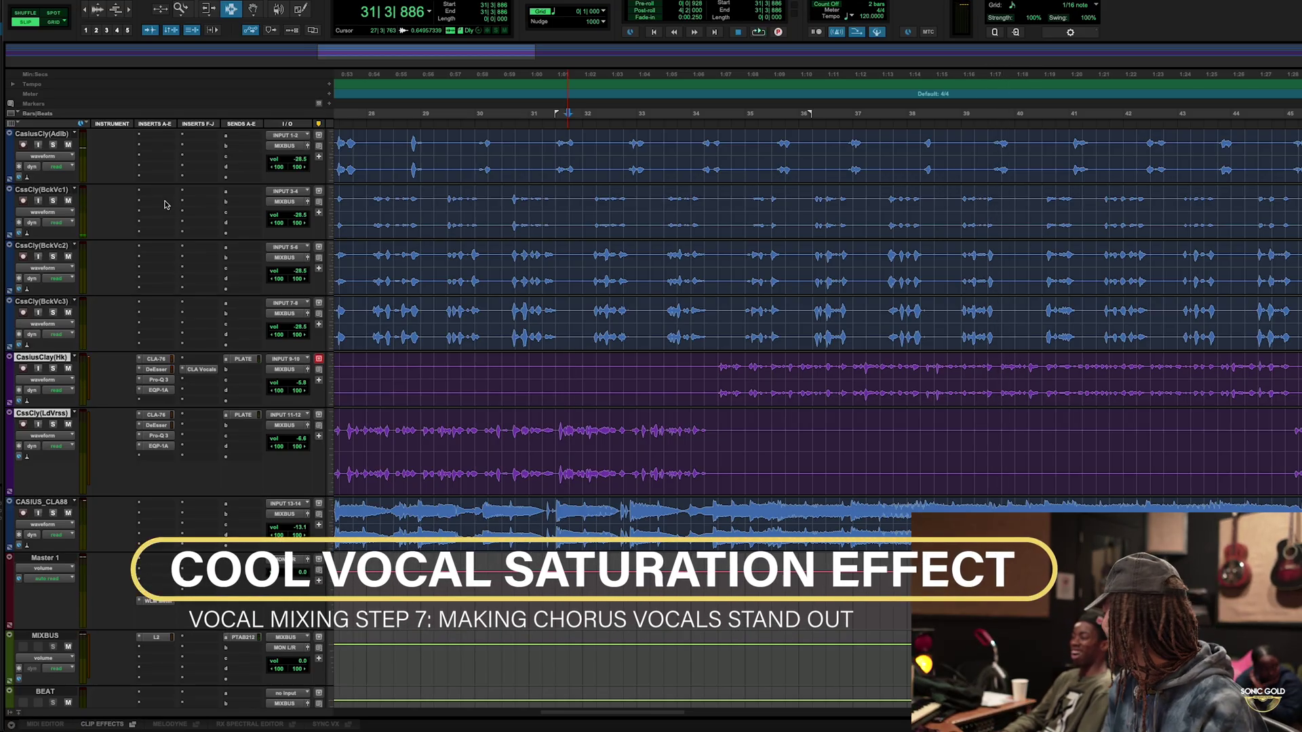
Place the edit cursor at the hook's start in bar 34 and insert the stereo Kramer Tape plug-in below CLA Vocals.
{"action": "key", "text": "s"}
{"action": "key", "text": "ctrl+z"}
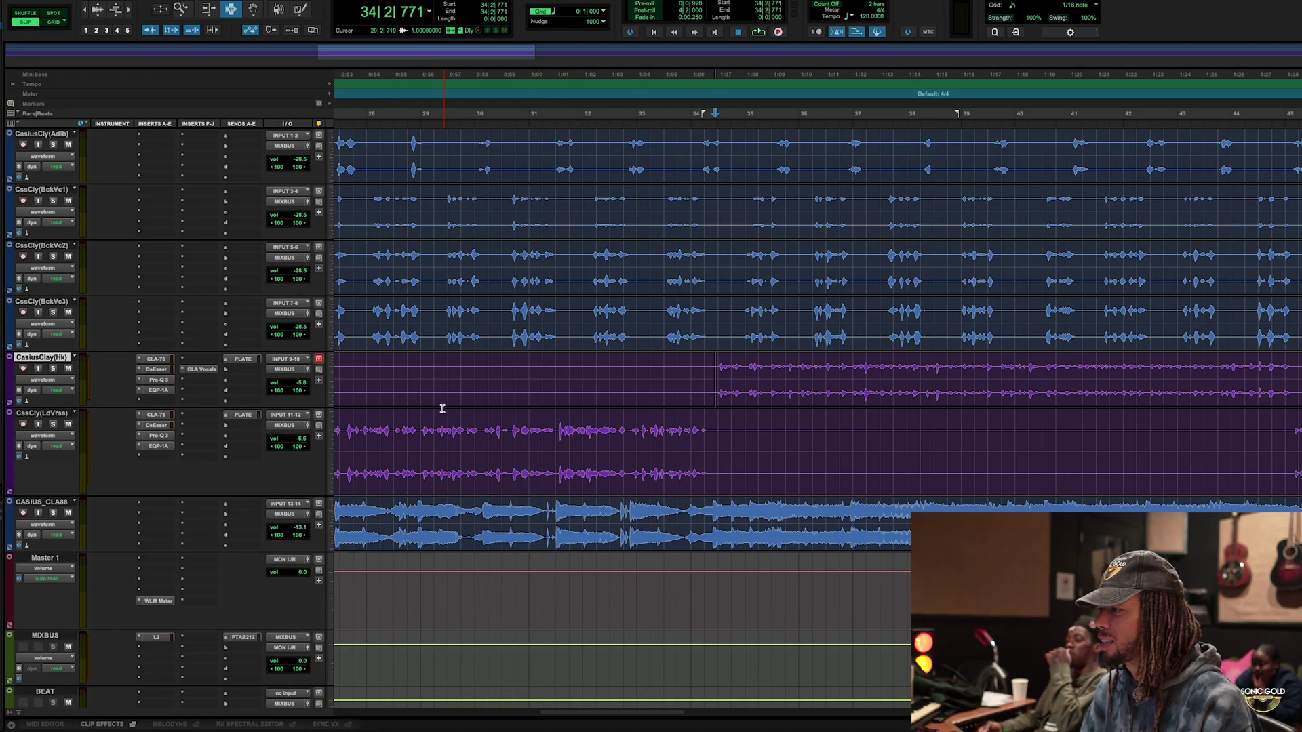
{"action": "left_click", "coordinate": [206, 386]}
{"action": "mouse_move", "coordinate": [226, 382]}
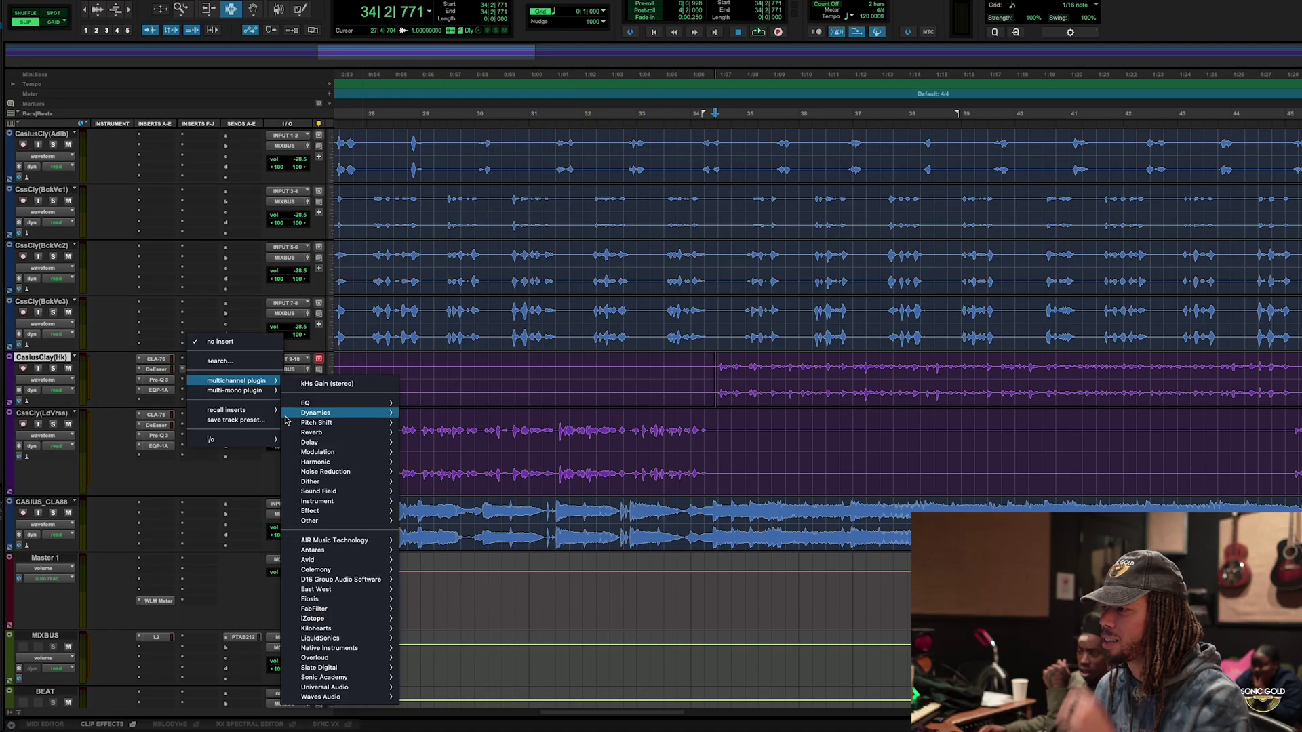
{"action": "mouse_move", "coordinate": [361, 464]}
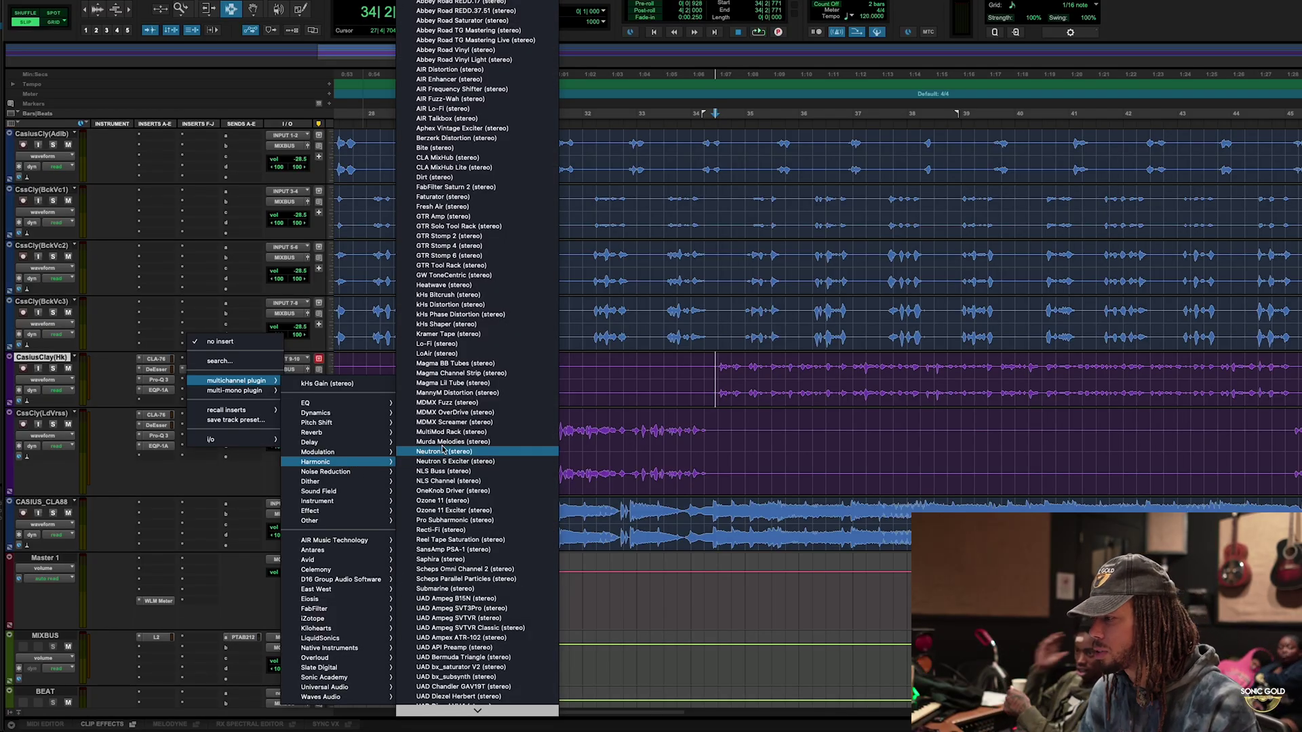
{"action": "scroll", "coordinate": [443, 458], "scroll_direction": "down", "scroll_amount": 10}
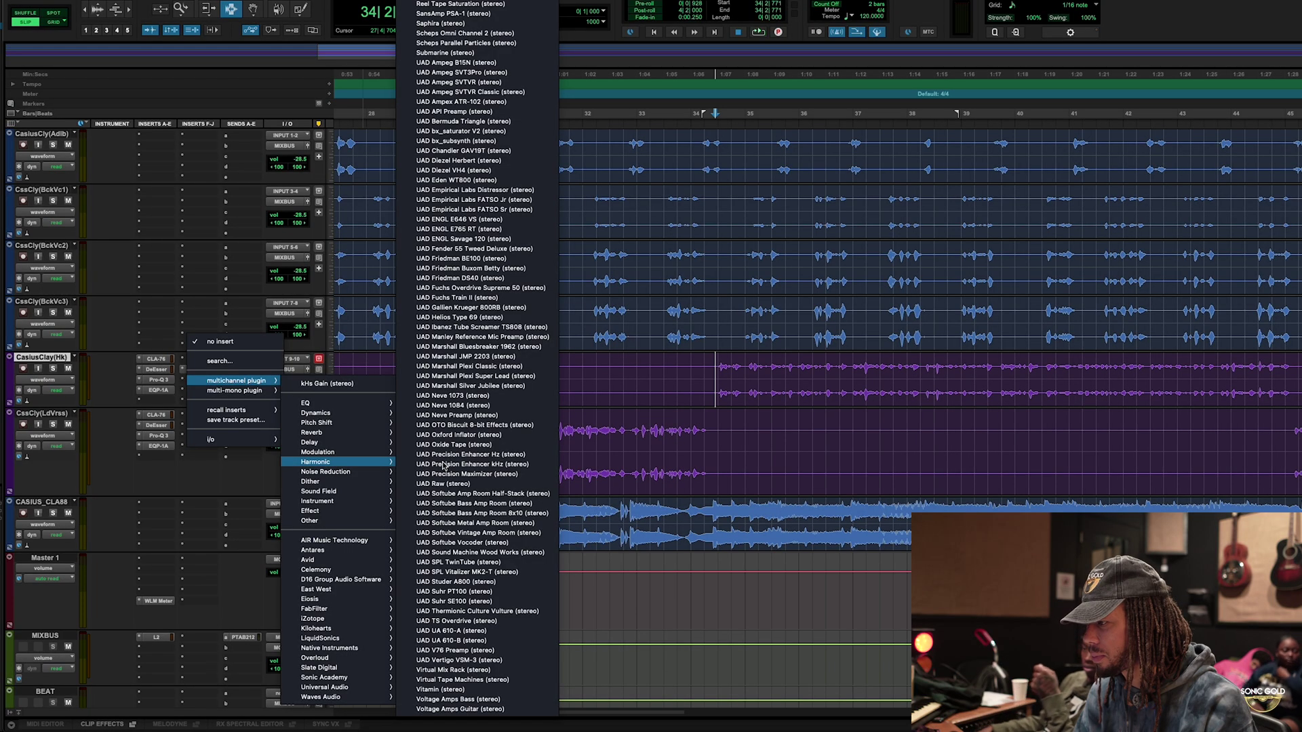
{"action": "scroll", "coordinate": [444, 466], "scroll_direction": "up", "scroll_amount": 3}
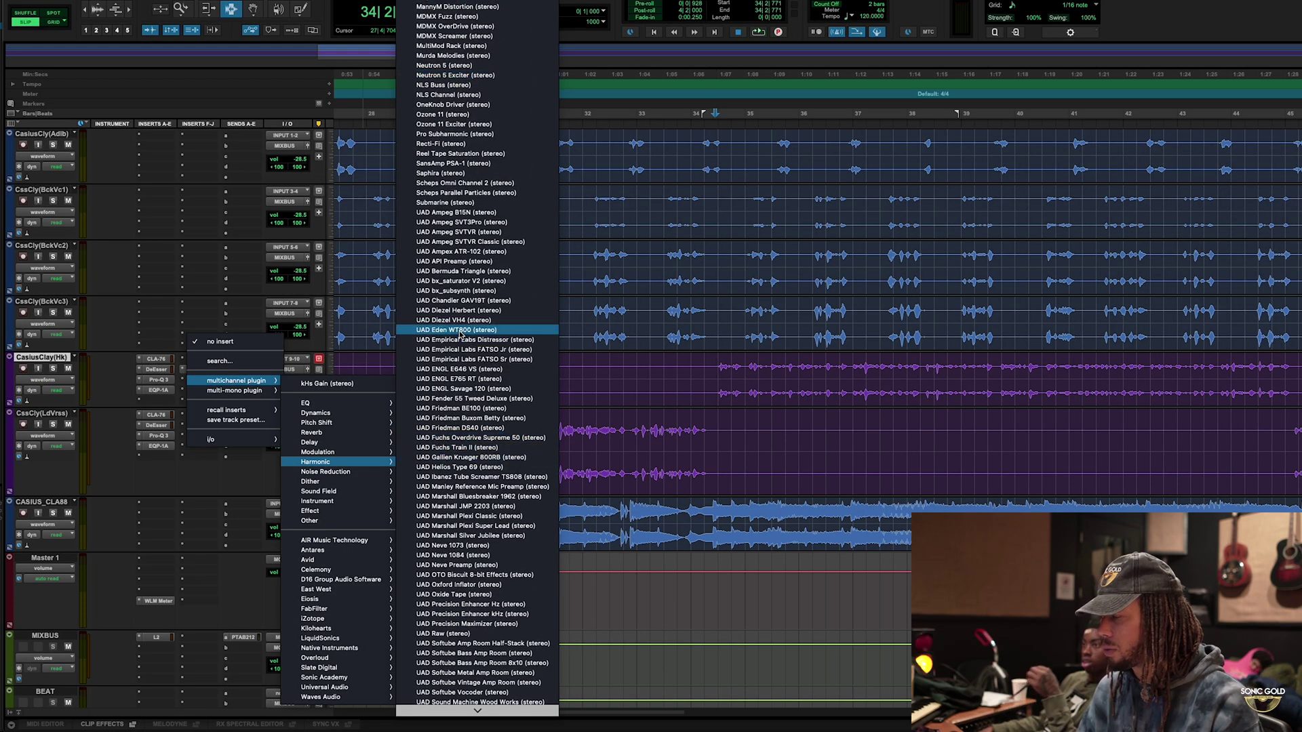
{"action": "scroll", "coordinate": [460, 332], "scroll_direction": "up", "scroll_amount": 2}
{"action": "key", "text": "Down"}
{"action": "key", "text": "Down"}
{"action": "key", "text": "Down"}
{"action": "key", "text": "Down"}
{"action": "key", "text": "Down"}
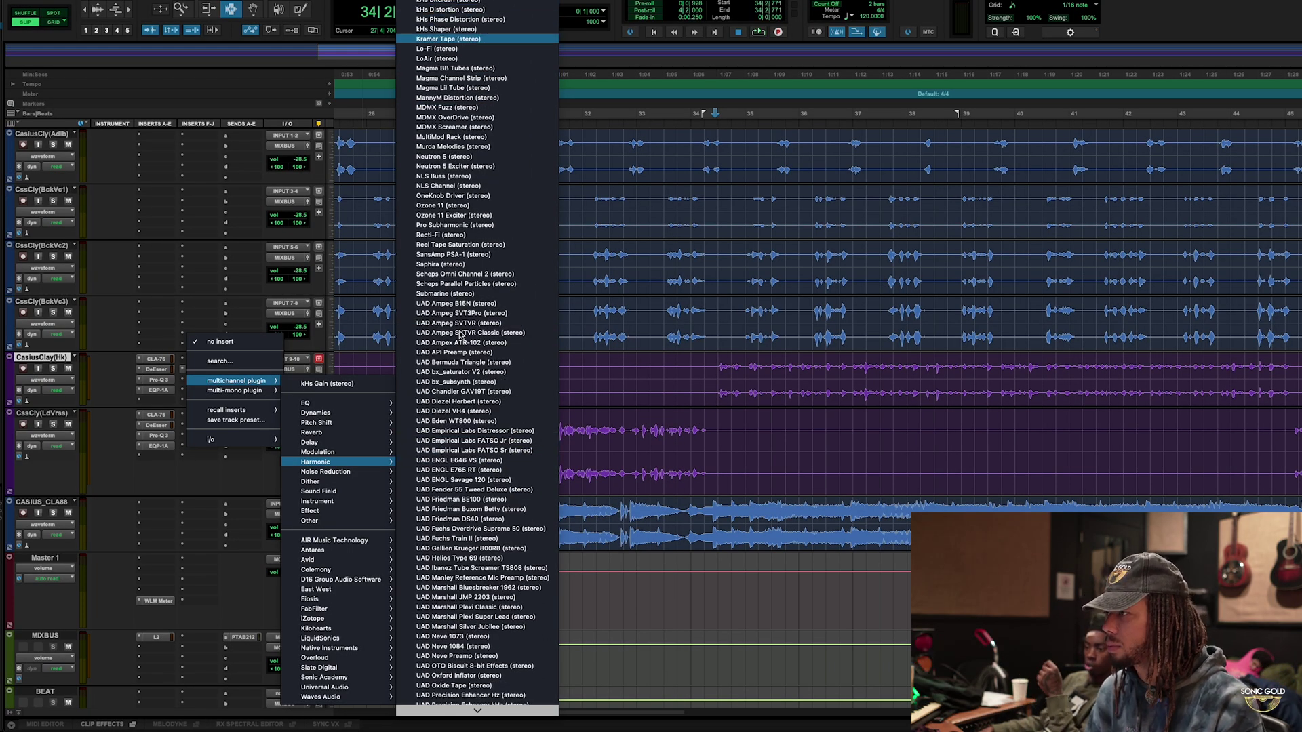
{"action": "key", "text": "Return"}
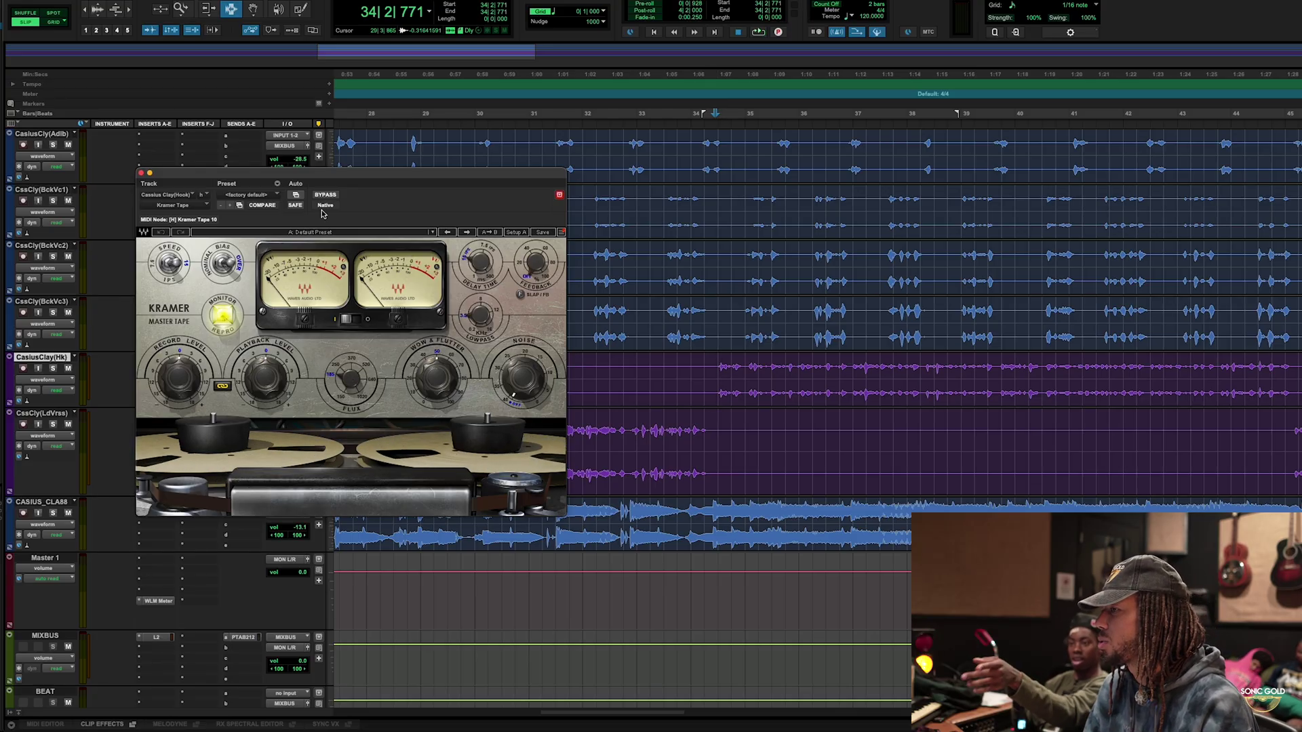
Solo the hook and play it from bar 34 through Kramer Tape with the tape noise turned down.
{"action": "left_click_drag", "start_coordinate": [340, 178], "coordinate": [385, 53]}
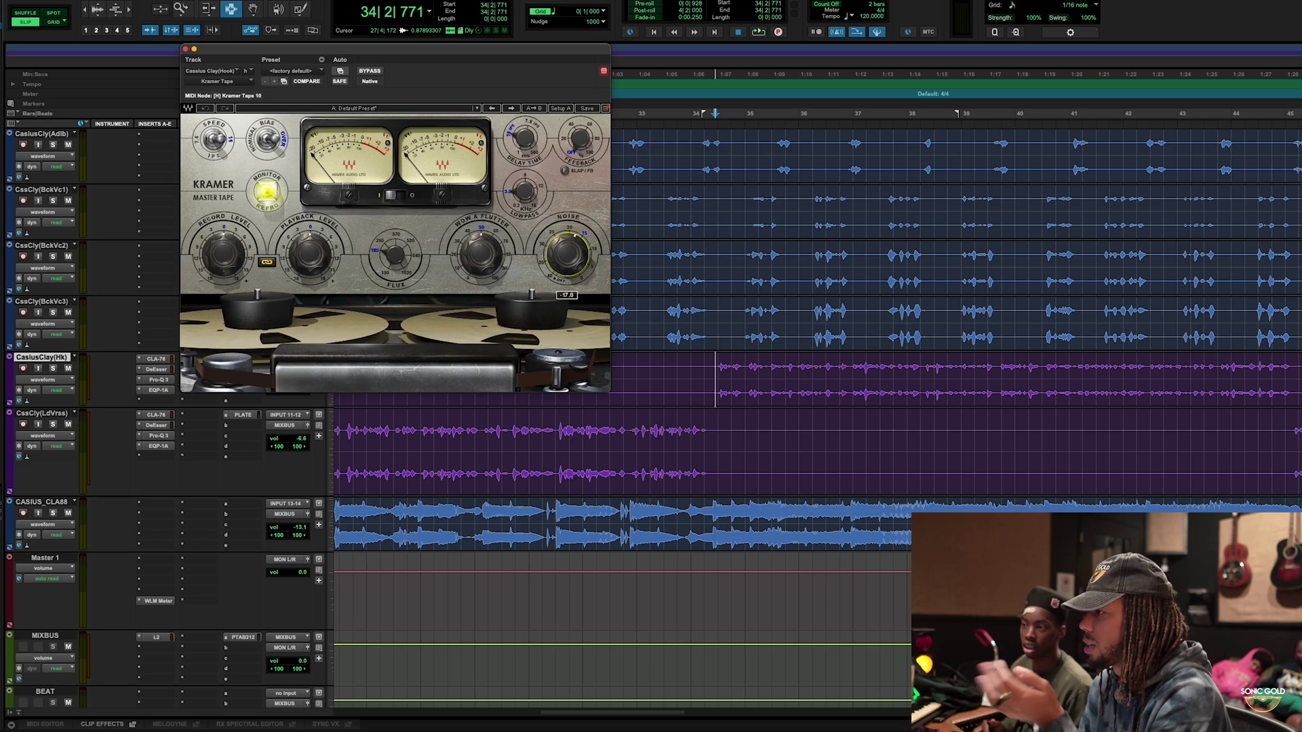
{"action": "left_click", "coordinate": [52, 368]}
{"action": "key", "text": "space"}
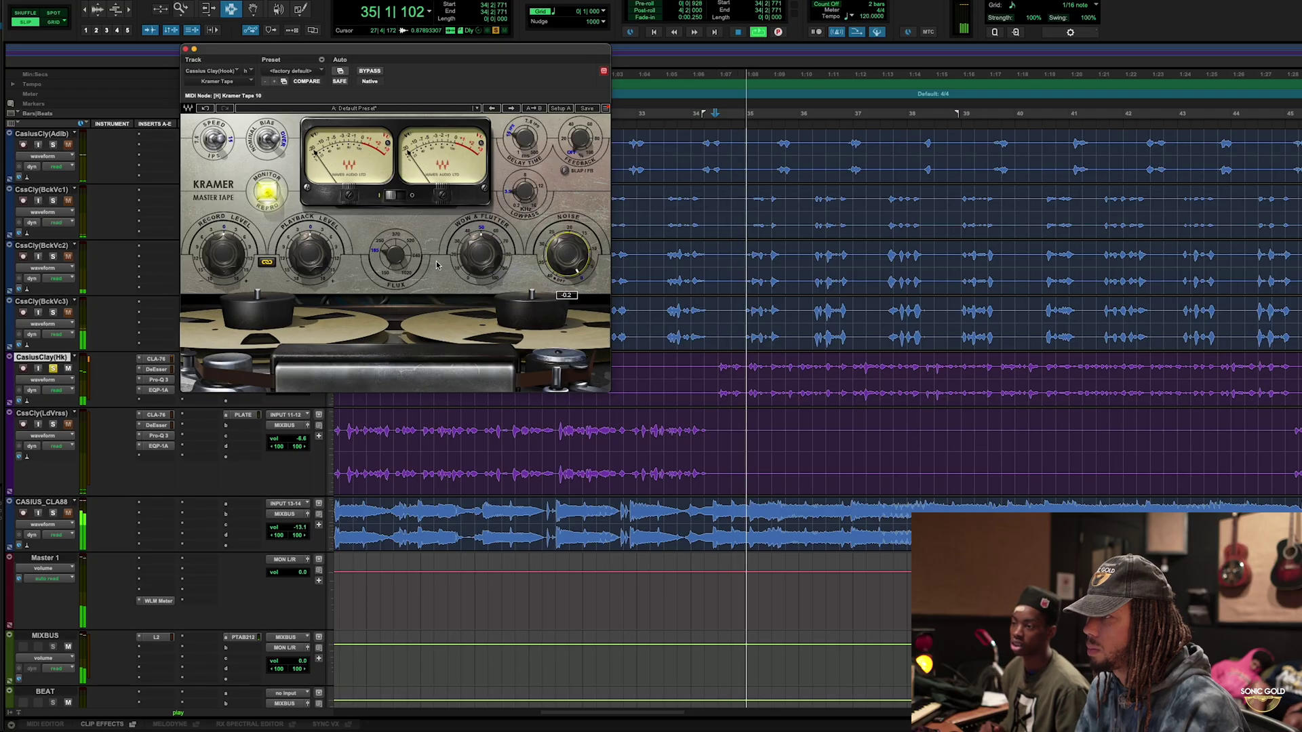
{"action": "key", "text": "space"}
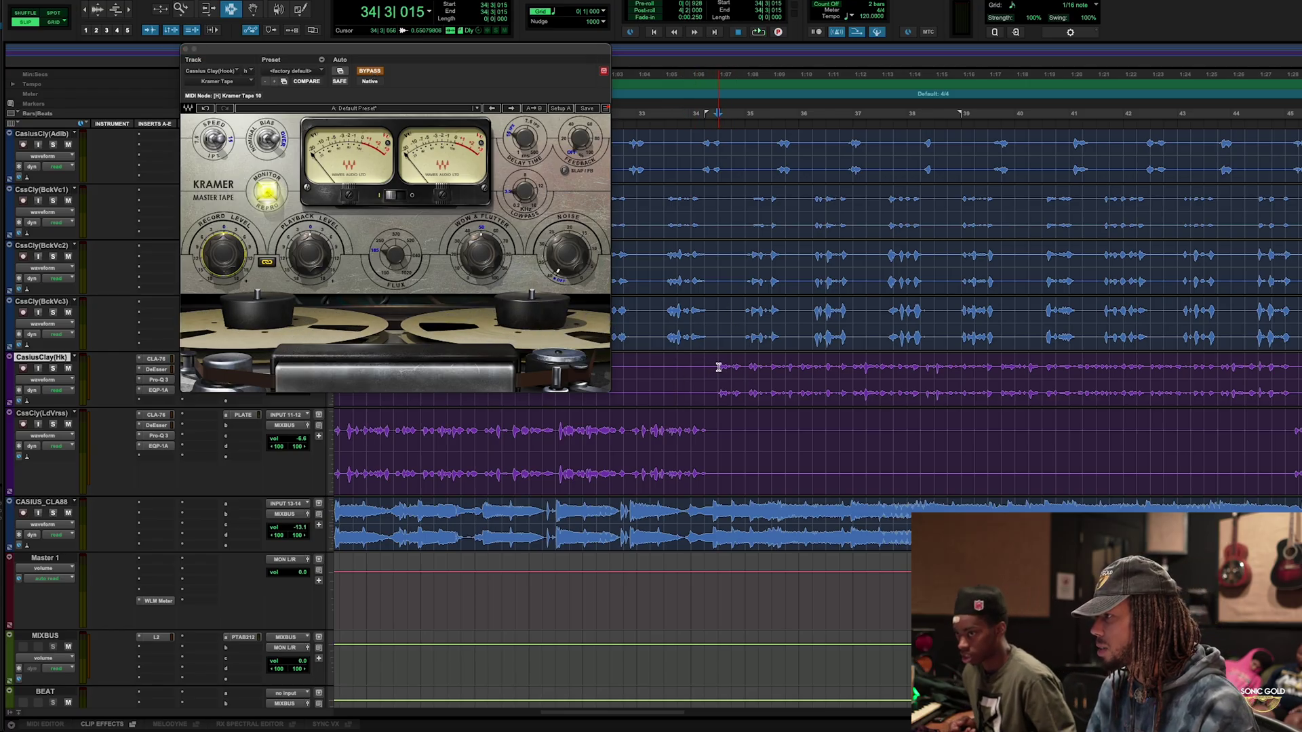
Compare the soloed hook from bar 34 with Kramer Tape bypassed and active.
{"action": "key", "text": "space"}
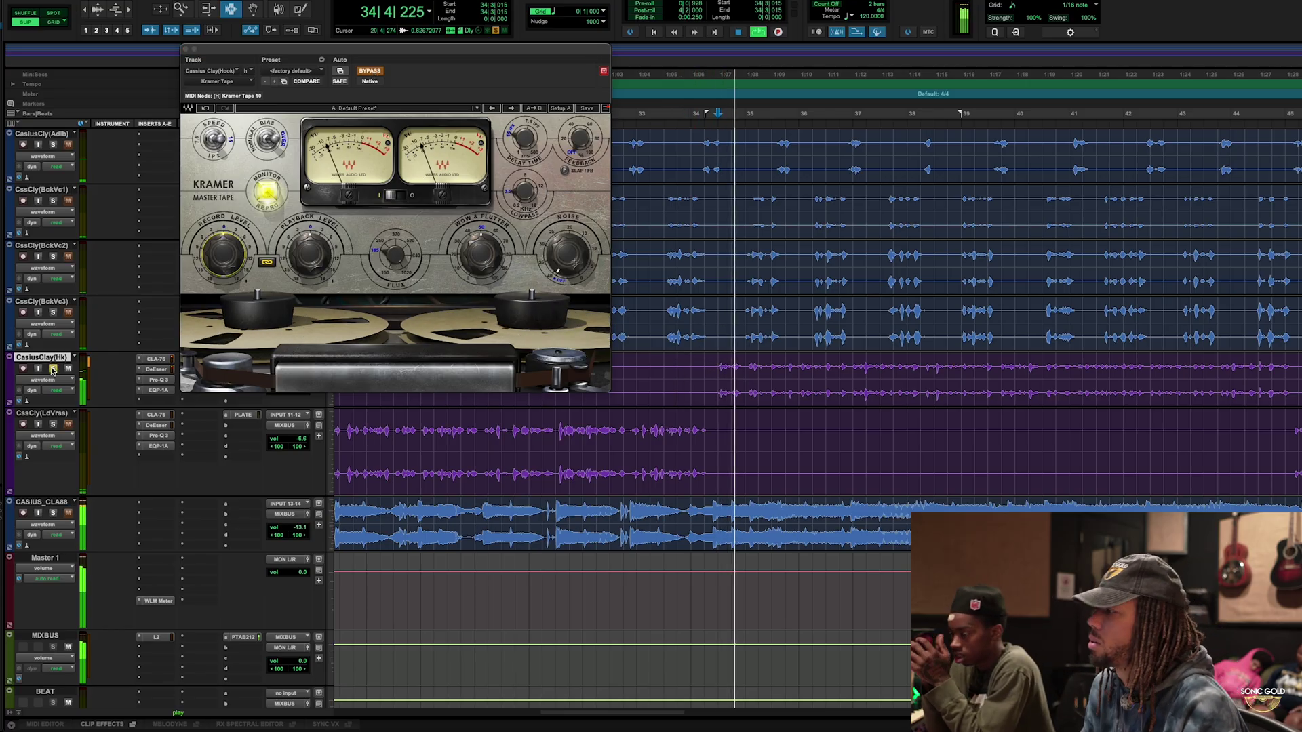
{"action": "left_click", "coordinate": [52, 370]}
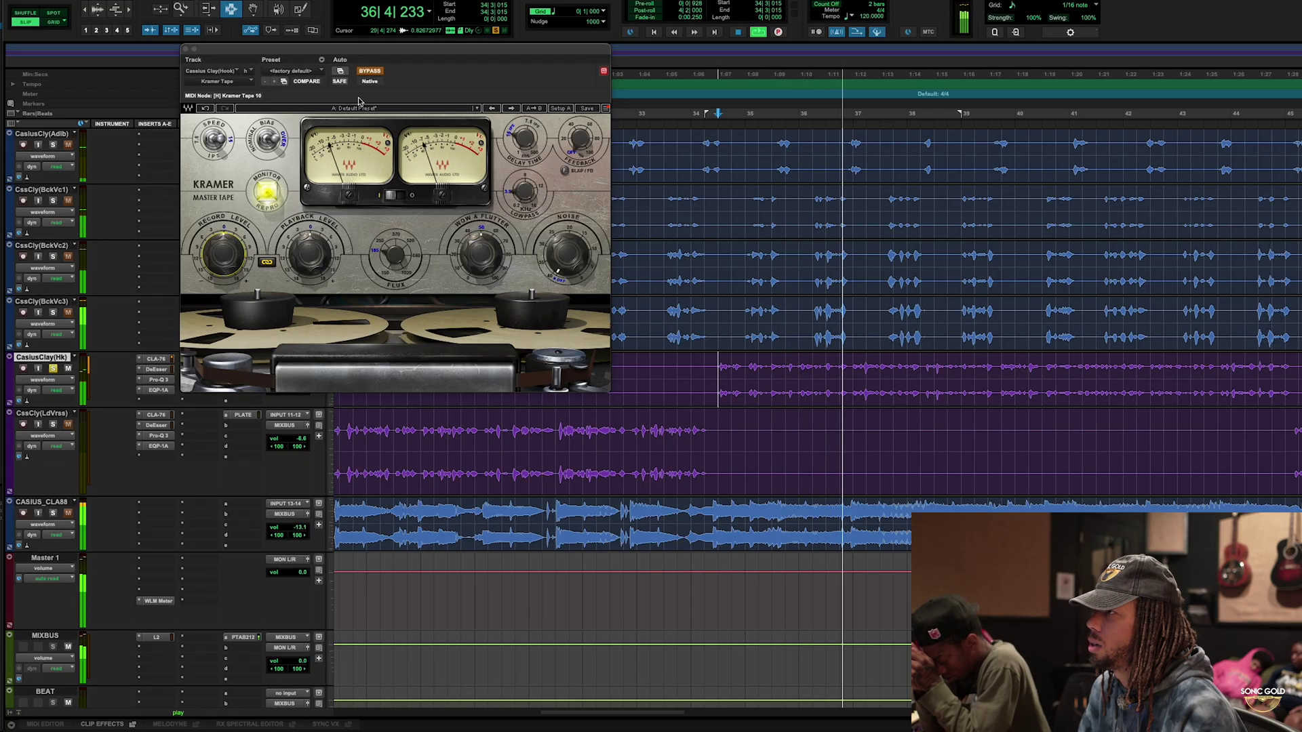
{"action": "key", "text": "space"}
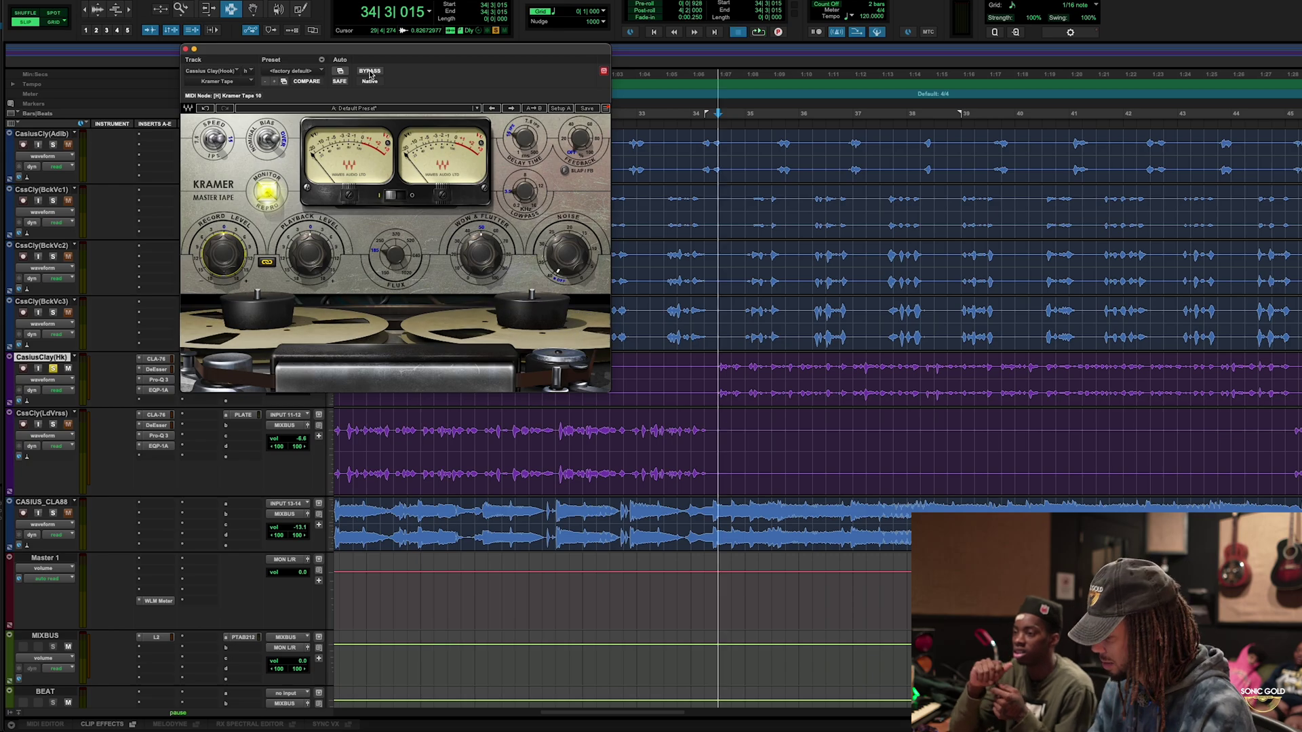
{"action": "key", "text": "space"}
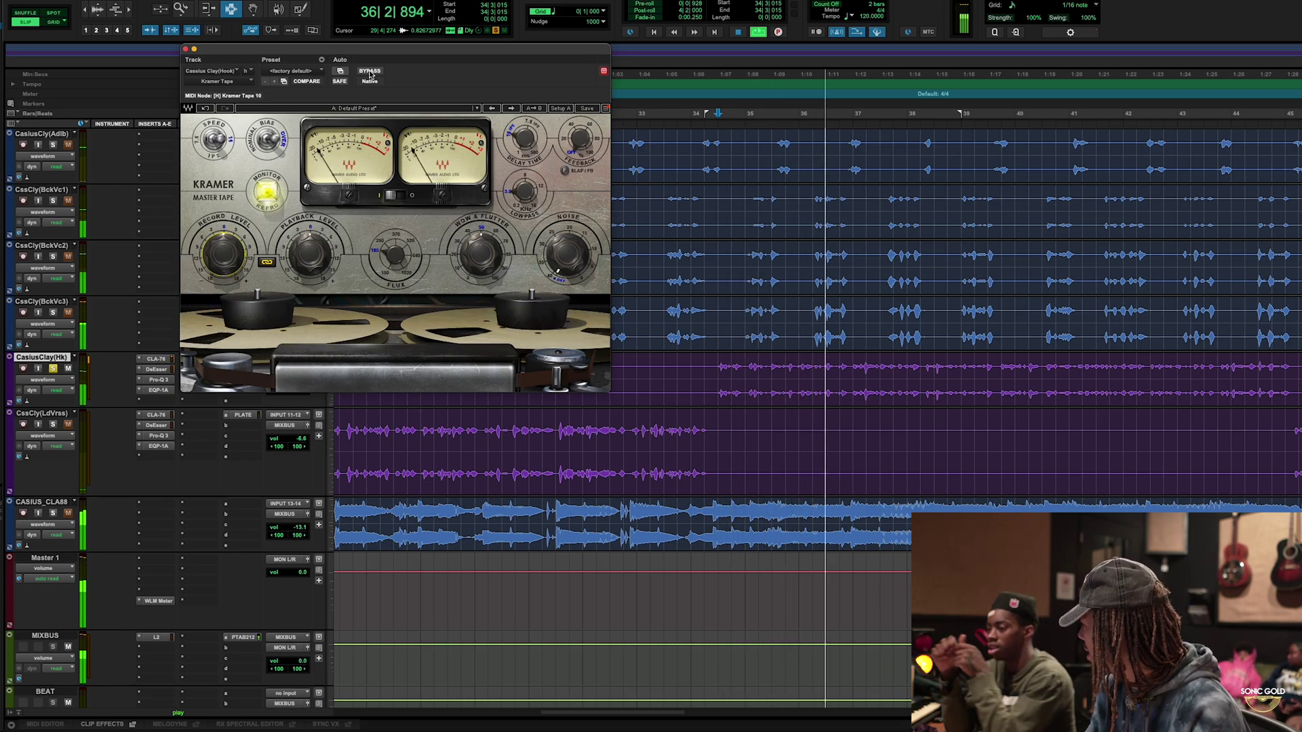
{"action": "key", "text": "space"}
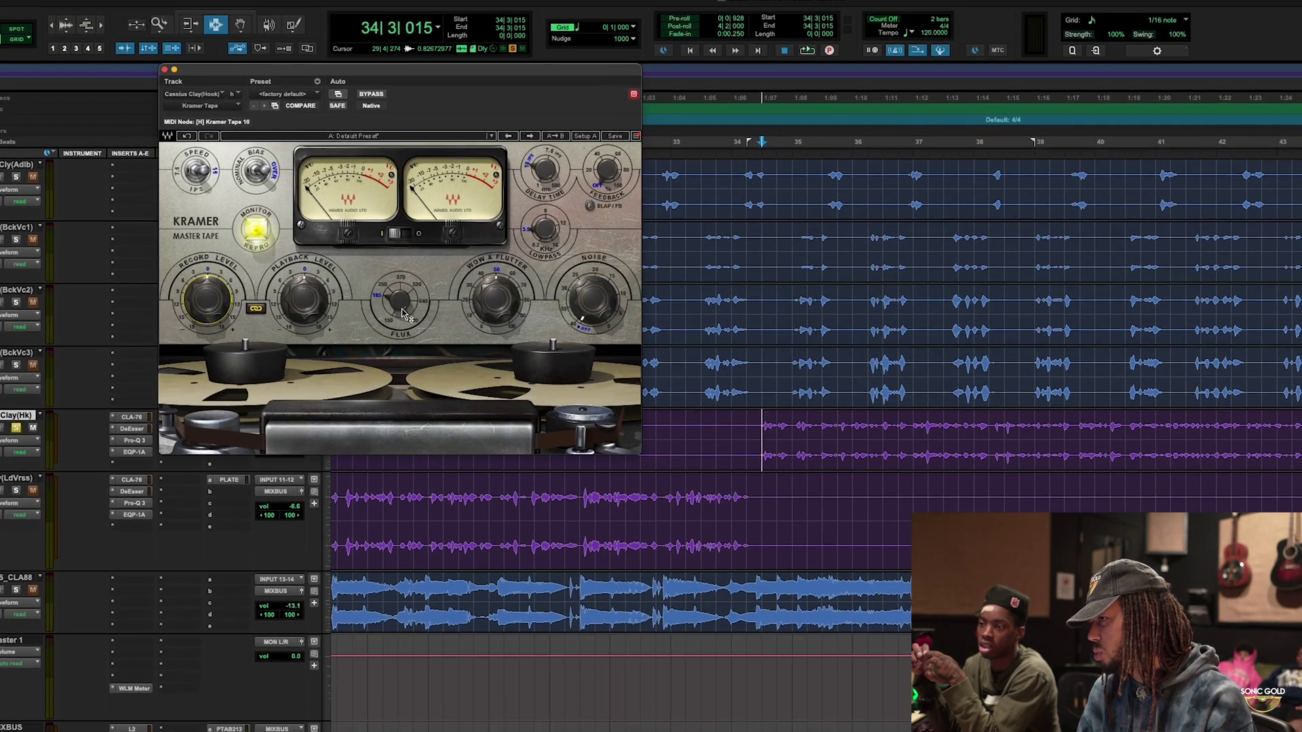
Try the Kramer Tape flux at 150 and at 1020 while playing the soloed hook.
{"action": "mouse_move", "coordinate": [393, 278]}
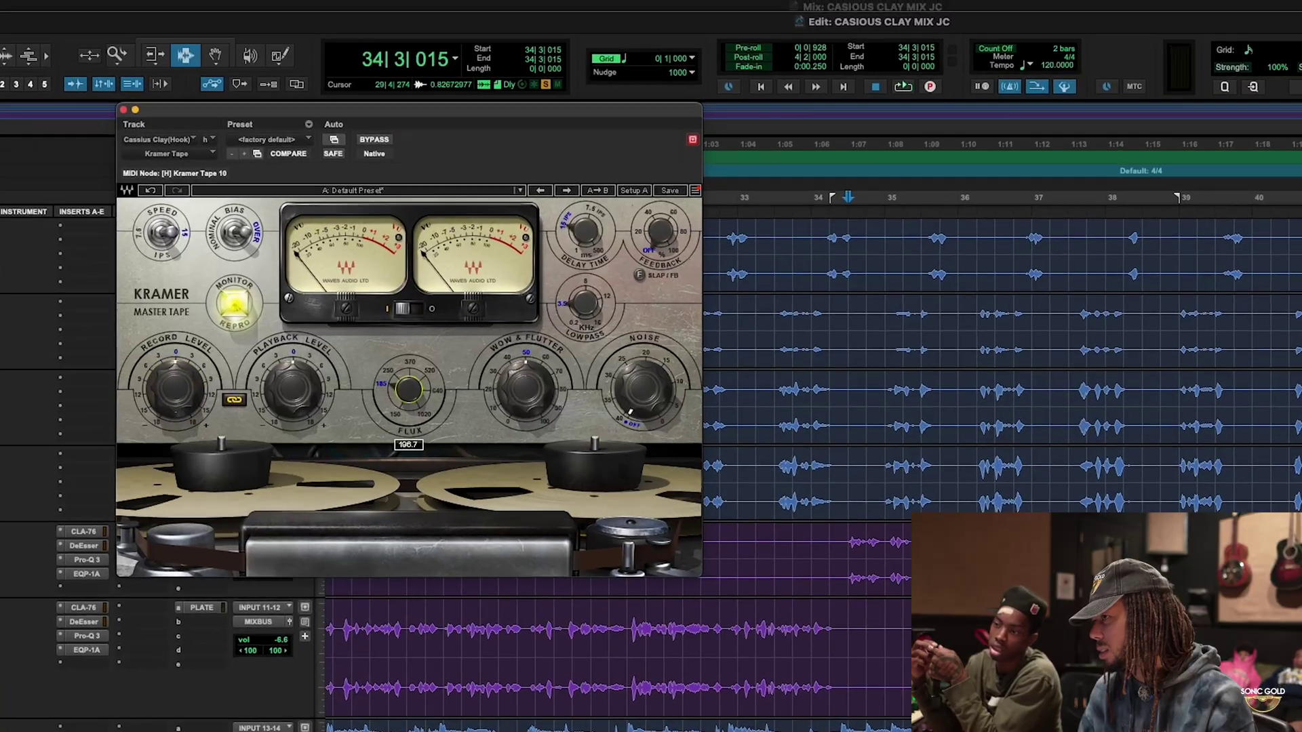
{"action": "left_click_drag", "start_coordinate": [407, 388], "coordinate": [407, 401]}
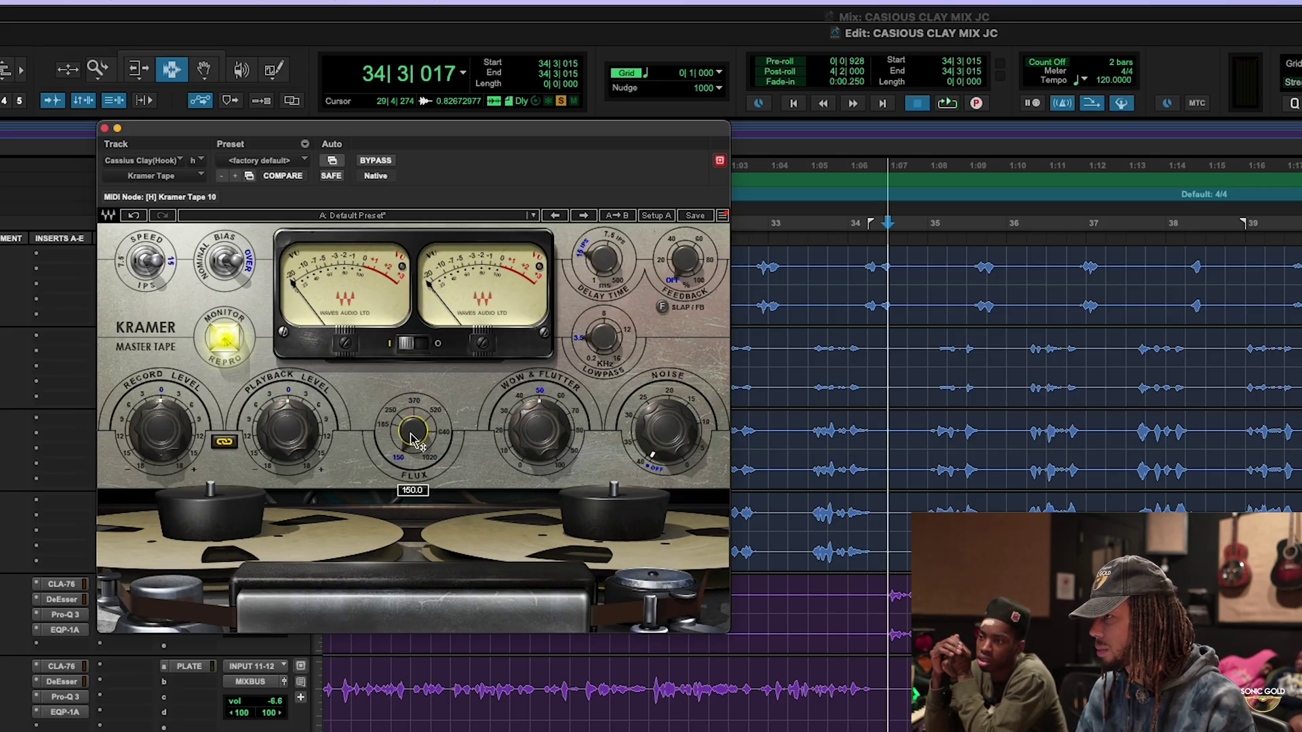
{"action": "key", "text": "space"}
{"action": "left_click_drag", "start_coordinate": [414, 440], "coordinate": [415, 400]}
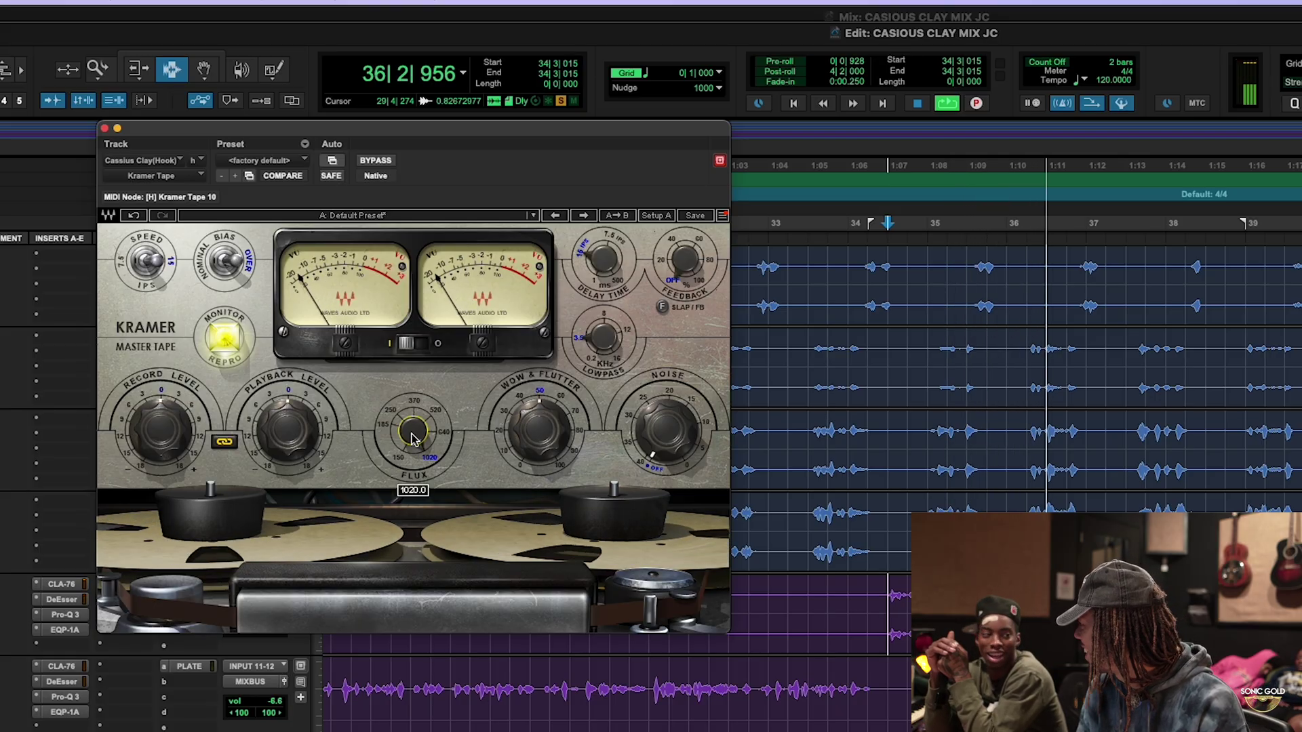
{"action": "key", "text": "space"}
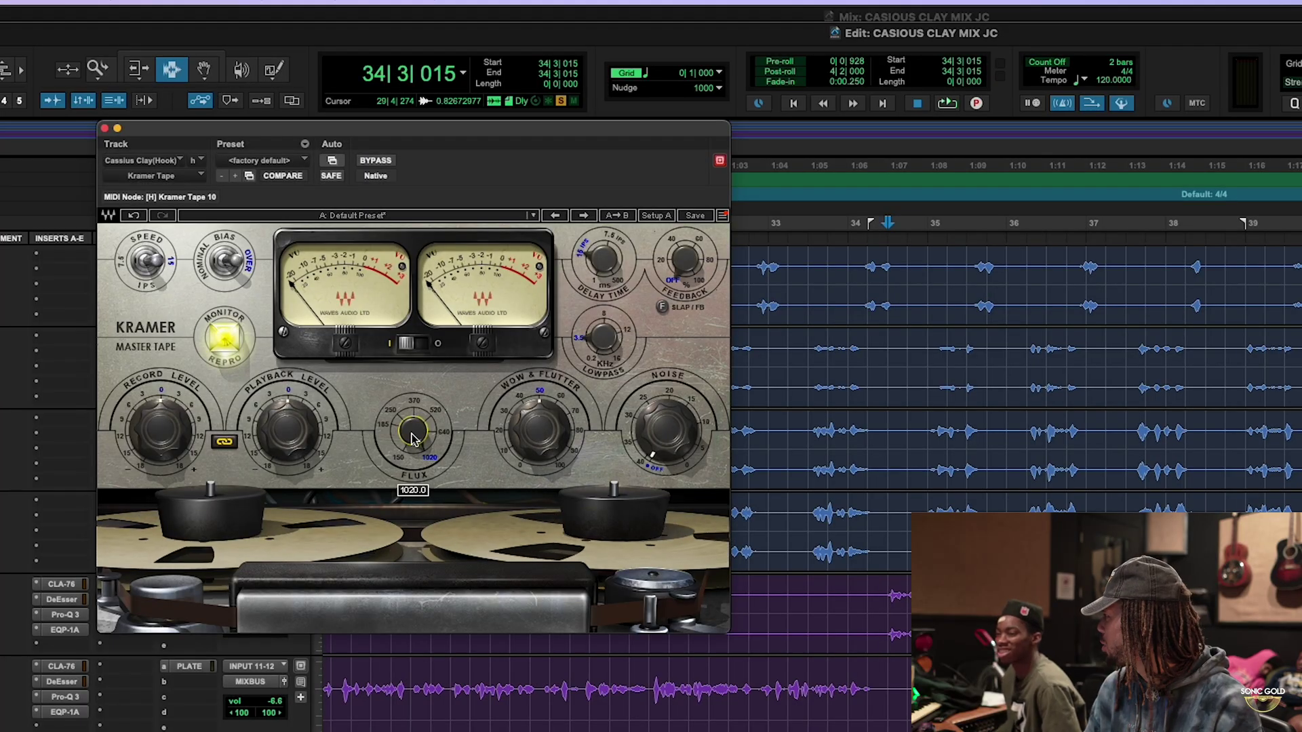
{"action": "key", "text": "space"}
{"action": "key", "text": "space"}
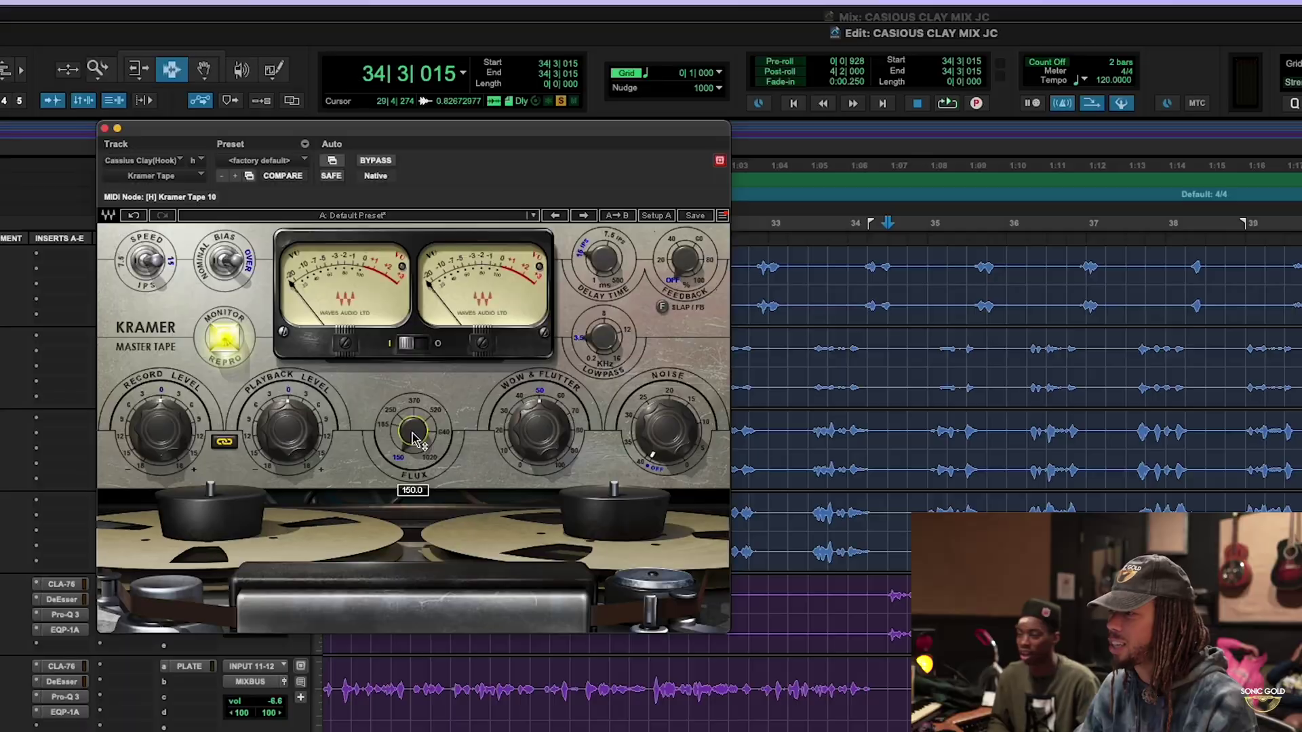
Audition the hook from bar 34 and set the Kramer Tape flux between the 520 and 1020 marks.
{"action": "key", "text": "space"}
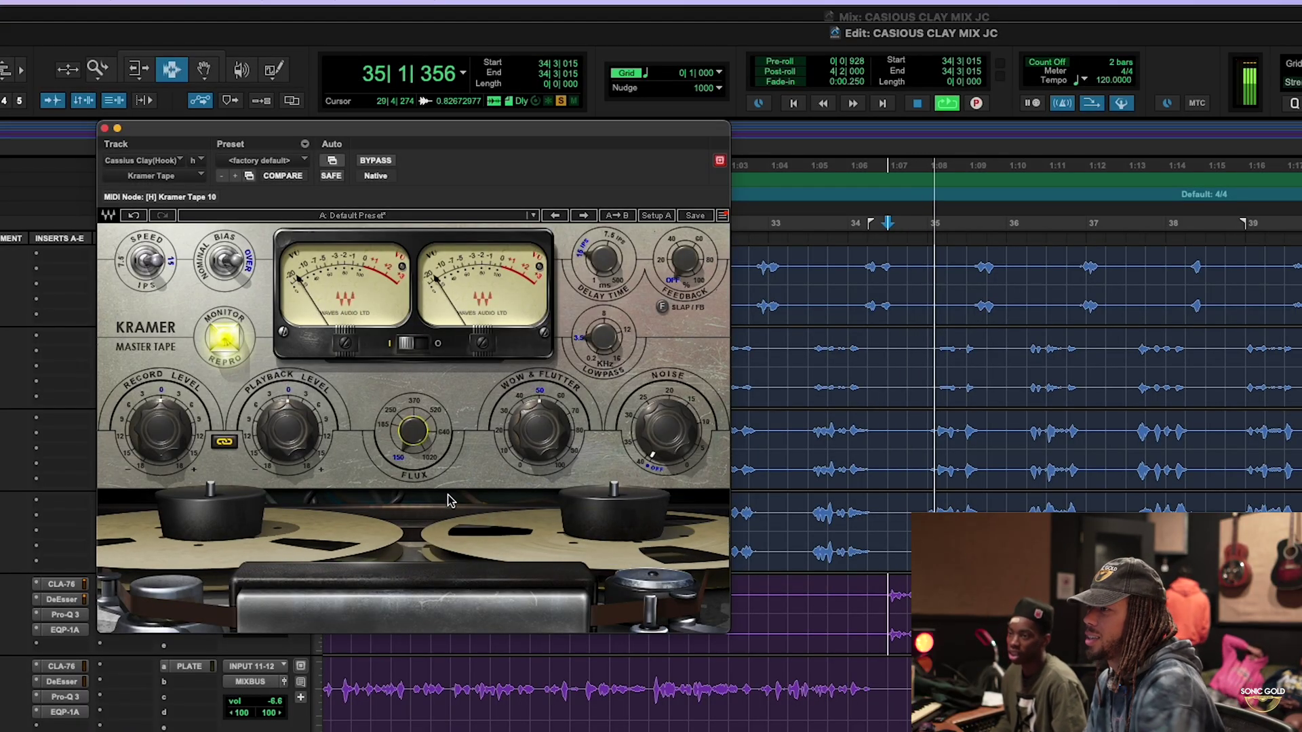
{"action": "key", "text": "space"}
{"action": "key", "text": "space"}
{"action": "key", "text": "space"}
{"action": "key", "text": "space"}
{"action": "mouse_move", "coordinate": [413, 432]}
{"action": "left_mouse_down"}
{"action": "mouse_move", "coordinate": [413, 364]}
{"action": "mouse_move", "coordinate": [418, 445]}
{"action": "left_mouse_up"}
{"action": "key", "text": "space"}
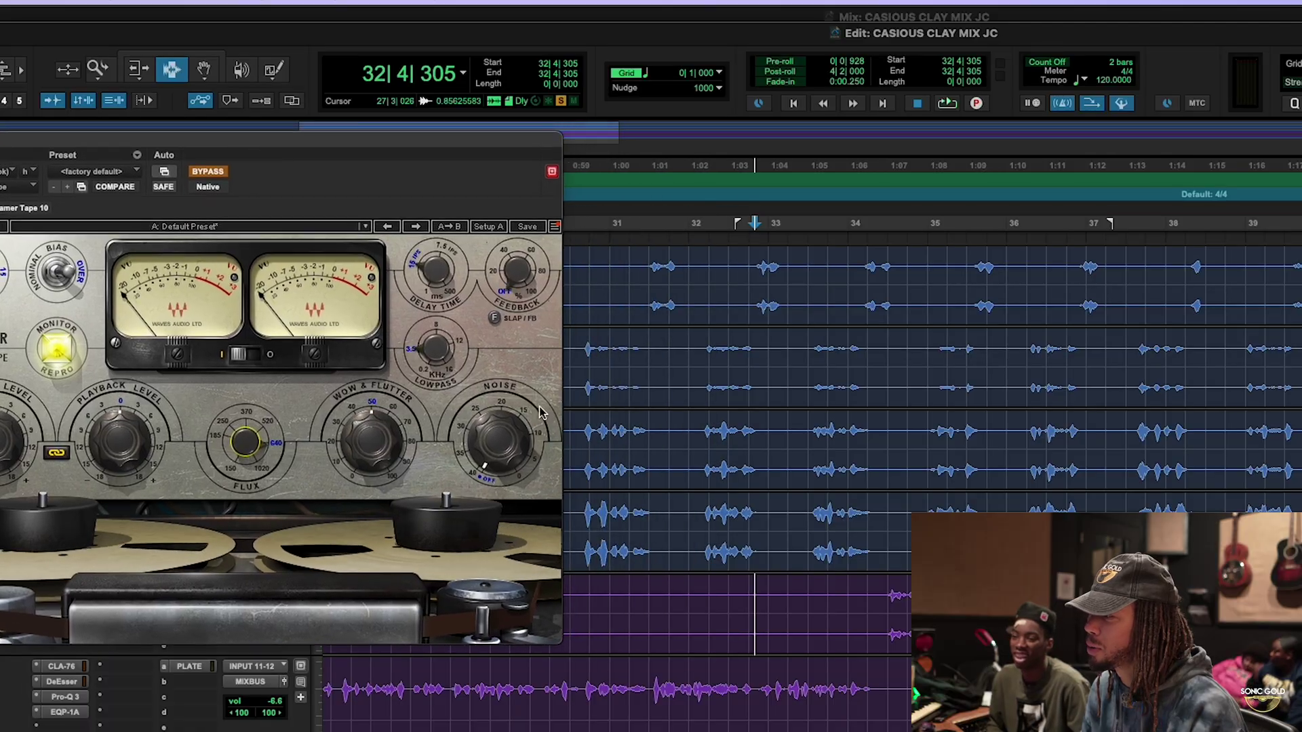
Play the verse-to-hook transition from bar 31 with Kramer Tape bypassed, and move its window clear of the tracks.
{"action": "left_click", "coordinate": [813, 589]}
{"action": "key", "text": "space"}
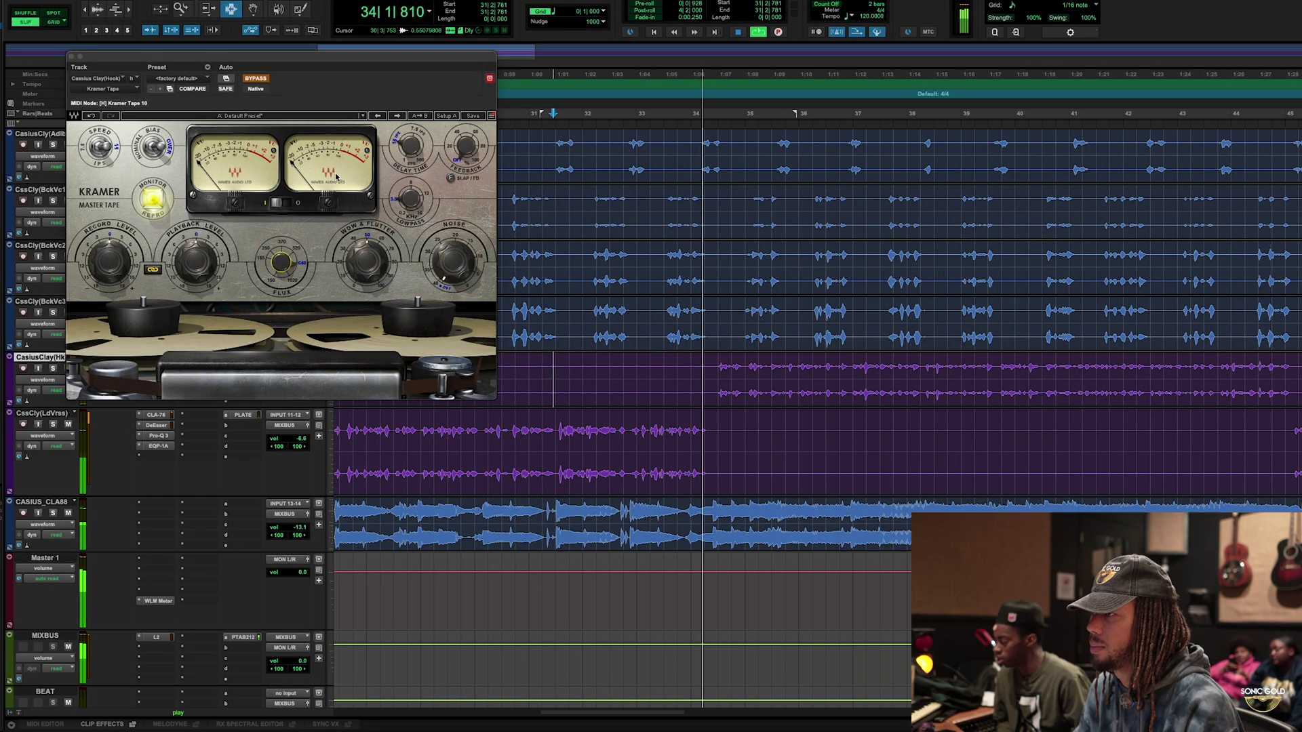
{"action": "left_click_drag", "start_coordinate": [298, 61], "coordinate": [1239, 250]}
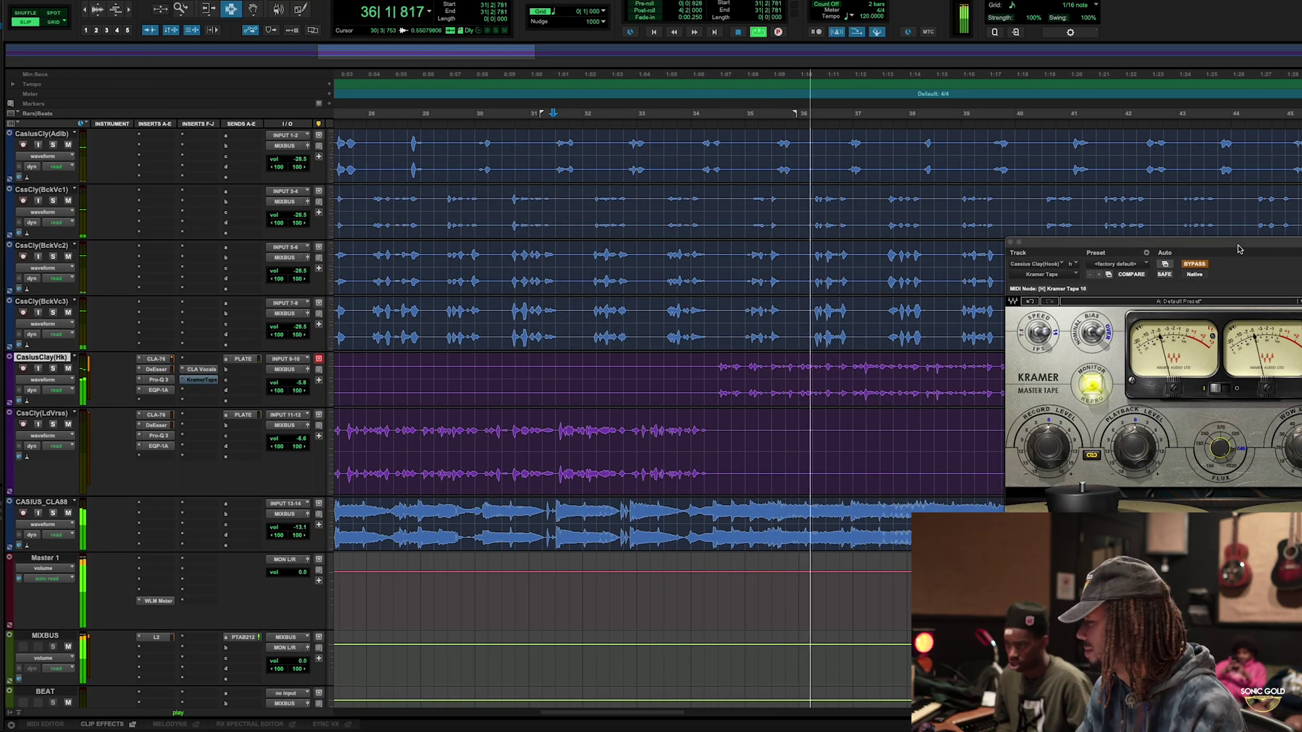
Try the hook track's volume at -4.2 dB while playing the hook from bar 34.
{"action": "key", "text": "space"}
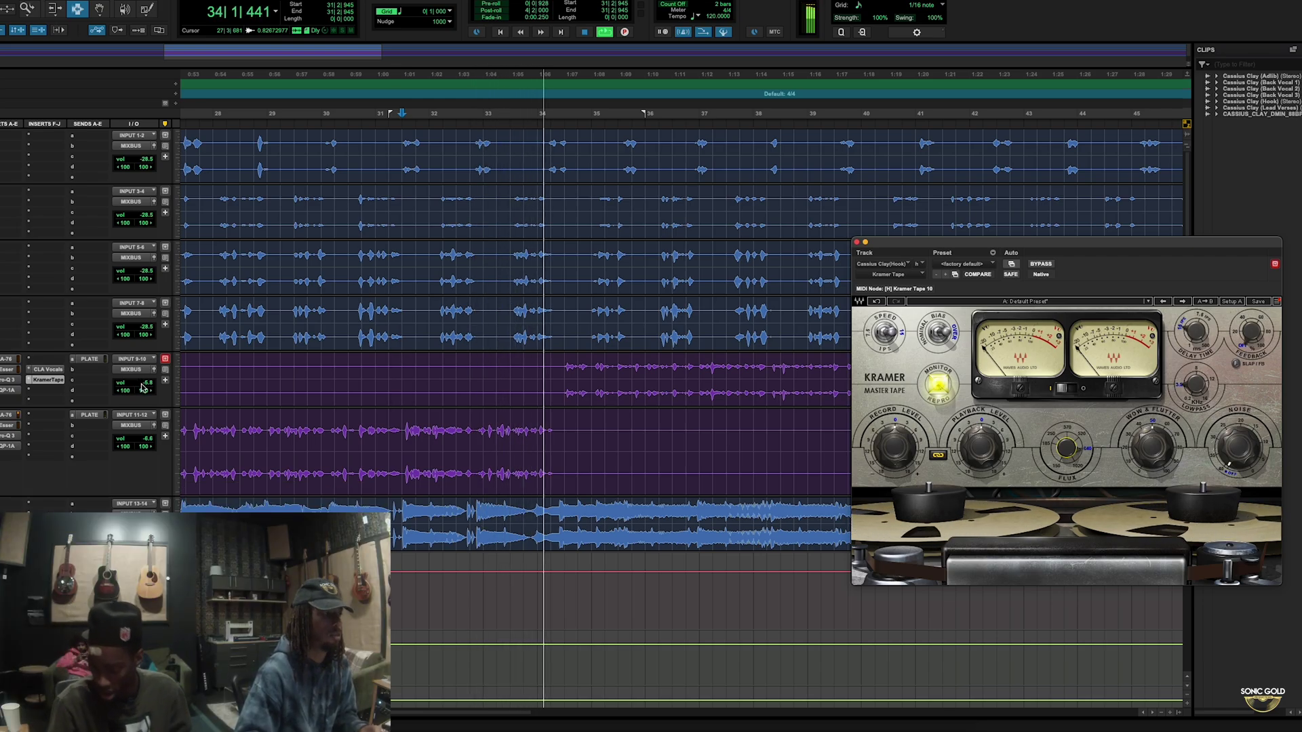
{"action": "left_click_drag", "start_coordinate": [143, 388], "coordinate": [144, 375]}
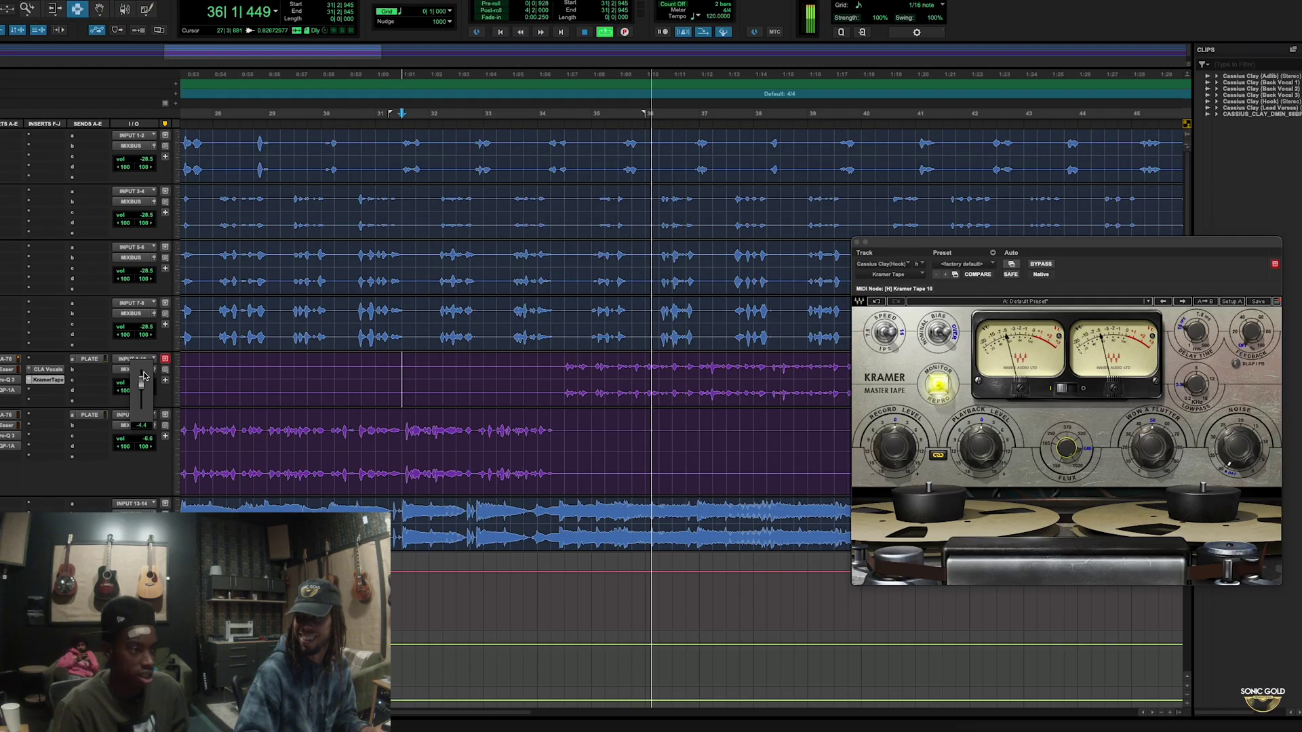
{"action": "key", "text": "space"}
{"action": "left_click", "coordinate": [573, 369]}
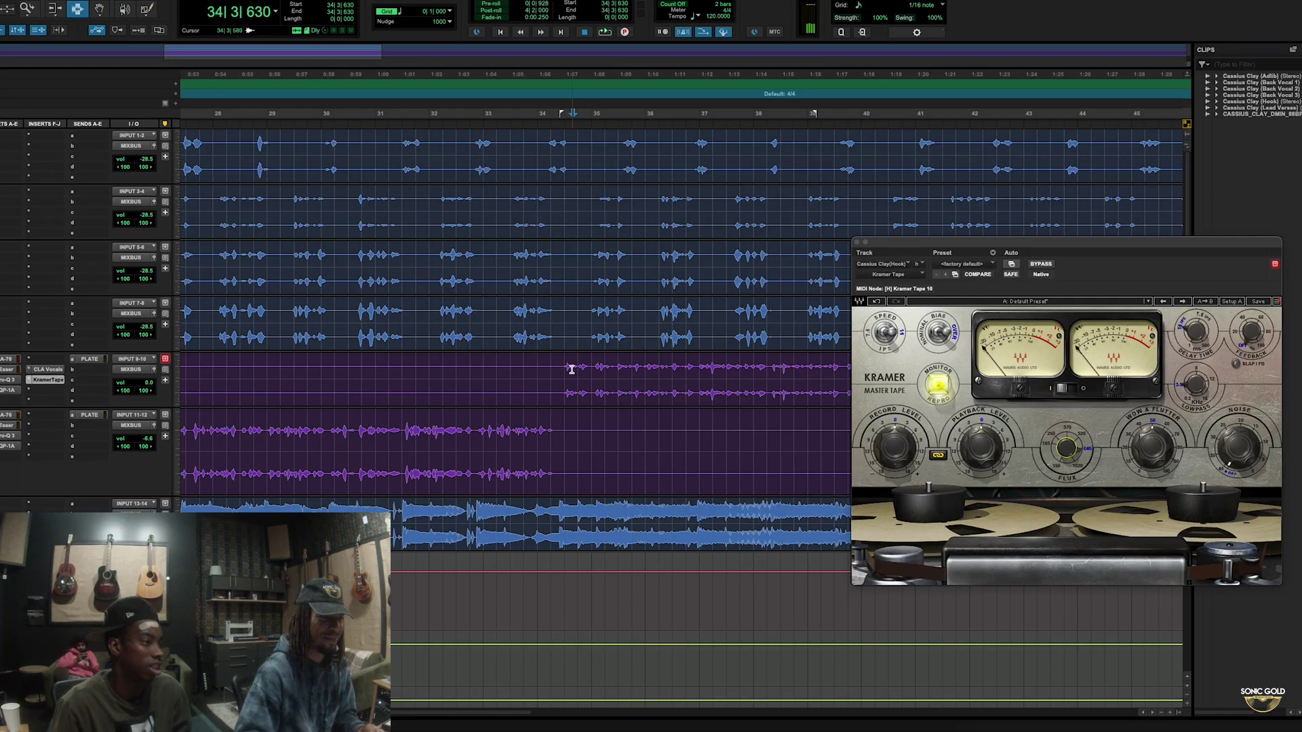
{"action": "key", "text": "space"}
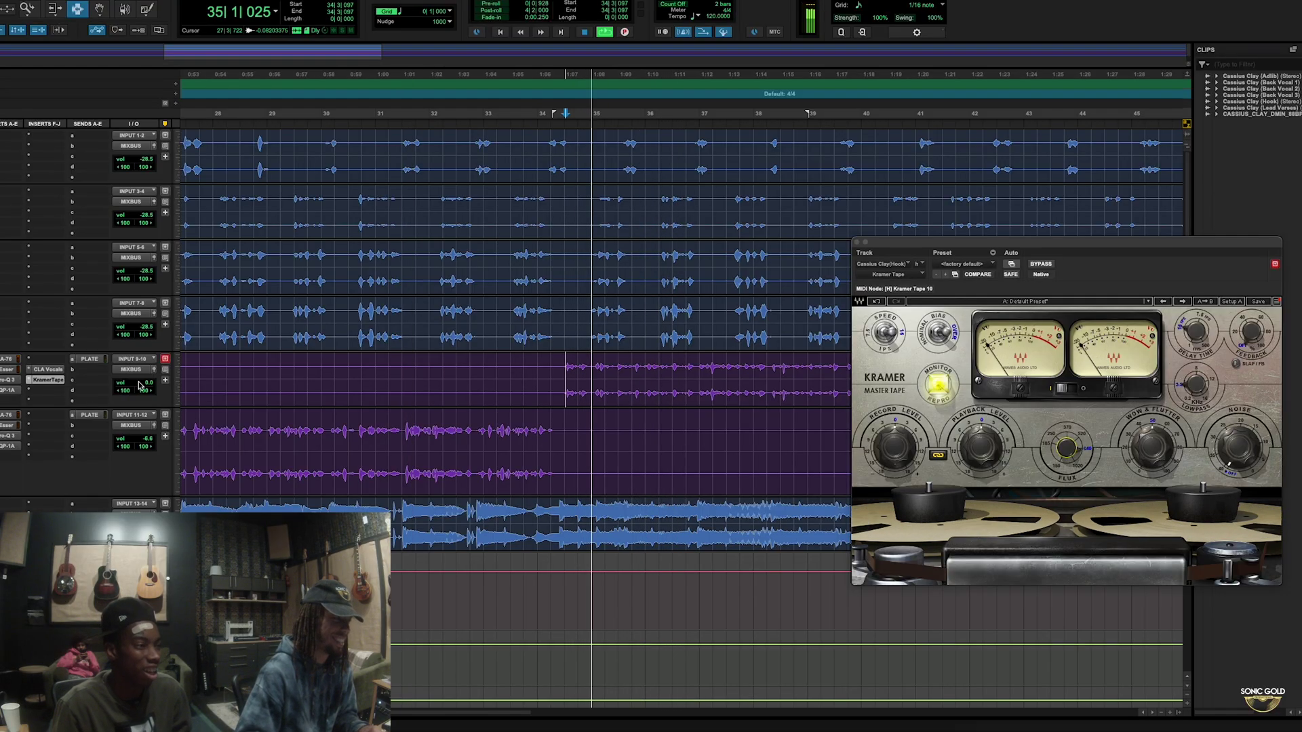
{"action": "left_click", "coordinate": [141, 387]}
{"action": "left_click_drag", "start_coordinate": [140, 388], "coordinate": [145, 423]}
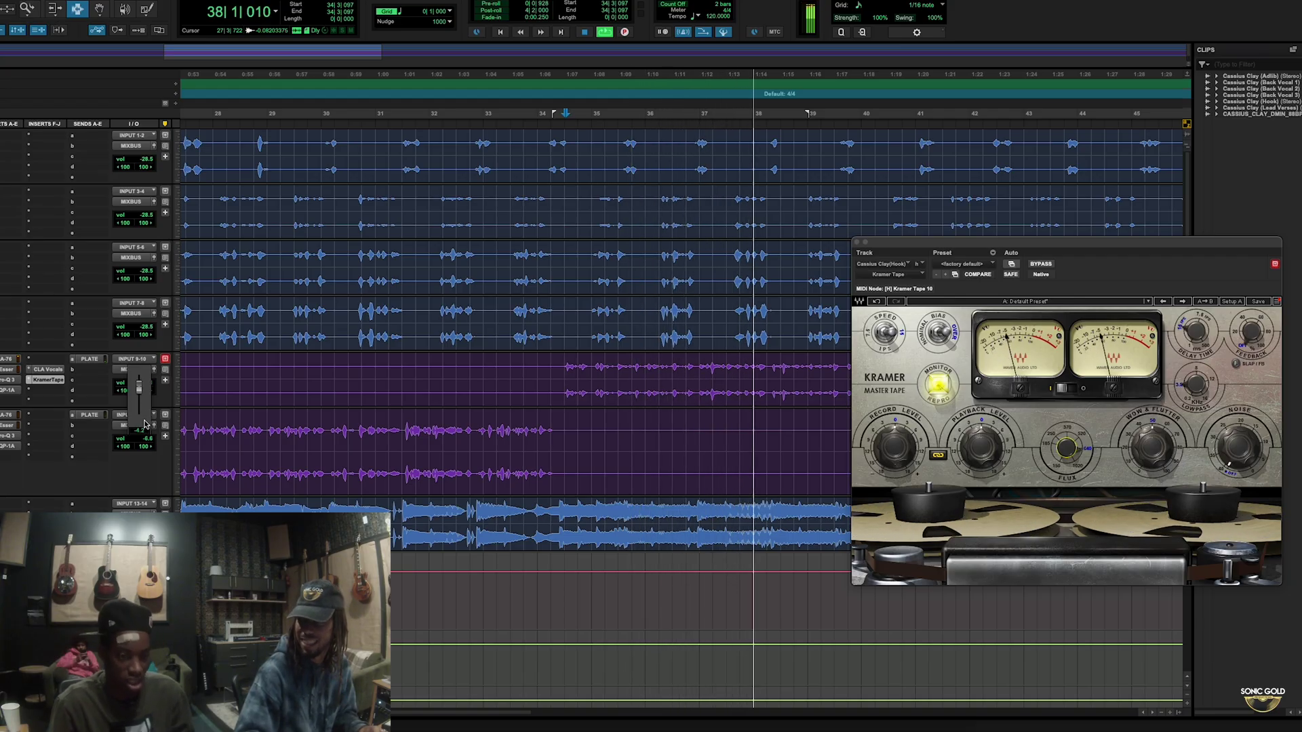
{"action": "left_click_drag", "start_coordinate": [144, 424], "coordinate": [144, 424]}
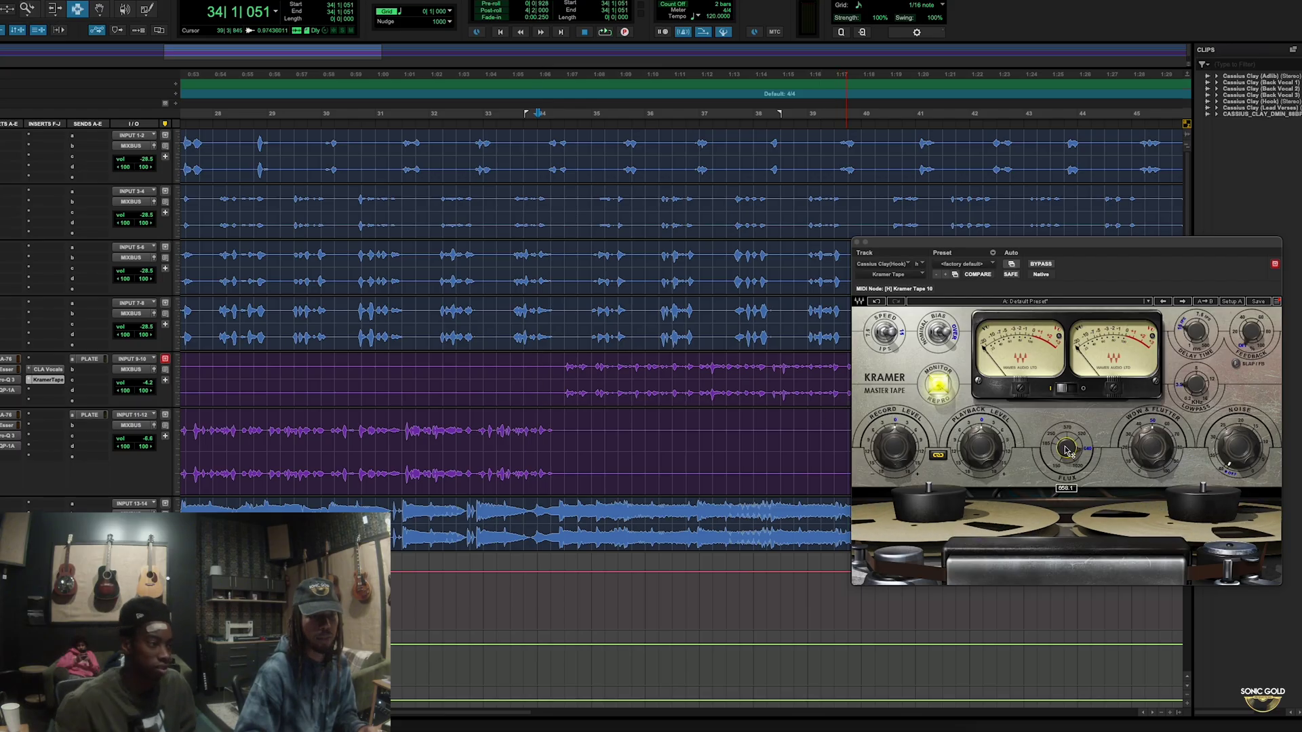
Readjust the Kramer Tape flux while playing from bar 34, and lower the hook track's volume to -6.2 dB.
{"action": "key", "text": "space"}
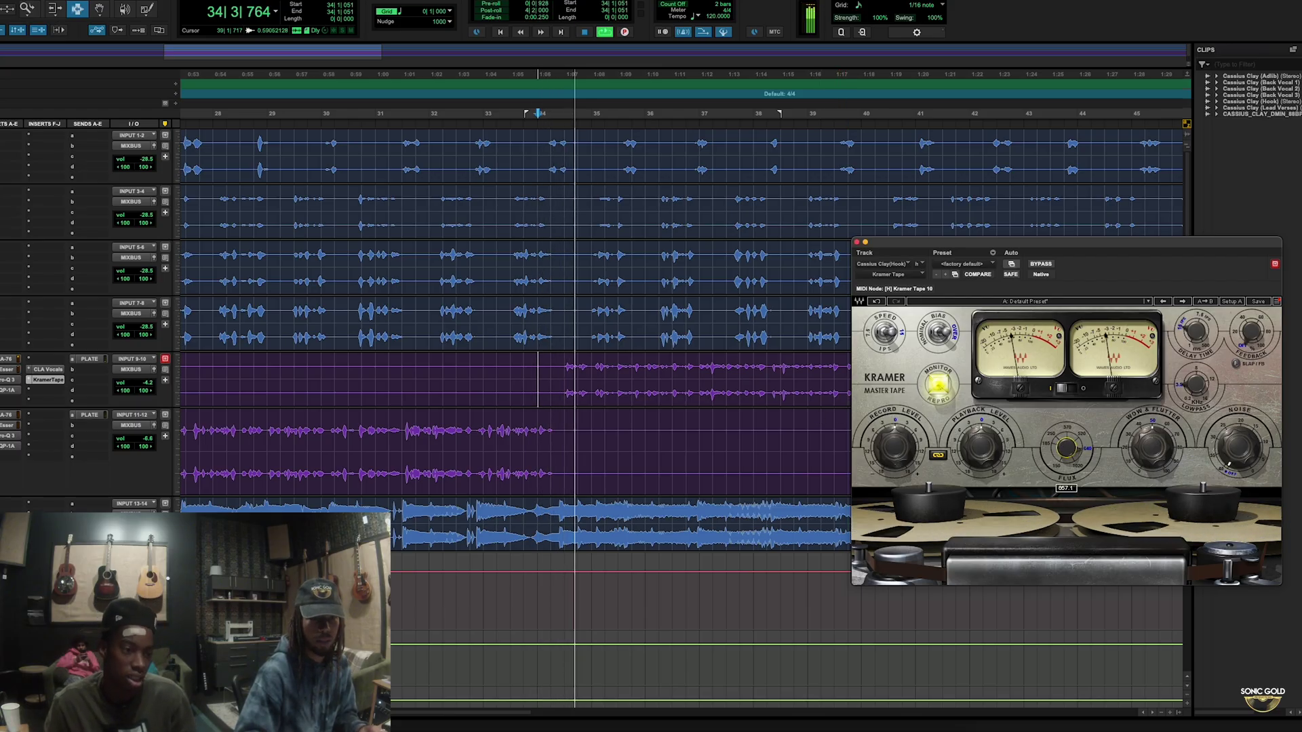
{"action": "left_click_drag", "start_coordinate": [1067, 448], "coordinate": [1066, 462]}
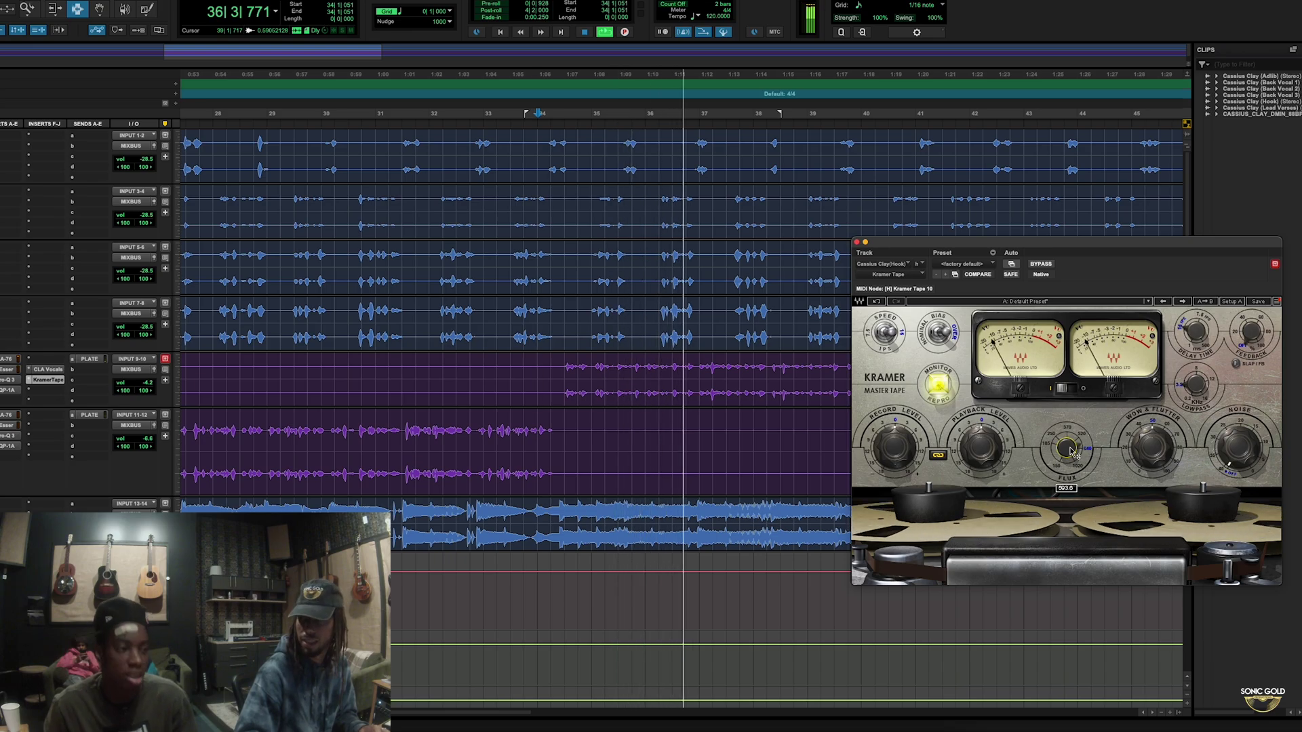
{"action": "mouse_move", "coordinate": [147, 382]}
{"action": "left_mouse_down"}
{"action": "mouse_move", "coordinate": [152, 415]}
{"action": "mouse_move", "coordinate": [152, 405]}
{"action": "left_mouse_up"}
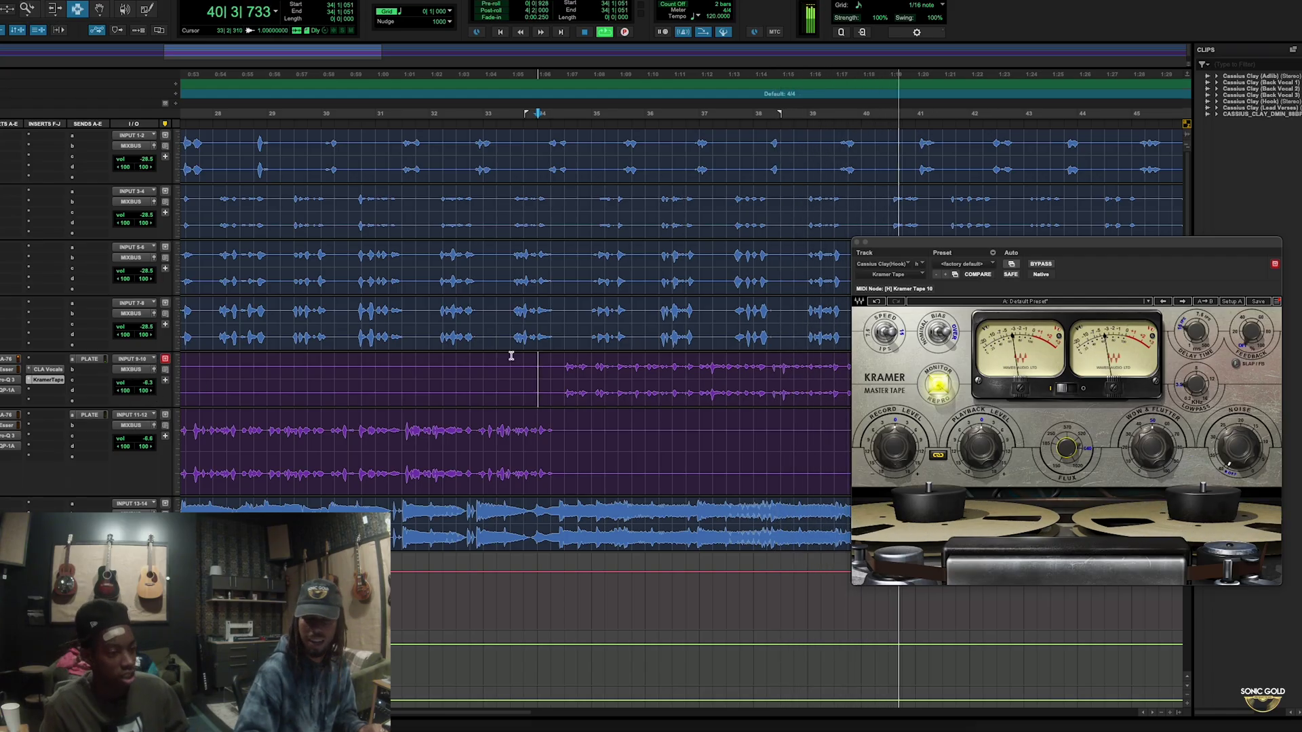
{"action": "left_click", "coordinate": [857, 242]}
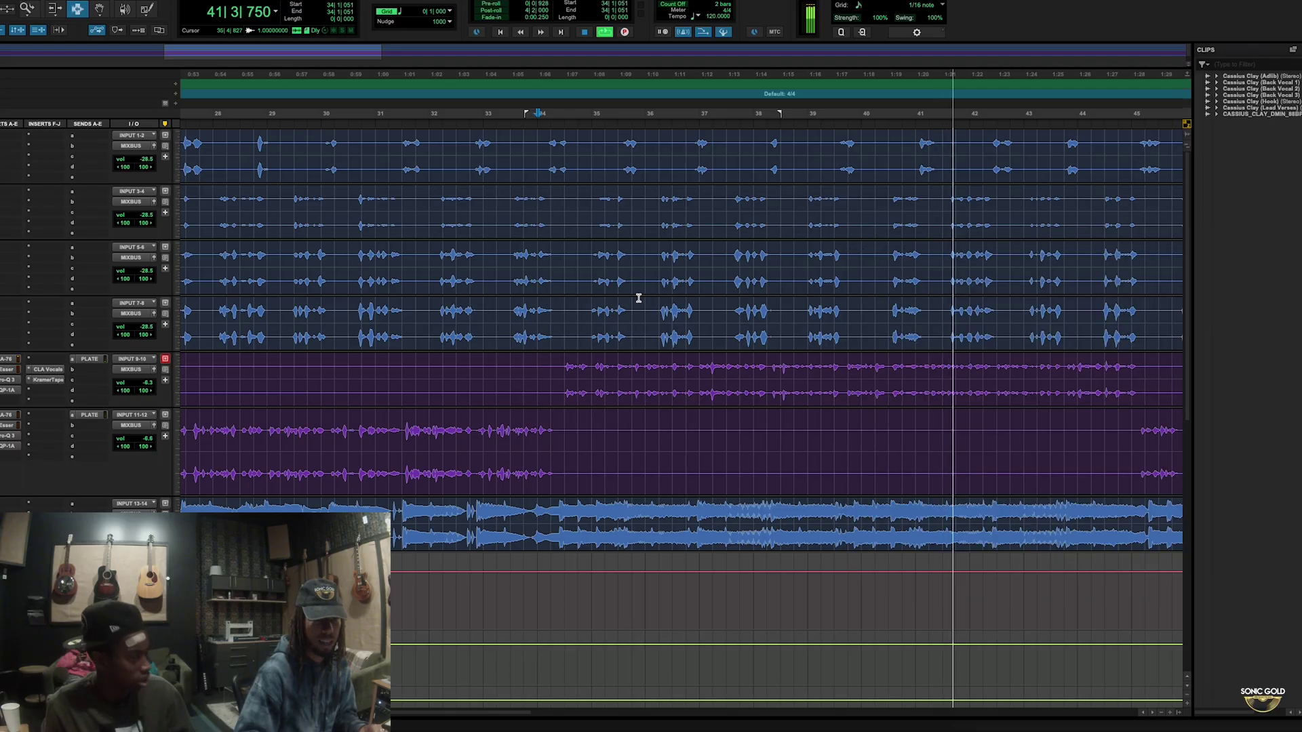
{"action": "left_click_drag", "start_coordinate": [146, 384], "coordinate": [147, 385]}
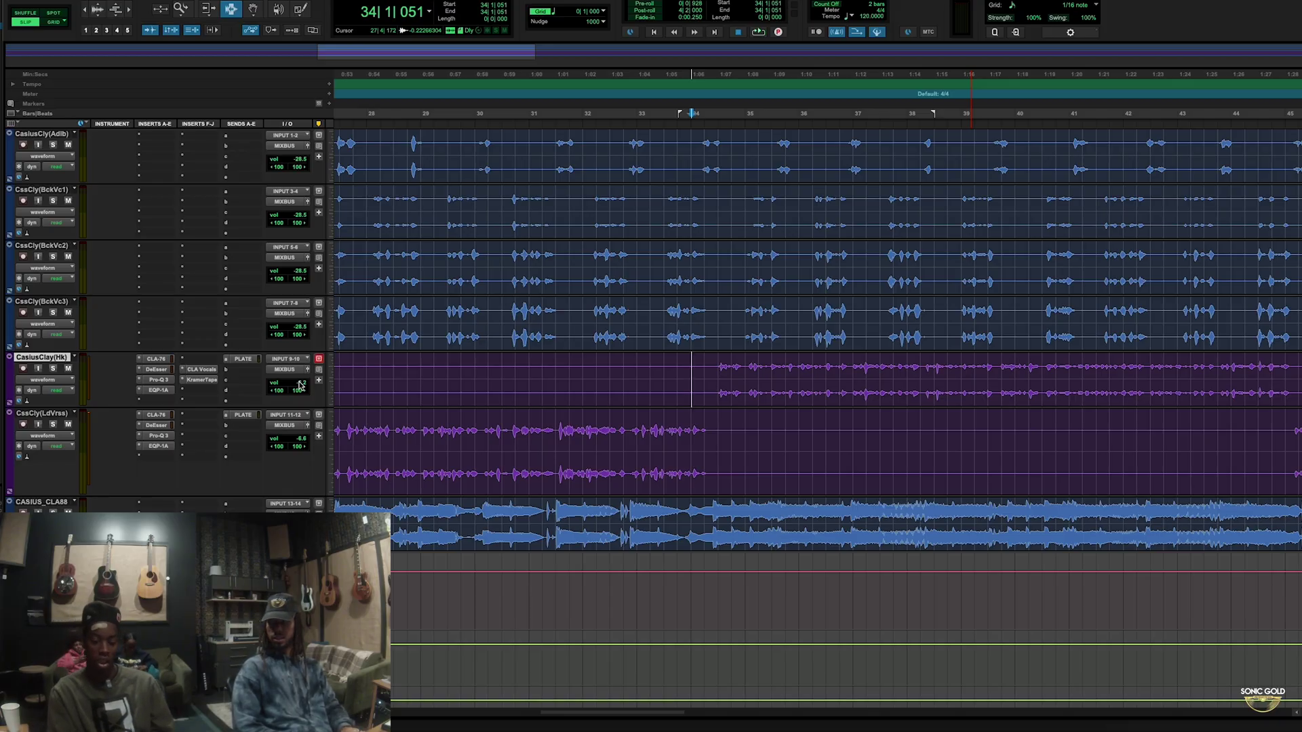
Show the whole session and play the verse-to-hook transition from bar 31 with the hook and lead verse inserts bypassed.
{"action": "left_click", "coordinate": [57, 415], "text": "shift"}
{"action": "key", "text": "alt+a"}
{"action": "key", "text": "alt+shift+1"}
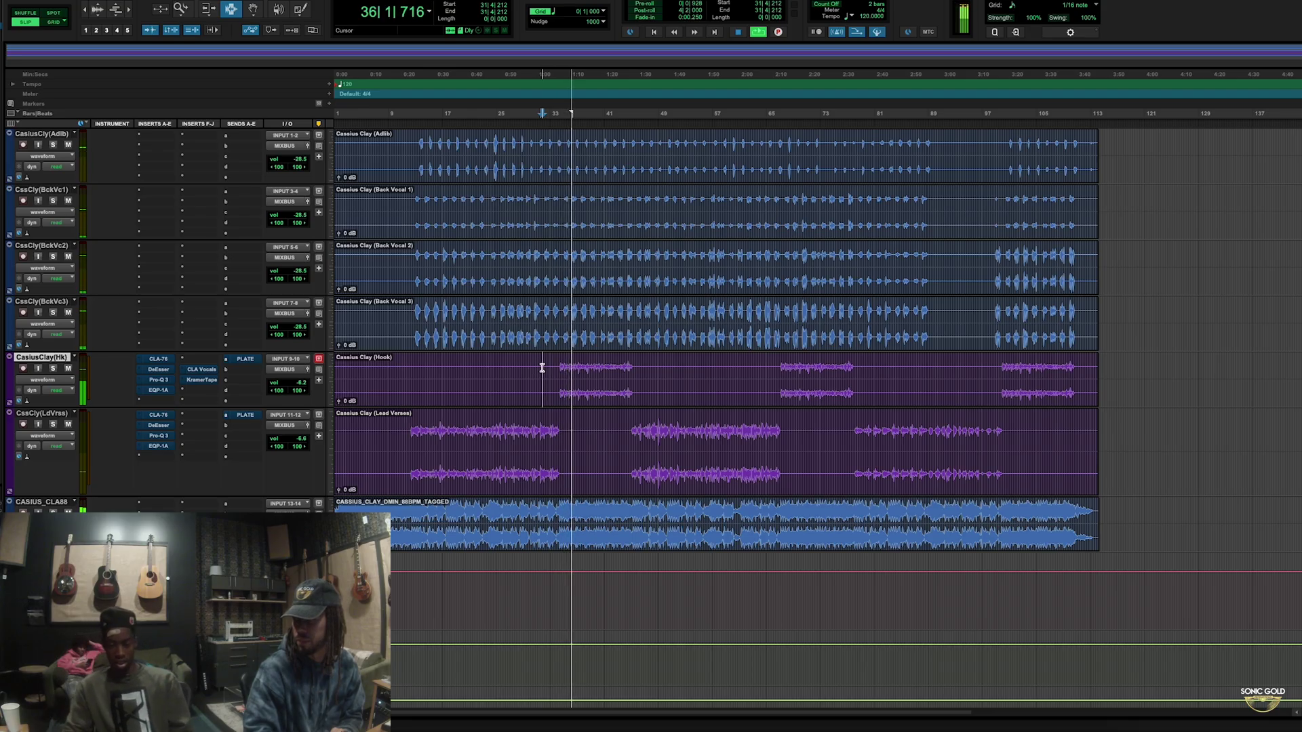
{"action": "key", "text": "space"}
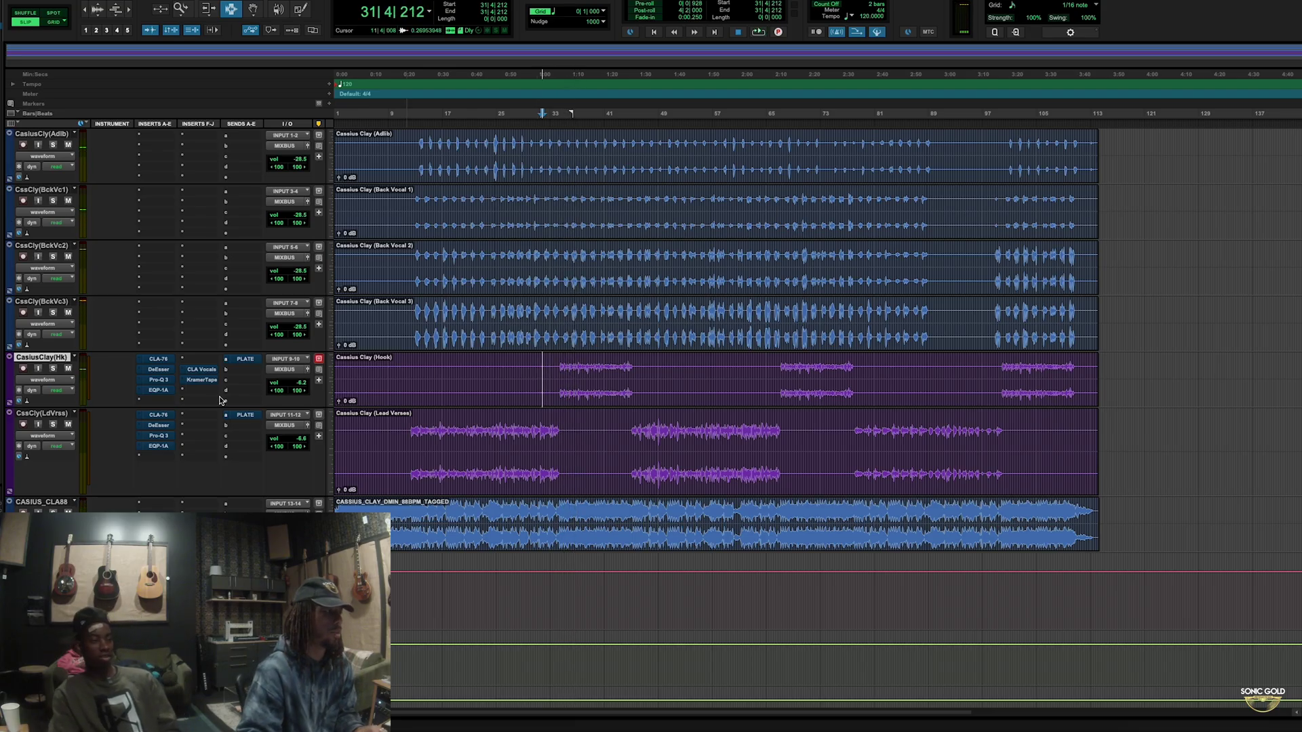
Compare the verse-to-hook transition with the hook and lead verse inserts bypassed and active.
{"action": "left_click", "coordinate": [58, 415], "text": "shift"}
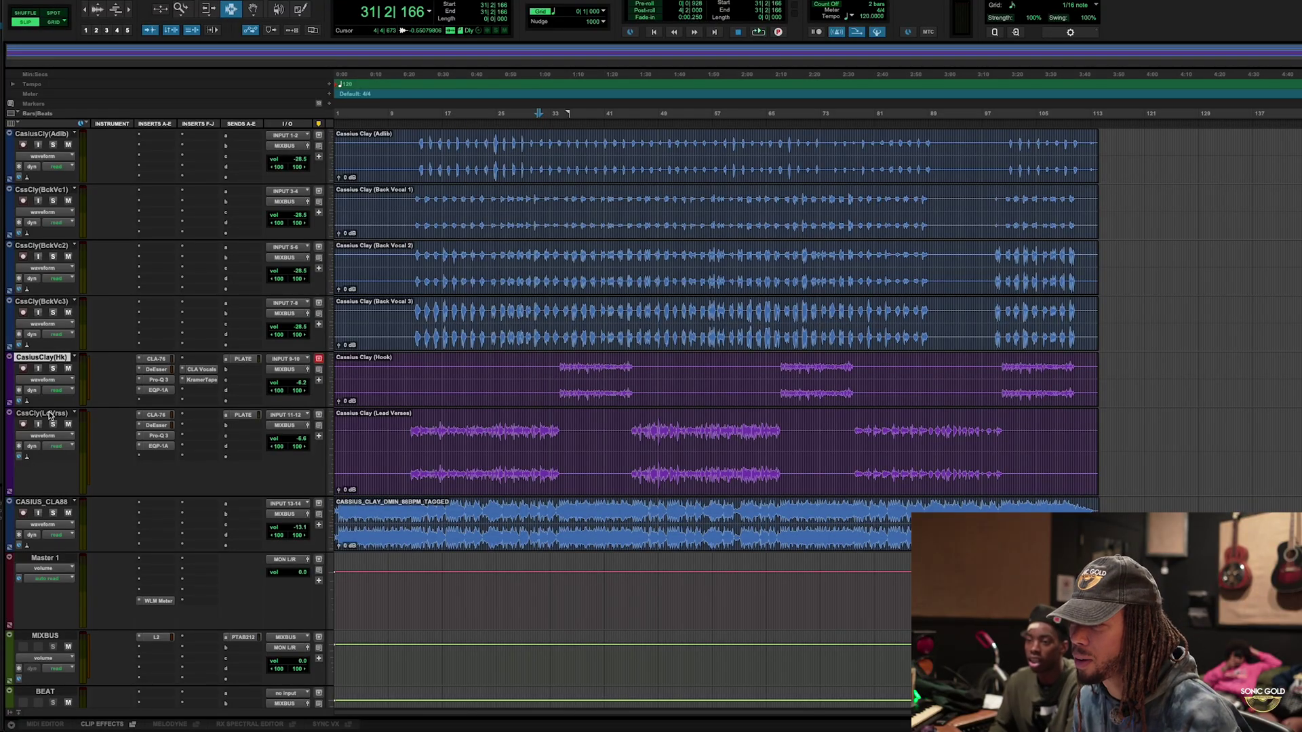
{"action": "key", "text": "shift+a"}
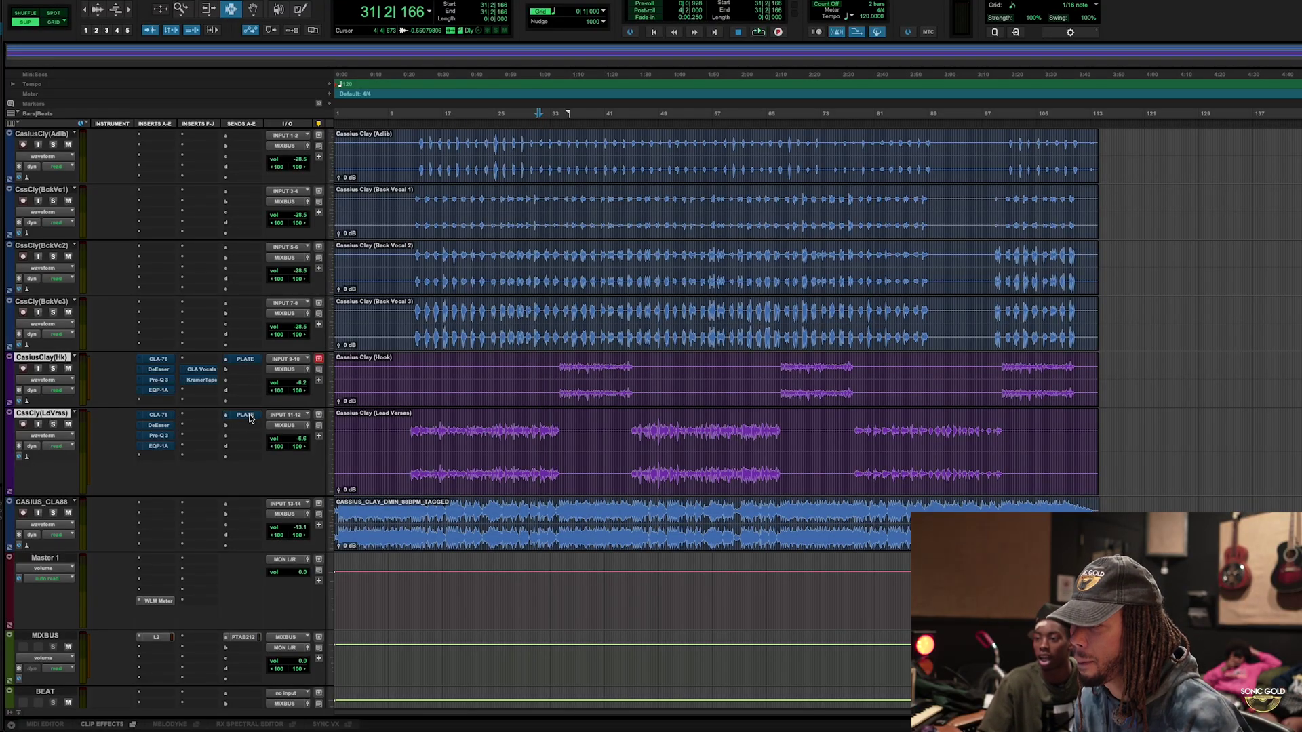
{"action": "key", "text": "space"}
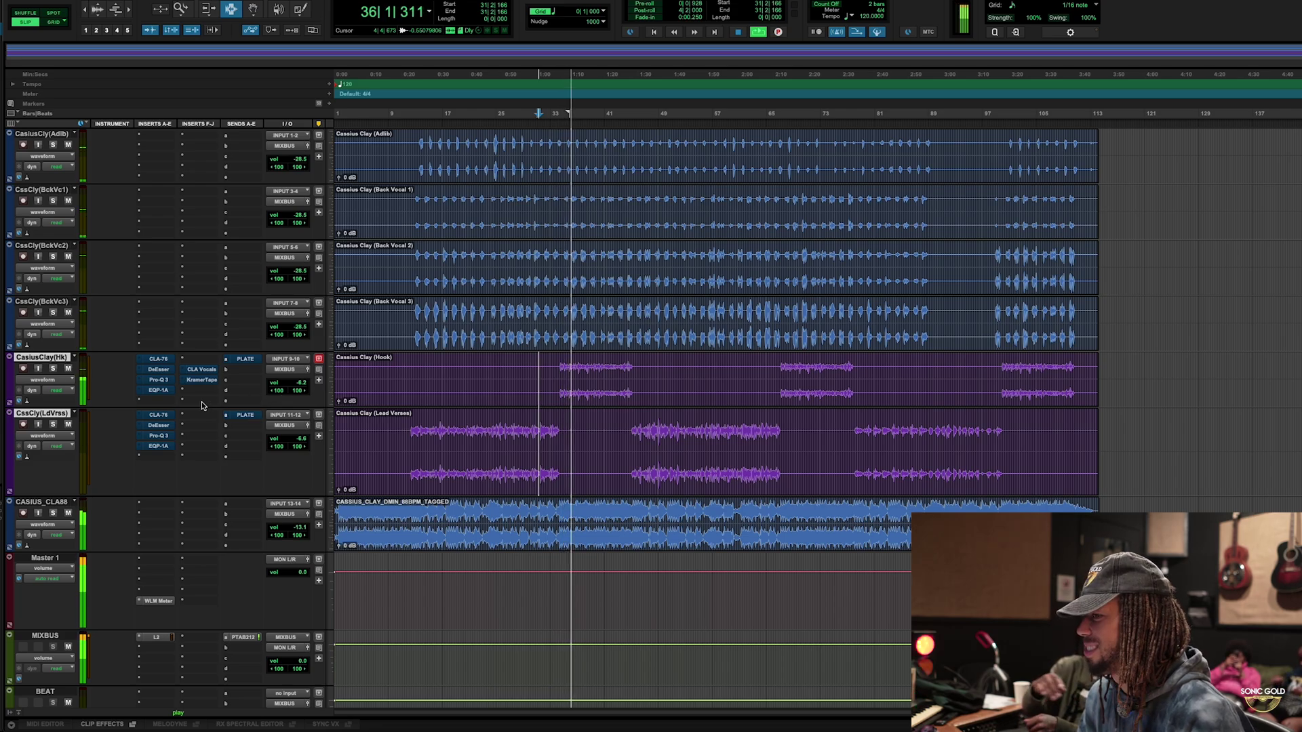
{"action": "key", "text": "space"}
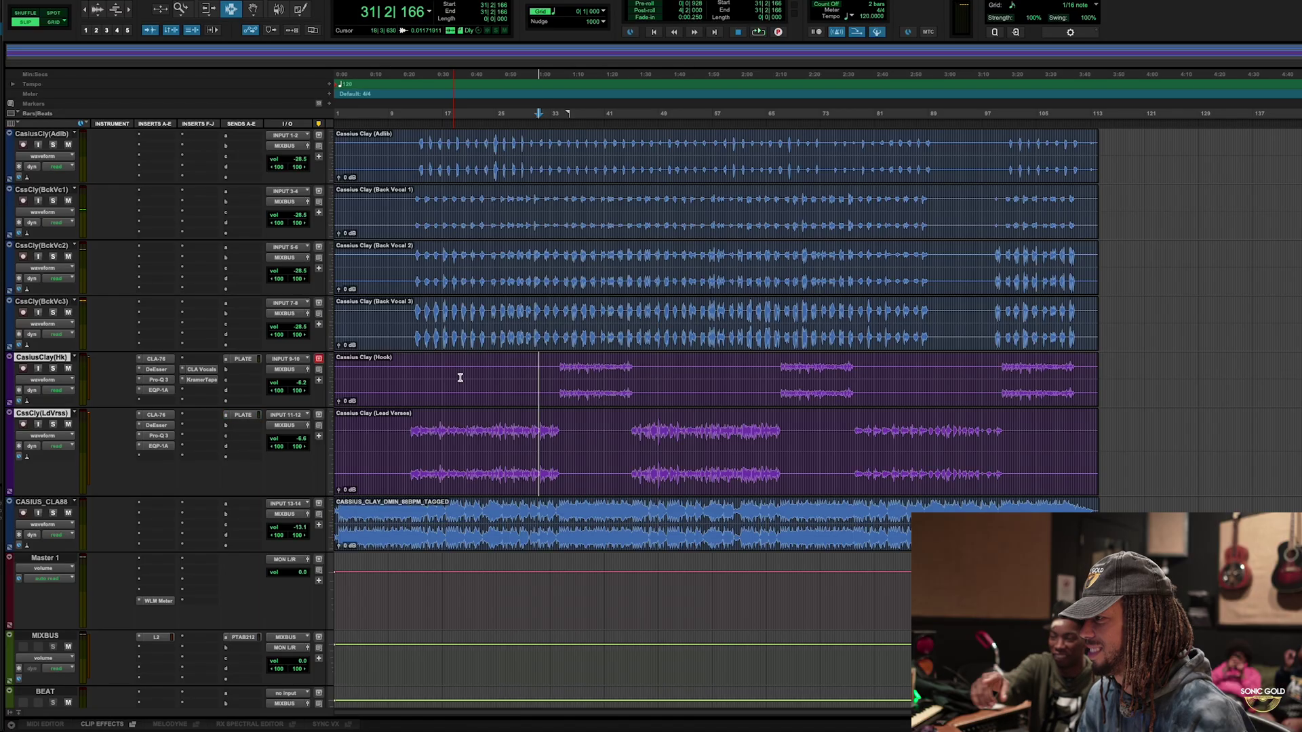
{"action": "key", "text": "space"}
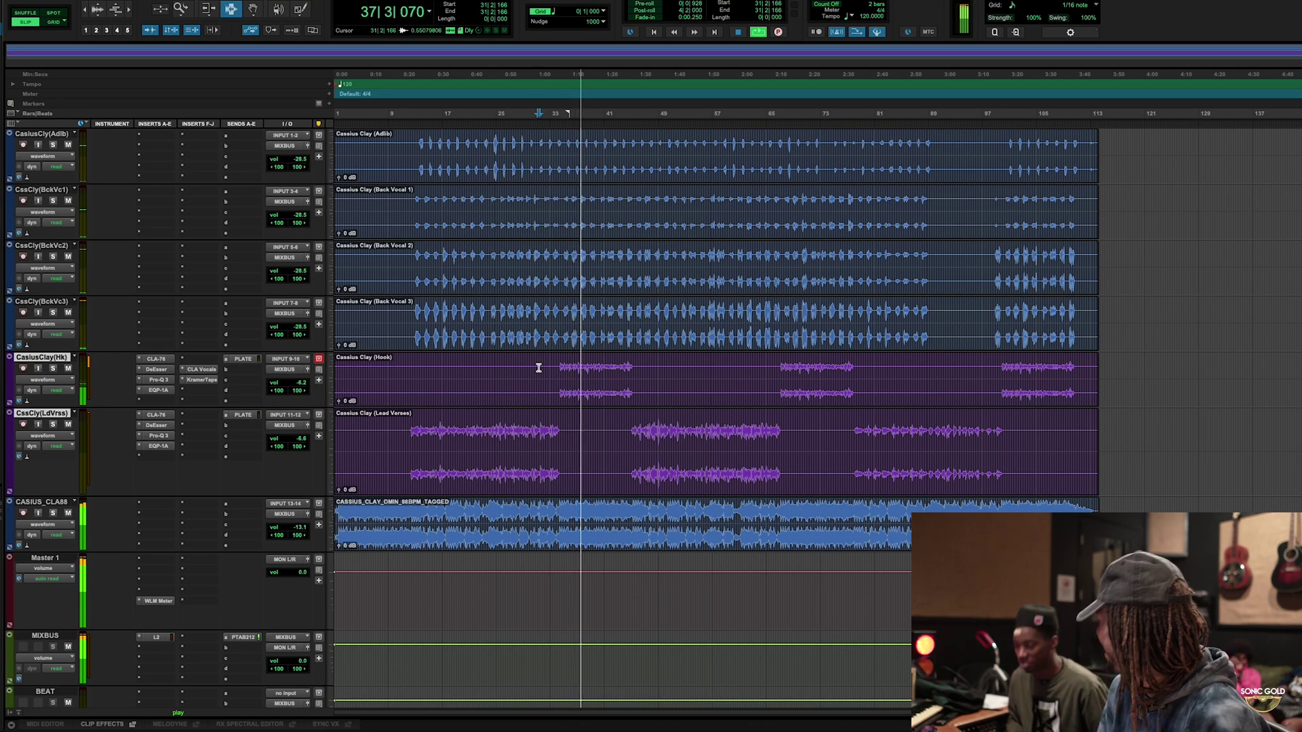
{"action": "key", "text": "space"}
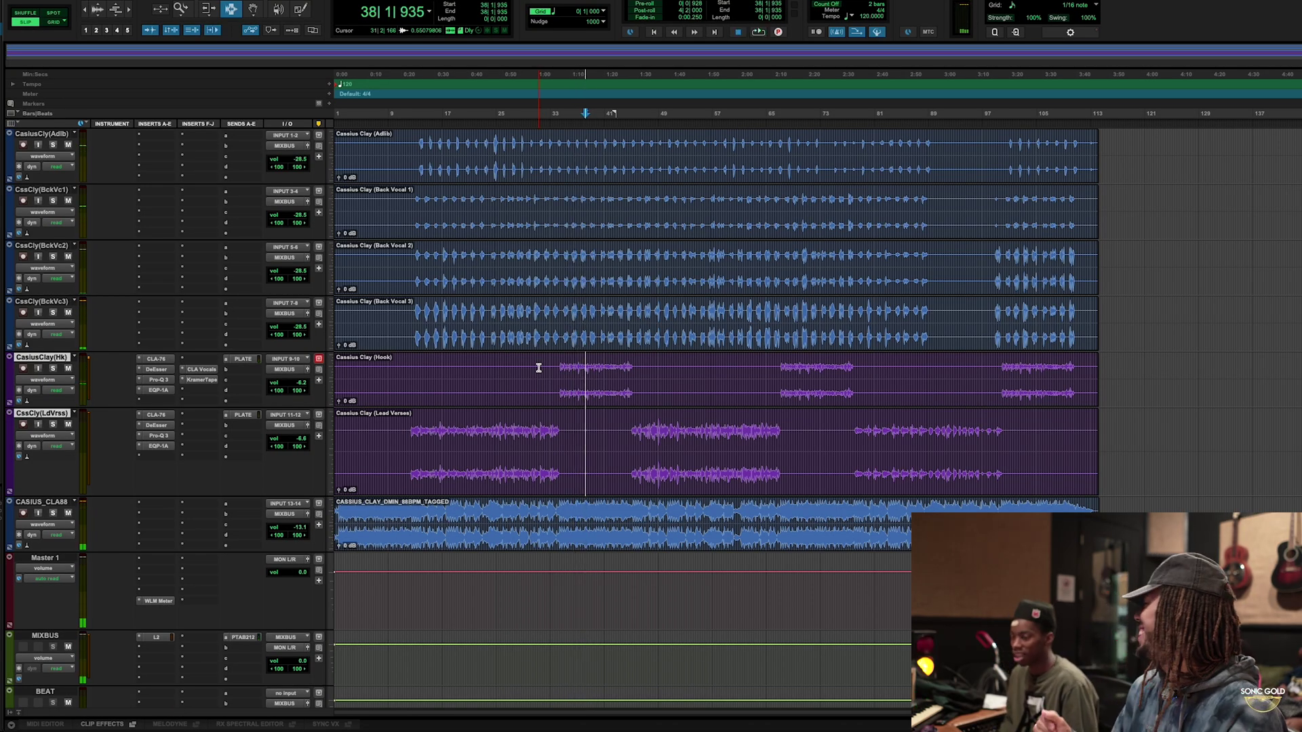
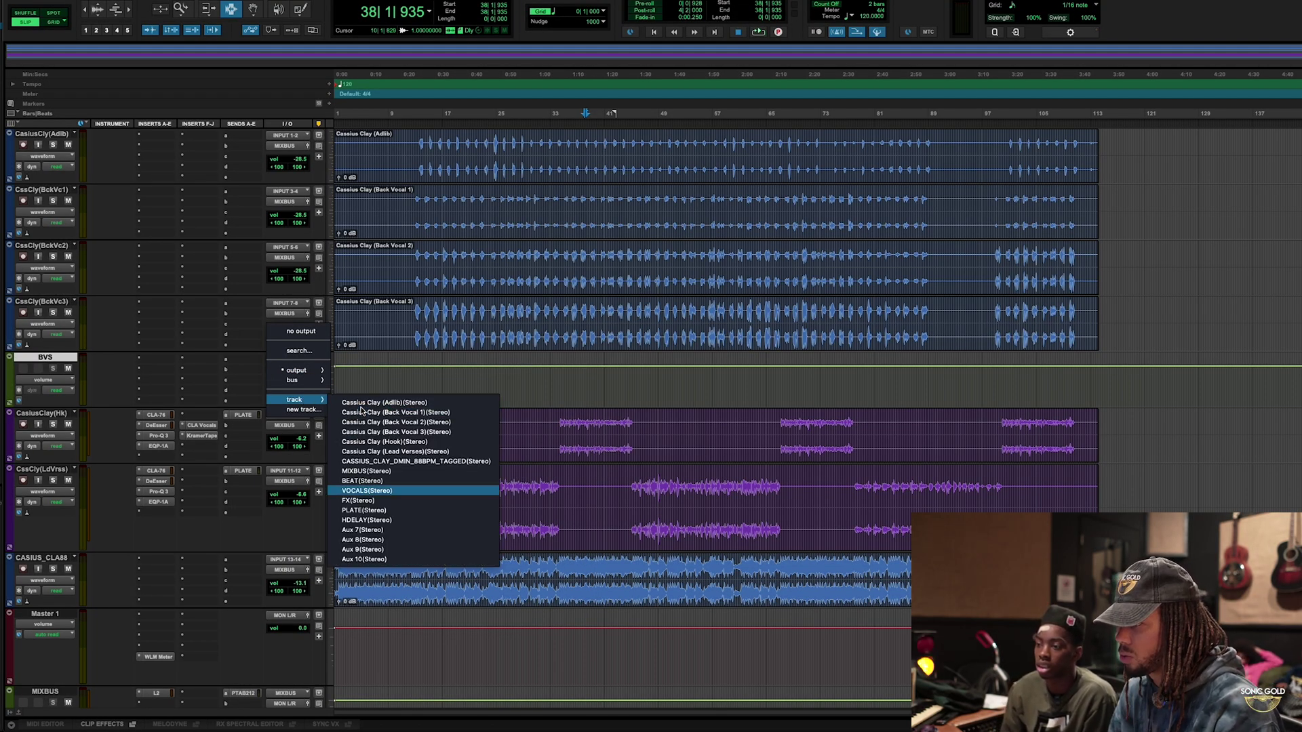
Route the output of the BVS aux track to the MIXBUS track.
{"action": "key", "text": "Down"}
{"action": "key", "text": "Up"}
{"action": "key", "text": "Up"}
{"action": "key", "text": "Up"}
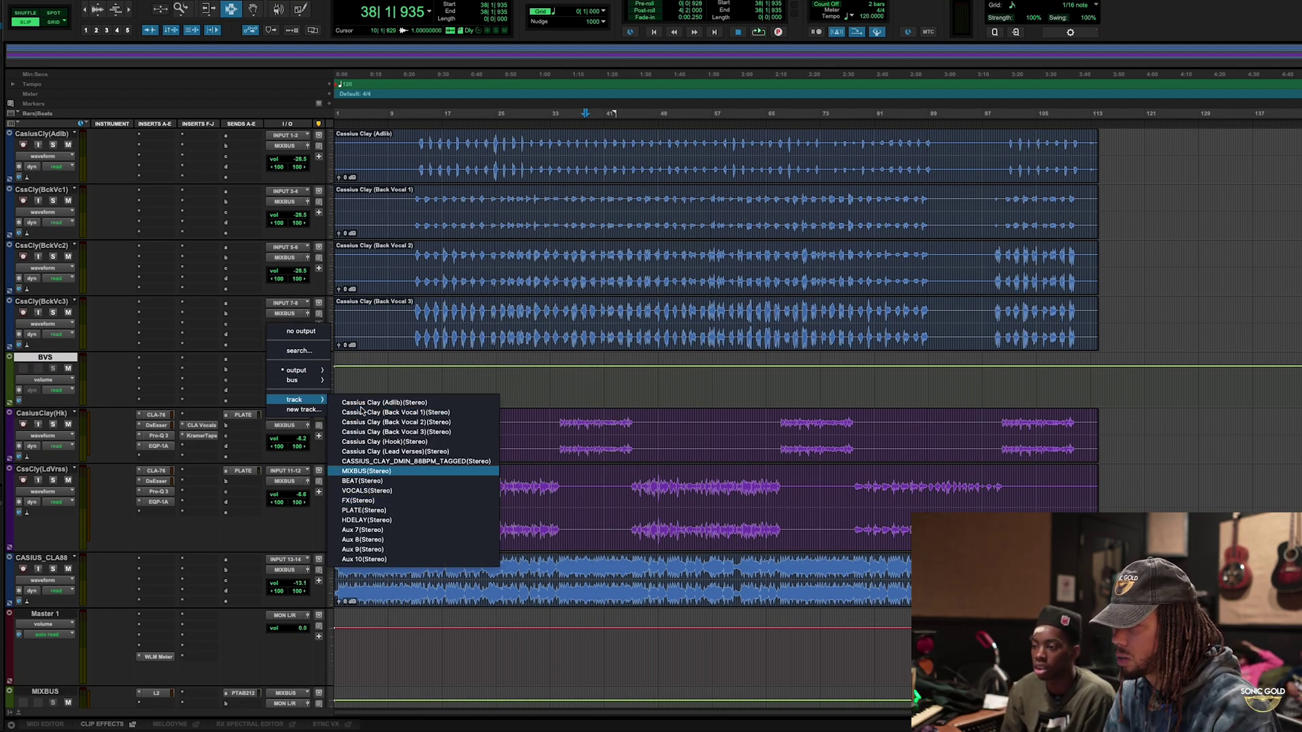
{"action": "key", "text": "Return"}
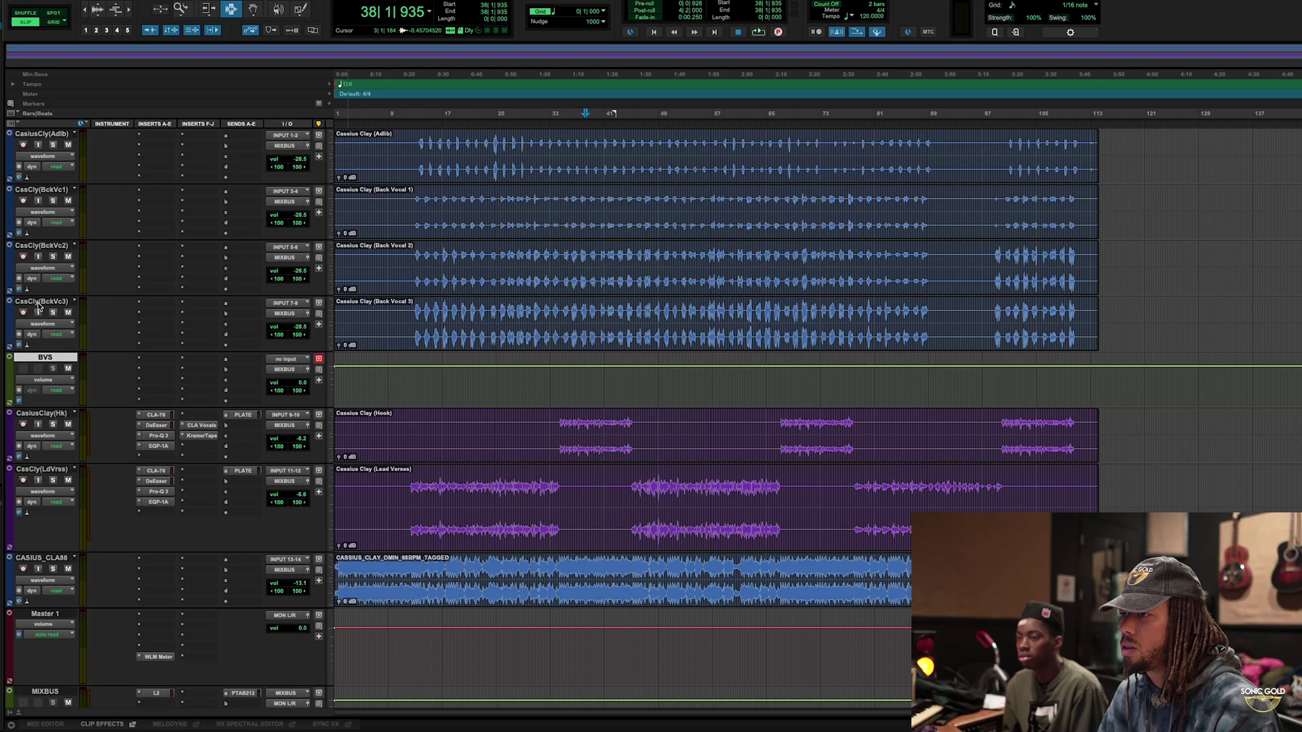
Route the outputs of the ad-lib track and the three back vocal tracks to the BVS track.
{"action": "left_click", "coordinate": [38, 304]}
{"action": "left_click", "coordinate": [42, 135], "text": "shift"}
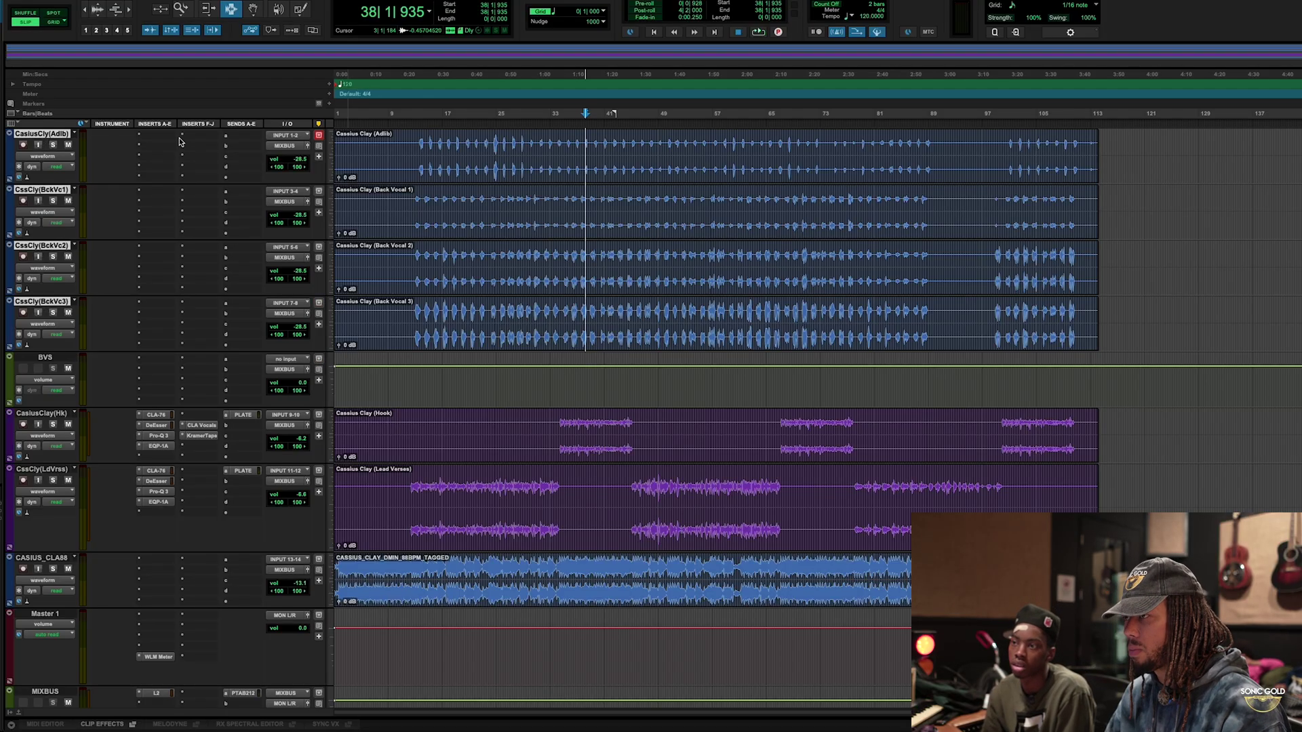
{"action": "left_click", "coordinate": [293, 148]}
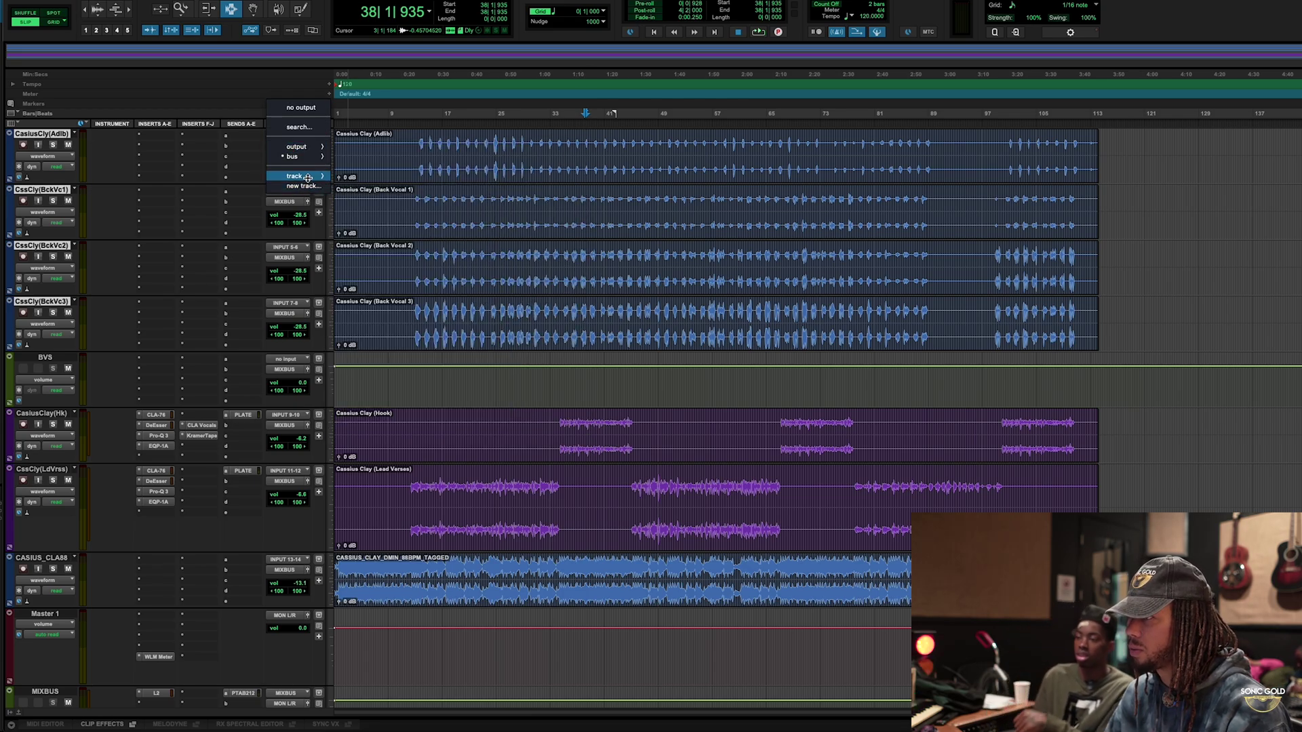
{"action": "mouse_move", "coordinate": [326, 179]}
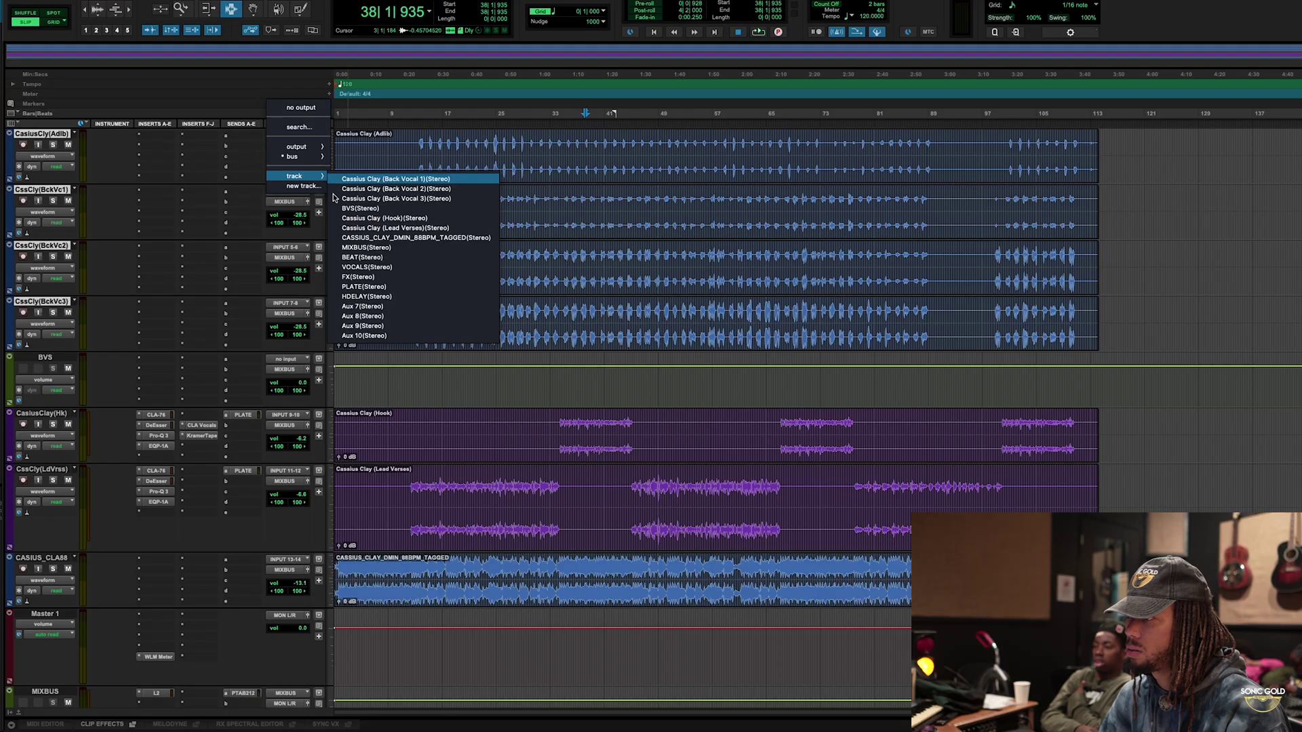
{"action": "left_click", "coordinate": [375, 209]}
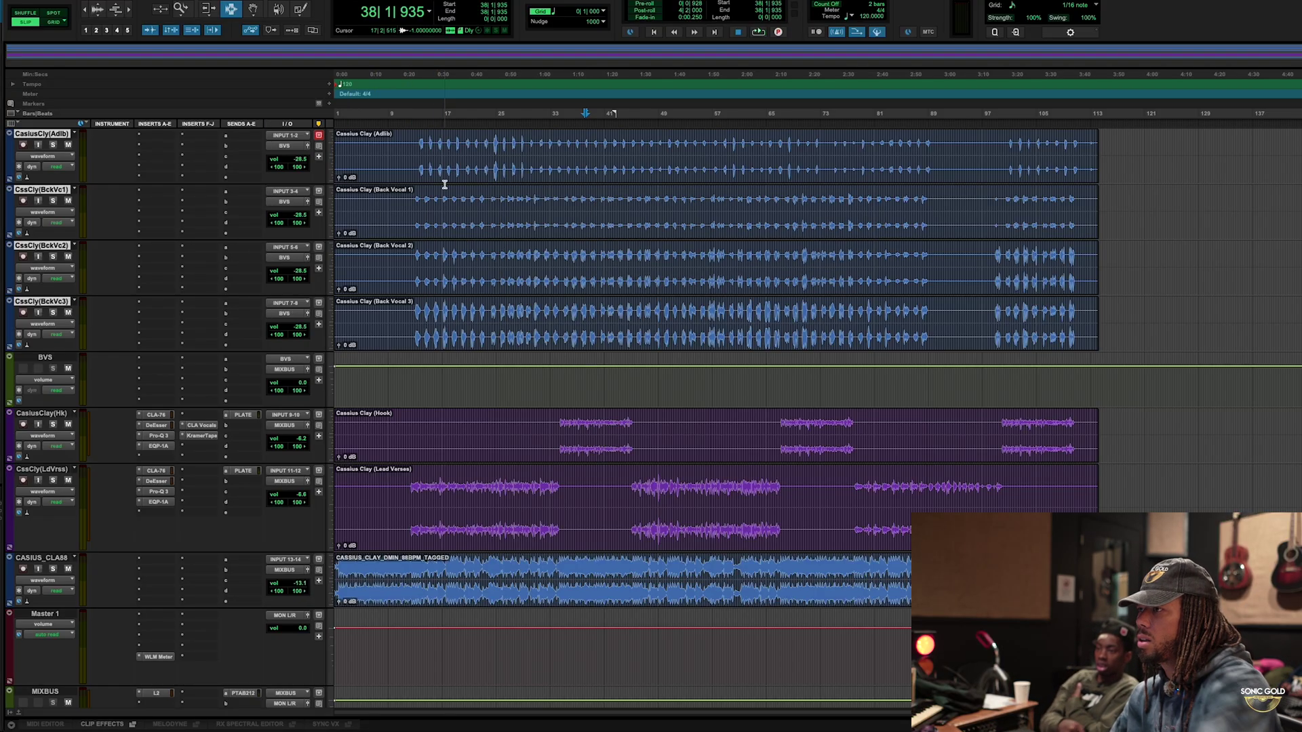
Try several colors on the ad-lib and three back vocal tracks, and set them all to orange.
{"action": "left_click_drag", "start_coordinate": [416, 136], "coordinate": [491, 293]}
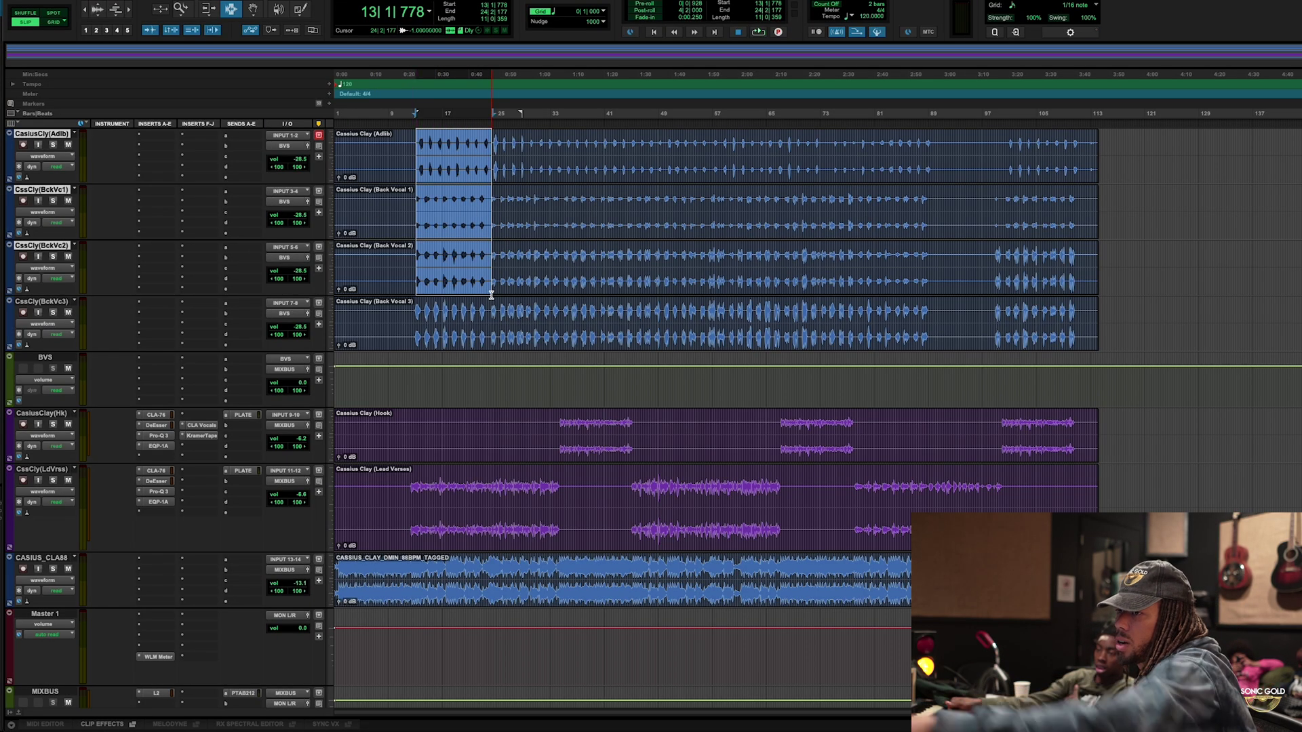
{"action": "left_click", "coordinate": [33, 304]}
{"action": "left_click", "coordinate": [42, 135], "text": "shift"}
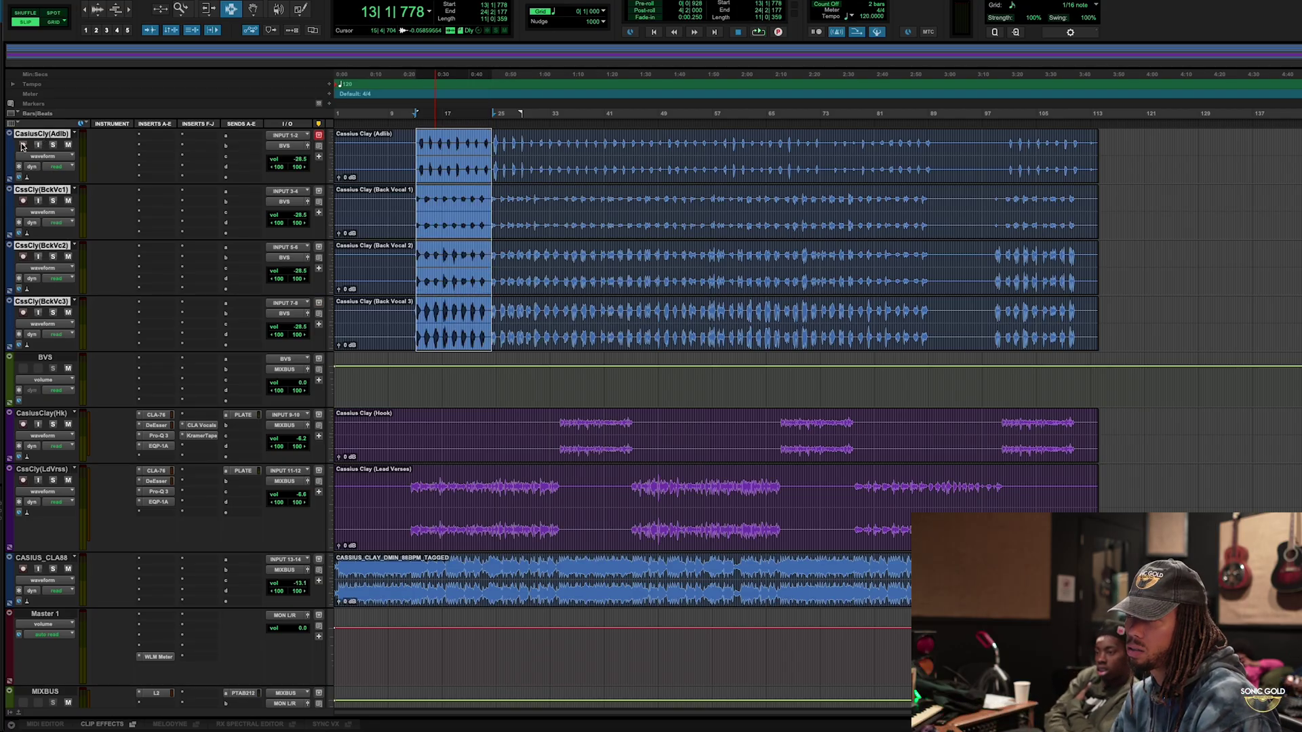
{"action": "double_click", "coordinate": [10, 160]}
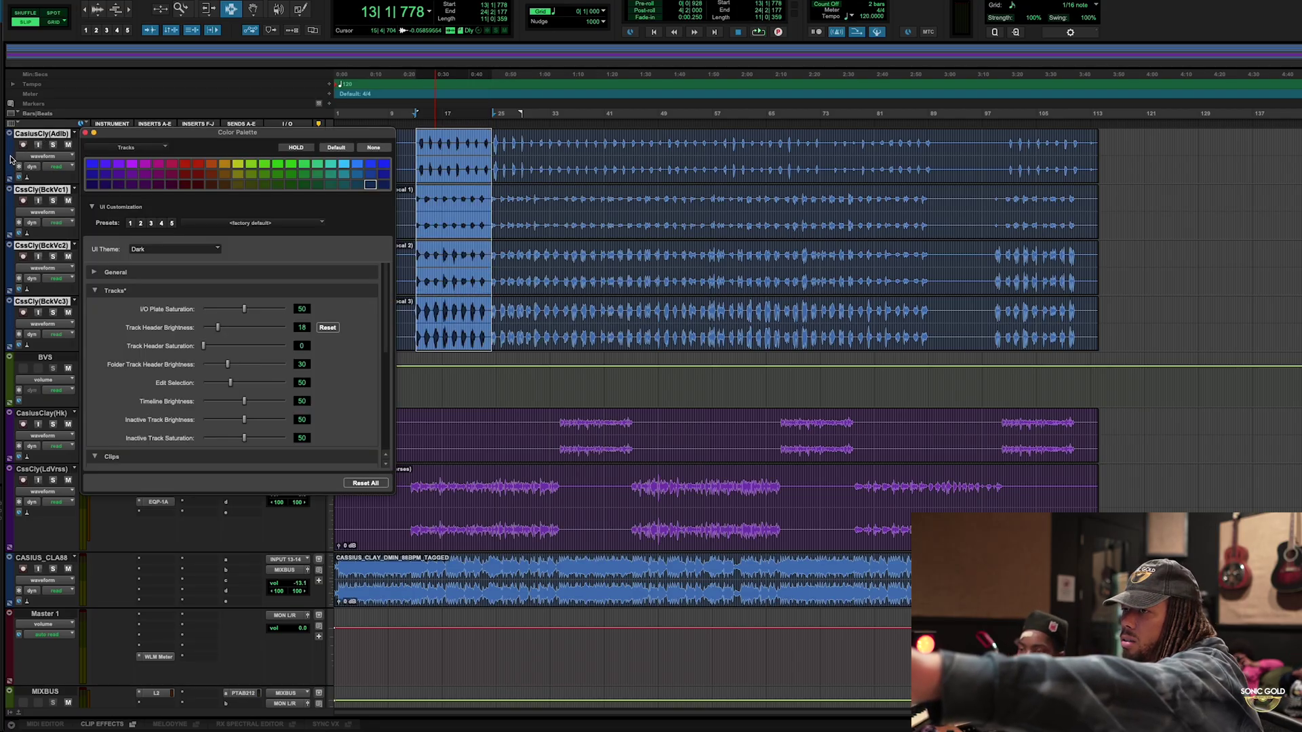
{"action": "left_click", "coordinate": [118, 168]}
{"action": "left_click", "coordinate": [145, 165]}
{"action": "left_click", "coordinate": [265, 164]}
{"action": "left_click", "coordinate": [237, 164]}
{"action": "left_click", "coordinate": [249, 164]}
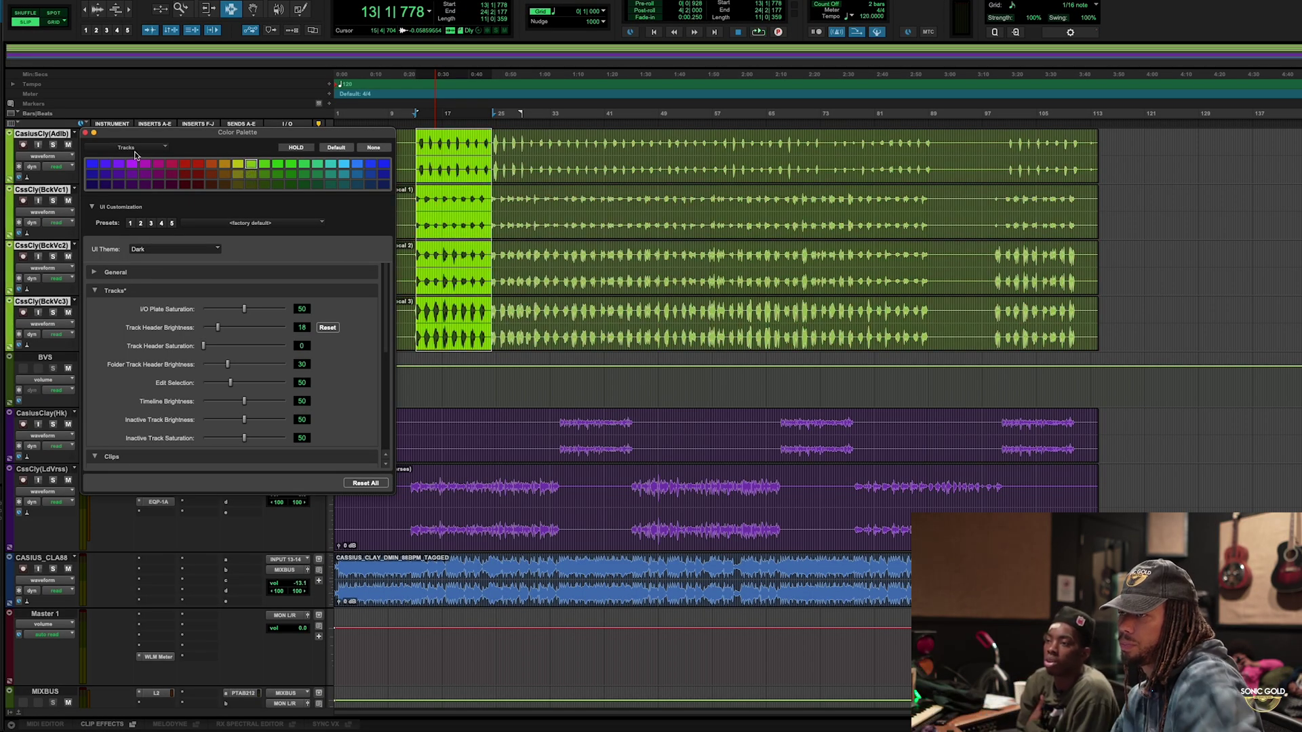
{"action": "left_click", "coordinate": [225, 164]}
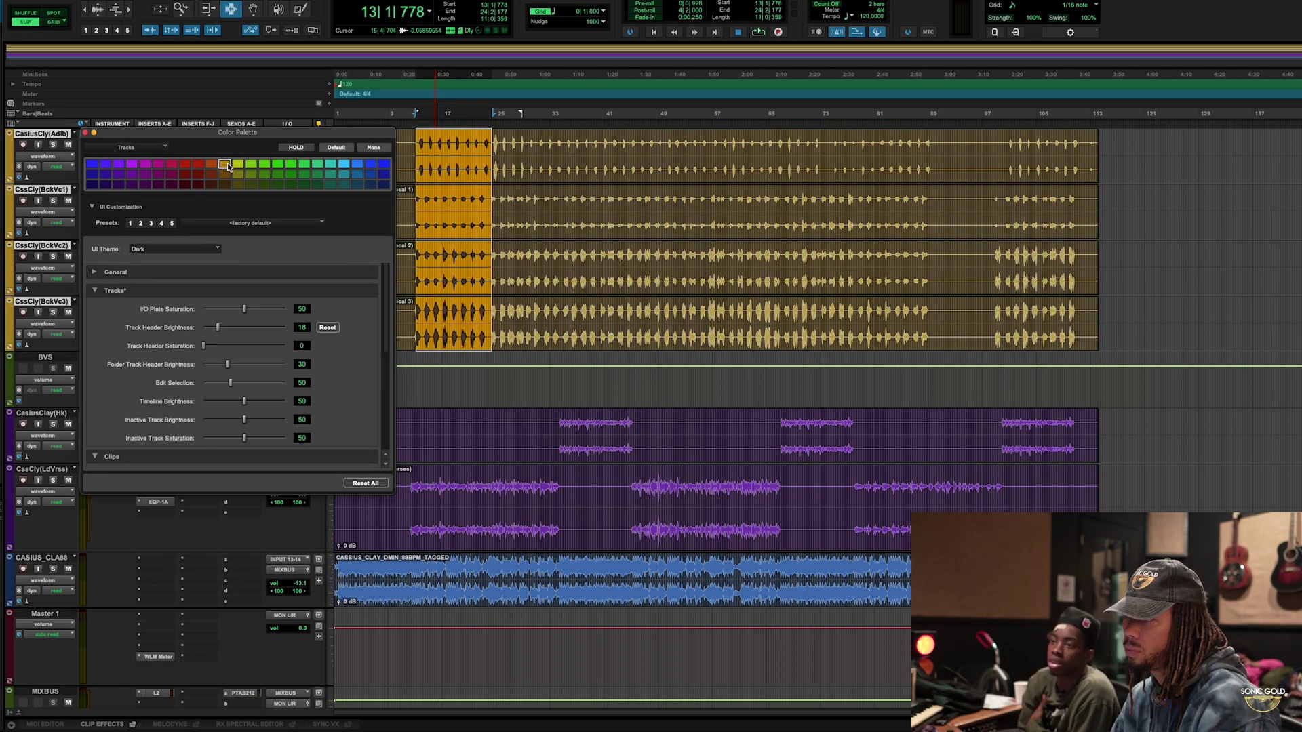
{"action": "left_click", "coordinate": [86, 133]}
Mute the BVS track and play the session from just before bar 13 to check the background vocal routing.
{"action": "left_click", "coordinate": [67, 367]}
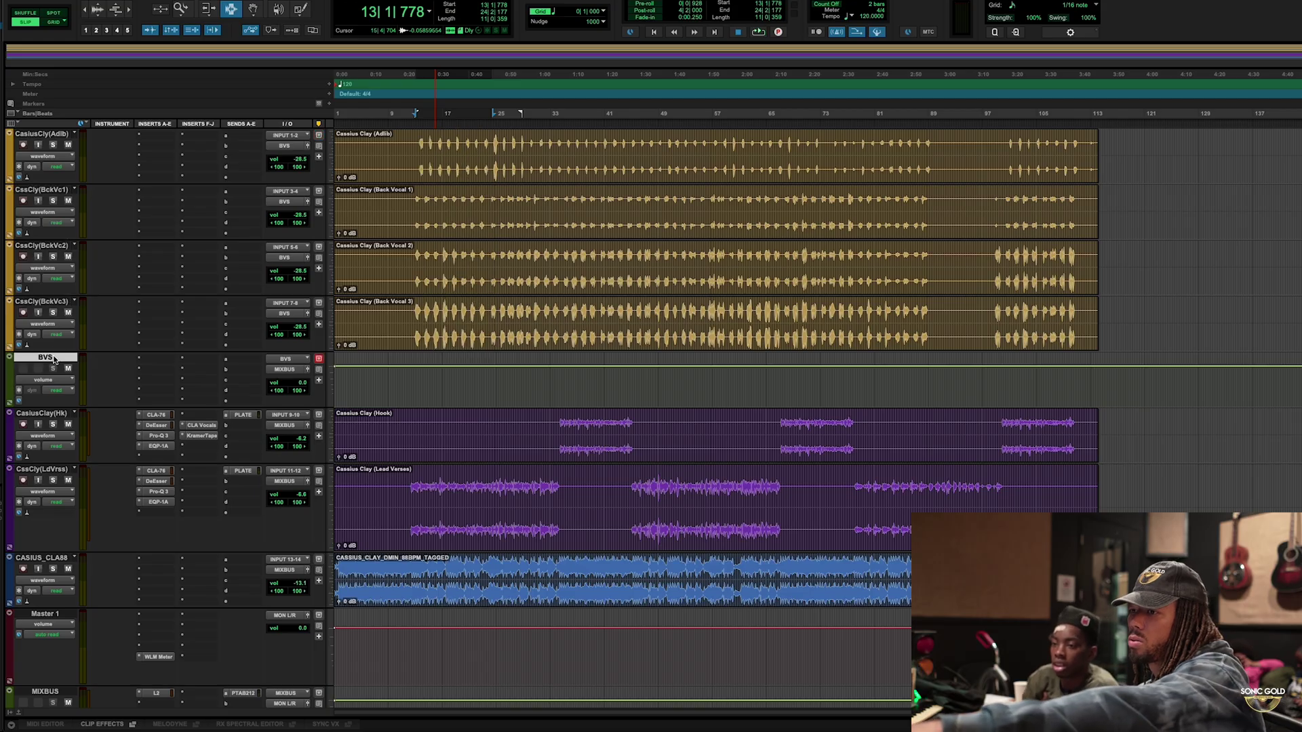
{"action": "left_click", "coordinate": [410, 311]}
{"action": "key", "text": "space"}
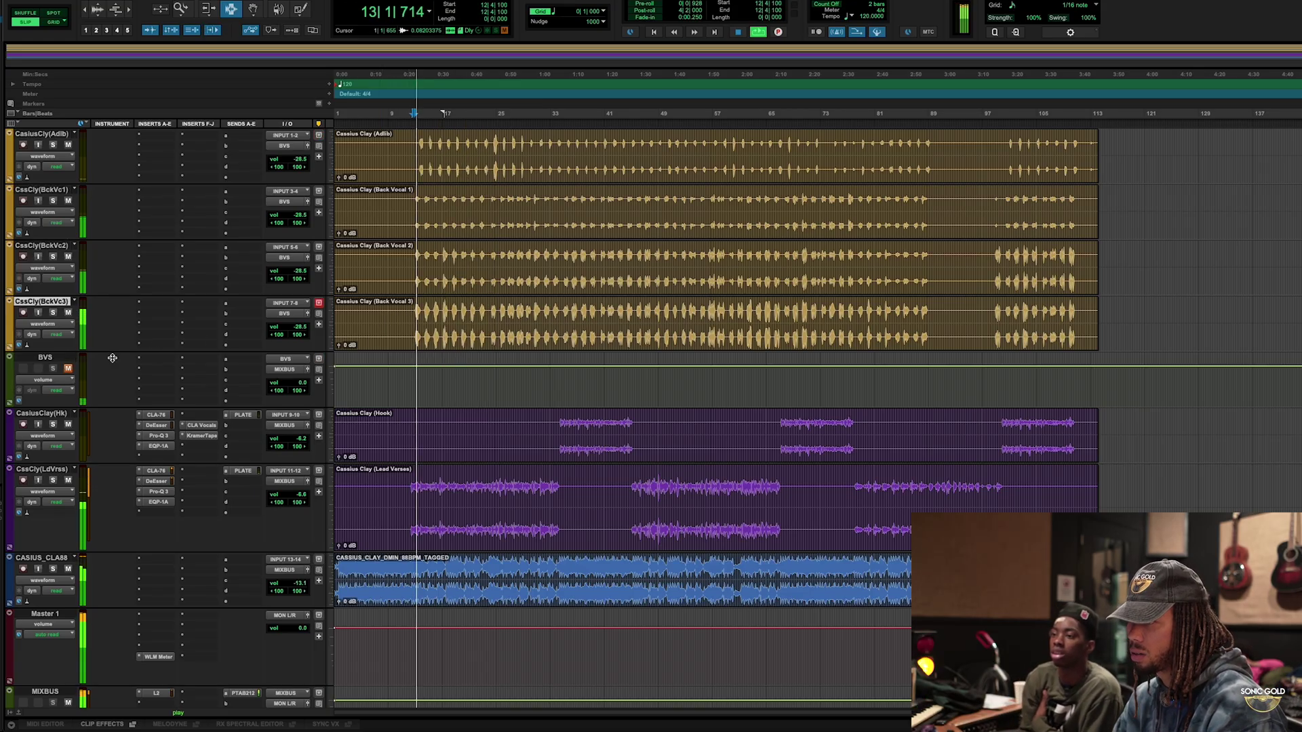
{"action": "key", "text": "space"}
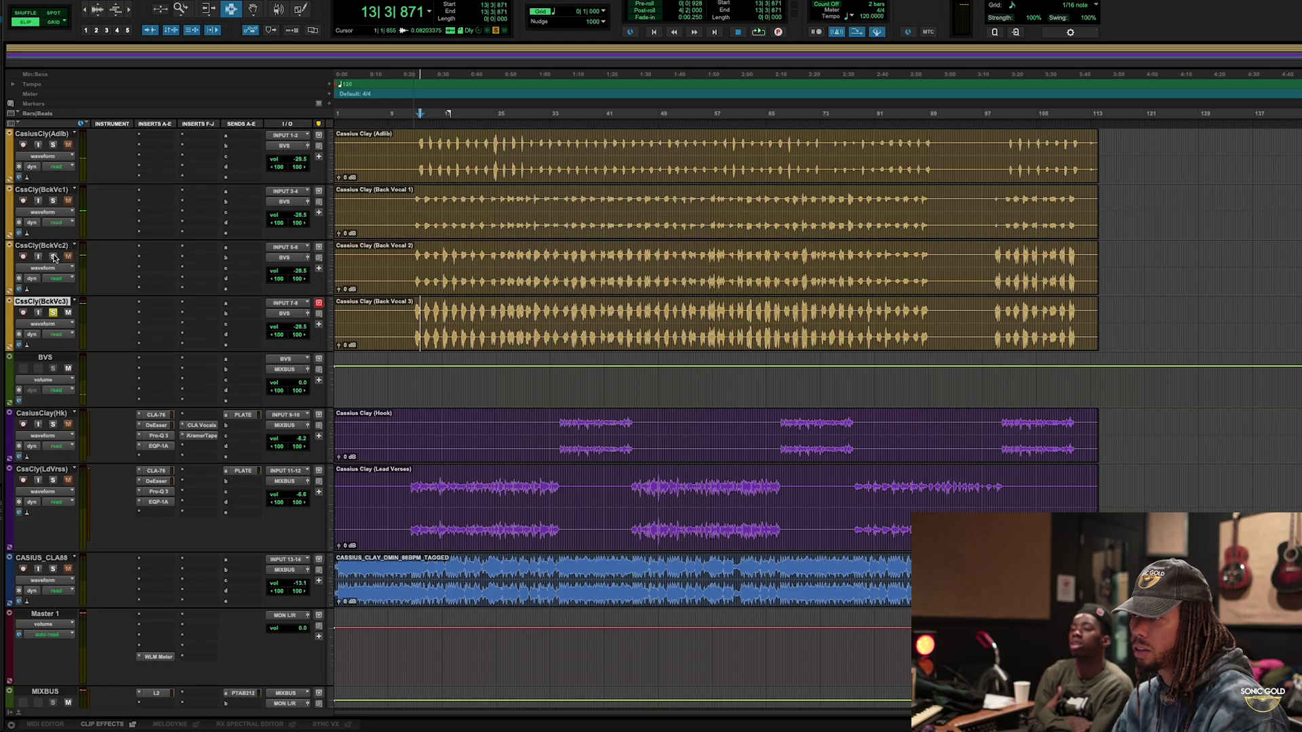
Solo the ad-lib and three back vocal tracks, and mute and unmute the BVS track during playback to check the routing.
{"action": "double_click", "coordinate": [43, 135]}
{"action": "key", "text": "Escape"}
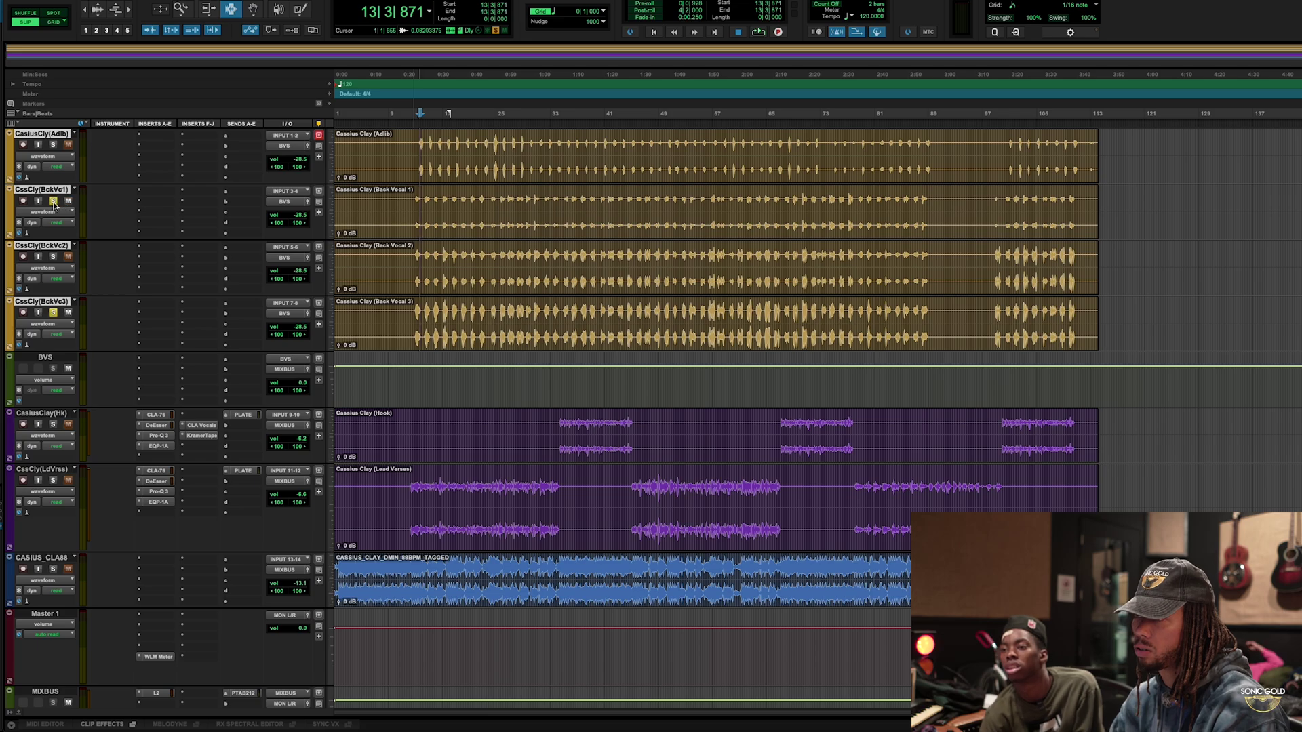
{"action": "key", "text": "space"}
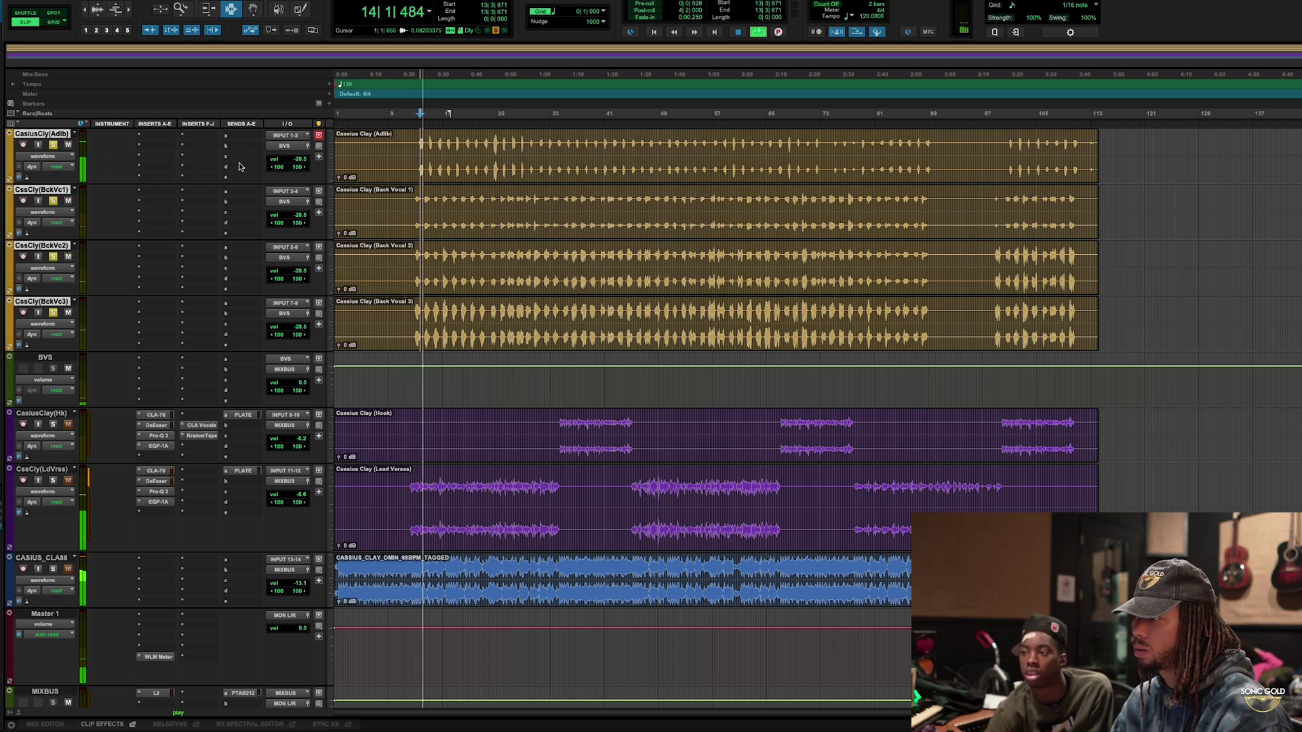
{"action": "left_click", "coordinate": [68, 369]}
{"action": "left_click", "coordinate": [68, 369]}
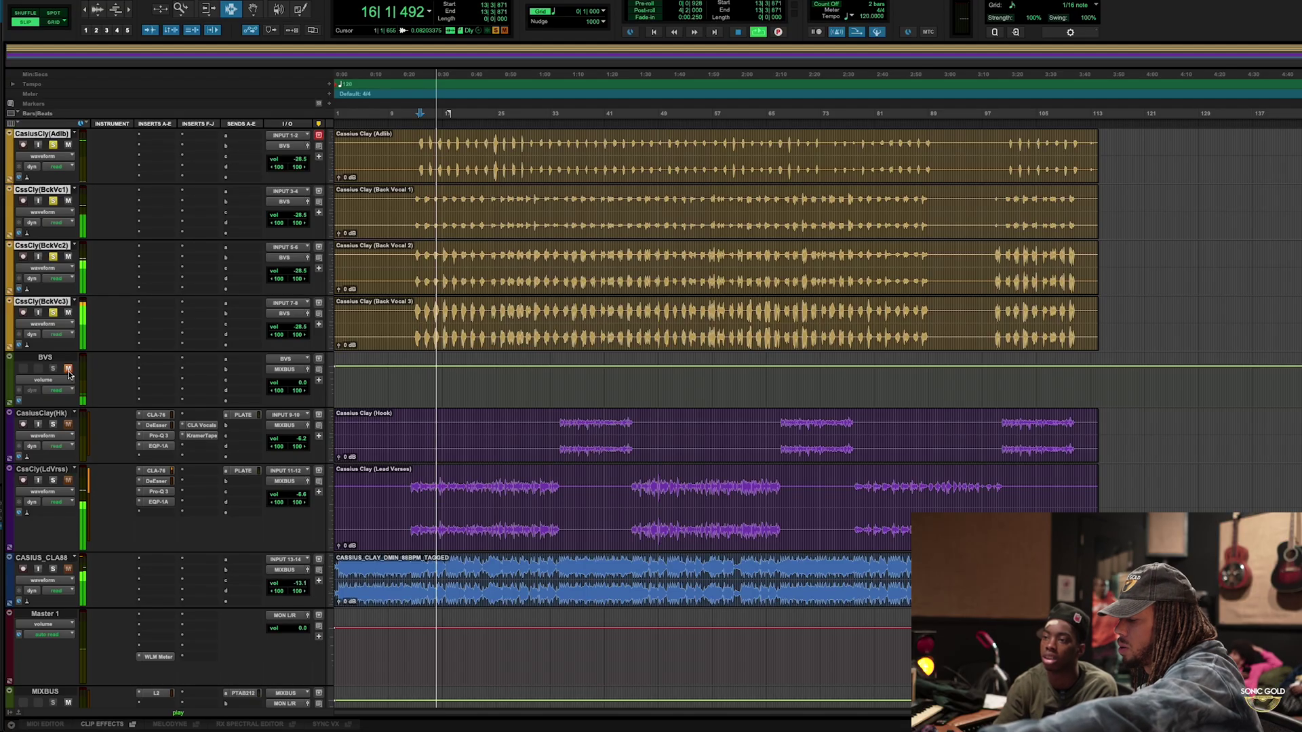
{"action": "key", "text": "space"}
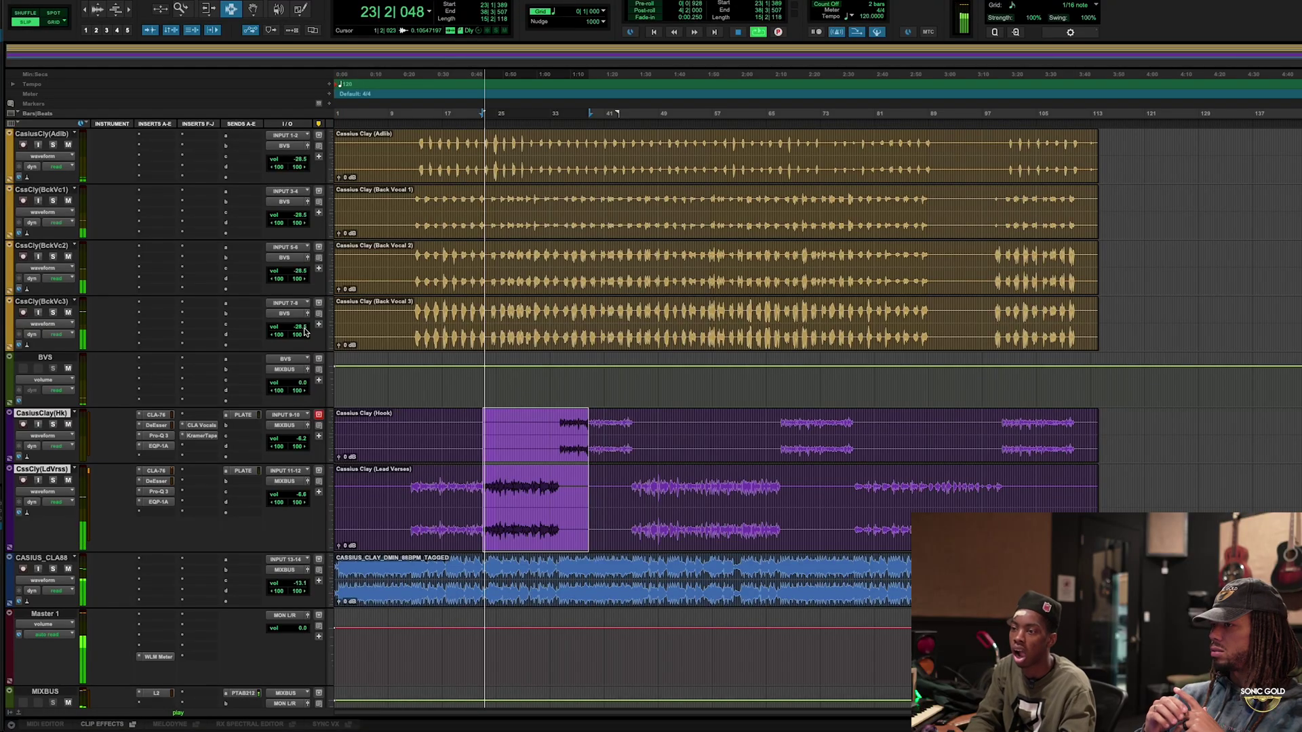
Set the volumes of the ad-lib and three back vocal tracks together to -21.5 dB while playing the verse from bar 23.
{"action": "left_click_drag", "start_coordinate": [304, 332], "coordinate": [302, 330]}
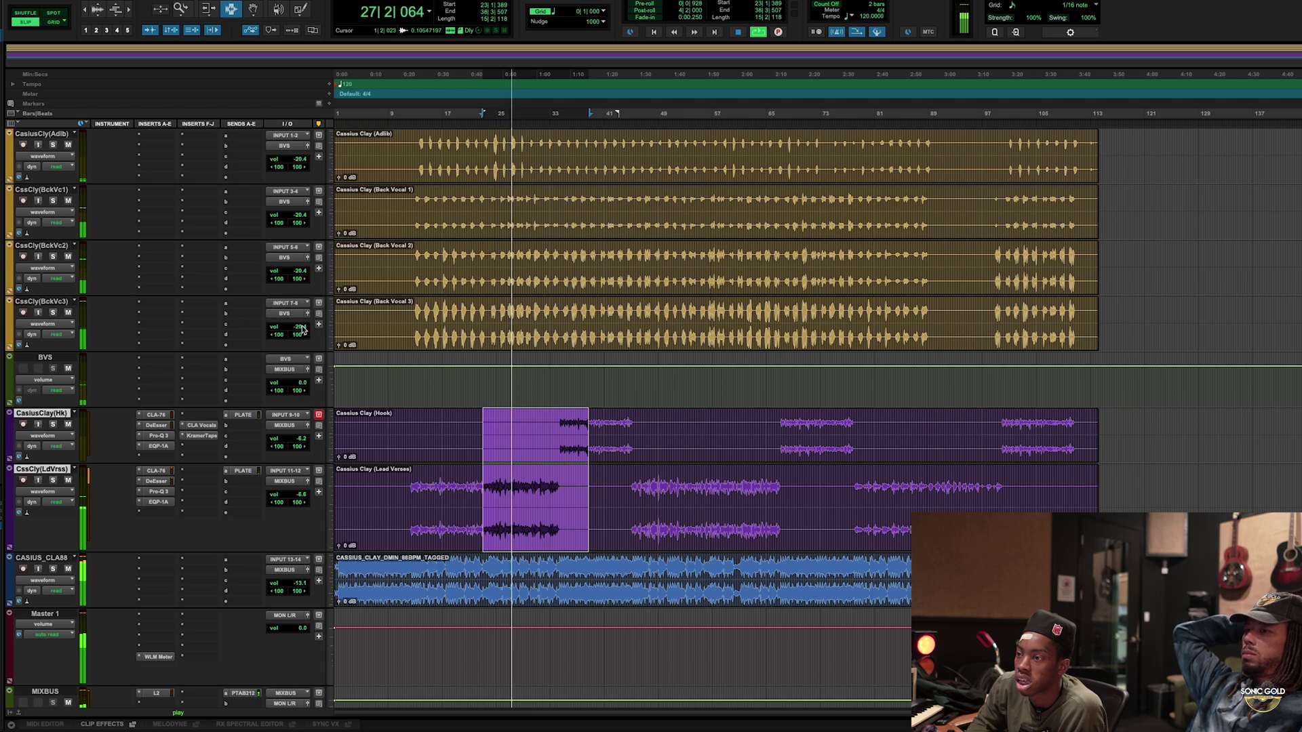
{"action": "left_click_drag", "start_coordinate": [303, 328], "coordinate": [303, 330]}
{"action": "key", "text": "space"}
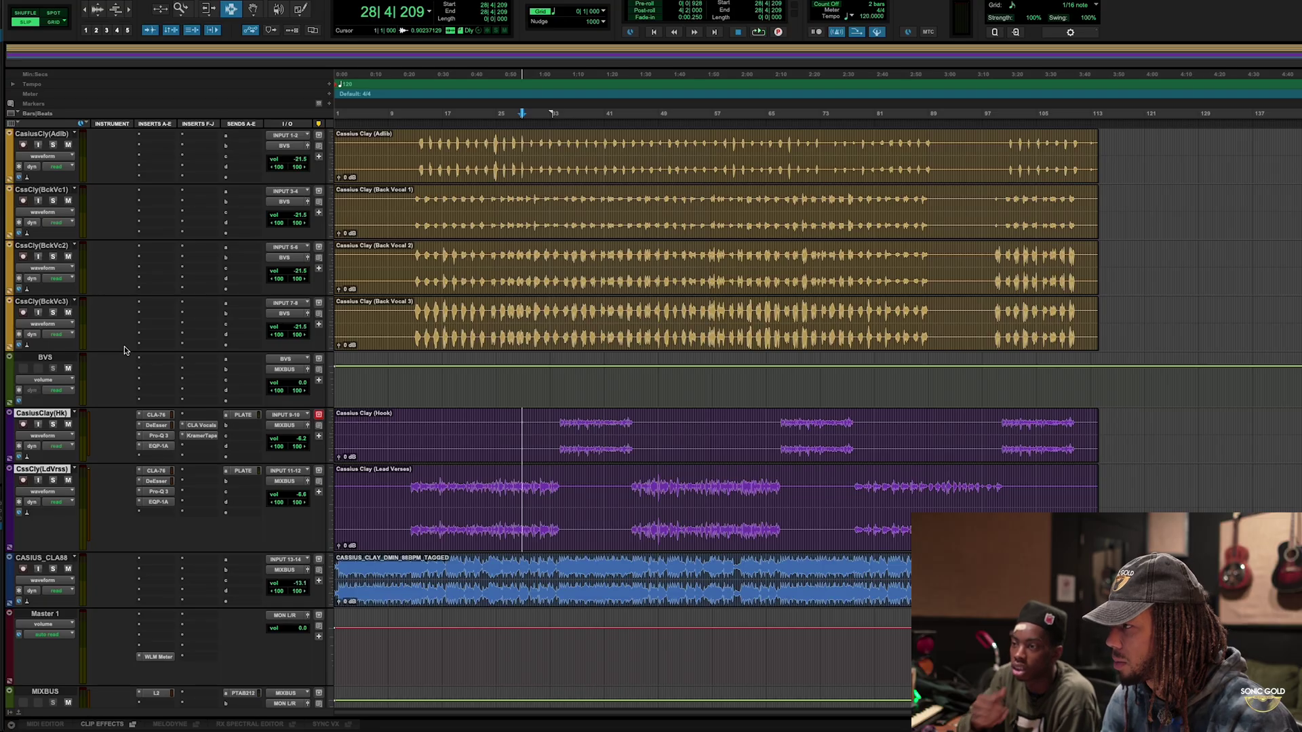
Solo the third back vocal with the lead verses and set its track volume to -19.6 dB during playback.
{"action": "key", "text": "ctrl+equal"}
{"action": "key", "text": "ctrl+equal"}
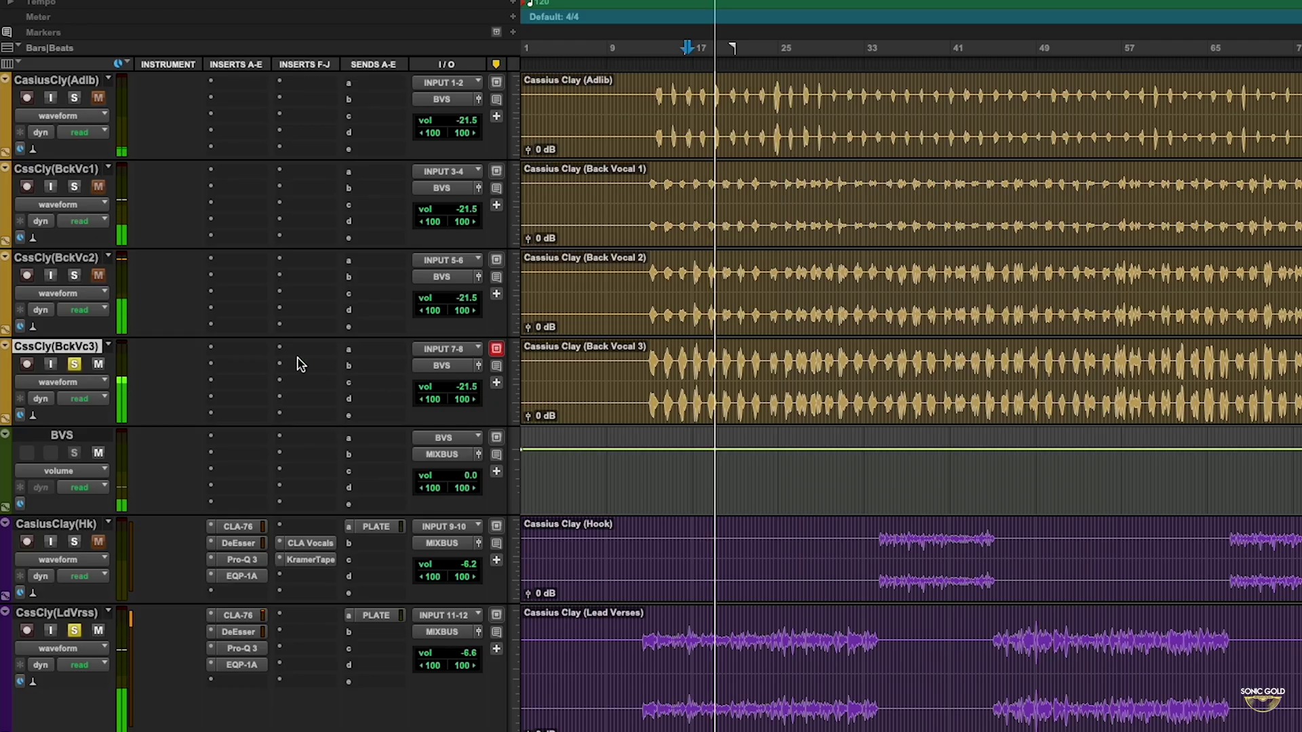
{"action": "left_click", "coordinate": [463, 387]}
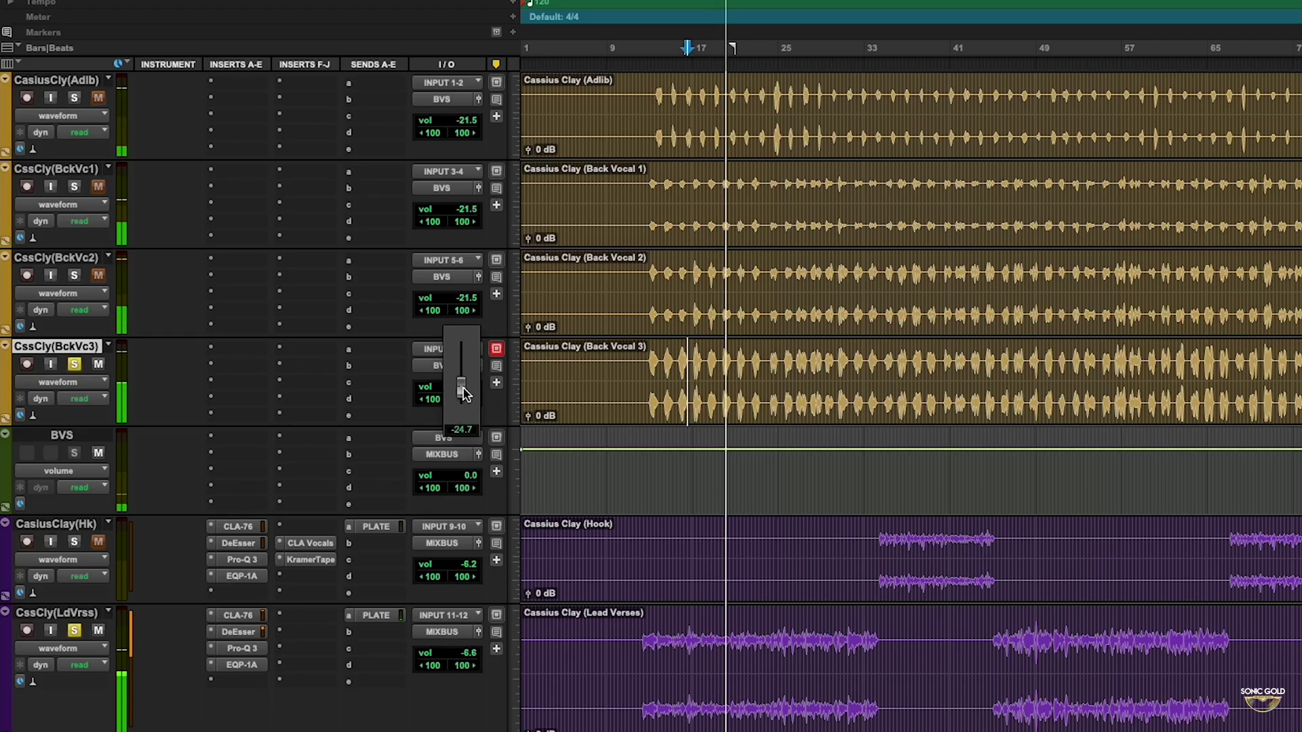
{"action": "left_click_drag", "start_coordinate": [464, 386], "coordinate": [465, 390]}
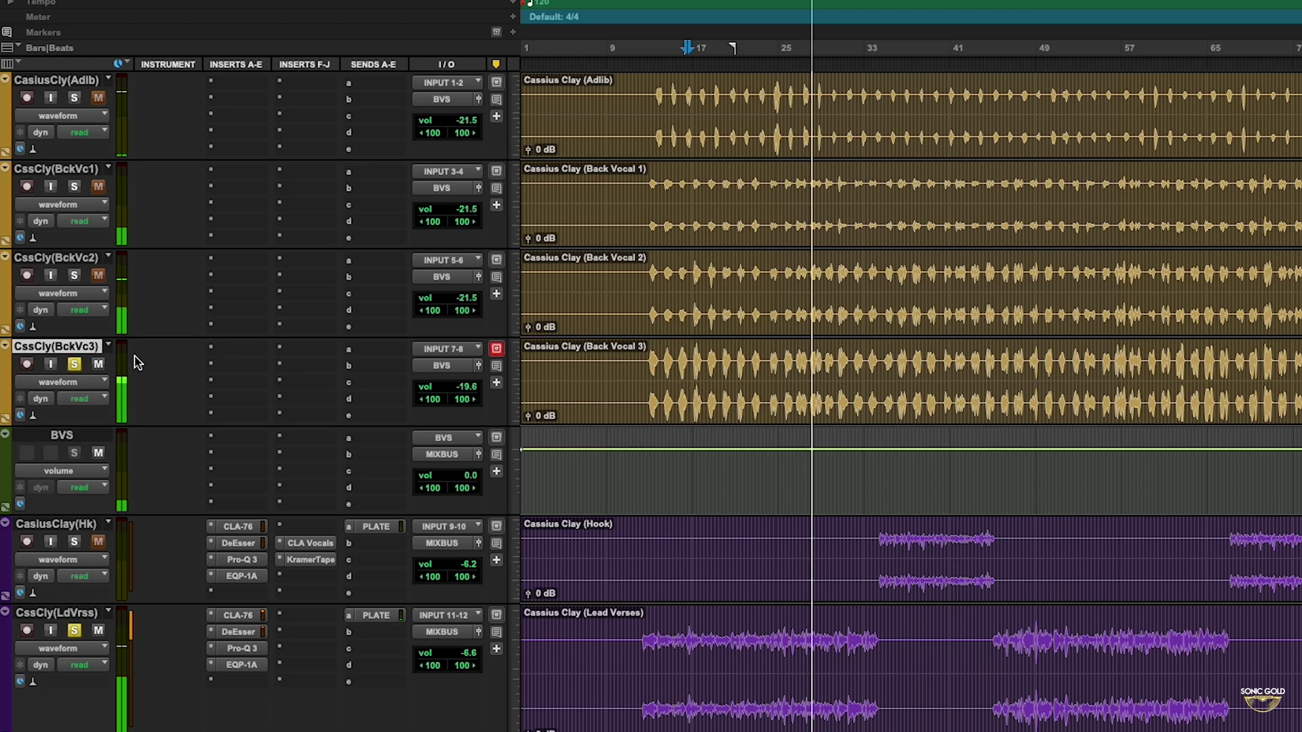
{"action": "key", "text": "space"}
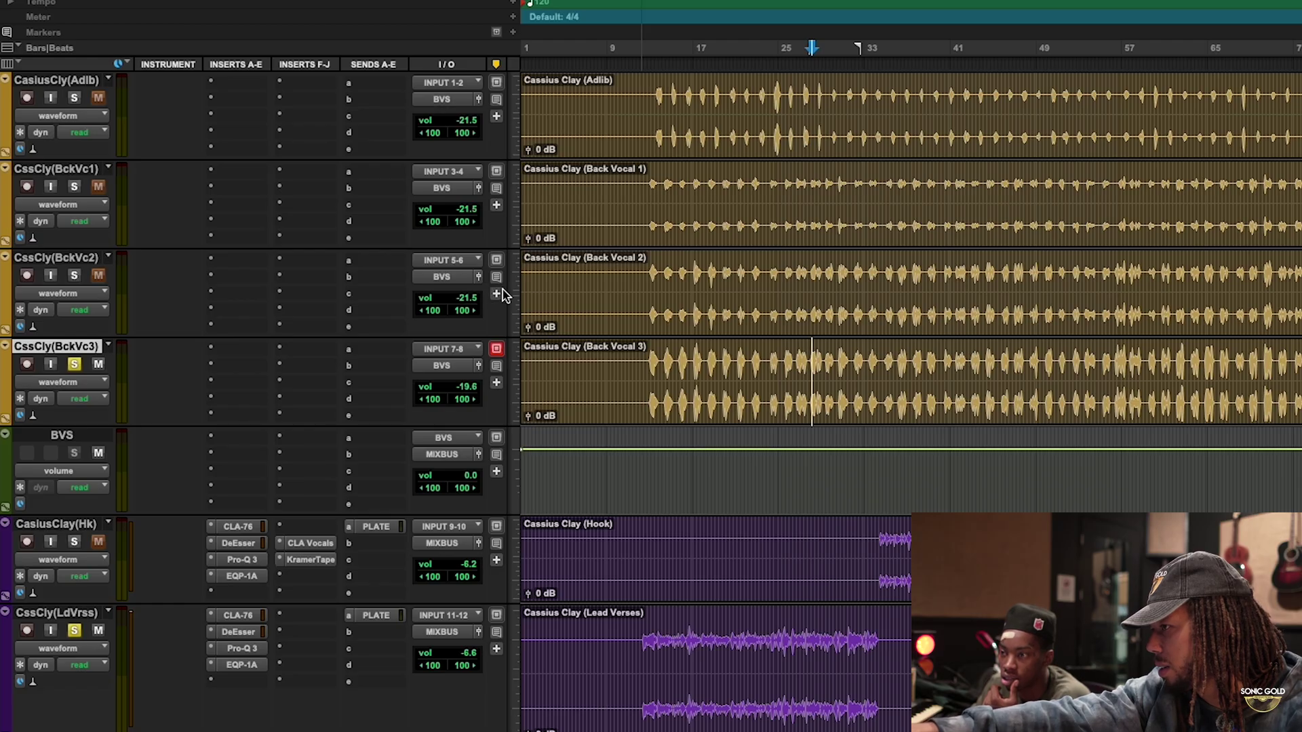
Set the clip gain to -5.6 dB on the Back Vocal 3 clip and -2.8 dB on the Back Vocal 2 clip.
{"action": "left_click_drag", "start_coordinate": [528, 420], "coordinate": [528, 422]}
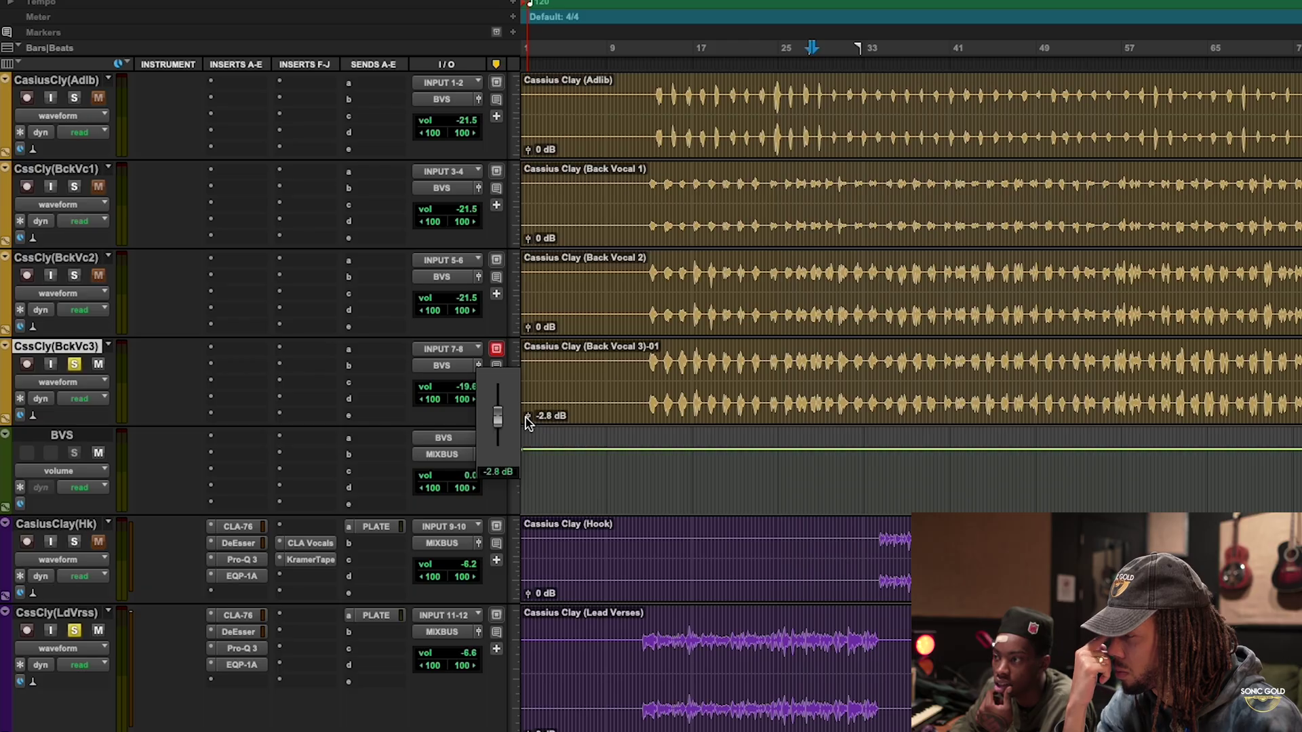
{"action": "left_click_drag", "start_coordinate": [528, 421], "coordinate": [528, 420]}
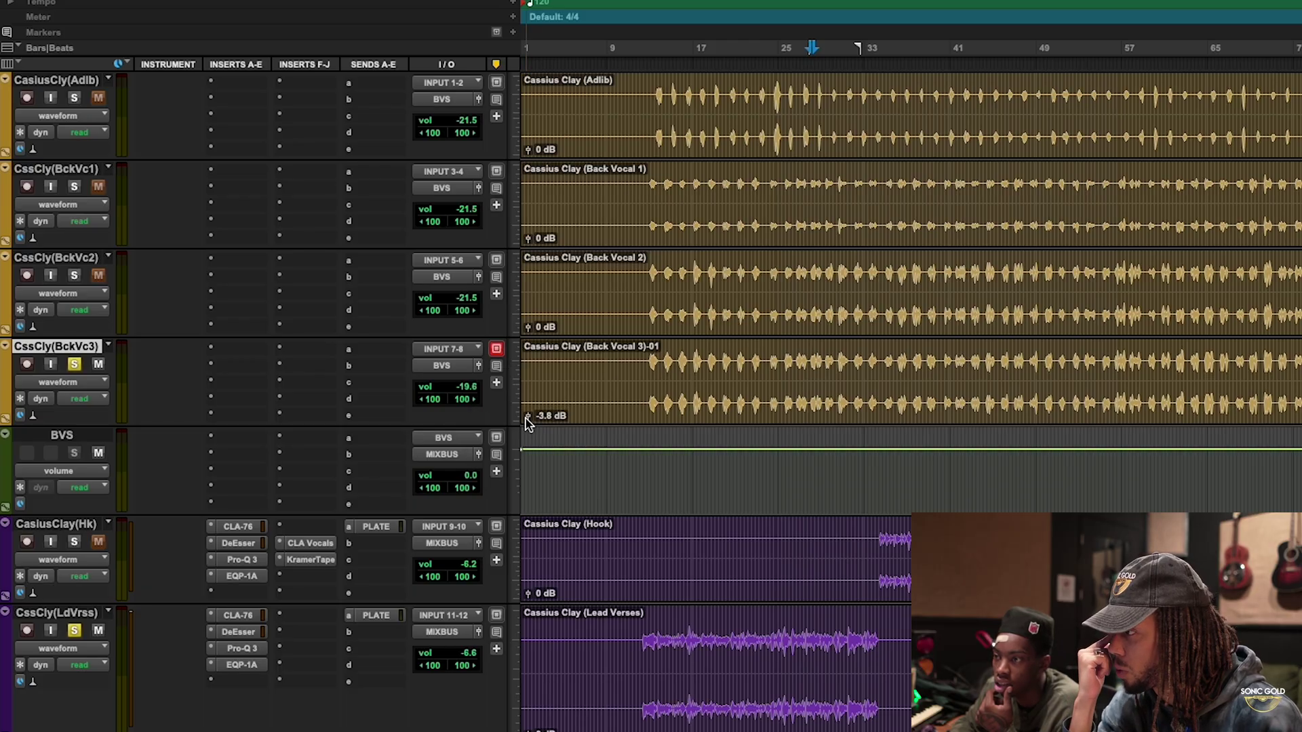
{"action": "left_click", "coordinate": [673, 56]}
{"action": "left_click", "coordinate": [659, 114]}
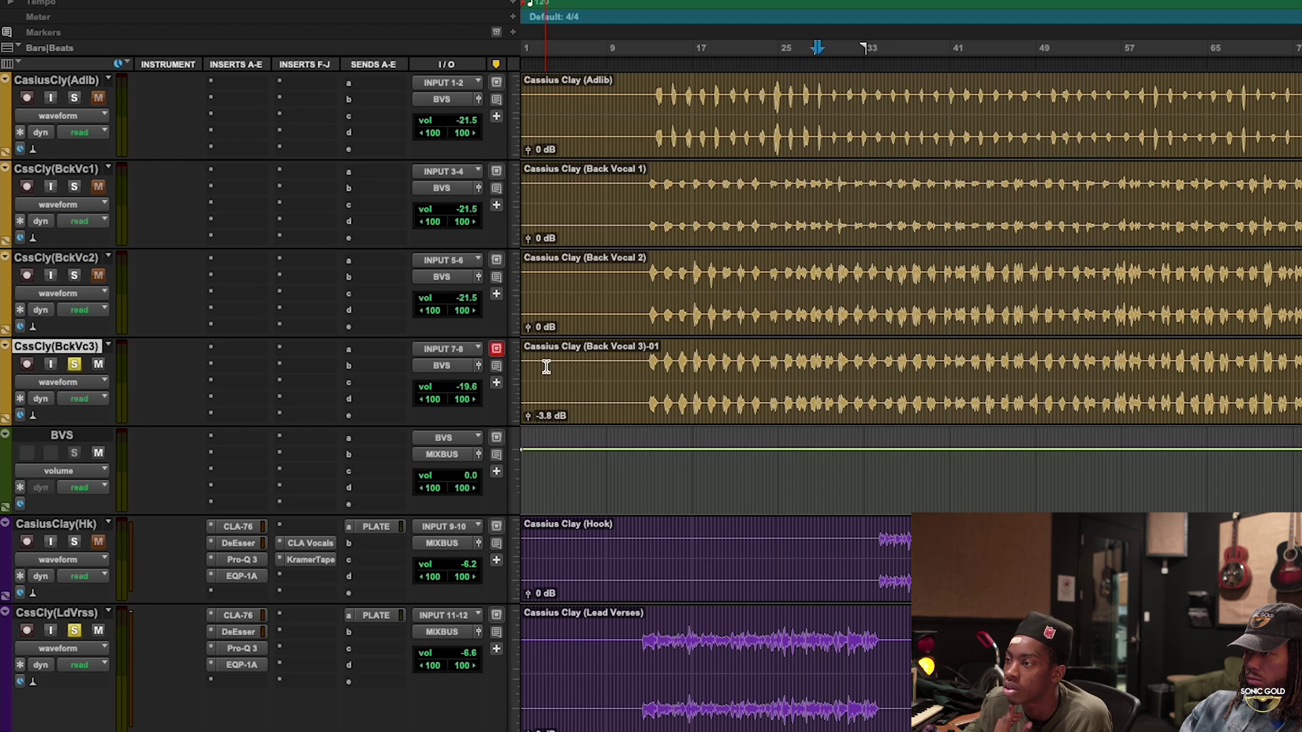
{"action": "left_click", "coordinate": [528, 328]}
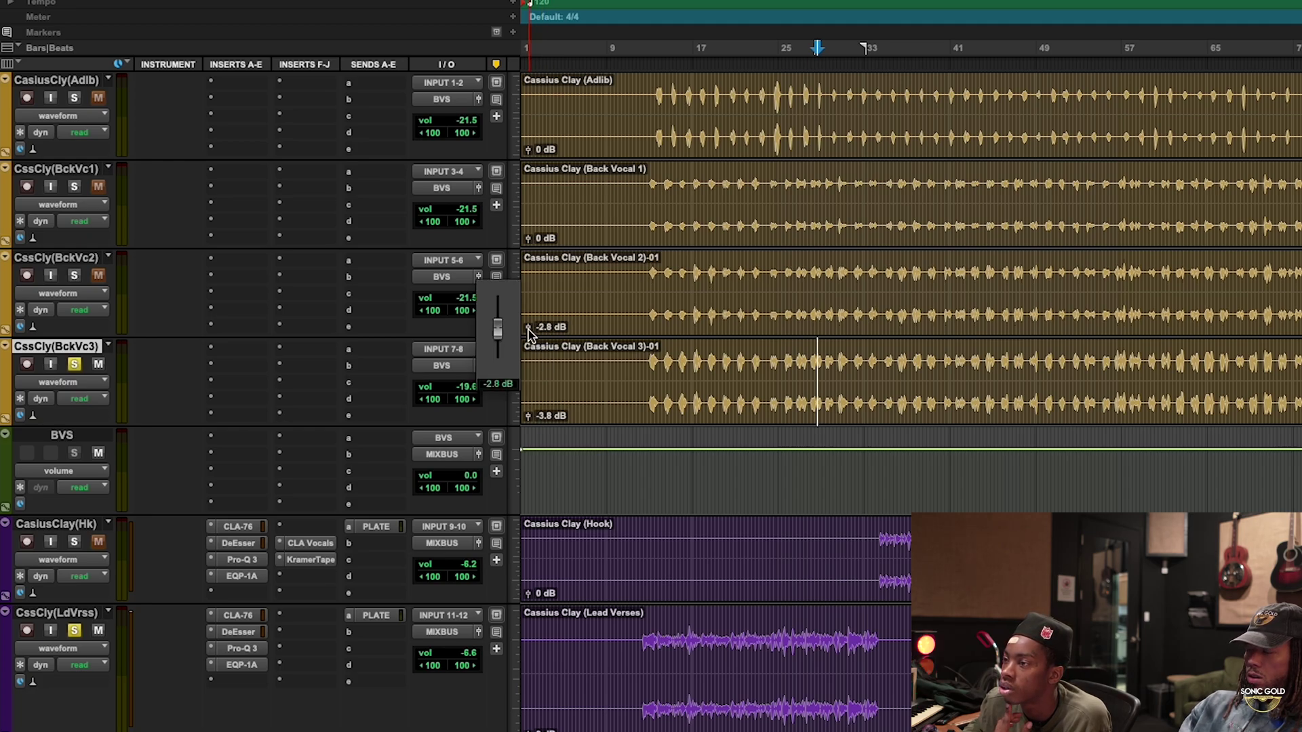
{"action": "left_click_drag", "start_coordinate": [529, 332], "coordinate": [528, 334]}
{"action": "left_click", "coordinate": [529, 418]}
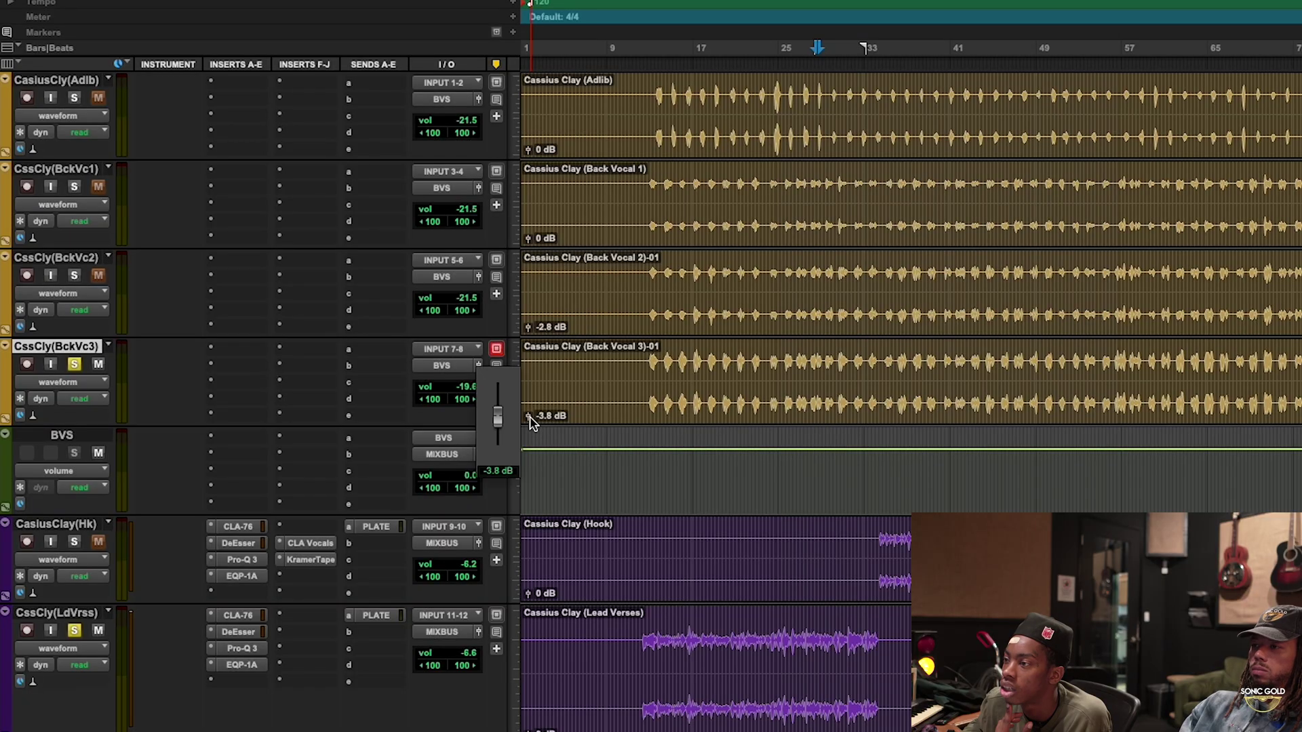
{"action": "left_click_drag", "start_coordinate": [531, 422], "coordinate": [532, 424]}
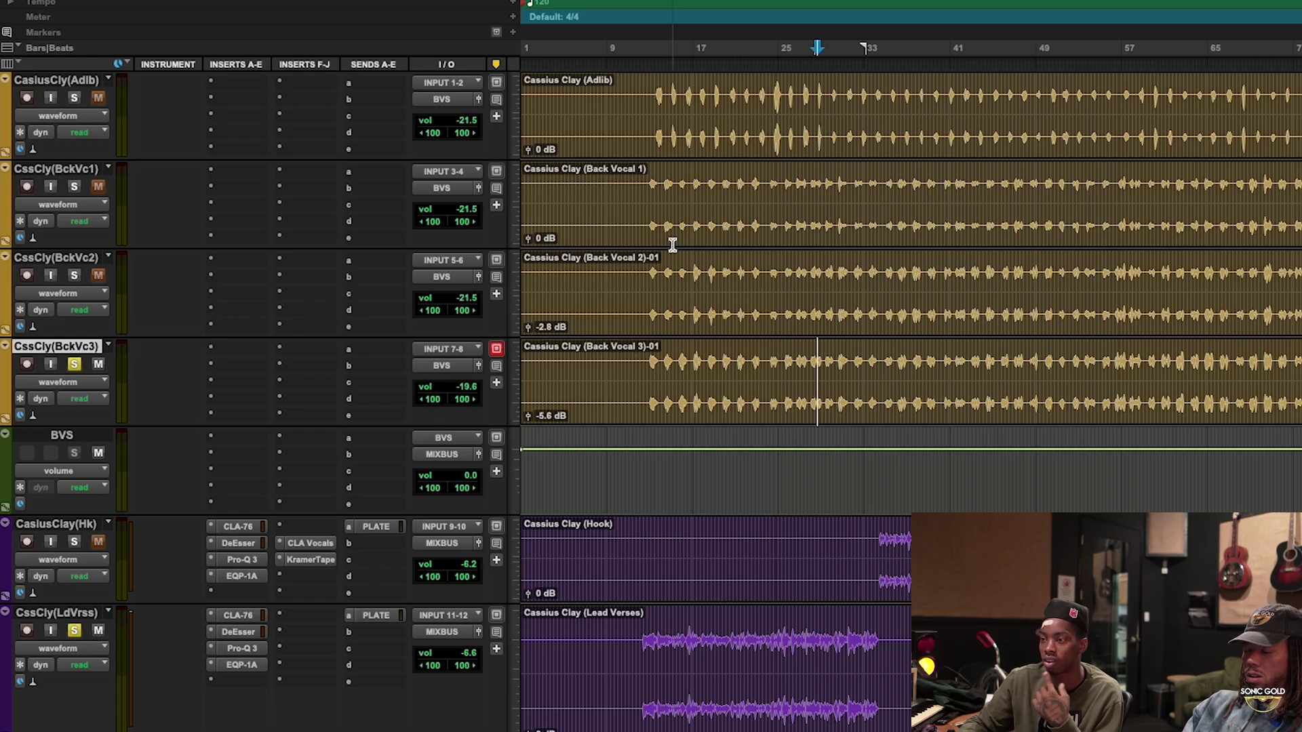
Set the second back vocal's track volume to -15.7 dB during playback, and solo the first back vocal to check its level.
{"action": "left_click", "coordinate": [663, 40]}
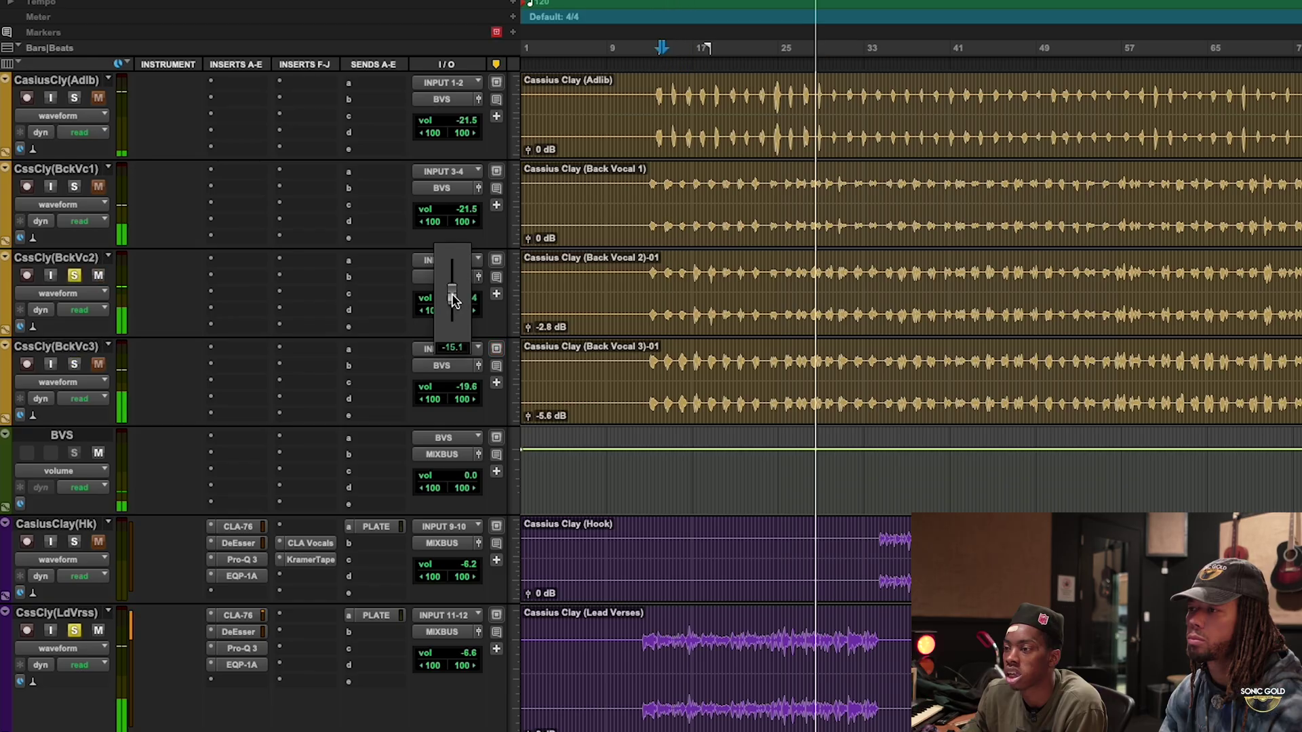
{"action": "left_click_drag", "start_coordinate": [451, 297], "coordinate": [451, 297]}
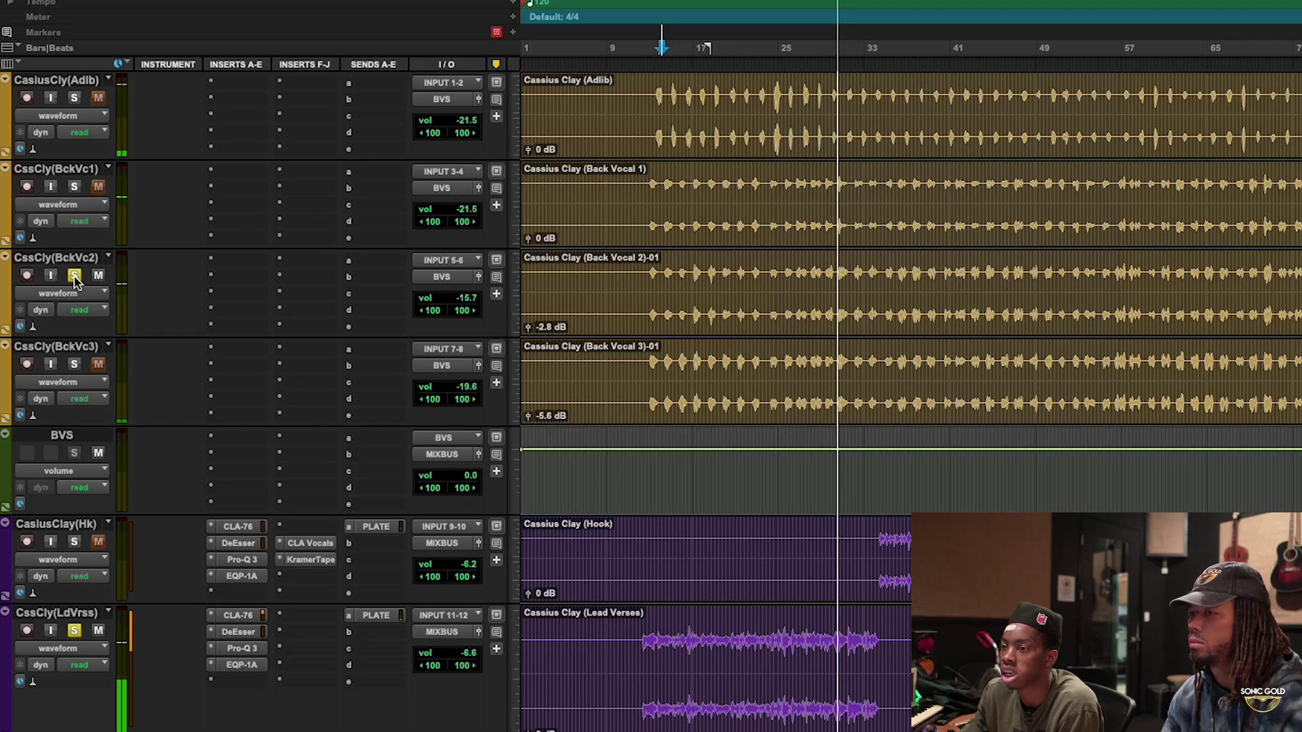
{"action": "left_click", "coordinate": [75, 186]}
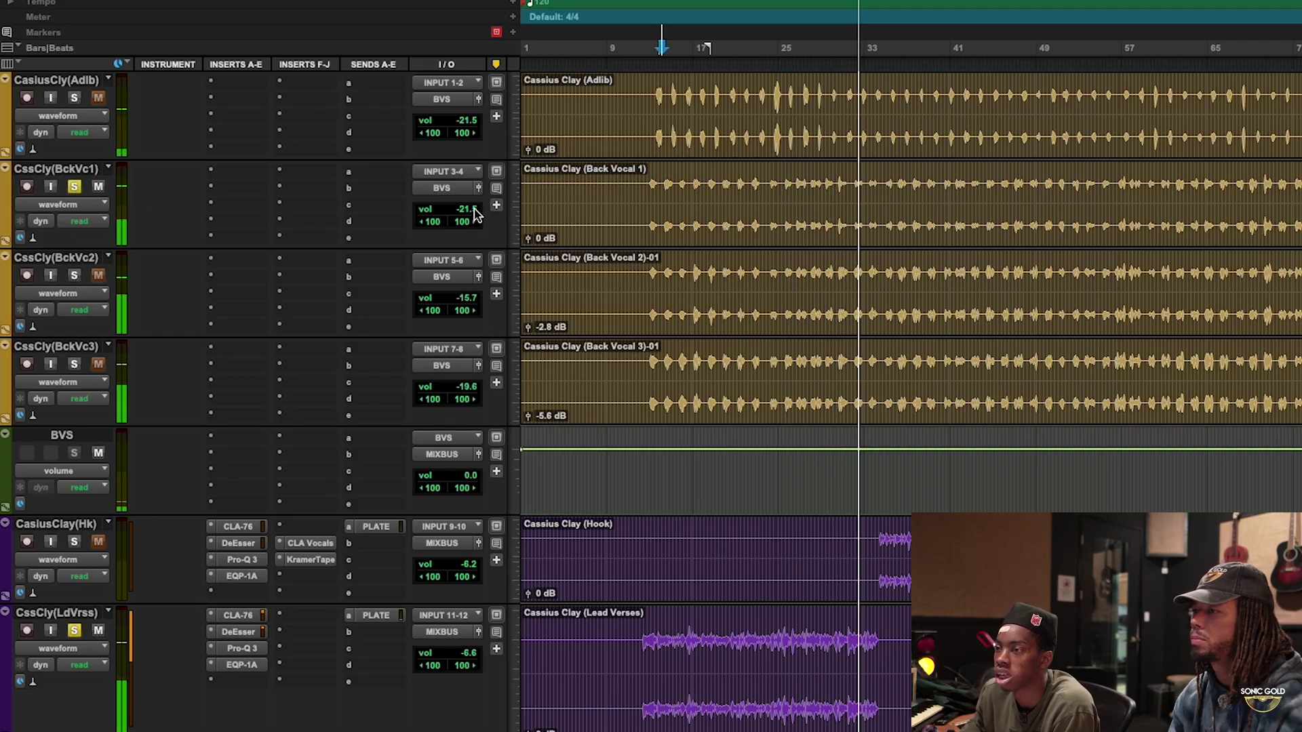
{"action": "key", "text": "space"}
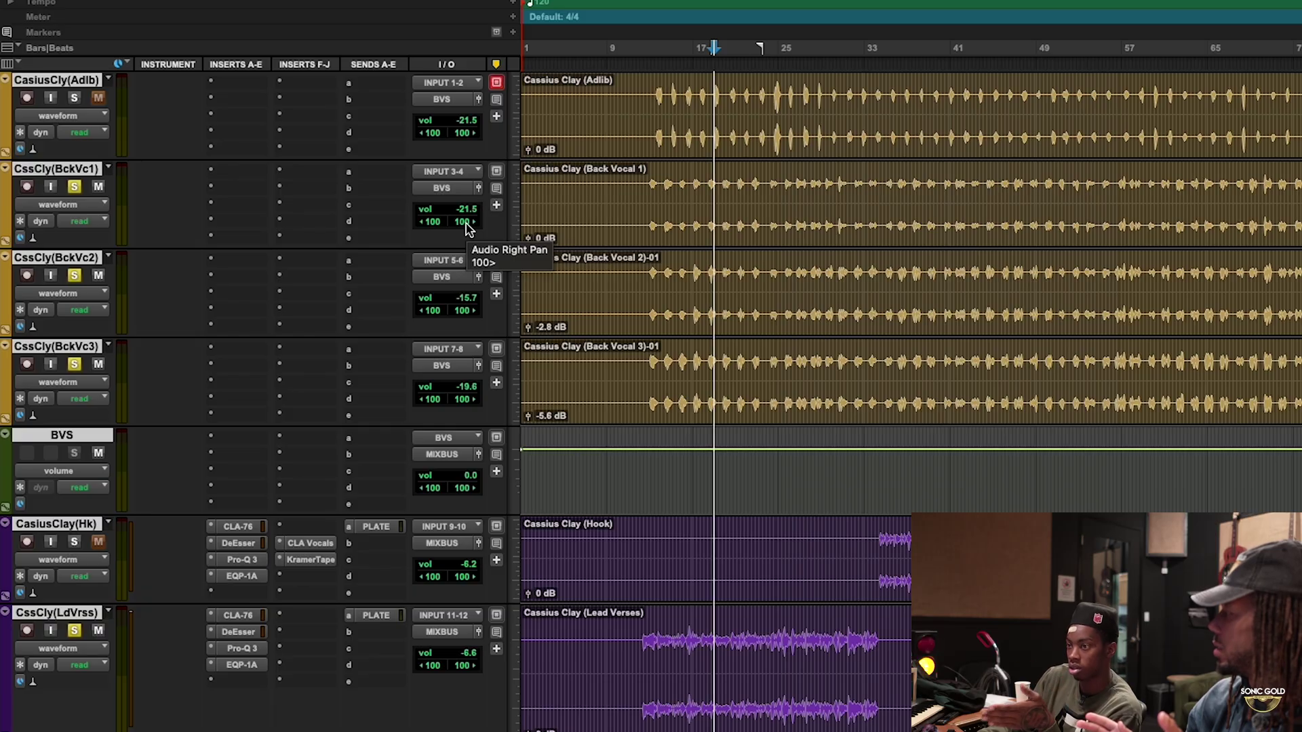
Pan both channels of the second back vocal fully left and both channels of the third back vocal fully right.
{"action": "left_click", "coordinate": [466, 228]}
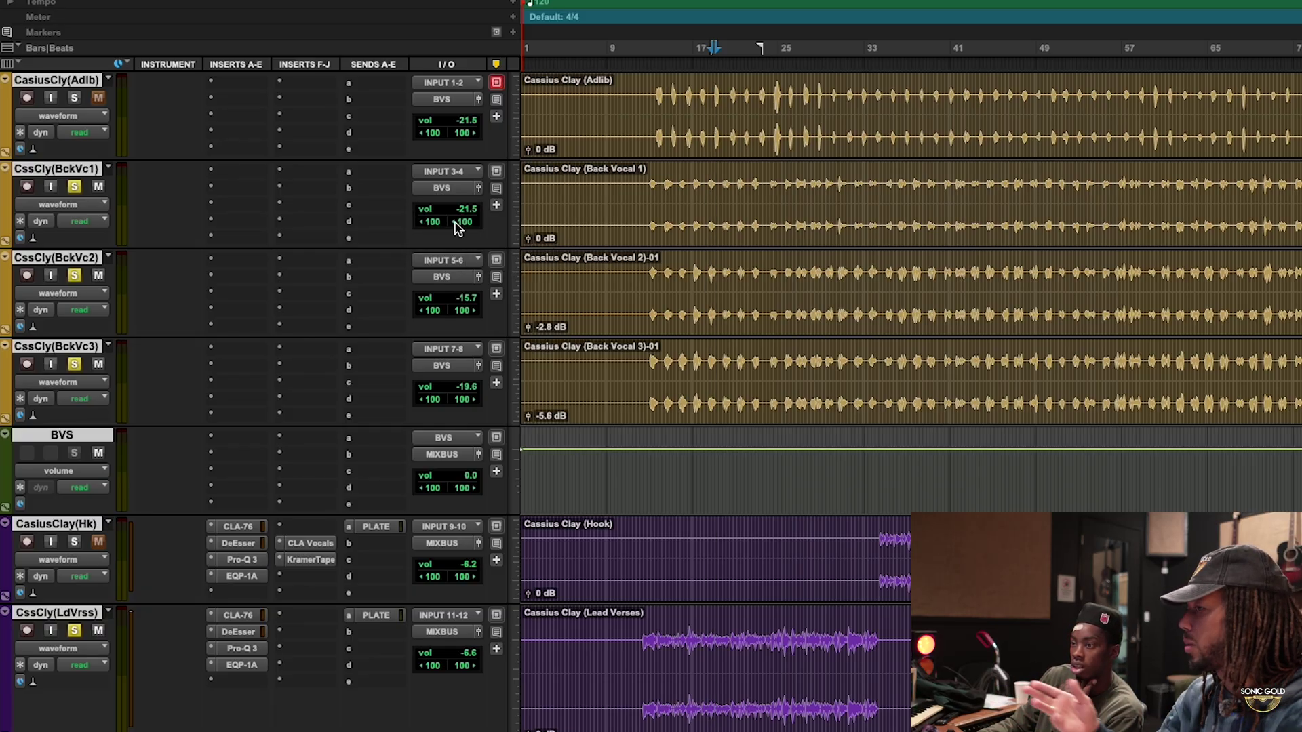
{"action": "key", "text": "space"}
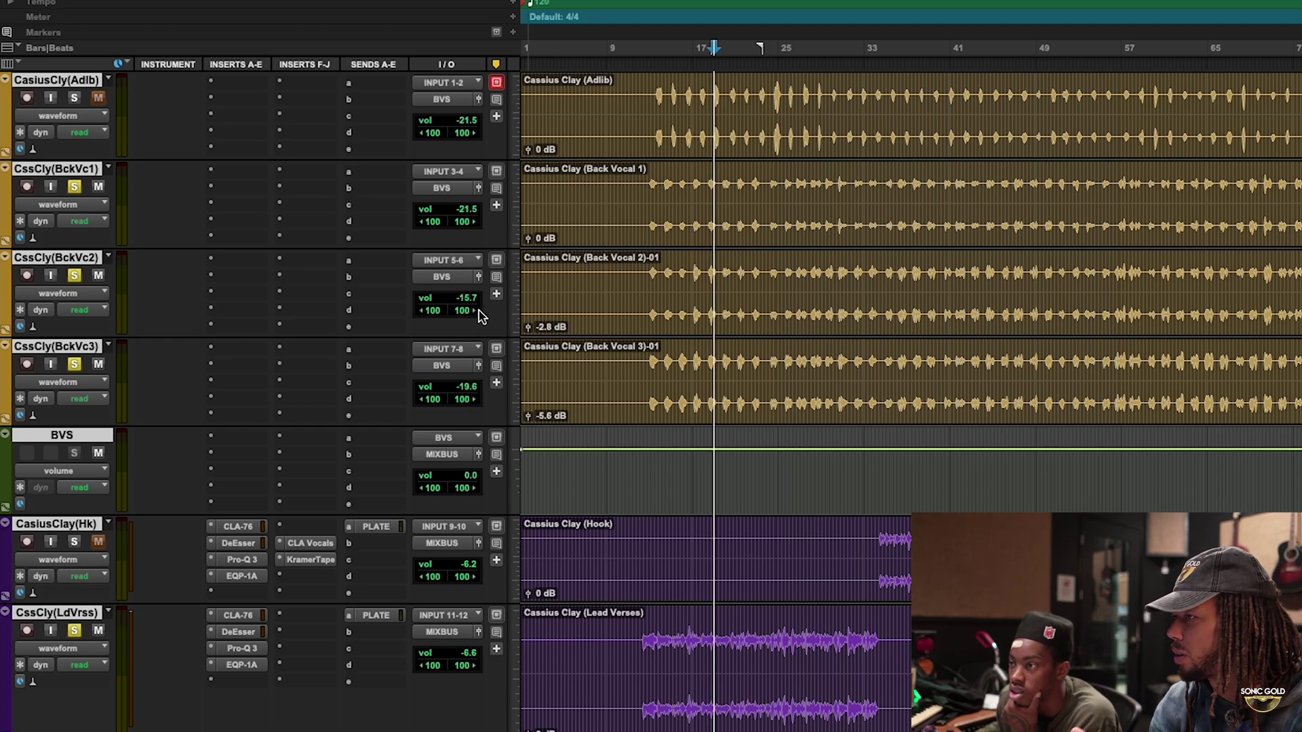
{"action": "left_click_drag", "start_coordinate": [475, 315], "coordinate": [406, 325]}
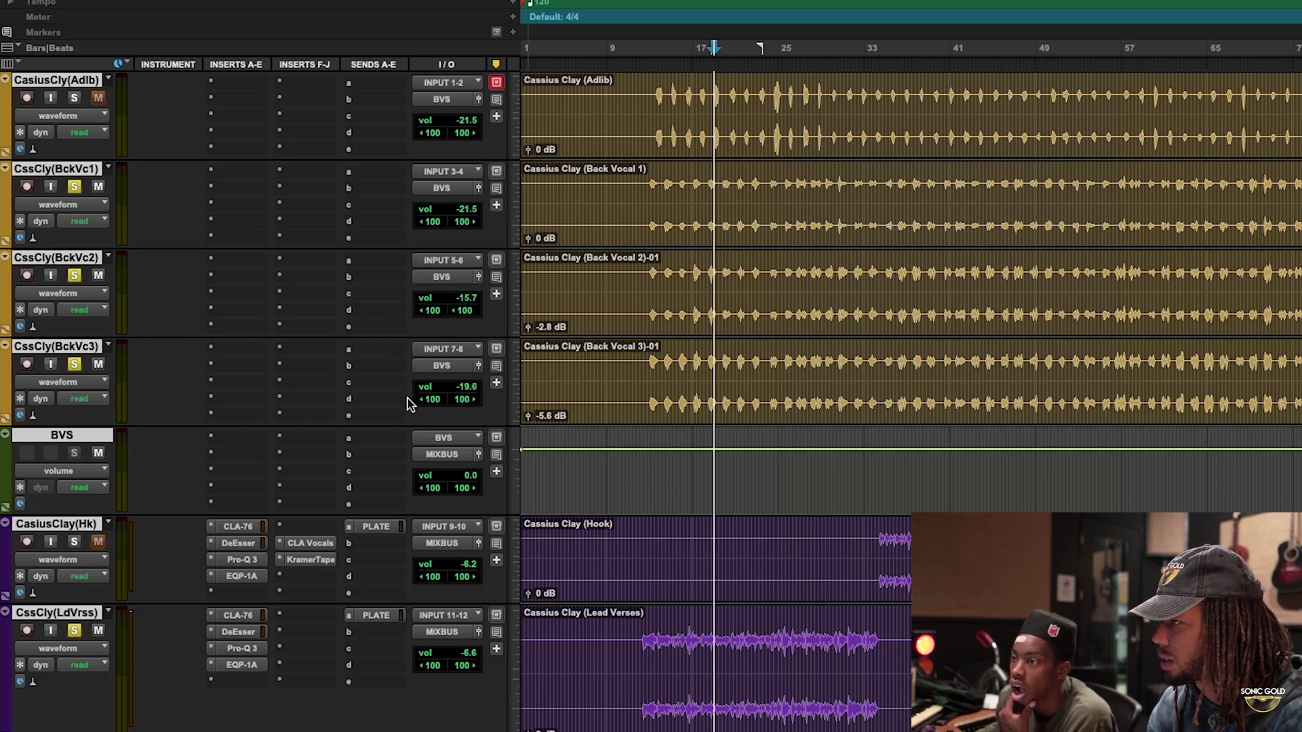
{"action": "left_click_drag", "start_coordinate": [641, 415], "coordinate": [644, 410]}
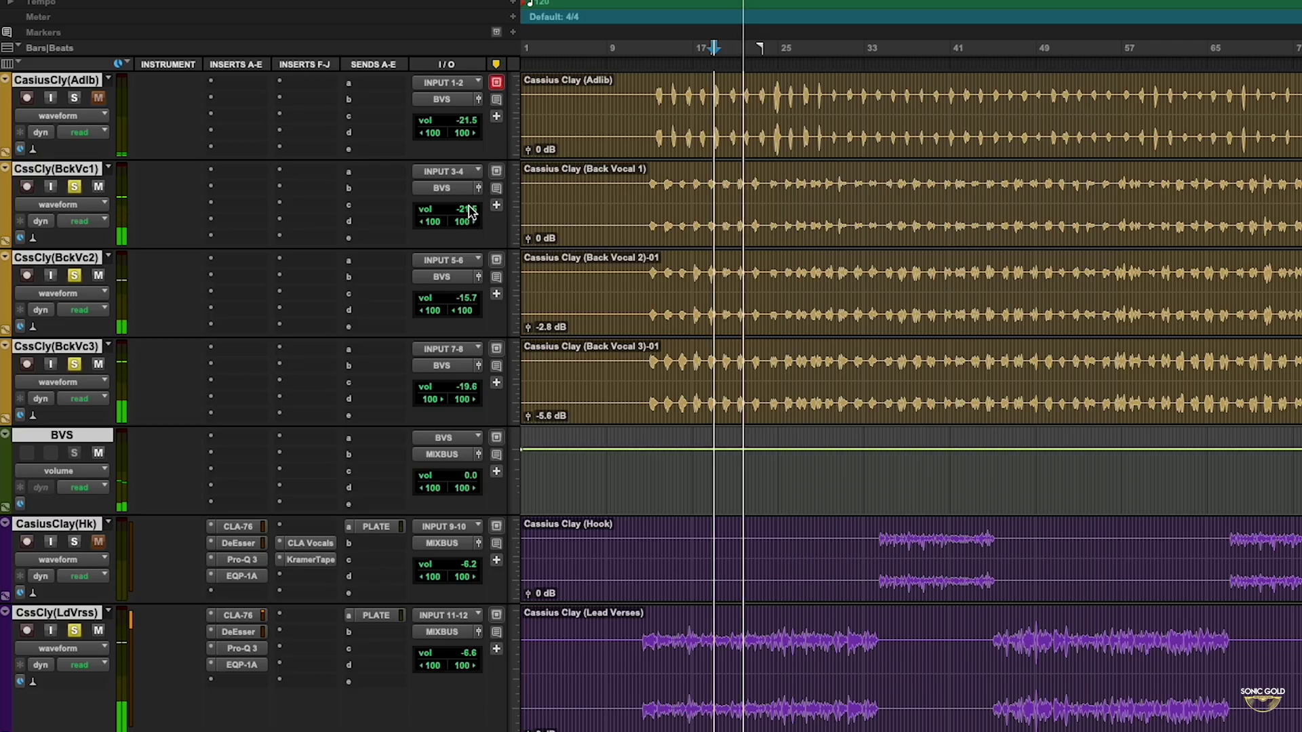
Balance the panned back vocals during playback, setting the second to -19.0 dB and the first to -18.4 dB.
{"action": "left_click", "coordinate": [472, 214]}
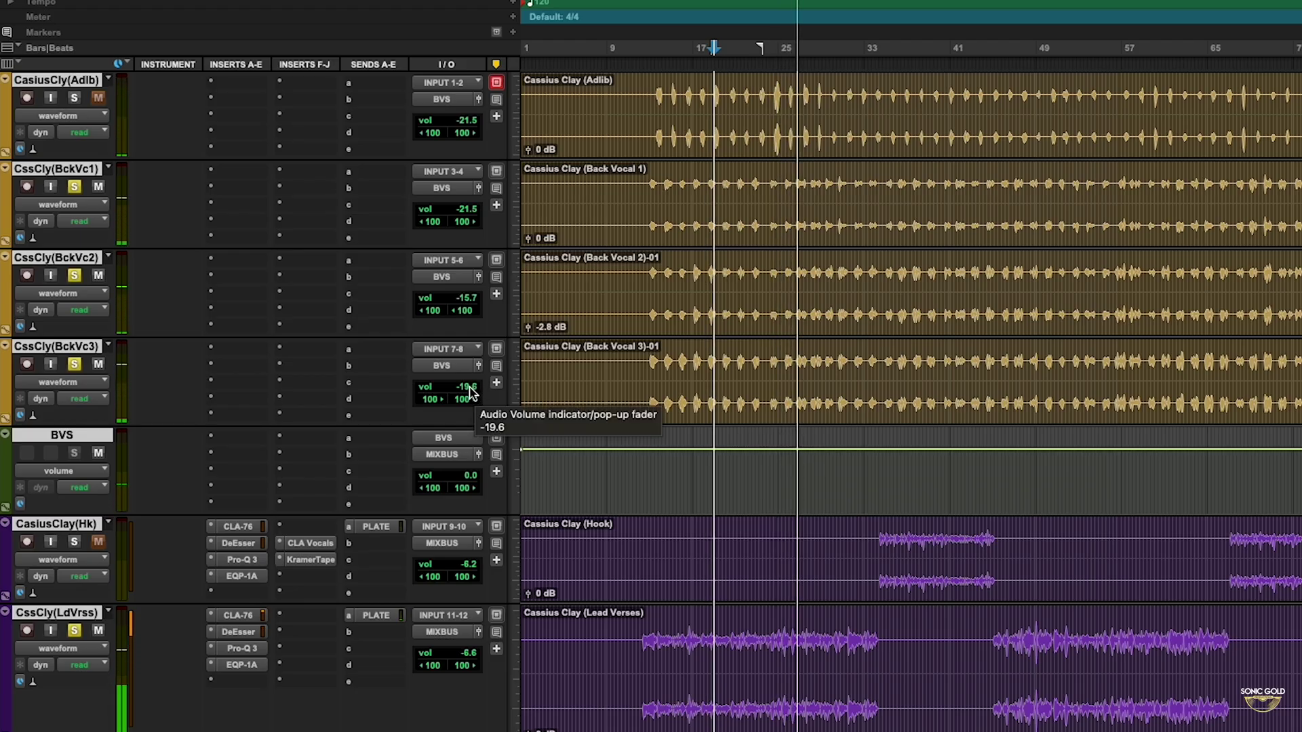
{"action": "left_click_drag", "start_coordinate": [475, 311], "coordinate": [473, 310]}
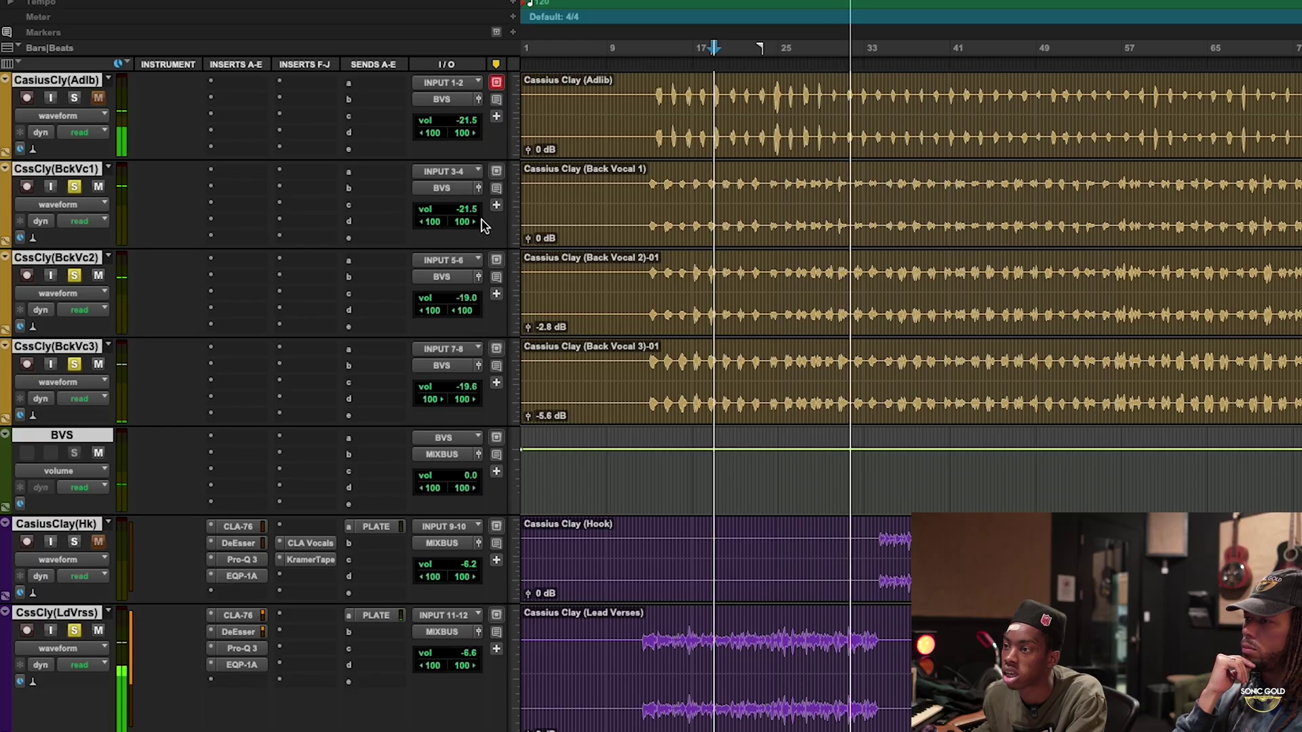
{"action": "left_click_drag", "start_coordinate": [468, 214], "coordinate": [474, 217]}
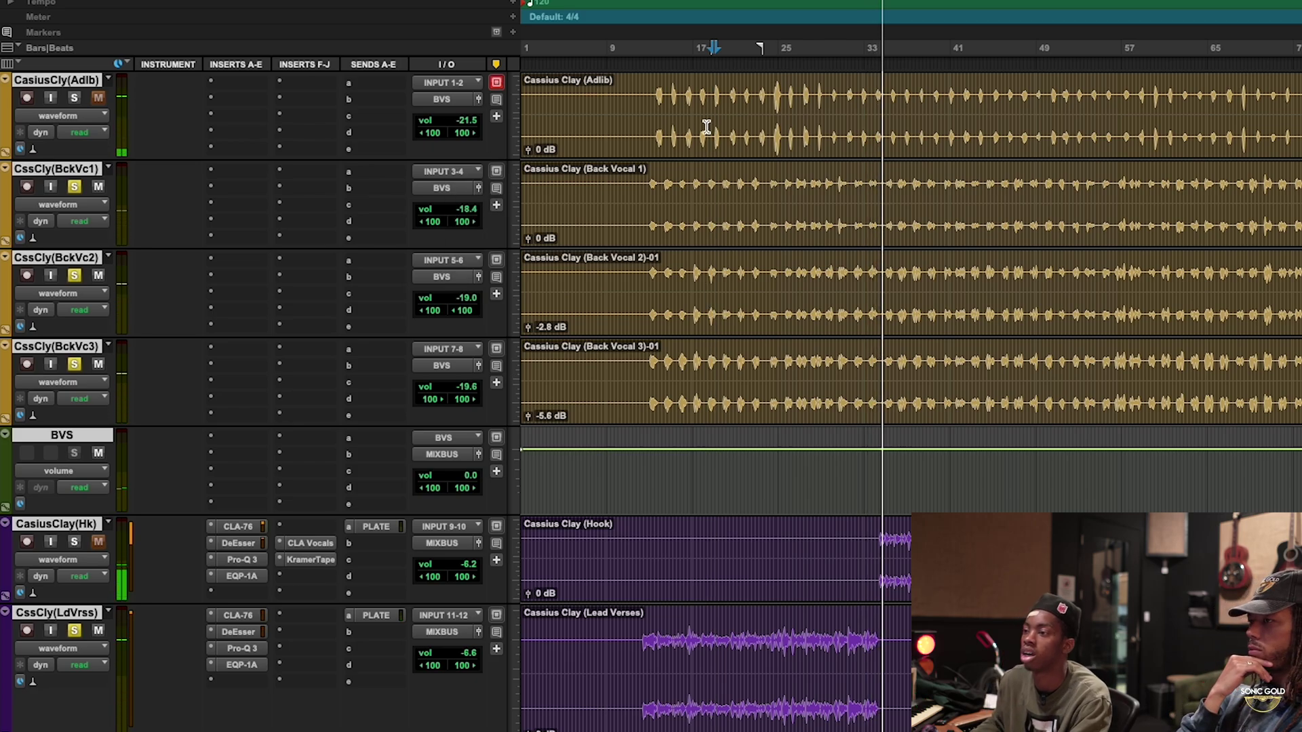
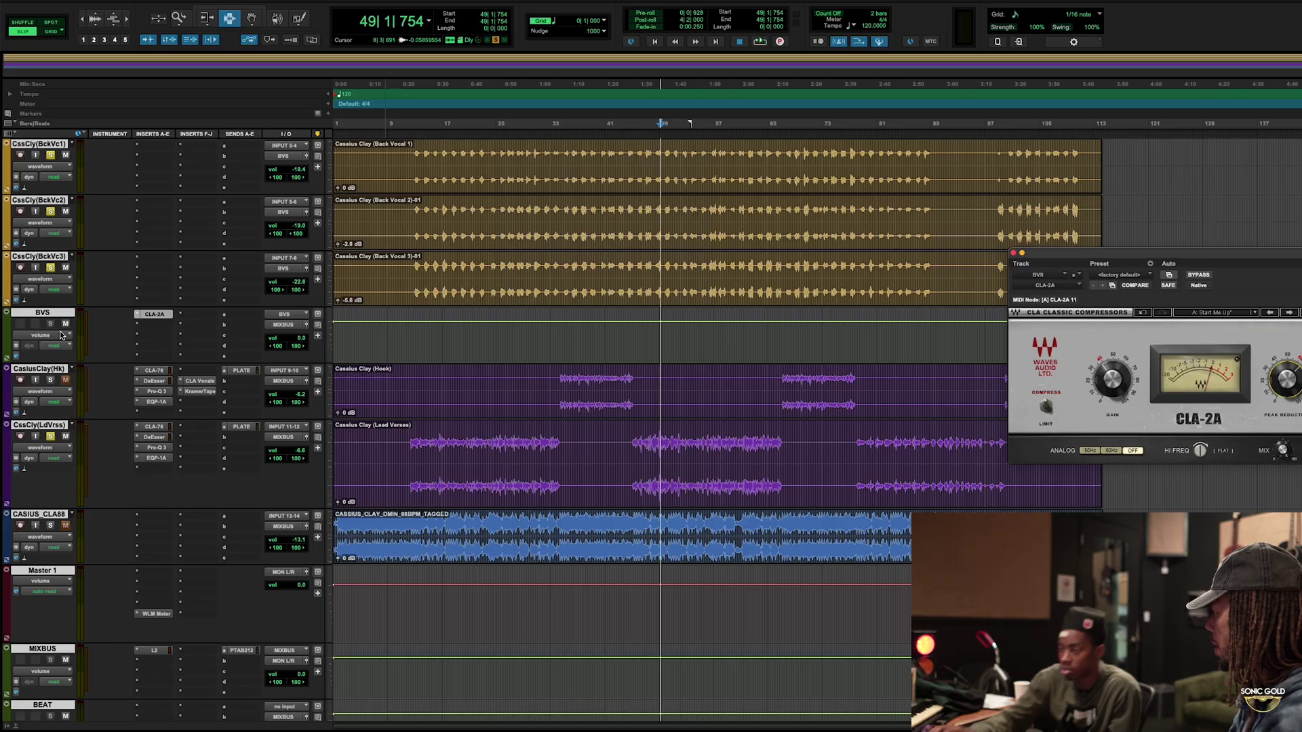
{"action": "left_click", "coordinate": [251, 318]}
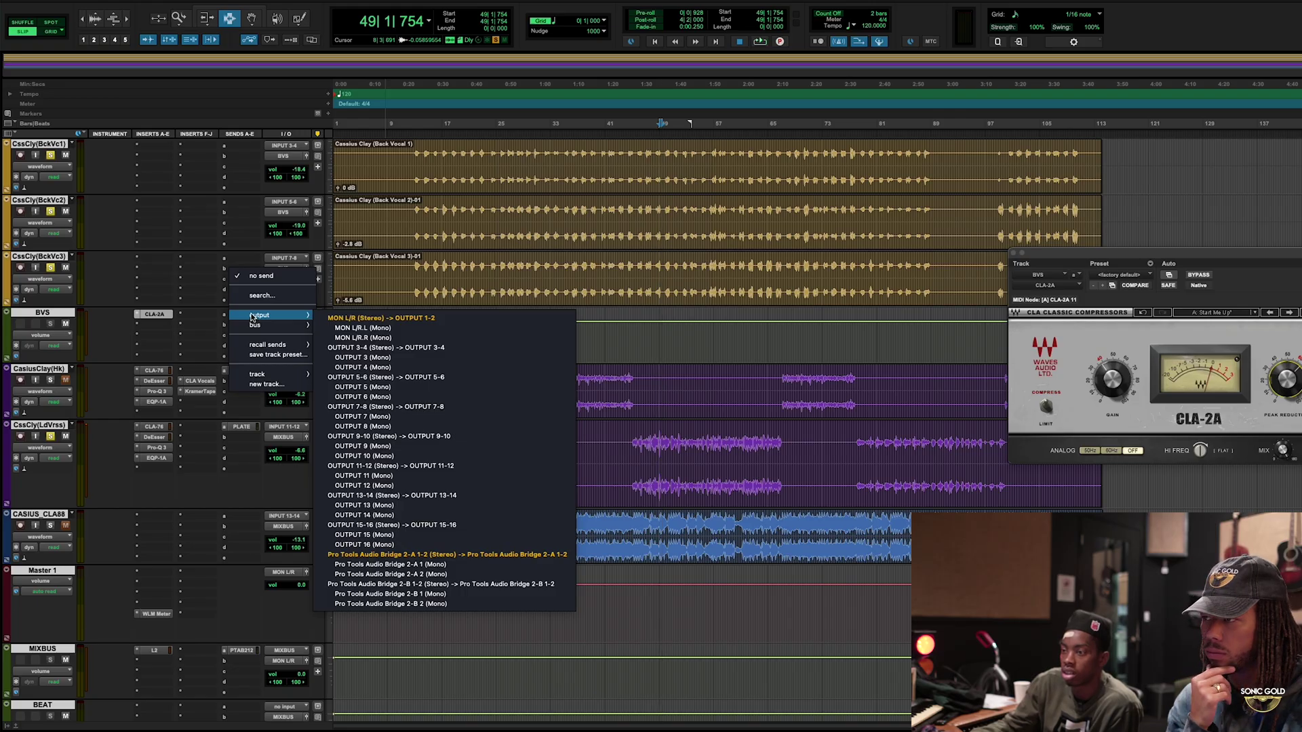
{"action": "mouse_move", "coordinate": [259, 325]}
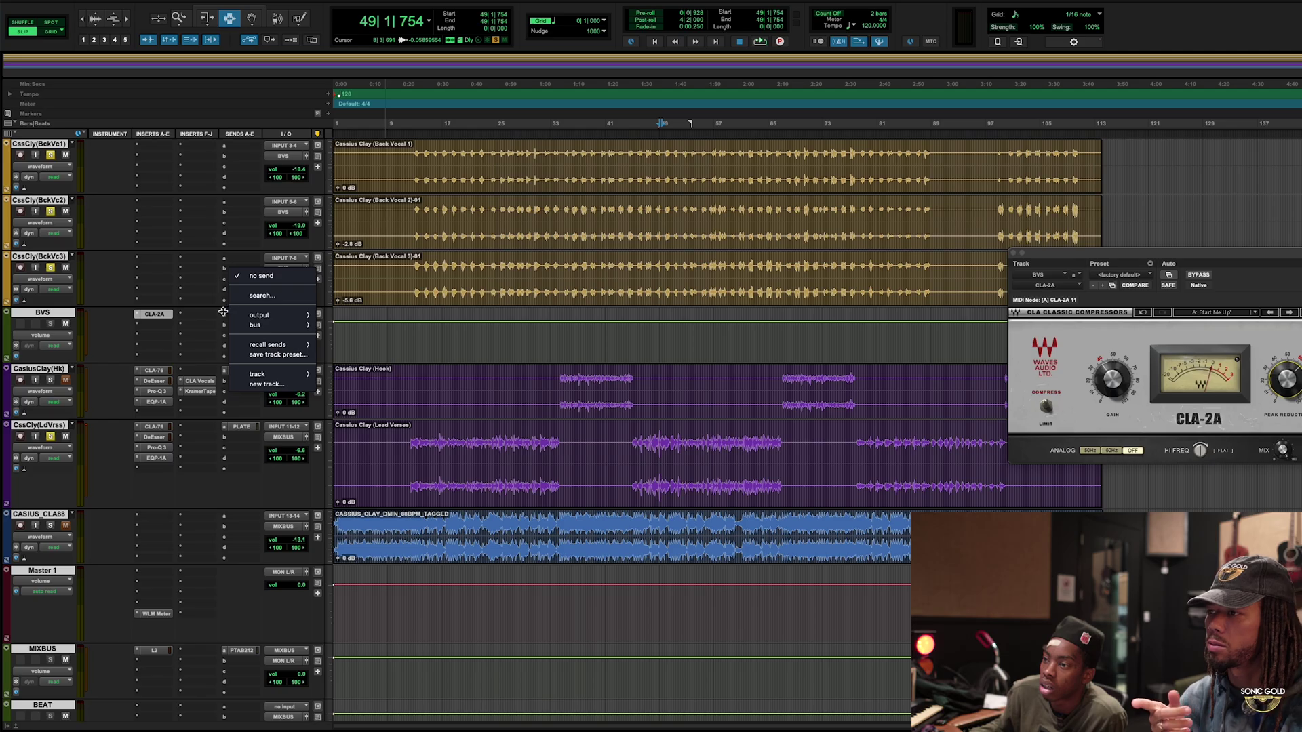
{"action": "left_click", "coordinate": [223, 311]}
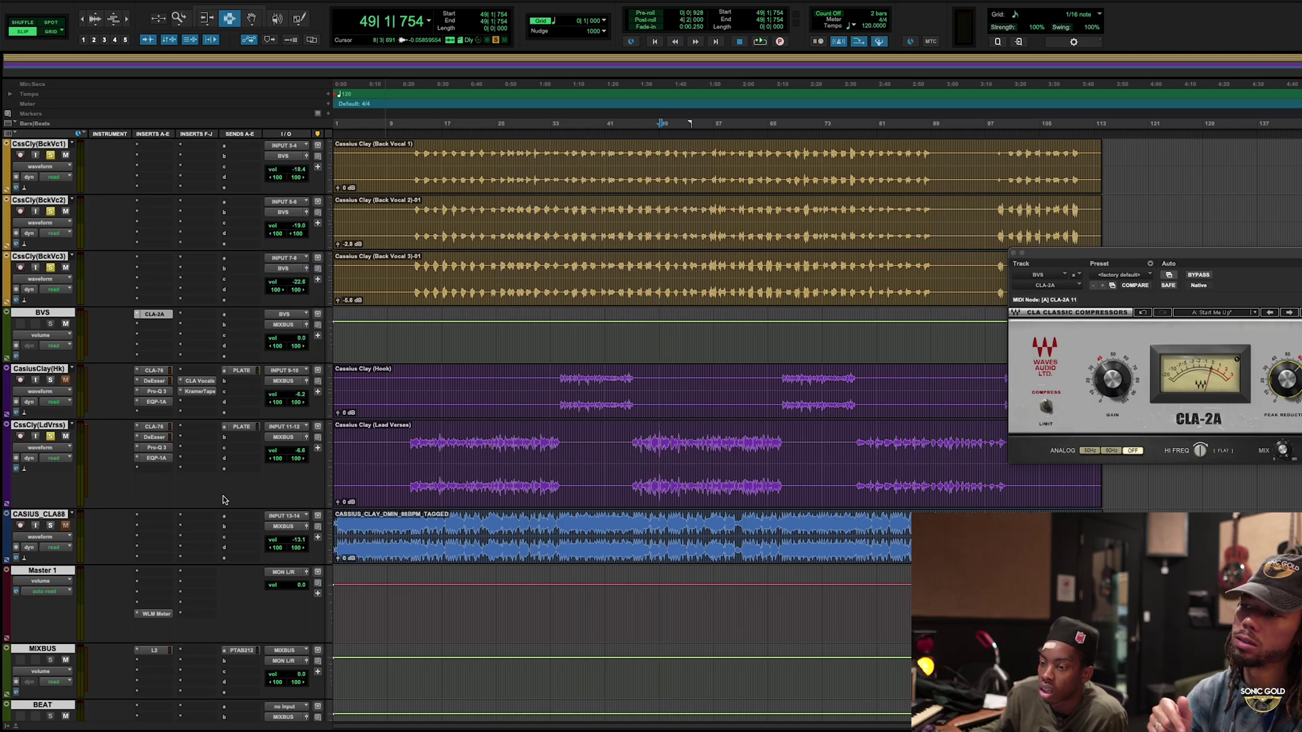
Insert the stereo VerbSuite Classics reverb on Aux 7 and move its window clear of the screen's edge.
{"action": "scroll", "coordinate": [223, 500], "scroll_direction": "down", "scroll_amount": 10}
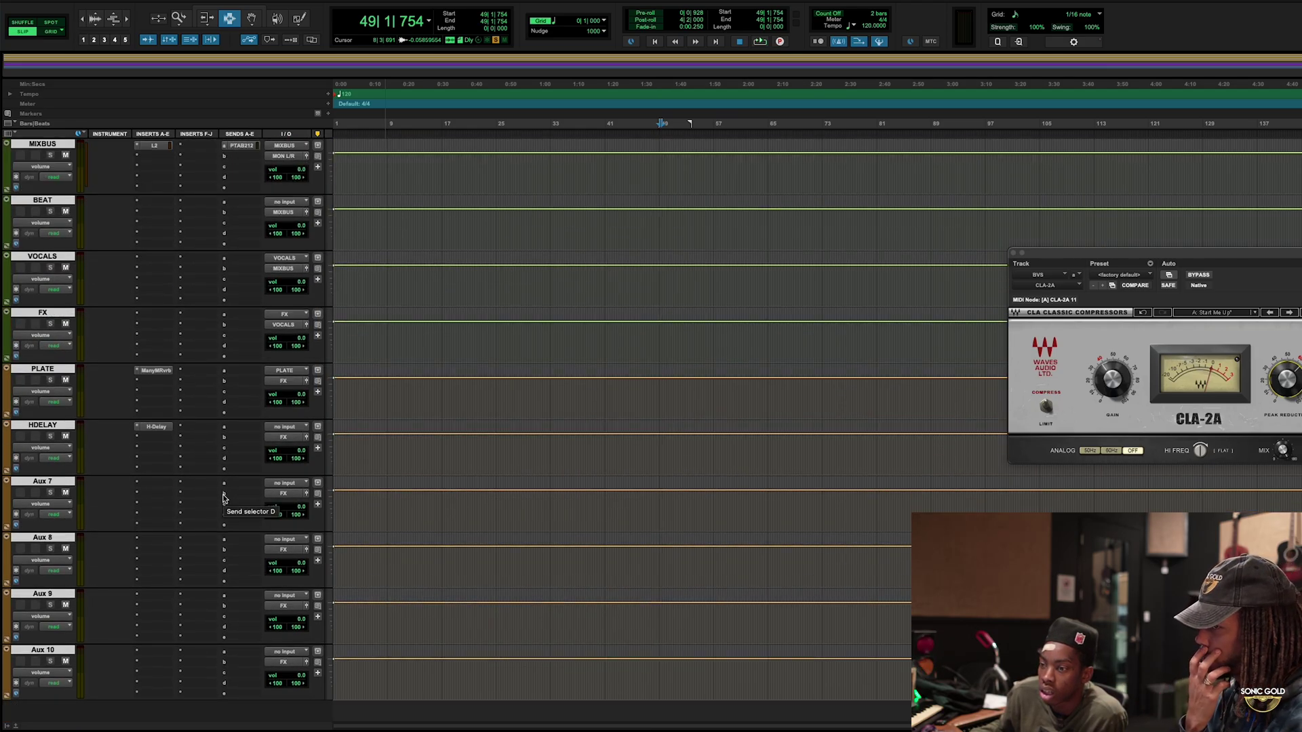
{"action": "left_click", "coordinate": [144, 484]}
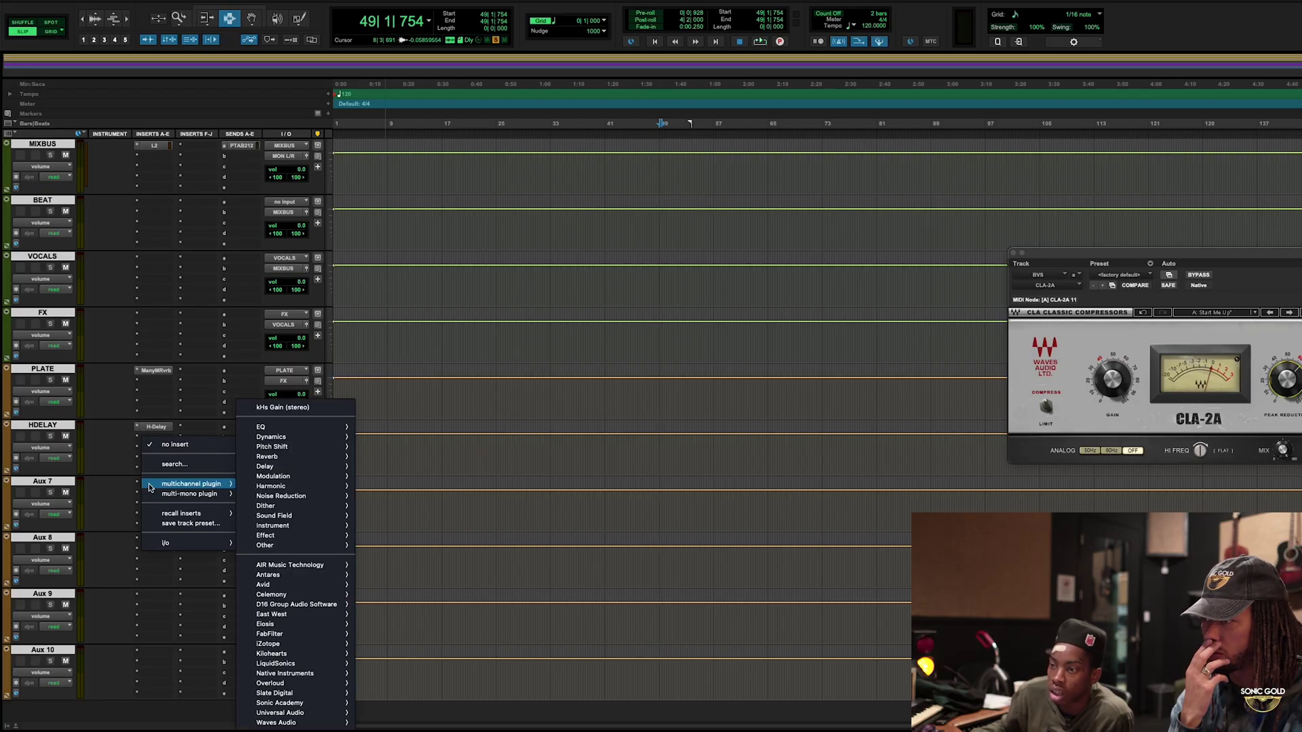
{"action": "left_click", "coordinate": [115, 459]}
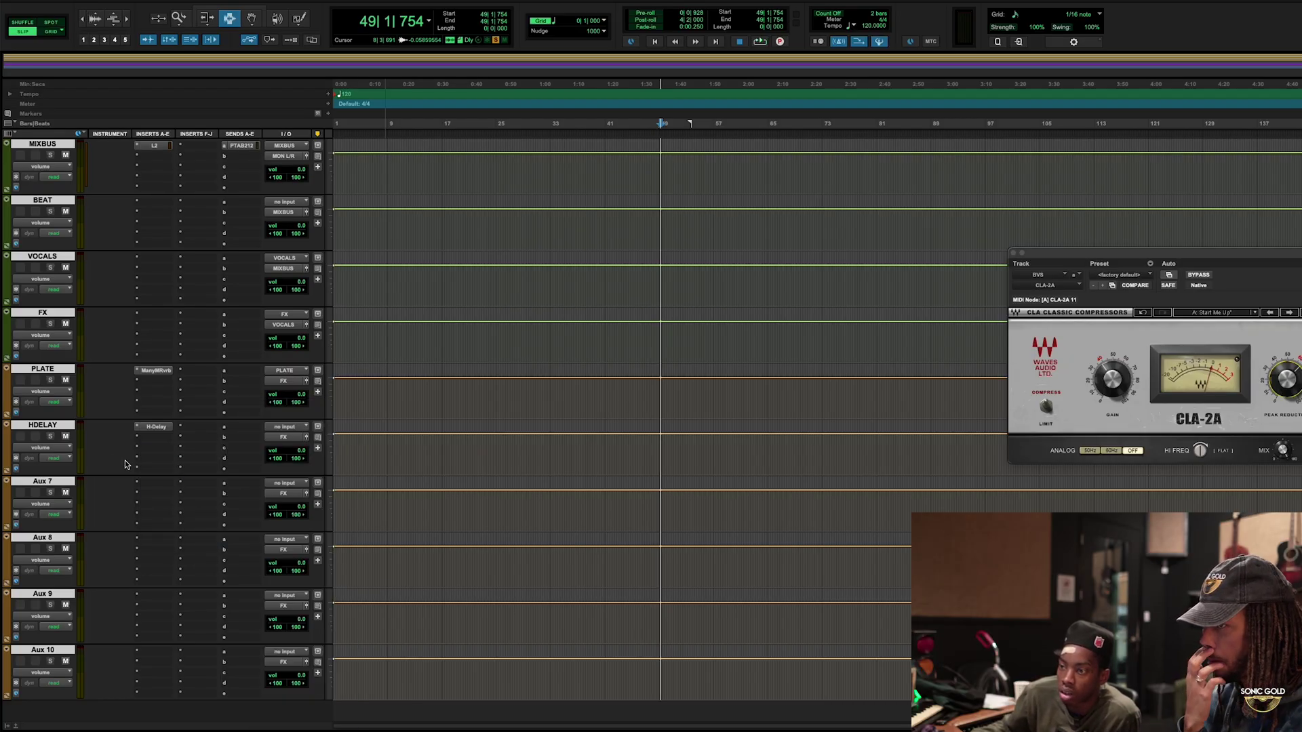
{"action": "left_click", "coordinate": [152, 486]}
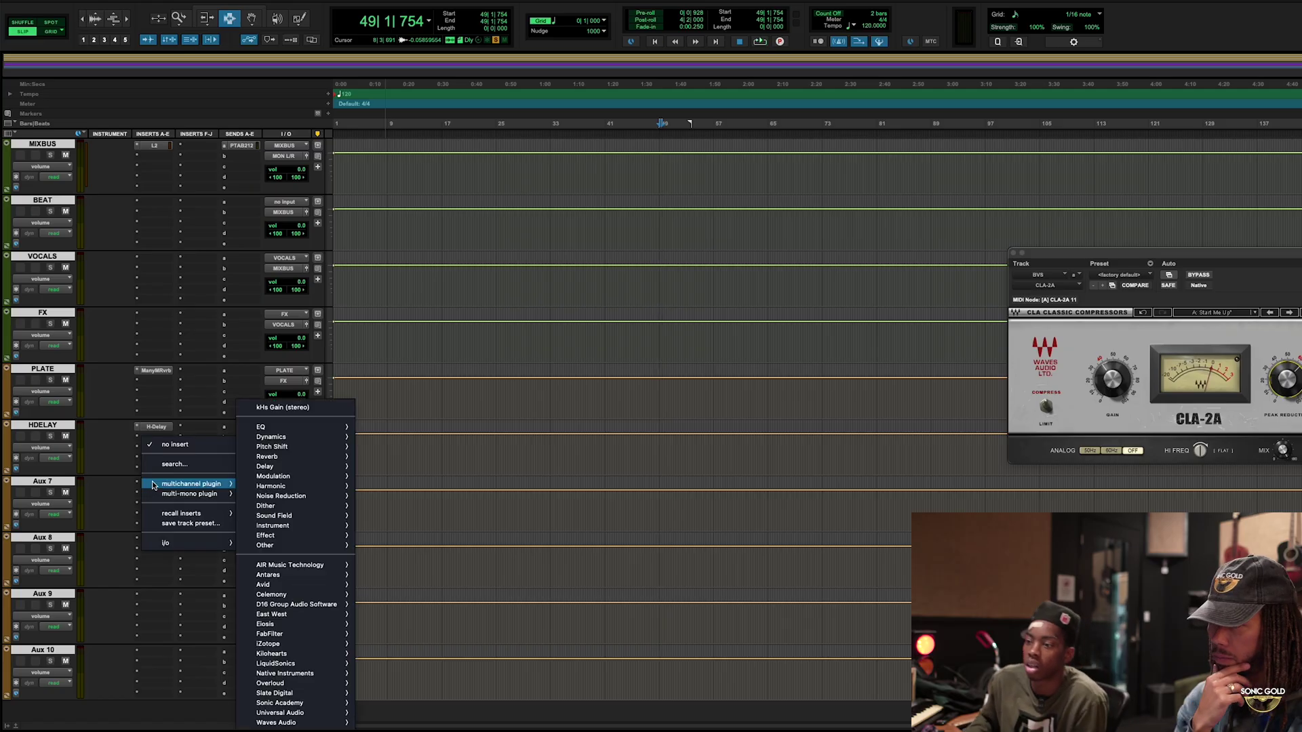
{"action": "mouse_move", "coordinate": [283, 449]}
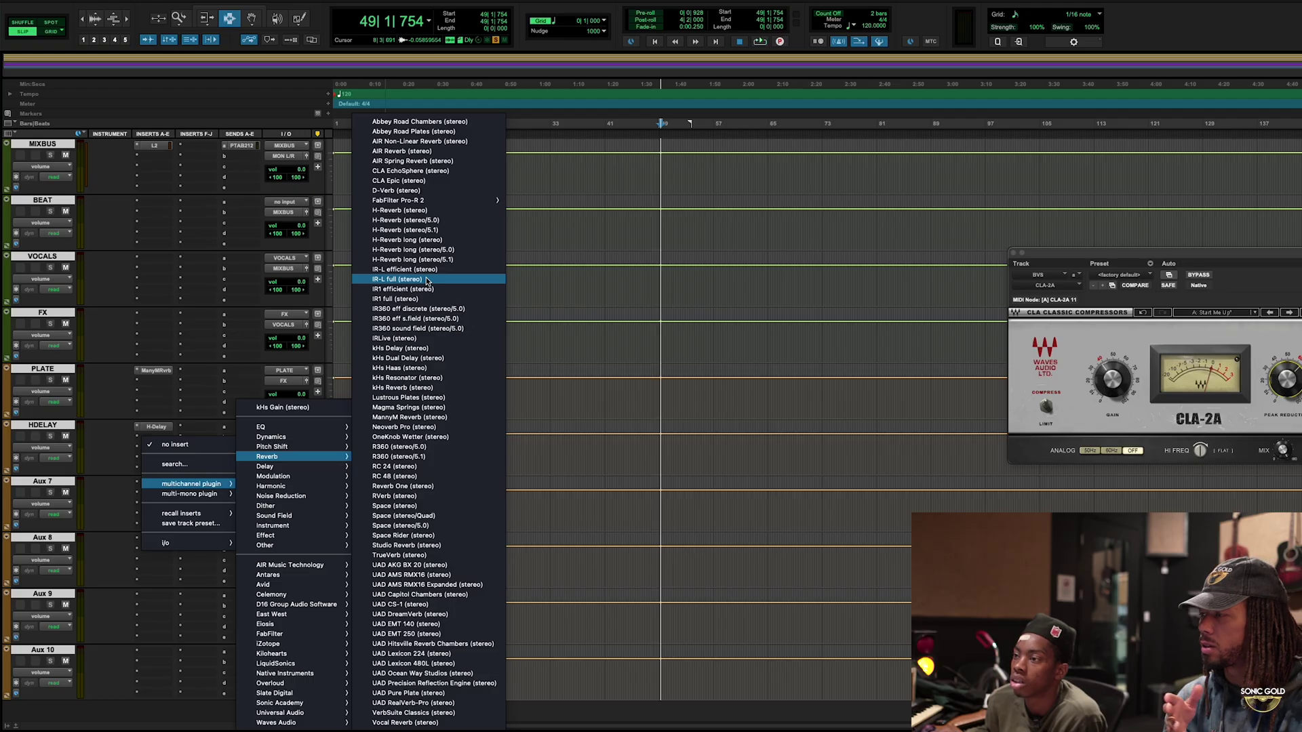
{"action": "left_click", "coordinate": [414, 713]}
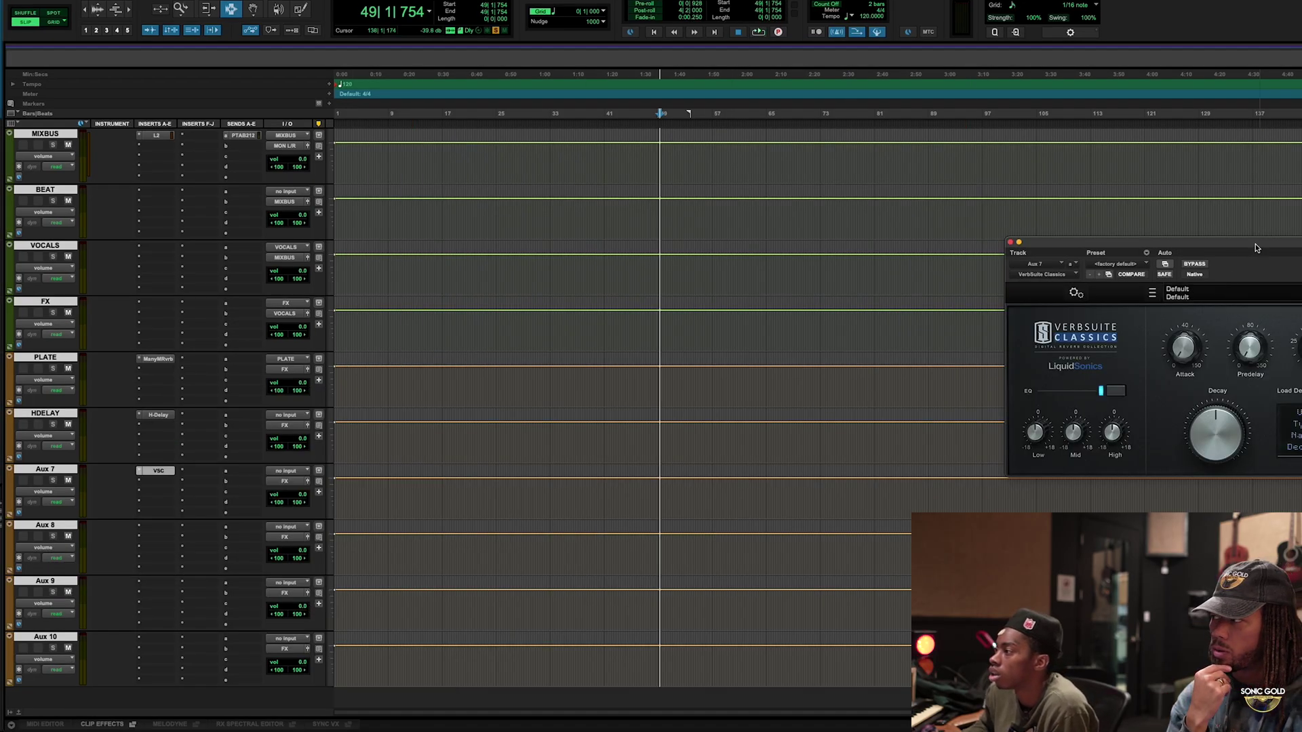
{"action": "left_click_drag", "start_coordinate": [1256, 249], "coordinate": [891, 218]}
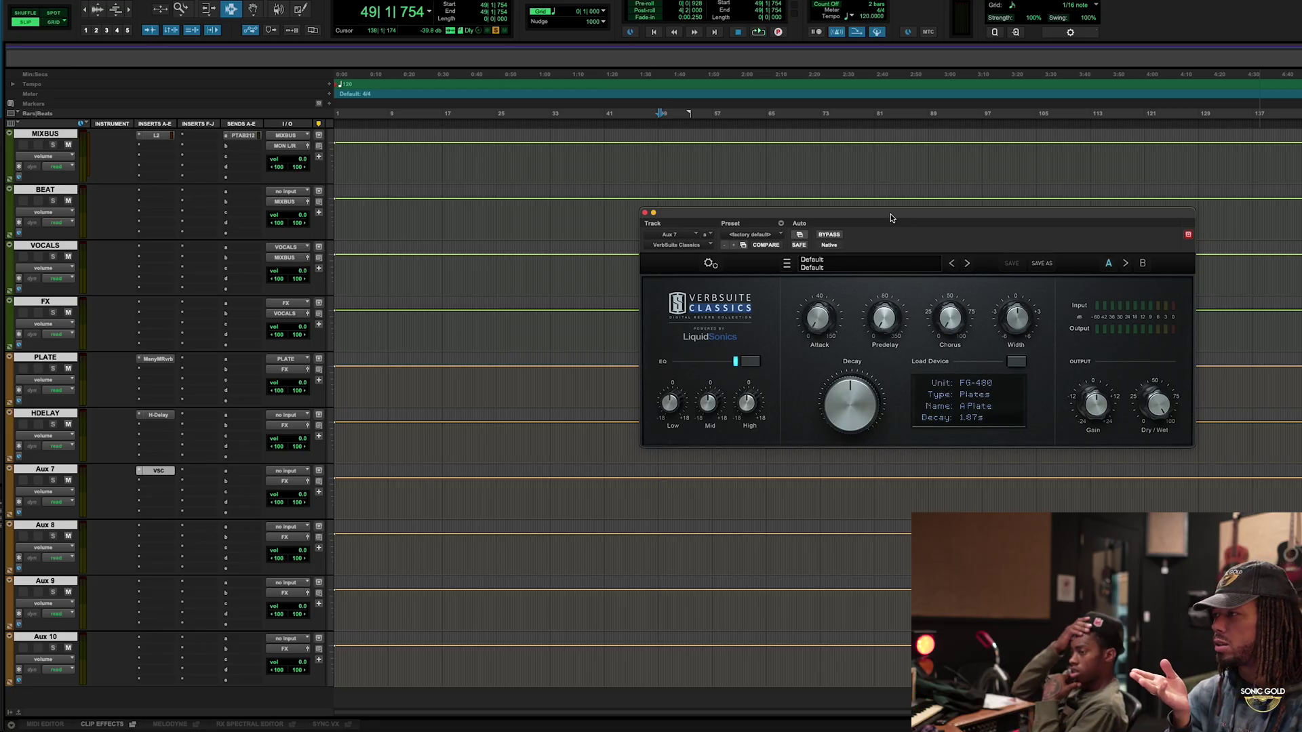
{"action": "left_click_drag", "start_coordinate": [891, 218], "coordinate": [833, 242]}
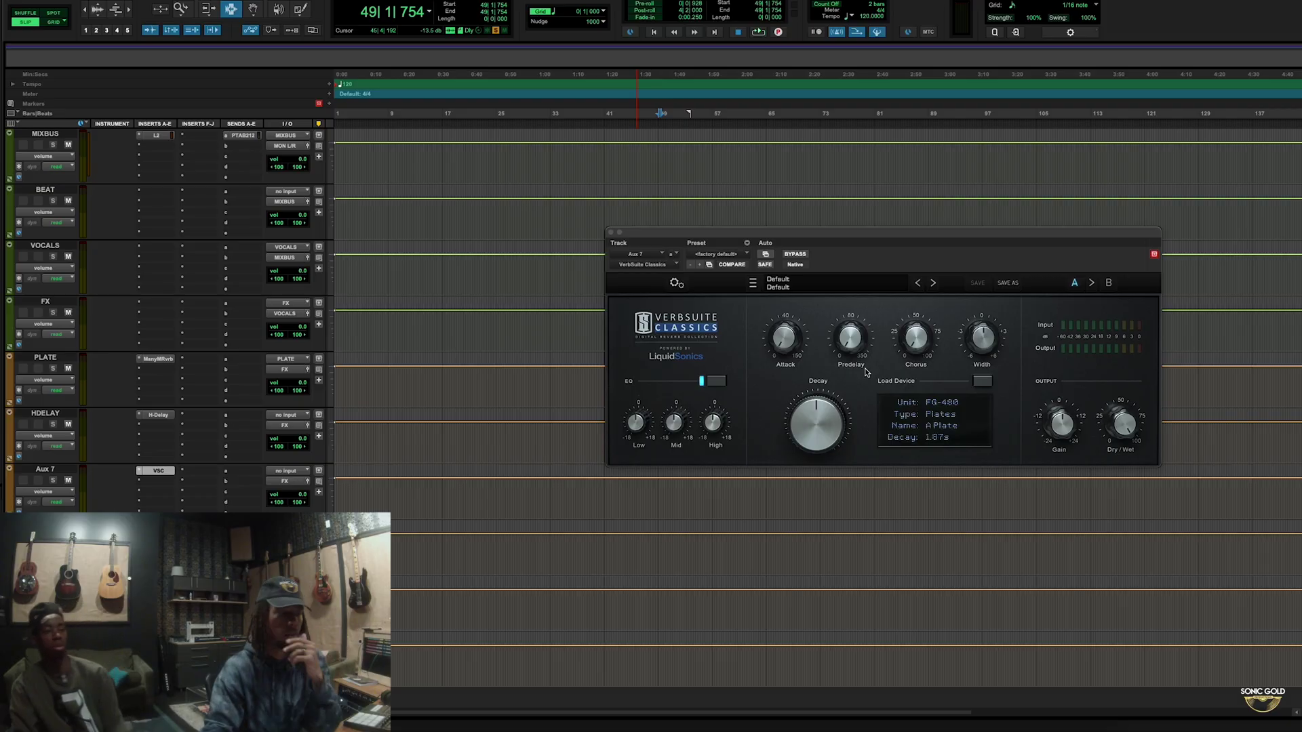
Bypass VerbSuite Classics on Aux 7 and insert the stereo Abbey Road Plates reverb in the slot below it.
{"action": "left_click", "coordinate": [158, 472], "text": "super"}
{"action": "left_click", "coordinate": [154, 482]}
{"action": "mouse_move", "coordinate": [196, 482]}
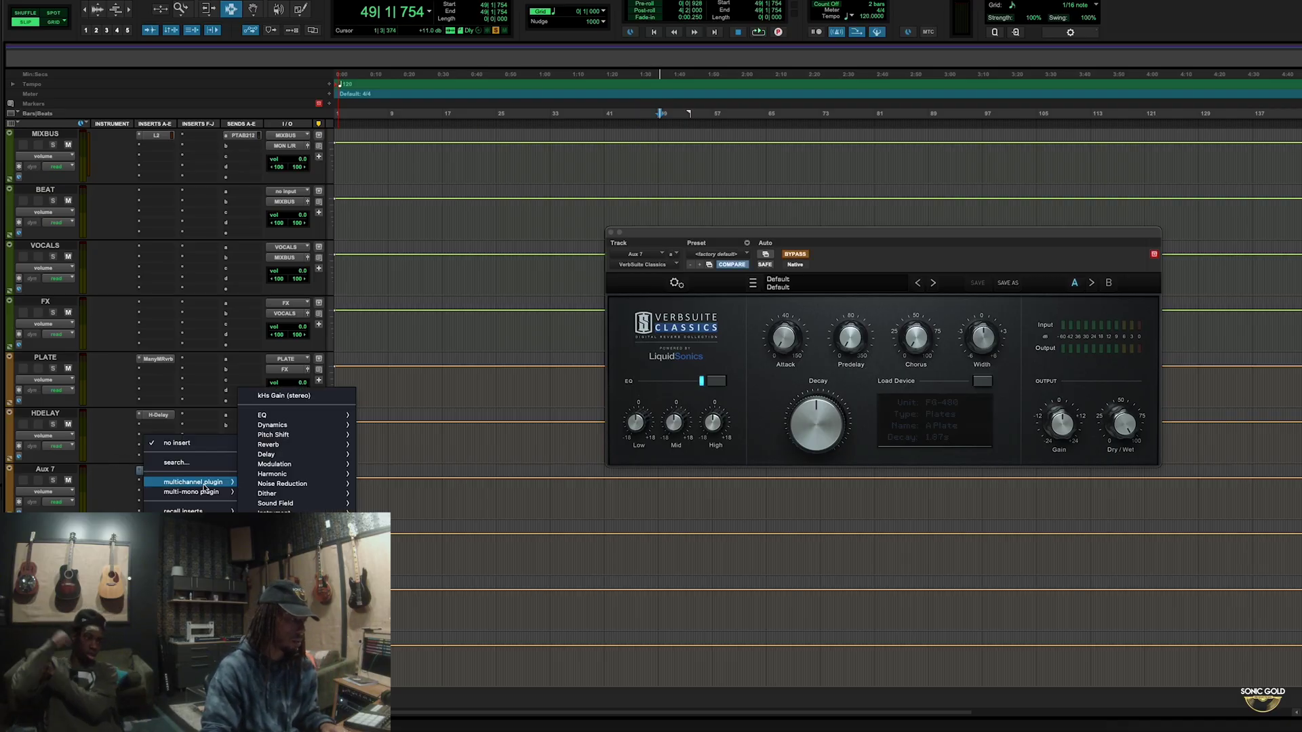
{"action": "mouse_move", "coordinate": [308, 446]}
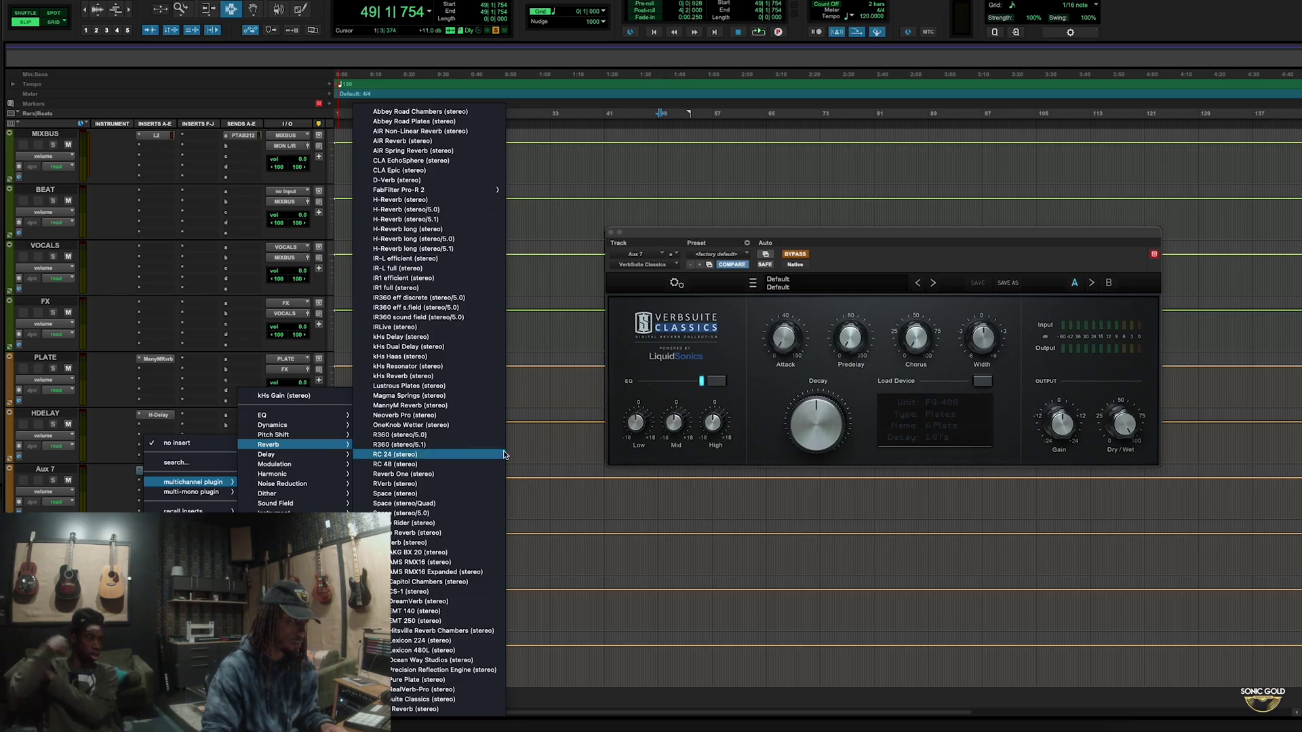
{"action": "left_click", "coordinate": [415, 121]}
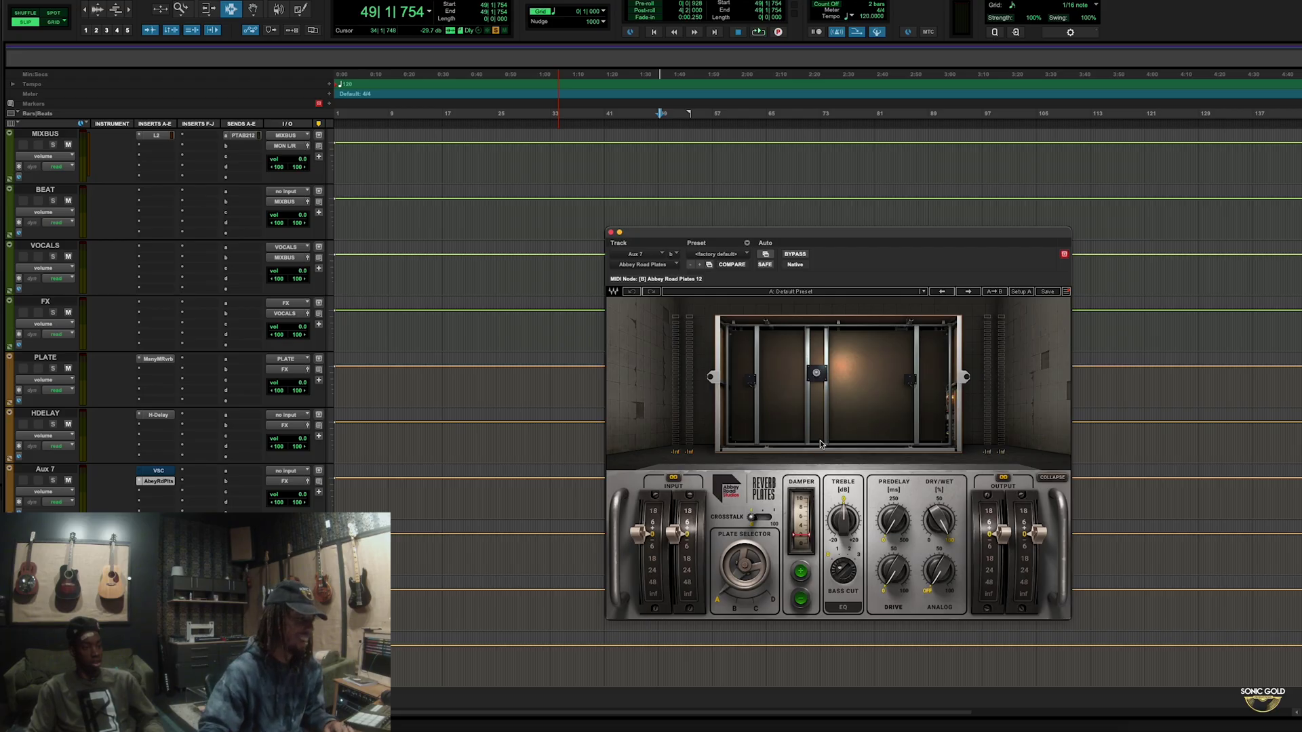
Replace Abbey Road Plates on Aux 7 with the stereo Abbey Road Chambers reverb.
{"action": "left_click", "coordinate": [137, 483]}
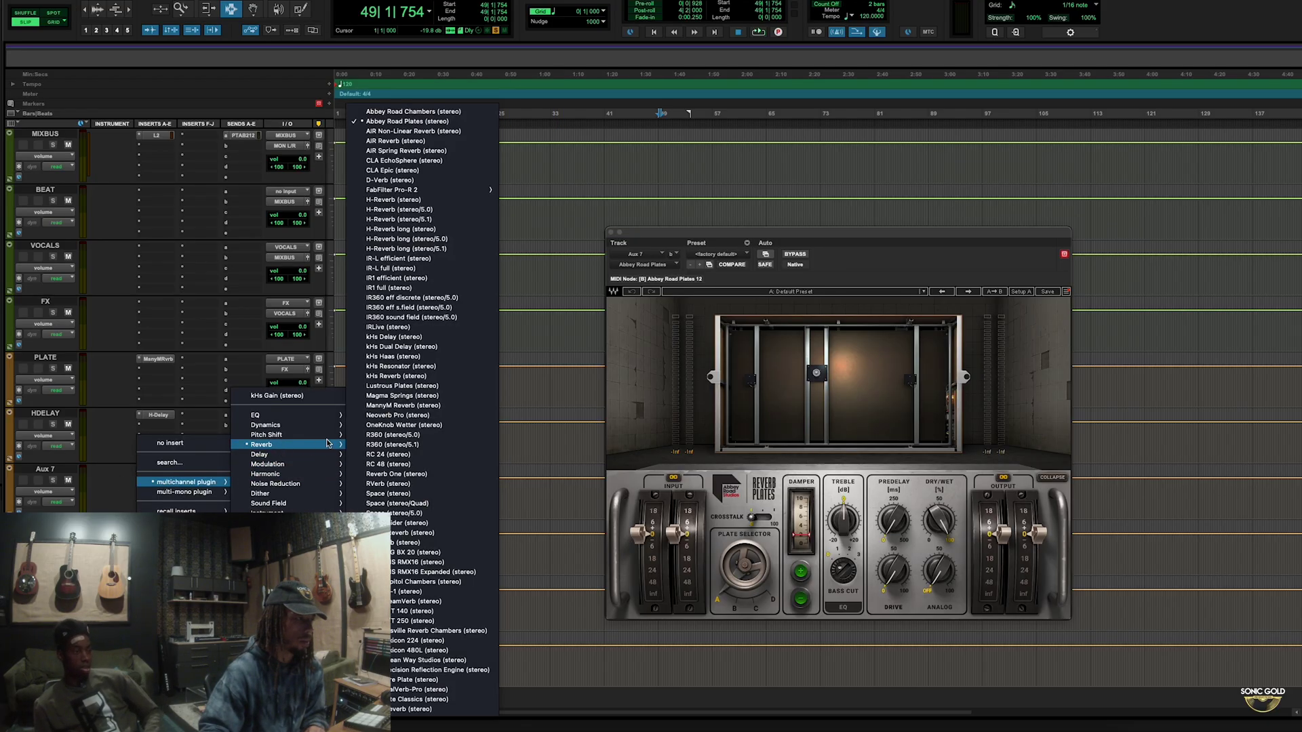
{"action": "mouse_move", "coordinate": [322, 452]}
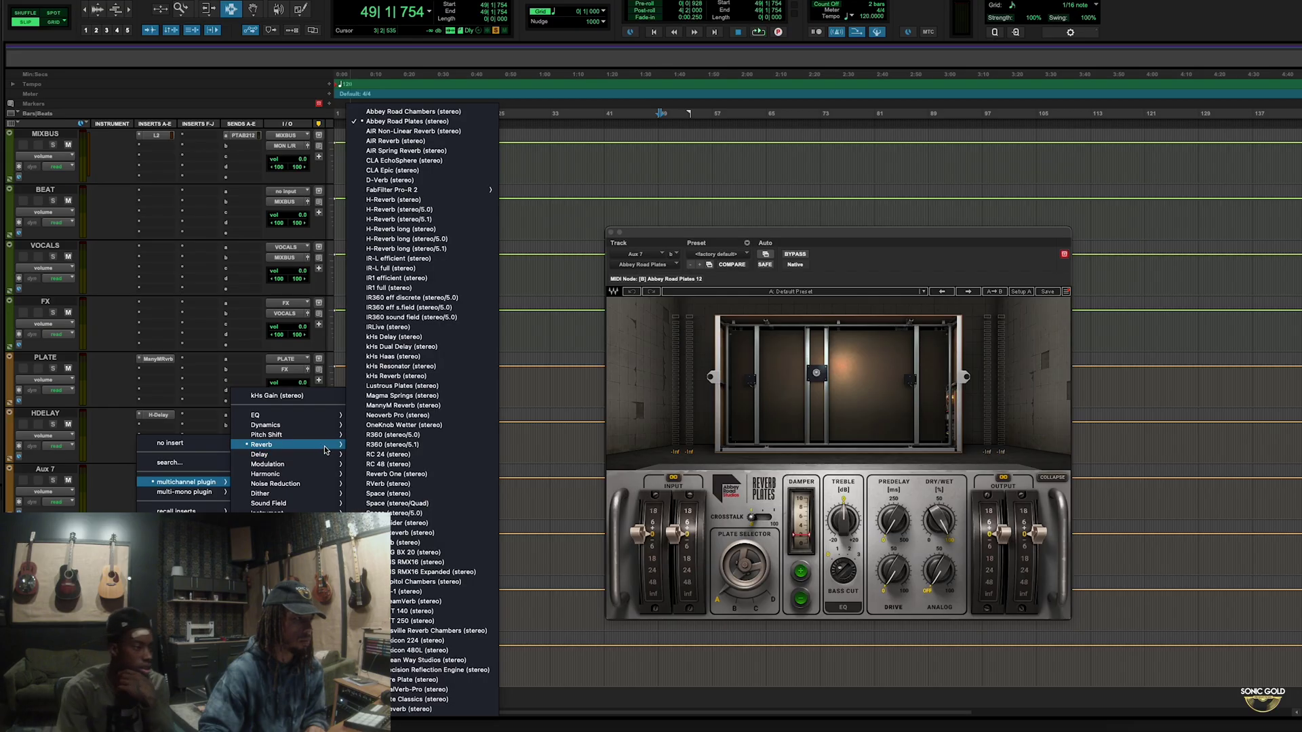
{"action": "left_click", "coordinate": [437, 116]}
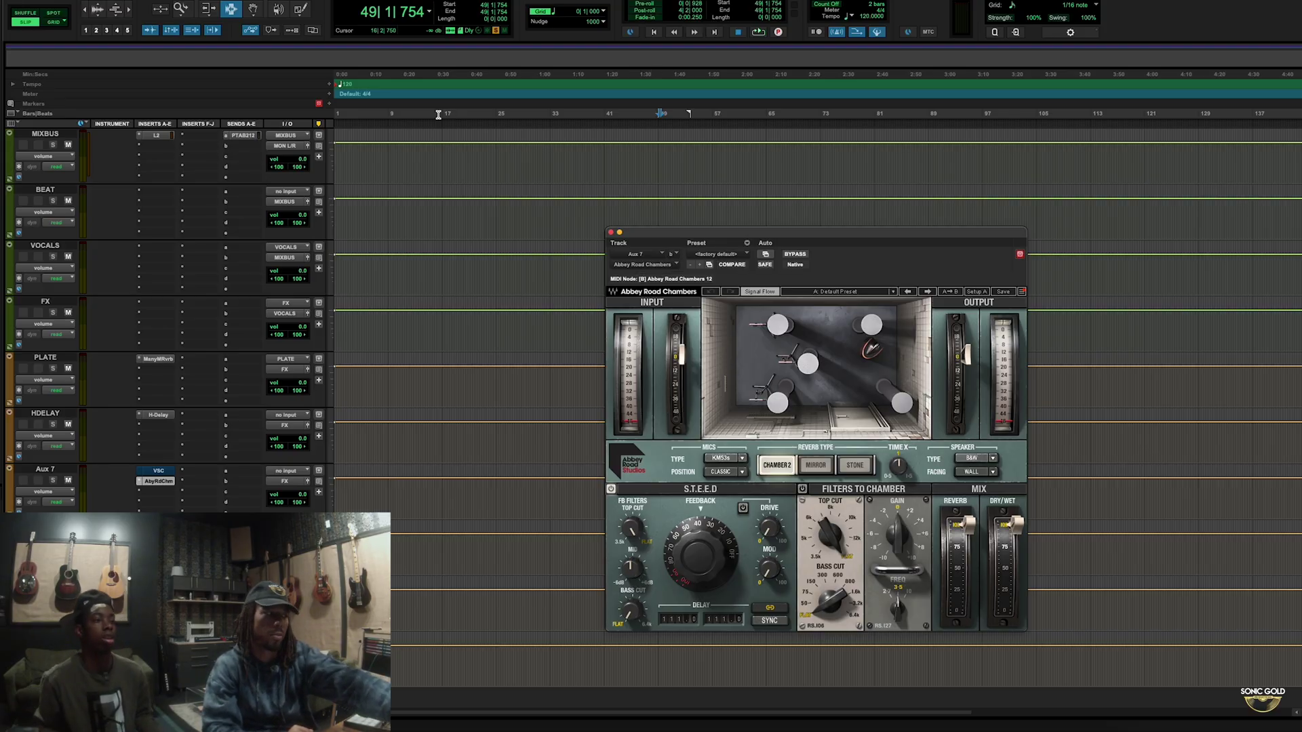
Review the bypassed VerbSuite Classics reverb, and bring Abbey Road Chambers back into view.
{"action": "left_click", "coordinate": [157, 472]}
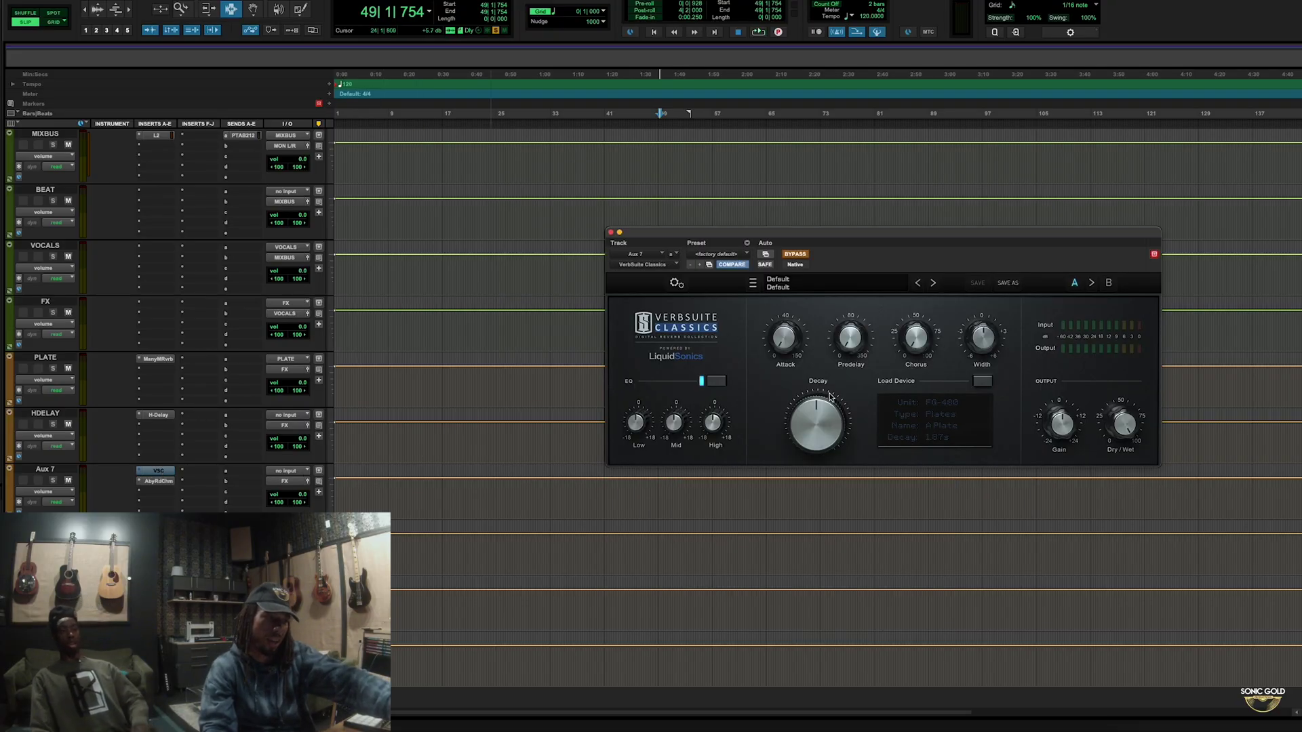
{"action": "mouse_move", "coordinate": [830, 400]}
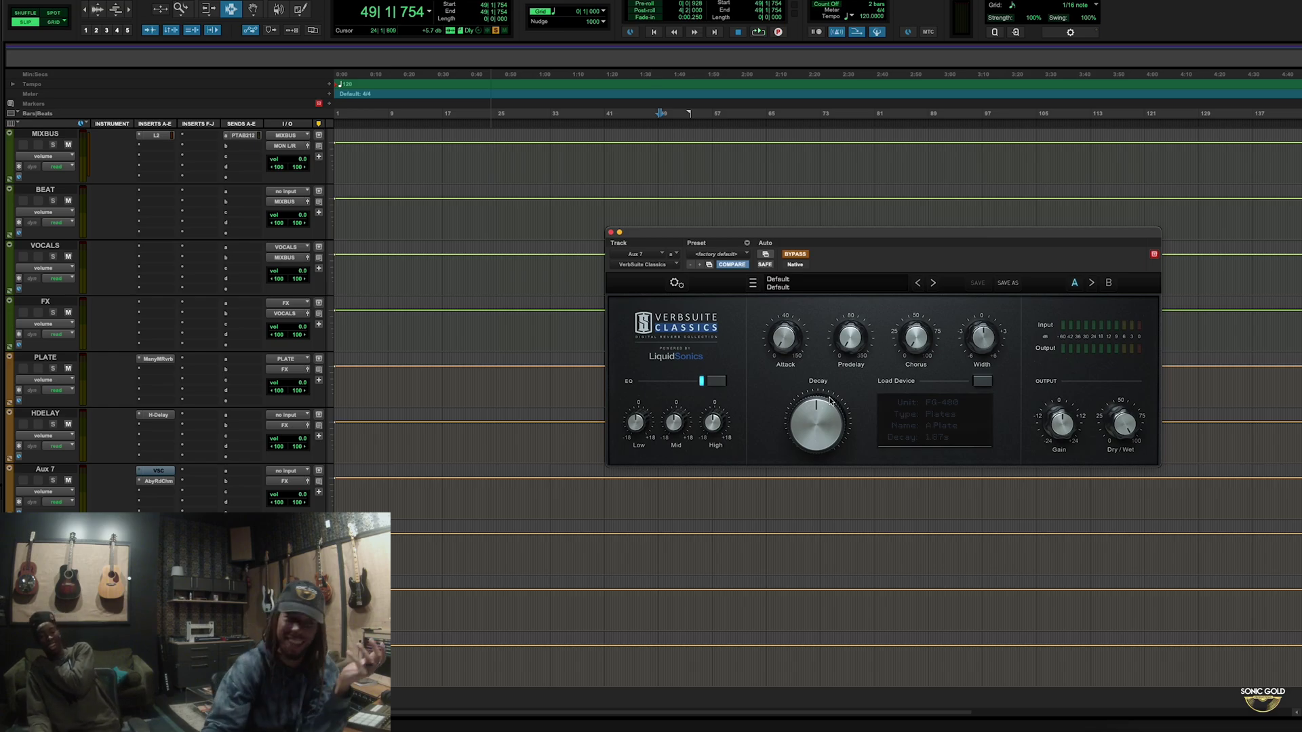
{"action": "left_click", "coordinate": [158, 481]}
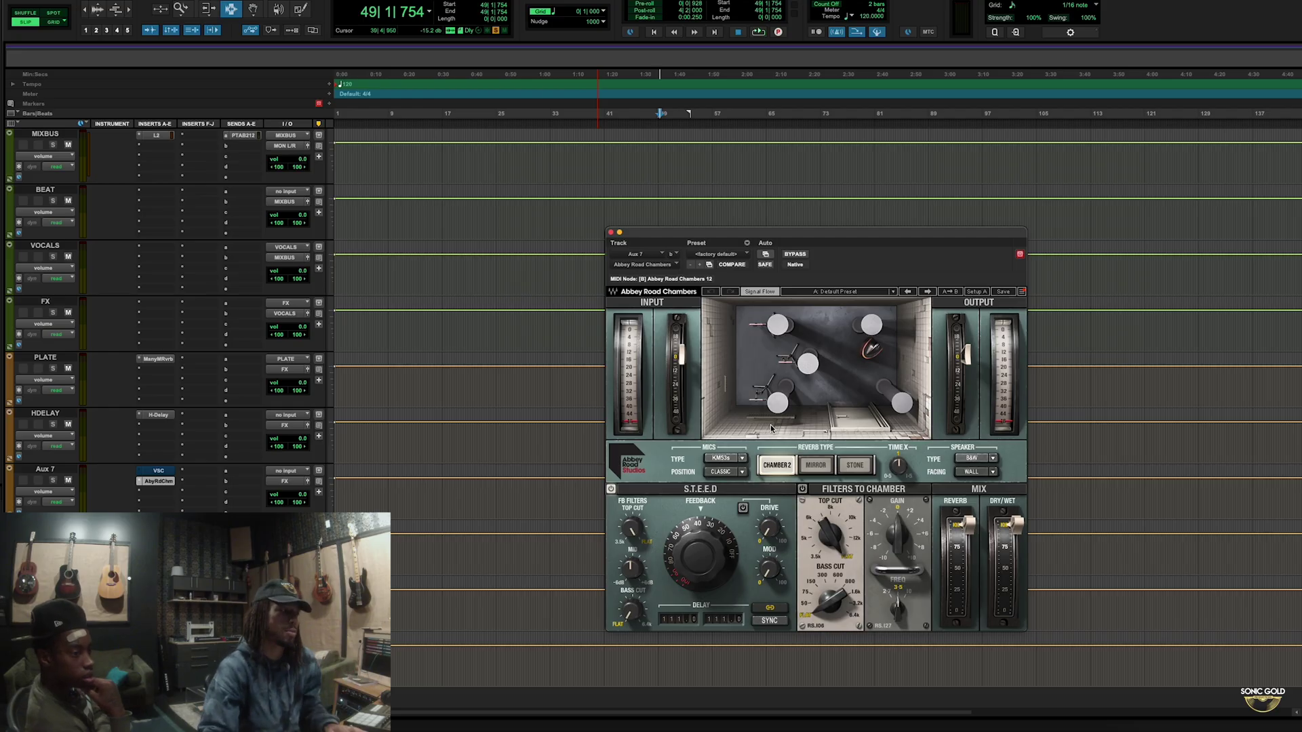
Rename the Aux 7 track as CHAMBER.
{"action": "double_click", "coordinate": [52, 475]}
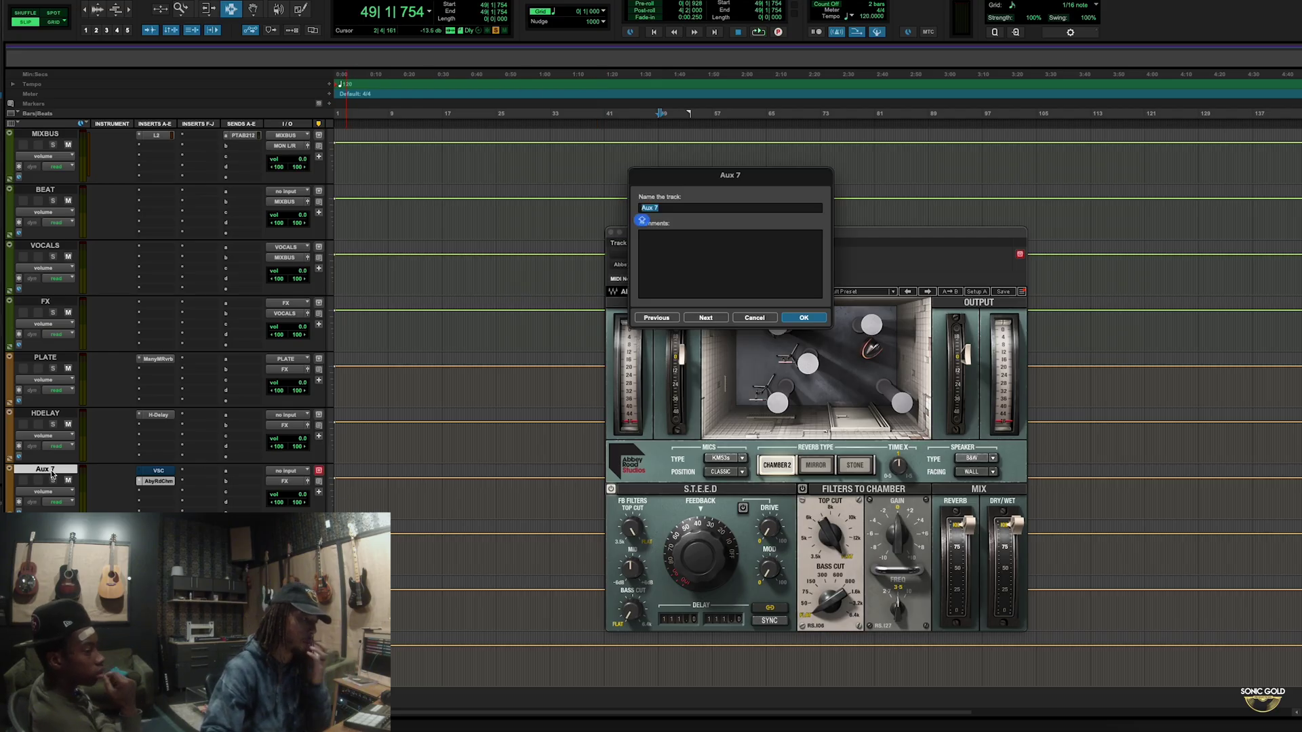
{"action": "type", "text": "c"}
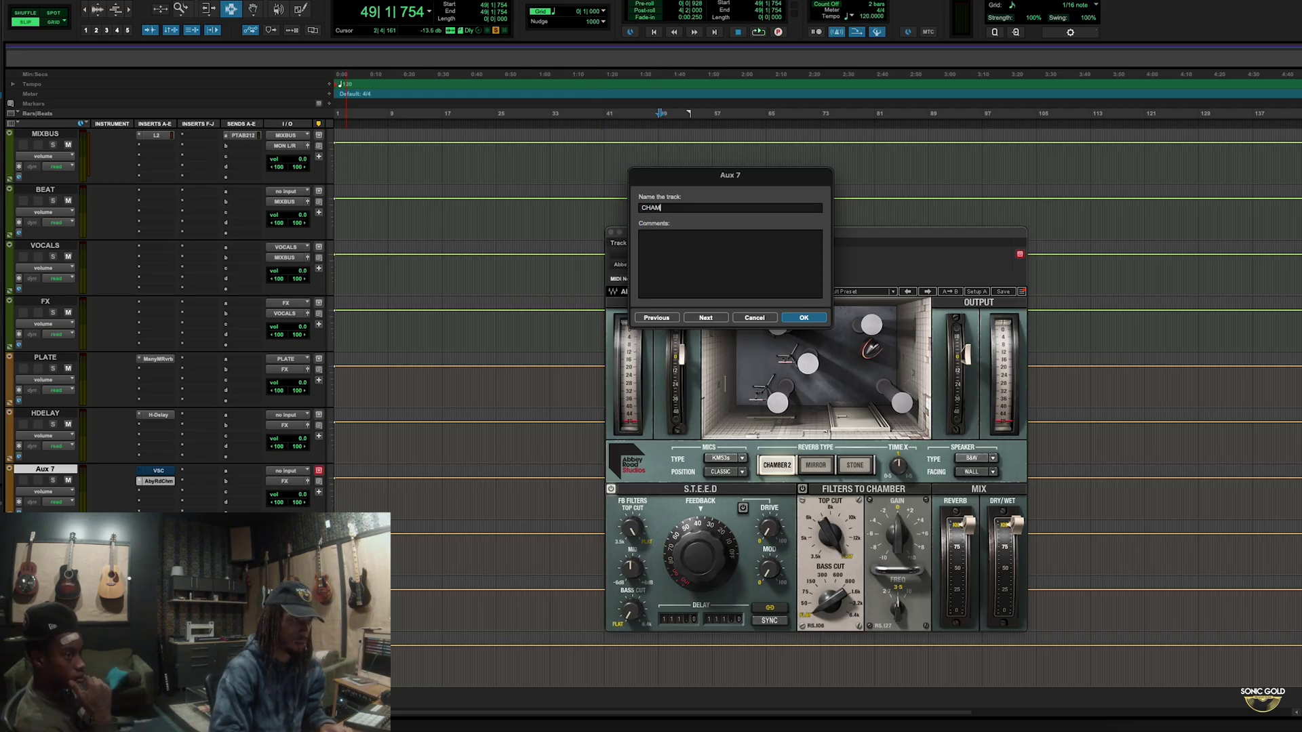
{"action": "type", "text": "HAM"}
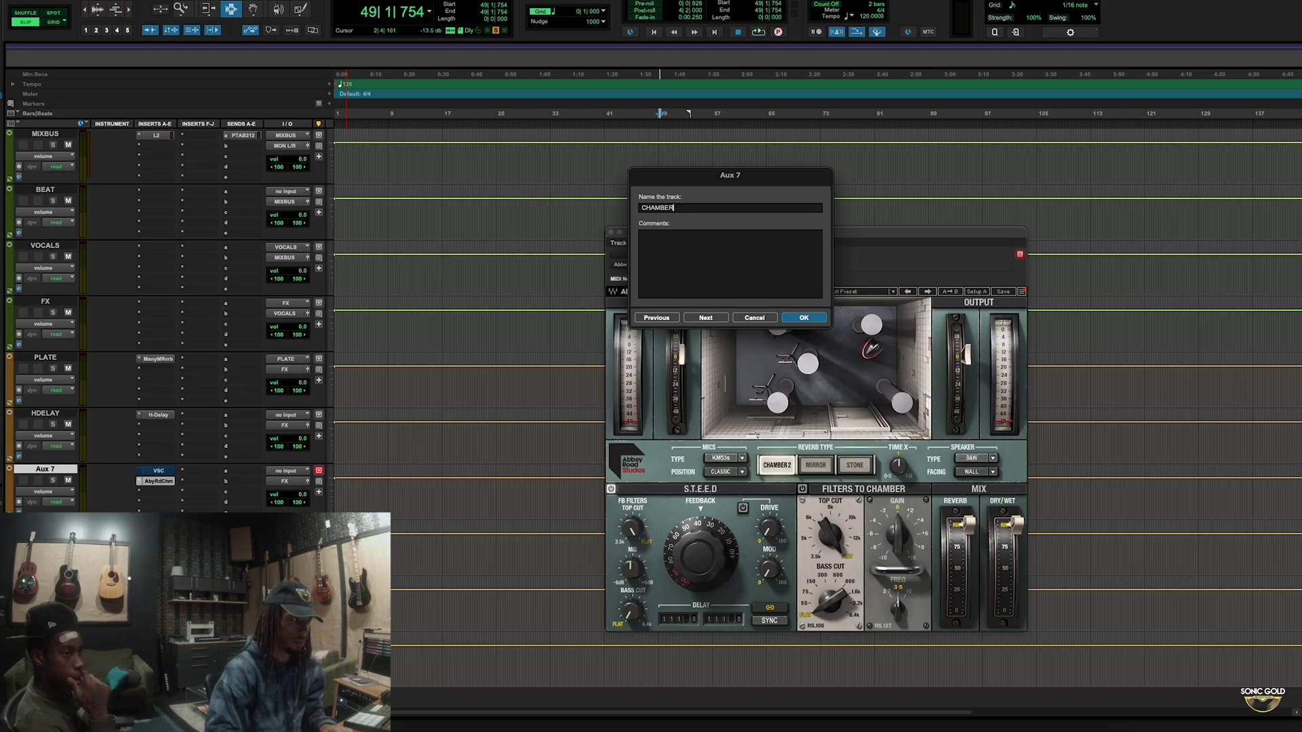
{"action": "key", "text": "Return"}
Add a send from the BVS bus to the CHAMBER track and move the send window beside the reverb plugin.
{"action": "scroll", "coordinate": [94, 462], "scroll_direction": "down", "scroll_amount": 5}
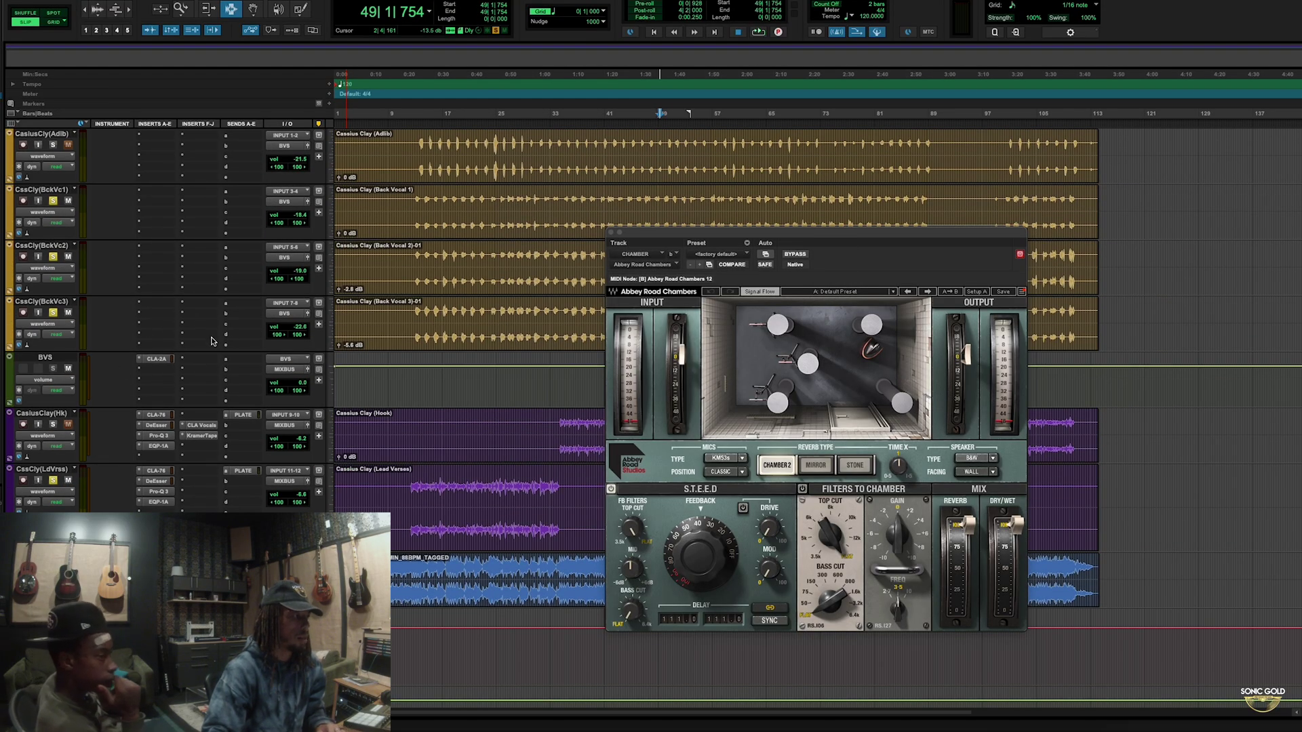
{"action": "left_click", "coordinate": [246, 361]}
{"action": "mouse_move", "coordinate": [244, 365]}
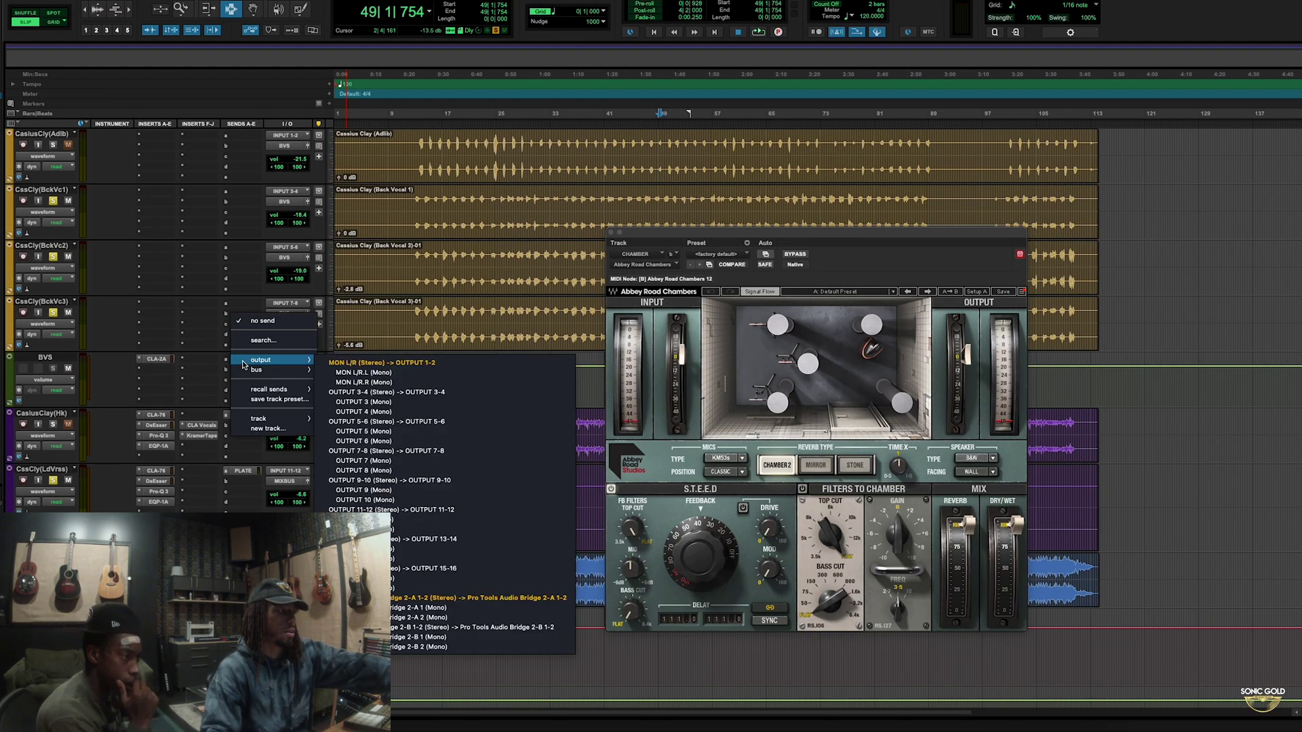
{"action": "mouse_move", "coordinate": [286, 417]}
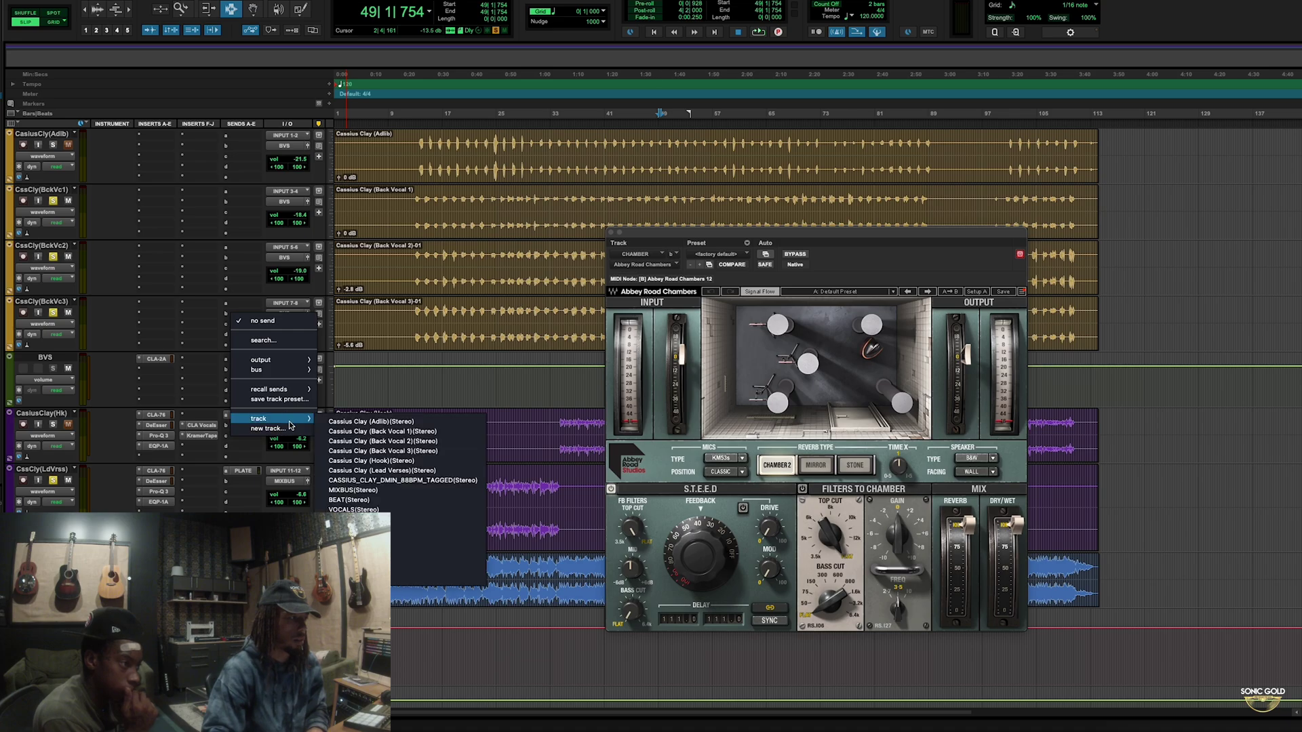
{"action": "left_click", "coordinate": [397, 551]}
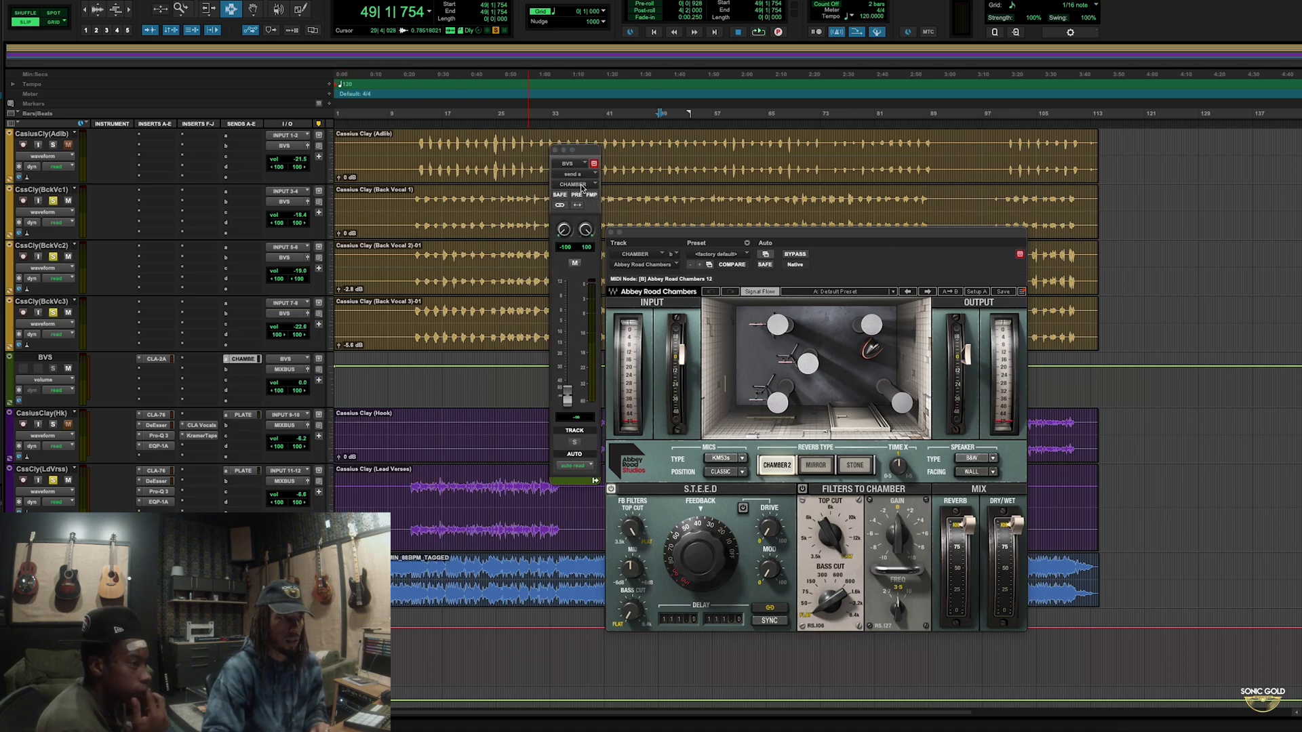
{"action": "left_click_drag", "start_coordinate": [573, 149], "coordinate": [1162, 201]}
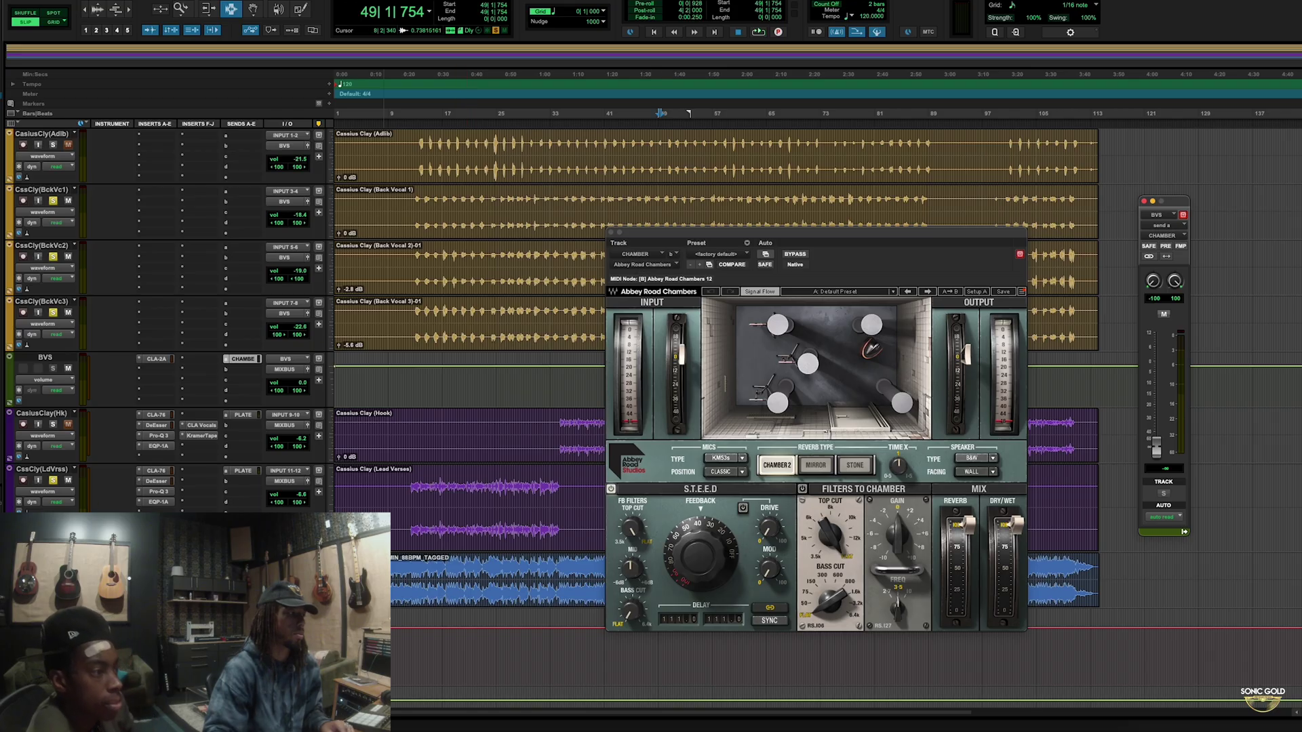
Play the back vocals from about bar 13 and set the BVS send to CHAMBER to -14.7 dB.
{"action": "left_click", "coordinate": [415, 309]}
{"action": "key", "text": "space"}
{"action": "key", "text": "space"}
{"action": "key", "text": "space"}
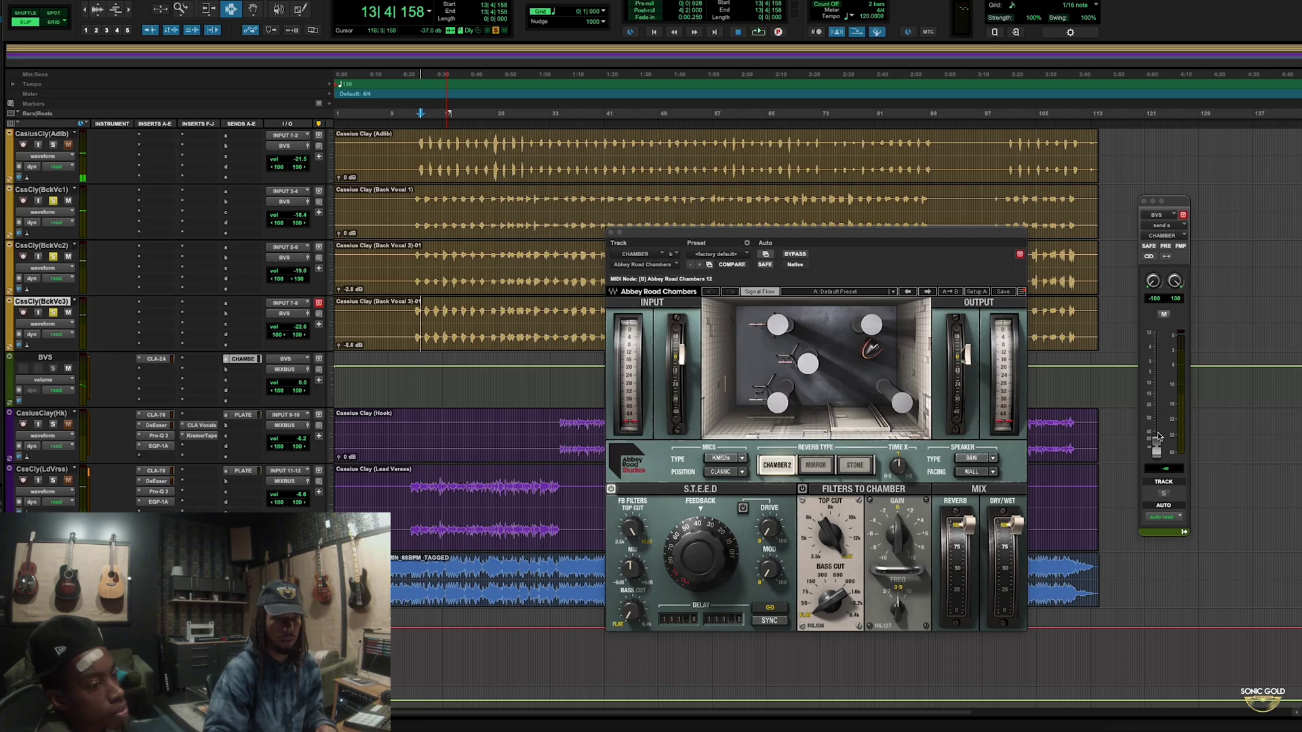
{"action": "left_click_drag", "start_coordinate": [1158, 451], "coordinate": [1159, 395]}
{"action": "key", "text": "space"}
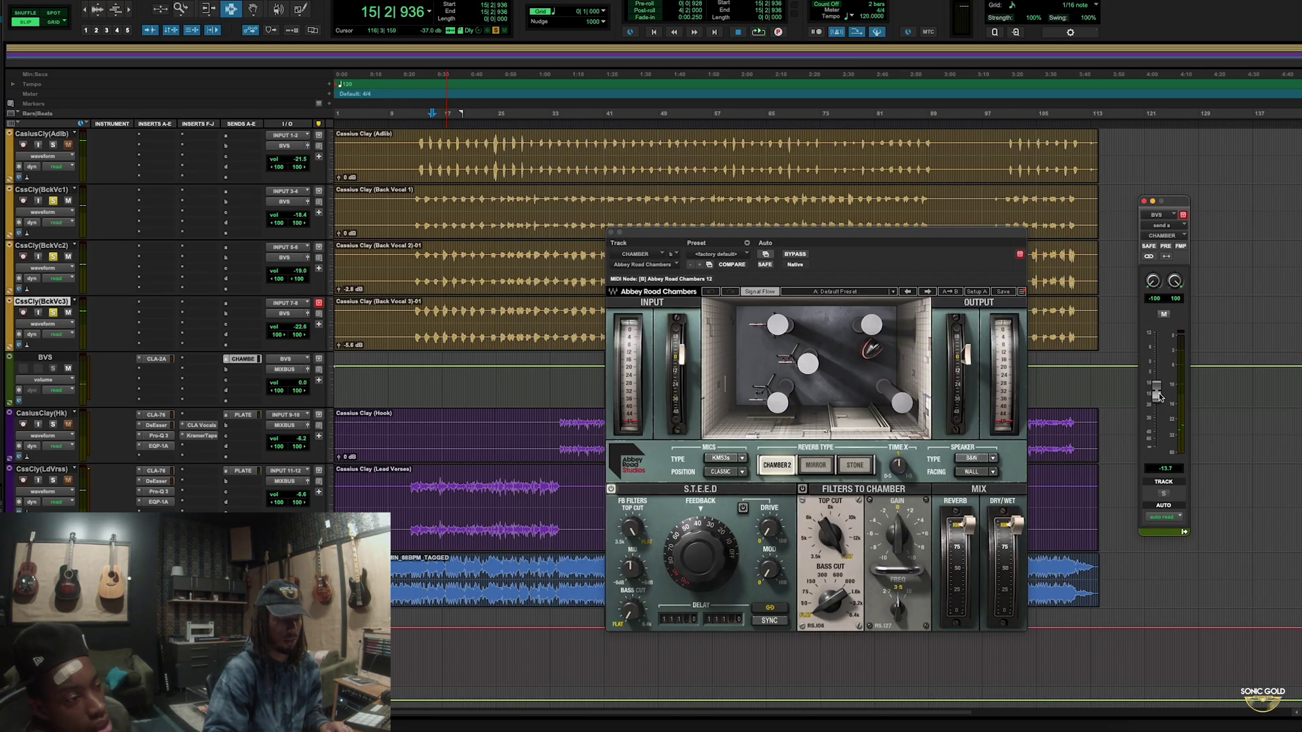
{"action": "key", "text": "space"}
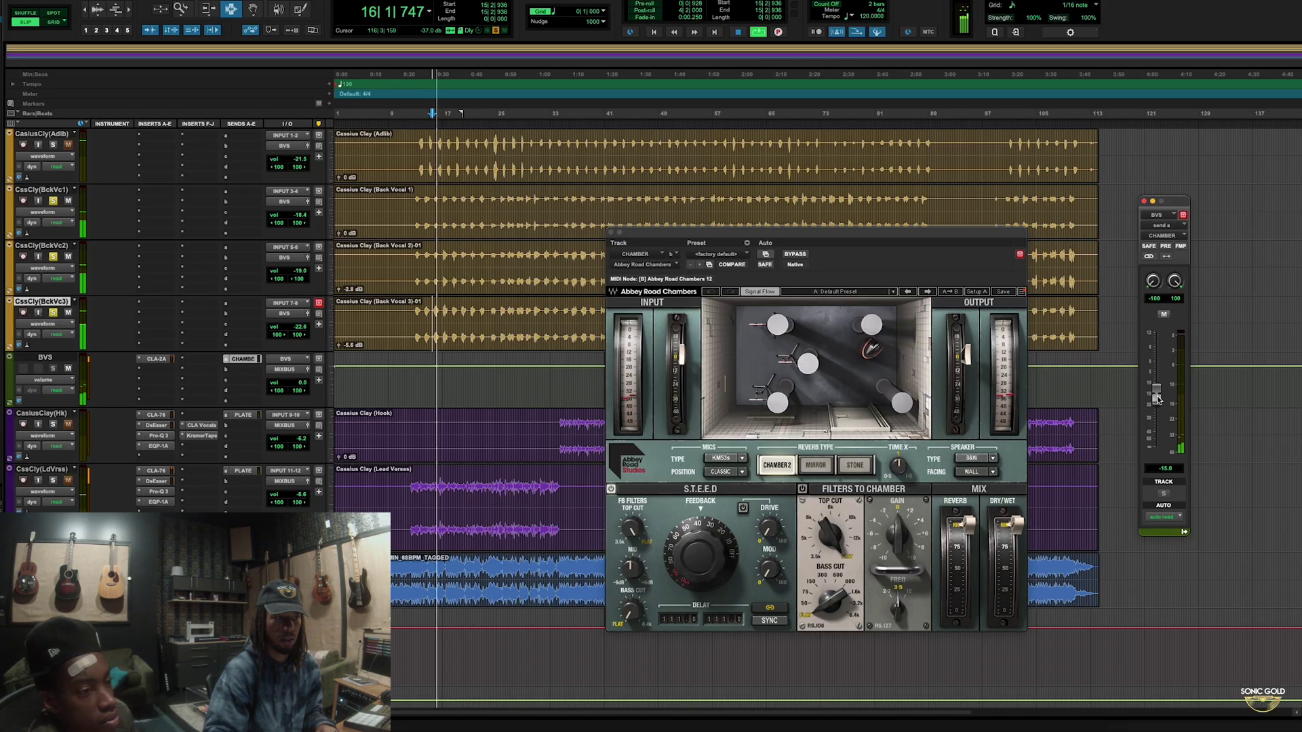
{"action": "left_click_drag", "start_coordinate": [1158, 397], "coordinate": [1159, 399]}
{"action": "key", "text": "space"}
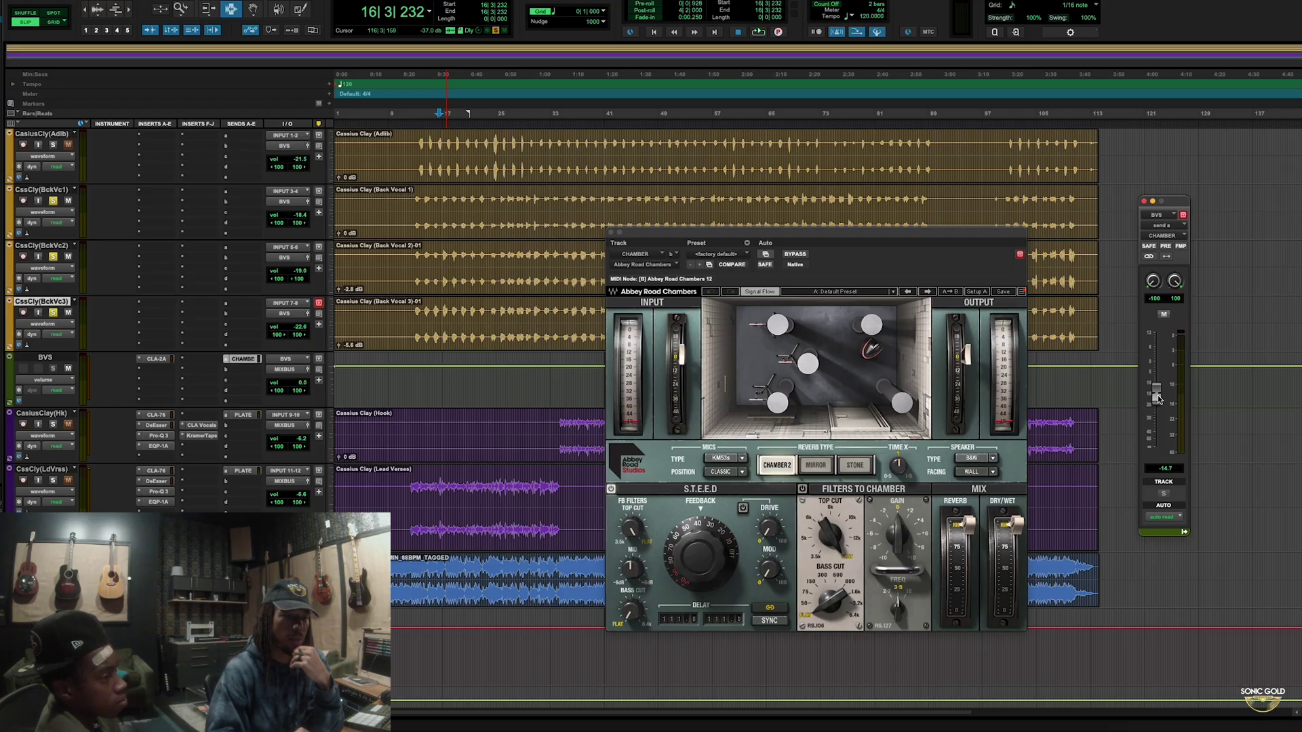
Try the chamber's S.T.E.E.D. feedback at 95.5 % during playback, and lower it to 67.0 %.
{"action": "key", "text": "space"}
{"action": "left_click_drag", "start_coordinate": [698, 553], "coordinate": [699, 492]}
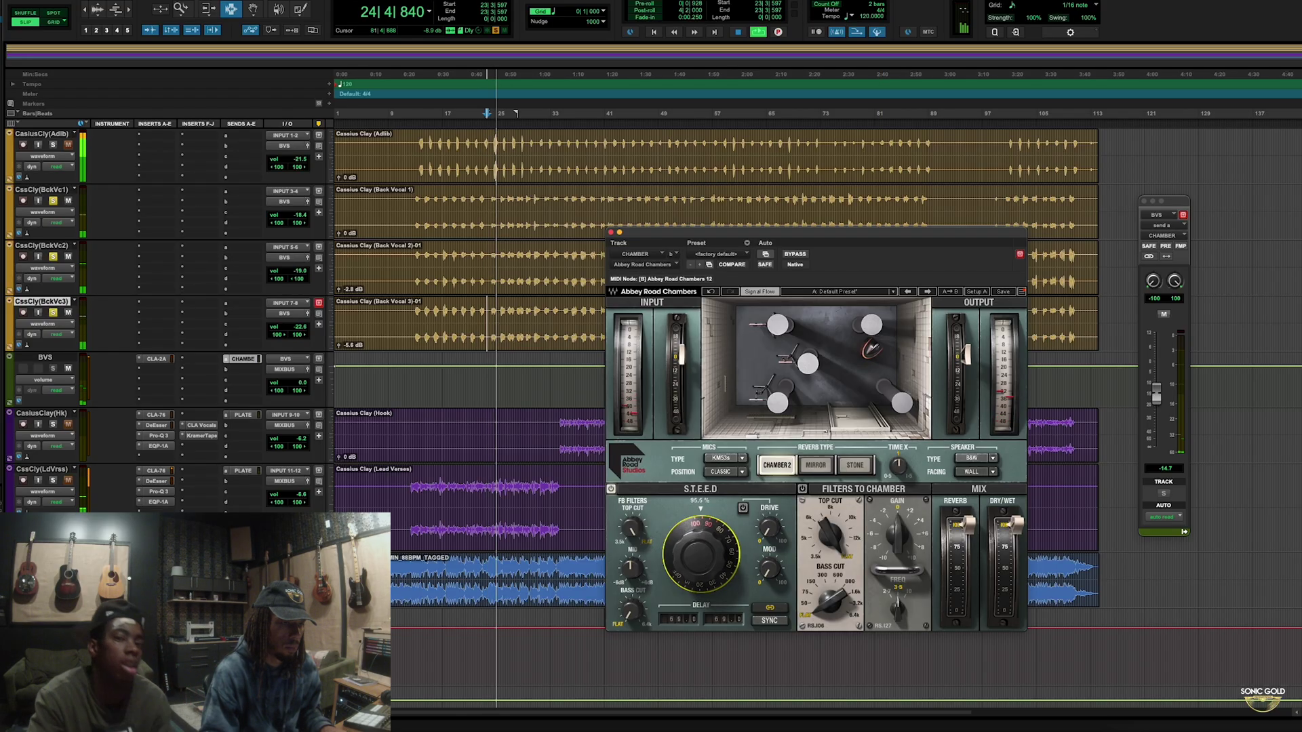
{"action": "left_click_drag", "start_coordinate": [699, 492], "coordinate": [699, 506]}
{"action": "key", "text": "space"}
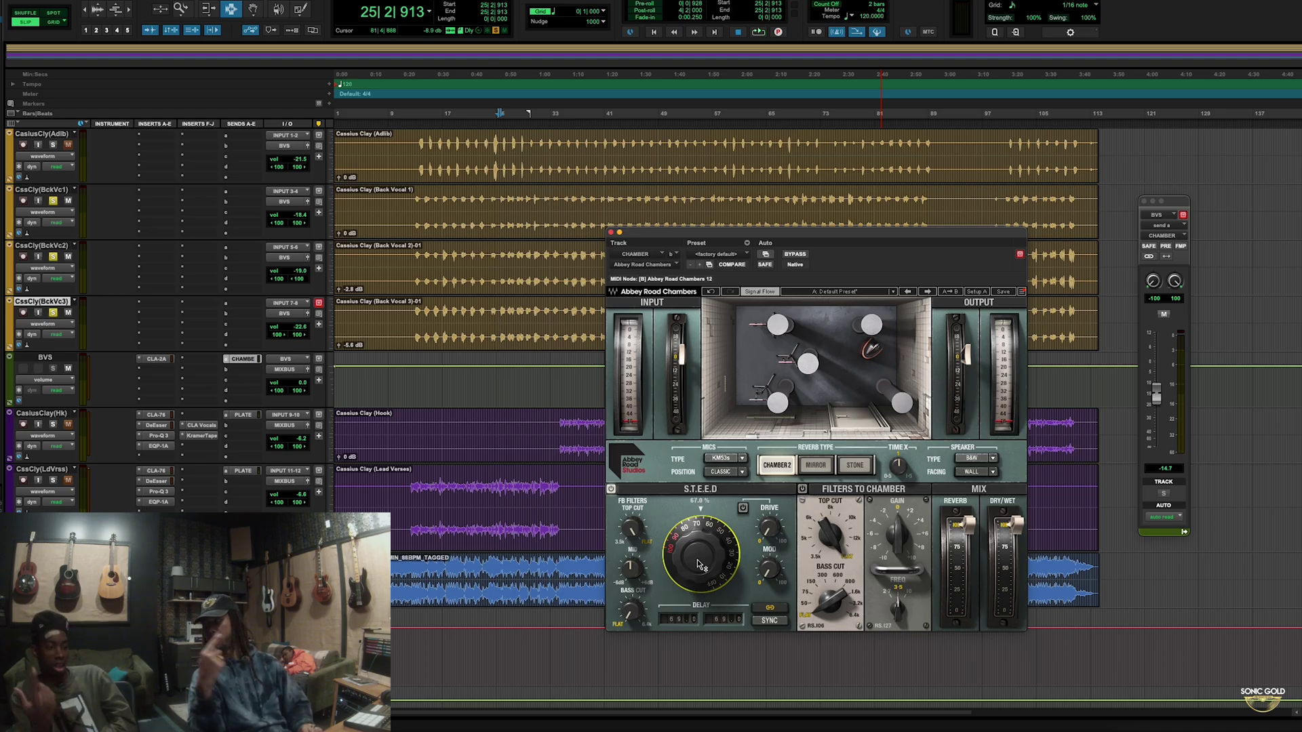
Set the BVS send to CHAMBER to -20.1 dB, and mute the send to hear the back vocals without reverb.
{"action": "key", "text": "space"}
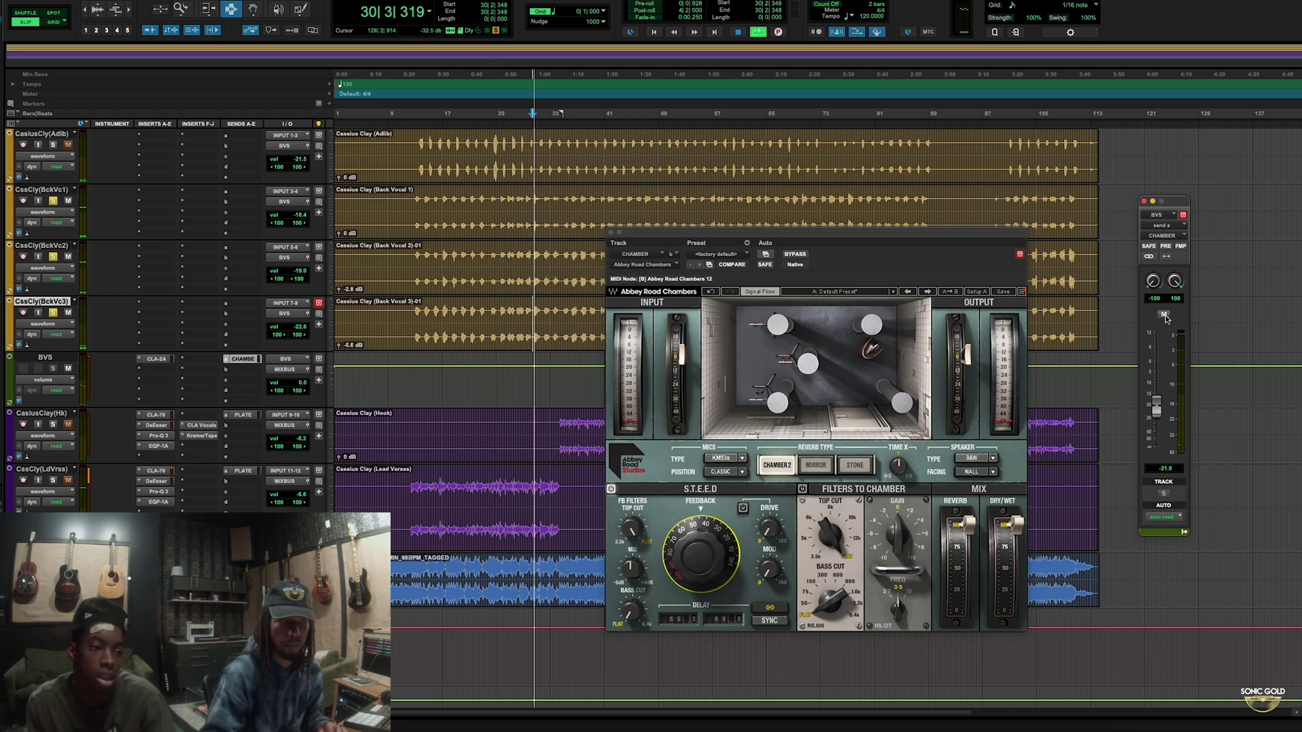
{"action": "left_click_drag", "start_coordinate": [1157, 395], "coordinate": [1159, 407]}
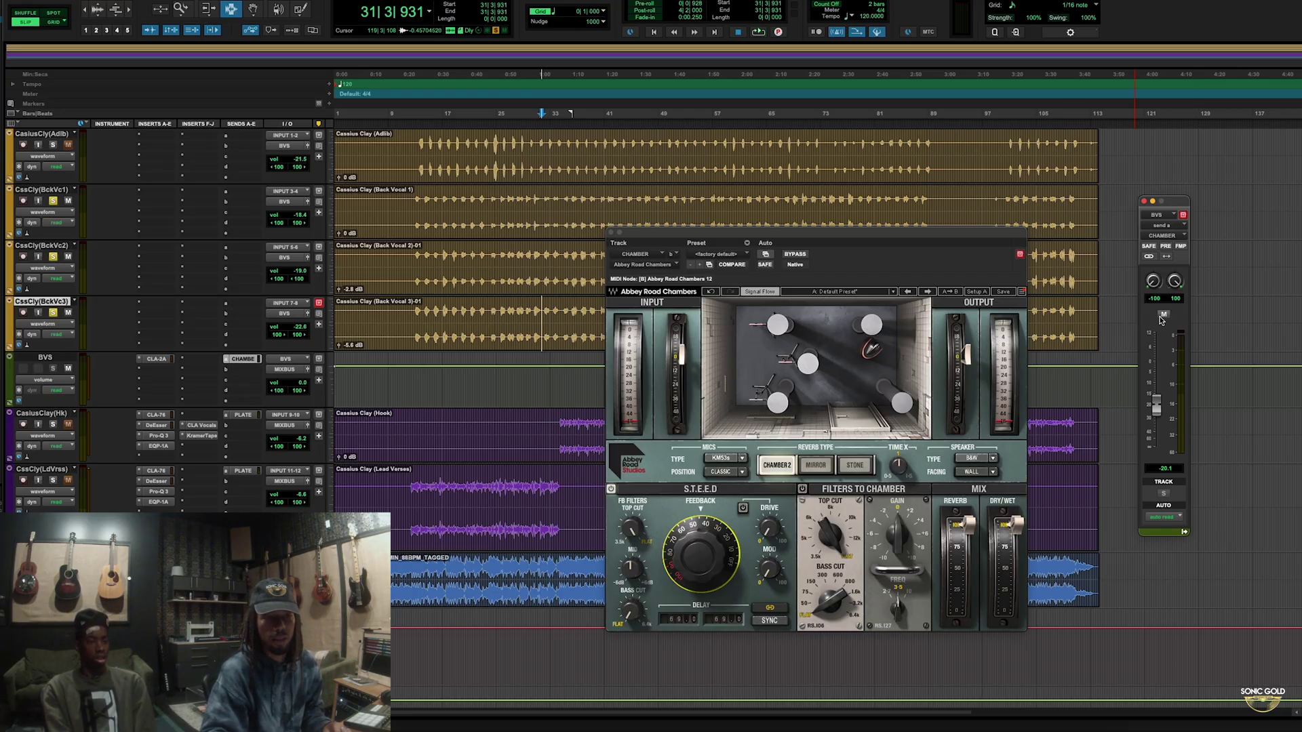
{"action": "key", "text": "space"}
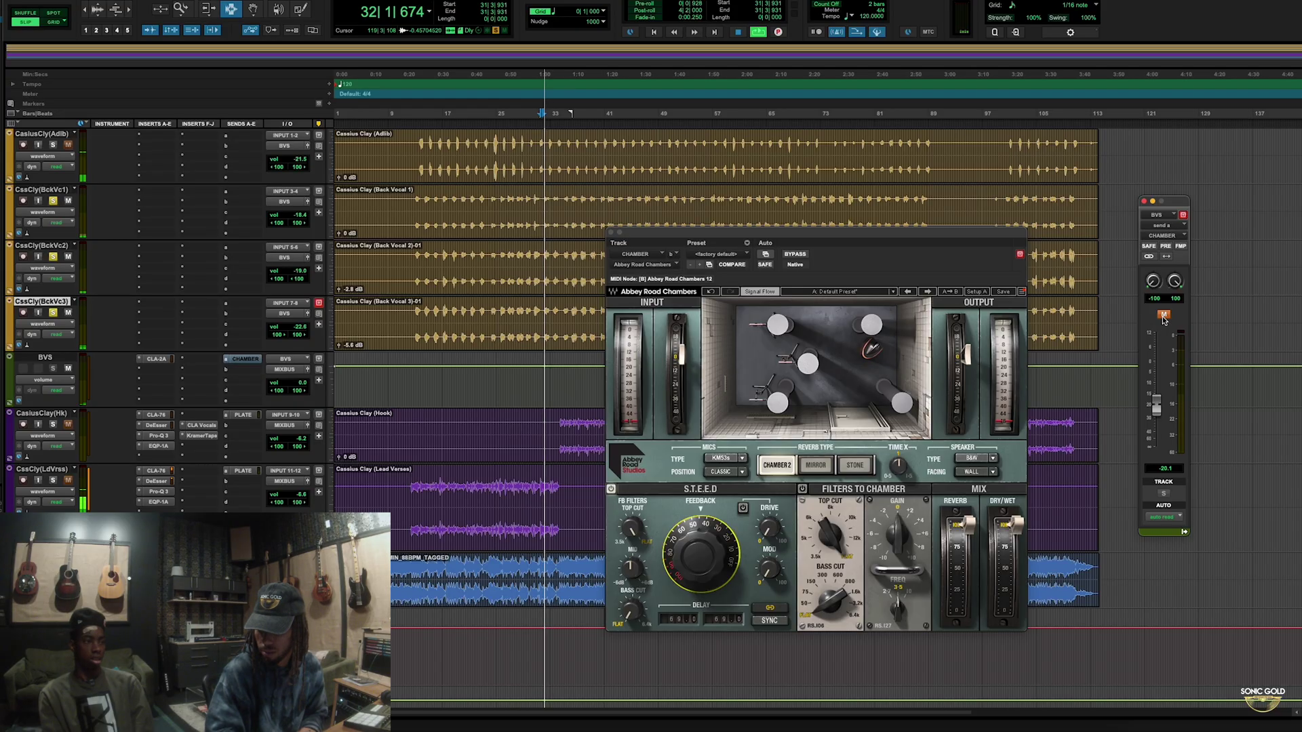
{"action": "key", "text": "space"}
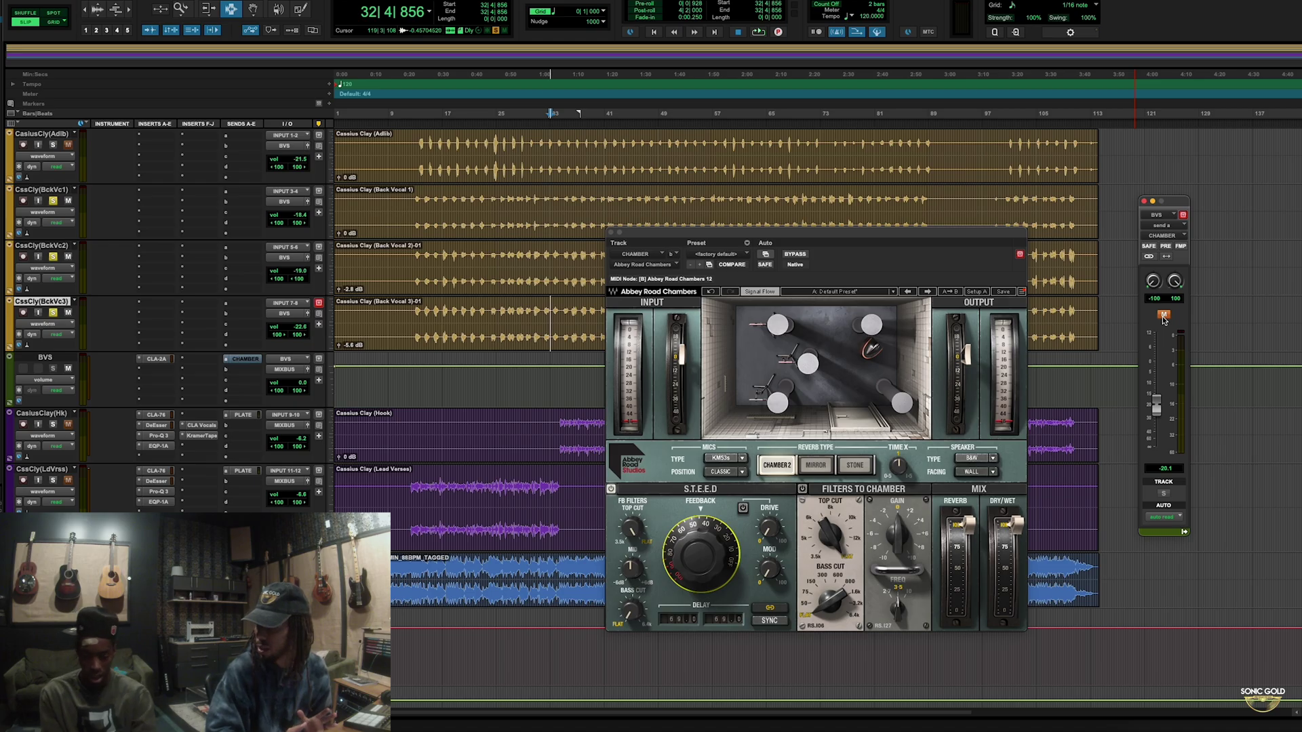
Play the back vocals with the BVS send to CHAMBER unmuted and set that send to -18.1 dB.
{"action": "key", "text": "space"}
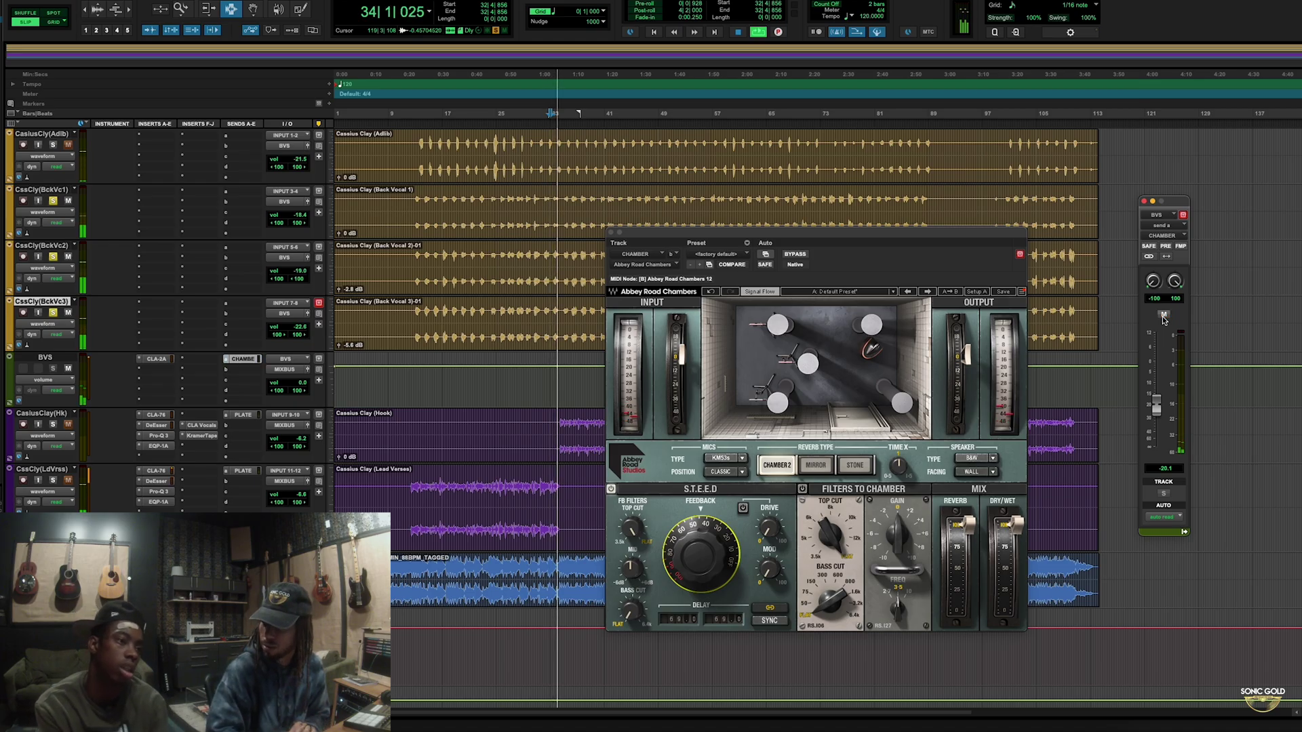
{"action": "key", "text": "space"}
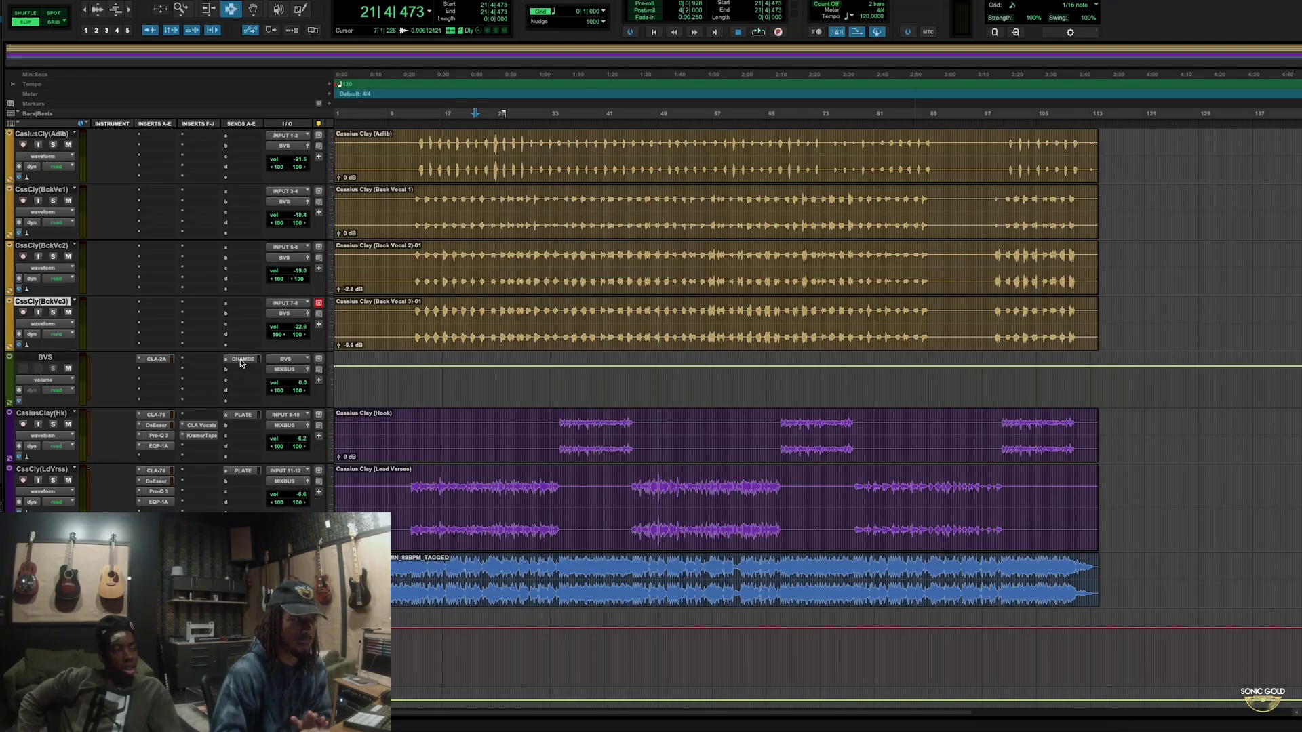
{"action": "key", "text": "space"}
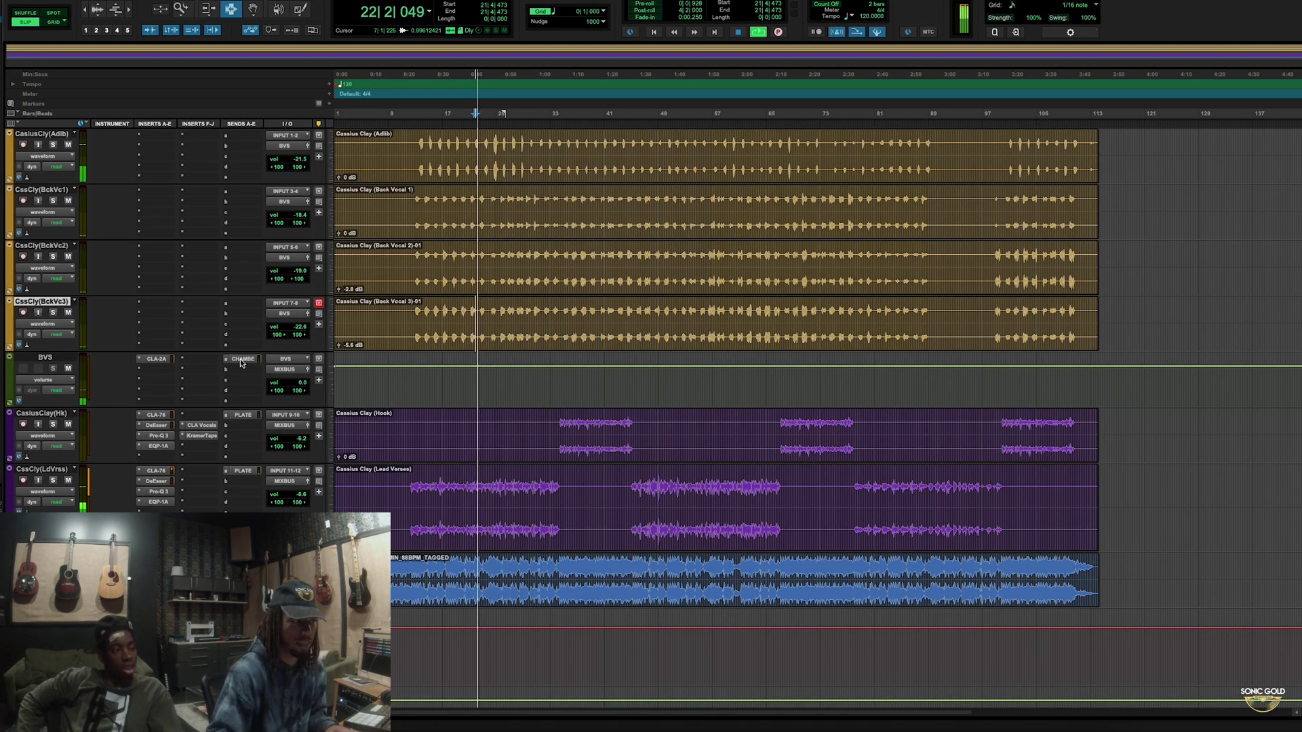
{"action": "left_click", "coordinate": [241, 360]}
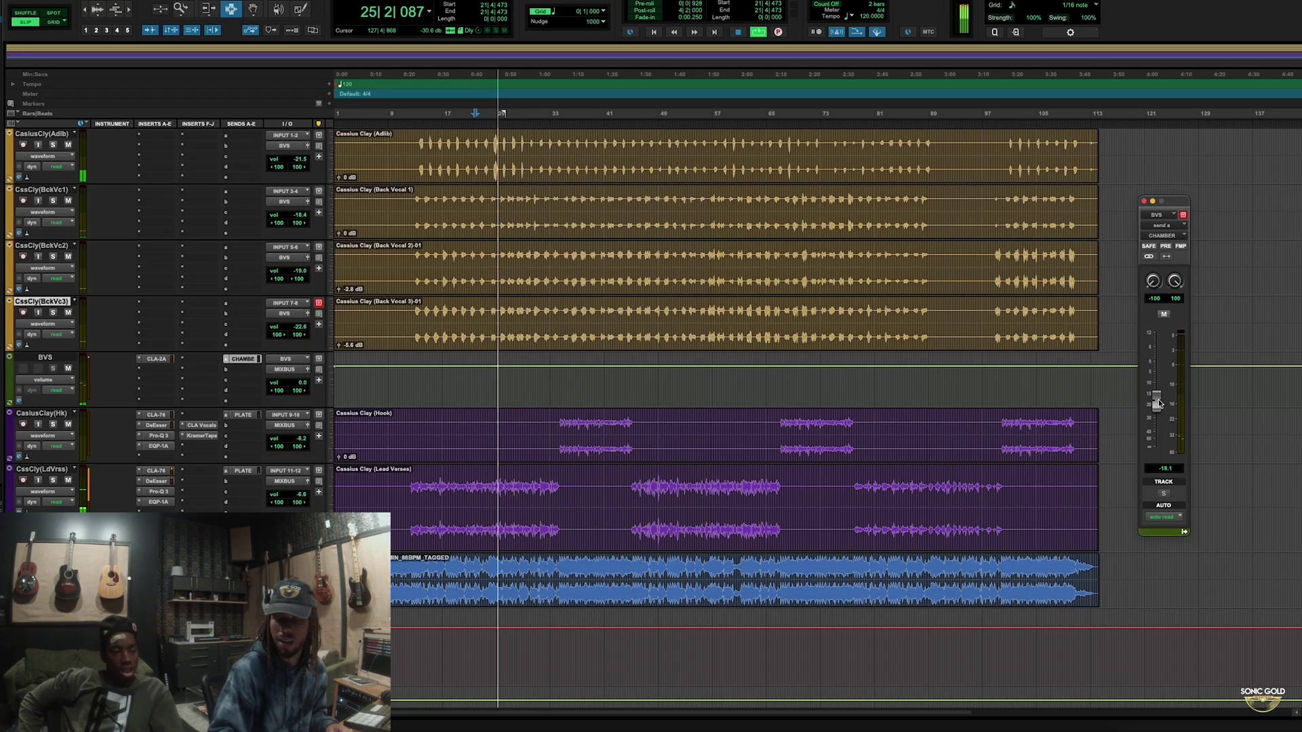
{"action": "left_click_drag", "start_coordinate": [1158, 405], "coordinate": [1159, 402]}
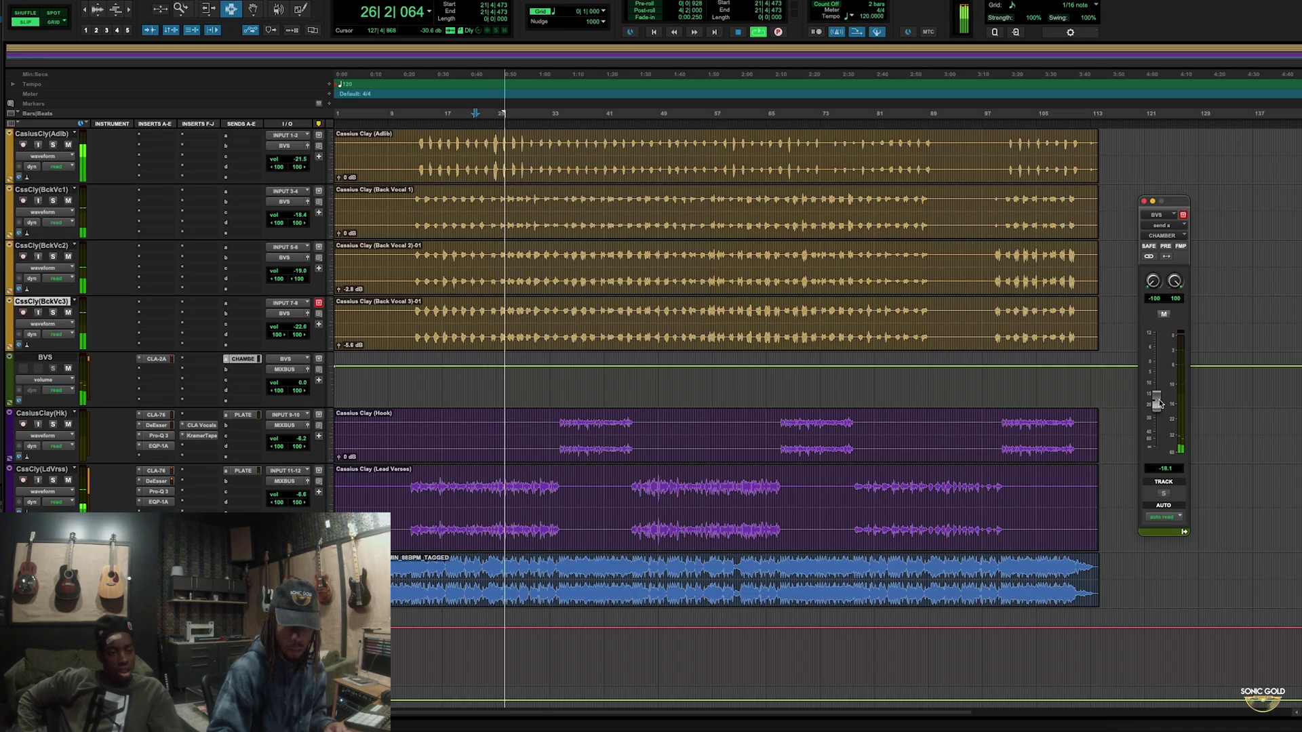
{"action": "key", "text": "space"}
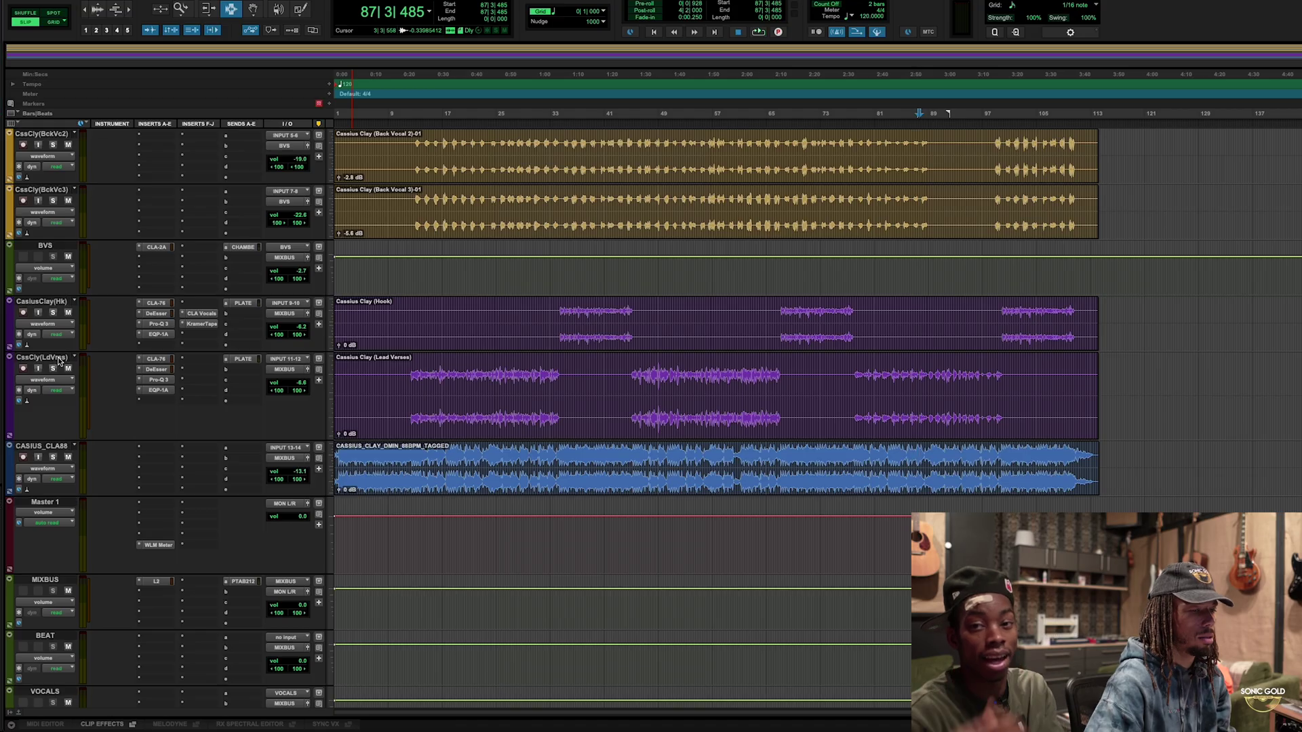
Find the section for an effect in the third lead verse and split out its clip from about bar 89 to 100.
{"action": "left_click_drag", "start_coordinate": [858, 399], "coordinate": [885, 400]}
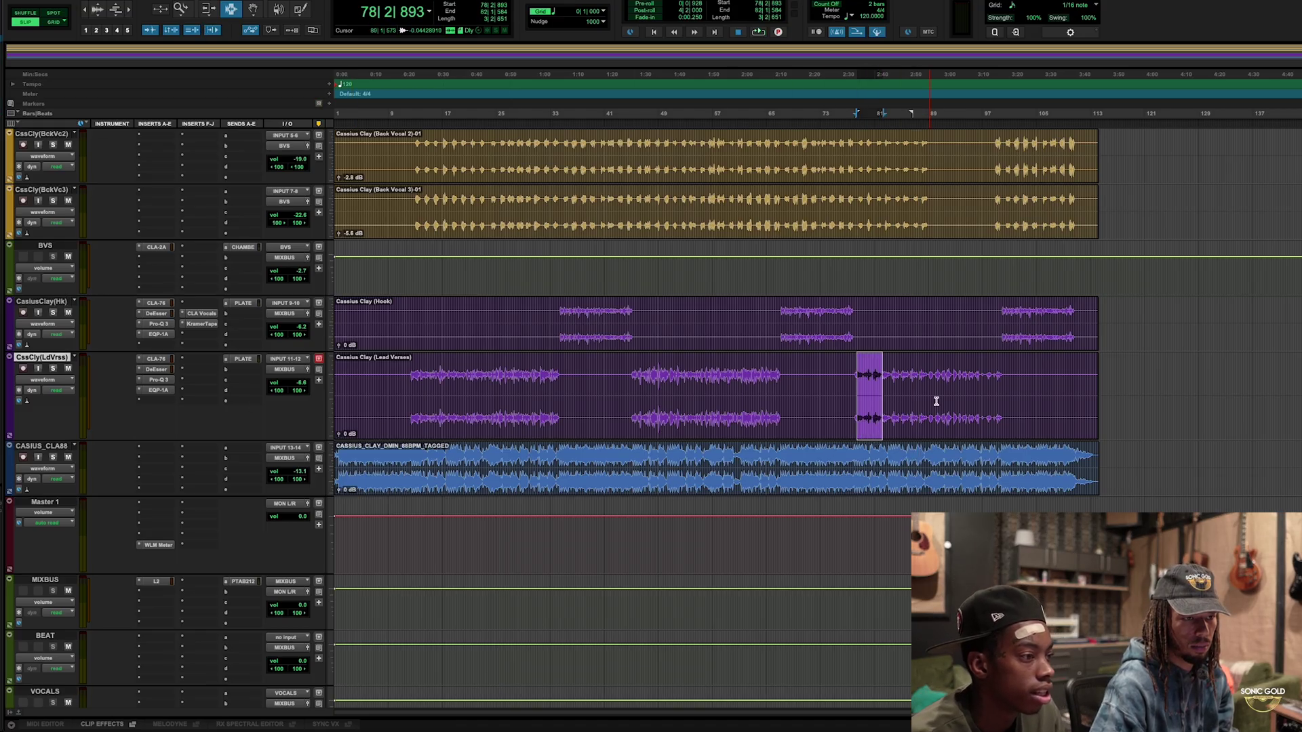
{"action": "left_click", "coordinate": [902, 390]}
{"action": "key", "text": "space"}
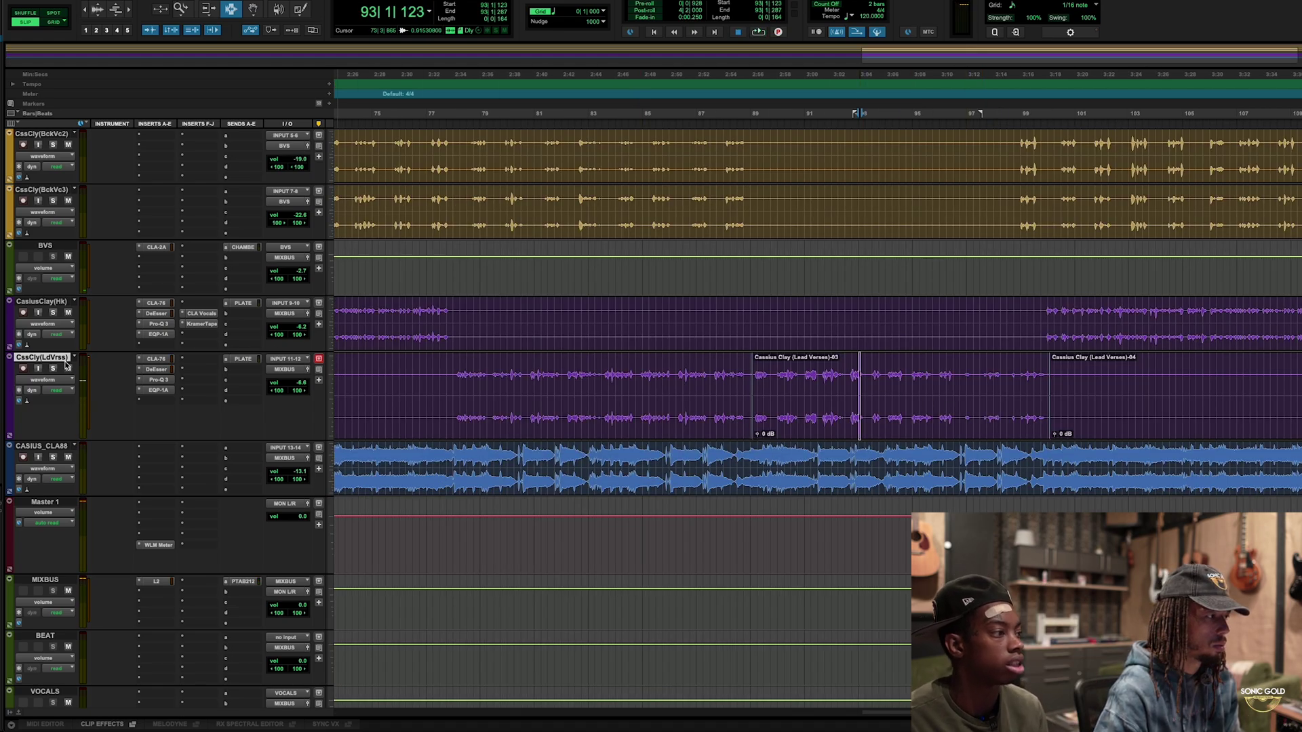
Duplicate the lead verses track, move the bar 89 to 100 clip onto the copy, and check playback from about bar 88.
{"action": "key", "text": "alt+shift+d"}
{"action": "key", "text": "Return"}
{"action": "left_click", "coordinate": [831, 420]}
{"action": "left_click", "coordinate": [833, 427]}
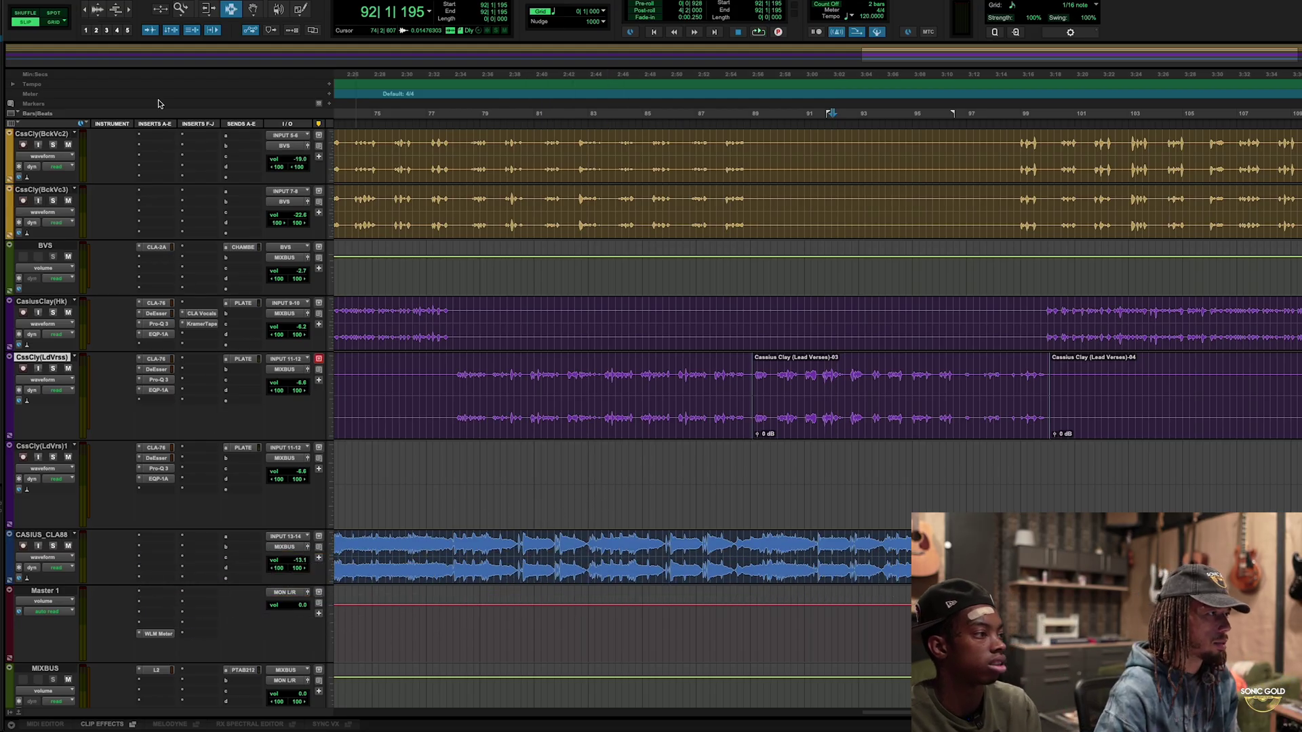
{"action": "left_click", "coordinate": [230, 3]}
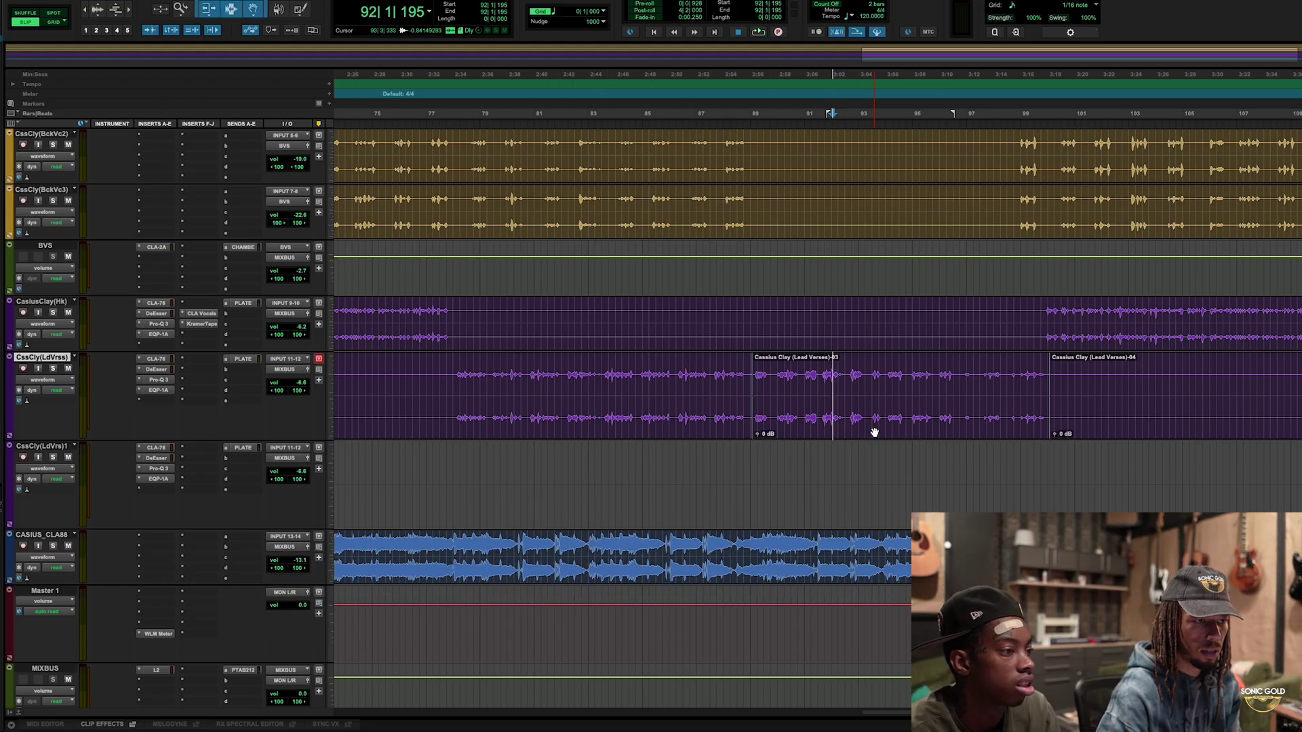
{"action": "left_click_drag", "start_coordinate": [875, 433], "coordinate": [875, 522]}
{"action": "left_click", "coordinate": [744, 325]}
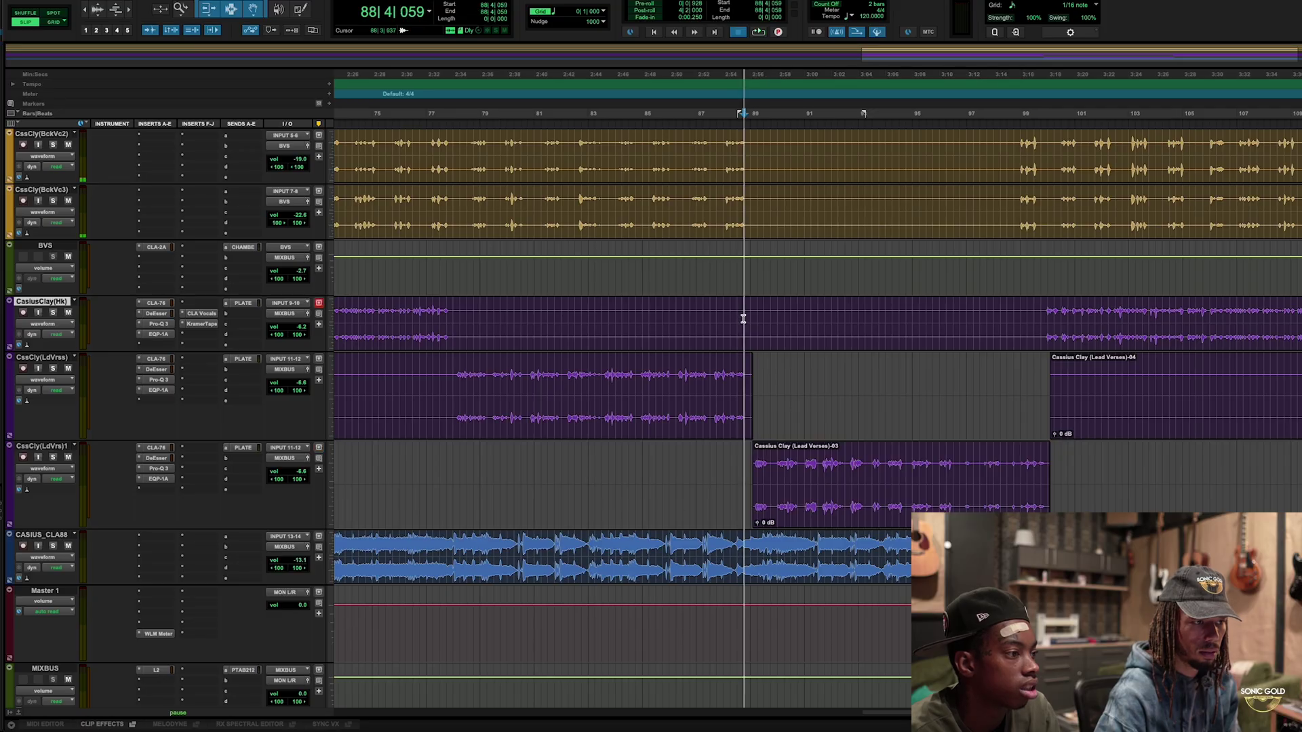
{"action": "key", "text": "space"}
{"action": "key", "text": "space"}
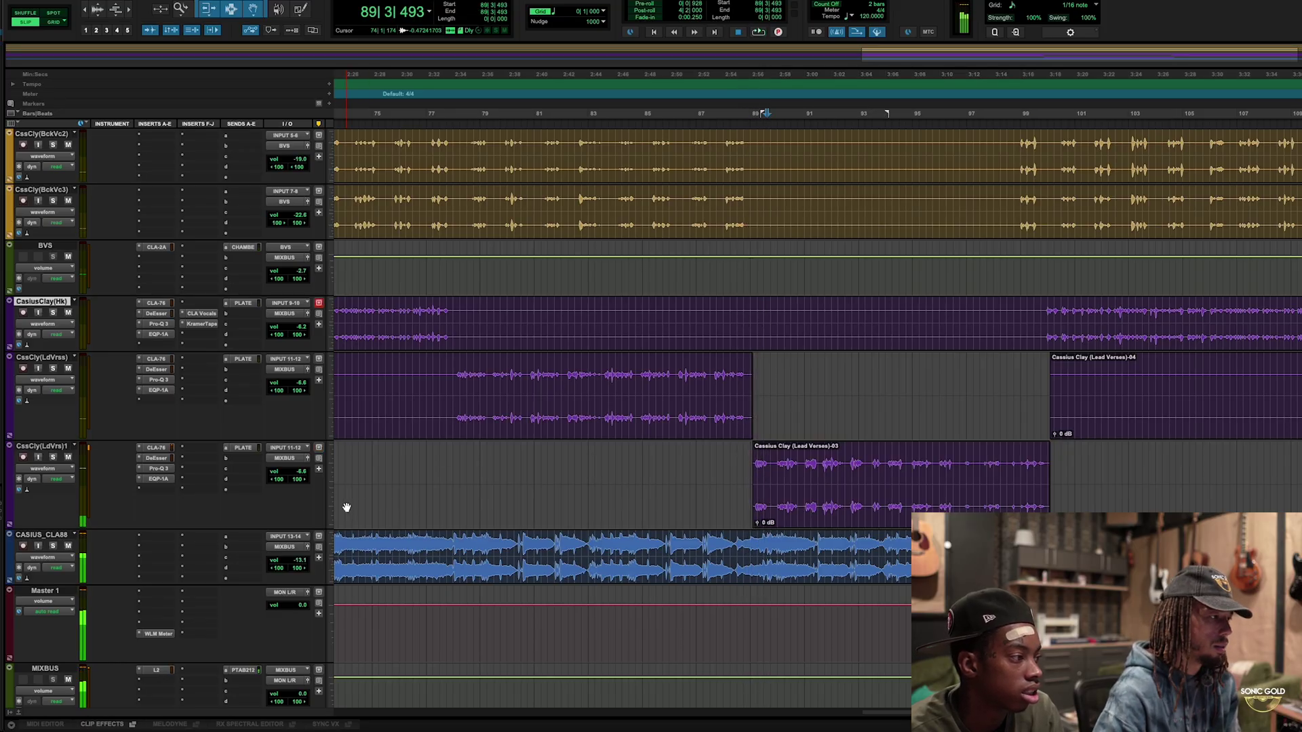
Insert a stereo FabFilter Pro-Q 3 in the first F-J insert slot of the duplicated lead verses track, and reposition its window.
{"action": "left_click", "coordinate": [190, 449]}
{"action": "mouse_move", "coordinate": [305, 415]}
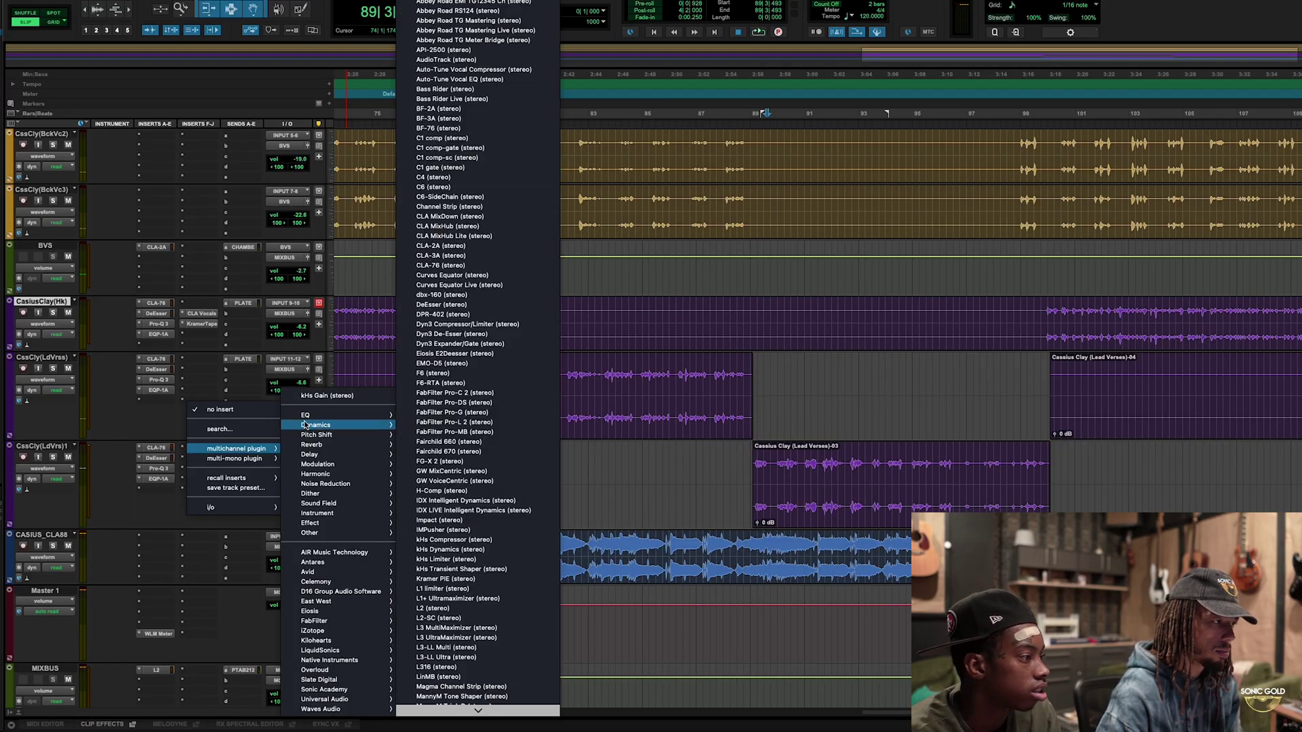
{"action": "key", "text": "Up"}
{"action": "key", "text": "Up"}
{"action": "key", "text": "Up"}
{"action": "key", "text": "Up"}
{"action": "key", "text": "Up"}
{"action": "key", "text": "Up"}
{"action": "key", "text": "Up"}
{"action": "key", "text": "Up"}
{"action": "key", "text": "Up"}
{"action": "key", "text": "Up"}
{"action": "key", "text": "Escape"}
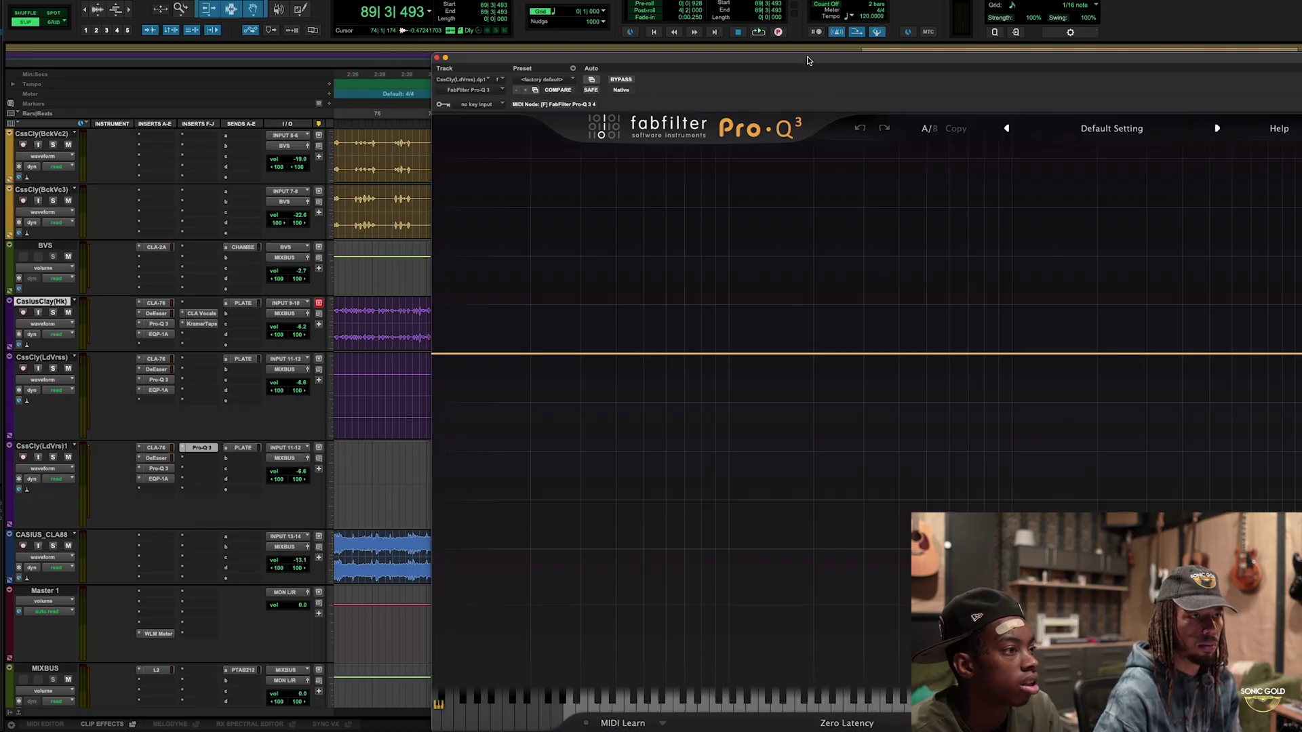
{"action": "left_click_drag", "start_coordinate": [807, 60], "coordinate": [700, 51]}
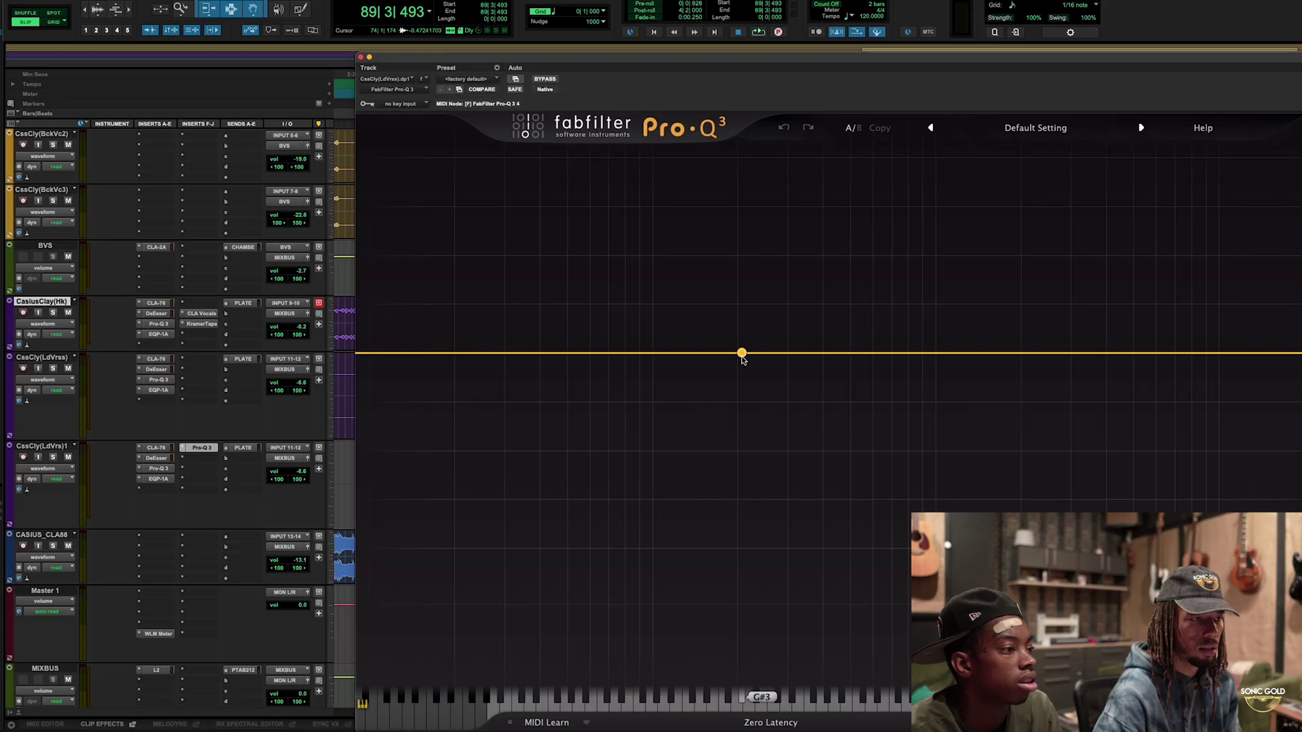
Add a low cut at about 176 Hz and a high cut at about 7309 Hz to the new Pro-Q 3.
{"action": "left_click_drag", "start_coordinate": [741, 353], "coordinate": [722, 375]}
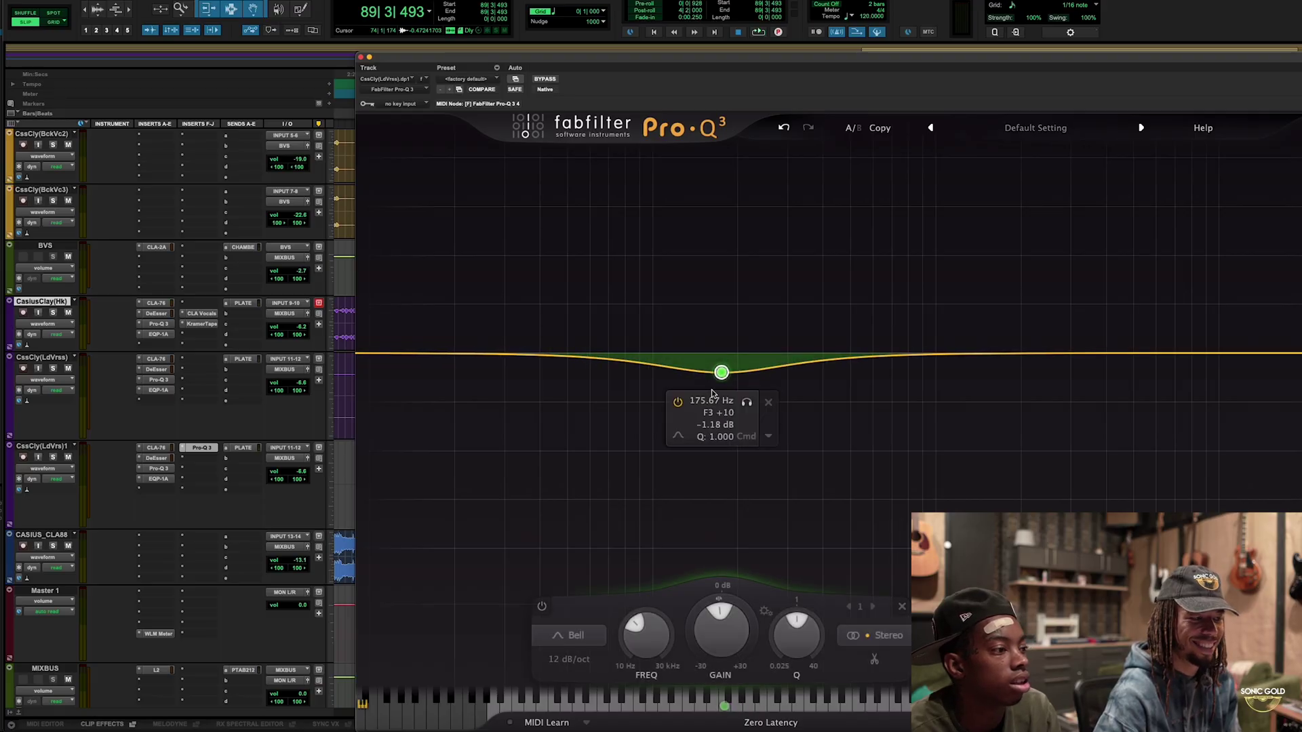
{"action": "left_click", "coordinate": [583, 636]}
{"action": "left_click", "coordinate": [579, 508]}
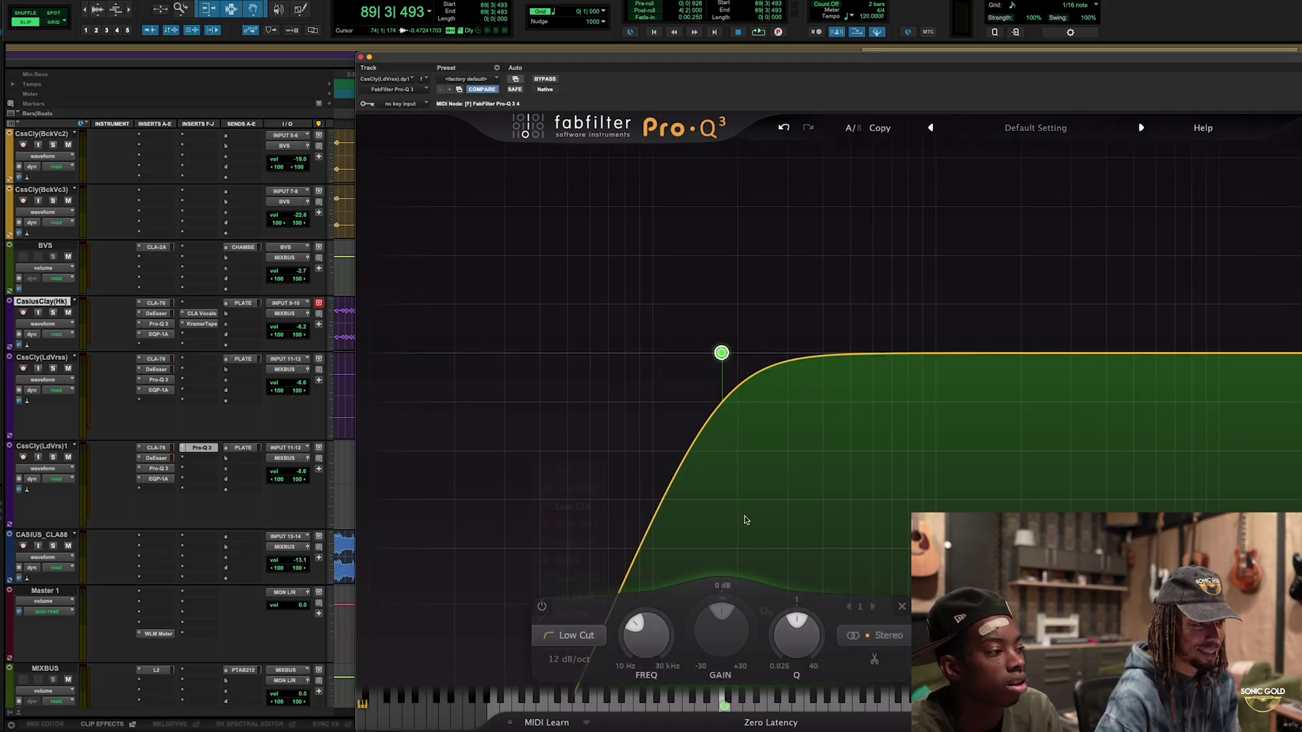
{"action": "left_click_drag", "start_coordinate": [1192, 353], "coordinate": [1180, 357]}
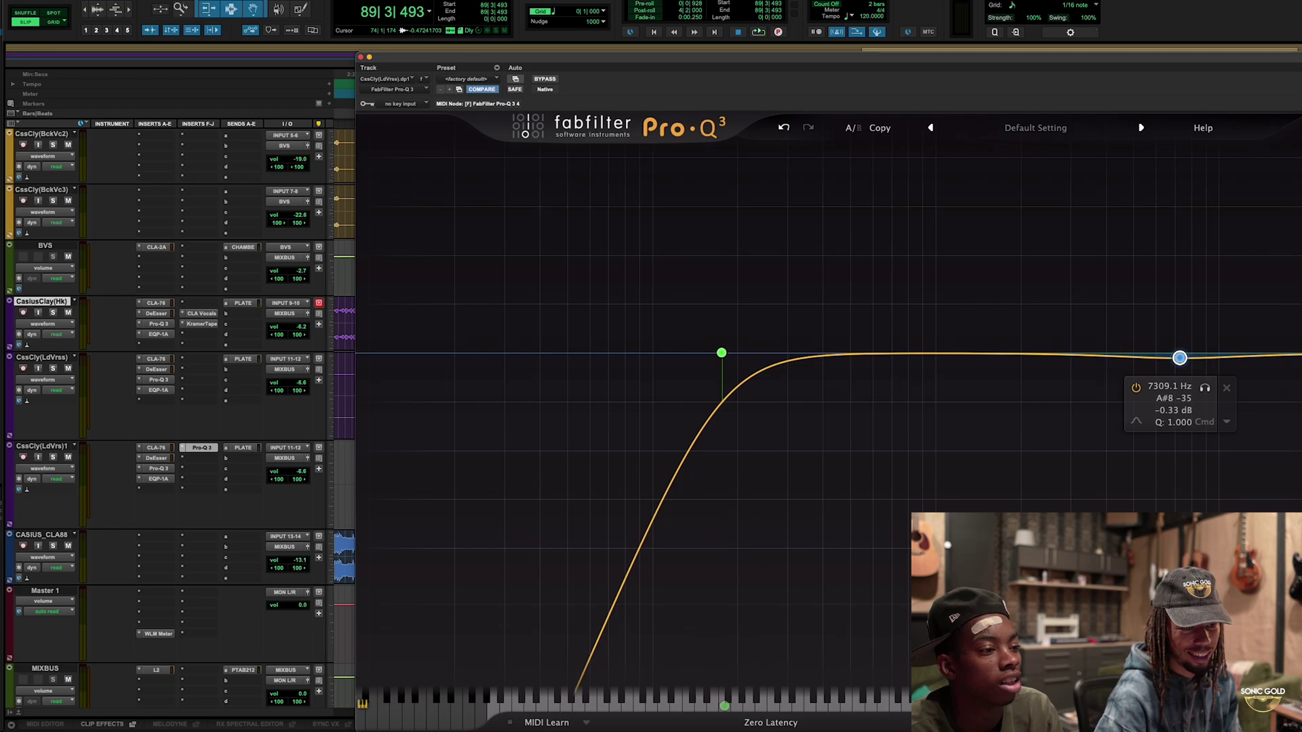
{"action": "left_click", "coordinate": [1011, 636]}
{"action": "left_click", "coordinate": [1014, 561]}
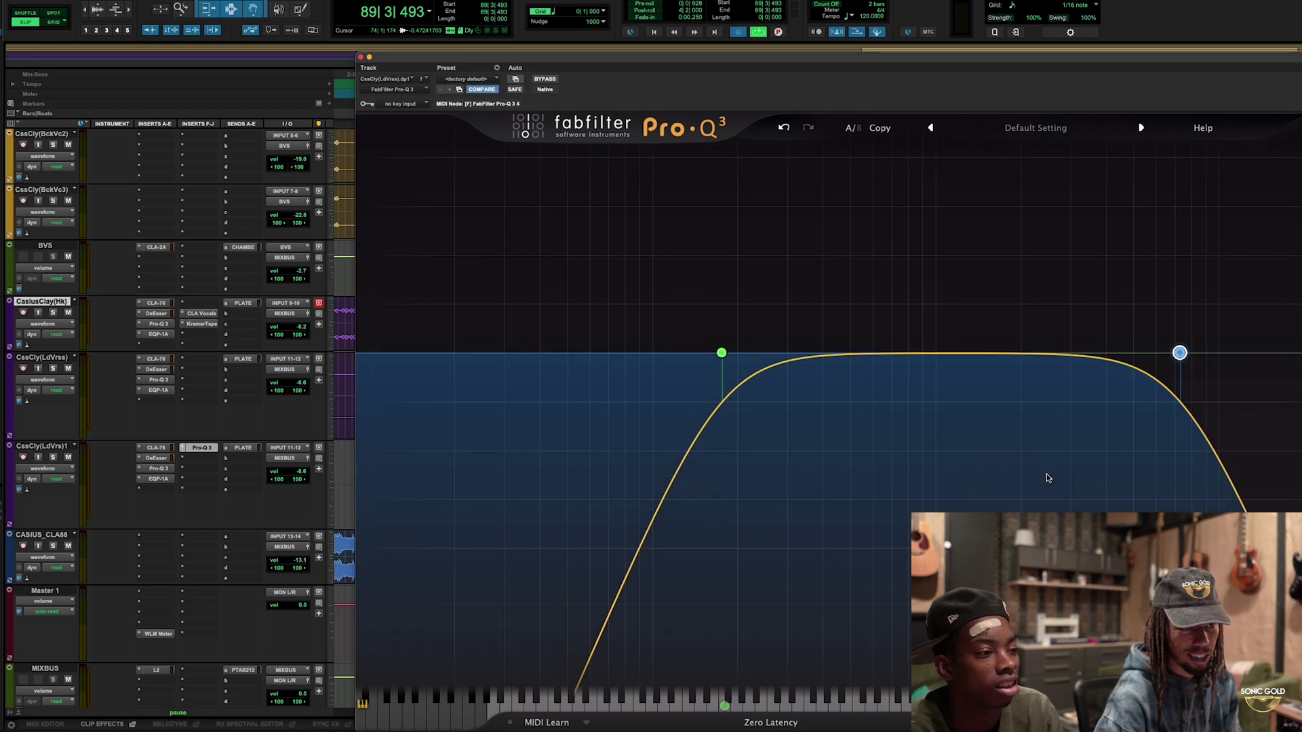
Raise the low cut's frequency to about 390 Hz during playback and close the equalizer.
{"action": "key", "text": "space"}
{"action": "left_click_drag", "start_coordinate": [723, 353], "coordinate": [825, 345]}
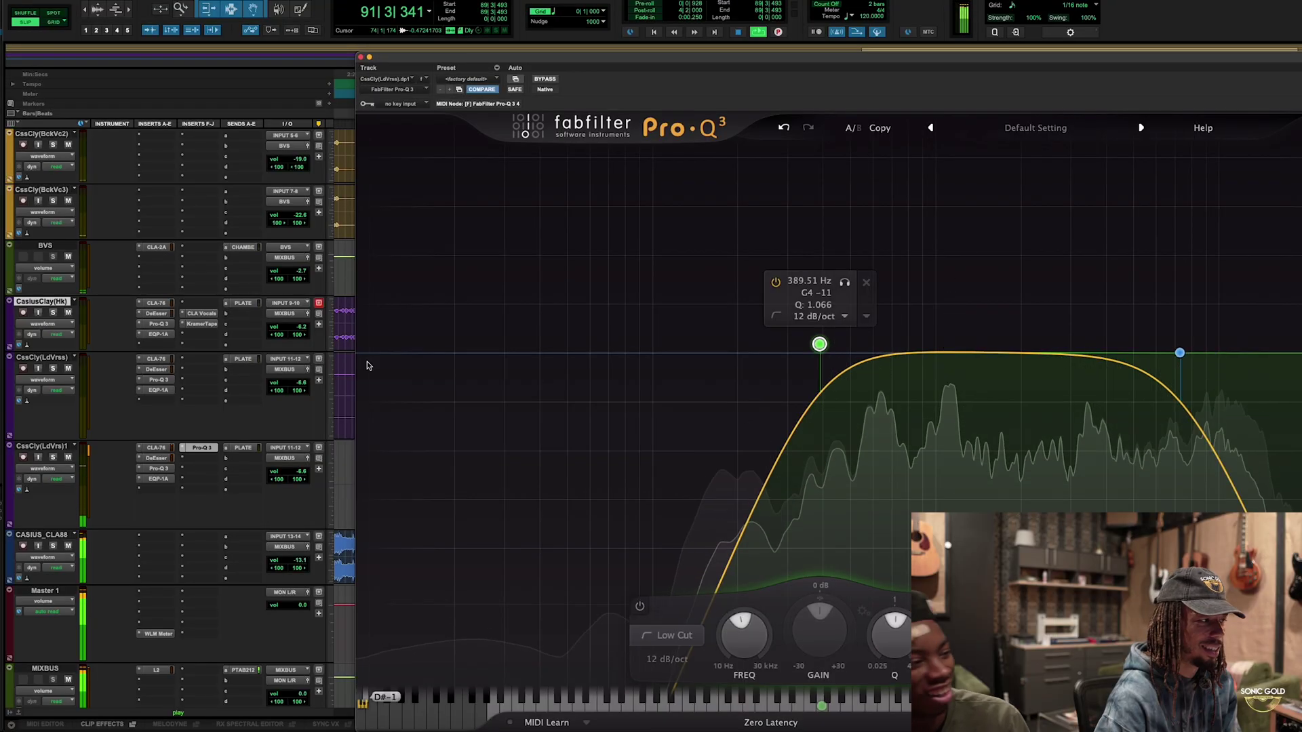
{"action": "left_click", "coordinate": [361, 57]}
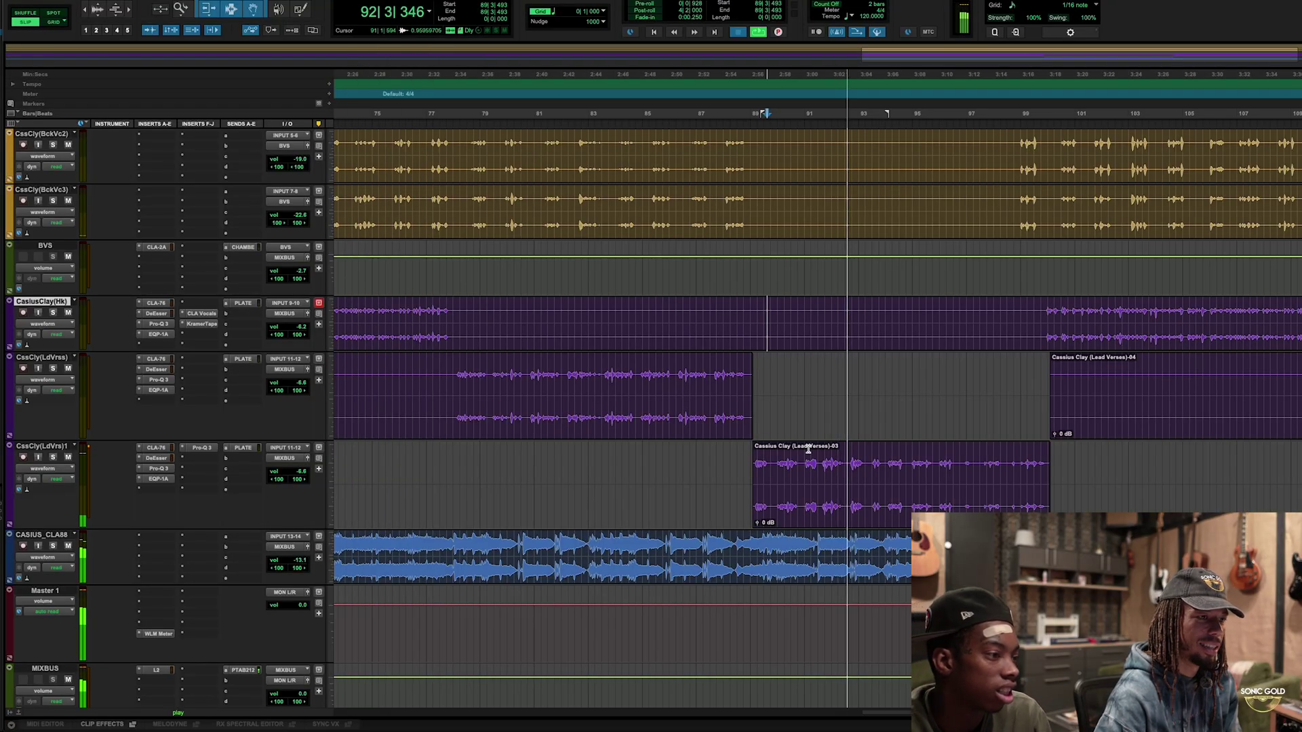
{"action": "key", "text": "space"}
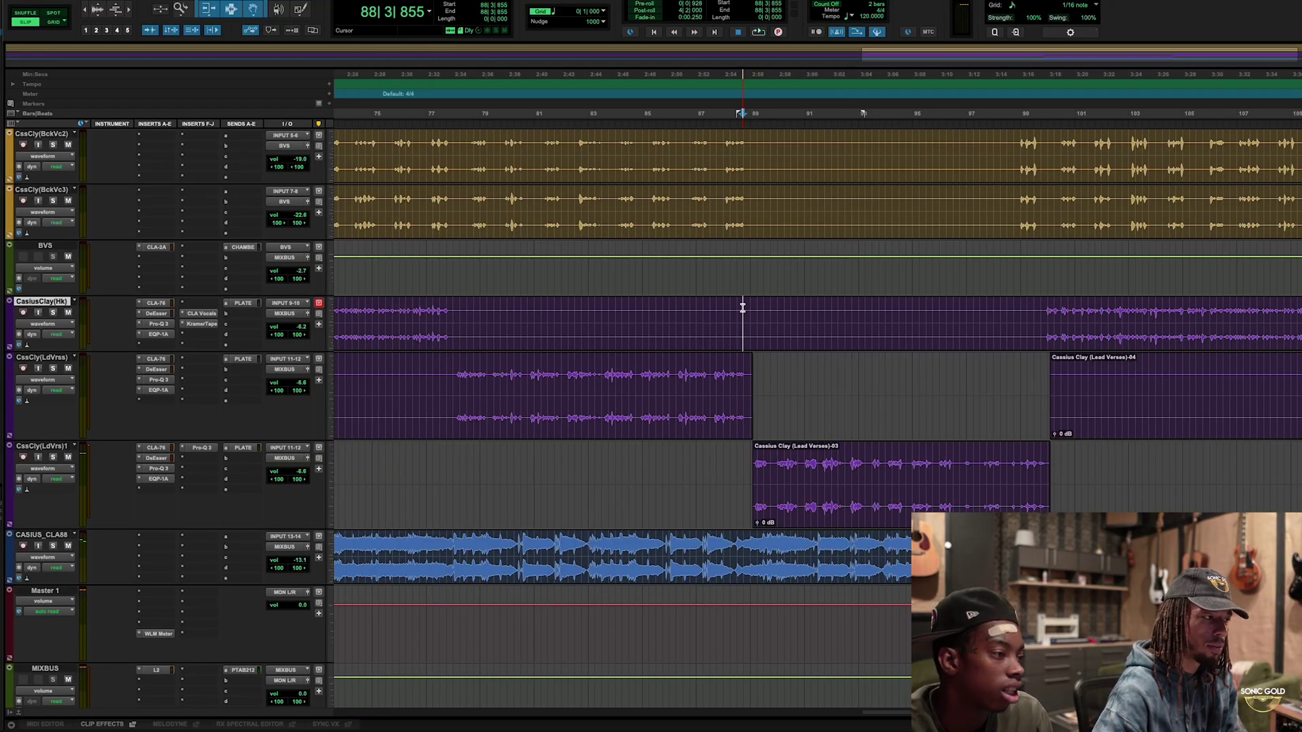
Play from about bar 88 and raise the duplicated lead verses track's send to PLATE to -12.3 dB.
{"action": "key", "text": "space"}
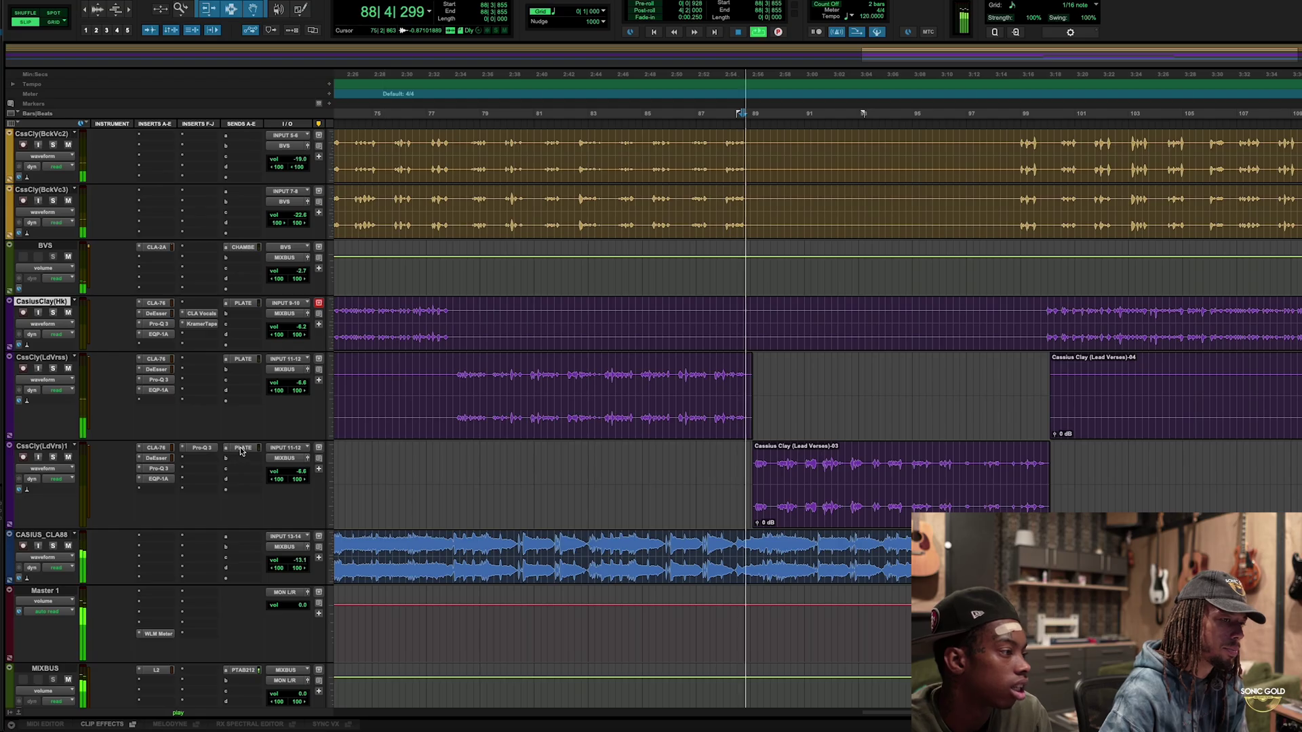
{"action": "left_click", "coordinate": [241, 448]}
{"action": "mouse_move", "coordinate": [1155, 406]}
{"action": "left_mouse_down"}
{"action": "mouse_move", "coordinate": [1156, 381]}
{"action": "mouse_move", "coordinate": [1156, 394]}
{"action": "left_mouse_up"}
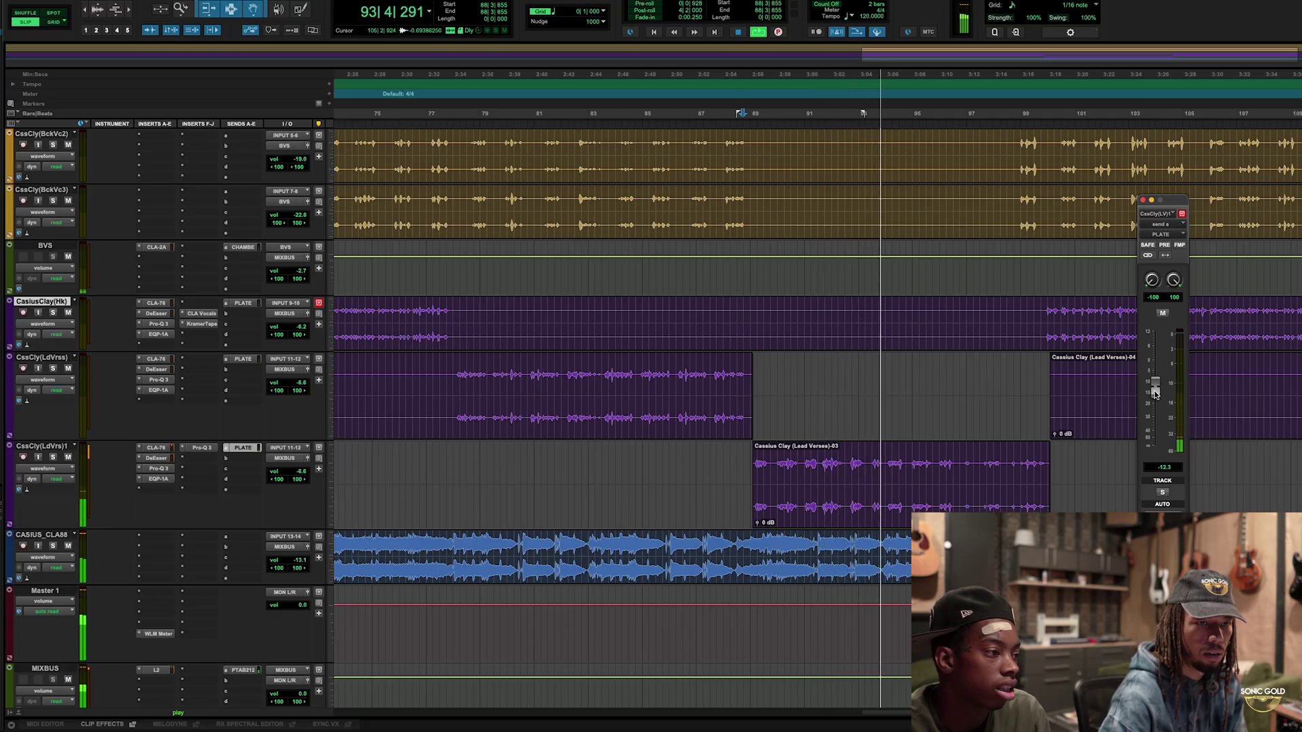
{"action": "key", "text": "space"}
During playback from about bar 86, set the copy's low cut to 18 dB/oct at 298.62 Hz and lower the high cut's frequency.
{"action": "left_click", "coordinate": [686, 376]}
{"action": "key", "text": "space"}
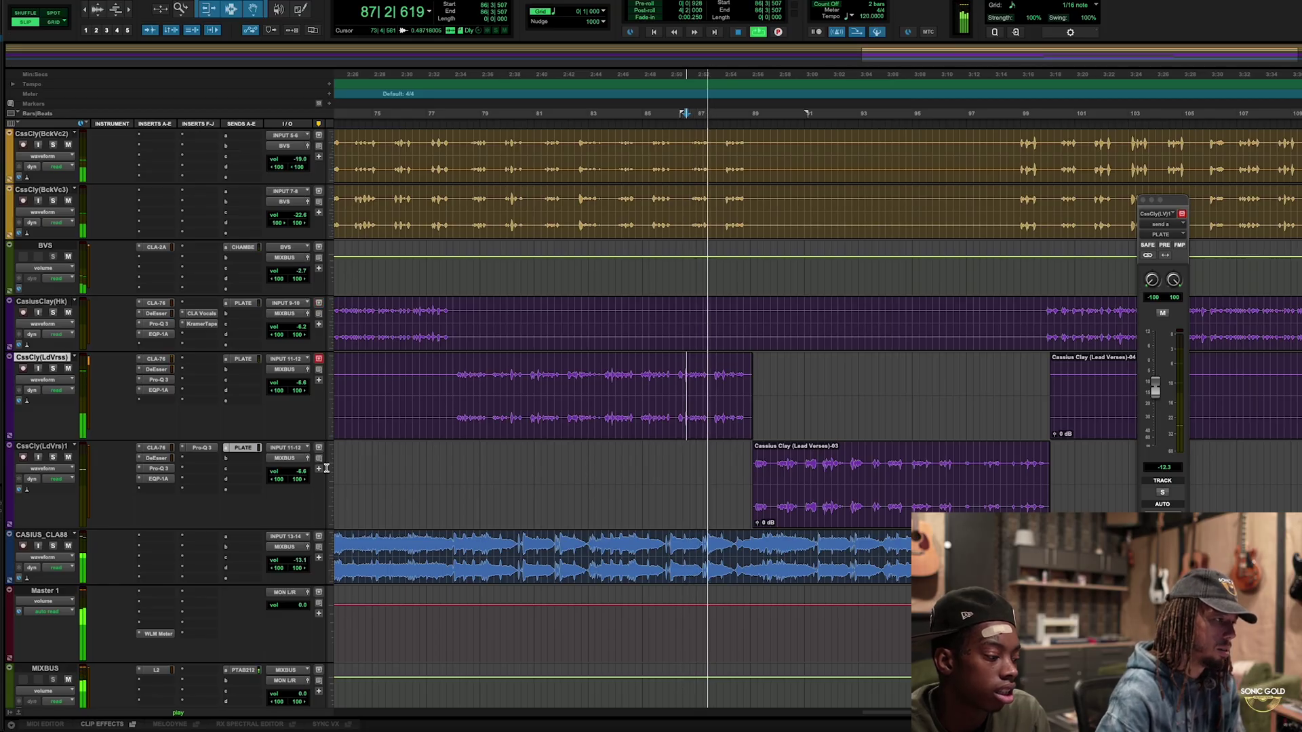
{"action": "left_click", "coordinate": [202, 448]}
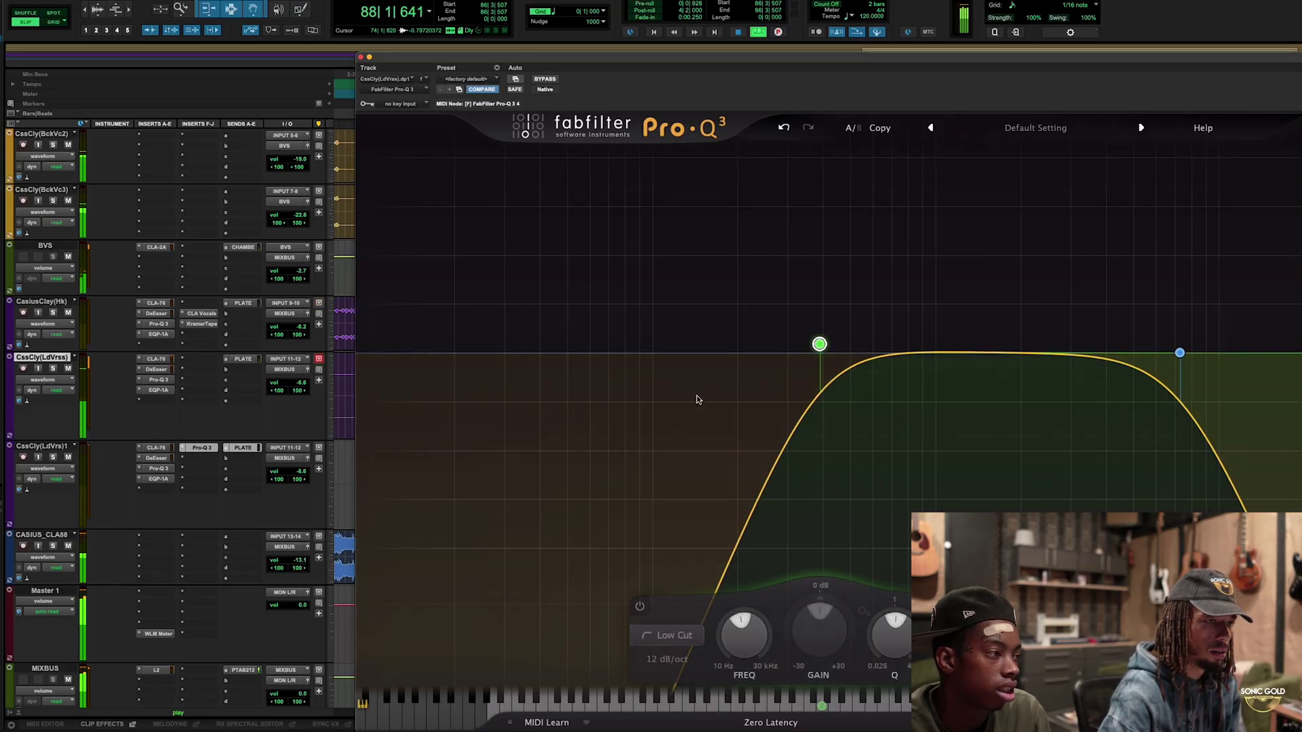
{"action": "left_click", "coordinate": [669, 658]}
{"action": "left_click", "coordinate": [668, 703]}
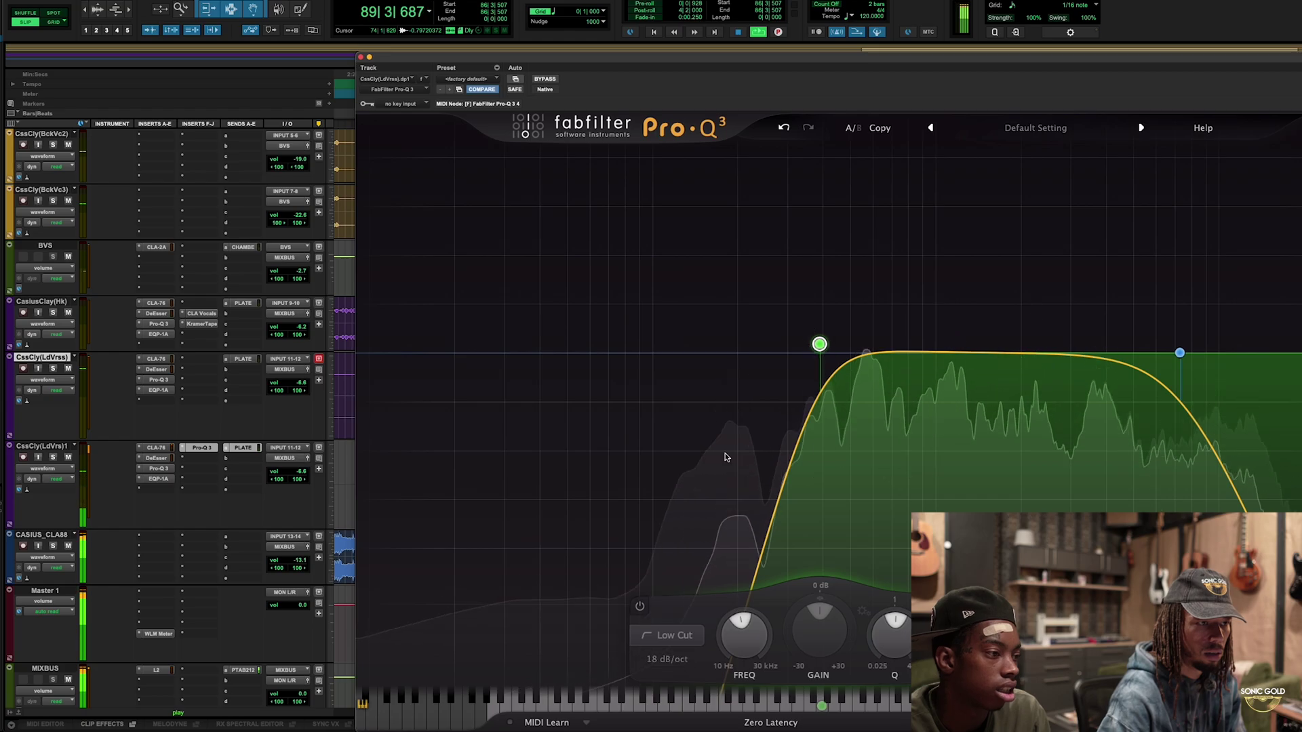
{"action": "left_click_drag", "start_coordinate": [820, 344], "coordinate": [798, 345]}
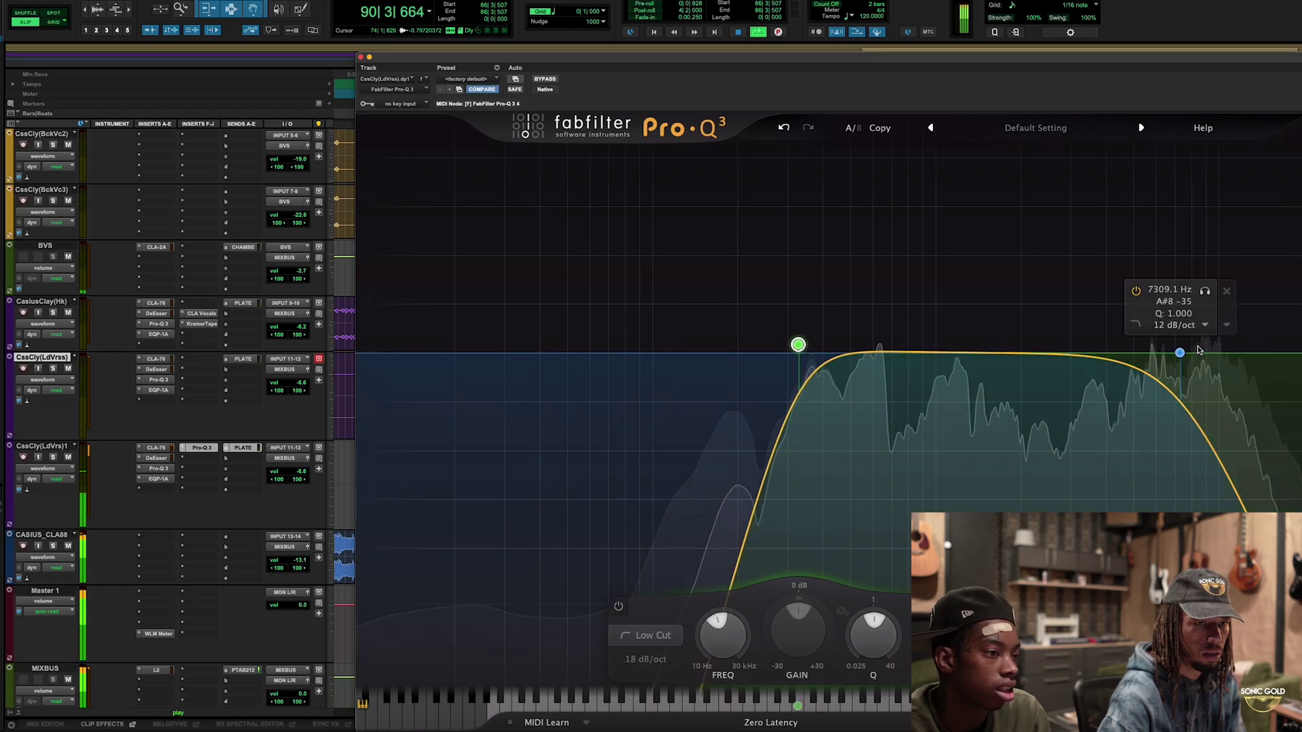
{"action": "left_click_drag", "start_coordinate": [1180, 353], "coordinate": [1145, 346]}
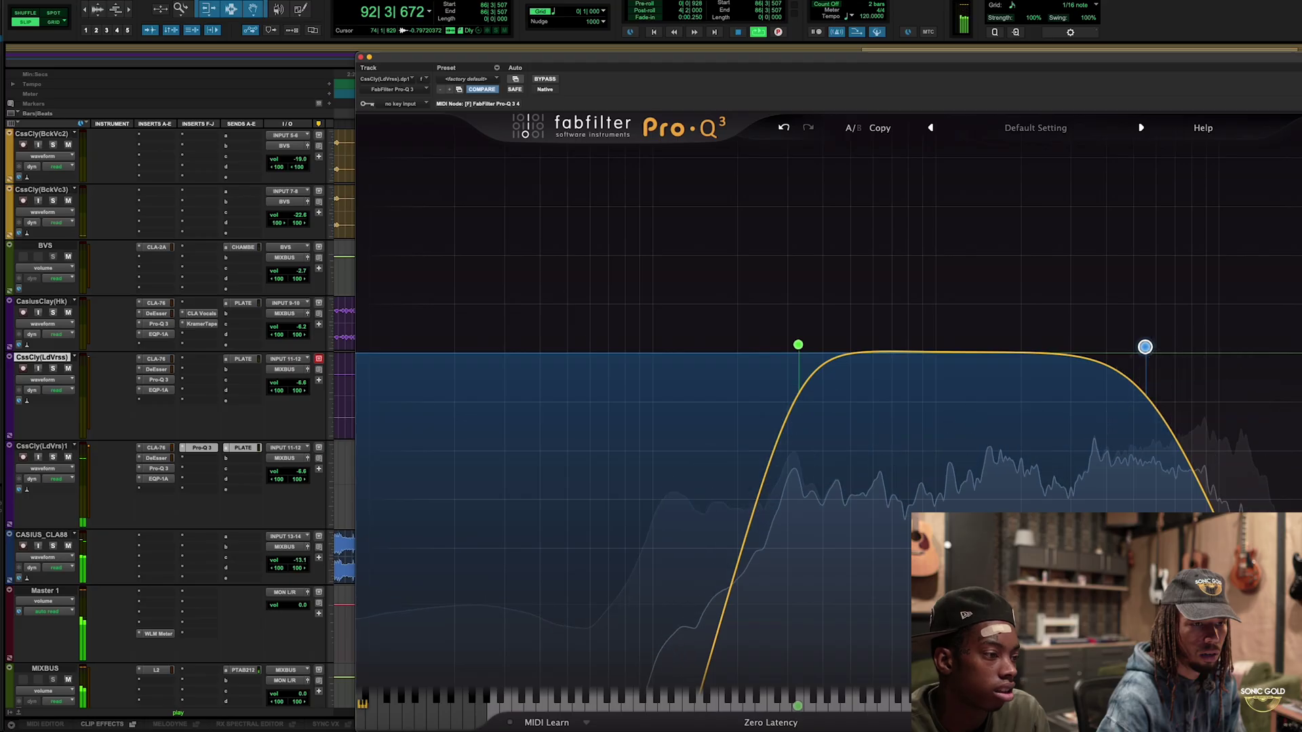
{"action": "mouse_move", "coordinate": [798, 346]}
{"action": "left_click_drag", "start_coordinate": [797, 346], "coordinate": [786, 345]}
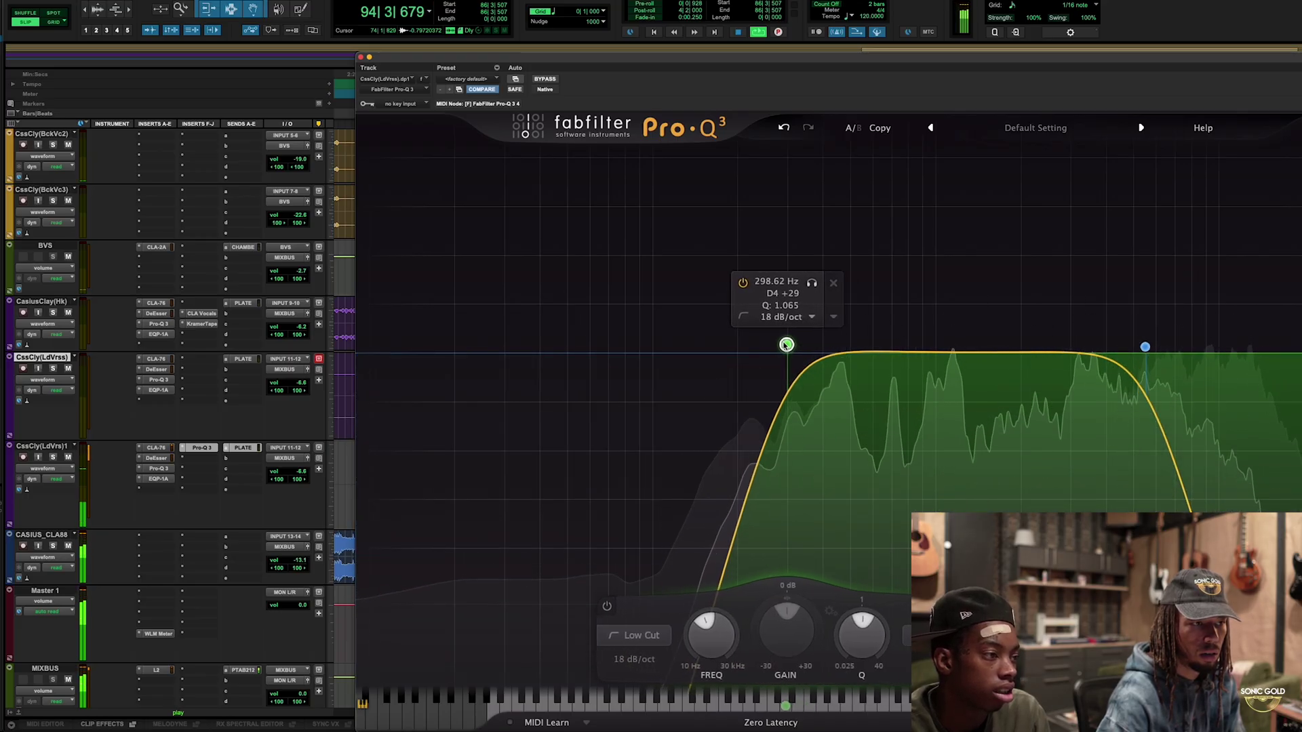
{"action": "mouse_move", "coordinate": [1085, 318]}
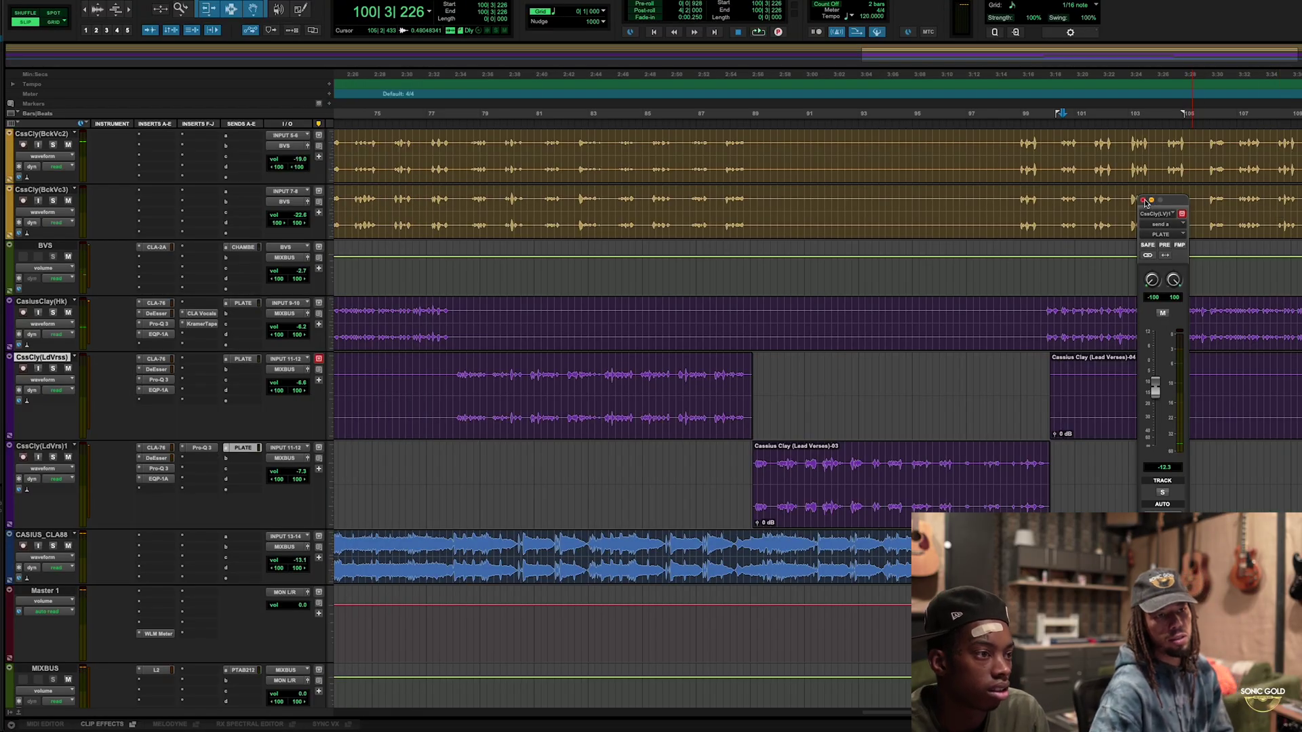
{"action": "left_click", "coordinate": [1144, 200]}
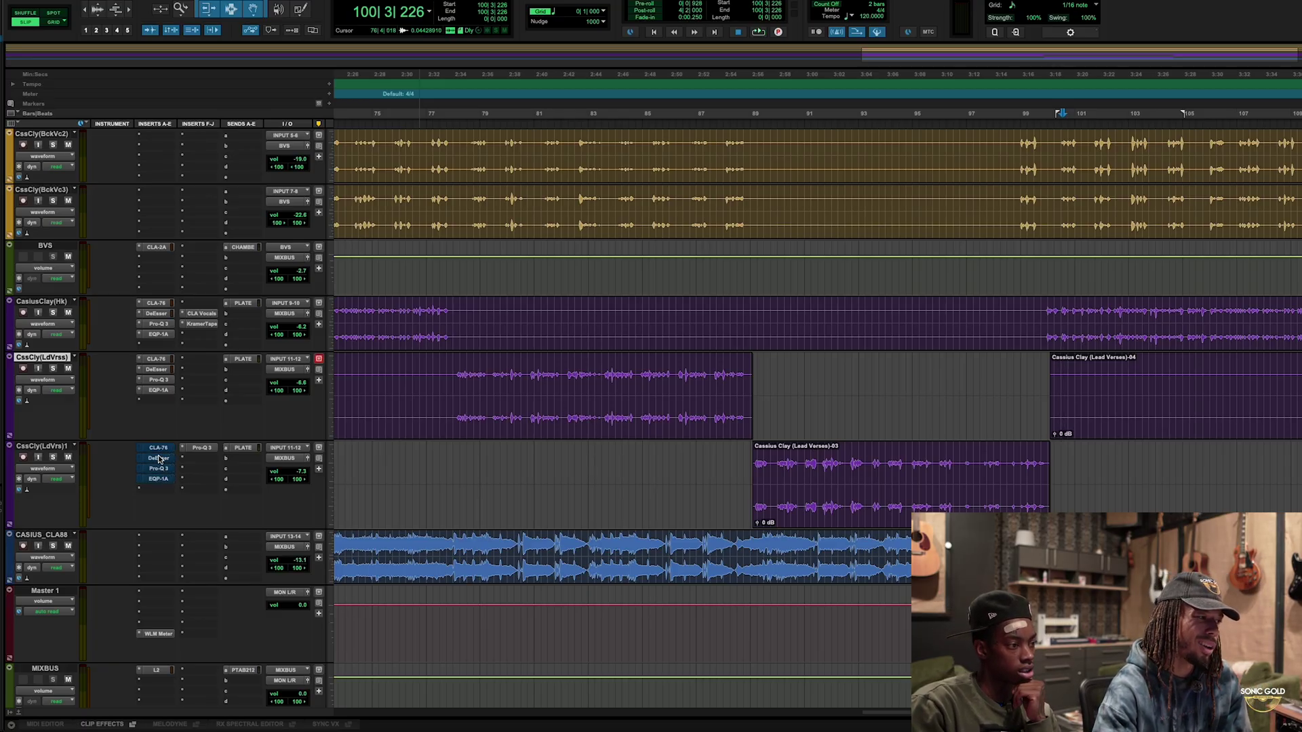
Play the filtered section with the copy's CLA-76, DeEsser, Pro-Q 3 and EQP-1A inserts bypassed, and reactivate these inserts.
{"action": "left_click", "coordinate": [753, 307]}
{"action": "key", "text": "space"}
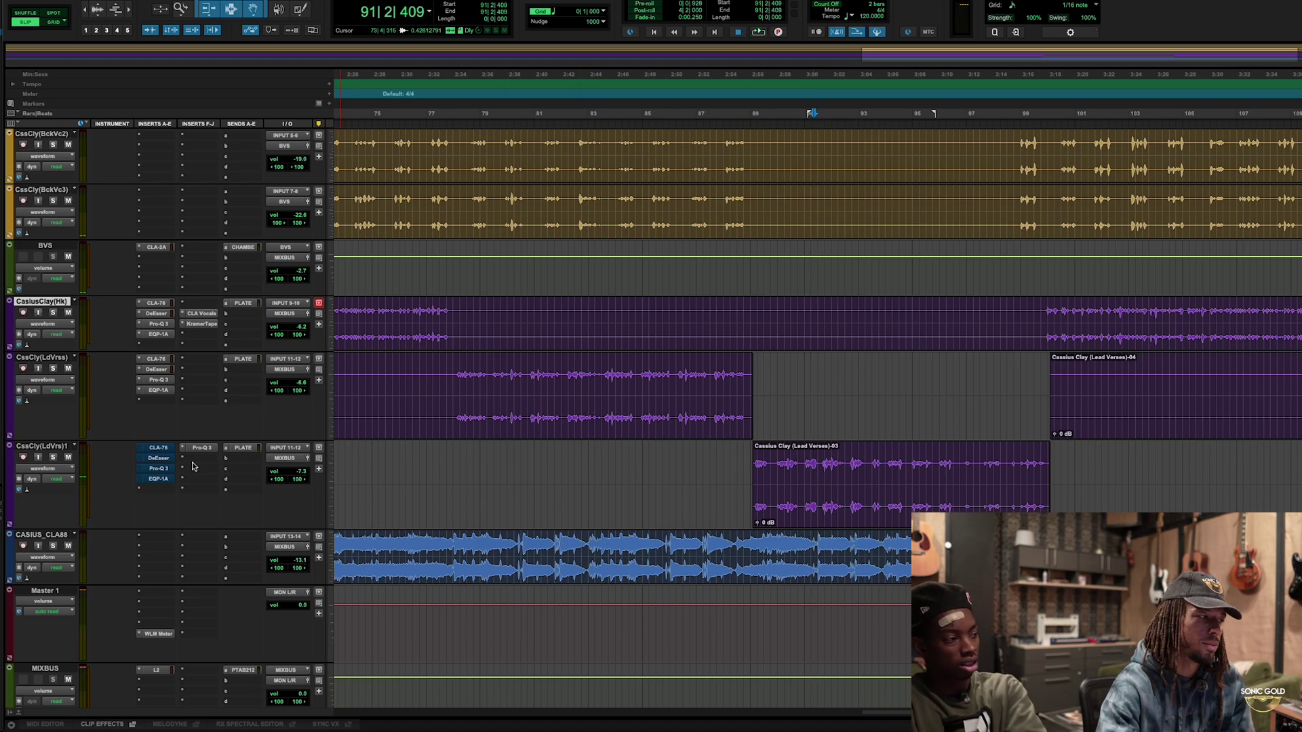
{"action": "scroll", "coordinate": [155, 475], "scroll_direction": "down", "scroll_amount": 1}
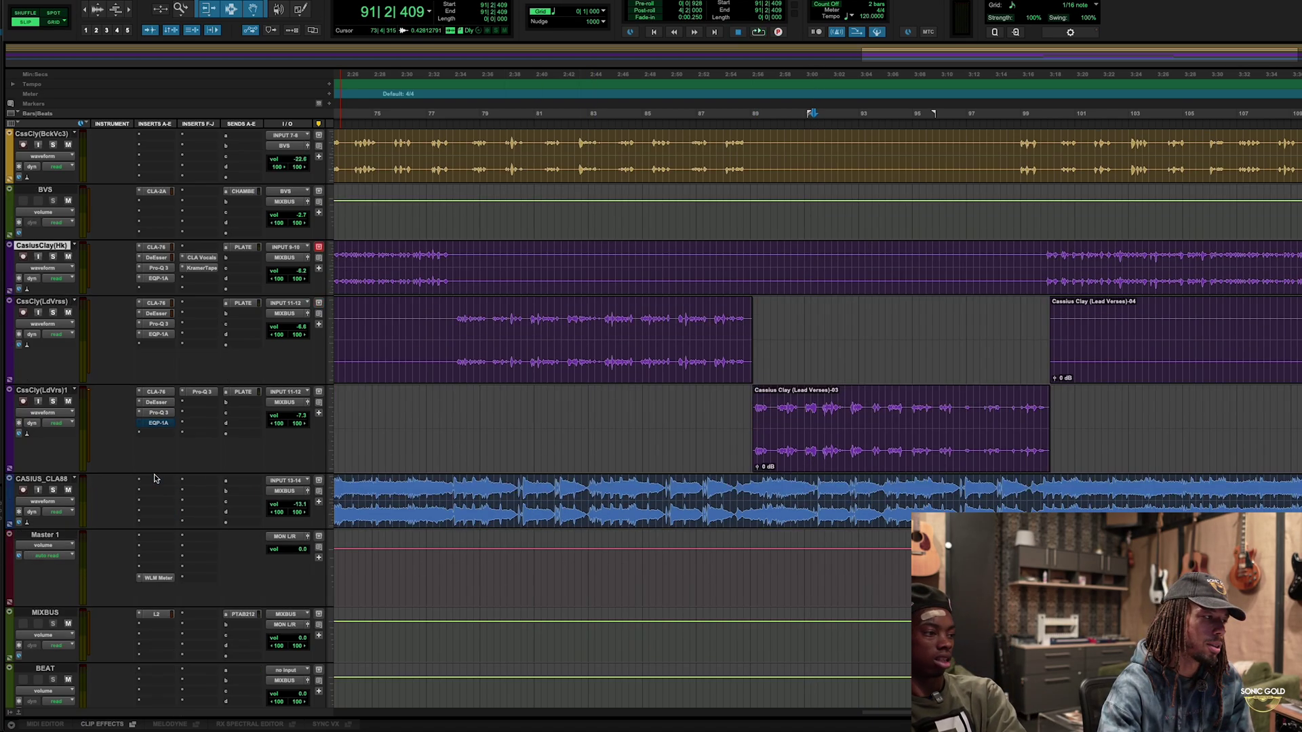
{"action": "left_click", "coordinate": [205, 395]}
{"action": "left_click", "coordinate": [205, 394]}
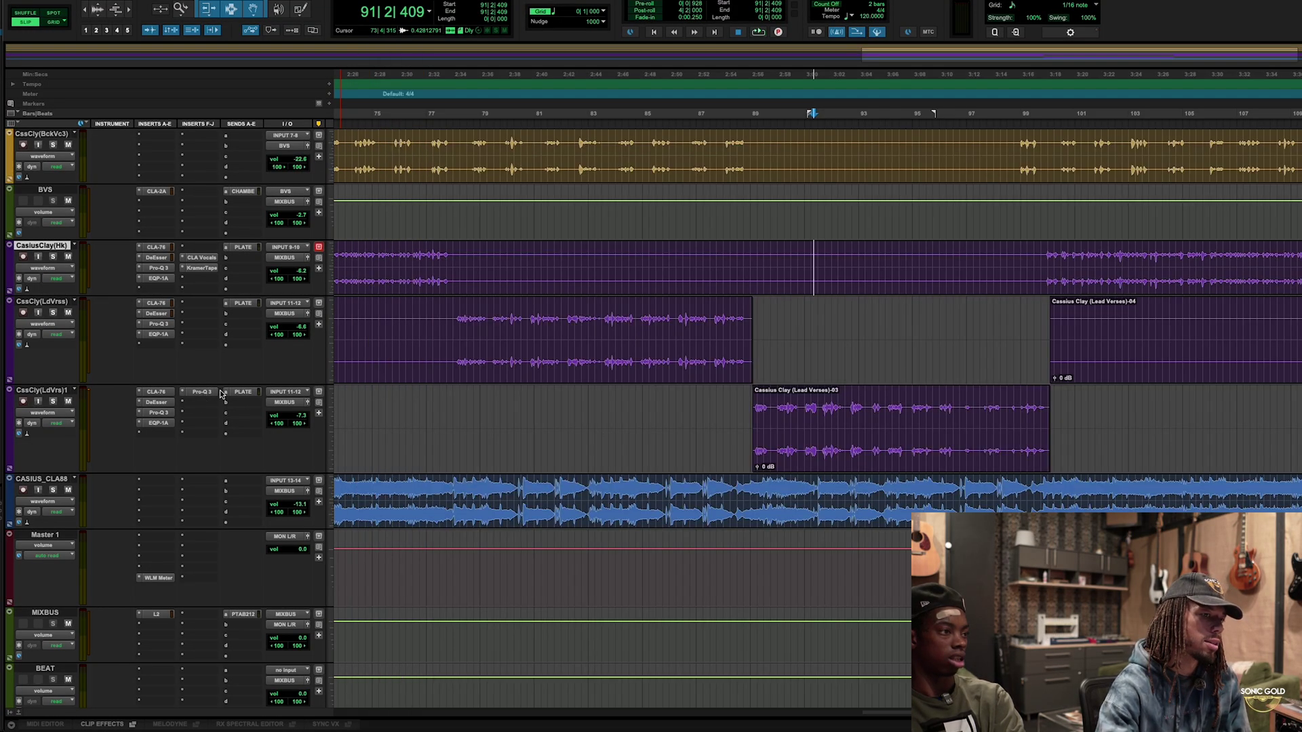
Stop playback and move the L2 limiter on the MIXBUS track to its last insert slot, E.
{"action": "key", "text": "space"}
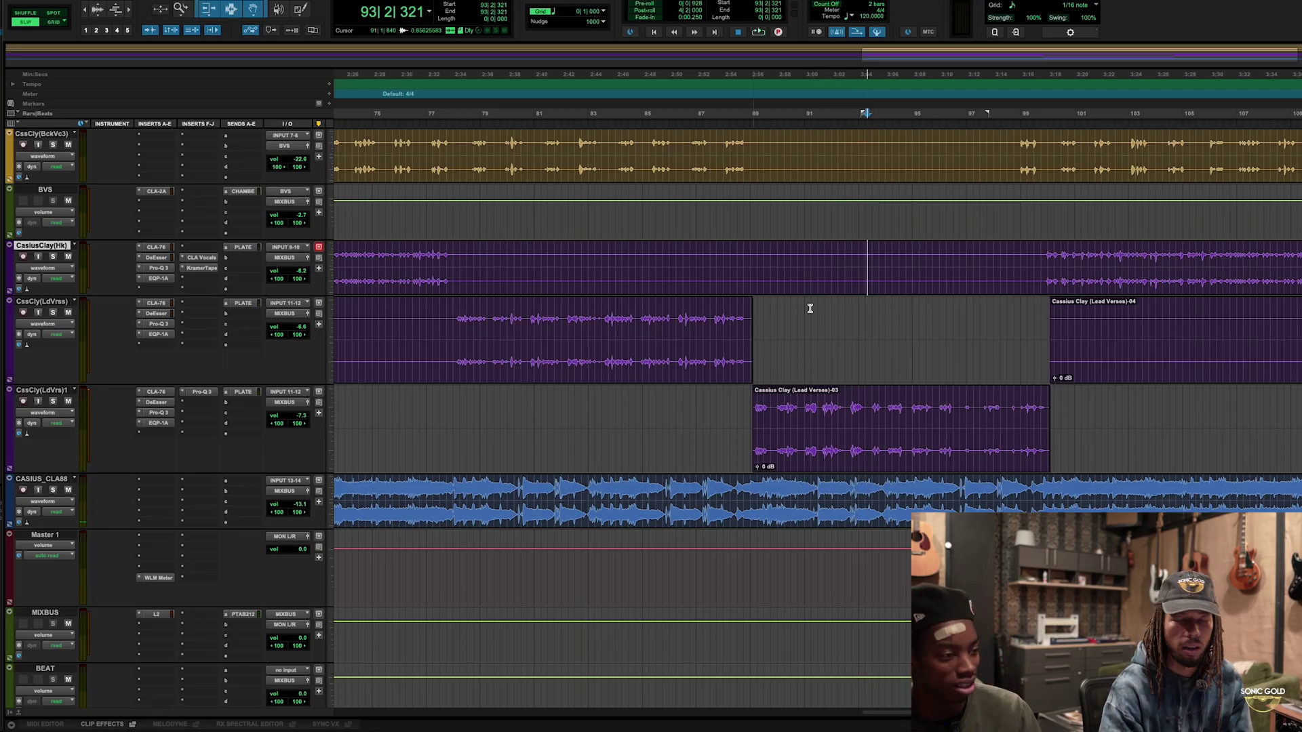
{"action": "scroll", "coordinate": [538, 339], "scroll_direction": "down", "scroll_amount": 3}
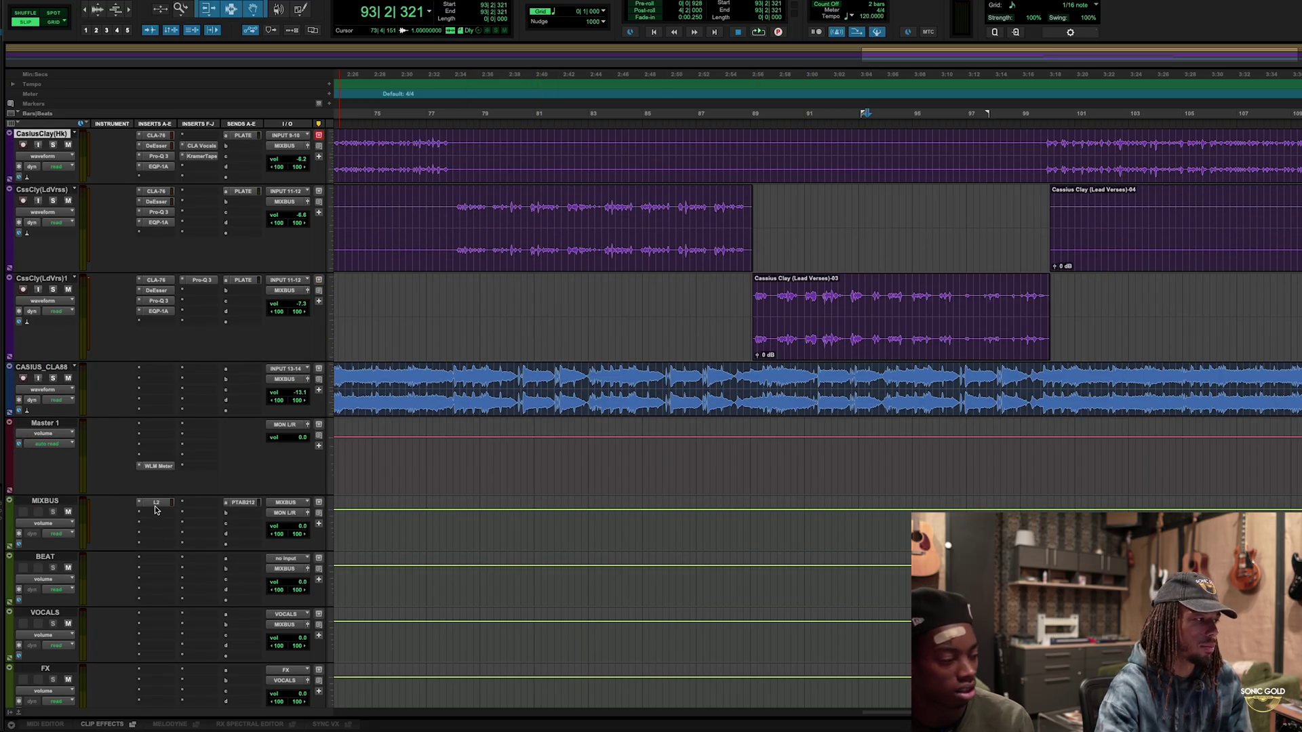
{"action": "left_click_drag", "start_coordinate": [153, 547], "coordinate": [155, 542]}
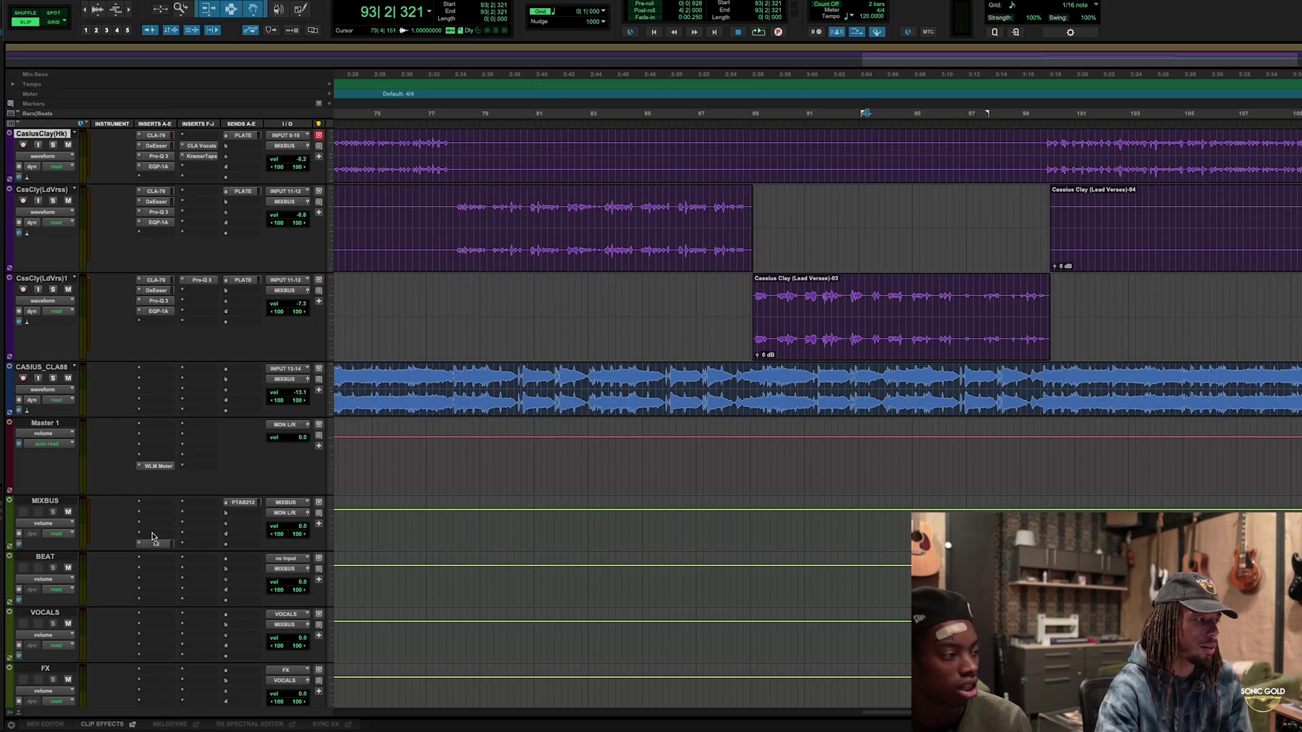
Insert the stereo version of Ozone 11 on the MIXBUS track in the slot directly above L2.
{"action": "left_click", "coordinate": [153, 537]}
{"action": "mouse_move", "coordinate": [299, 499]}
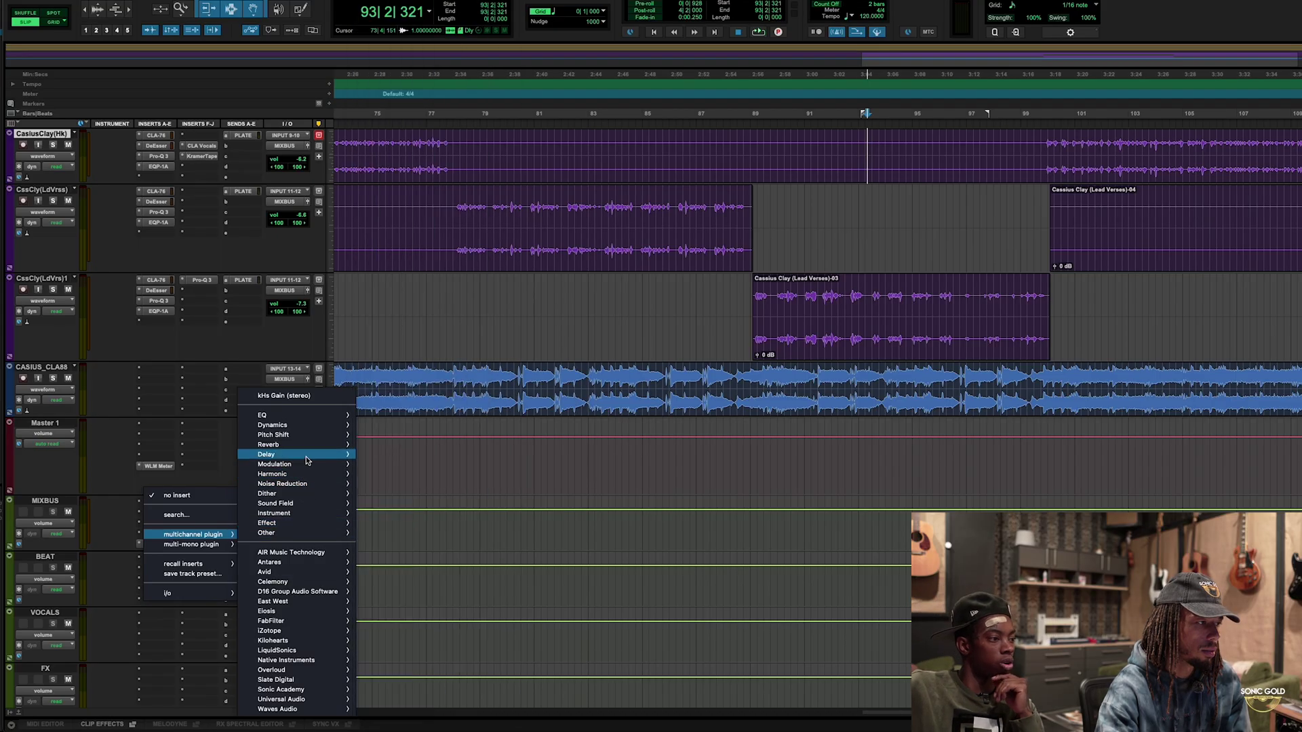
{"action": "mouse_move", "coordinate": [316, 426]}
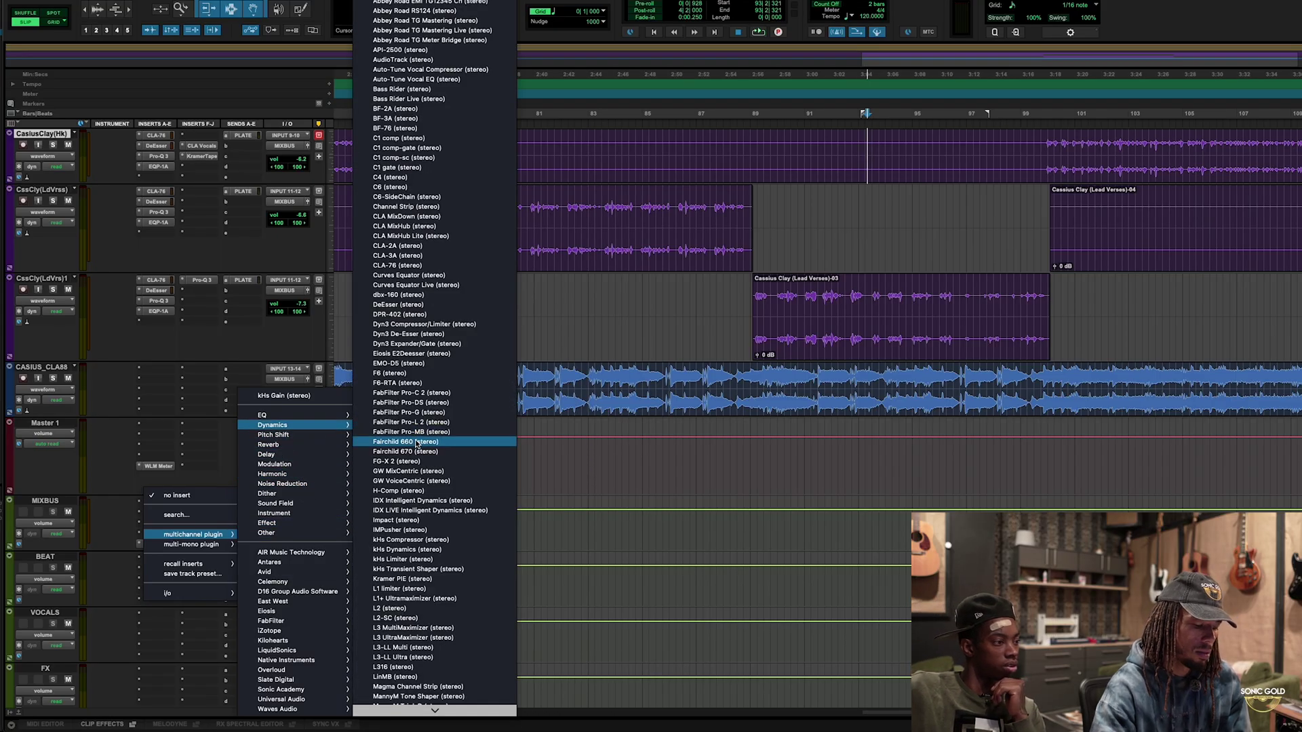
{"action": "scroll", "coordinate": [417, 443], "scroll_direction": "down", "scroll_amount": 3}
{"action": "scroll", "coordinate": [416, 444], "scroll_direction": "down", "scroll_amount": 2}
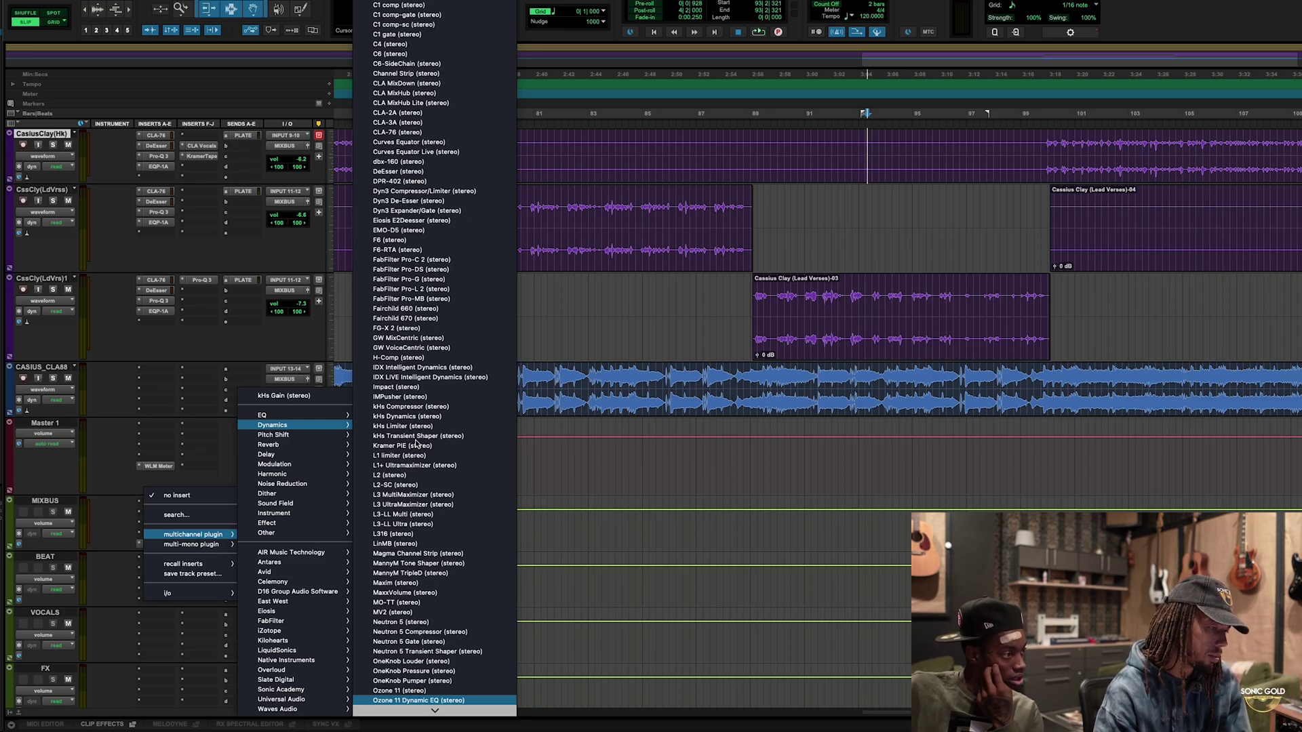
{"action": "scroll", "coordinate": [416, 444], "scroll_direction": "down", "scroll_amount": 1}
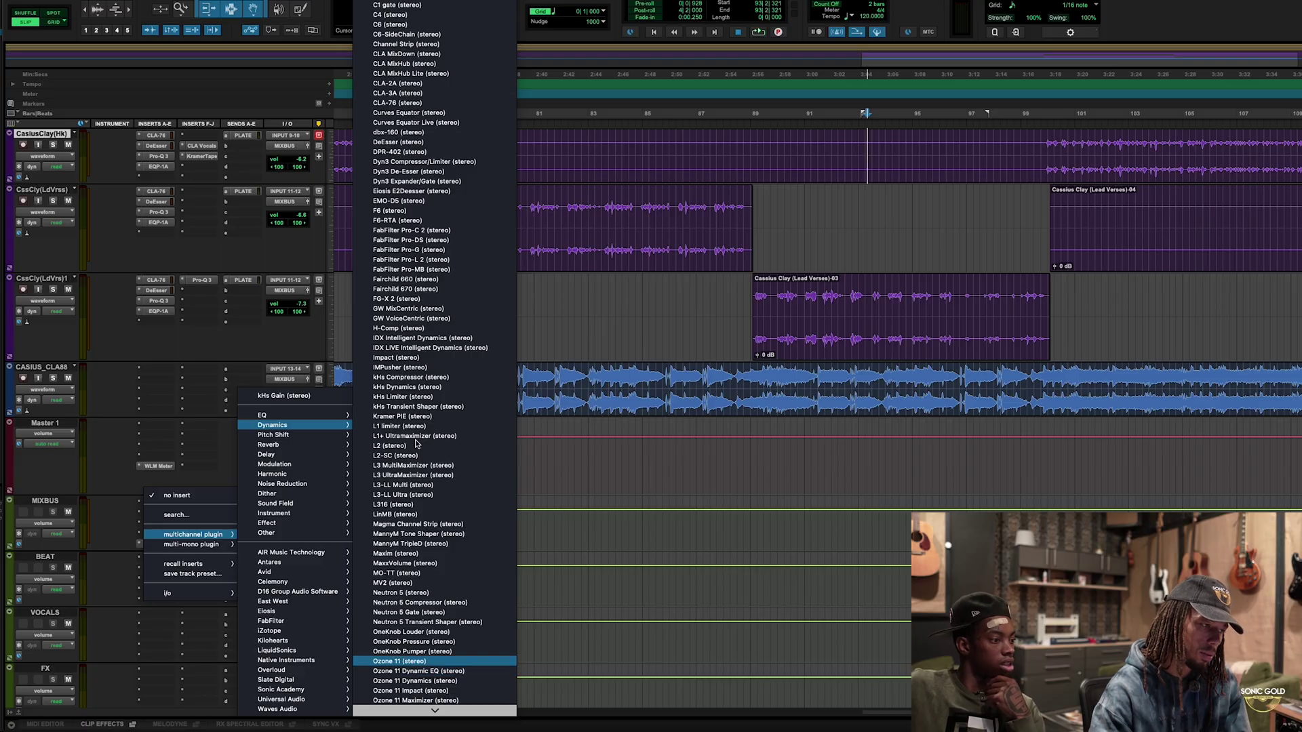
{"action": "left_click", "coordinate": [416, 444]}
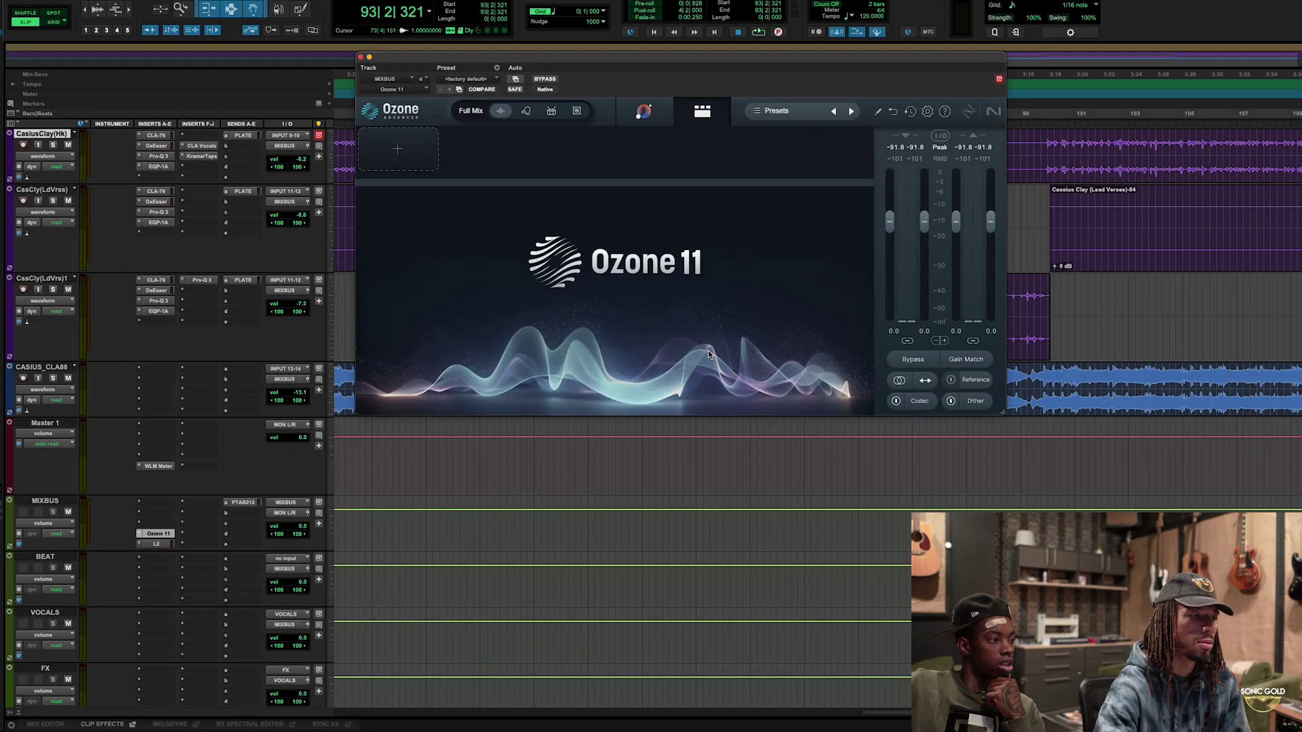
{"action": "left_click_drag", "start_coordinate": [800, 72], "coordinate": [818, 188]}
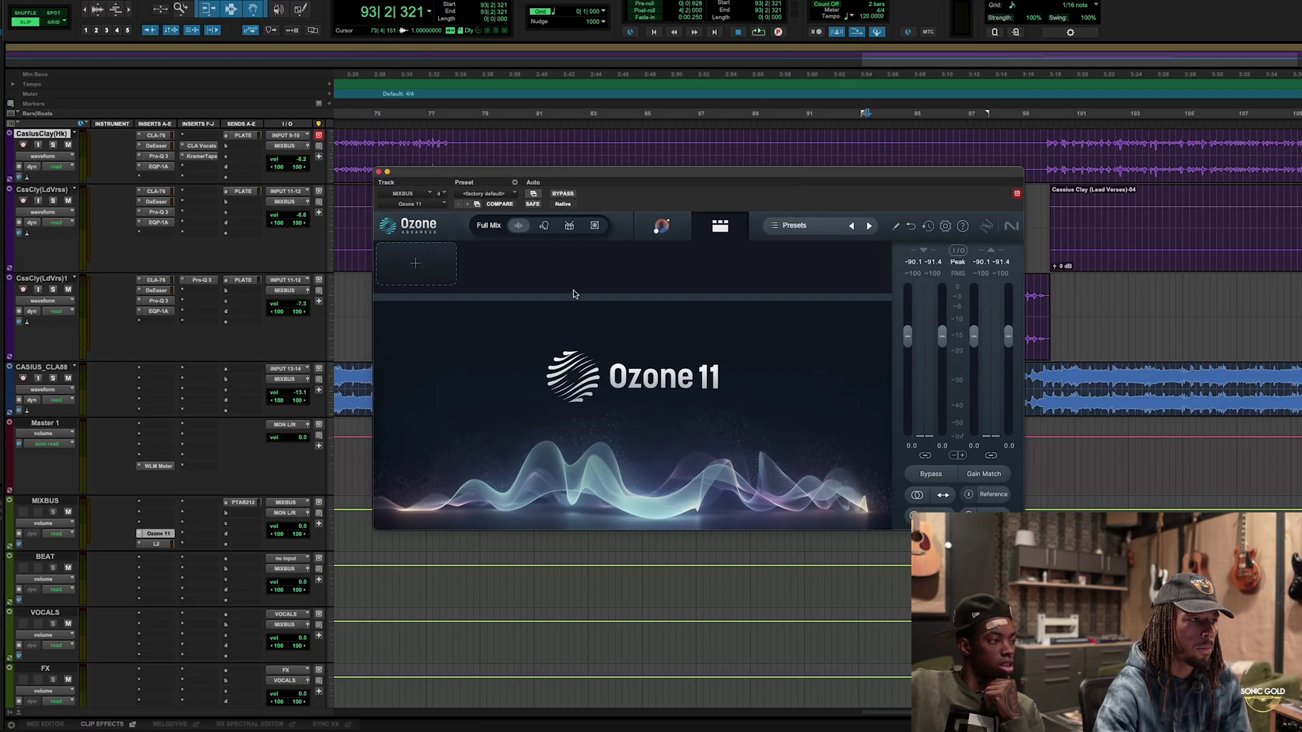
Have Ozone's mastering assistant analyze the mix, playing the song from about bar 85 and again from about bar 40.
{"action": "left_click", "coordinate": [661, 226]}
{"action": "left_click", "coordinate": [663, 95]}
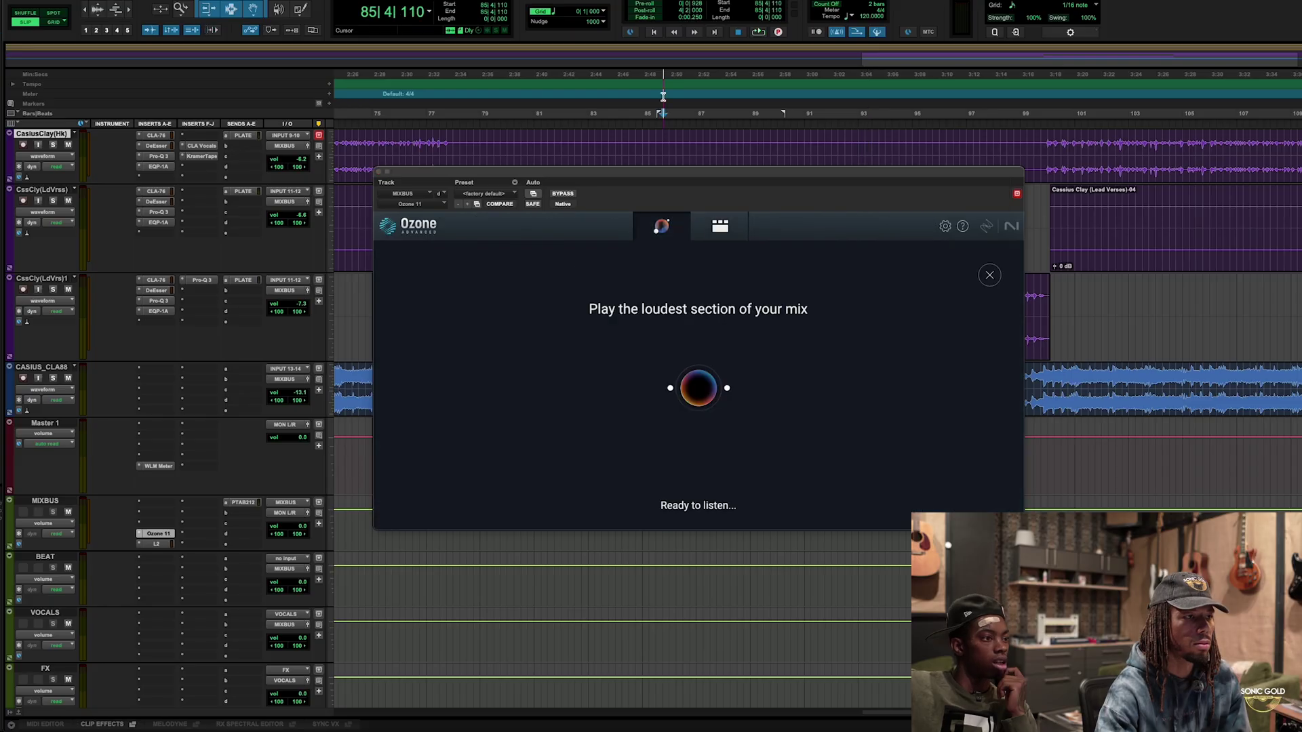
{"action": "key", "text": "space"}
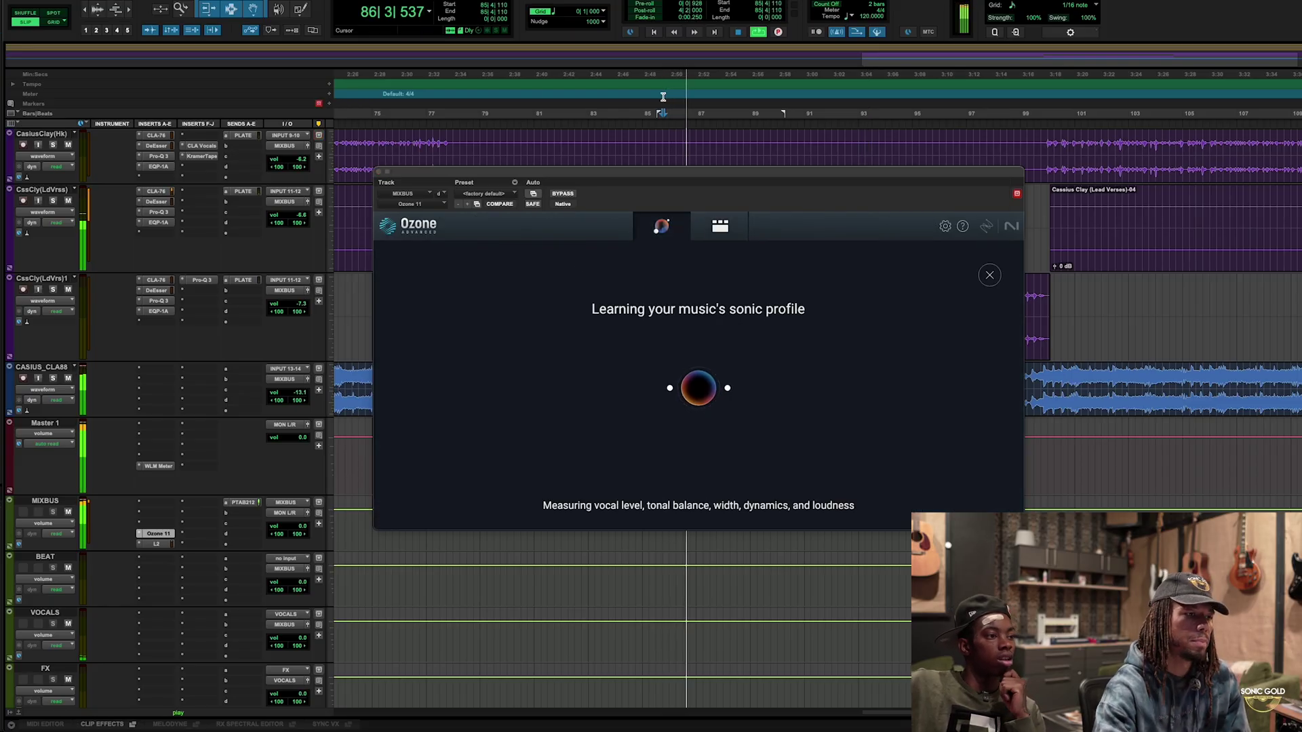
{"action": "key", "text": "r"}
{"action": "key", "text": "r"}
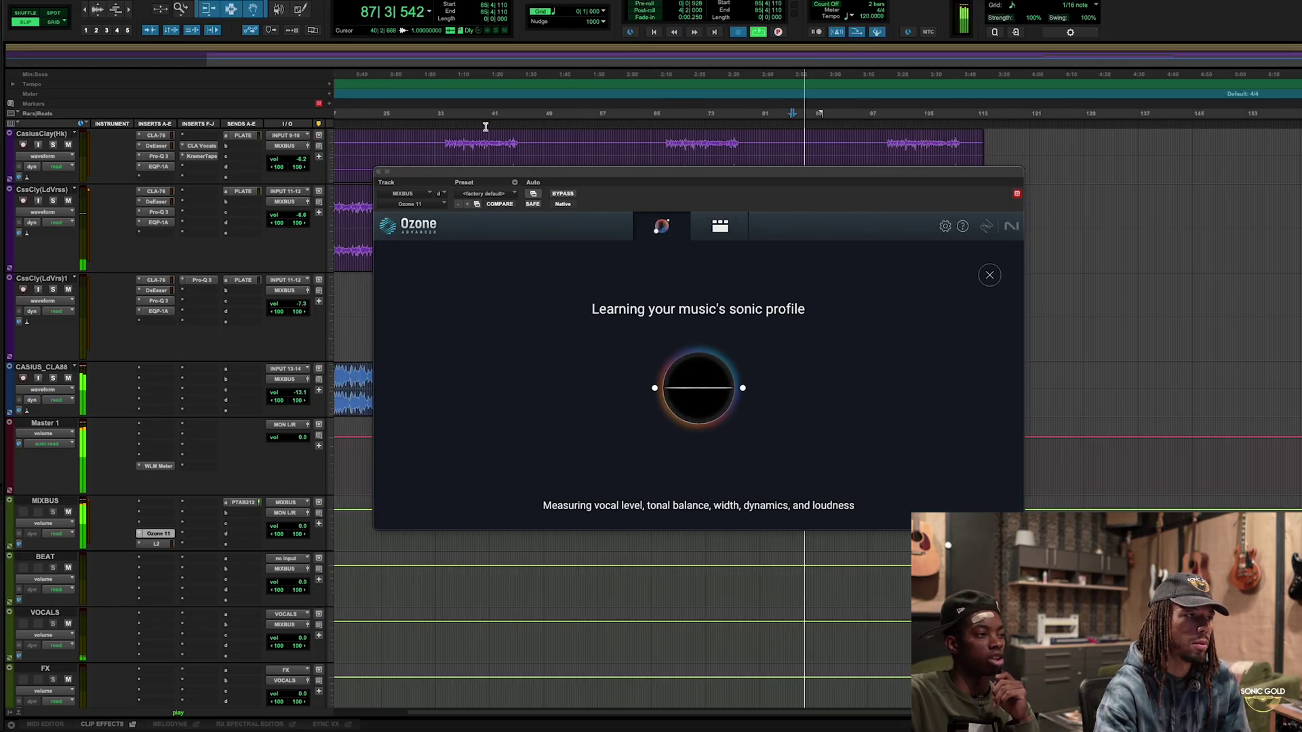
{"action": "key", "text": "space"}
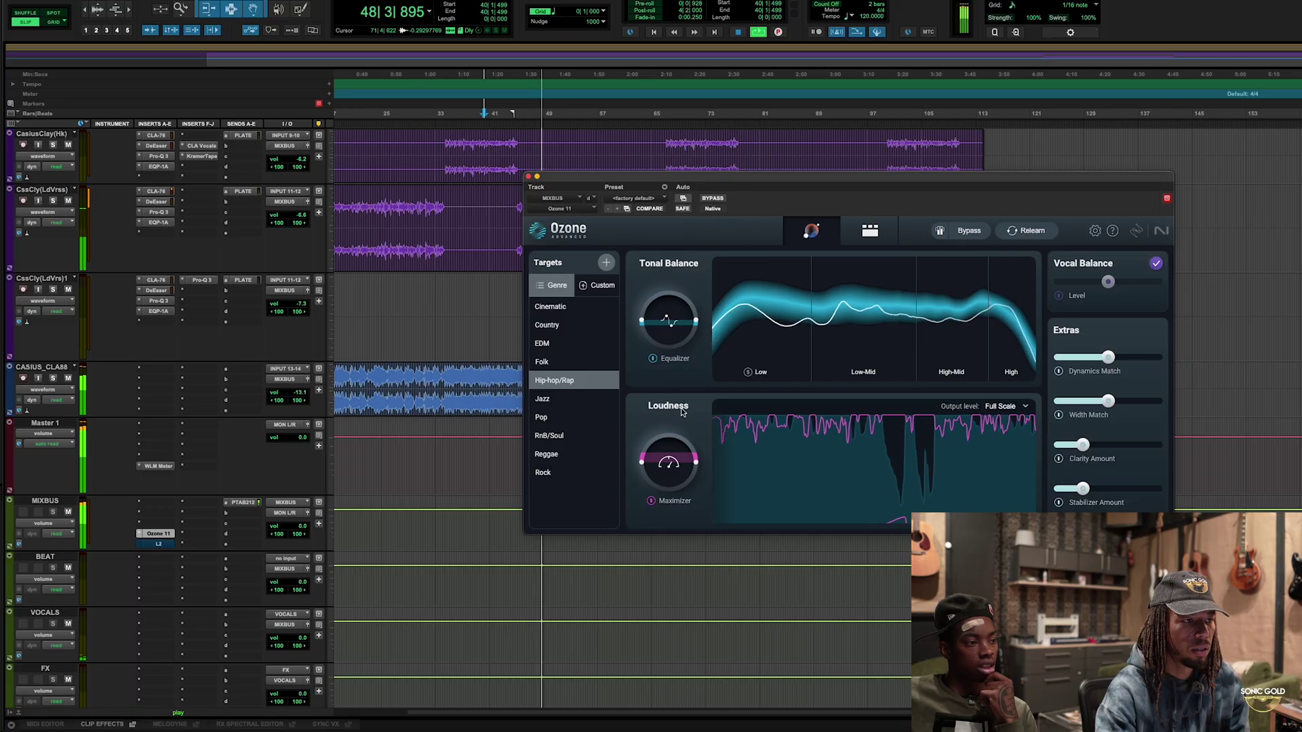
Compare the mix with Ozone bypassed and active, and set Dynamics Match low while playing from about bar 37.
{"action": "left_click", "coordinate": [719, 200]}
{"action": "left_click", "coordinate": [719, 201]}
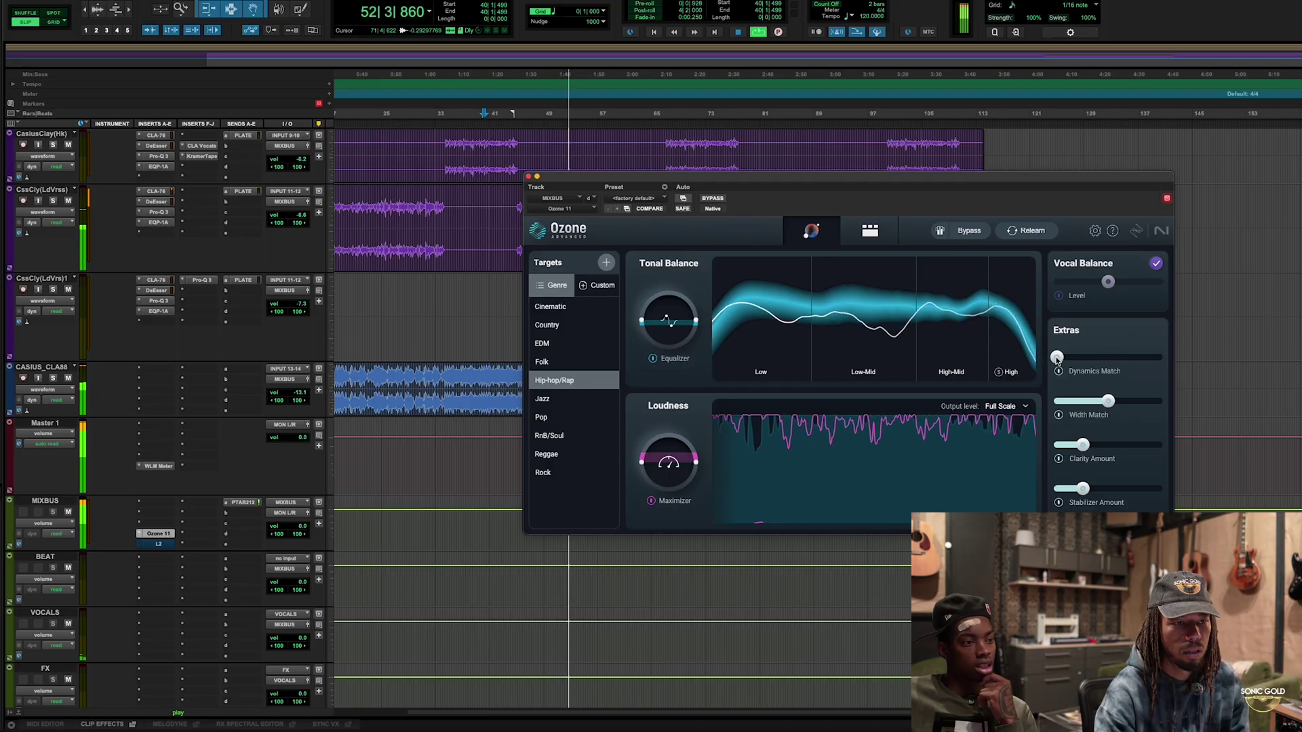
{"action": "left_click_drag", "start_coordinate": [1062, 358], "coordinate": [1156, 361]}
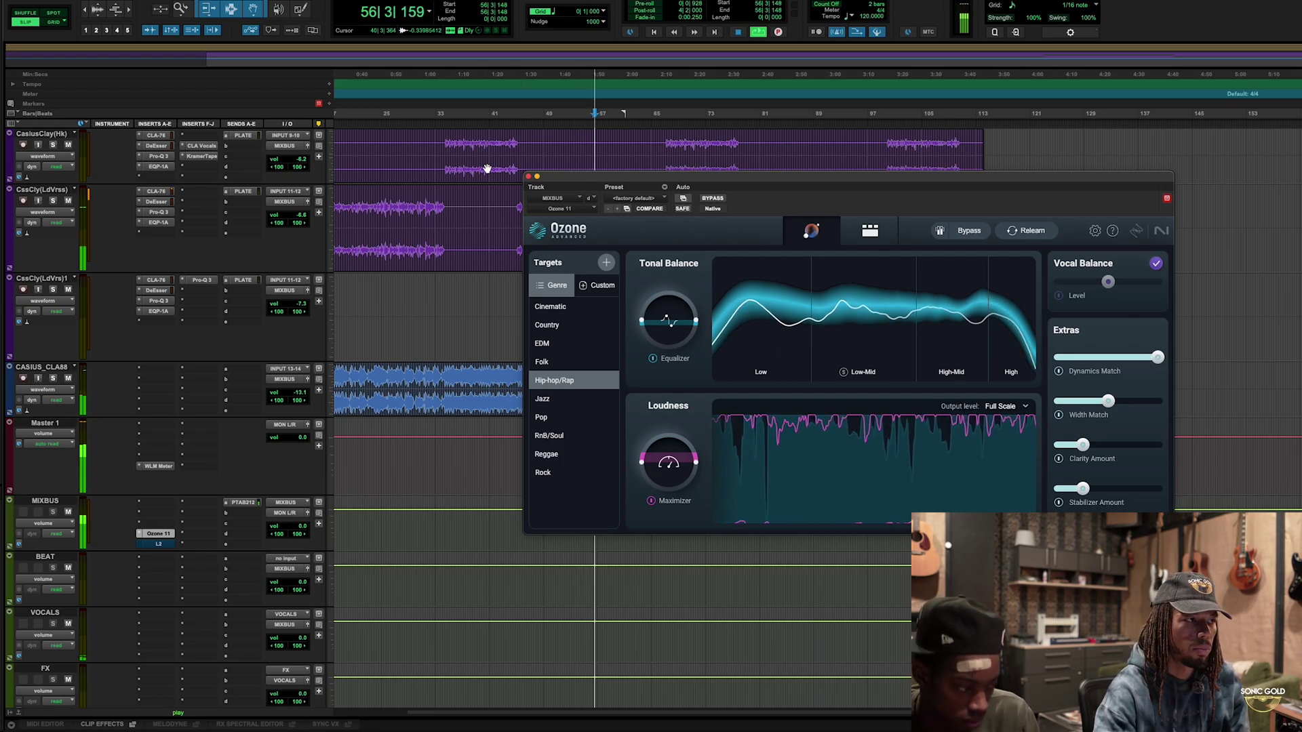
{"action": "left_click", "coordinate": [466, 112]}
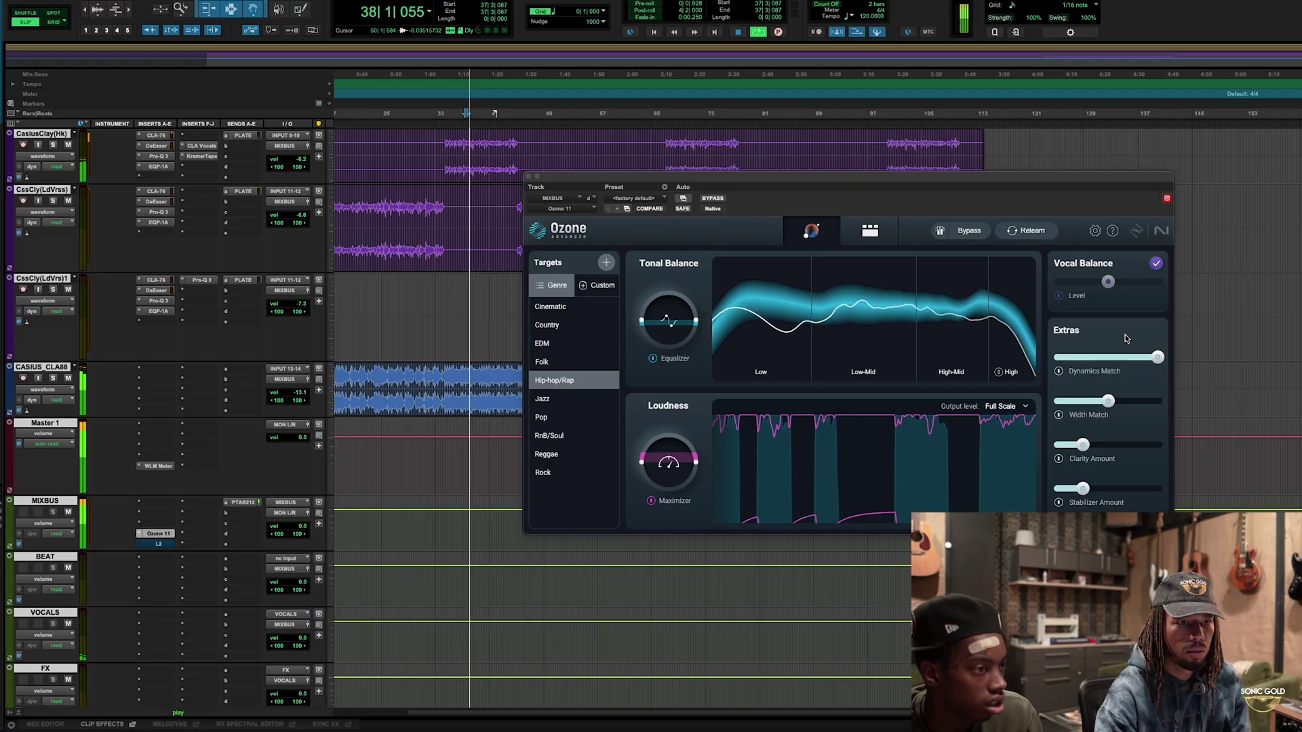
{"action": "left_click_drag", "start_coordinate": [1157, 358], "coordinate": [1072, 361]}
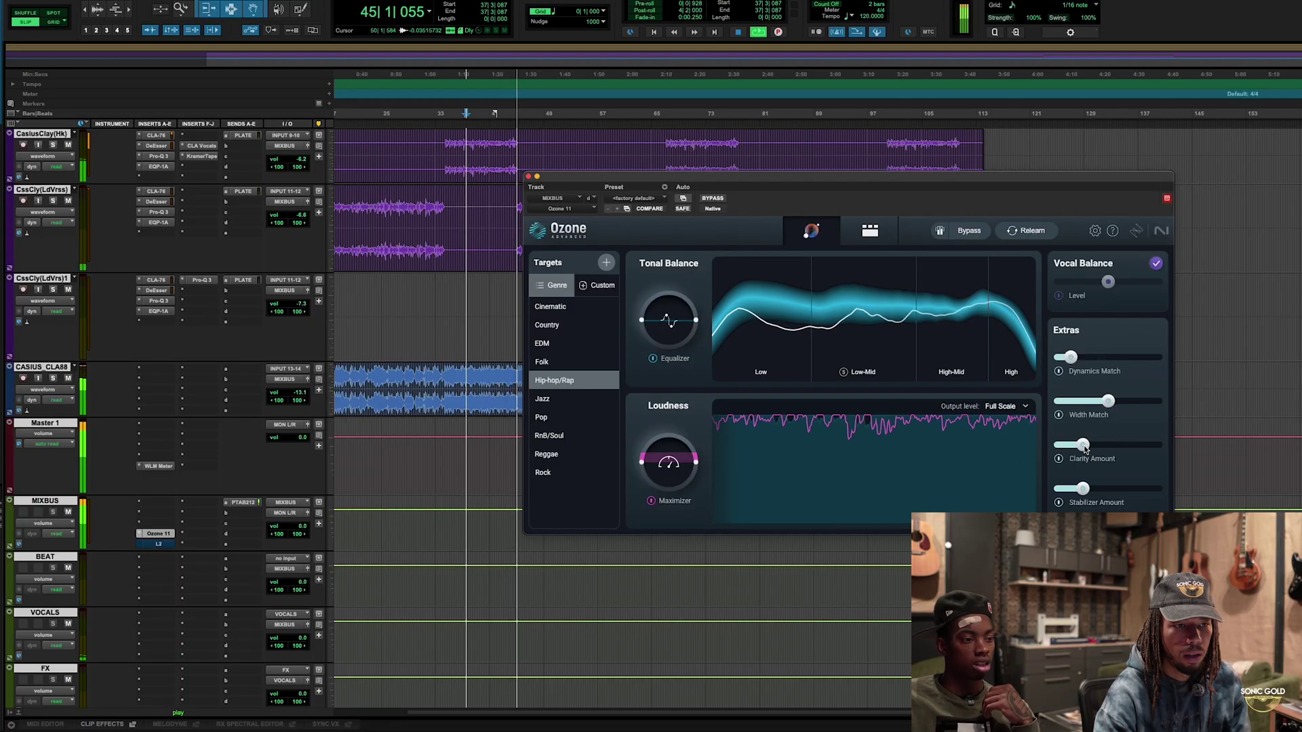
Raise Ozone's Clarity Amount to just over half and lower its Stabilizer Amount, comparing against the bypassed sound, and close Ozone.
{"action": "left_click_drag", "start_coordinate": [1084, 447], "coordinate": [1120, 449]}
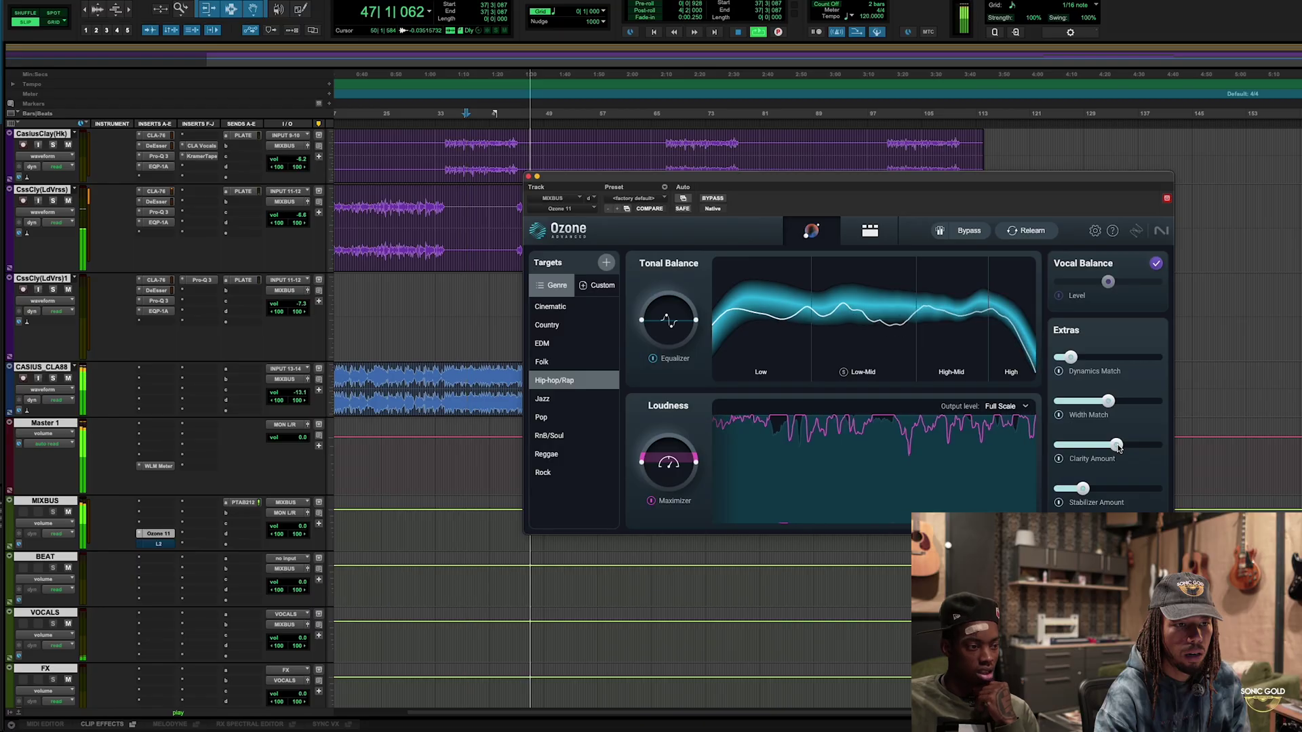
{"action": "key", "text": "space"}
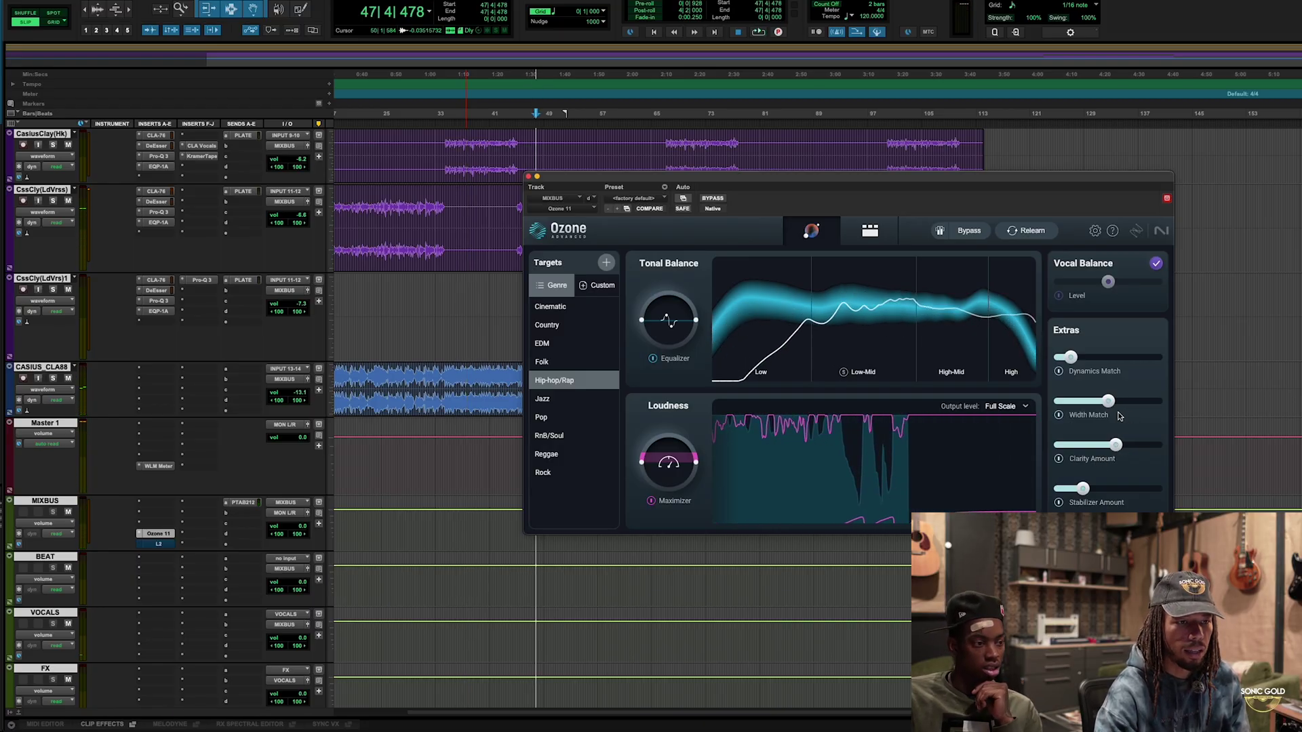
{"action": "key", "text": "space"}
{"action": "left_click", "coordinate": [712, 198]}
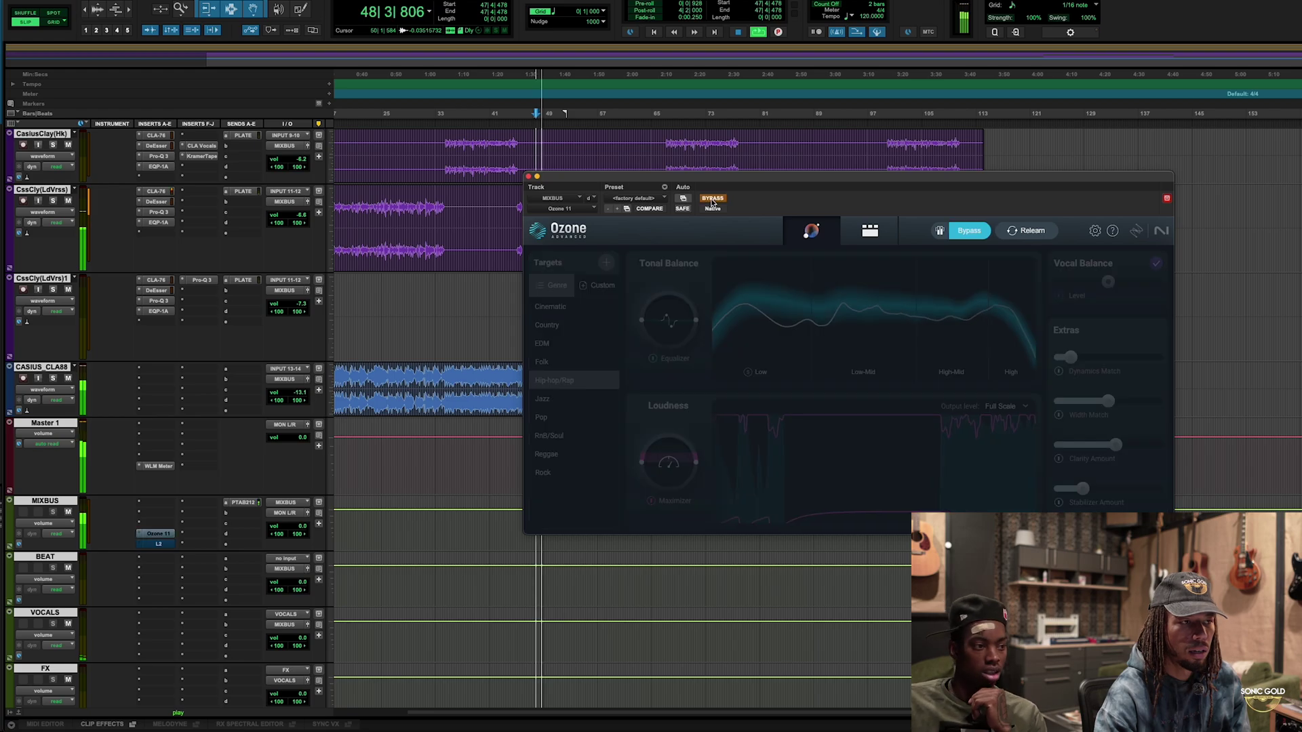
{"action": "left_click", "coordinate": [712, 199]}
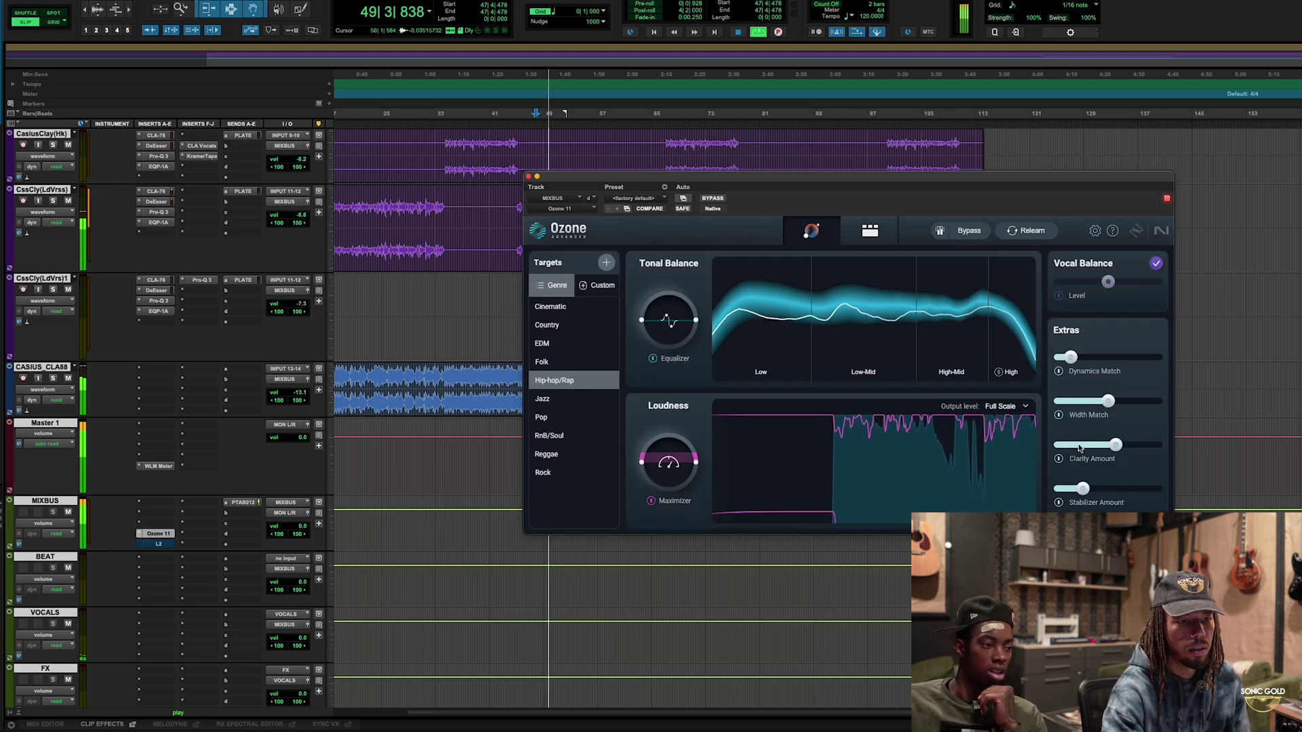
{"action": "left_click_drag", "start_coordinate": [1083, 489], "coordinate": [1242, 491]}
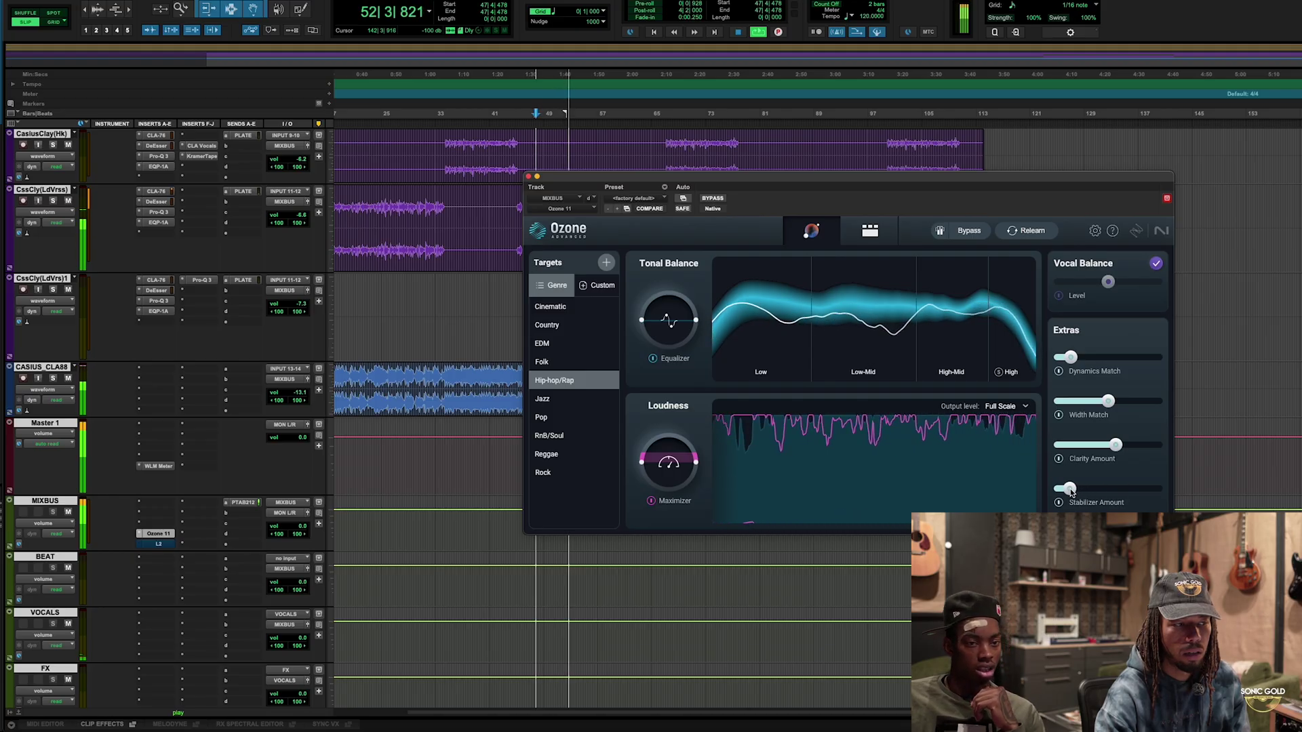
{"action": "left_click", "coordinate": [529, 177]}
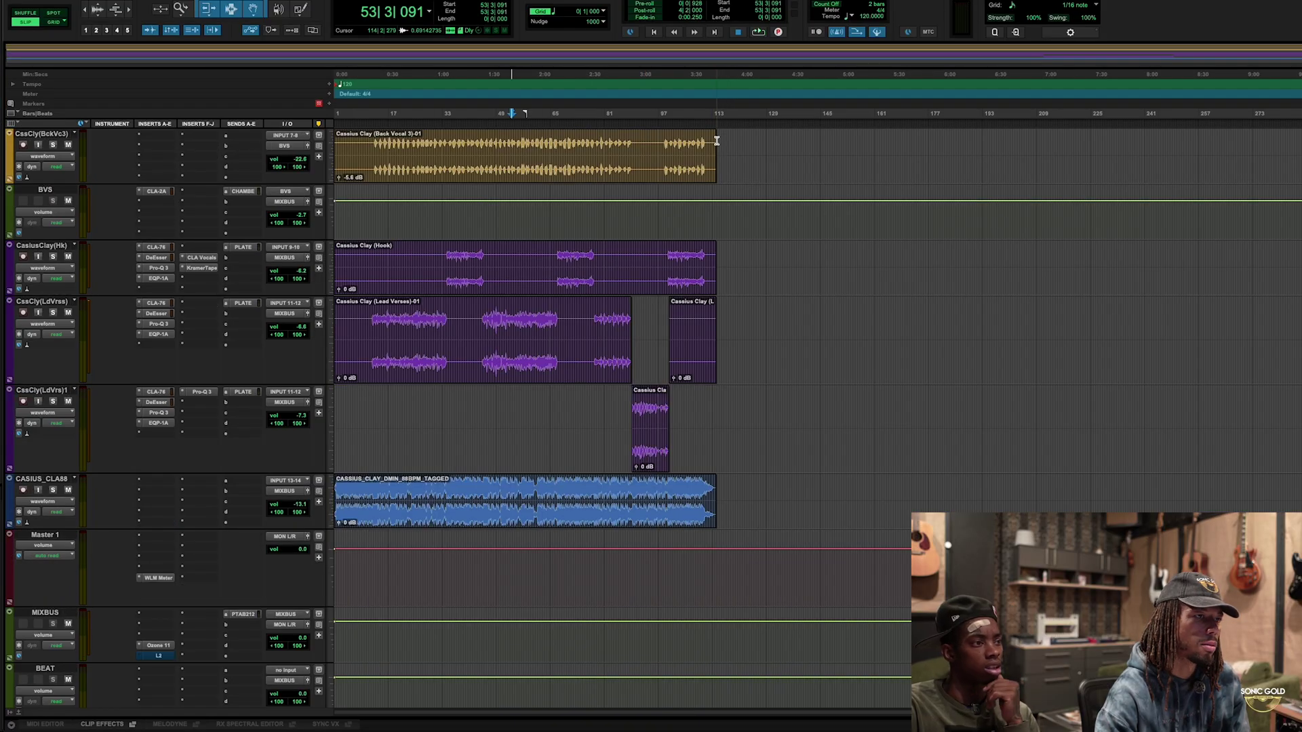
Select the full song length on the third back vocal track, from bar 1 to about bar 114, and open the session's file commands.
{"action": "left_click_drag", "start_coordinate": [717, 141], "coordinate": [336, 142]}
{"action": "right_click", "coordinate": [61, 134]}
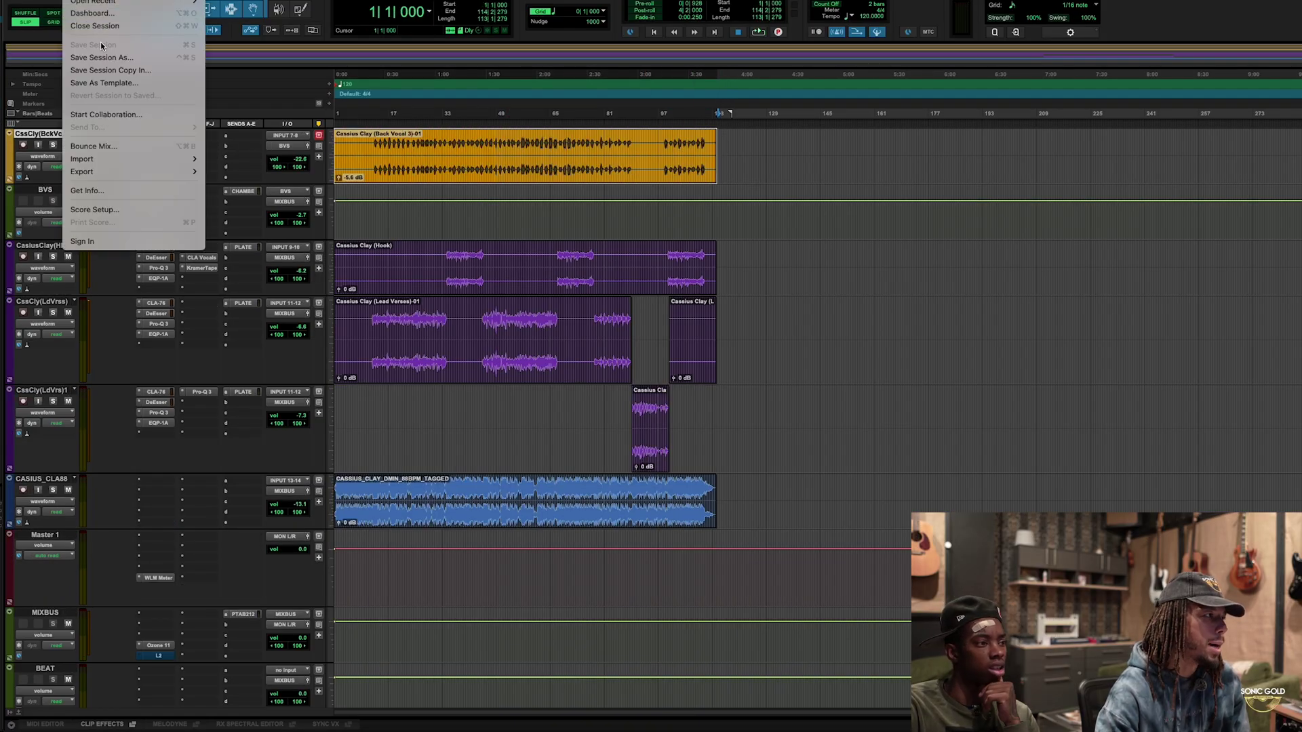